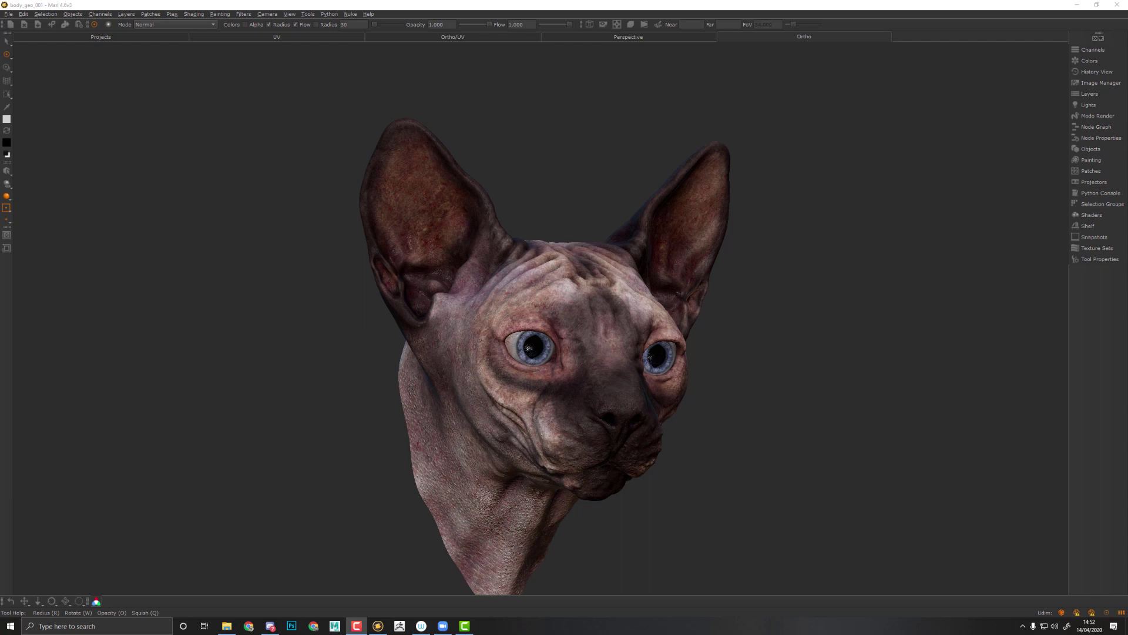
Restore the hidden palettes around the cat head canvas and select albedoTld_GRP in the albedo group to view its properties
alt+middle_drag(819, 332, 830, 327)
alt+drag(813, 319, 864, 317)
key(space)
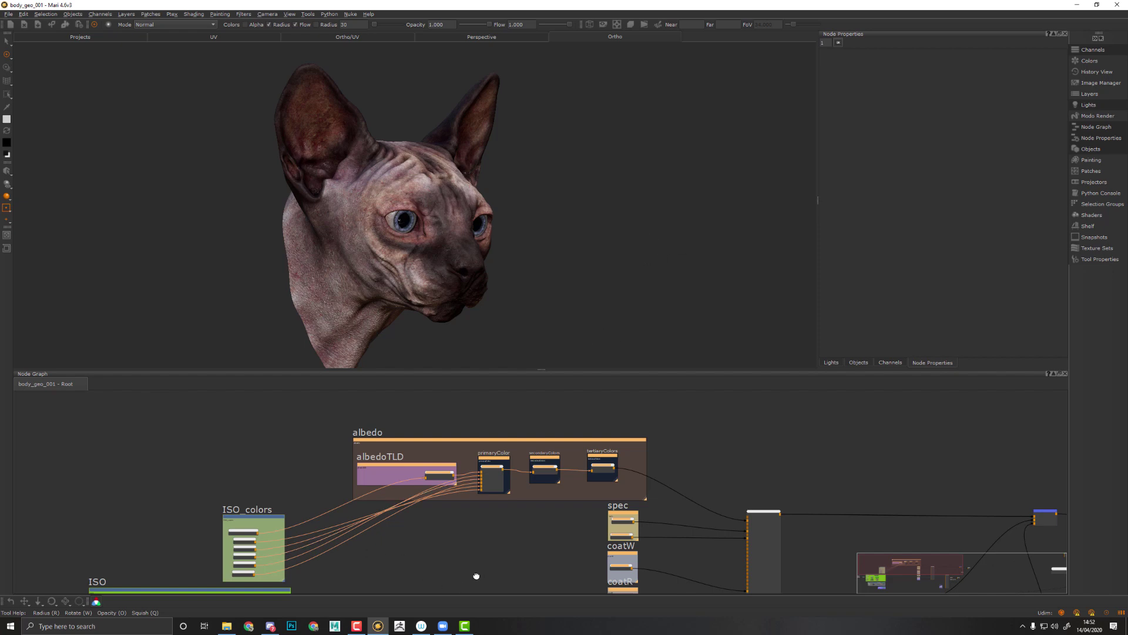
middle_drag(474, 570, 590, 521)
scroll(612, 471, up, 3)
middle_drag(608, 481, 596, 562)
click(525, 466)
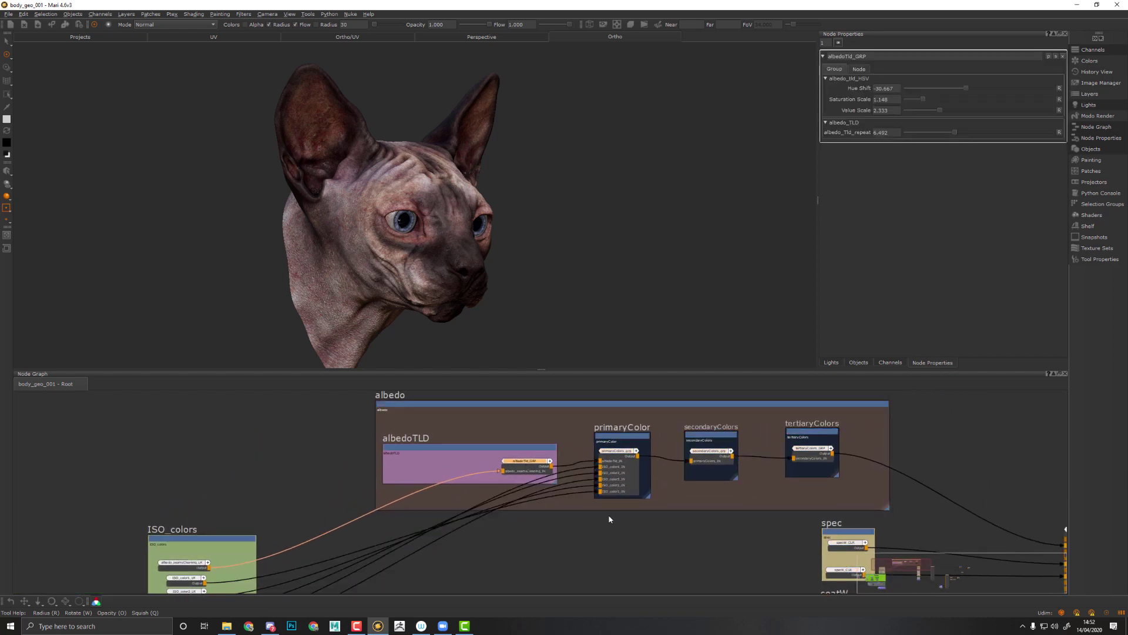
Select the primaryColors_grp node inside the albedo group and review its color, HSV and blend properties
middle_drag(517, 559, 447, 540)
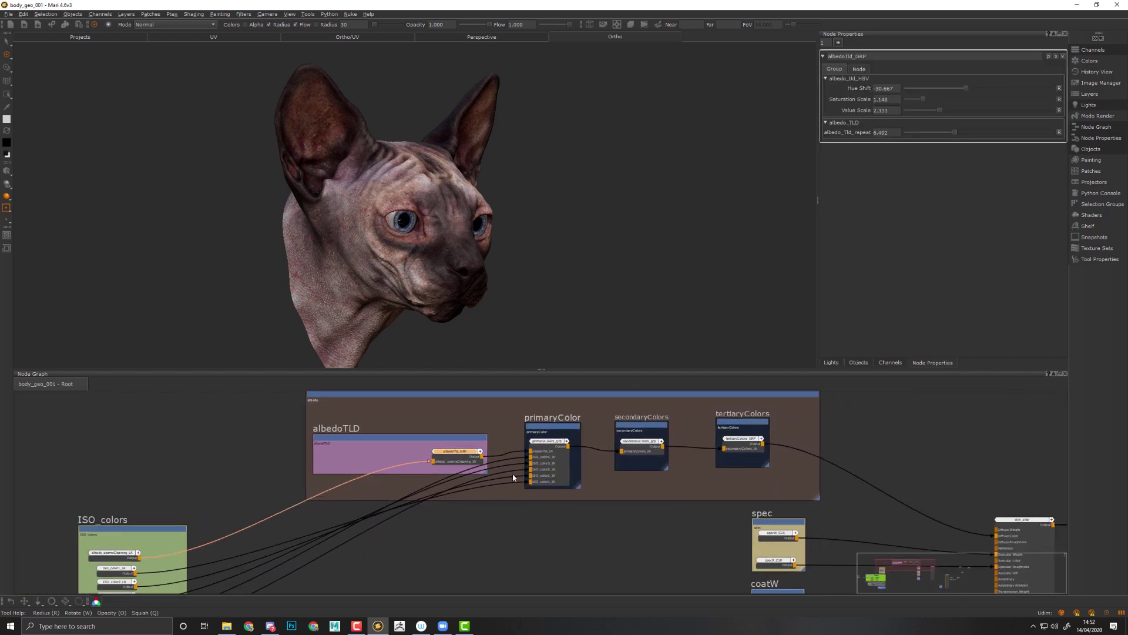
click(544, 453)
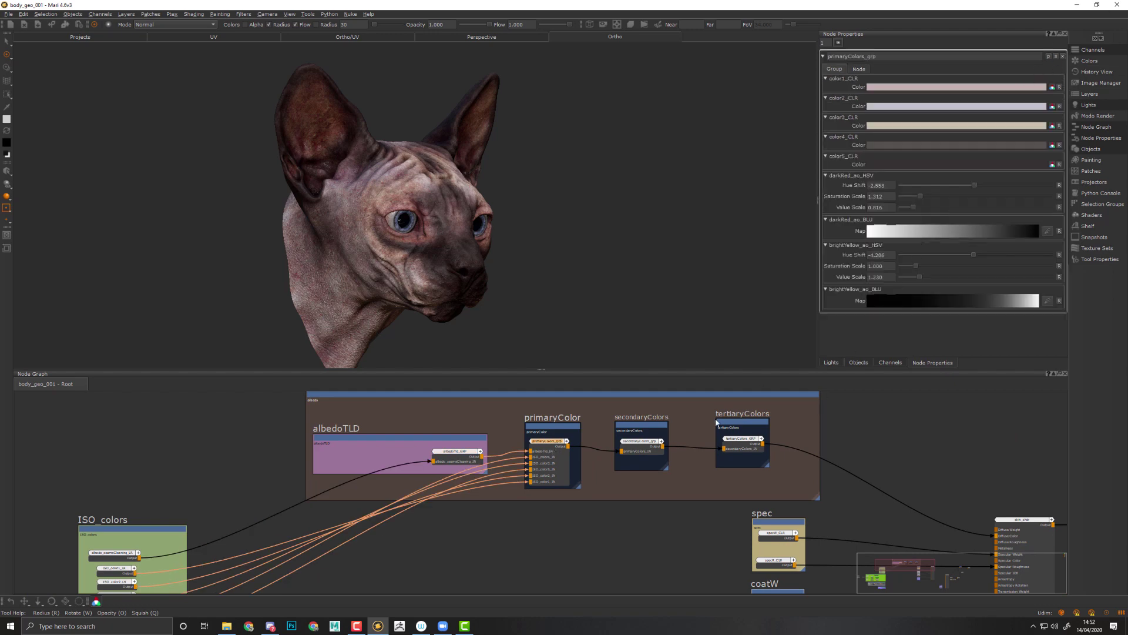
mouse_move(756, 487)
middle_down()
mouse_move(334, 458)
mouse_move(732, 475)
mouse_move(768, 492)
middle_up()
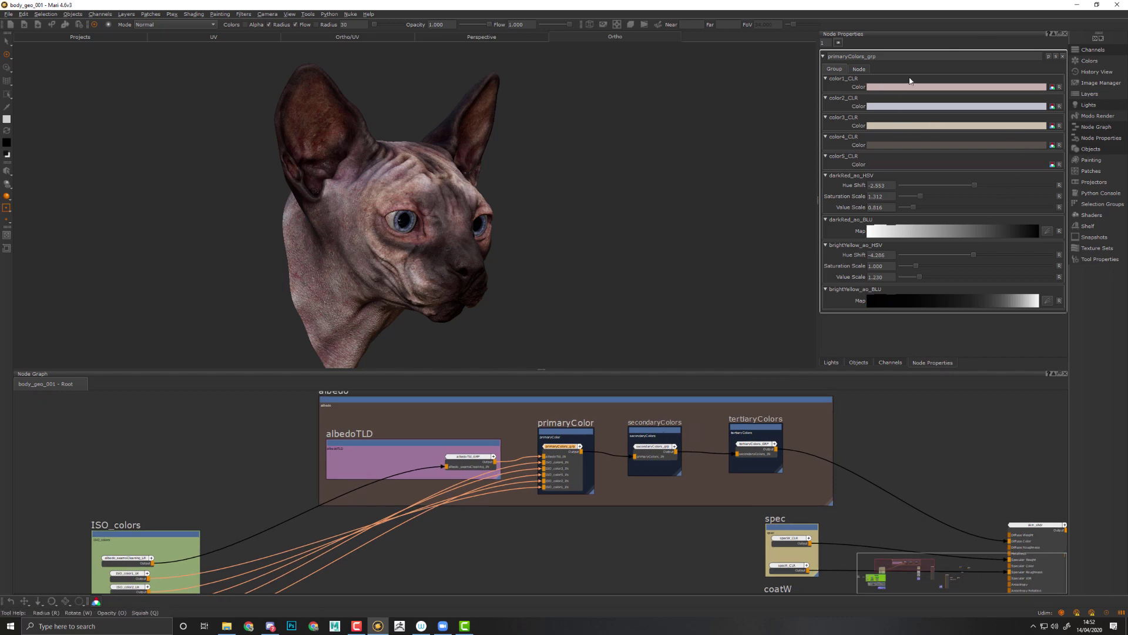
middle_drag(772, 466, 647, 501)
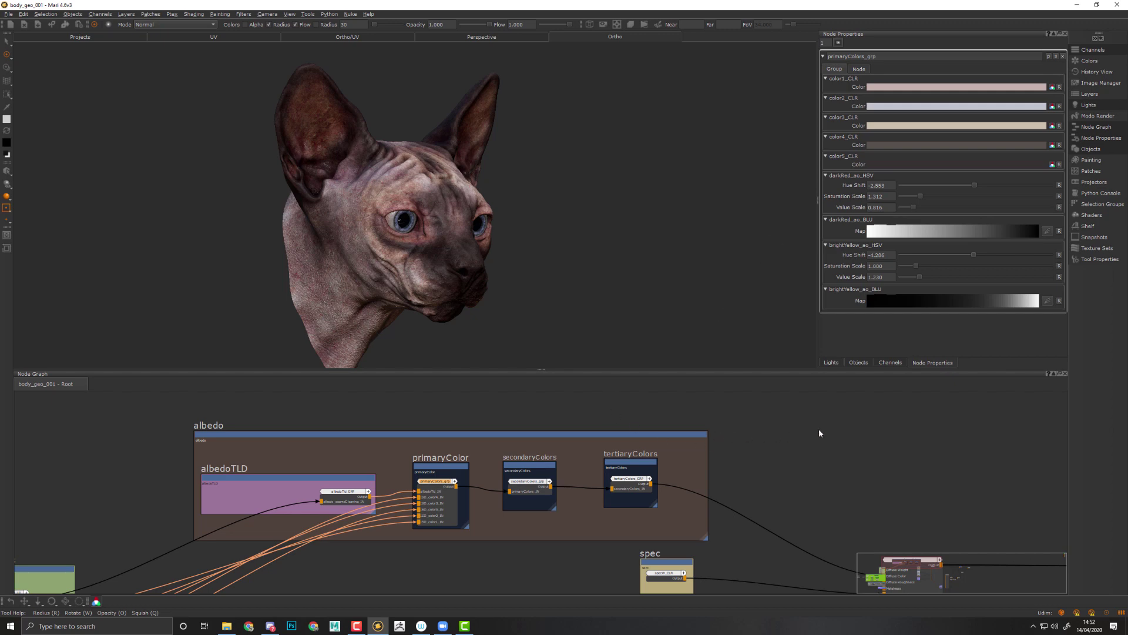
Create a Material node with the Arnold Standard Surface shader and Create Shader Network enabled, in empty space above the albedo group
middle_drag(819, 434, 662, 391)
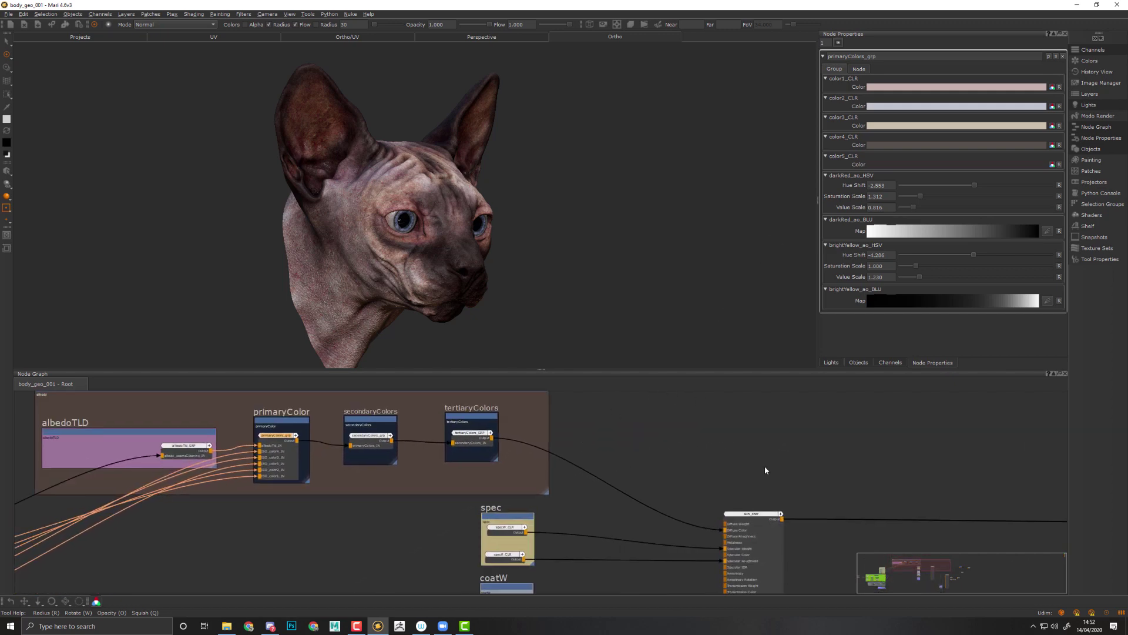
middle_drag(765, 470, 666, 465)
key(Tab)
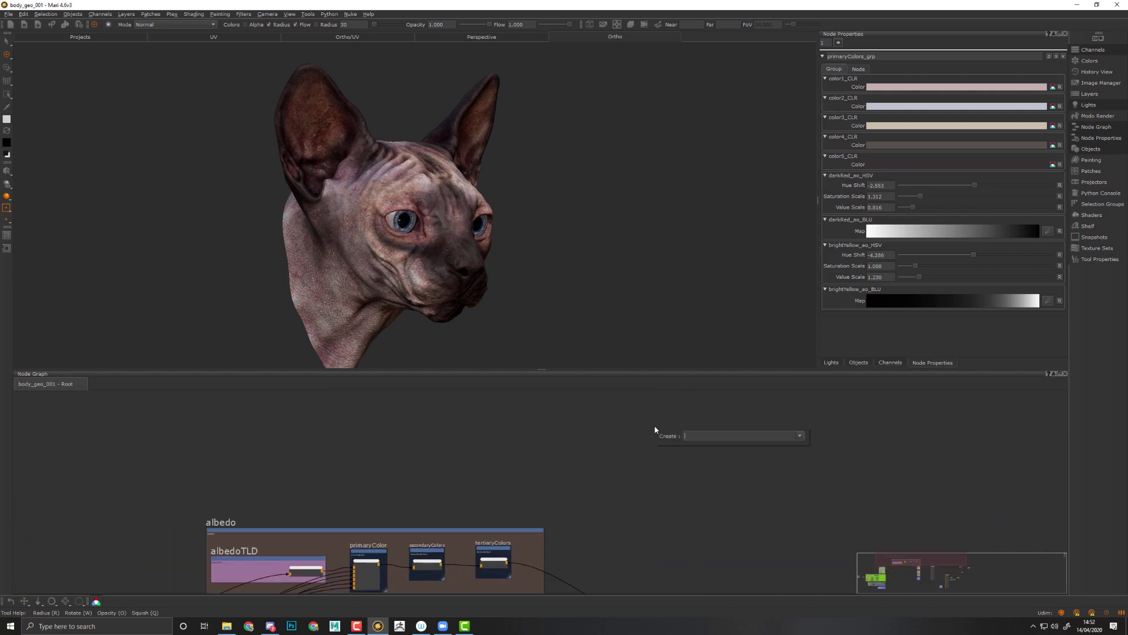
text(mate)
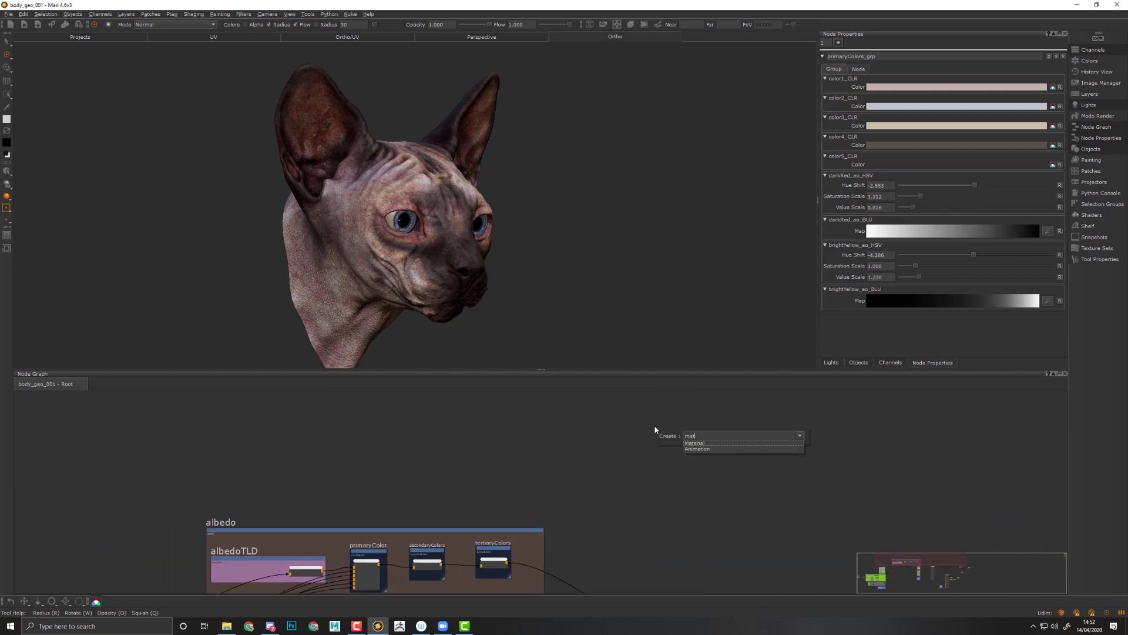
key(Down)
key(Return)
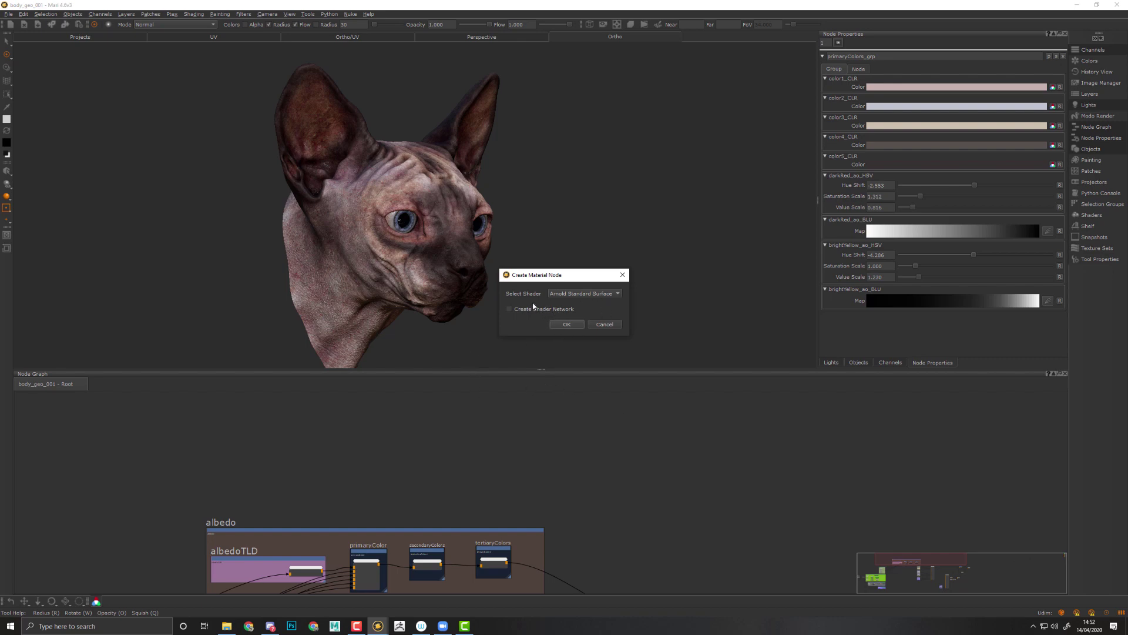
drag(544, 275, 591, 276)
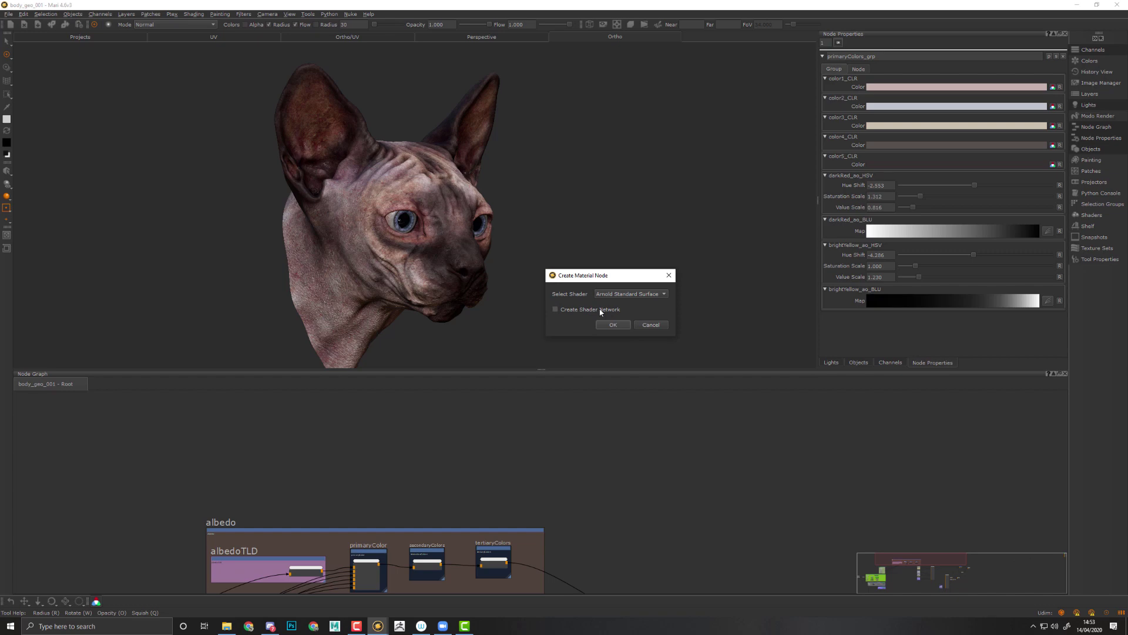
drag(600, 270, 653, 285)
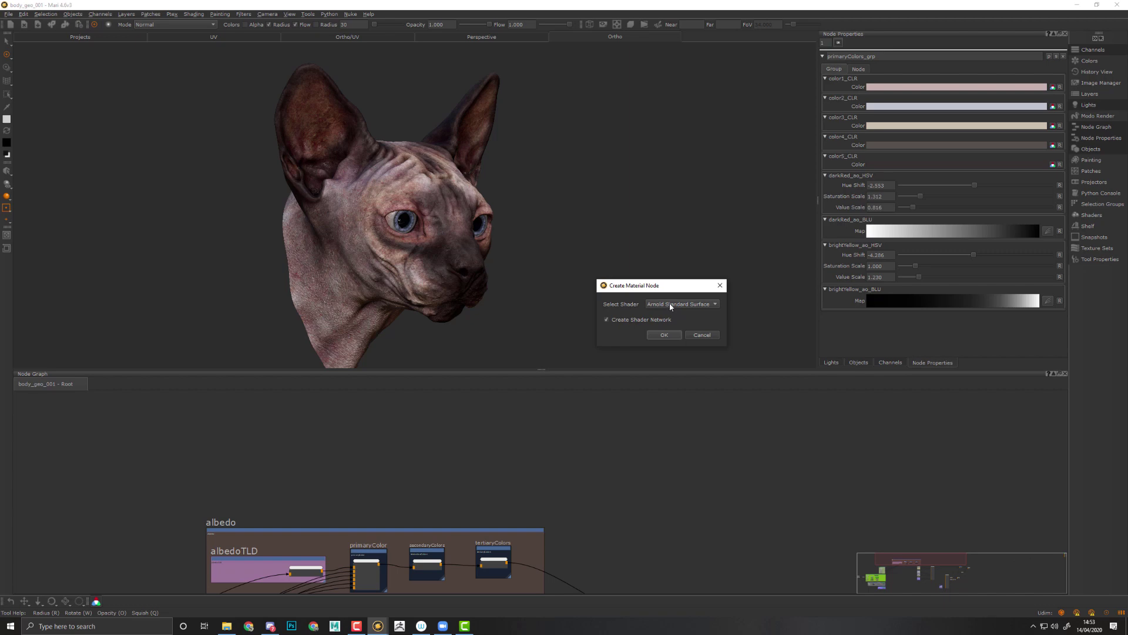
drag(663, 293, 613, 304)
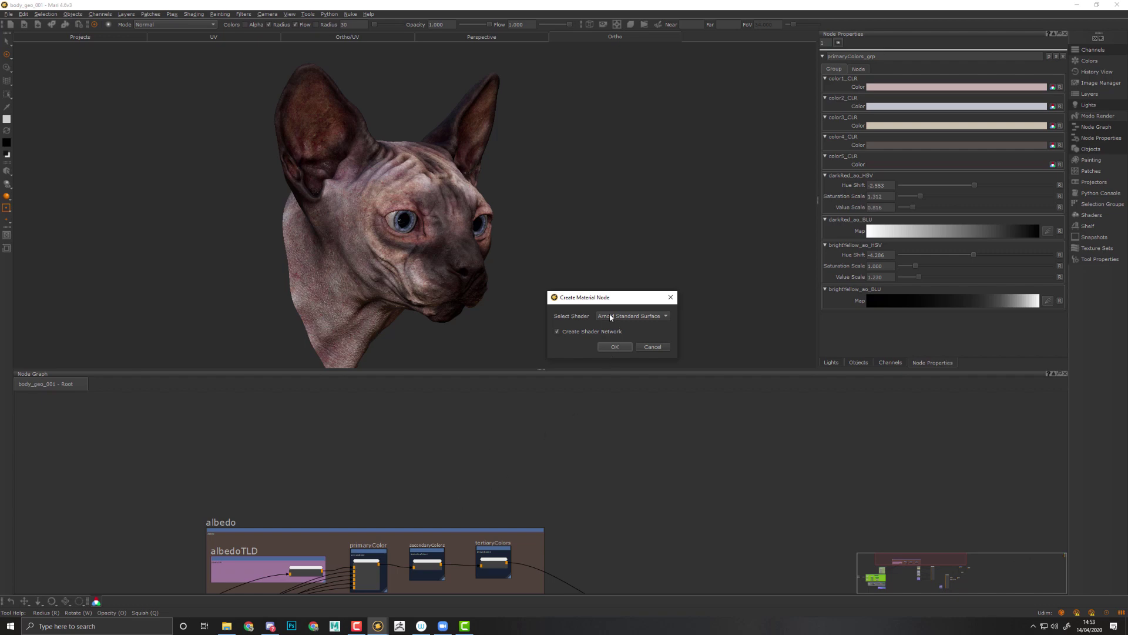
drag(615, 303, 654, 287)
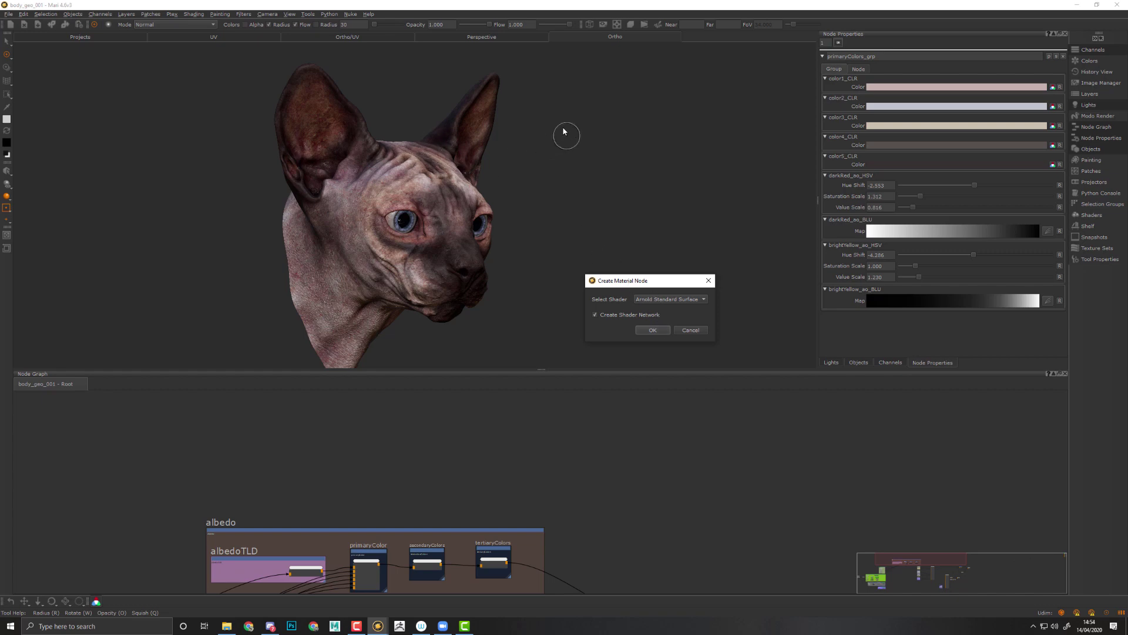
click(652, 330)
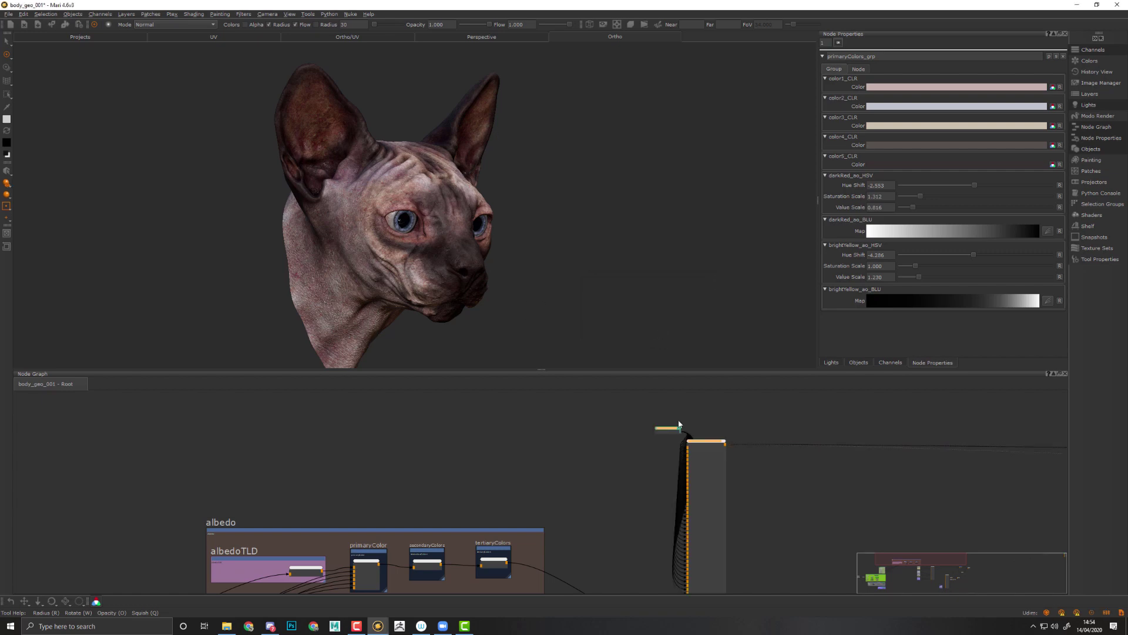
Space the new Material and Arnold Standard Surface nodes apart in the node graph so their connections are readable
middle_drag(796, 484, 726, 429)
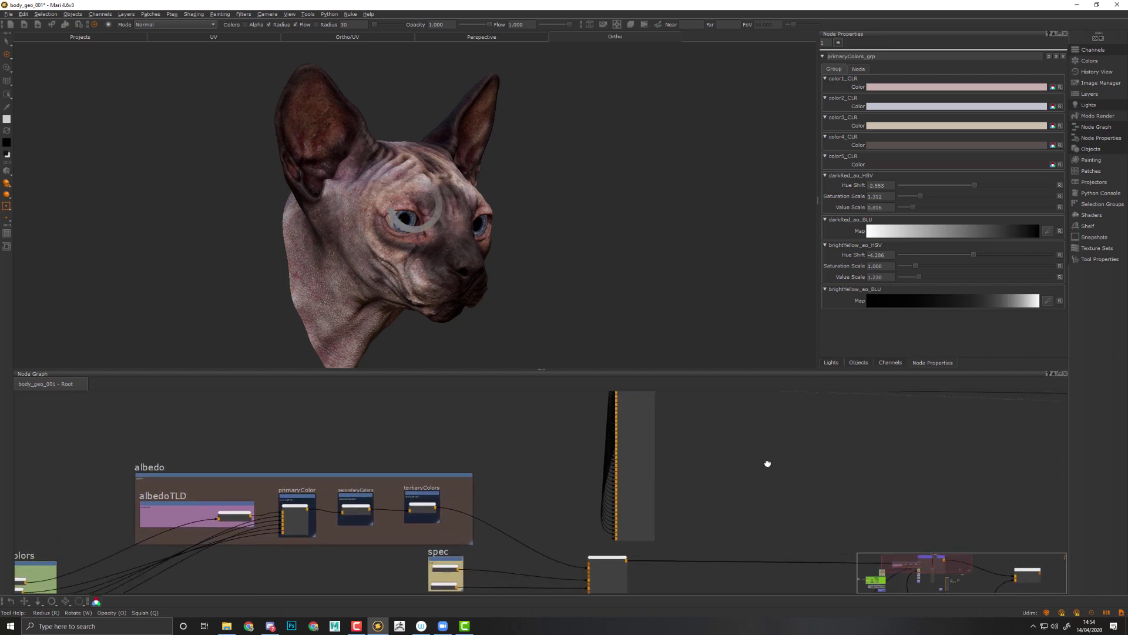
middle_drag(767, 464, 774, 528)
click(668, 455)
drag(643, 488, 721, 475)
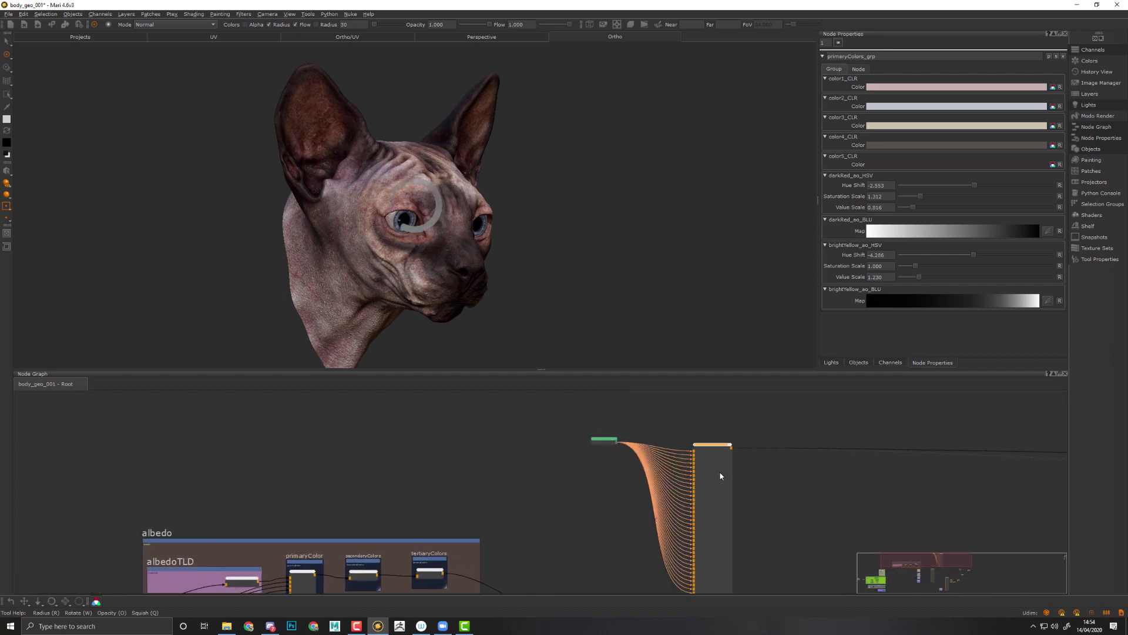
scroll(587, 459, up, 3)
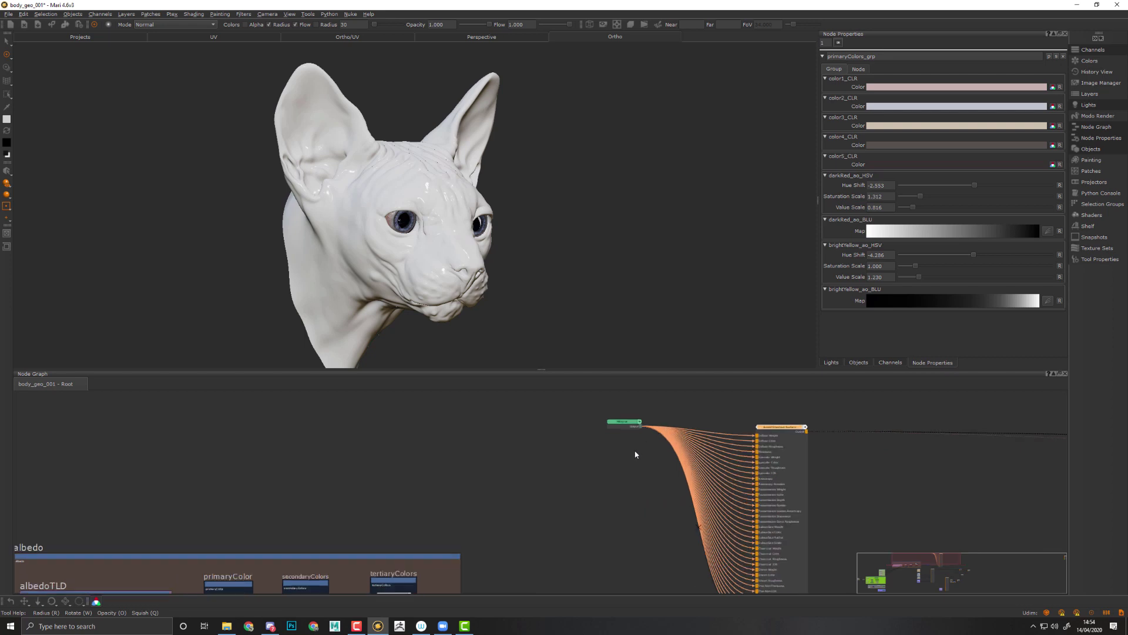
middle_drag(597, 483, 558, 507)
scroll(558, 507, up, 1)
drag(606, 429, 631, 442)
Collapse the Arnold Standard Surface node to its header and expand it again to show its input ports
middle_drag(665, 501, 477, 492)
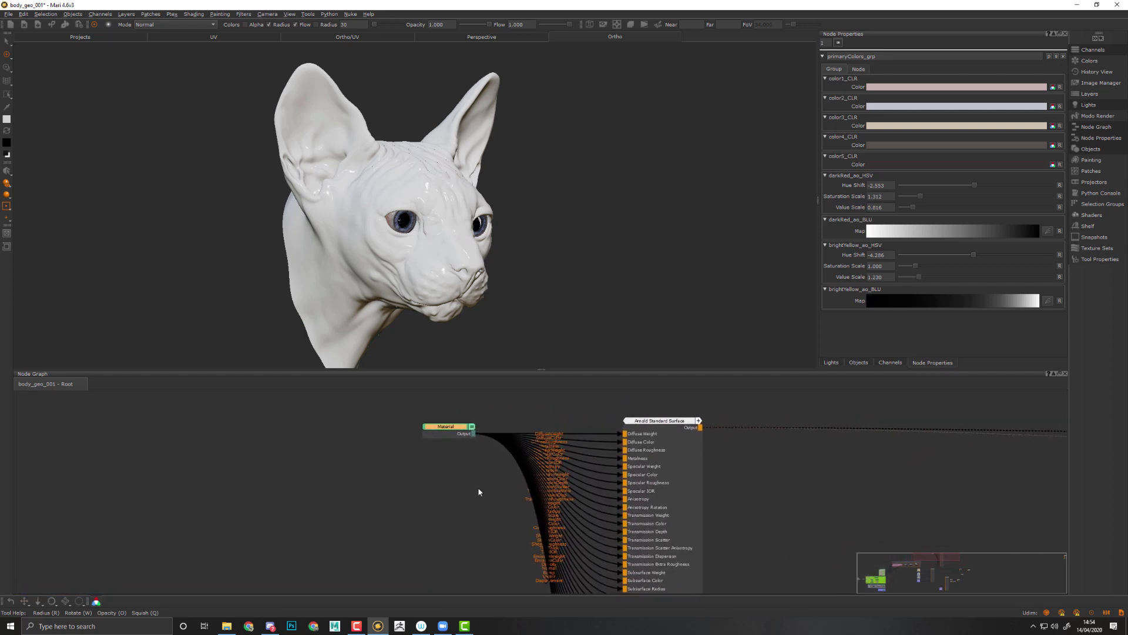
click(670, 434)
key(1)
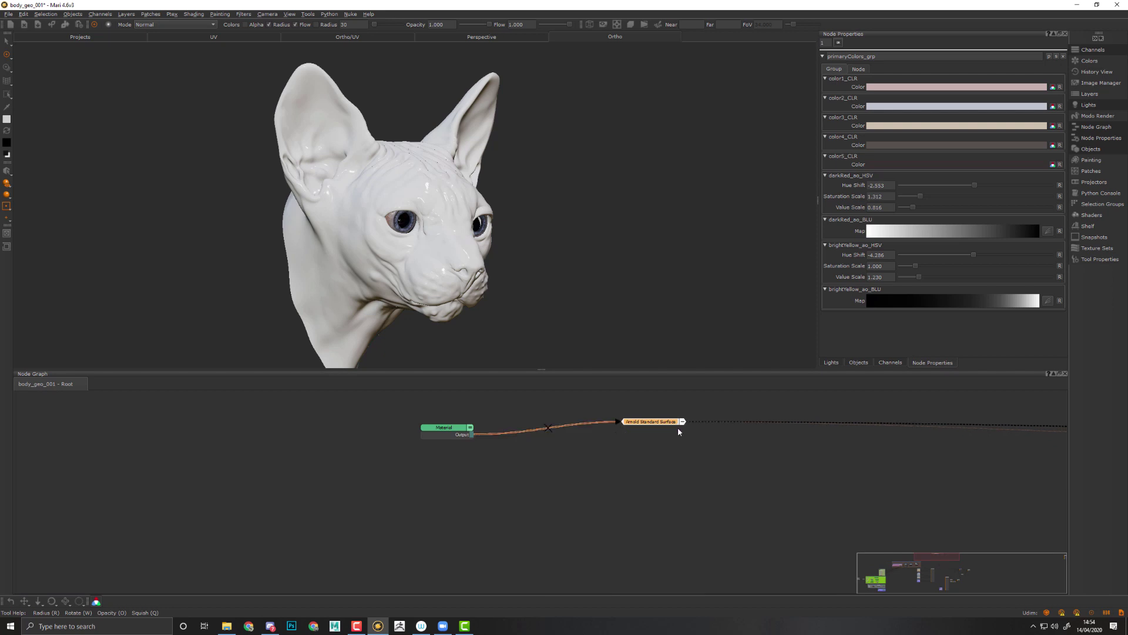
key(2)
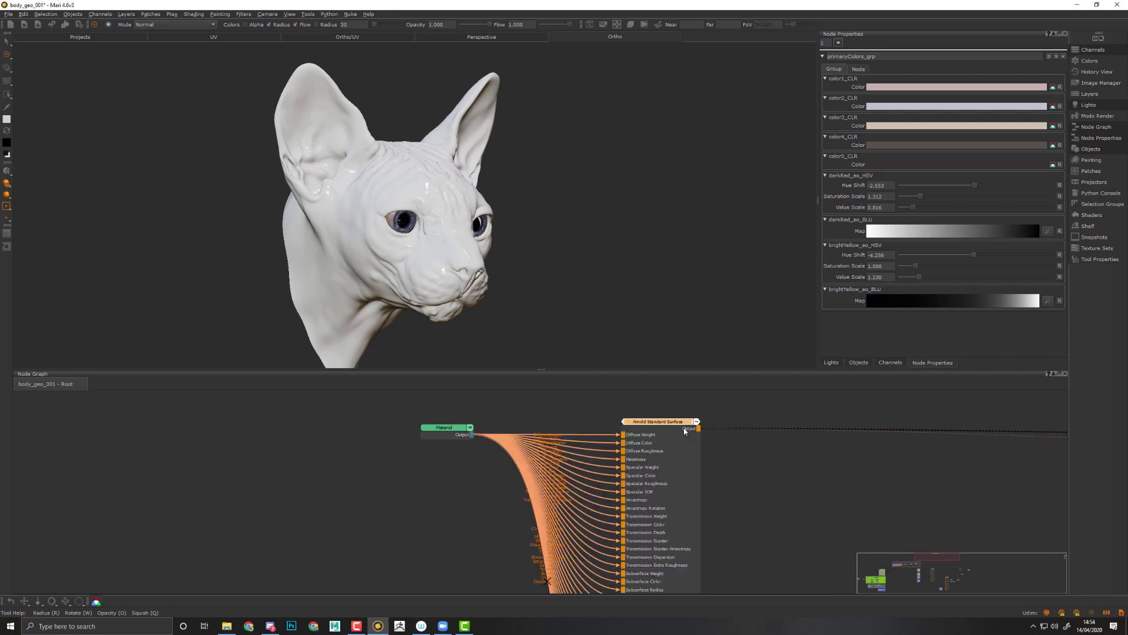
middle_drag(394, 503, 418, 523)
Switch the Material node between collapsed and fully expanded display, leaving all its output ports shown beside the shader's inputs
click(466, 456)
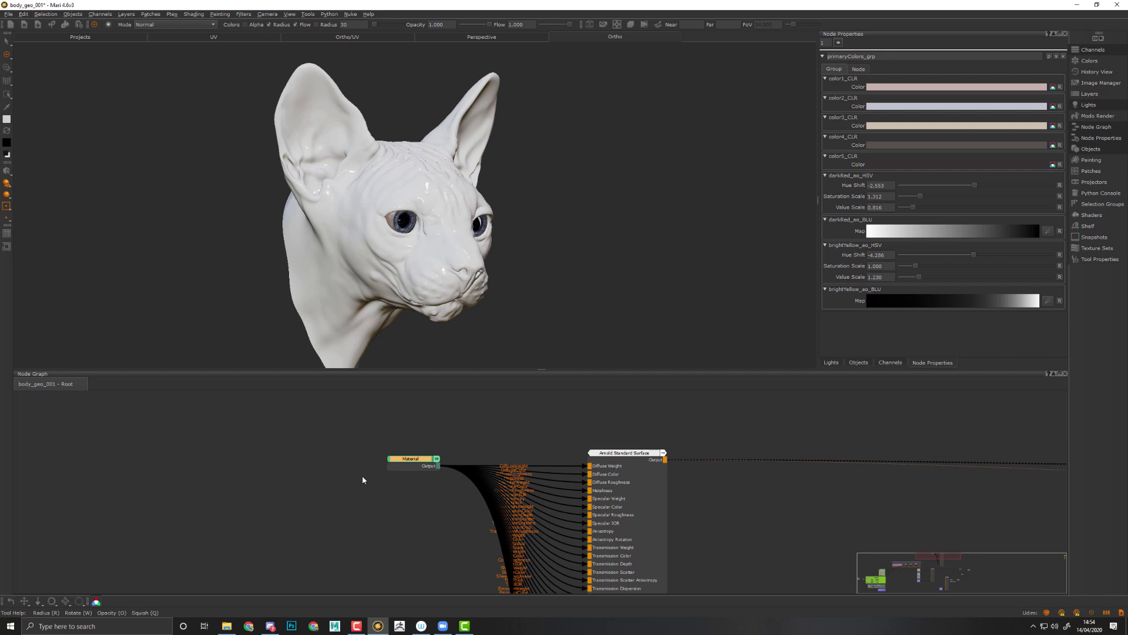
key(1)
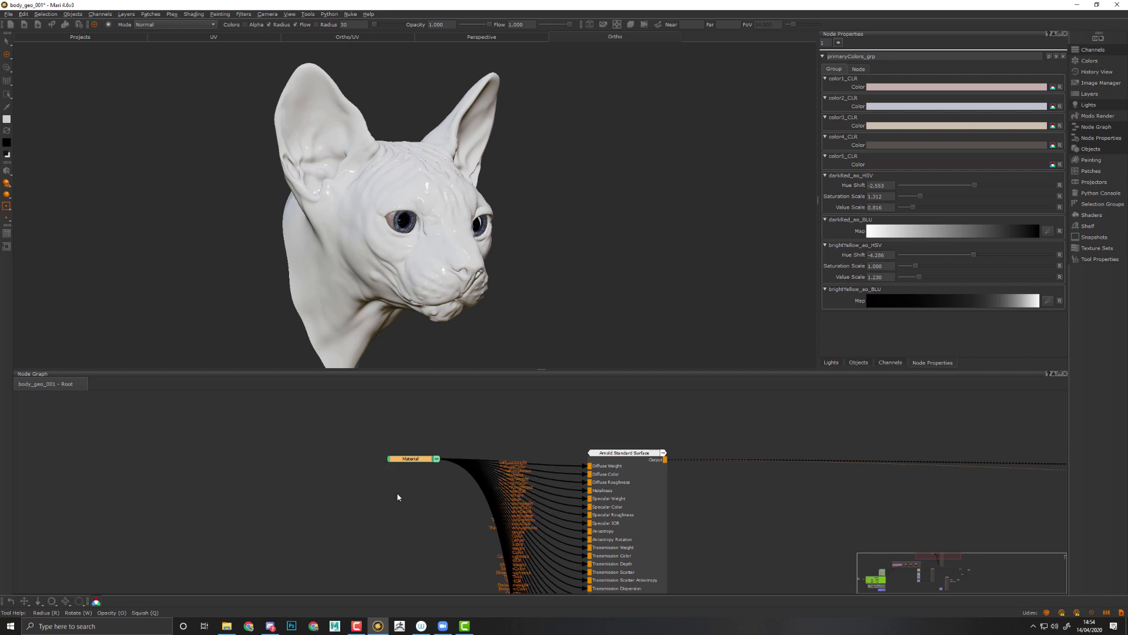
key(3)
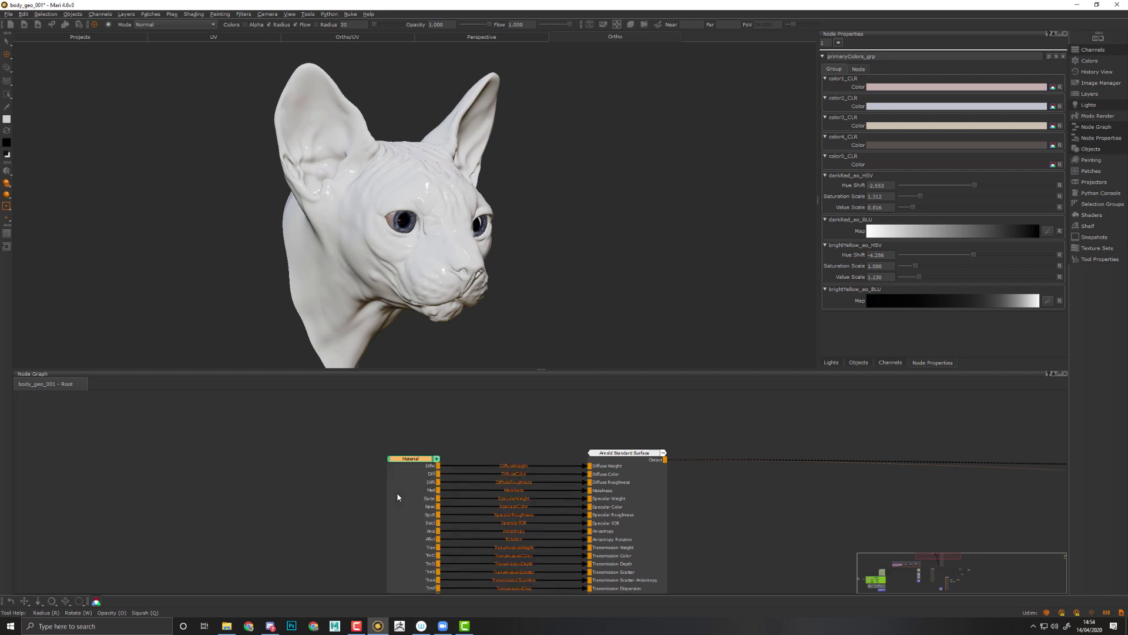
key(1)
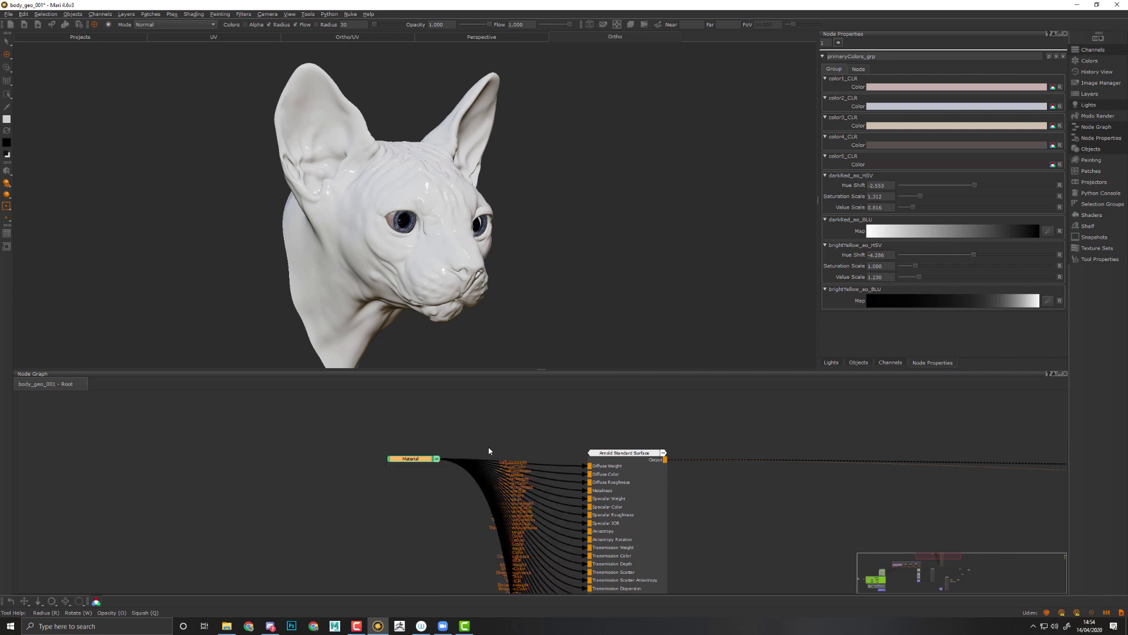
key(3)
key(1)
key(3)
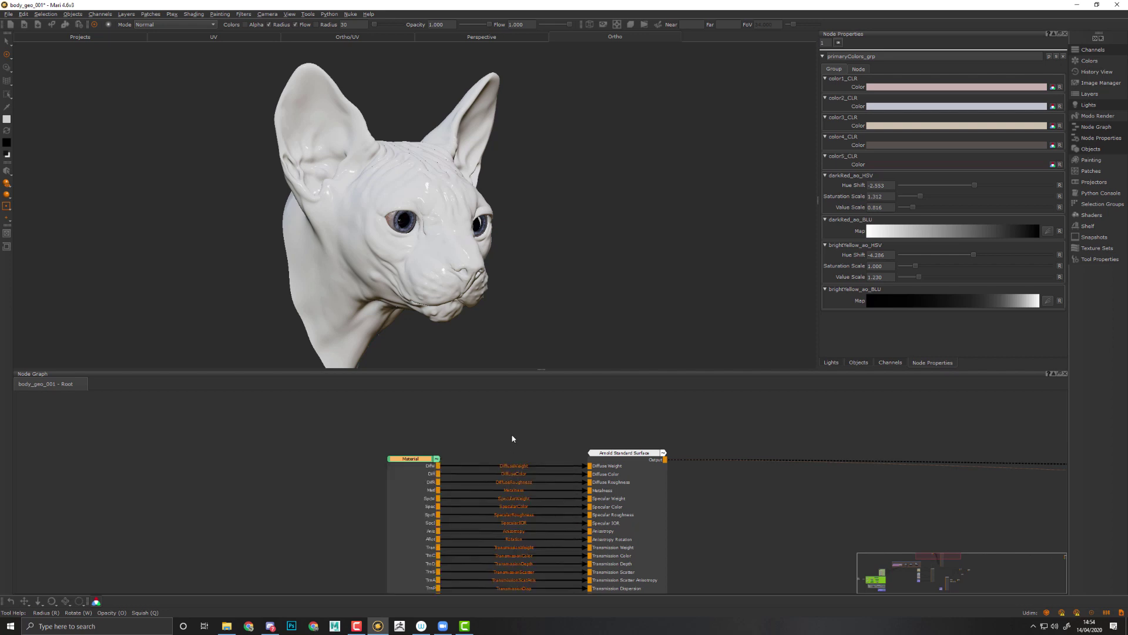
middle_drag(509, 435, 558, 414)
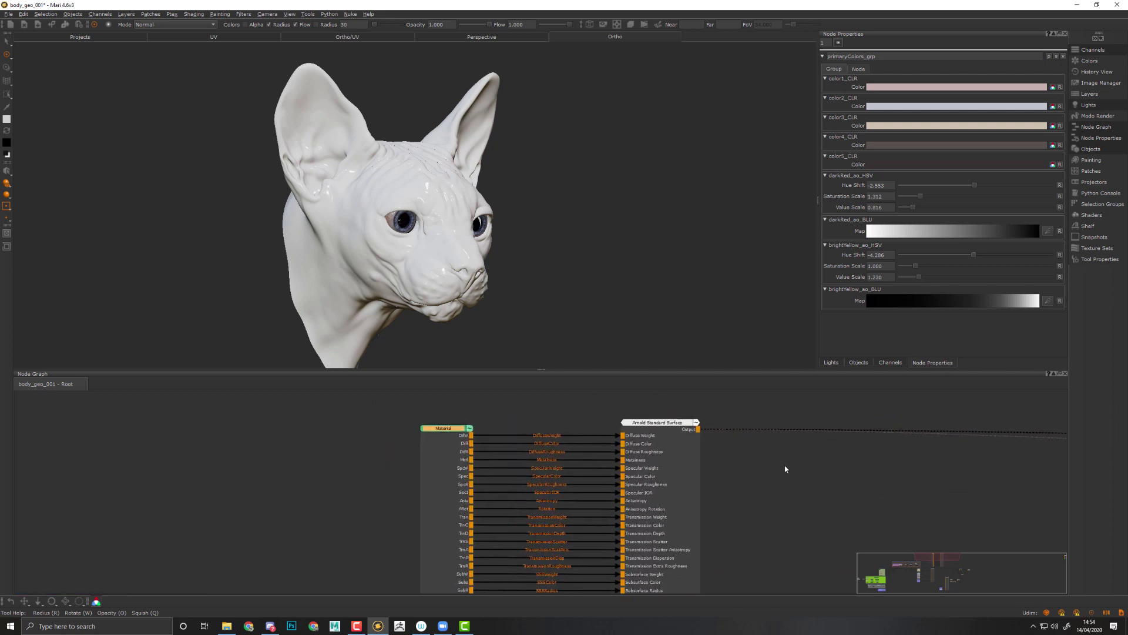
middle_drag(849, 493, 802, 489)
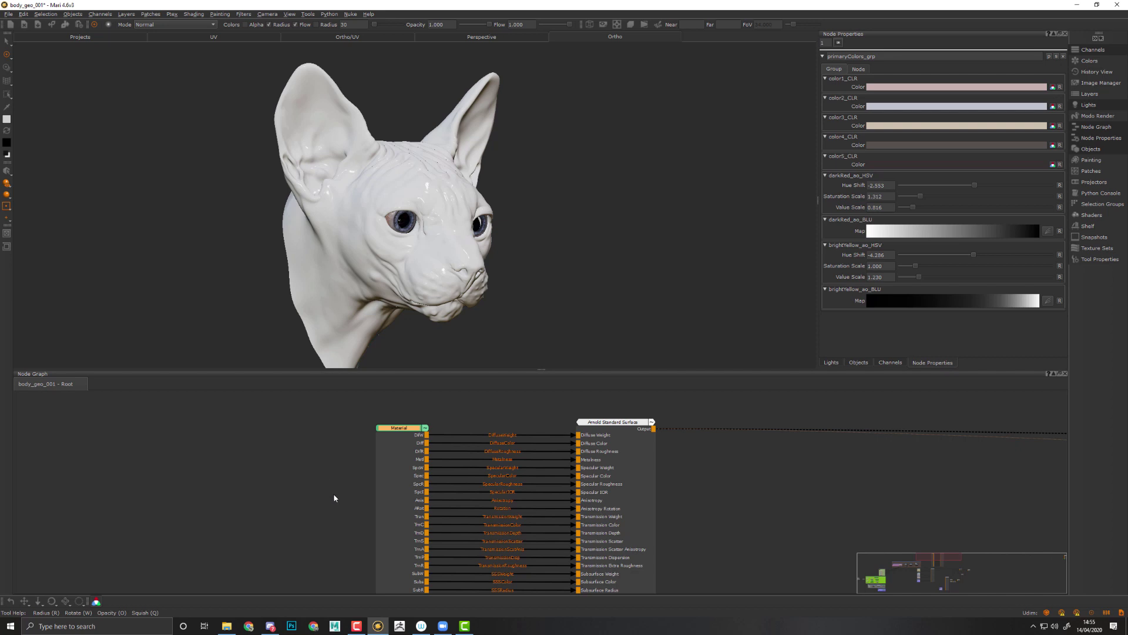
Toggle the Material node repeatedly between its collapsed header and the display with every output port, ending fully expanded
middle_drag(335, 494, 415, 504)
double_click(474, 449)
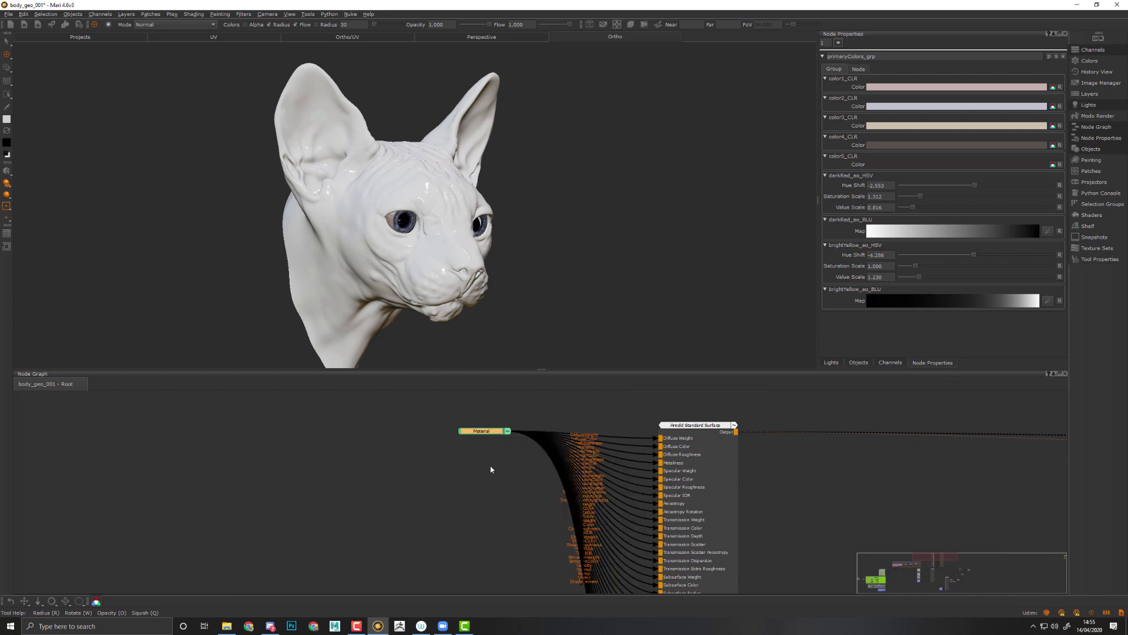
key(3)
key(1)
key(3)
key(1)
key(3)
key(1)
key(3)
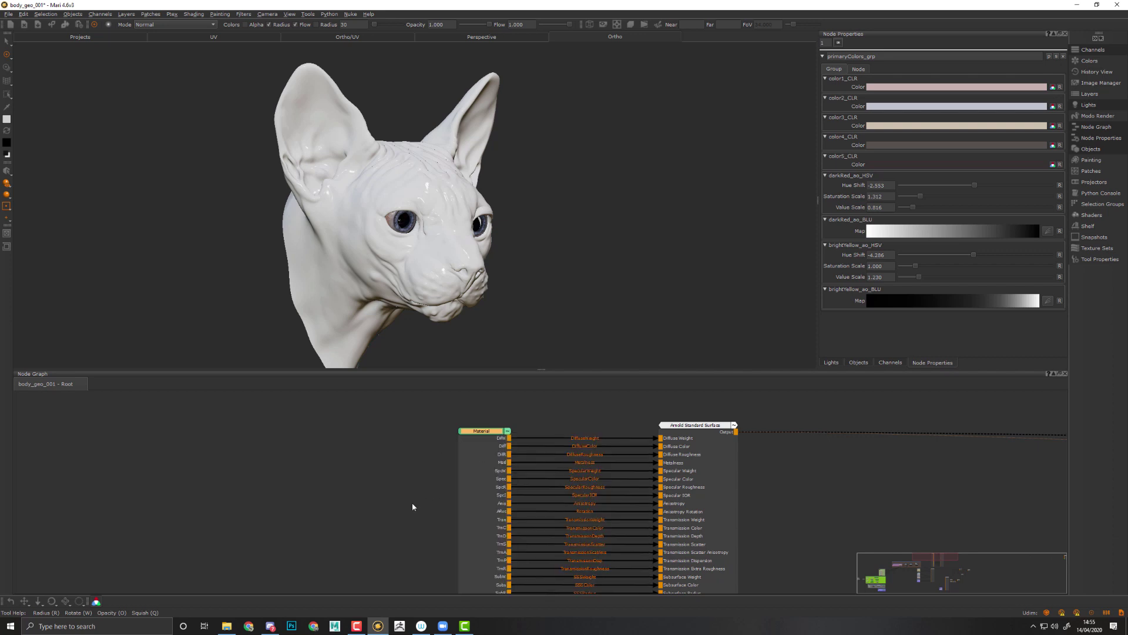
Examine the input ports and connections of primaryColors_grp and albedoTld_GRP in the albedo group
middle_drag(276, 591, 359, 468)
scroll(458, 484, down, 3)
scroll(922, 488, down, 3)
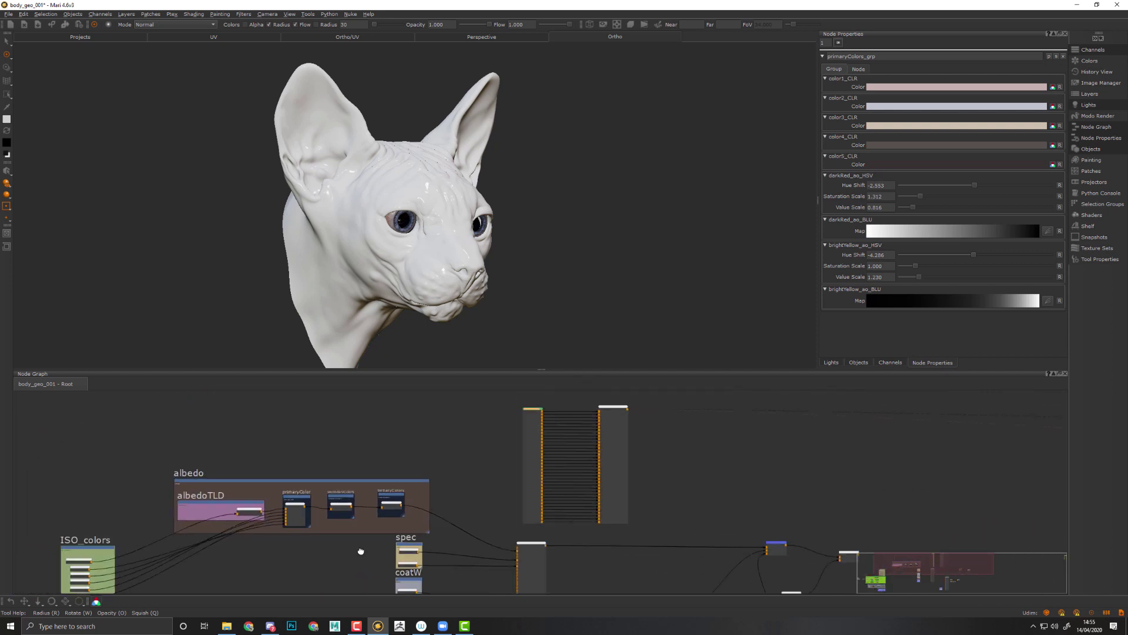
middle_drag(360, 552, 685, 556)
scroll(519, 468, up, 2)
scroll(577, 453, up, 2)
middle_drag(862, 499, 560, 516)
scroll(540, 488, up, 2)
middle_drag(444, 451, 616, 499)
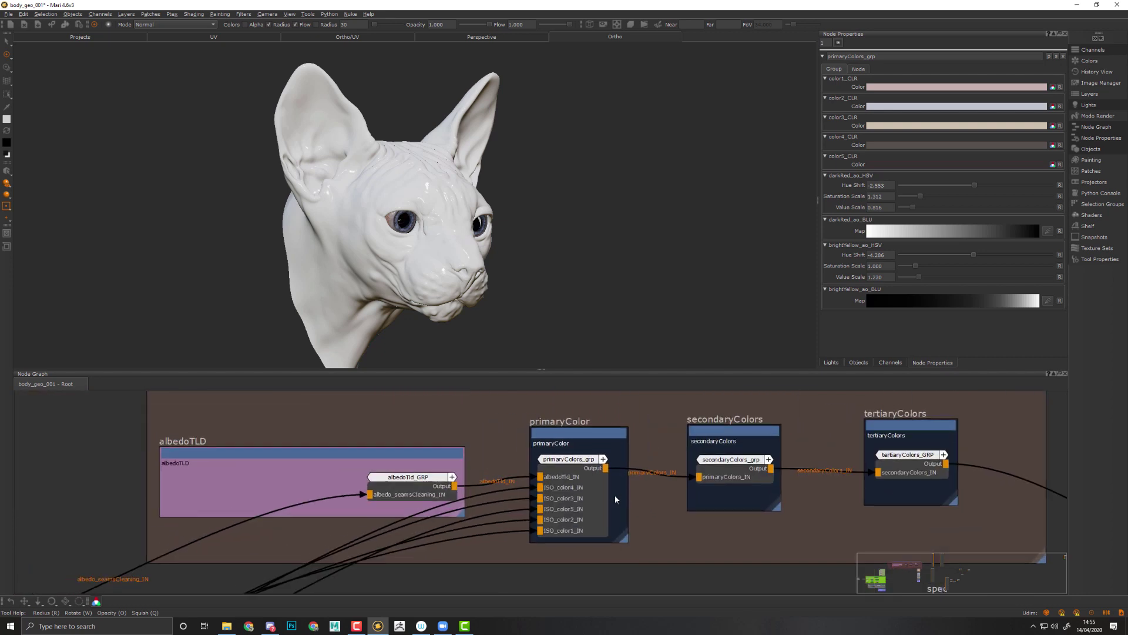
click(569, 465)
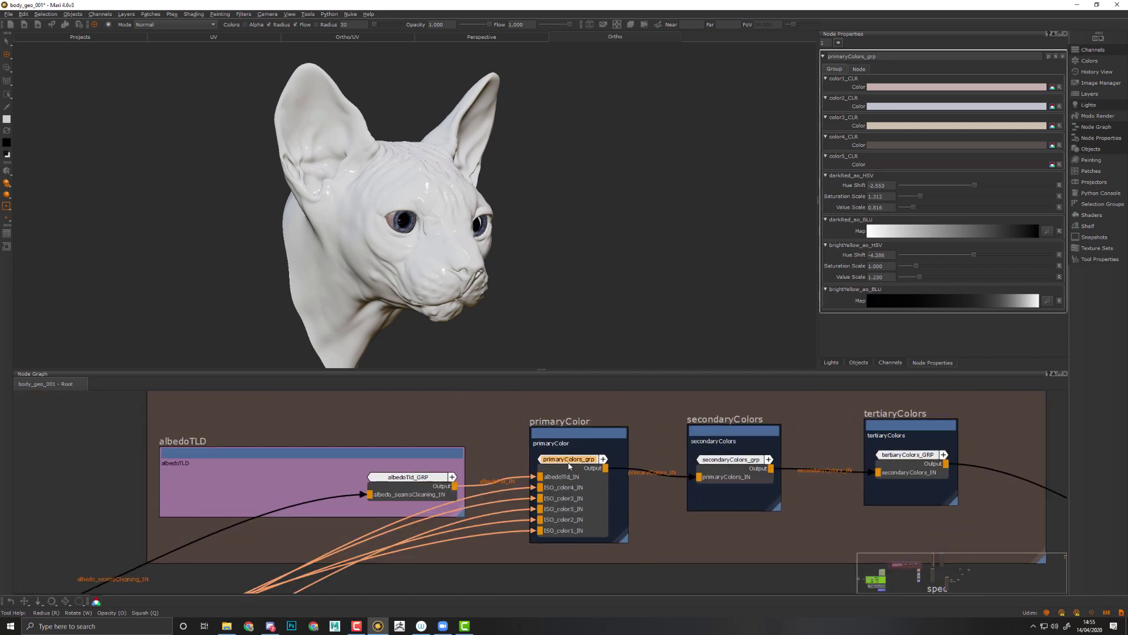
middle_drag(685, 520, 637, 518)
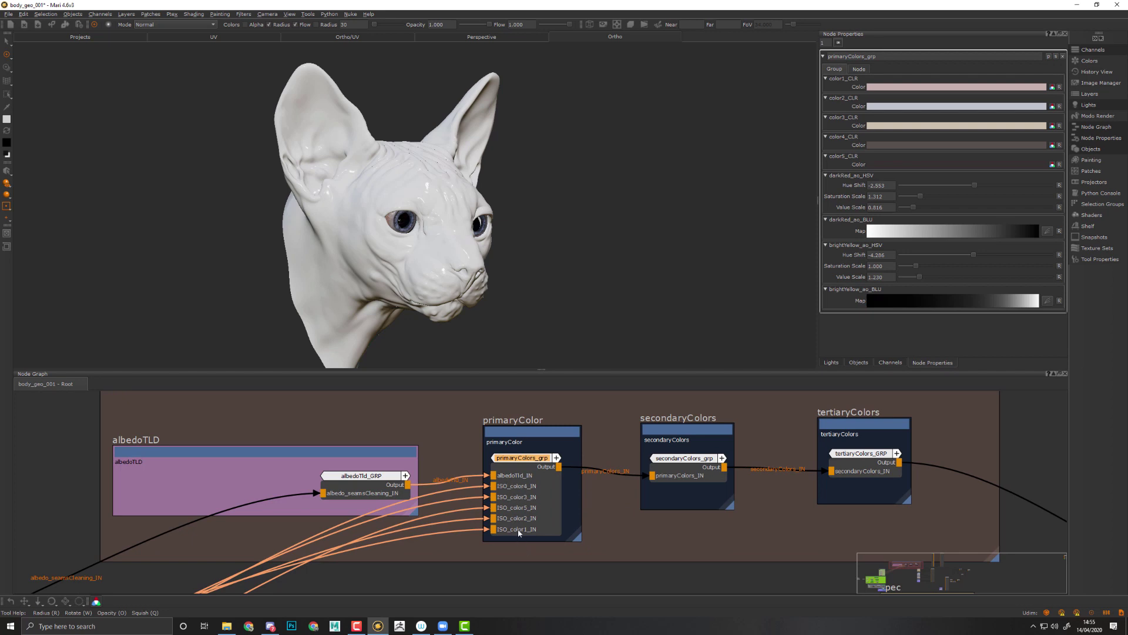
middle_drag(331, 475, 617, 455)
click(617, 456)
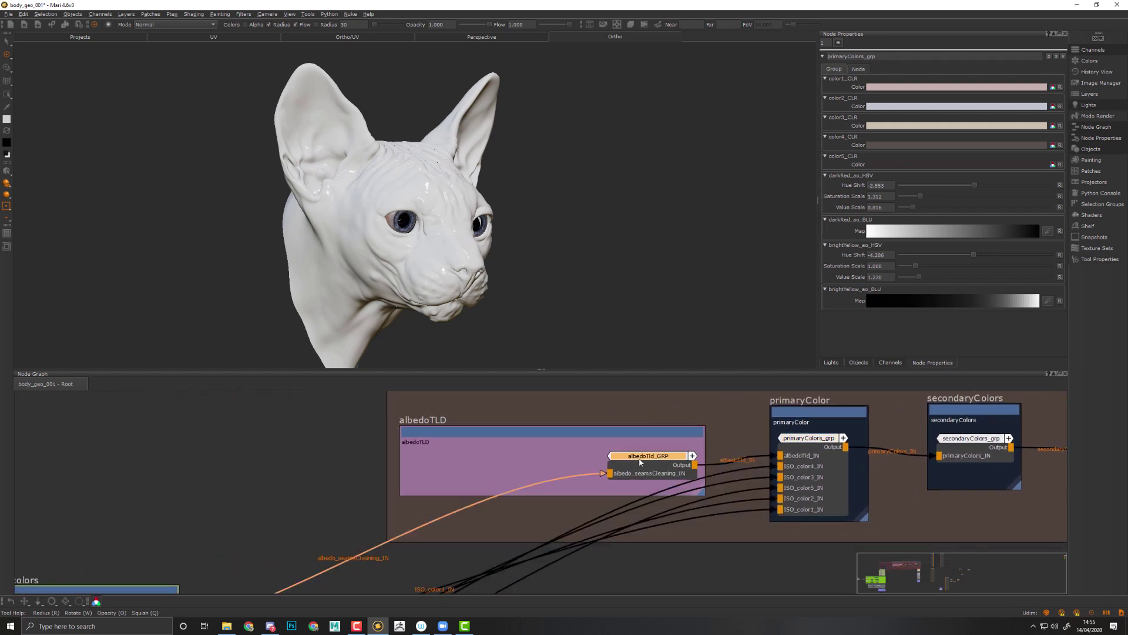
Follow the albedoTld_GRP input back to the ISO_colors backdrop and shift albedo_seamsCleaning_LR slightly within it
middle_drag(735, 511, 557, 474)
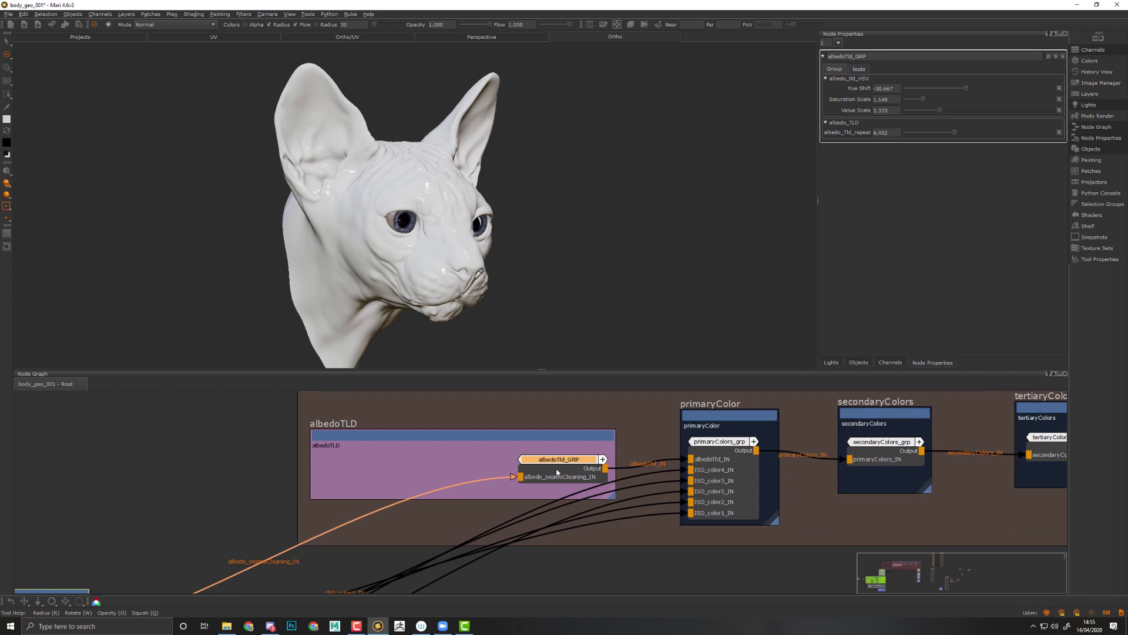
middle_drag(493, 515, 801, 414)
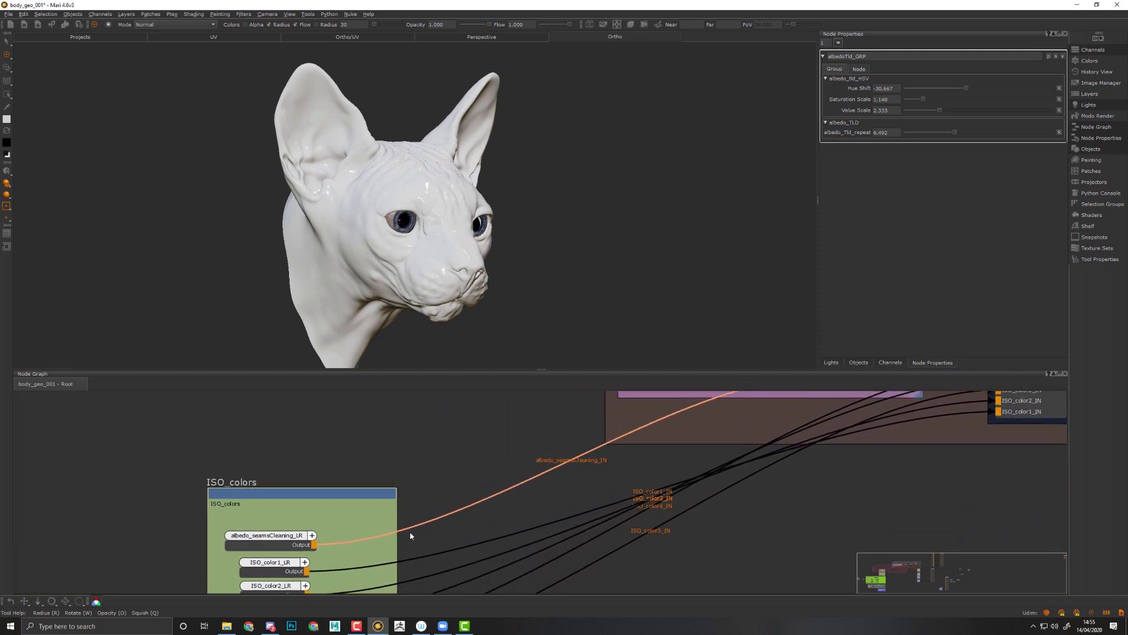
drag(249, 541, 273, 535)
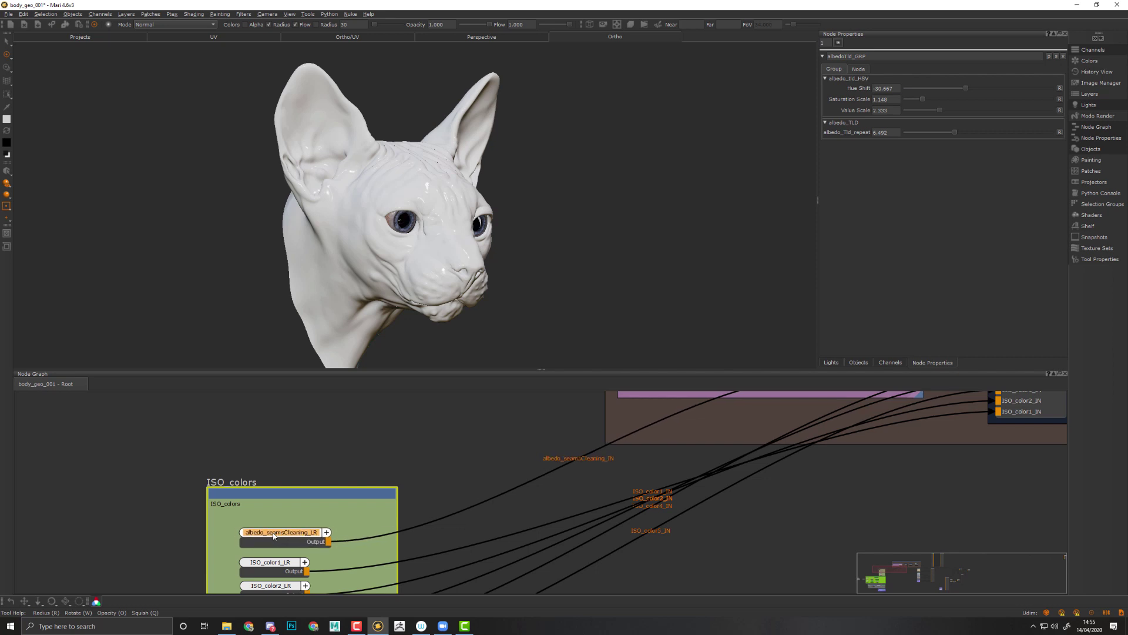
Examine the albedo group chain and how the spec, coatW and surfaceInfo nodes feed the skin_shdr inputs
middle_drag(574, 428, 658, 473)
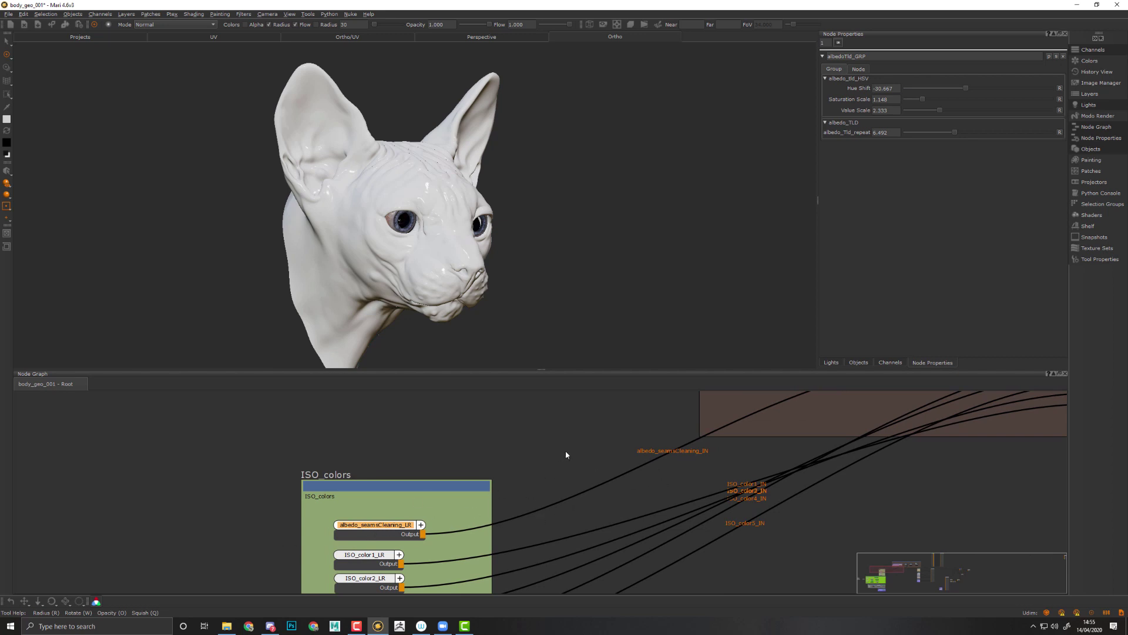
middle_drag(537, 457, 264, 534)
middle_drag(730, 470, 476, 506)
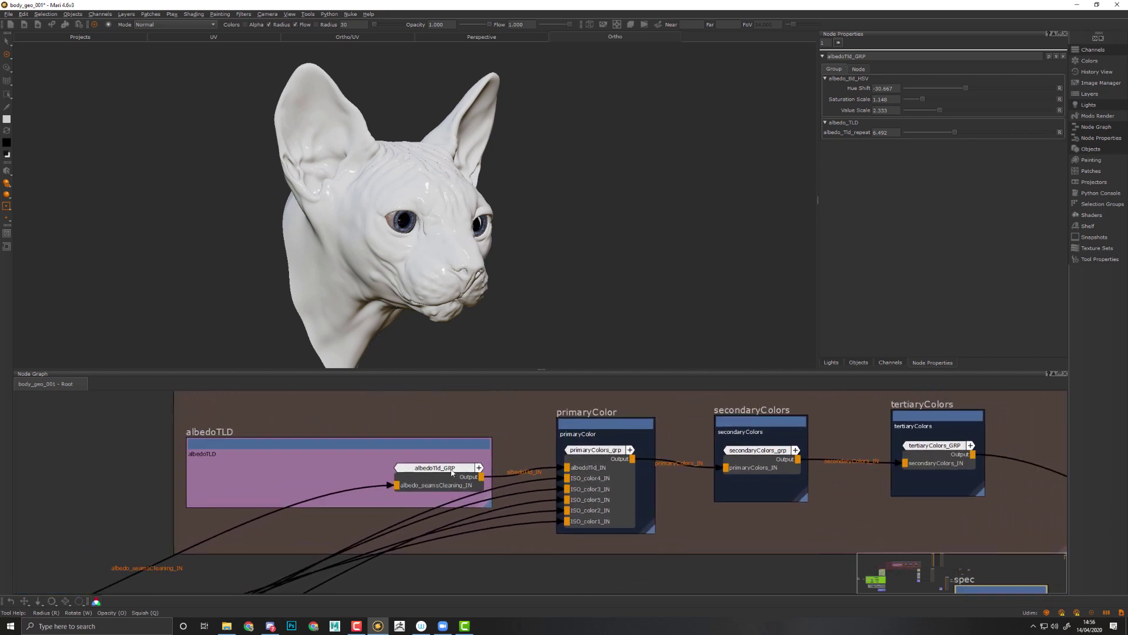
middle_drag(780, 525, 513, 509)
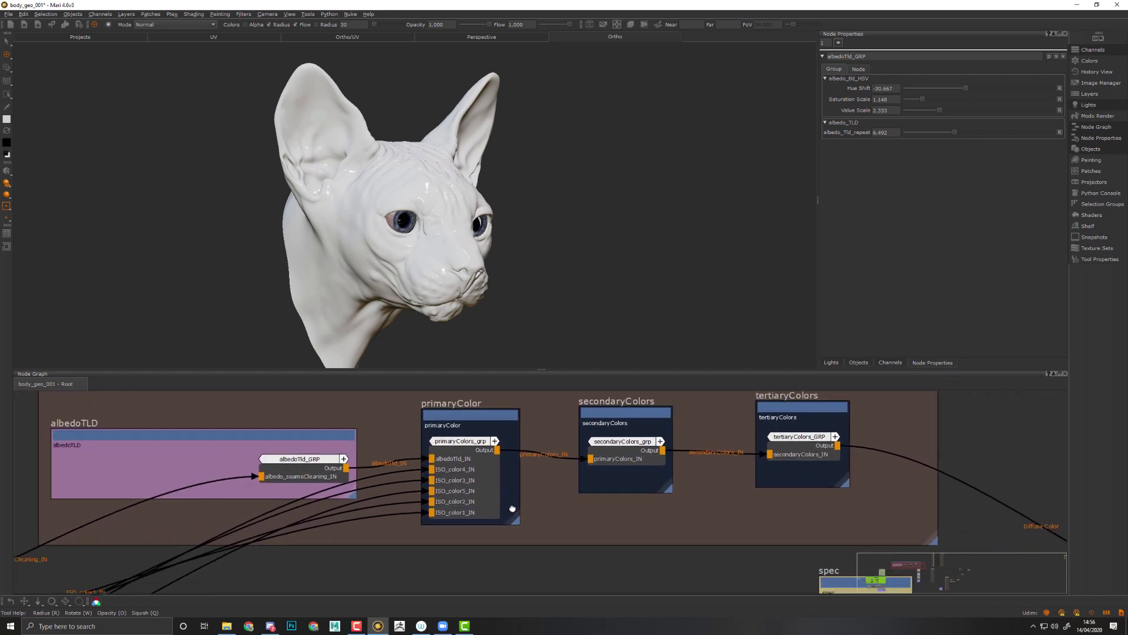
middle_drag(732, 512, 432, 367)
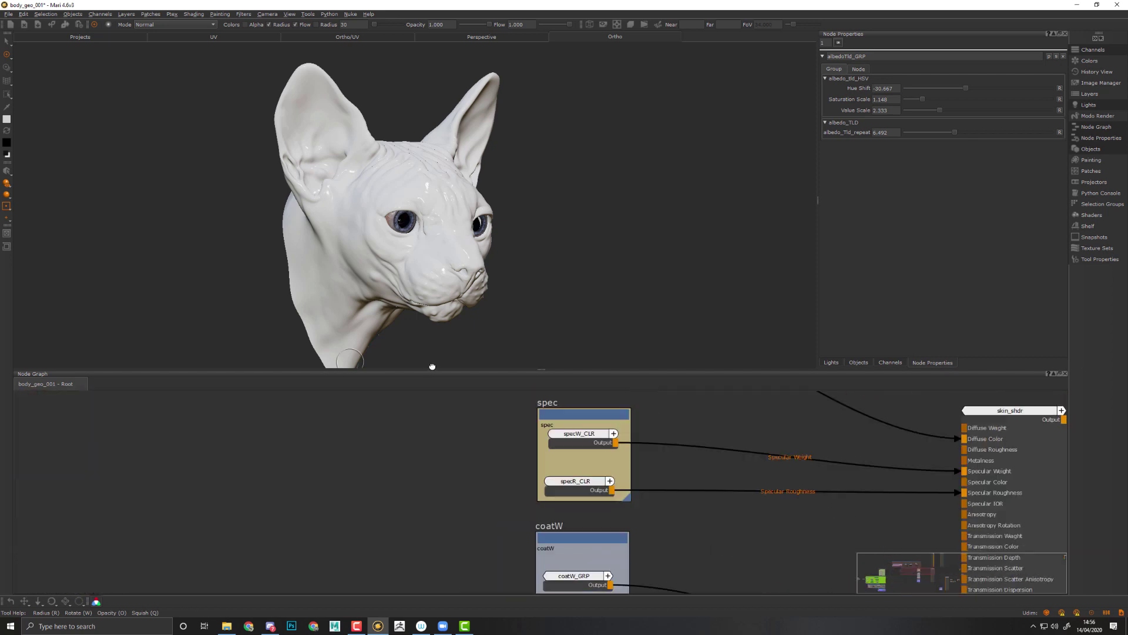
middle_drag(378, 434, 434, 321)
middle_drag(509, 457, 498, 376)
middle_drag(476, 446, 467, 320)
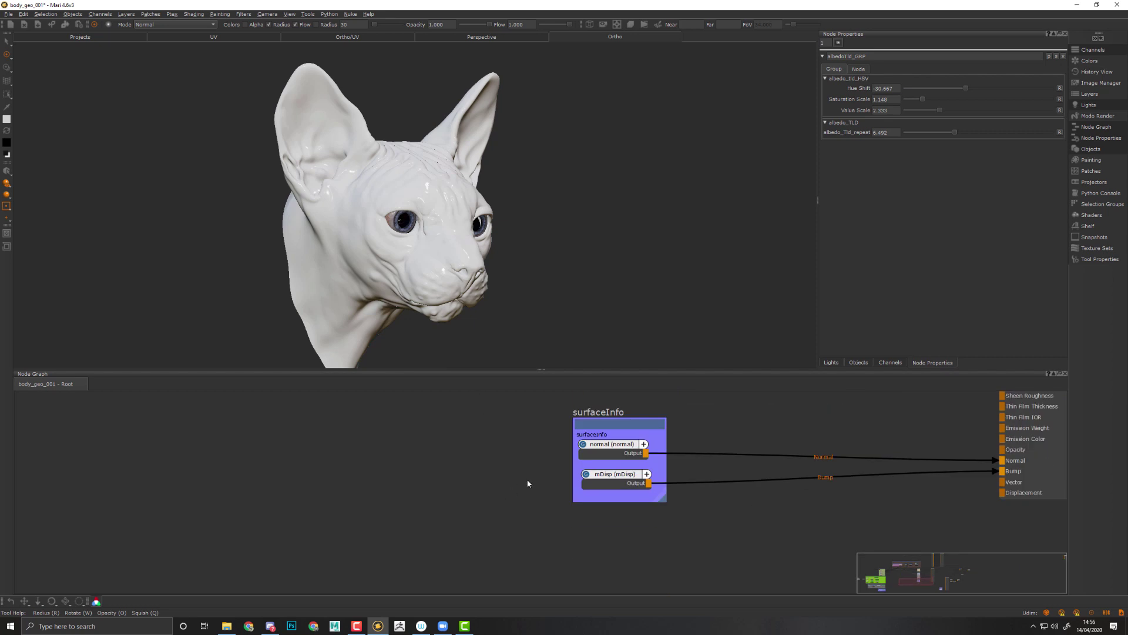
Survey the rest of the node graph, including surfaceInfo1 with its shader and the ISO backdrops
middle_drag(556, 454, 51, 570)
alt+right_drag(688, 448, 368, 476)
middle_drag(141, 456, 0, 397)
middle_drag(435, 580, 453, 500)
middle_drag(347, 529, 386, 481)
alt+right_drag(386, 481, 604, 488)
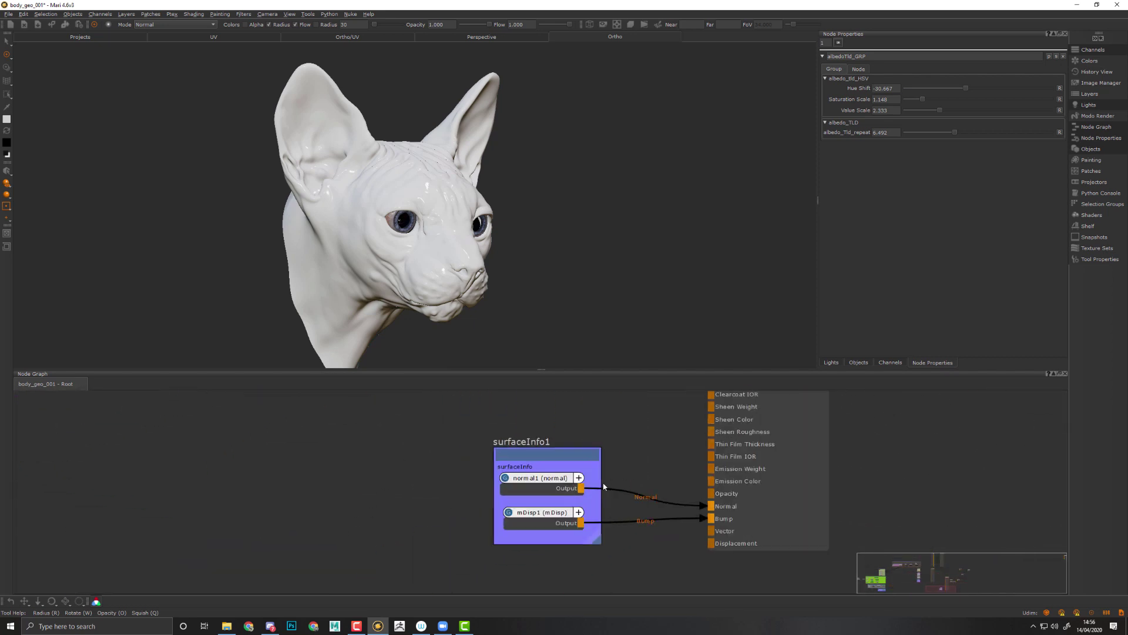
middle_drag(203, 406, 537, 486)
alt+right_drag(538, 486, 491, 429)
middle_drag(499, 528, 377, 634)
middle_drag(637, 420, 1068, 429)
alt+right_drag(535, 490, 361, 477)
middle_drag(238, 516, 411, 563)
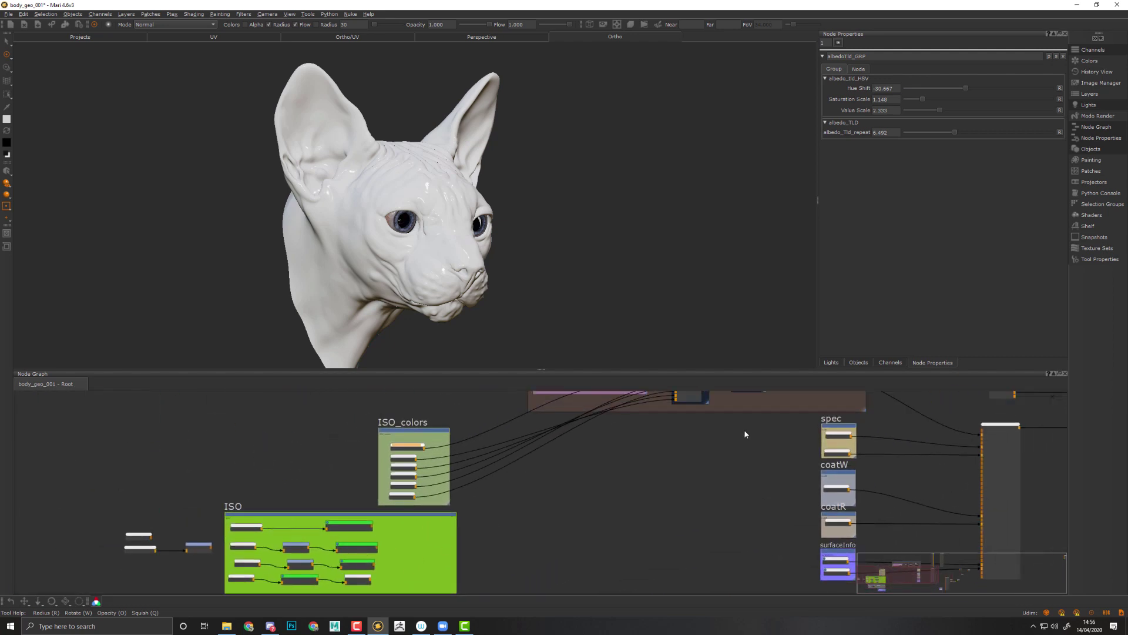
Copy the albedo backdrop together with its nested albedoTLD, primaryColor, secondaryColors and tertiaryColors groups
middle_drag(728, 424, 565, 506)
scroll(565, 509, up, 3)
middle_drag(662, 471, 607, 531)
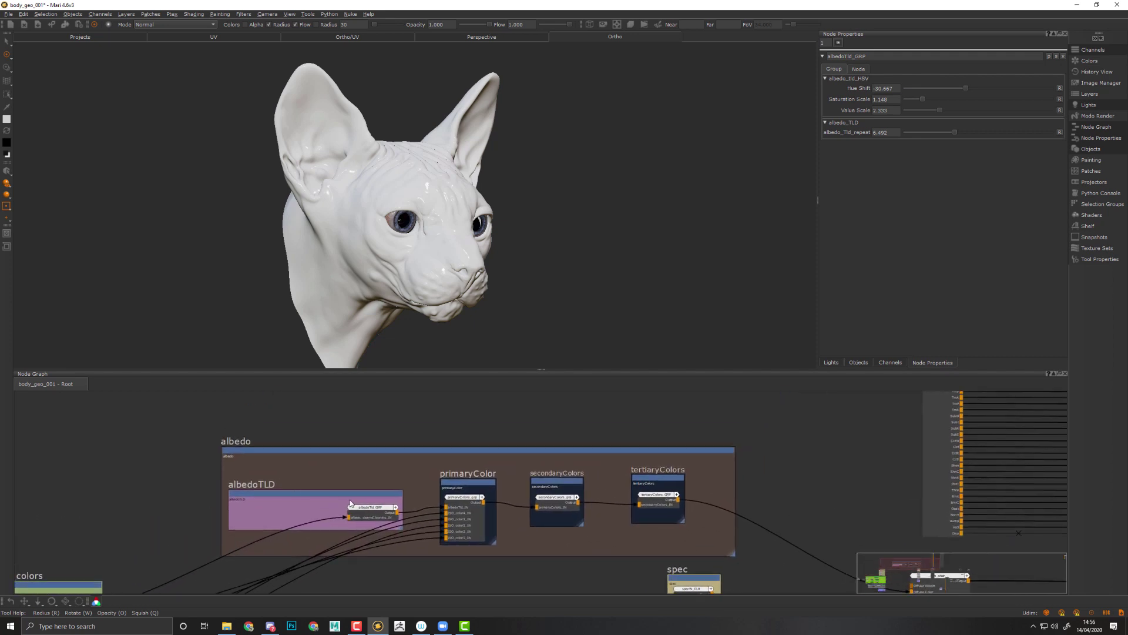
middle_drag(409, 495, 853, 417)
drag(857, 398, 283, 544)
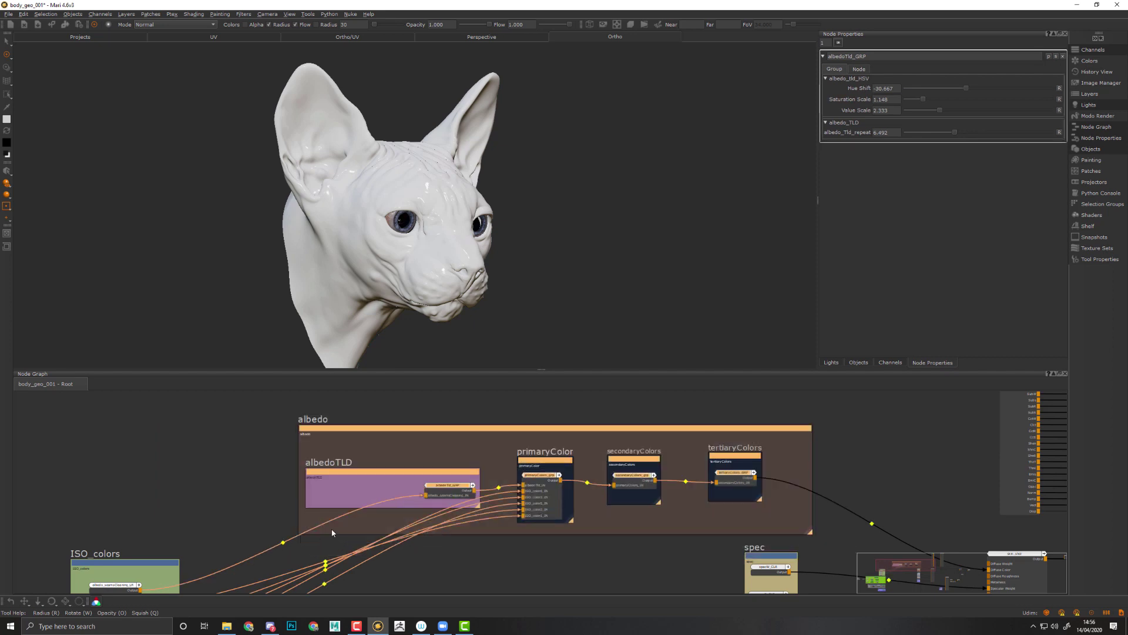
Open the Material node's properties and rename the node to skin_mtl
middle_drag(828, 443, 296, 605)
double_click(488, 445)
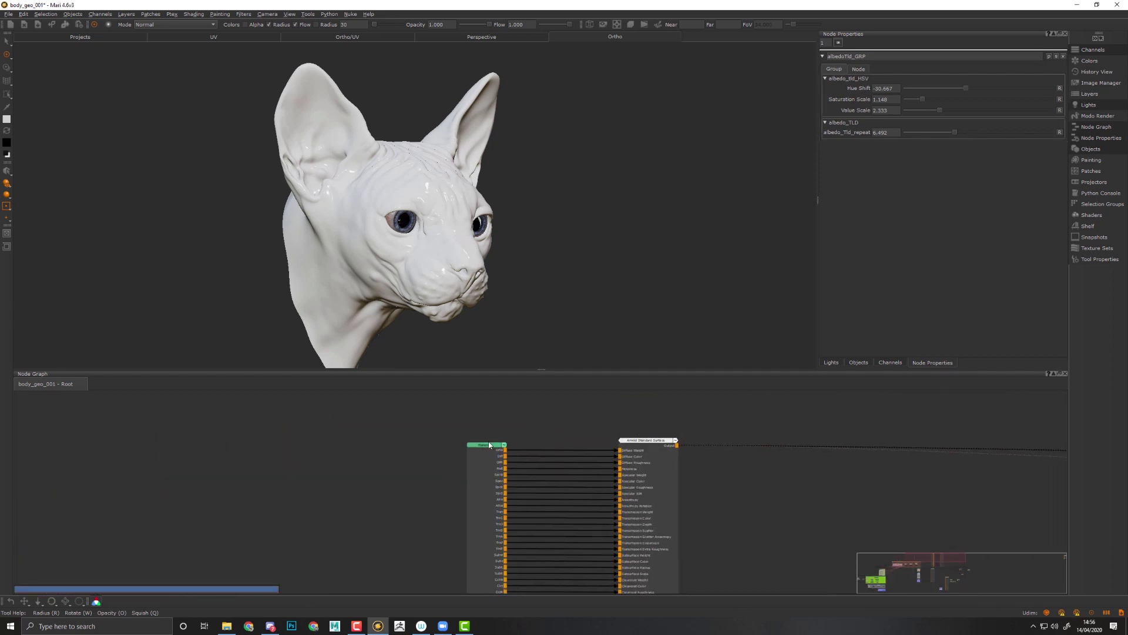
double_click(882, 56)
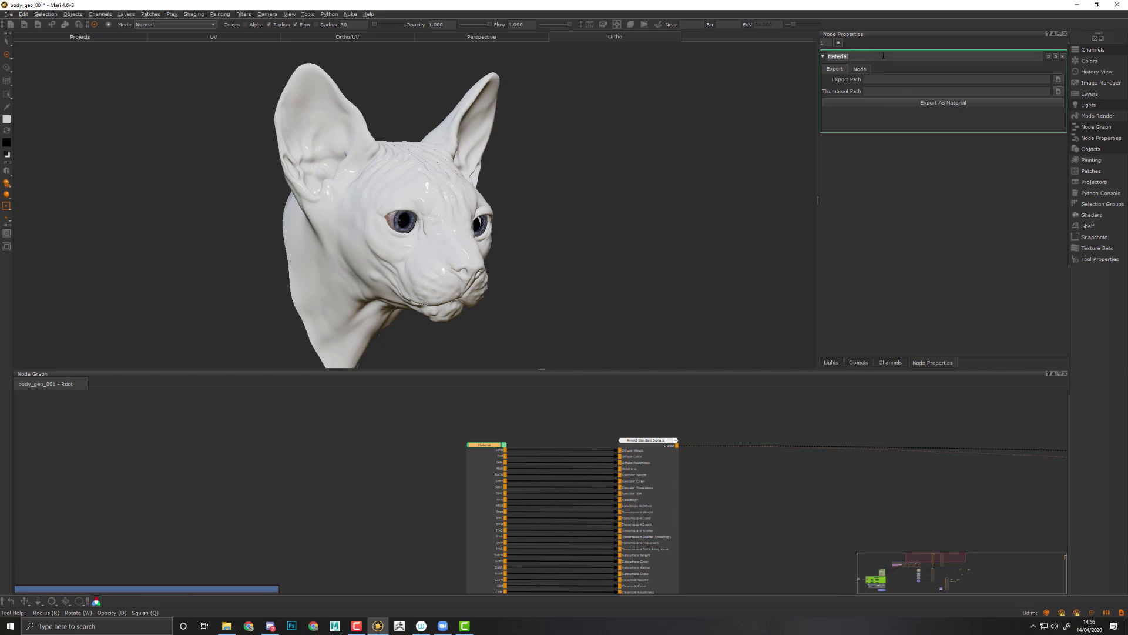
text(s)
key(BackSpace)
key(BackSpace)
key(BackSpace)
Open the internal graph of skin_mtl and inspect its column of output nodes
click(1056, 56)
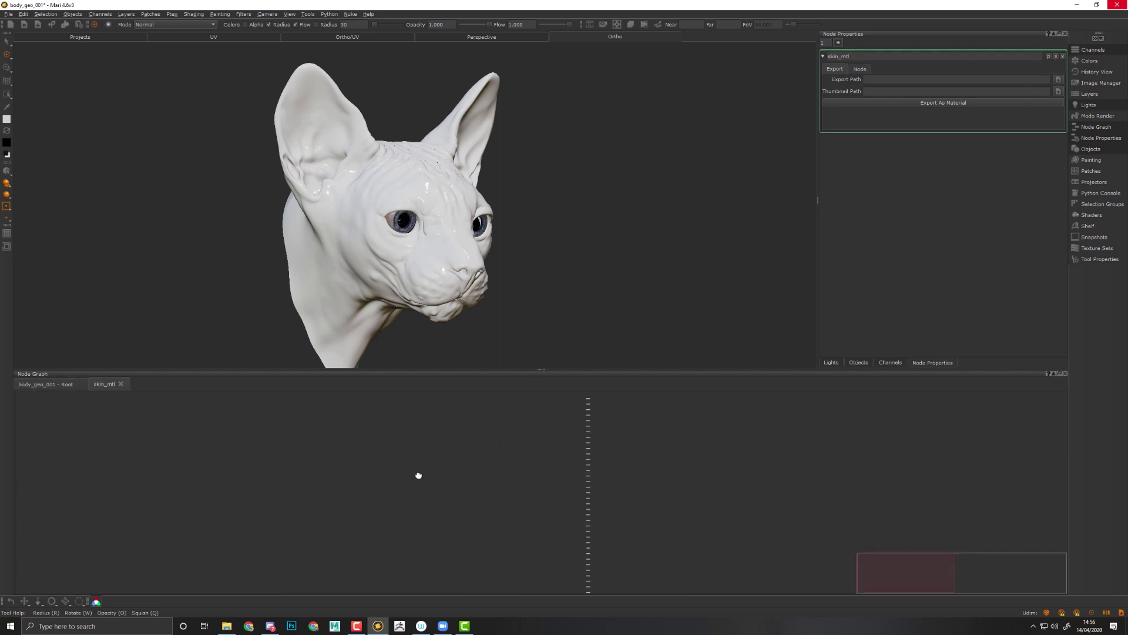
scroll(491, 456, up, 5)
scroll(582, 486, down, 5)
middle_drag(513, 464, 512, 510)
scroll(536, 487, up, 2)
scroll(569, 488, up, 1)
scroll(632, 442, up, 2)
key(Tab)
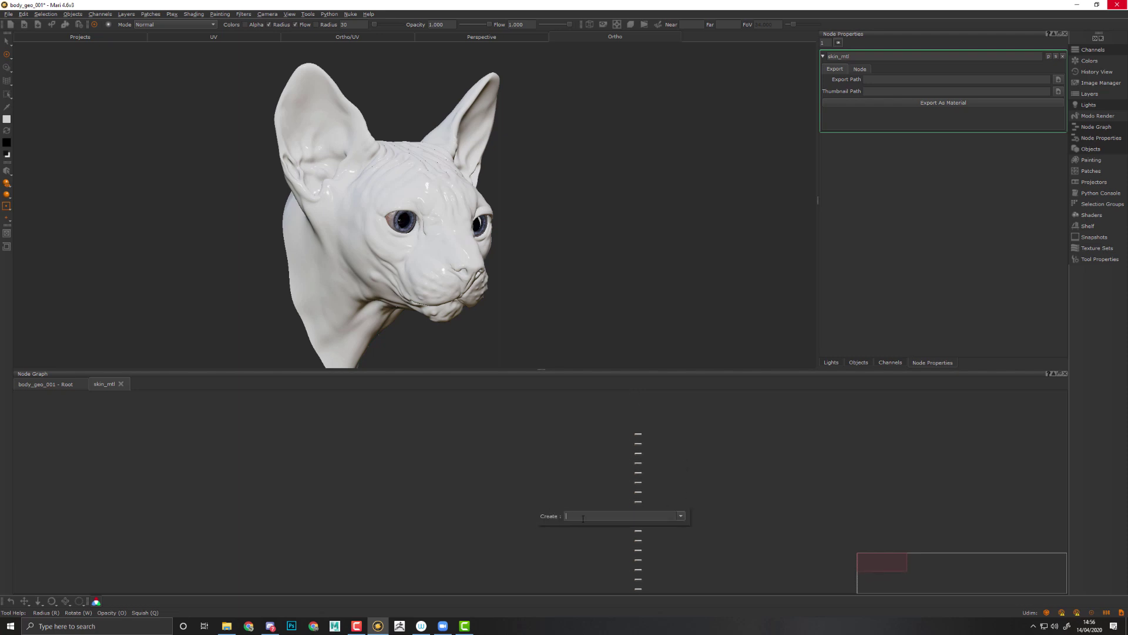
click(579, 490)
Search the skin_mtl graph for the Diff output node and move it out of the column of outputs
key(ctrl+f)
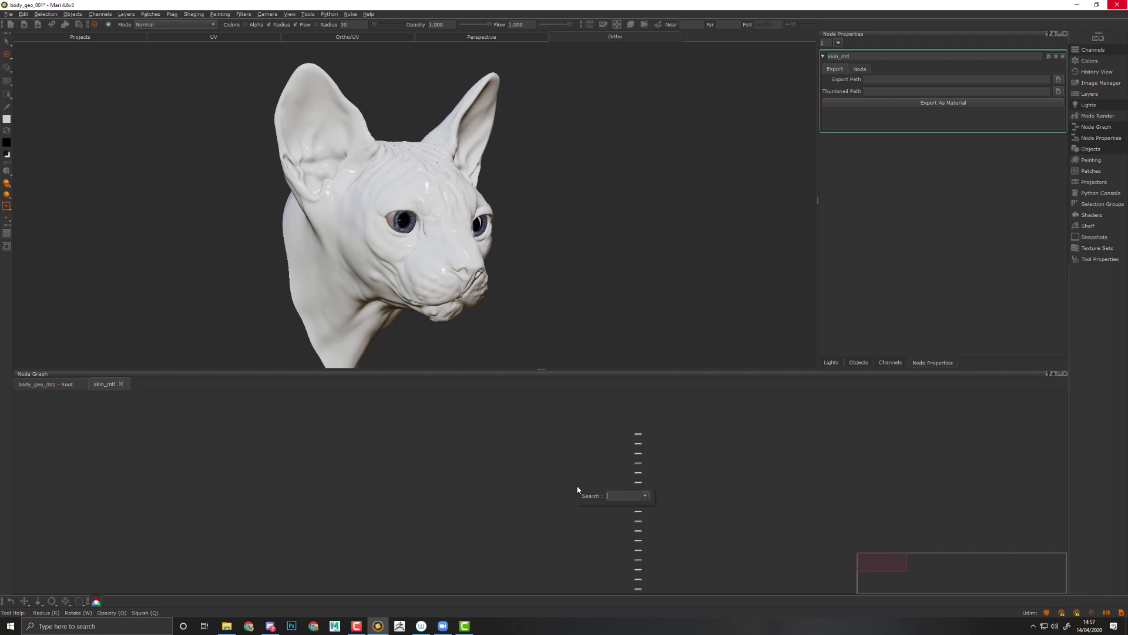
text(di)
key(Down)
key(Down)
key(Down)
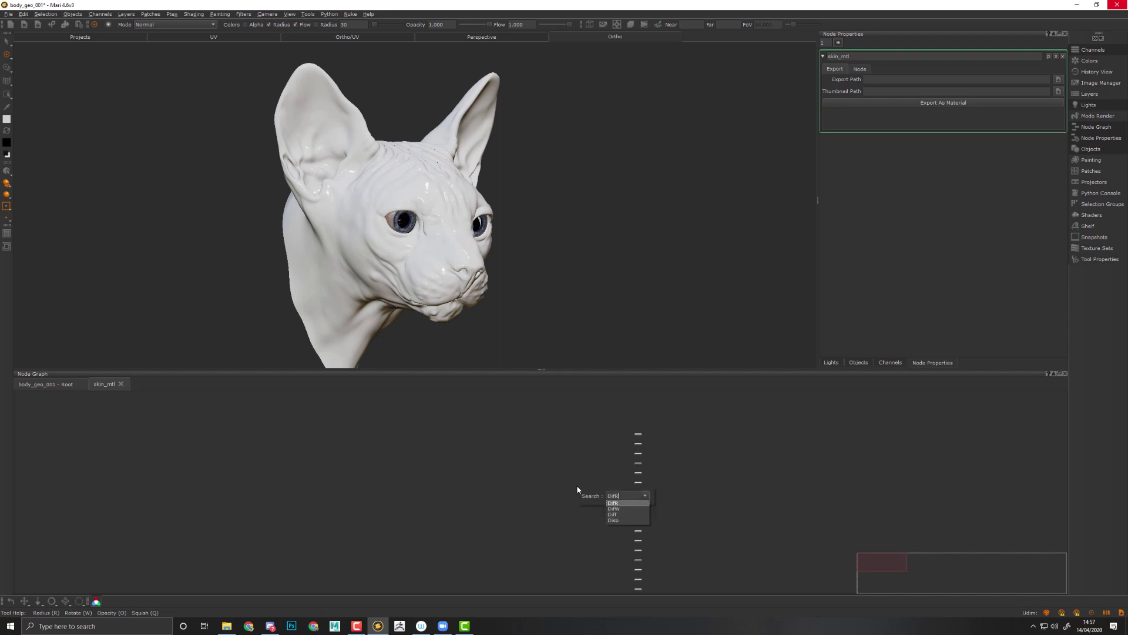
key(Return)
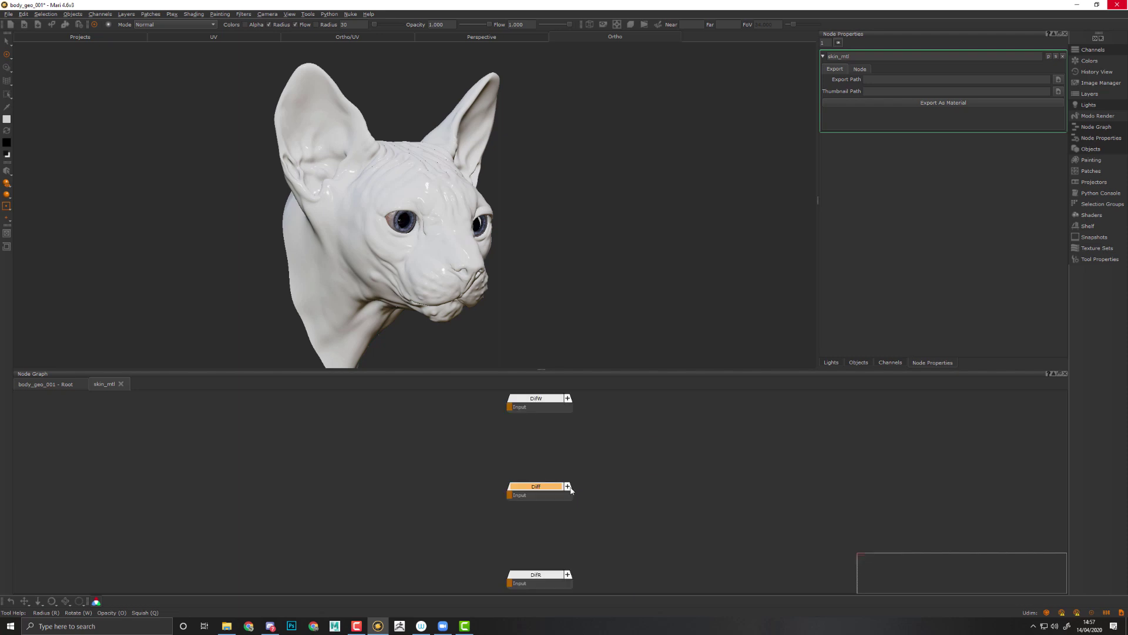
middle_drag(486, 534, 830, 523)
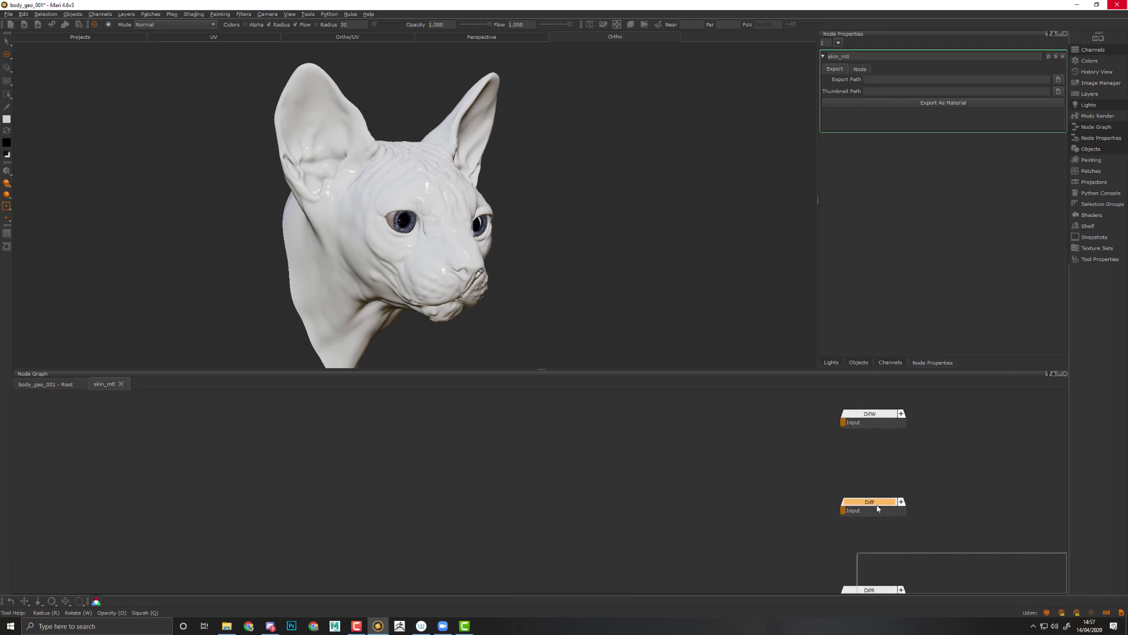
drag(880, 509, 633, 471)
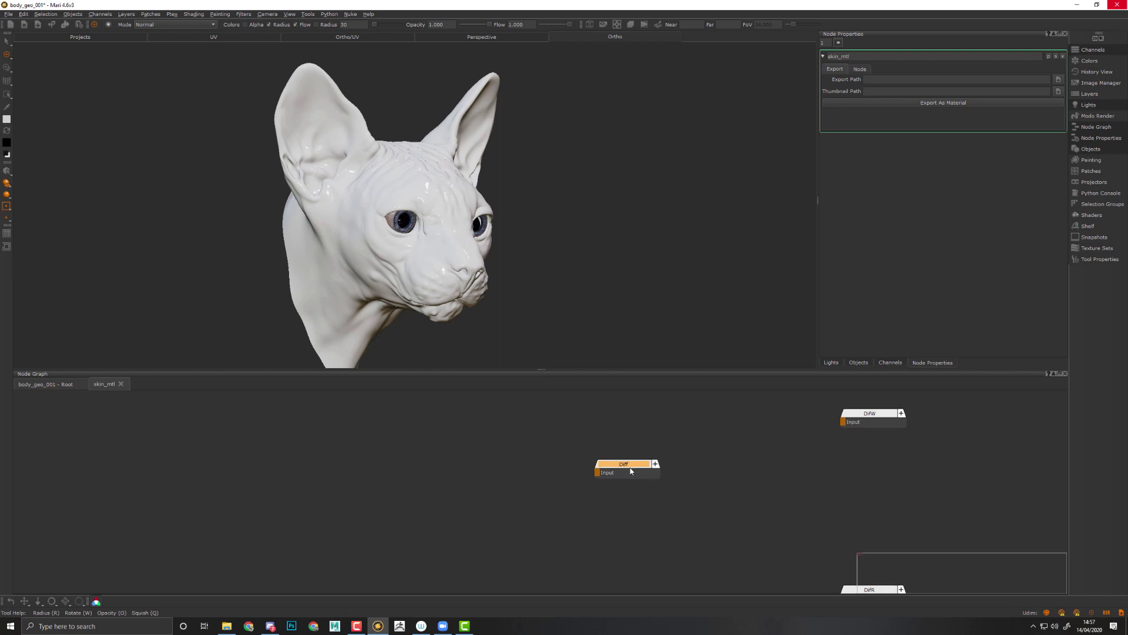
Paste the copied albedo backdrop with its groups into the skin_mtl graph
scroll(562, 496, down, 5)
middle_drag(562, 496, 675, 509)
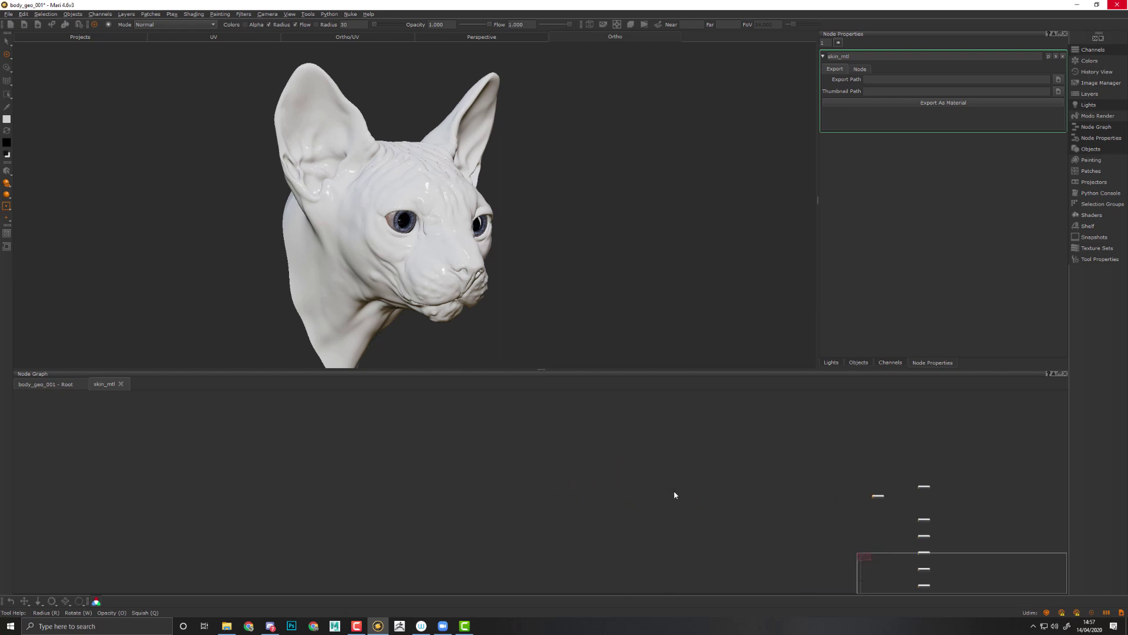
key(ctrl+v)
middle_drag(839, 540, 611, 530)
scroll(606, 510, up, 5)
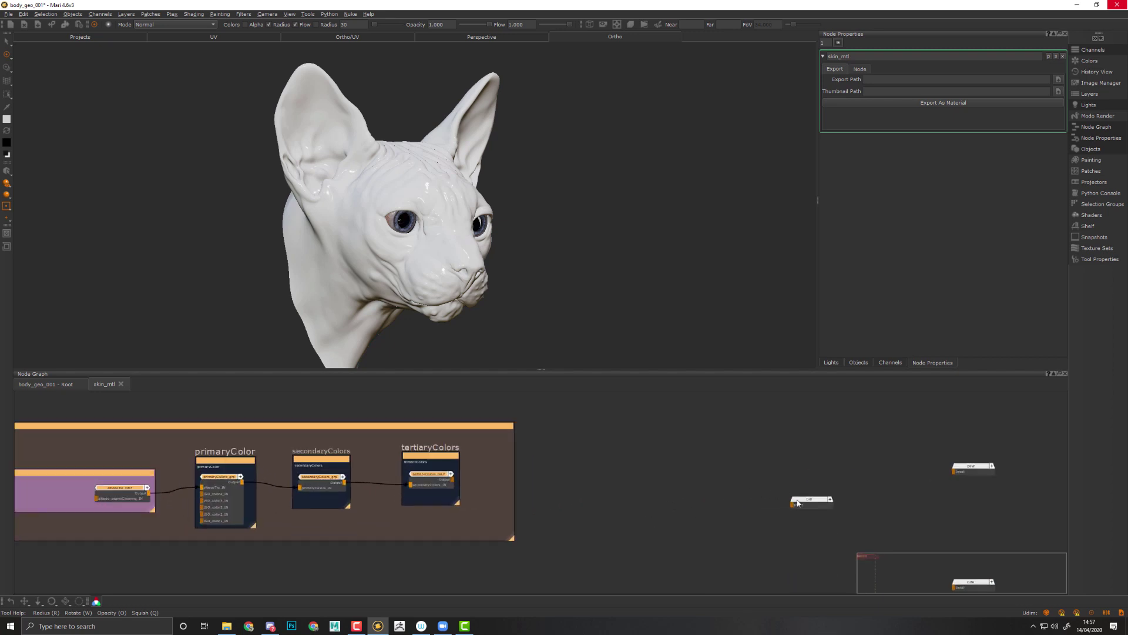
Place the Diff node beside the albedo backdrop and connect the tertiaryColors_GRP output to its input
drag(769, 507, 581, 443)
middle_drag(536, 454, 750, 459)
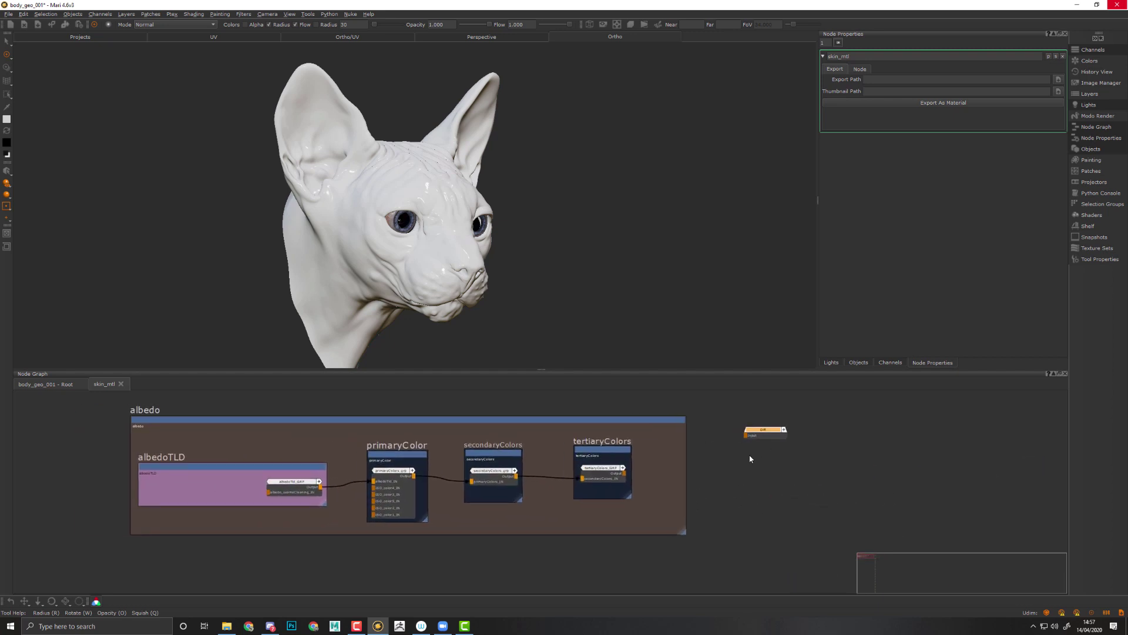
scroll(637, 482, up, 2)
drag(651, 466, 816, 421)
middle_drag(790, 464, 952, 470)
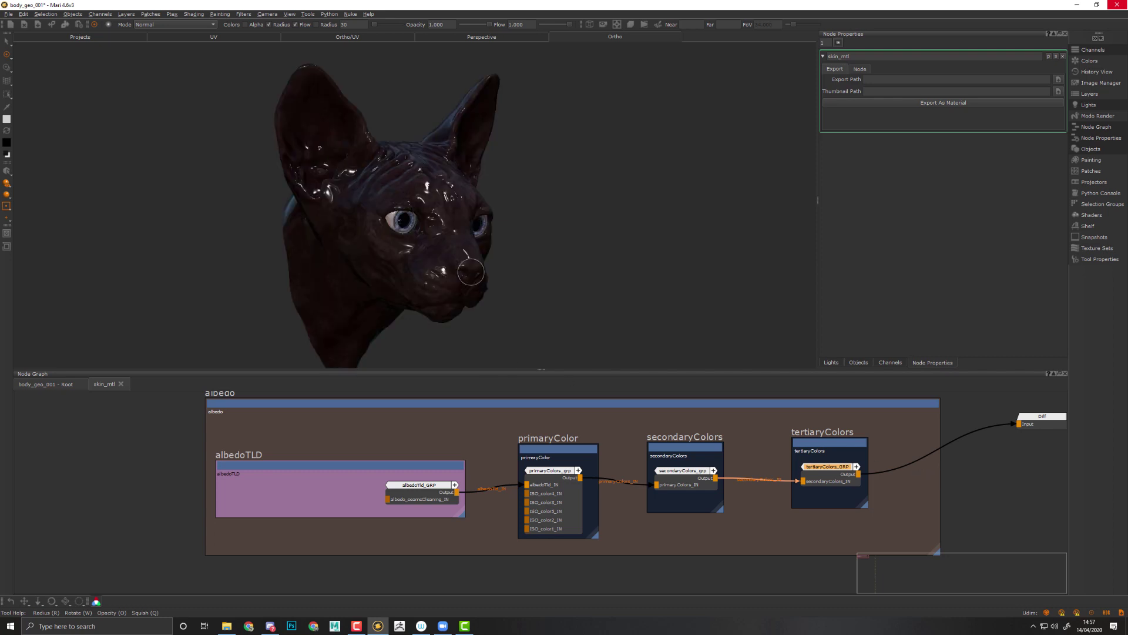
Inspect the diffuse skin texture on the cat's head in a close-up around the eye
alt+middle_drag(550, 243, 623, 248)
alt+right_drag(564, 244, 730, 271)
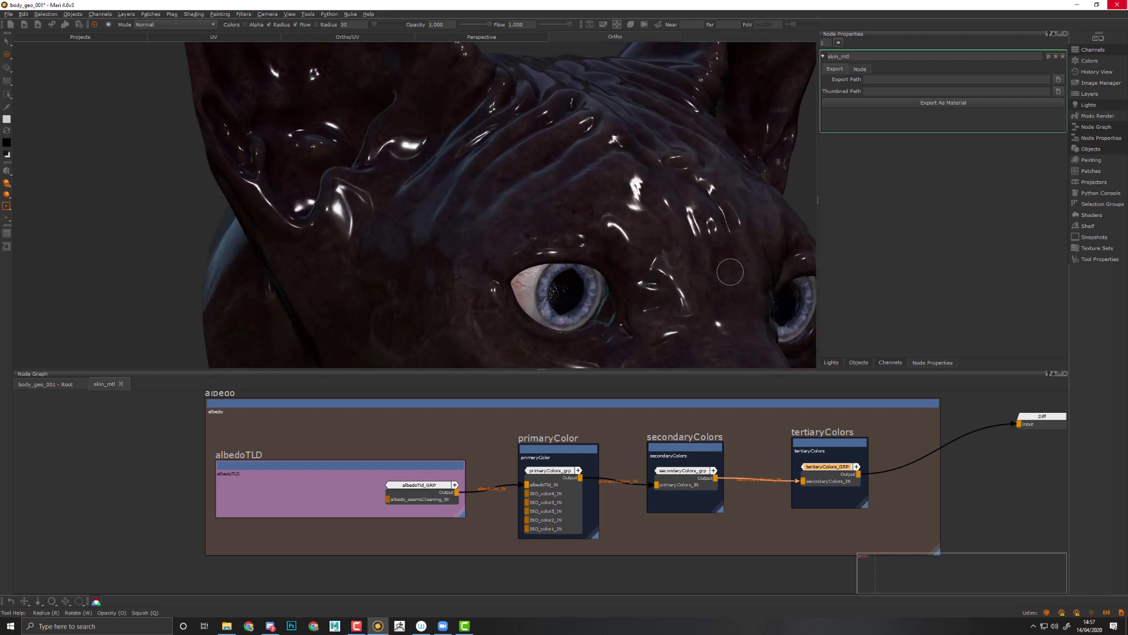
alt+middle_drag(730, 272, 520, 205)
mouse_move(414, 248)
alt+mouse_down()
mouse_move(522, 252)
mouse_move(434, 249)
alt+mouse_up()
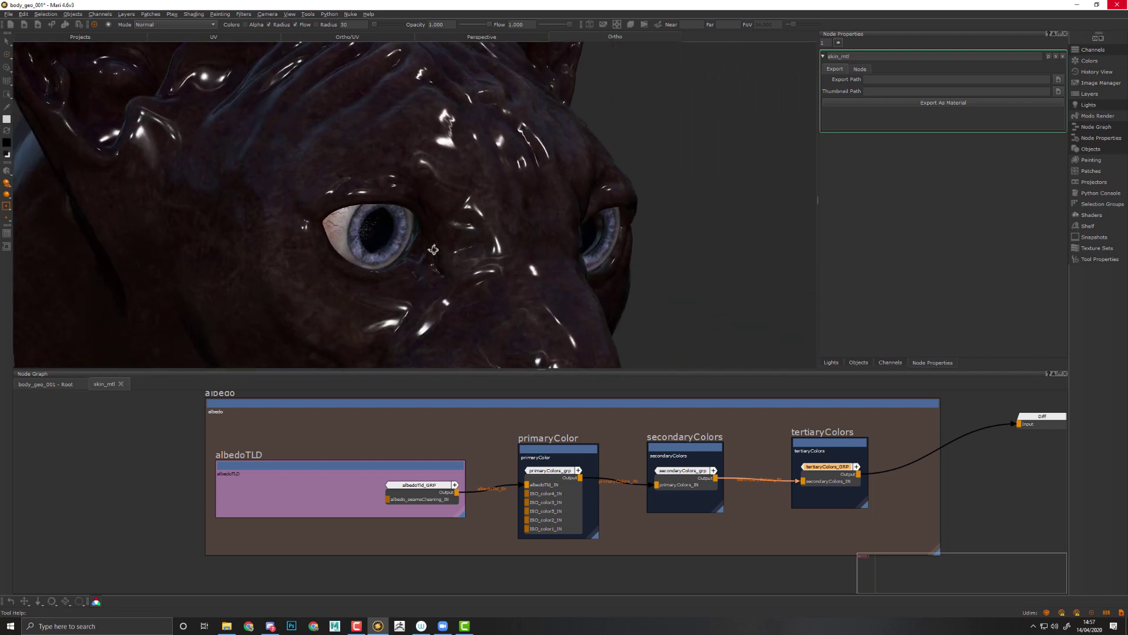
middle_drag(434, 250, 506, 242)
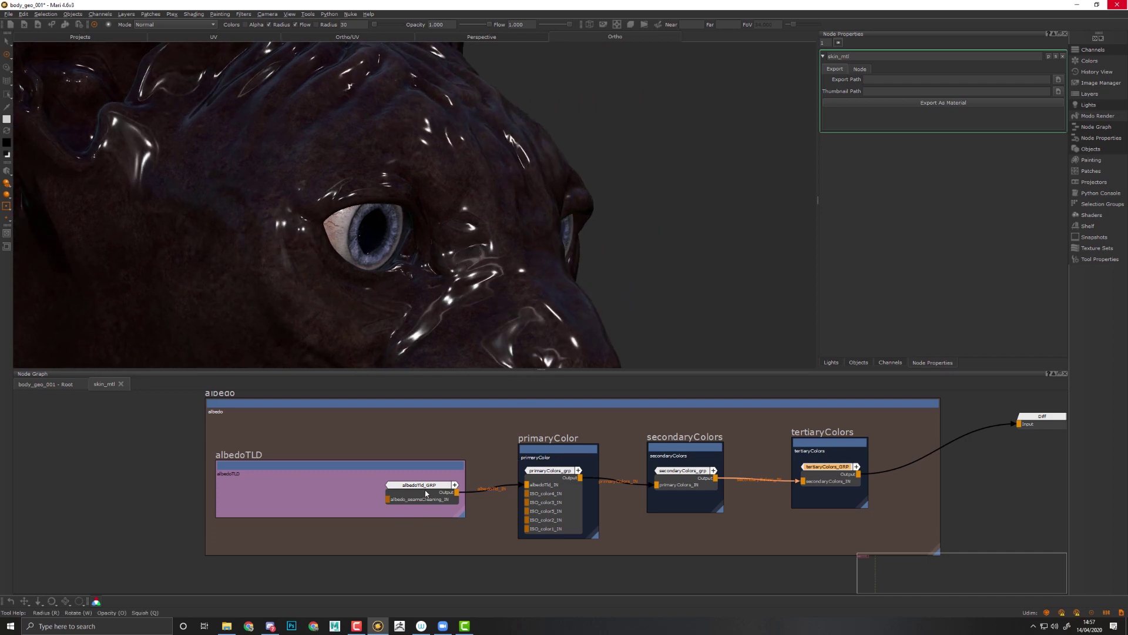
Compare the skin around the eye under different viewport lighting modes, starting with flat and ending with full lighting
key(F1)
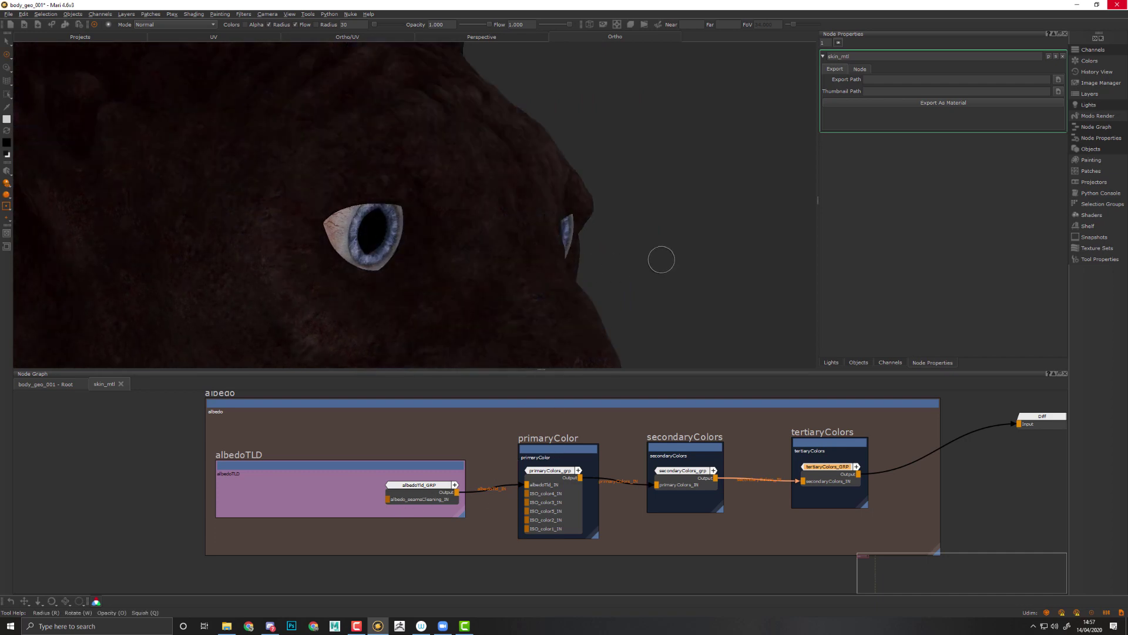
key(l)
key(l)
key(l)
key(l)
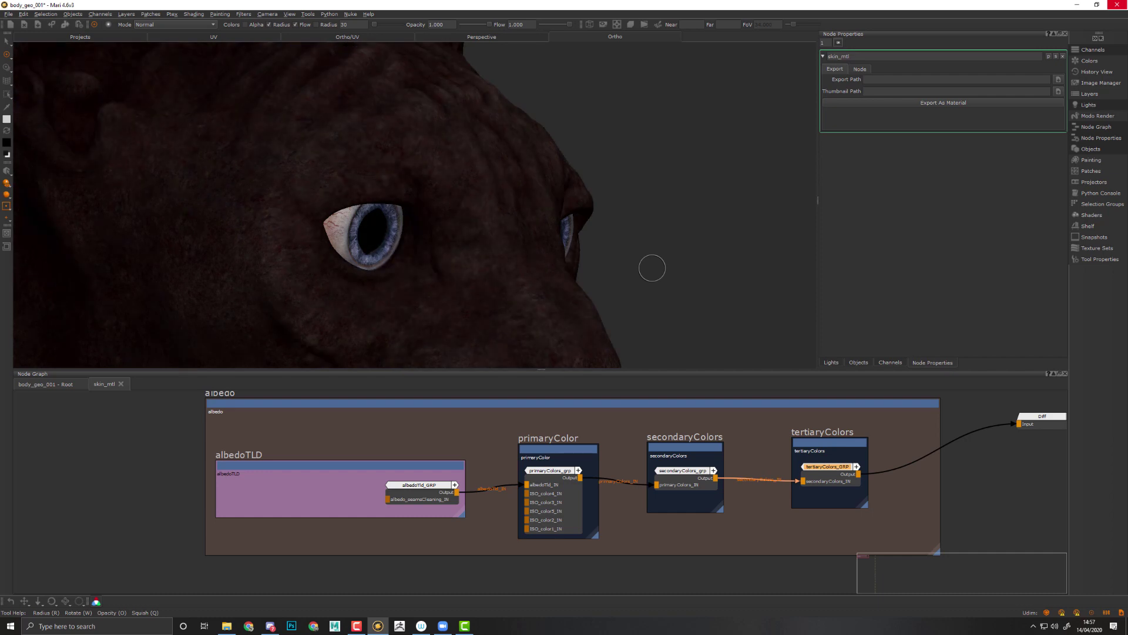
key(l)
key(l)
key(l)
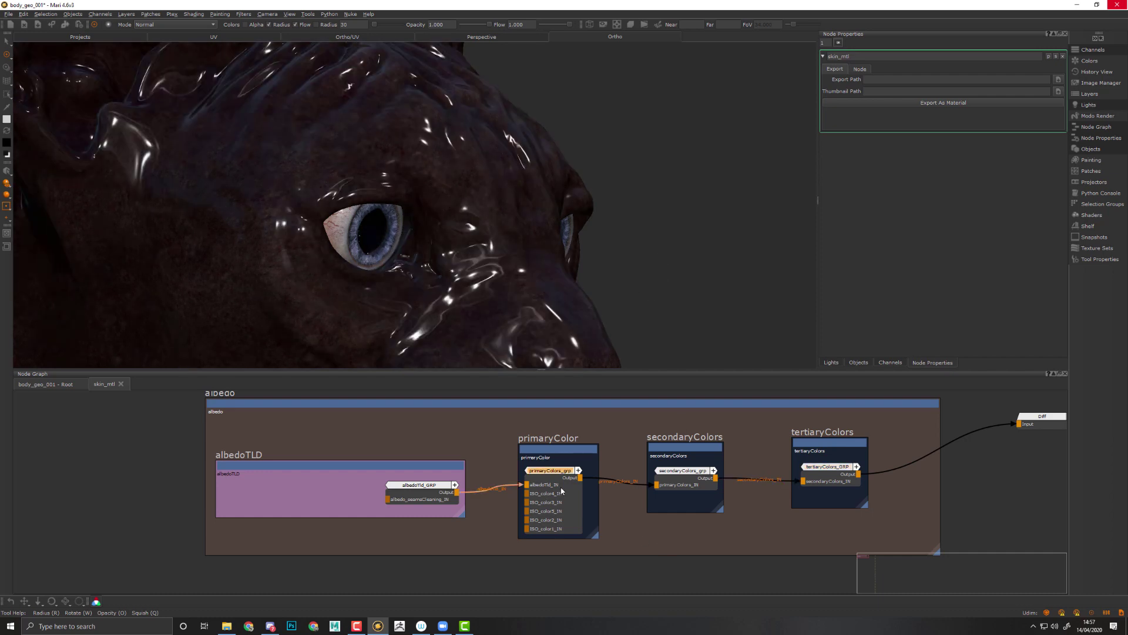
Show the primaryColors_grp properties and switch the viewport to flat lighting
double_click(562, 490)
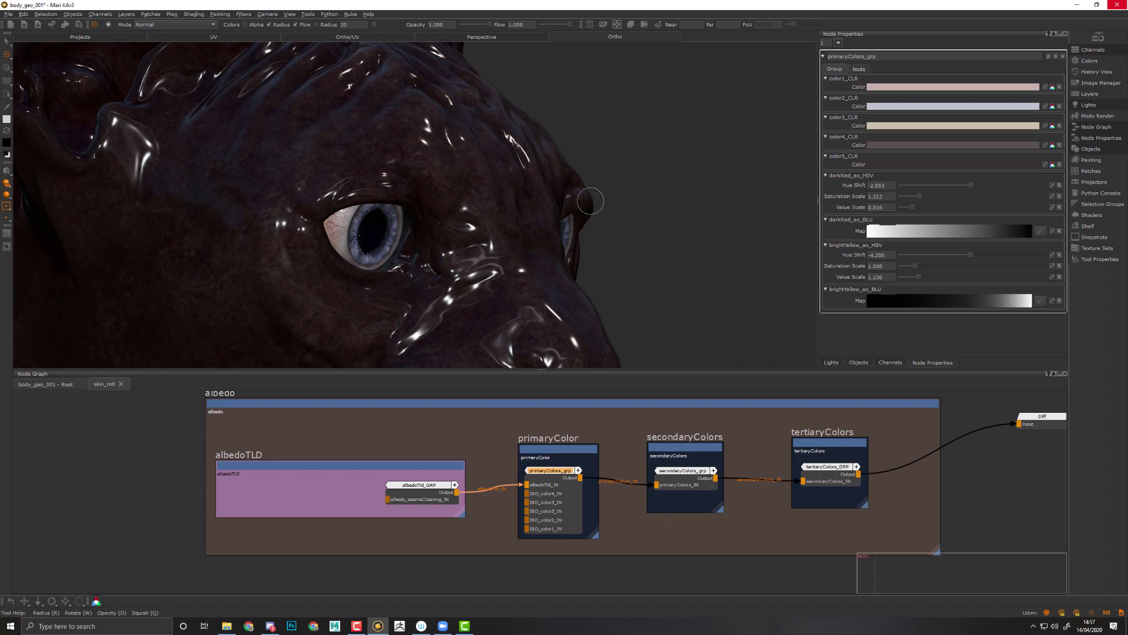
key(F1)
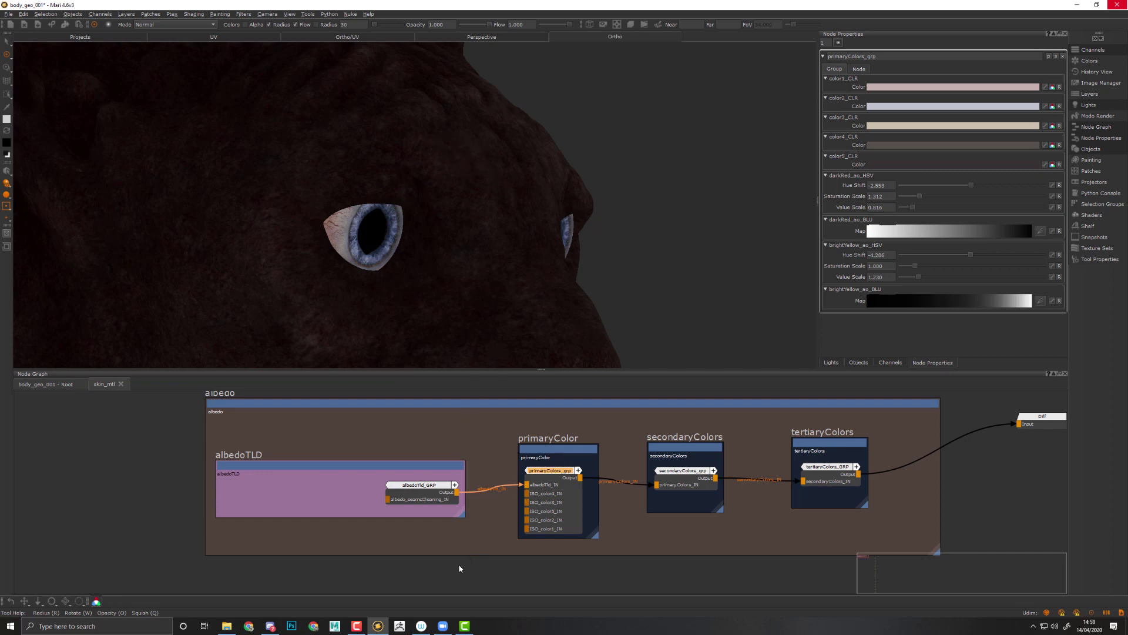
Move albedoTld_GRP further from its right edge inside the albedoTLD backdrop and clear the selection
middle_drag(459, 569, 553, 538)
drag(496, 473, 443, 469)
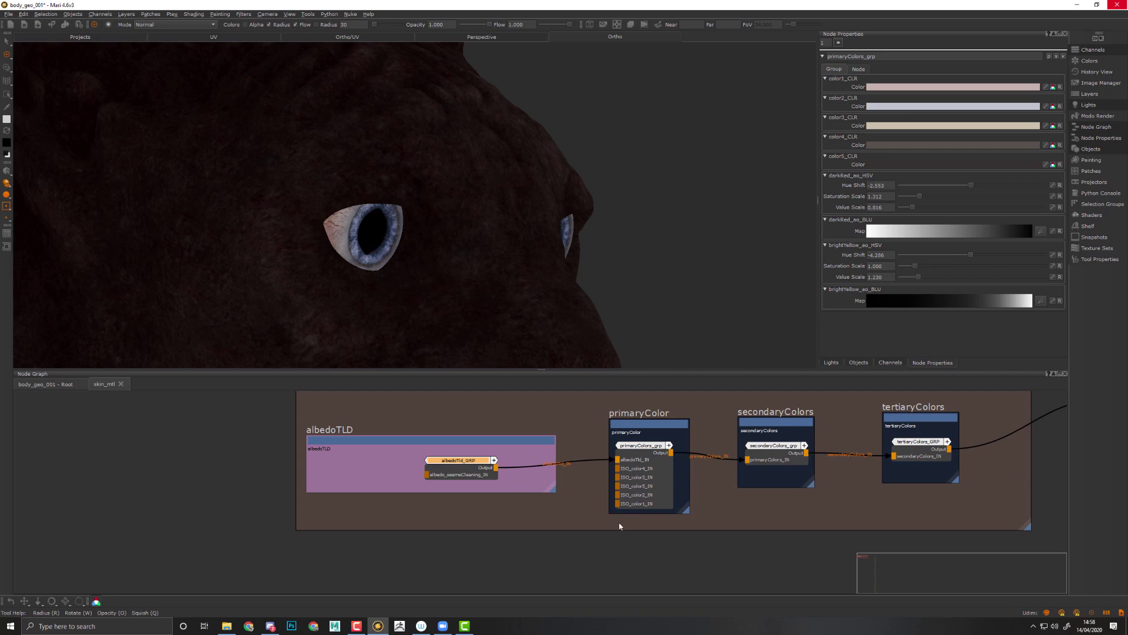
click(433, 558)
mouse_move(419, 550)
middle_down()
mouse_move(440, 523)
mouse_move(421, 545)
middle_up()
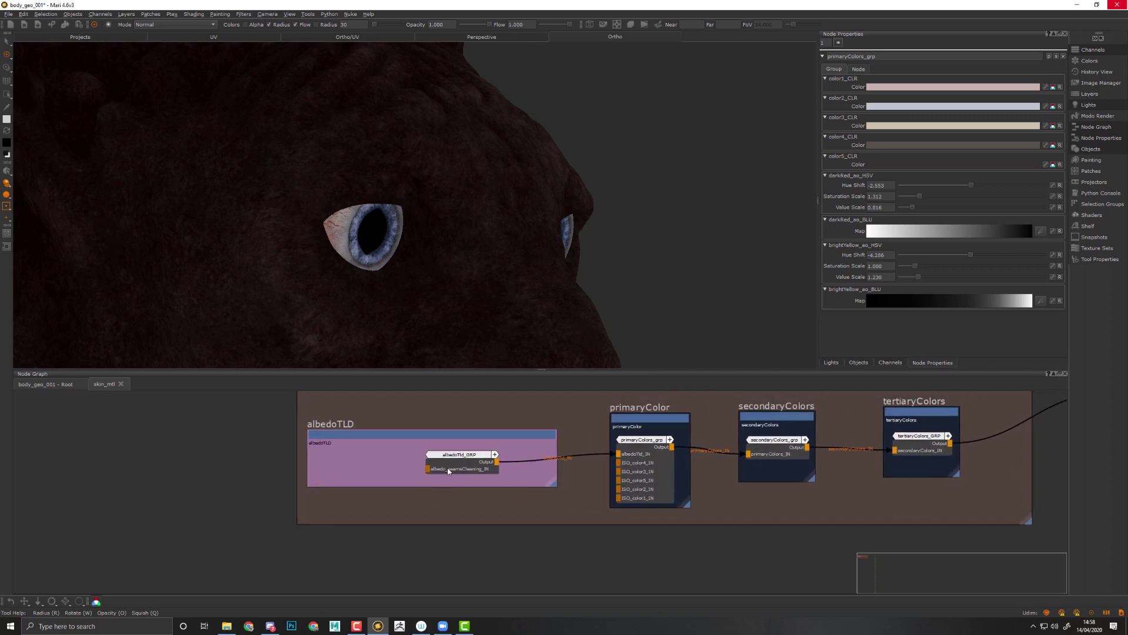
View the output of albedoTld_GRP on the cat's head in the viewport
click(450, 464)
key(1)
middle_drag(467, 505, 605, 470)
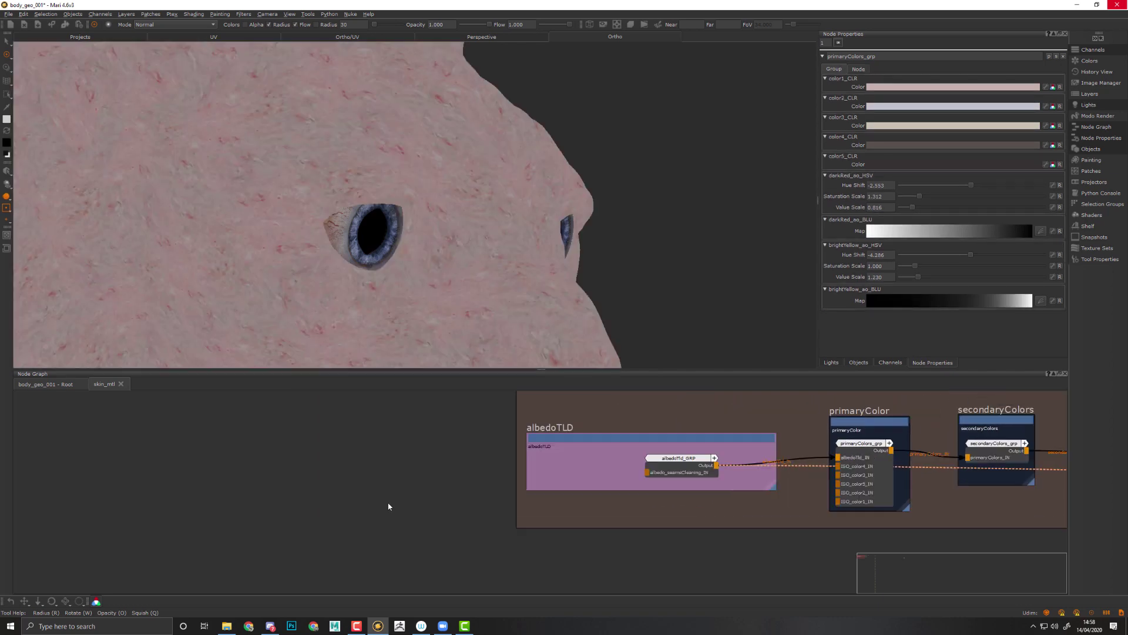
middle_drag(389, 504, 330, 505)
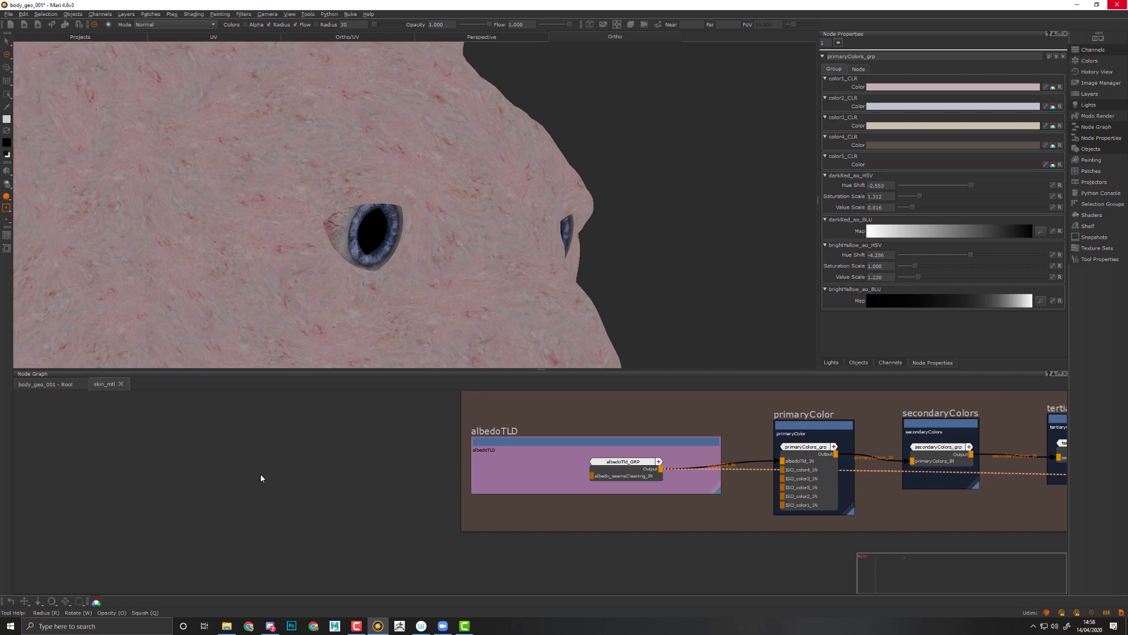
Create an Input node inside skin_mtl and place it in the empty area before the albedoTLD backdrop
click(209, 462)
key(Tab)
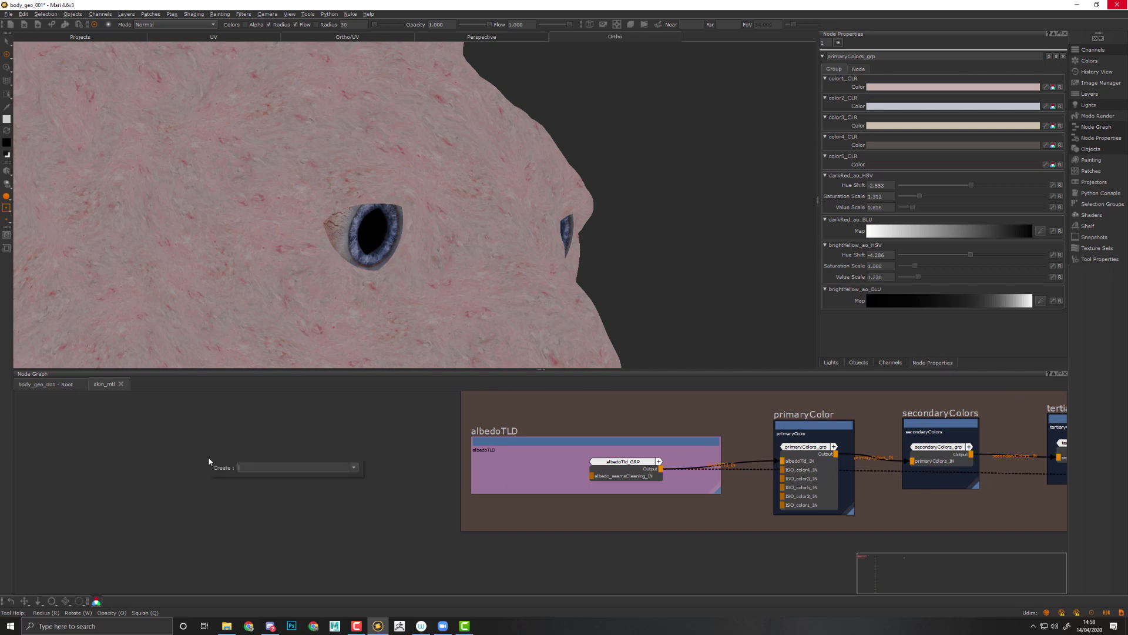
text(in)
key(Down)
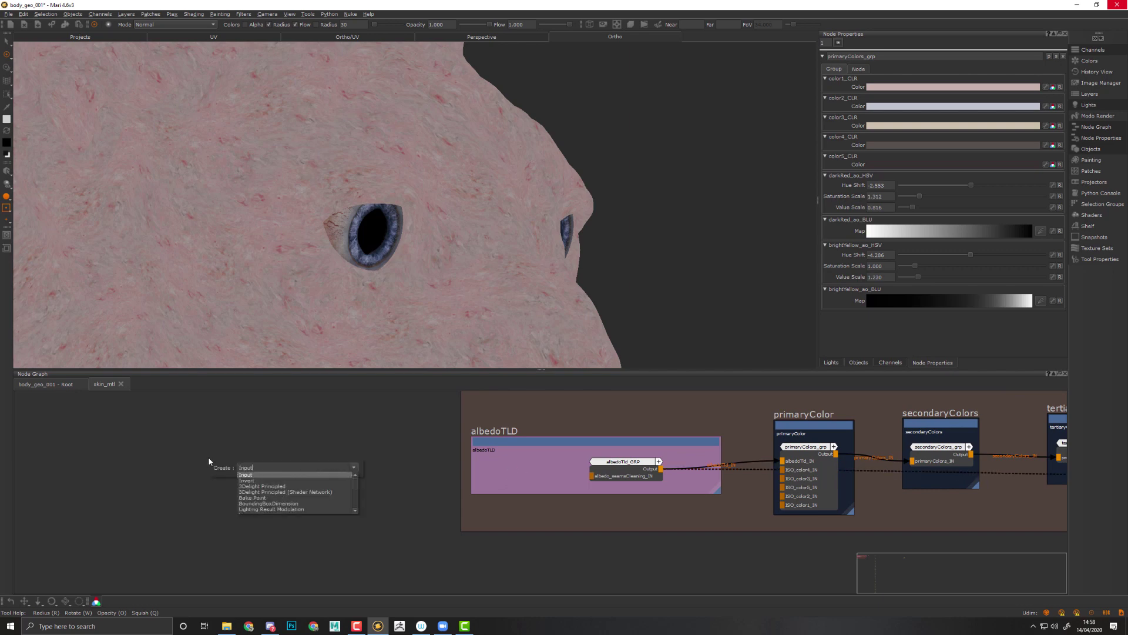
key(Return)
drag(210, 461, 238, 479)
Rename the Input node as albedo_seamsCleaning_IN and connect its output to albedoTld_GRP's albedo_seamsCleaning_IN port
double_click(884, 55)
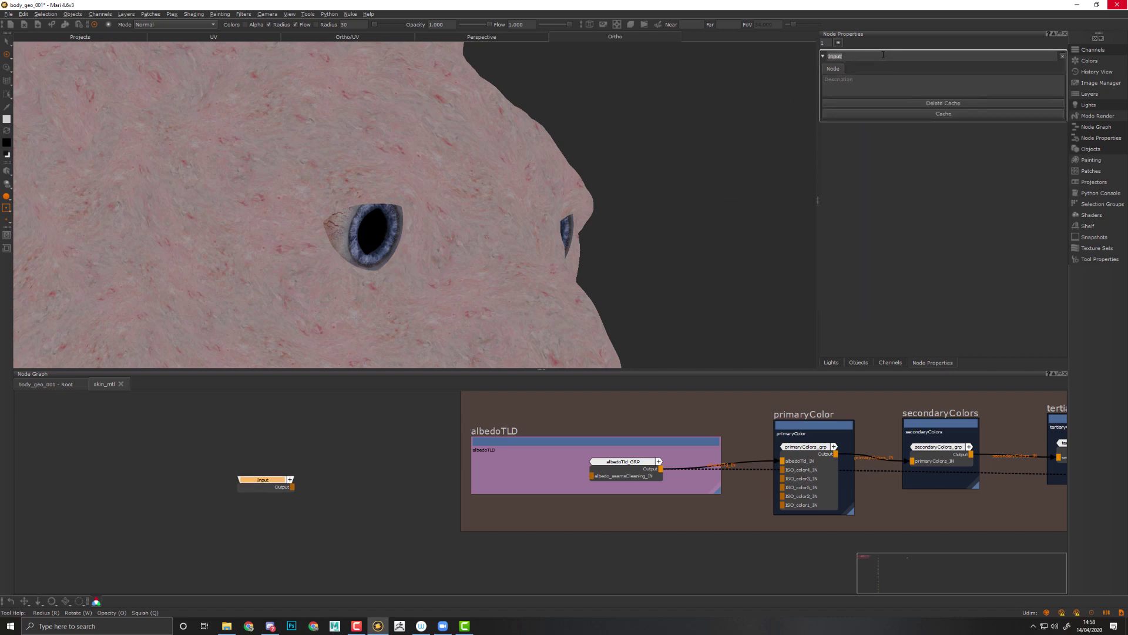
text(abl)
text(eam)
text(sCleaning_IN)
key(Return)
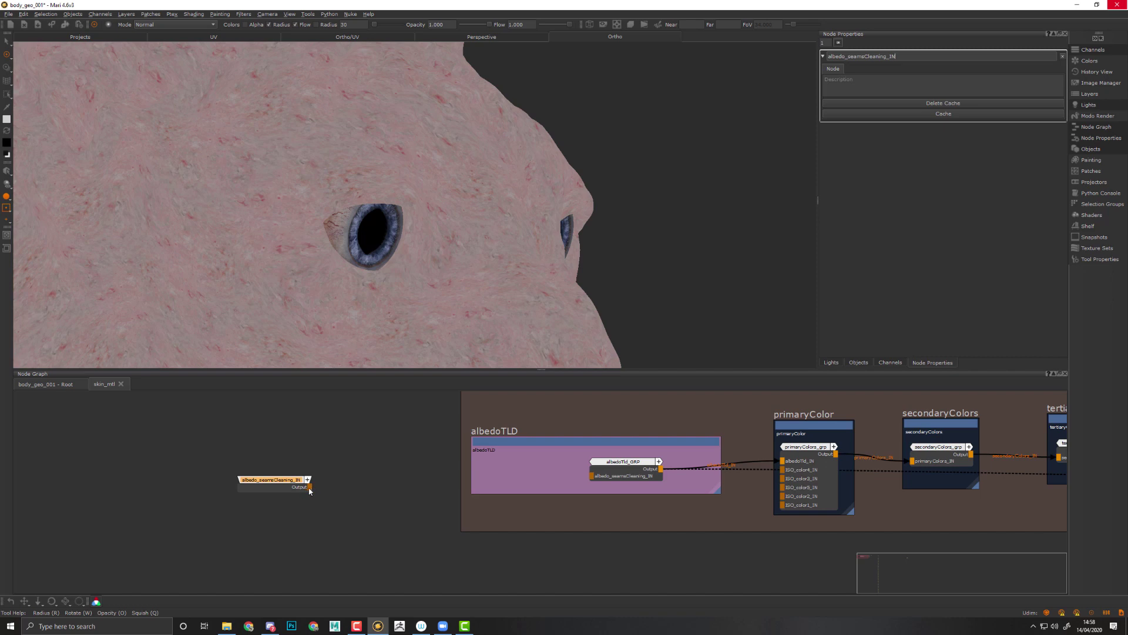
drag(310, 487, 610, 476)
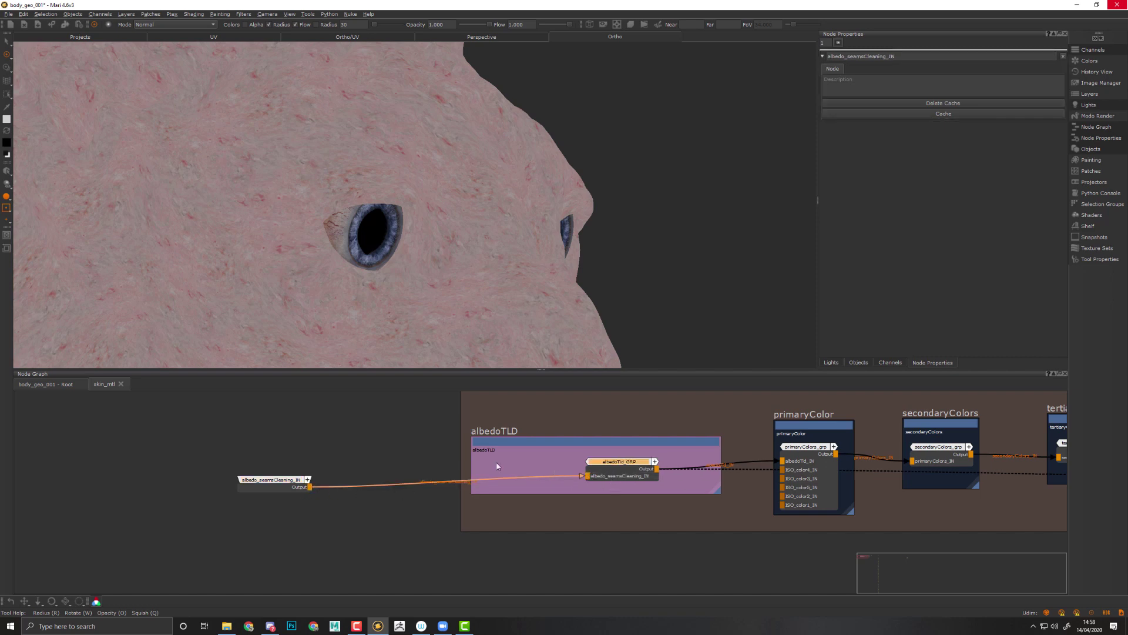
Examine the full port list of the skin_mtl node in the root graph for exposed inputs
click(52, 385)
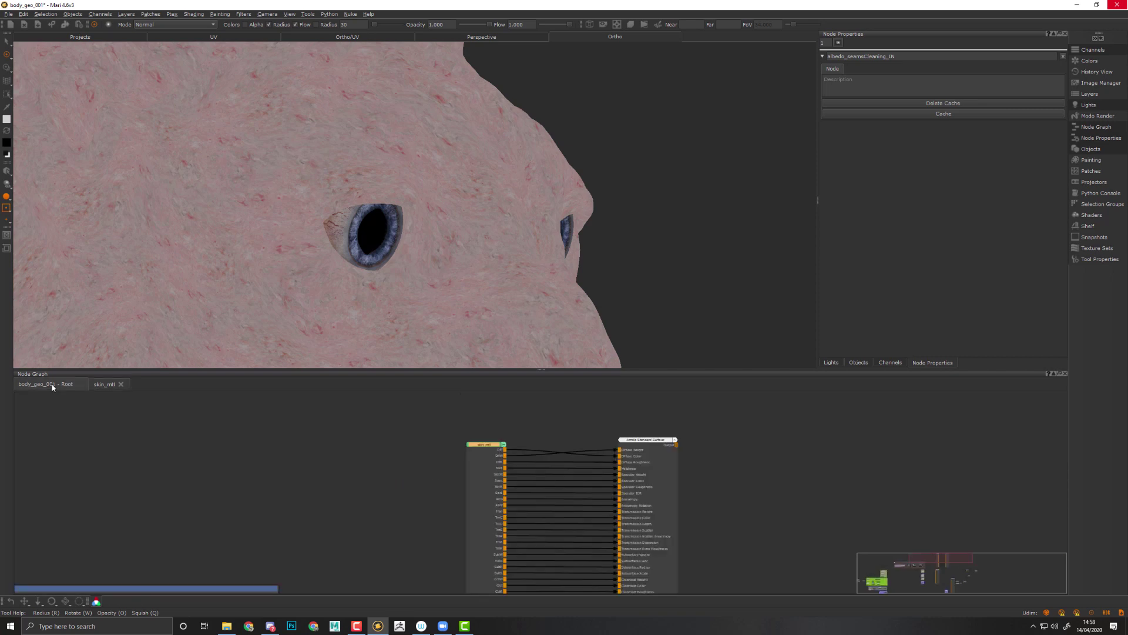
middle_drag(353, 508, 325, 501)
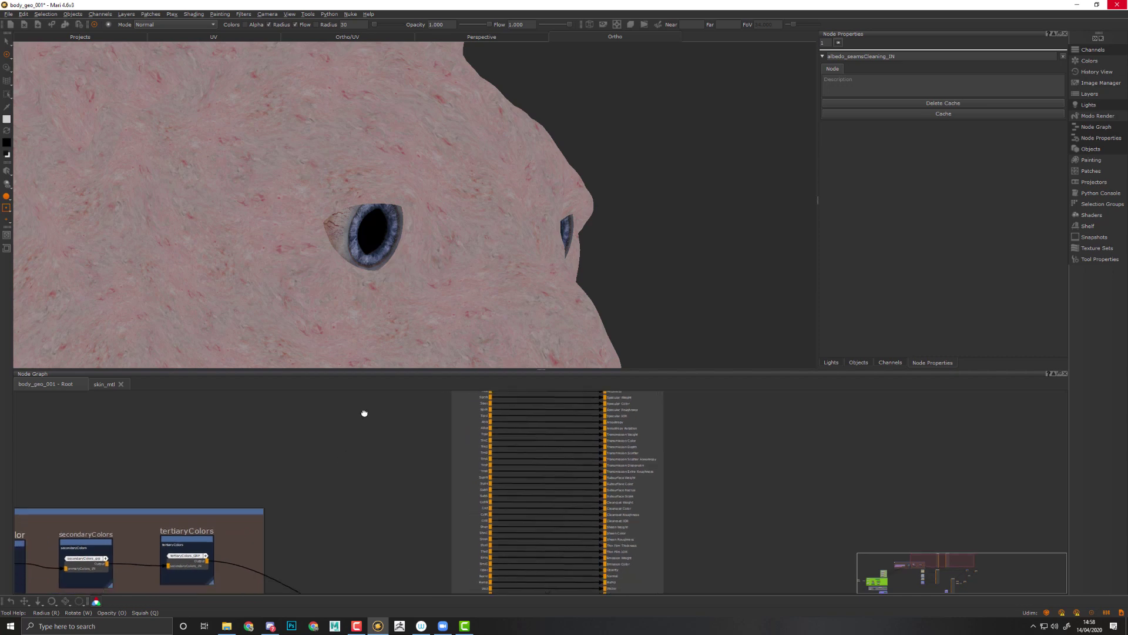
scroll(448, 480, up, 3)
middle_drag(416, 509, 406, 594)
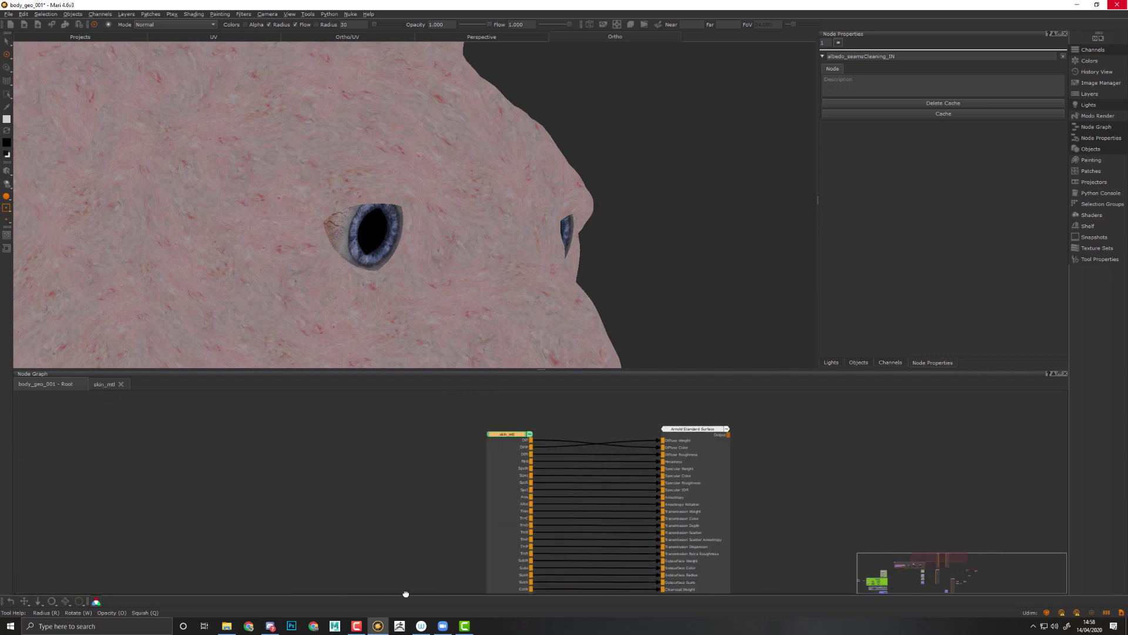
scroll(488, 450, up, 1)
click(508, 431)
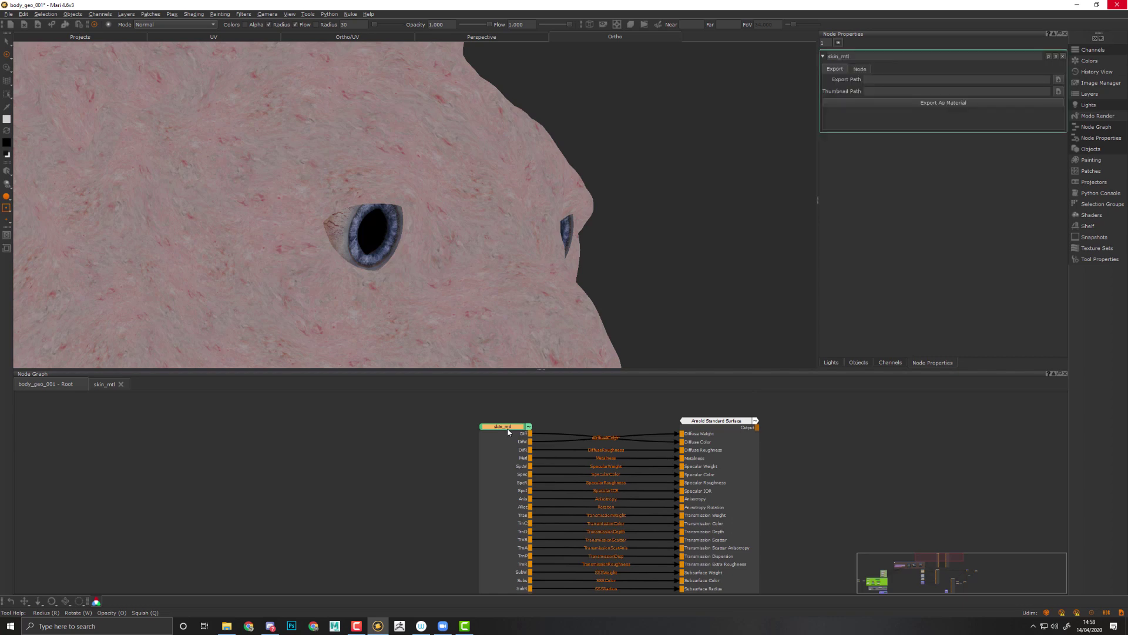
middle_drag(418, 506, 415, 308)
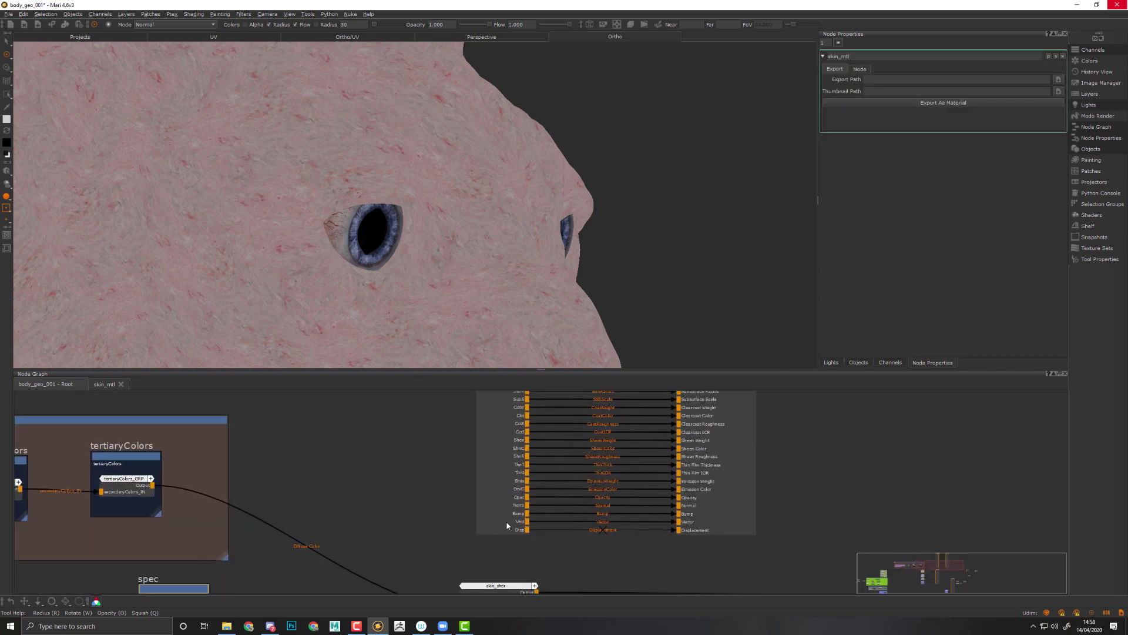
Duplicate albedo_seamsCleaning_IN inside skin_mtl, place the copy beneath the original, and check skin_mtl's ports in the root graph
click(99, 382)
click(277, 487)
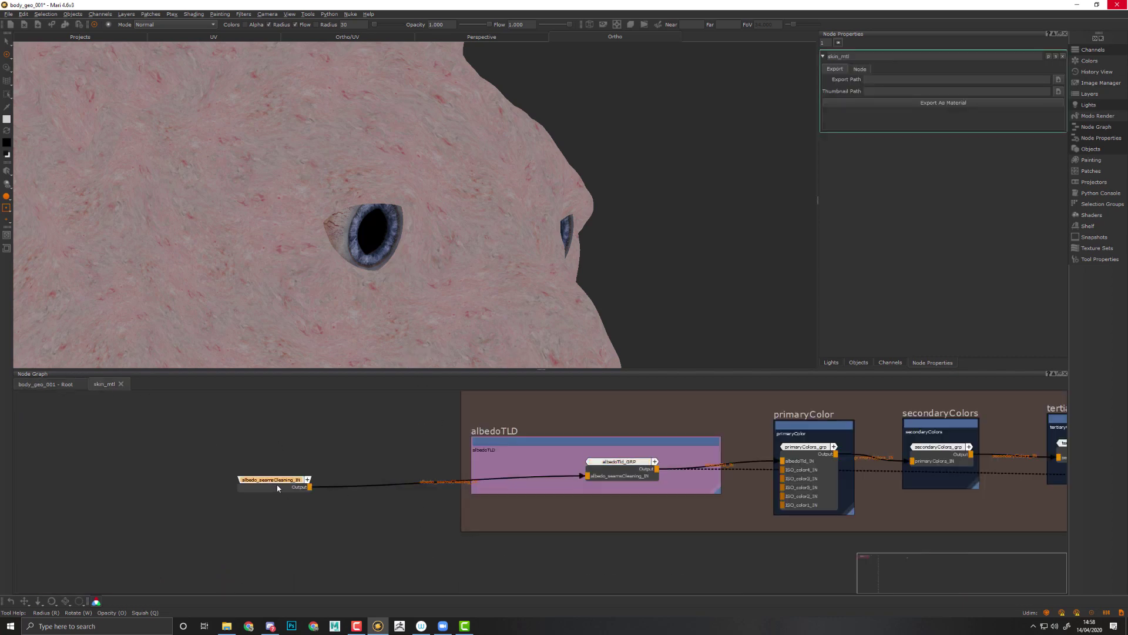
key(ctrl+c)
click(267, 525)
key(ctrl+v)
drag(297, 529, 260, 515)
click(59, 389)
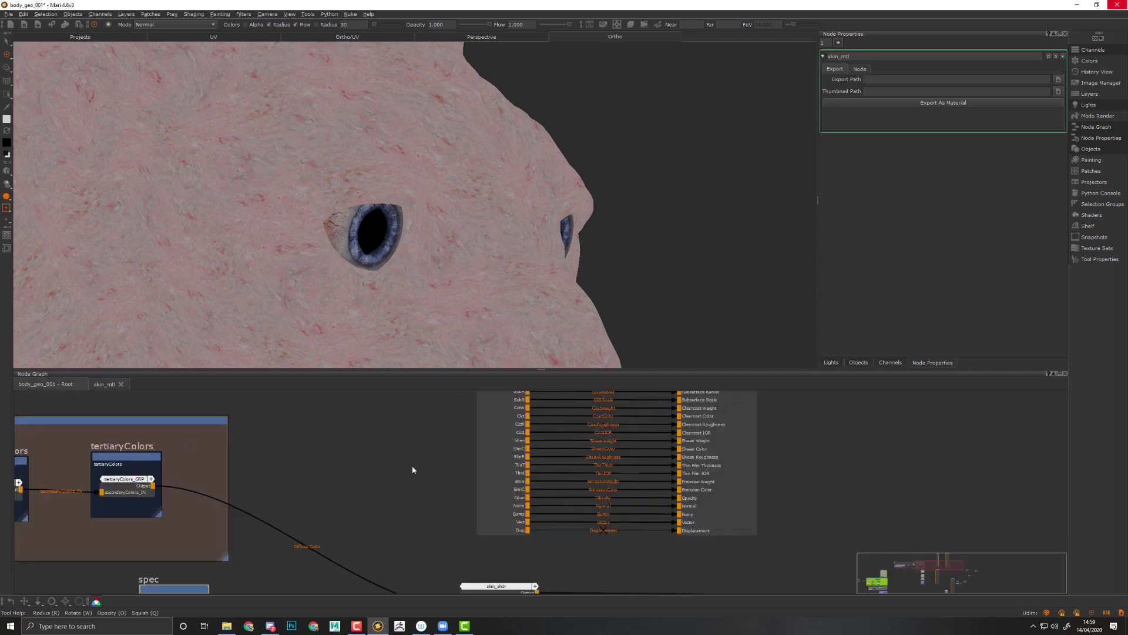
mouse_move(412, 470)
middle_down()
mouse_move(445, 582)
mouse_move(449, 544)
mouse_move(380, 378)
mouse_move(398, 536)
mouse_move(431, 480)
middle_up()
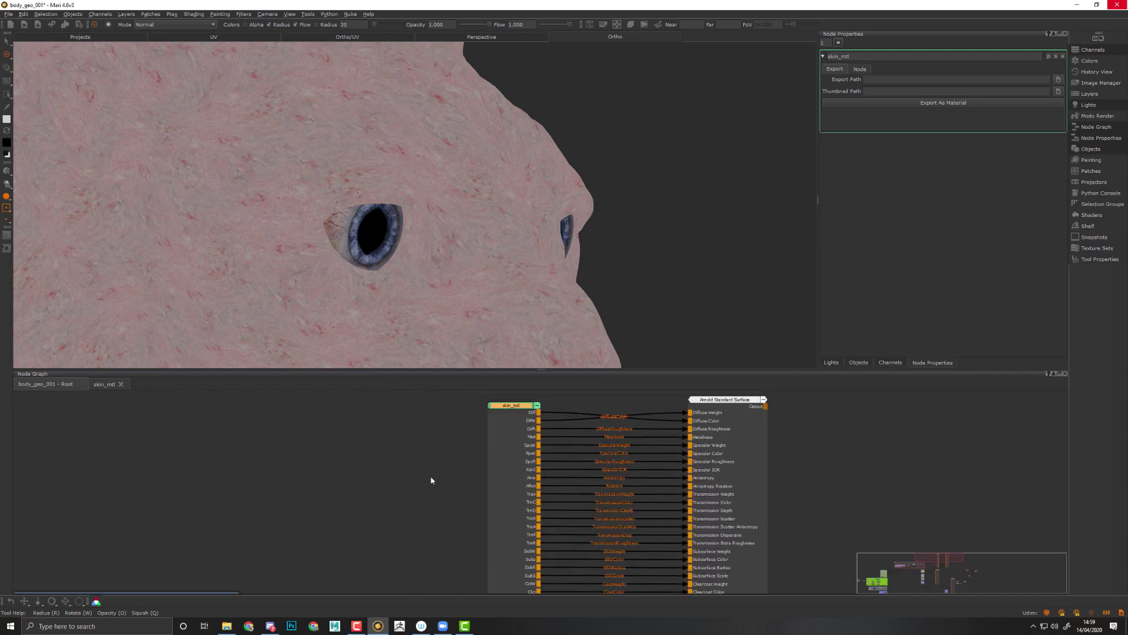
Create another Input node inside skin_mtl, beneath the two albedo_seamsCleaning inputs
click(100, 385)
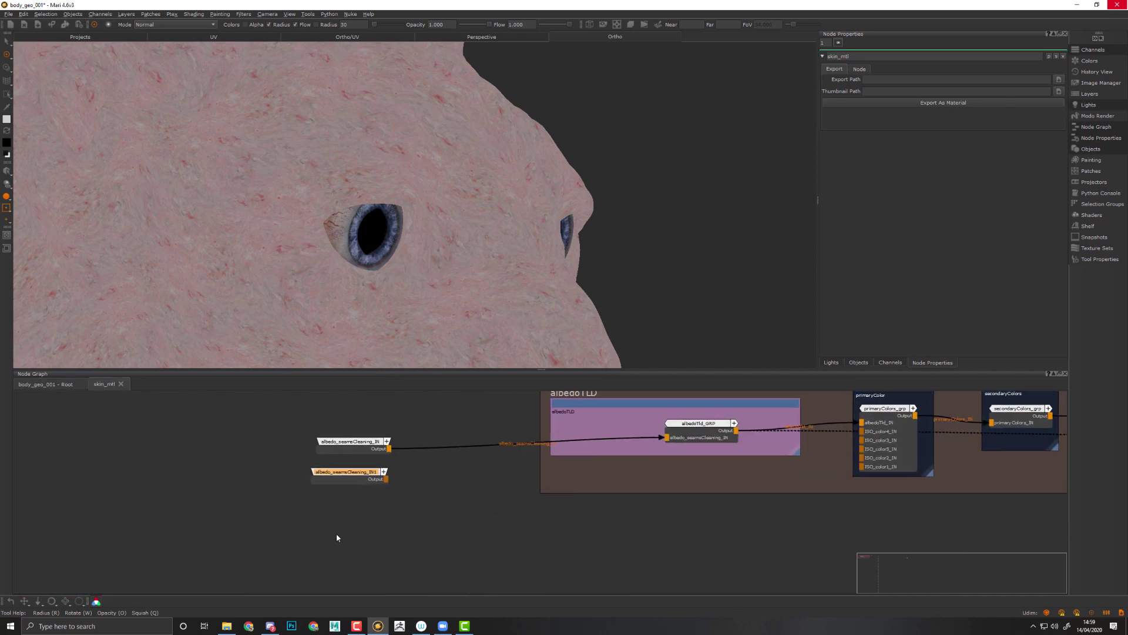
click(346, 537)
key(Tab)
text(in)
key(Down)
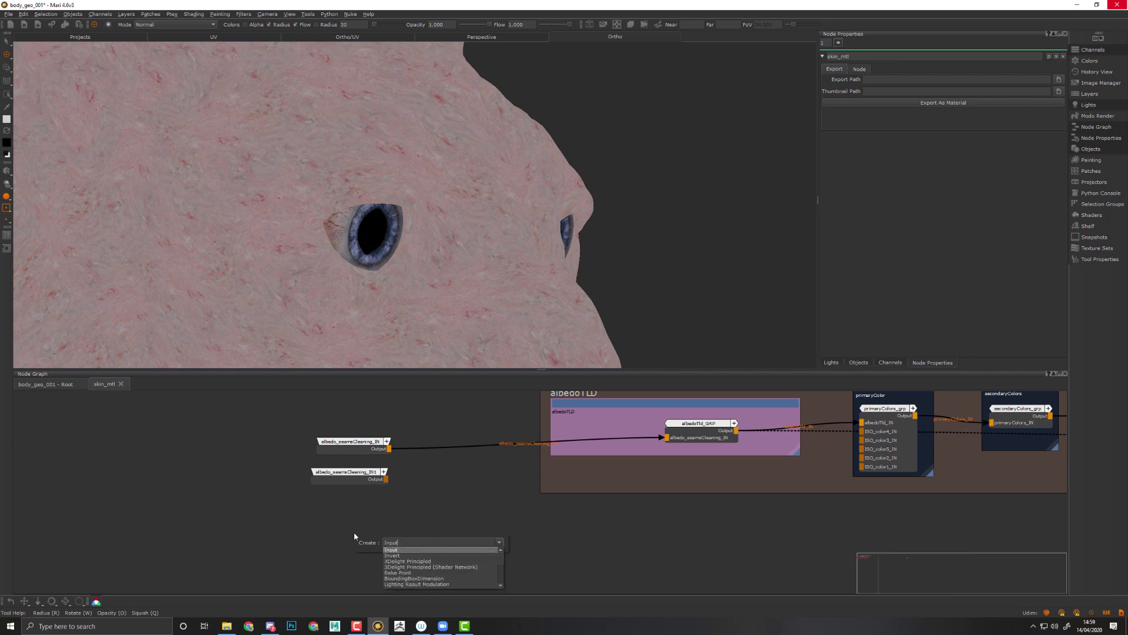
key(Return)
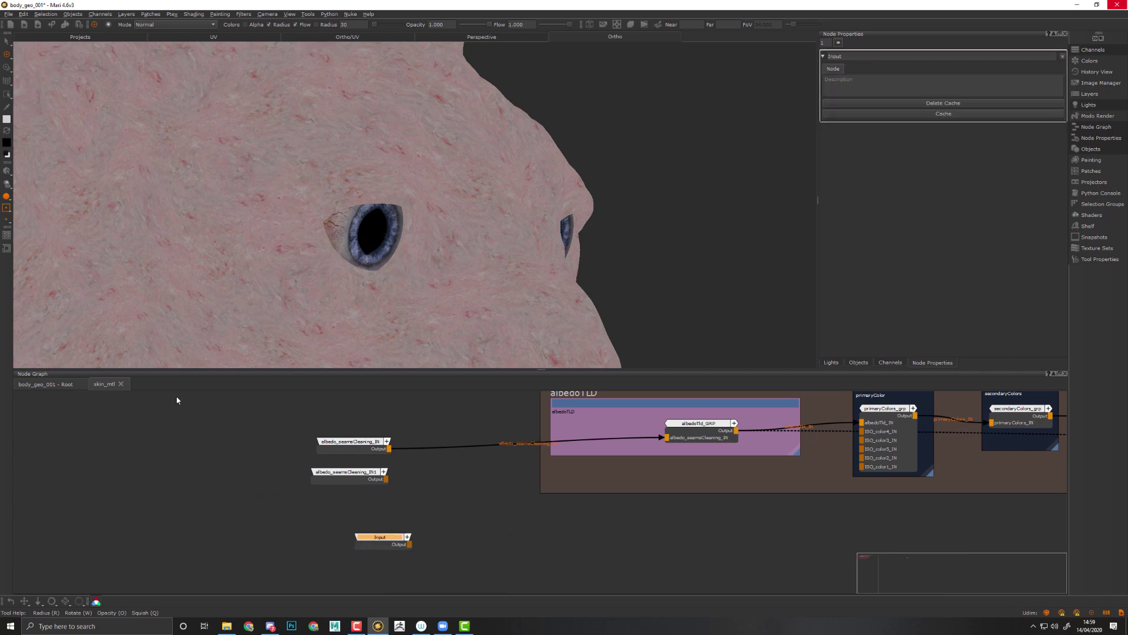
Examine the ports of skin_mtl and its links to Arnold Standard Surface in the root graph
click(55, 384)
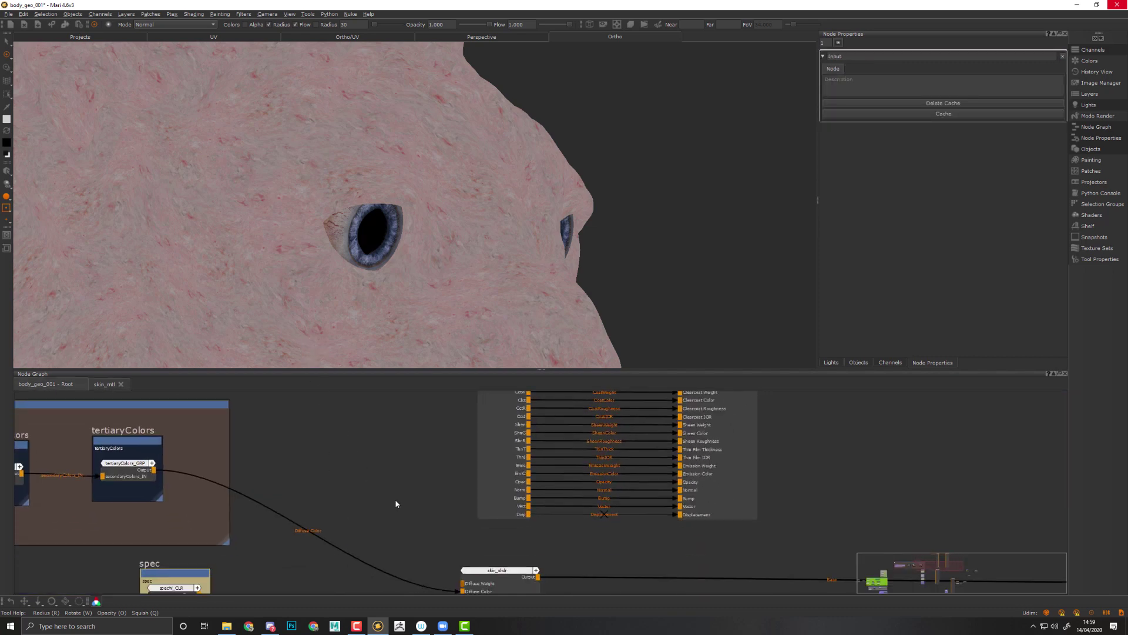
middle_drag(395, 499, 454, 559)
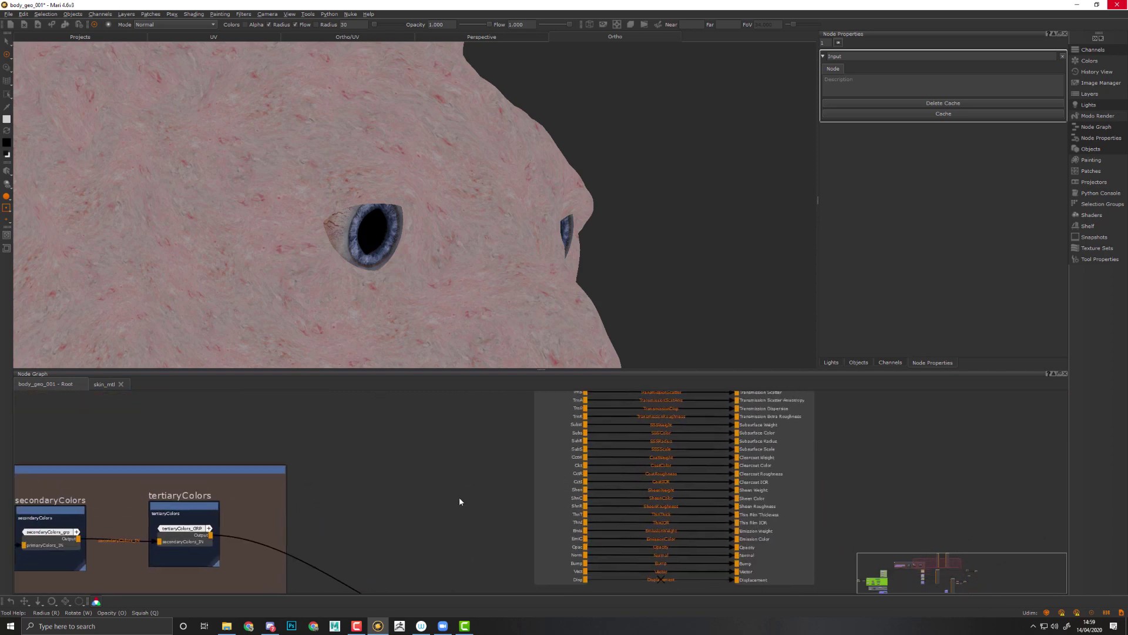
middle_drag(408, 397, 408, 468)
middle_drag(456, 393, 493, 464)
middle_drag(567, 502, 435, 456)
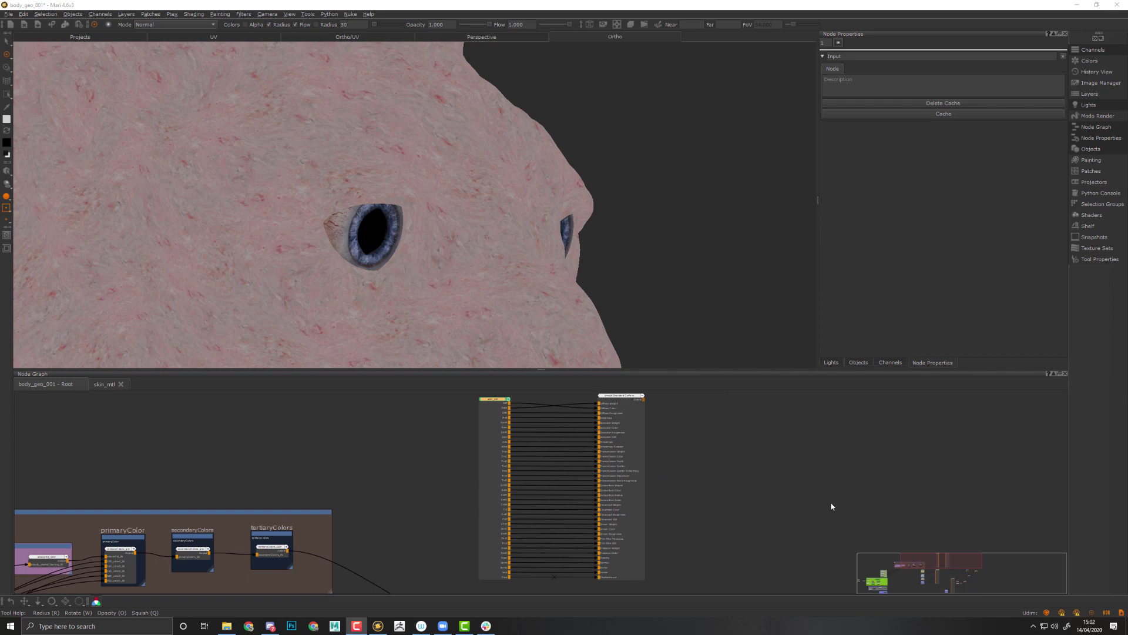
middle_drag(762, 485, 702, 473)
middle_drag(588, 449, 619, 462)
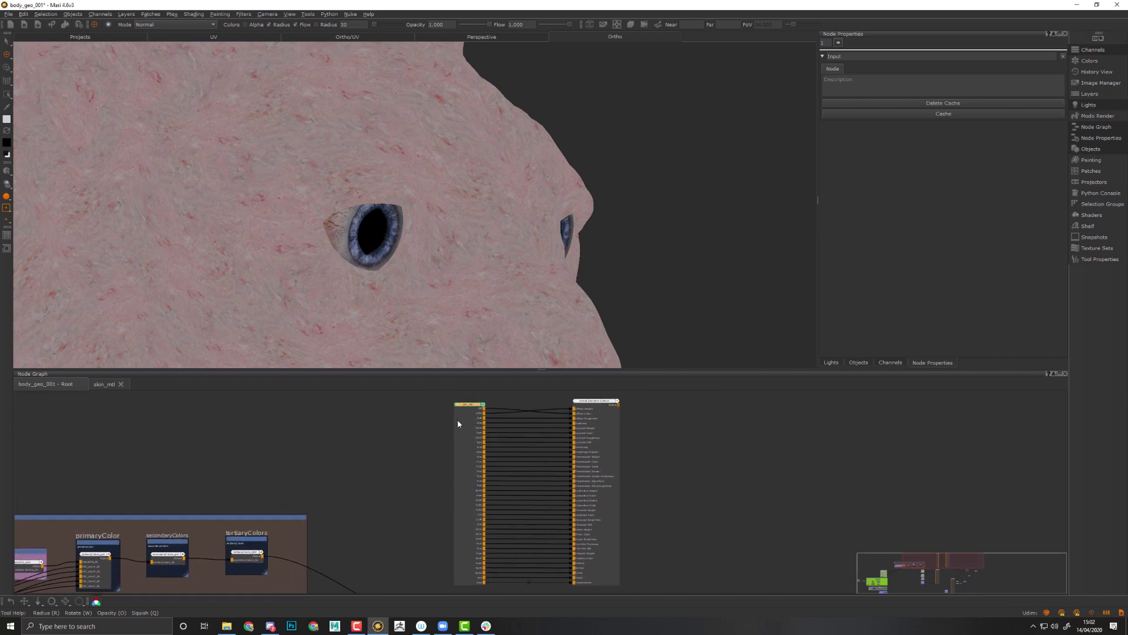
middle_drag(457, 418, 569, 452)
scroll(588, 452, up, 4)
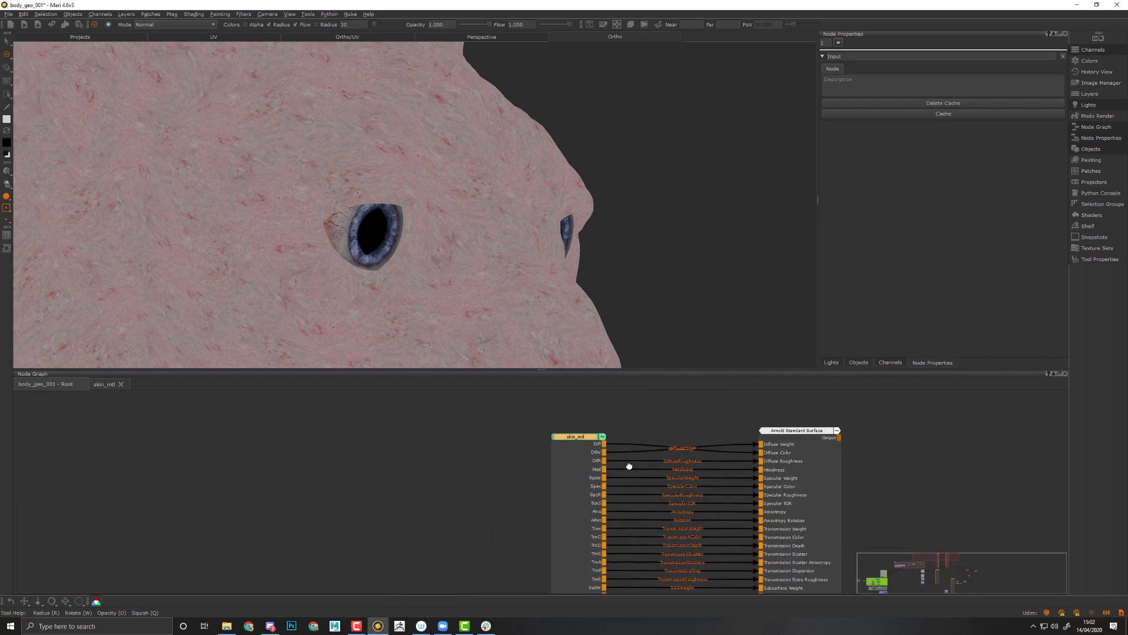
scroll(629, 466, up, 2)
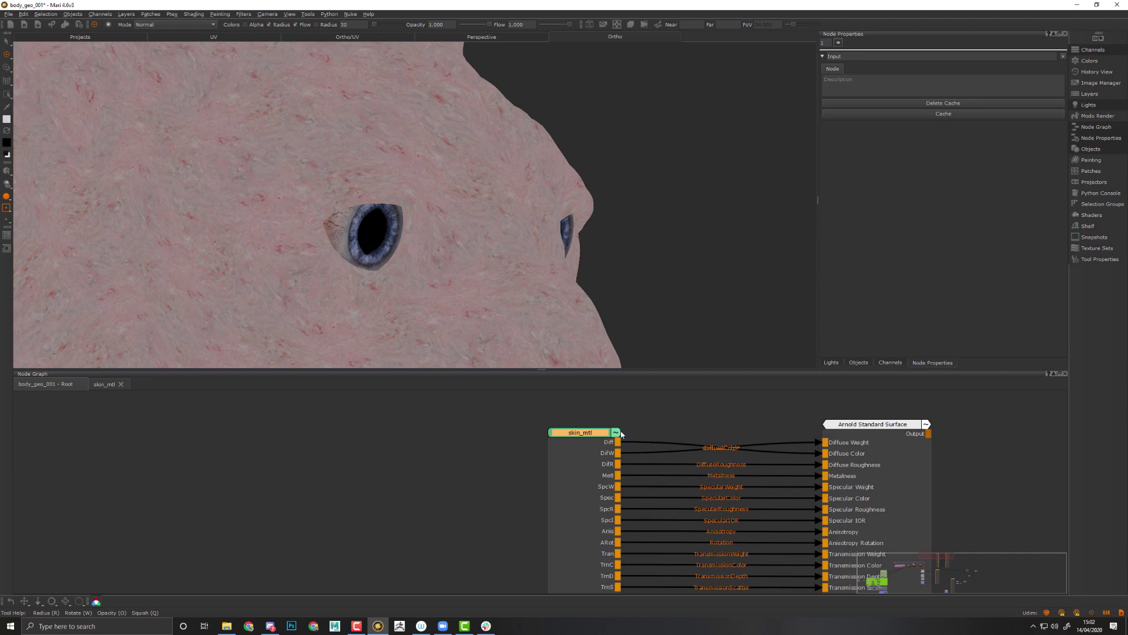
scroll(614, 432, down, 4)
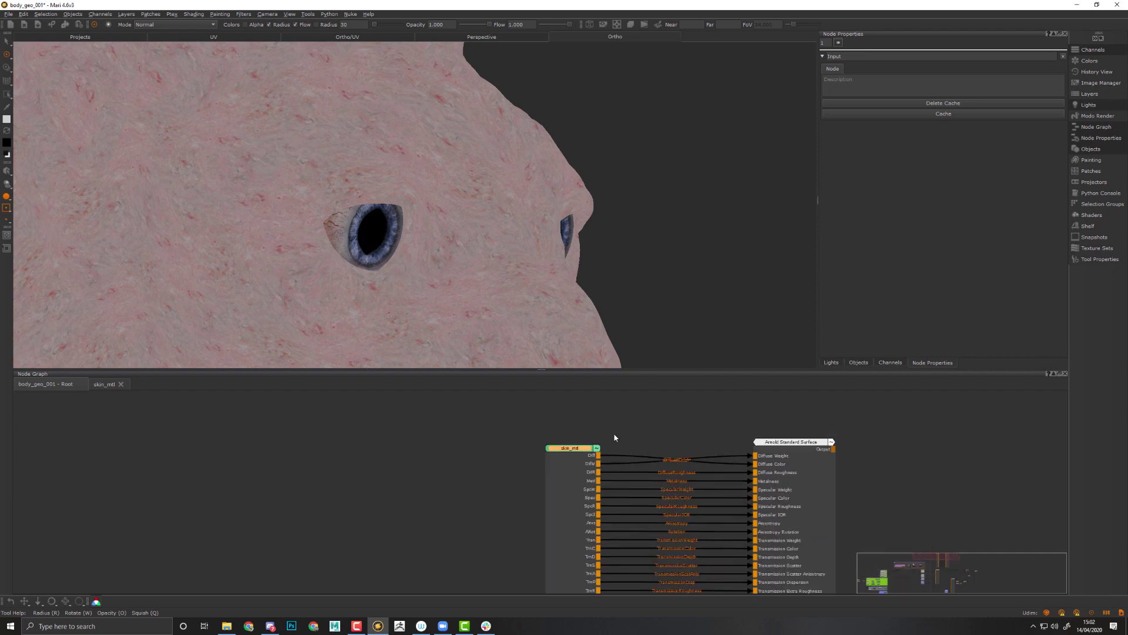
scroll(488, 466, down, 5)
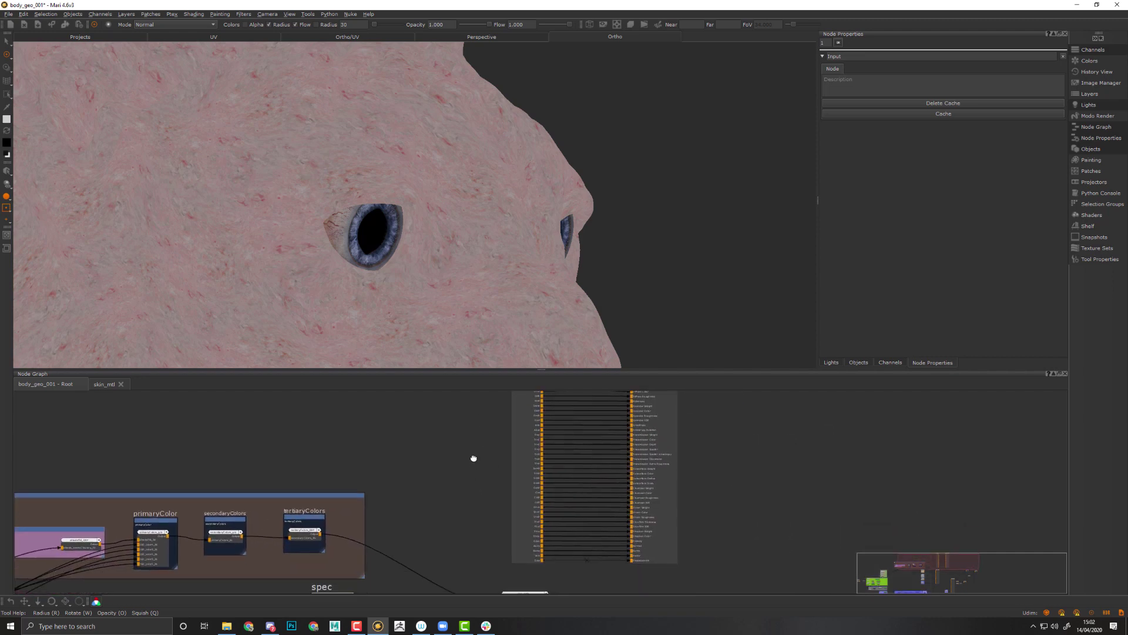
middle_drag(473, 458, 468, 474)
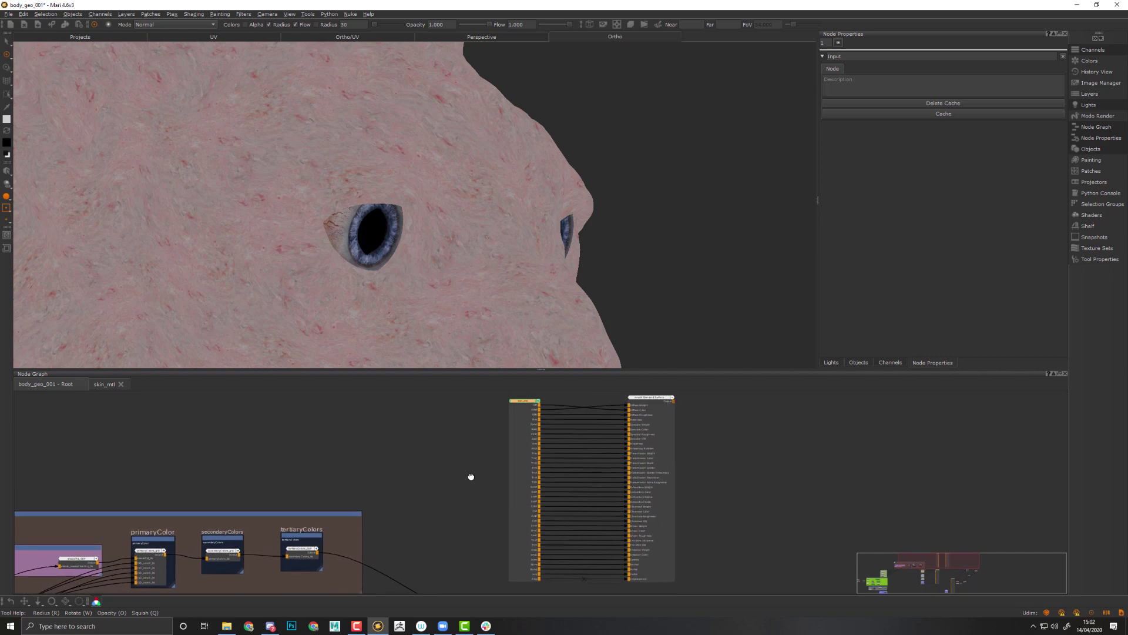
Collapse and re-expand skin_mtl in the root graph to refresh its ports, and examine its exposed inputs
click(540, 402)
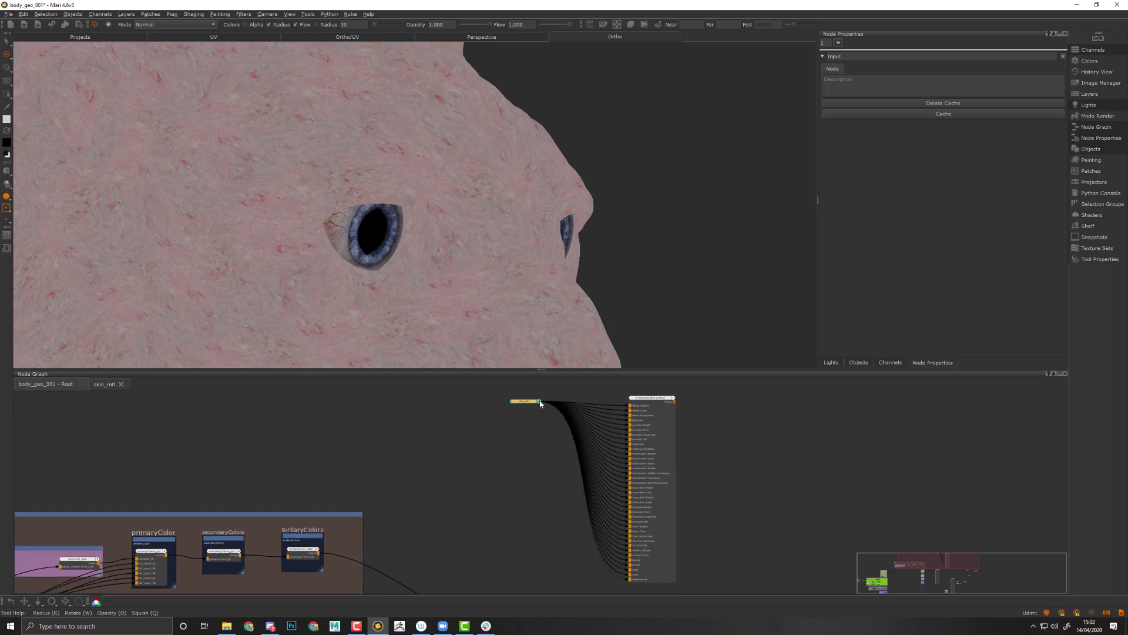
click(540, 402)
scroll(527, 462, up, 5)
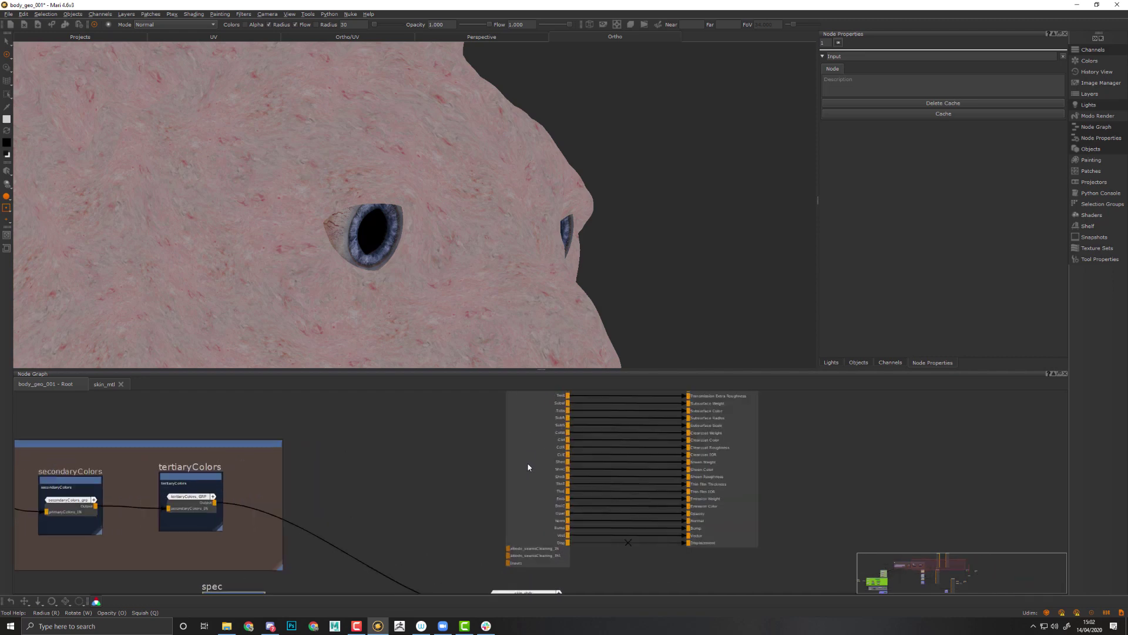
scroll(541, 494, up, 2)
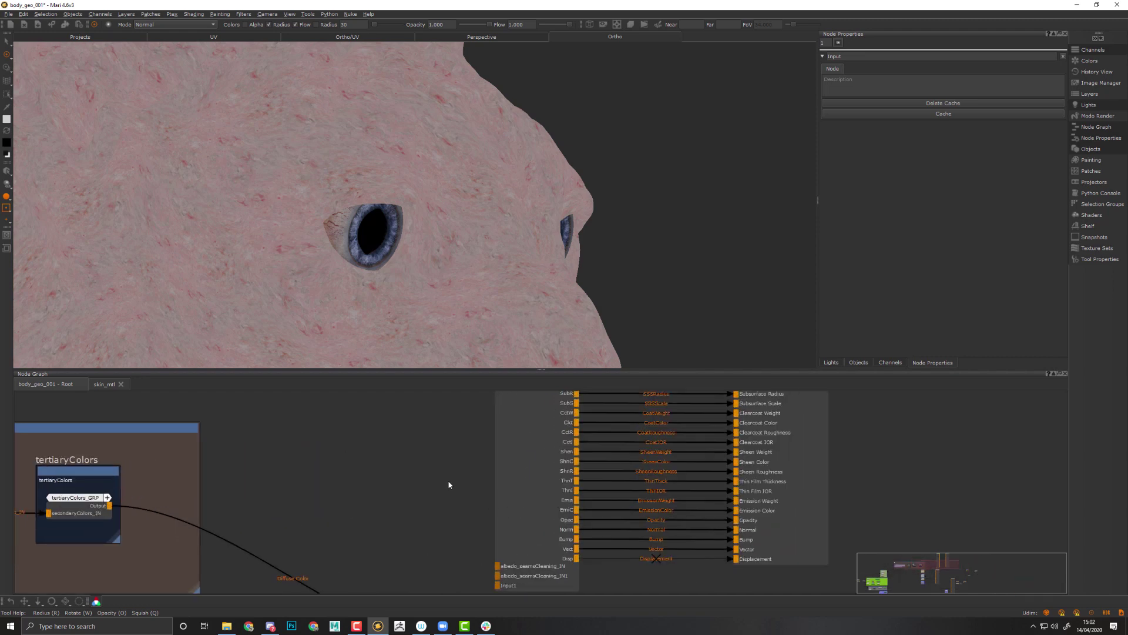
middle_drag(448, 485, 356, 465)
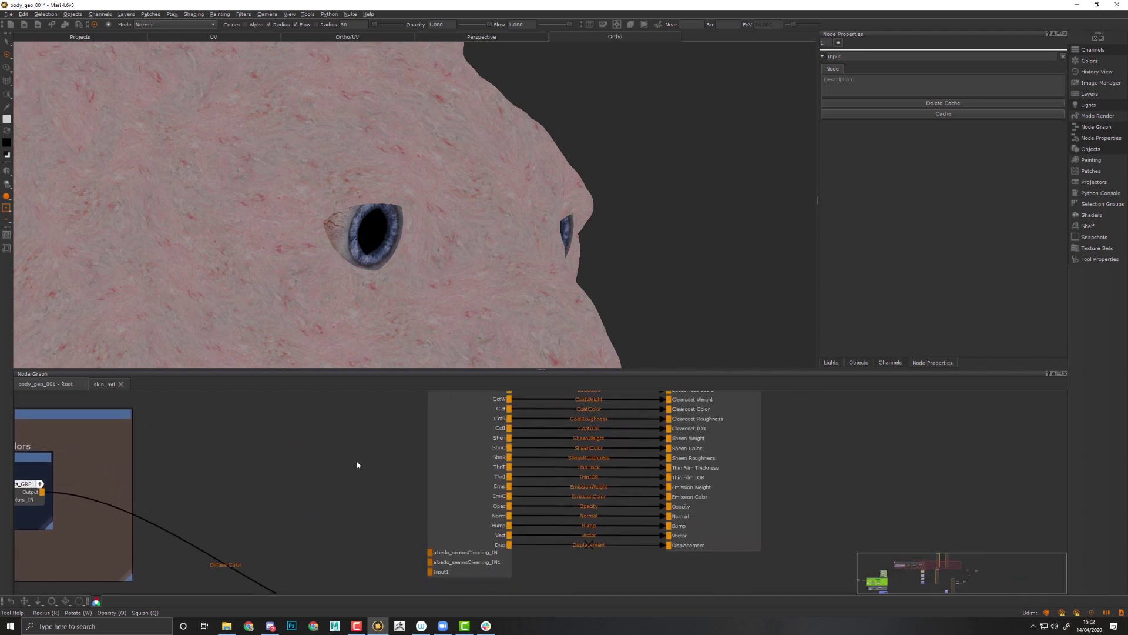
Line up Input and Input1 beneath the albedo_seamsCleaning inputs inside skin_mtl, and check skin_mtl's ports in the root graph
click(105, 385)
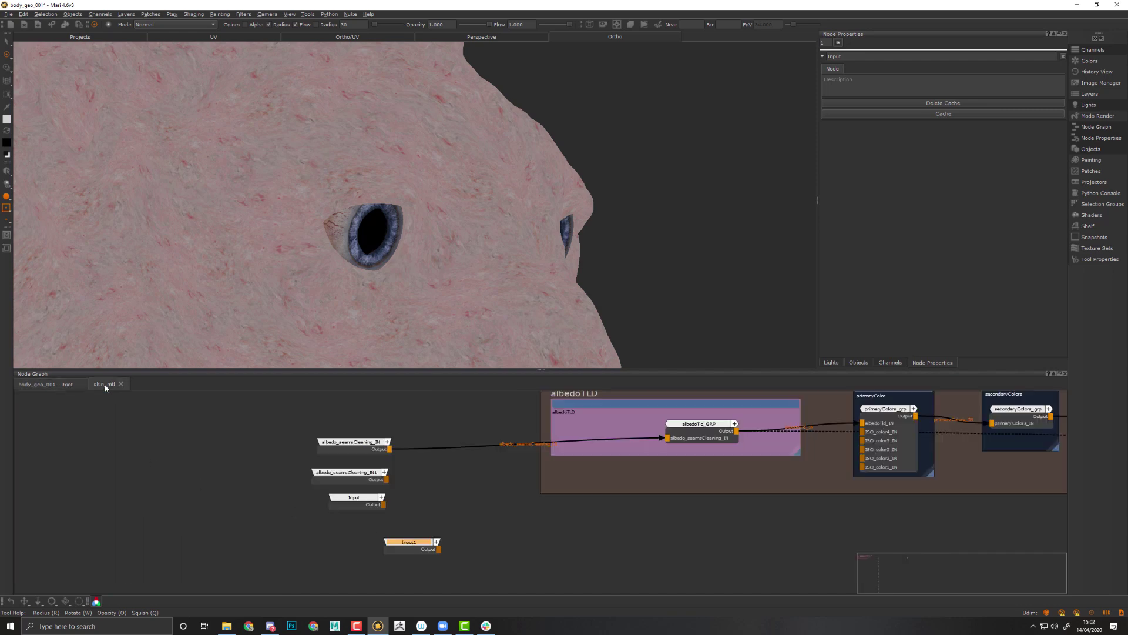
drag(423, 541, 370, 525)
click(364, 505)
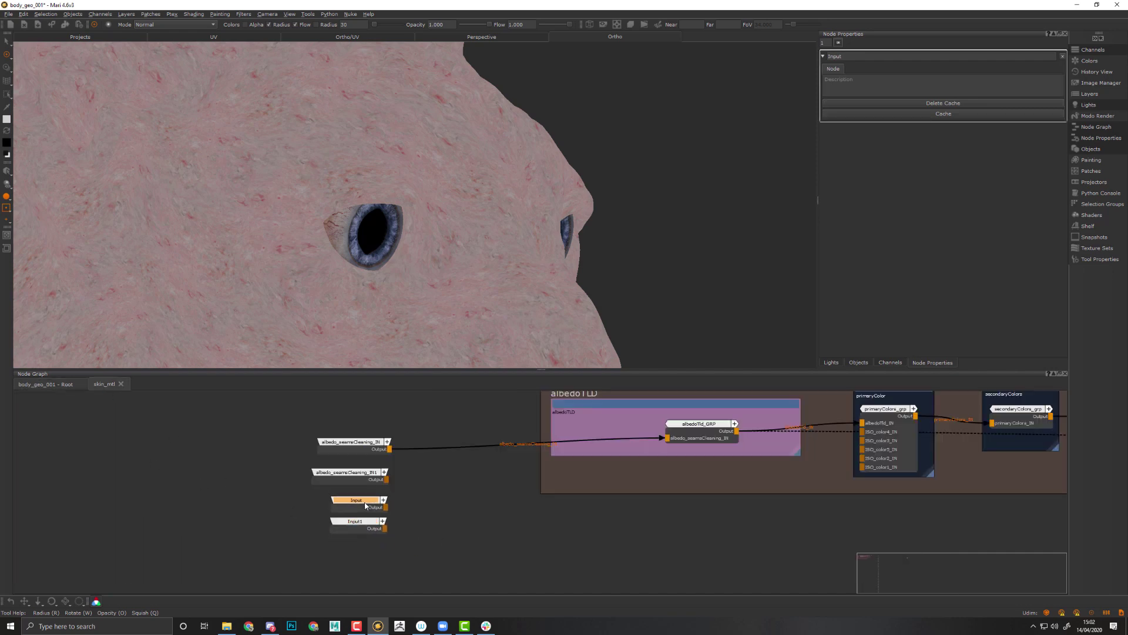
drag(358, 497, 357, 499)
click(51, 386)
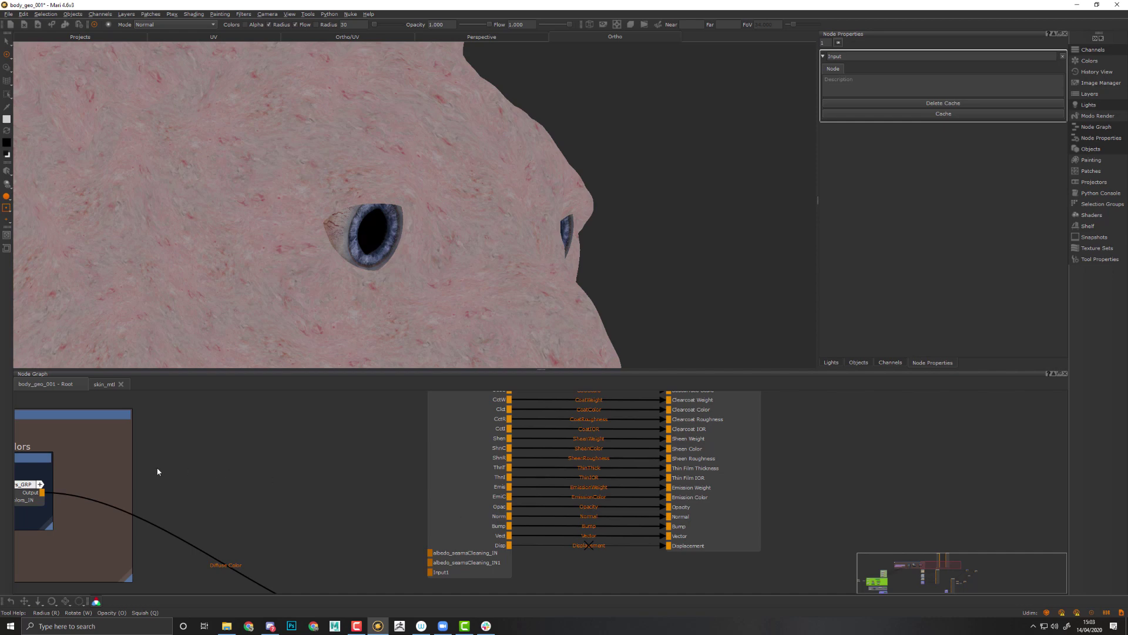
click(101, 385)
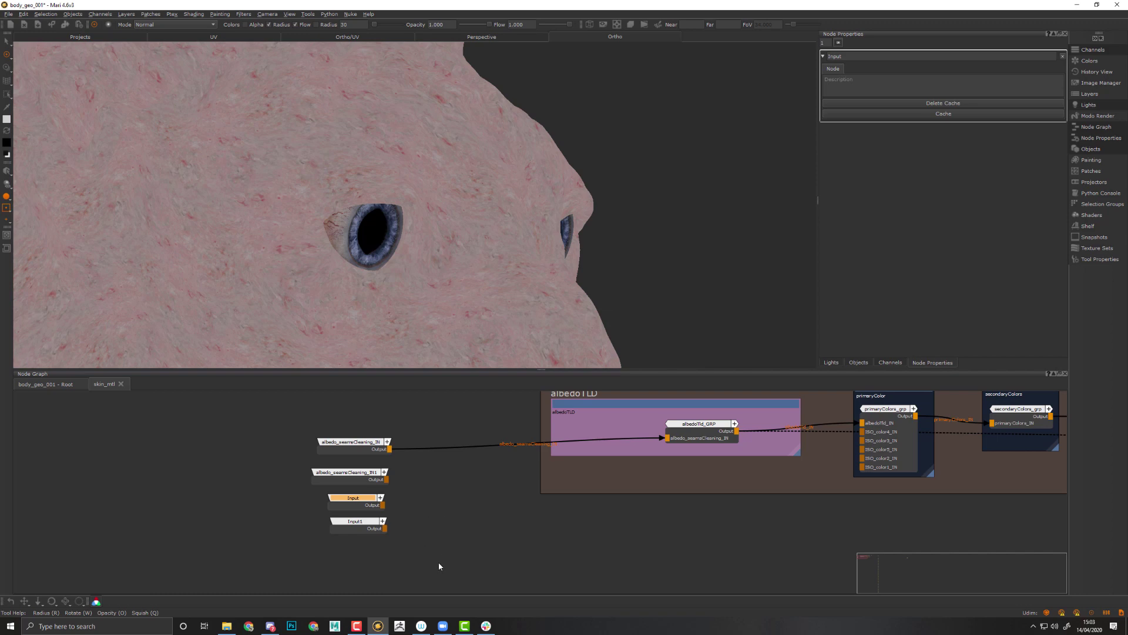
Delete albedo_seamsCleaning_IN1, Input and Input1 inside skin_mtl, and check skin_mtl's remaining input port in the root graph
drag(438, 561, 281, 467)
key(Delete)
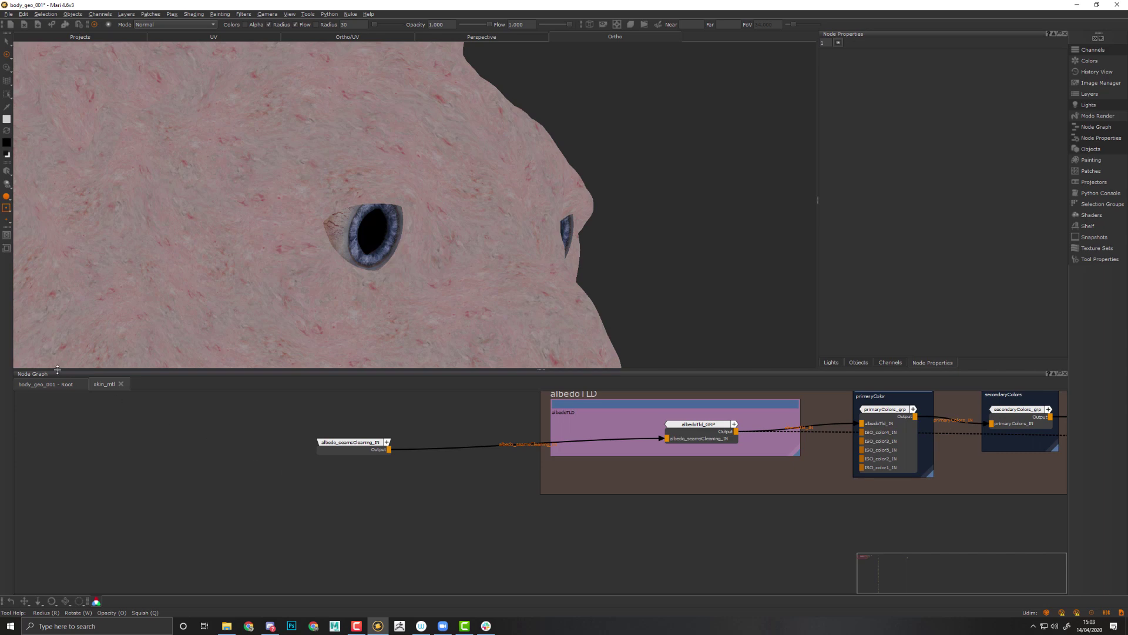
click(47, 385)
middle_drag(346, 492, 554, 440)
scroll(649, 522, down, 1)
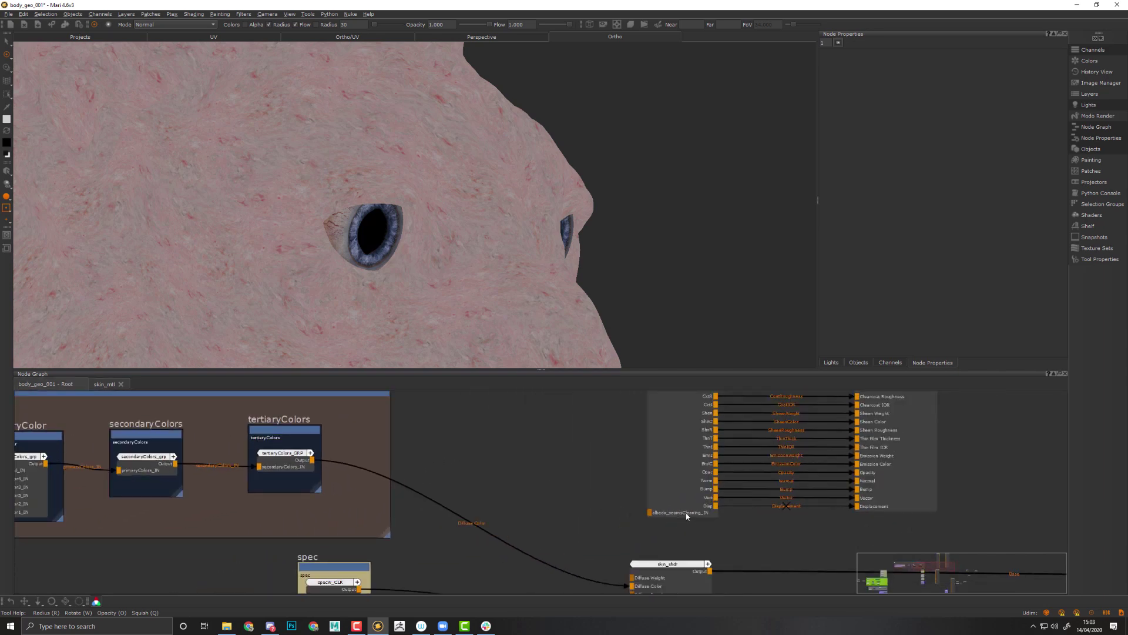
middle_drag(504, 518, 443, 526)
scroll(444, 526, down, 3)
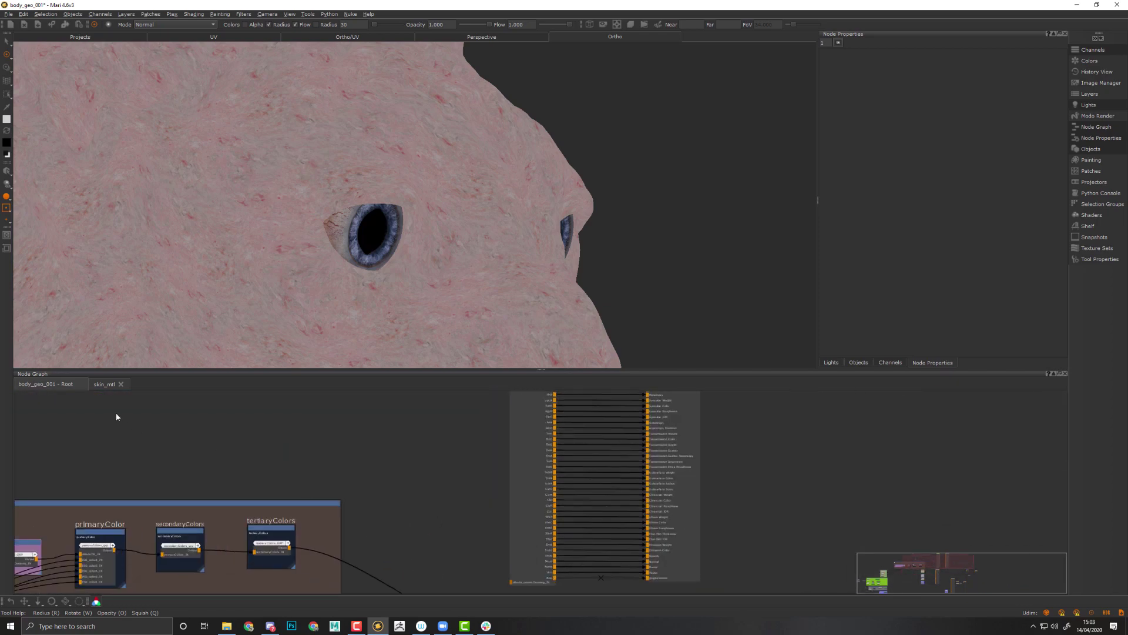
Create an Input node inside skin_mtl, beneath albedo_seamsCleaning_IN
click(103, 388)
middle_drag(742, 537, 662, 550)
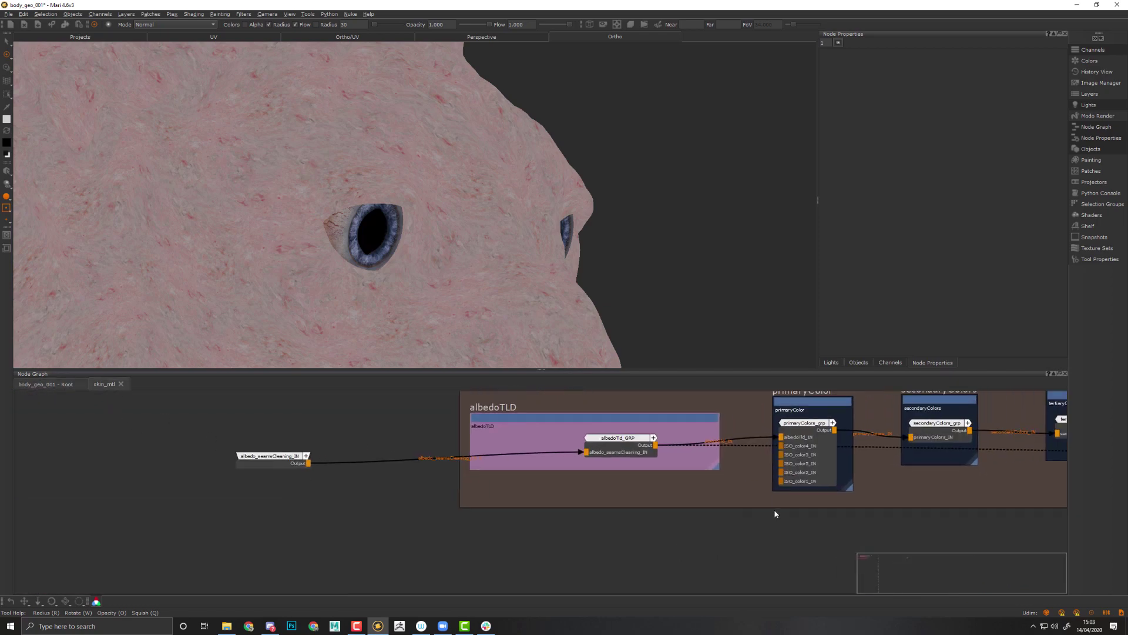
scroll(808, 467, up, 2)
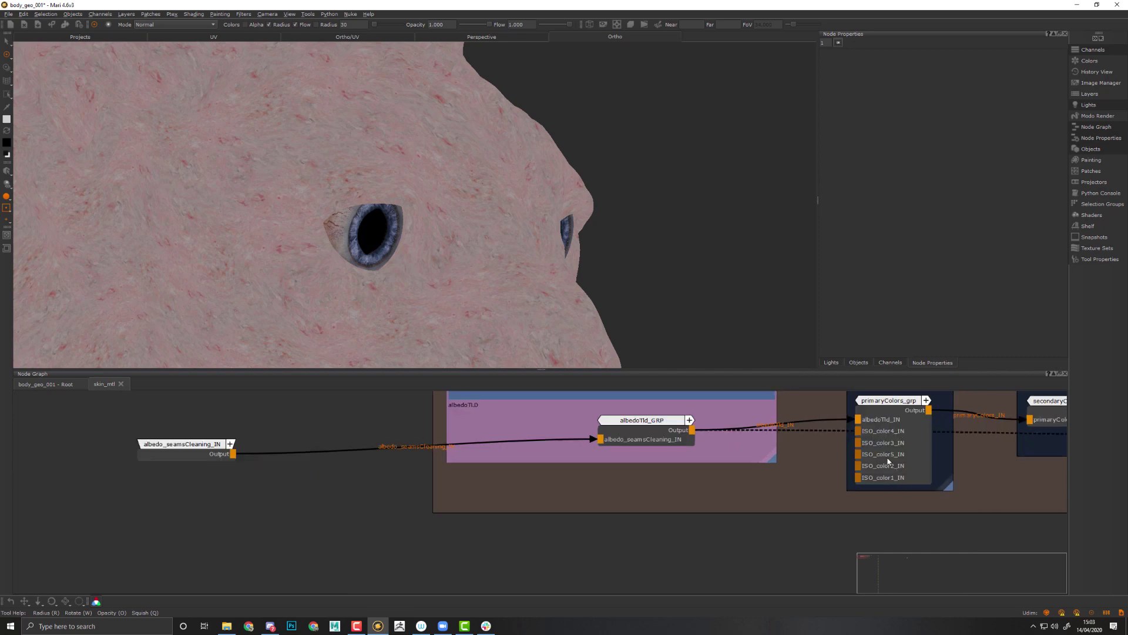
middle_drag(209, 539, 294, 544)
key(Tab)
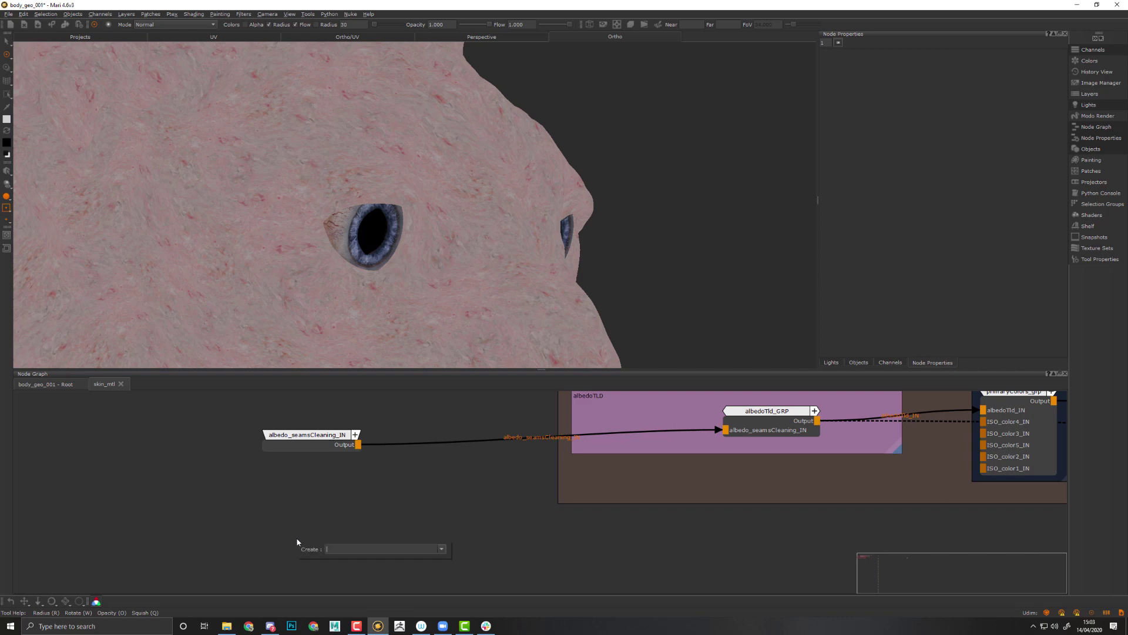
text(in)
key(Down)
key(Return)
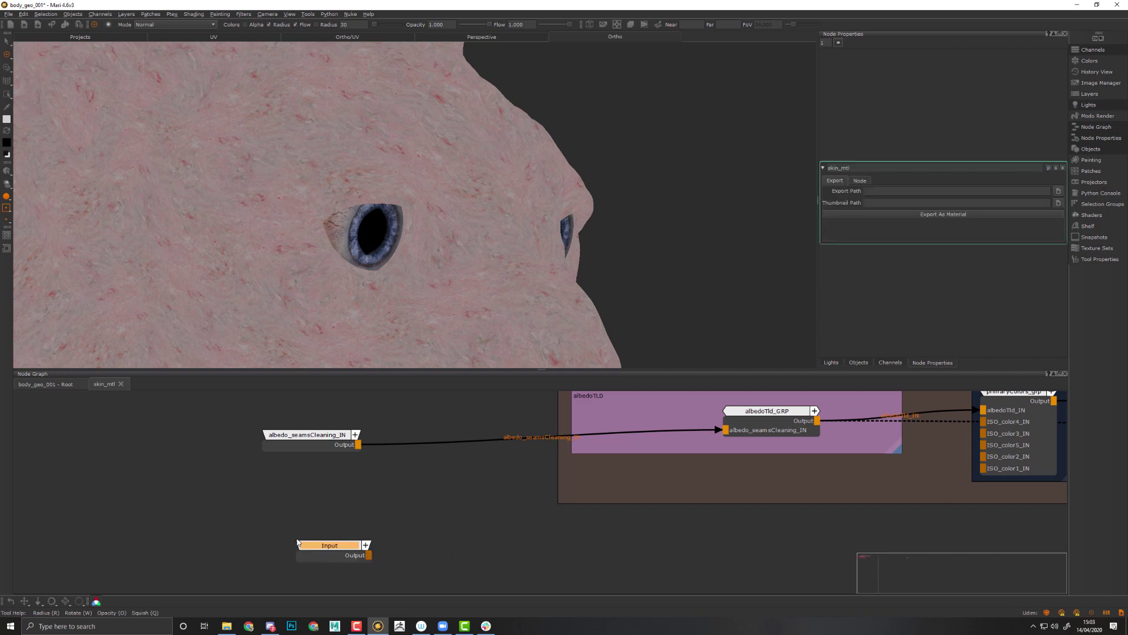
Rename the new Input node ISO_color1_IN and check its port on skin_mtl in the root graph
drag(340, 555, 342, 555)
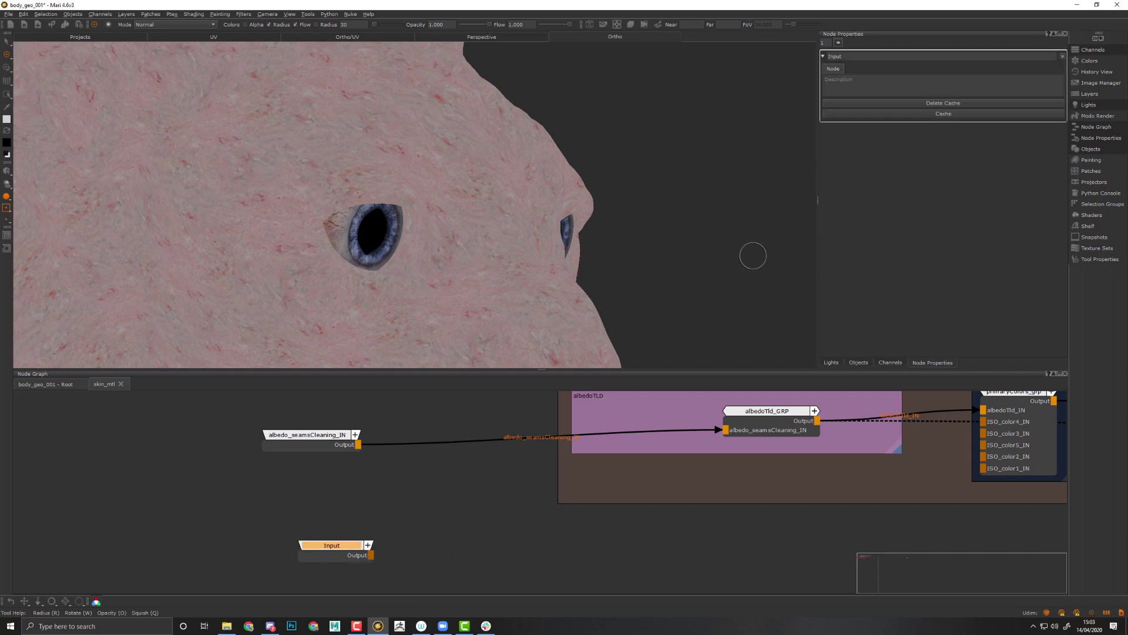
click(874, 57)
text(ISO_color1_IN)
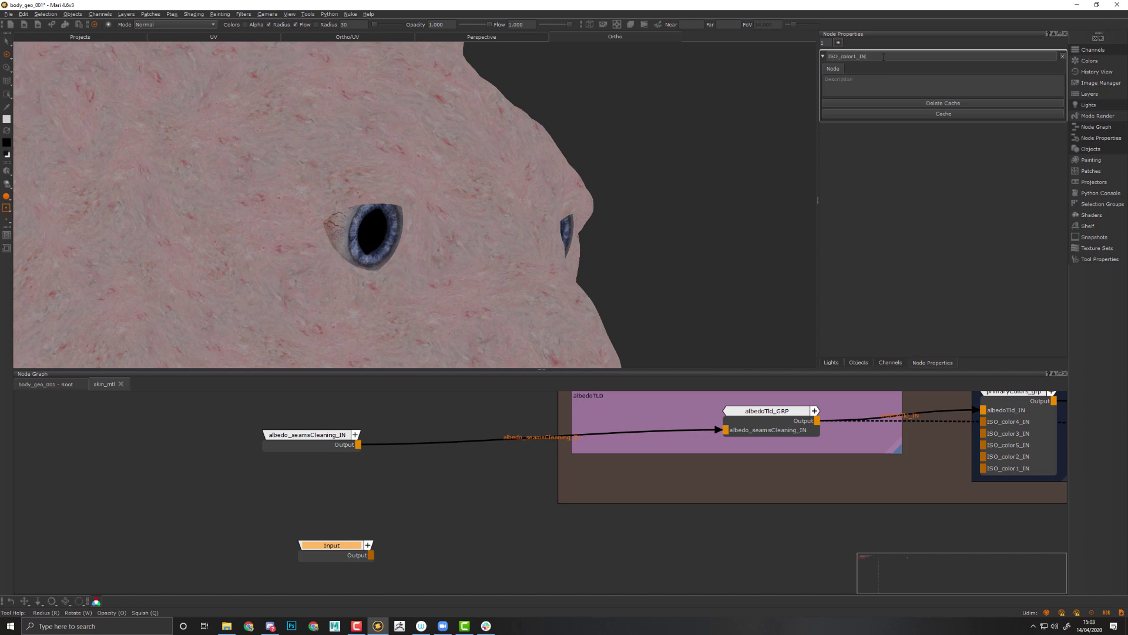
key(Return)
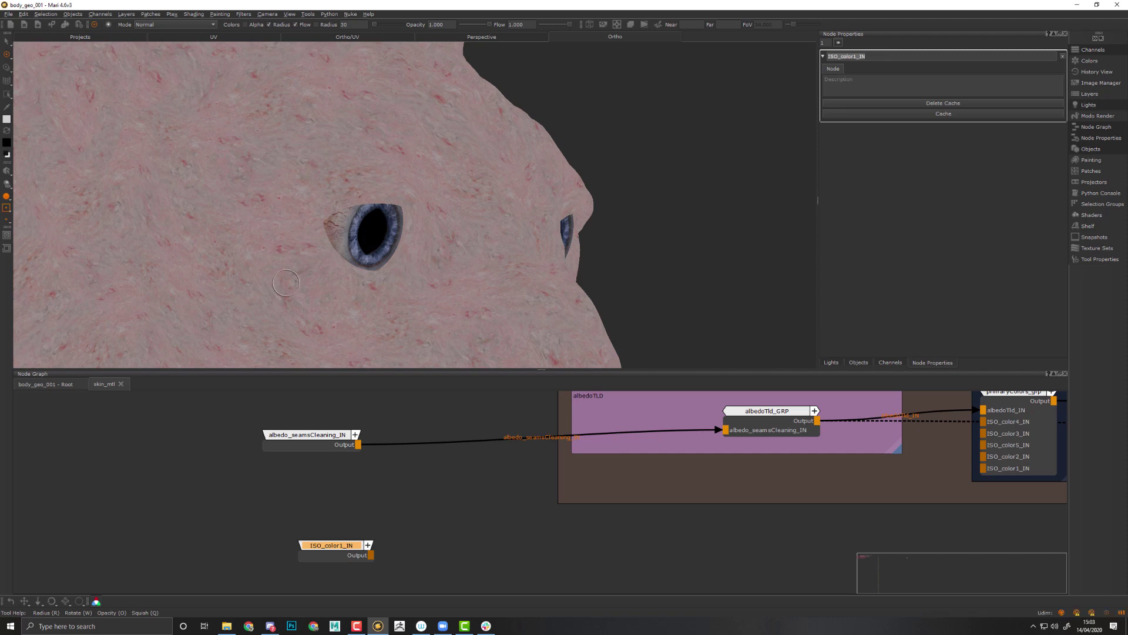
click(50, 387)
middle_drag(509, 529, 516, 468)
scroll(558, 506, up, 2)
scroll(559, 505, up, 2)
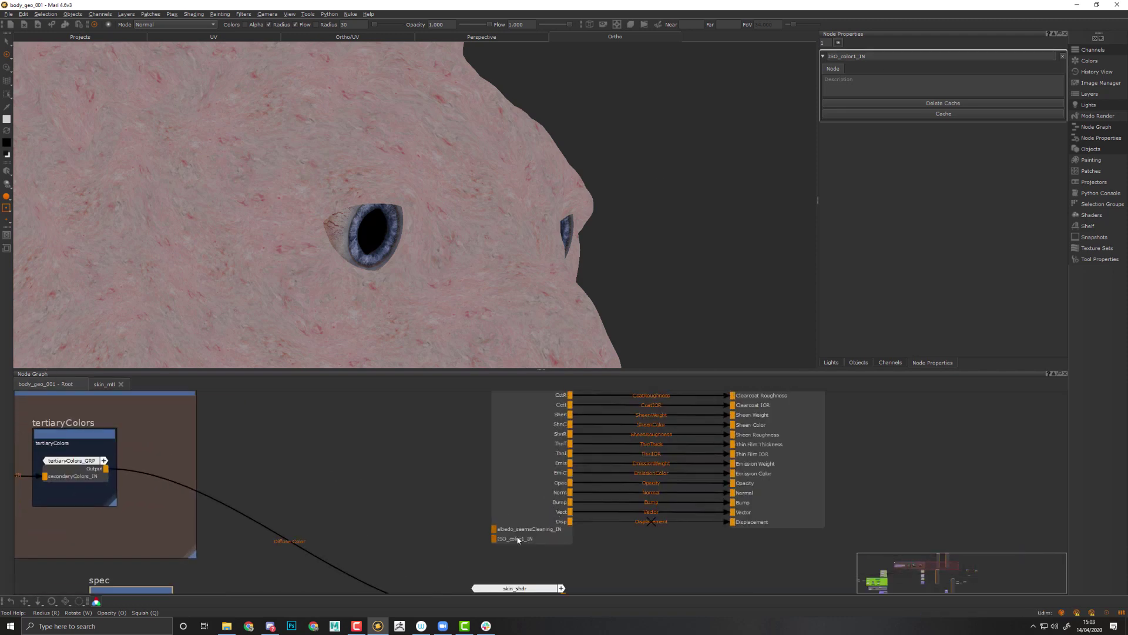
Paste three copies of ISO_color1_IN inside skin_mtl and stack them beneath the original
click(100, 388)
middle_drag(362, 538, 394, 504)
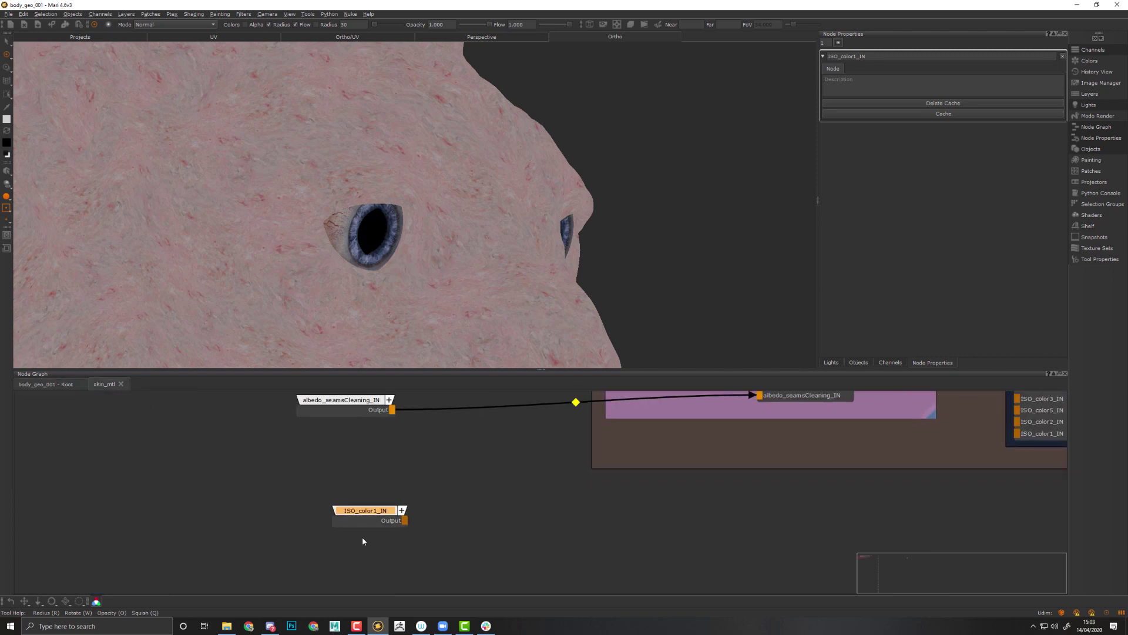
key(ctrl+v)
key(ctrl+v)
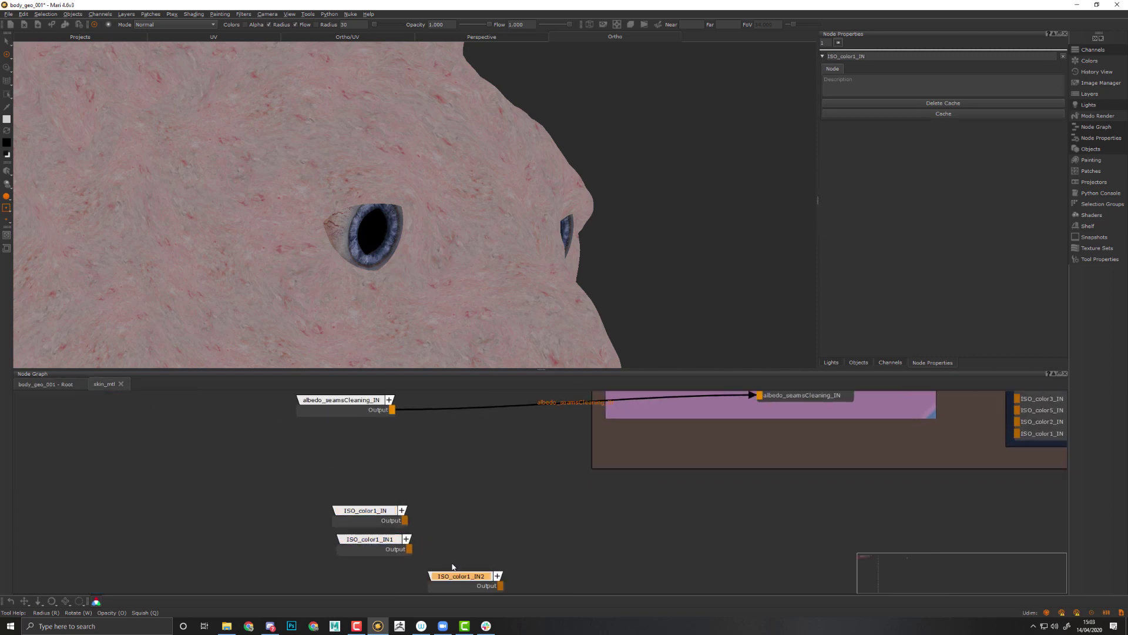
middle_drag(451, 567, 475, 508)
drag(496, 522, 403, 519)
key(ctrl+v)
click(469, 547)
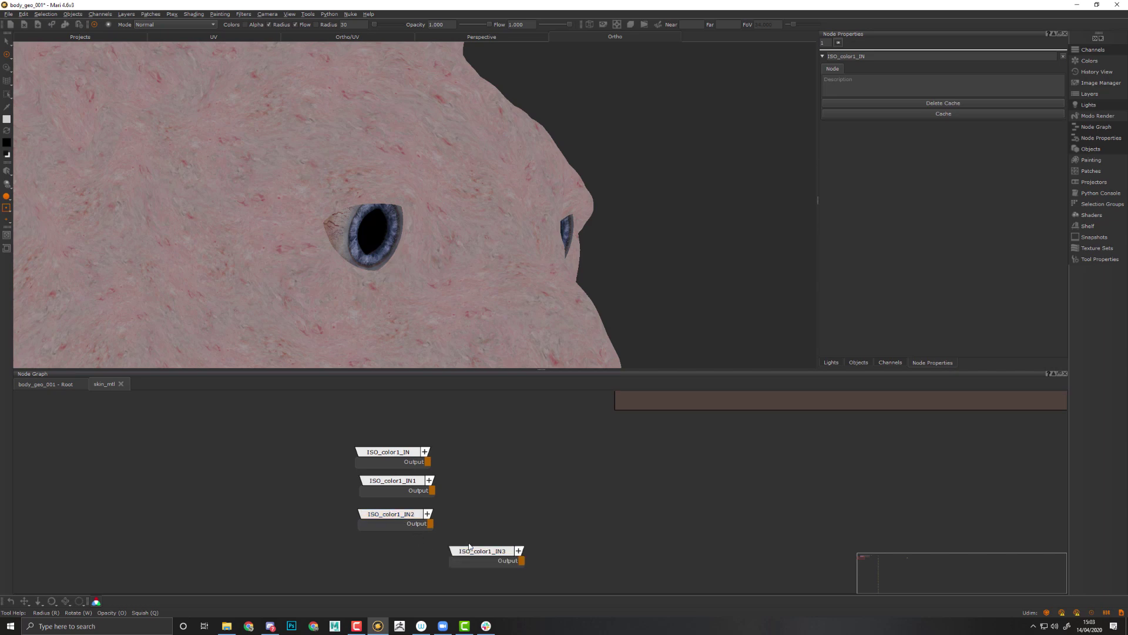
drag(469, 545, 384, 544)
Paste two more copies of the ISO_color1_IN node and line them up at the end of the stack
middle_drag(392, 559, 396, 521)
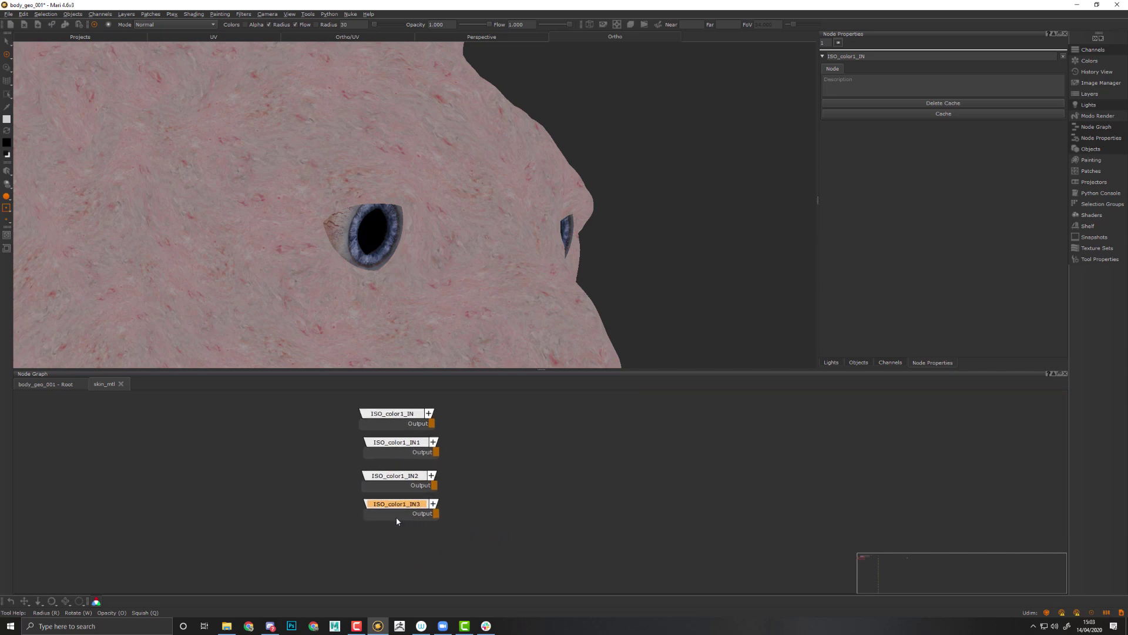
key(ctrl+v)
drag(507, 557, 412, 548)
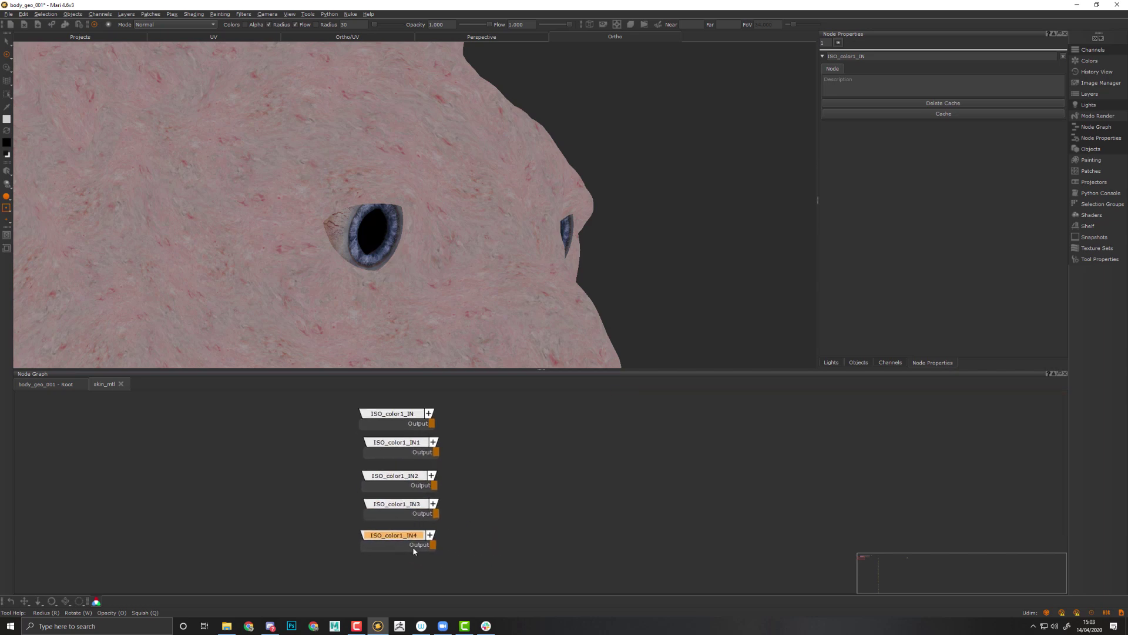
middle_drag(493, 478, 549, 456)
key(ctrl+v)
drag(569, 484, 442, 543)
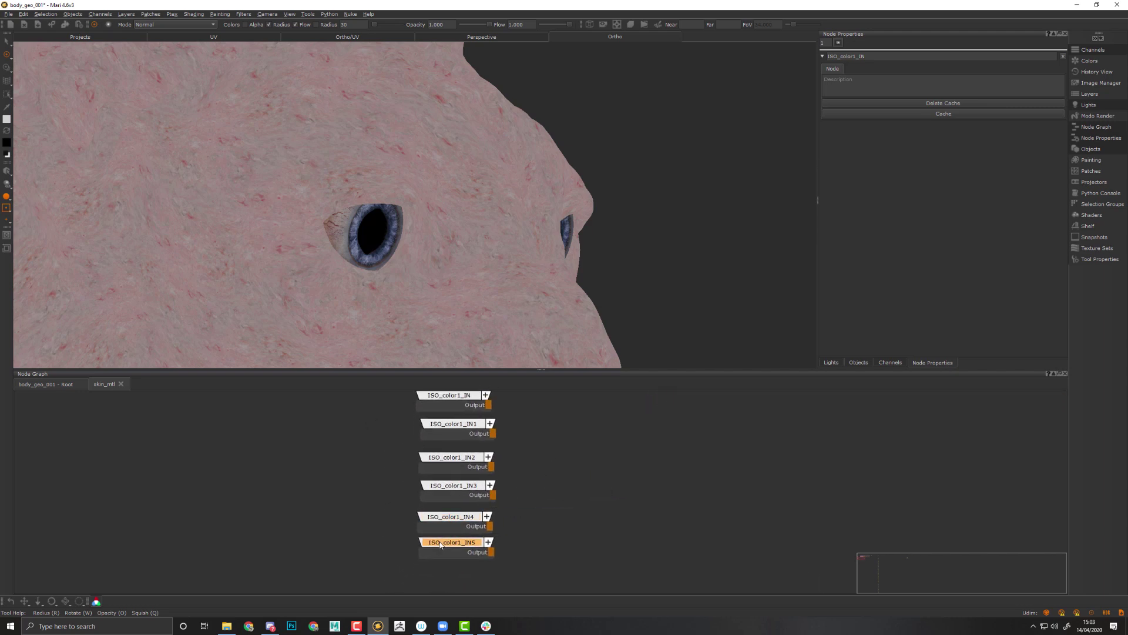
Rename the first two pasted input nodes ISO_color2_IN and ISO_color3_IN
middle_drag(447, 423, 445, 487)
drag(448, 493, 450, 493)
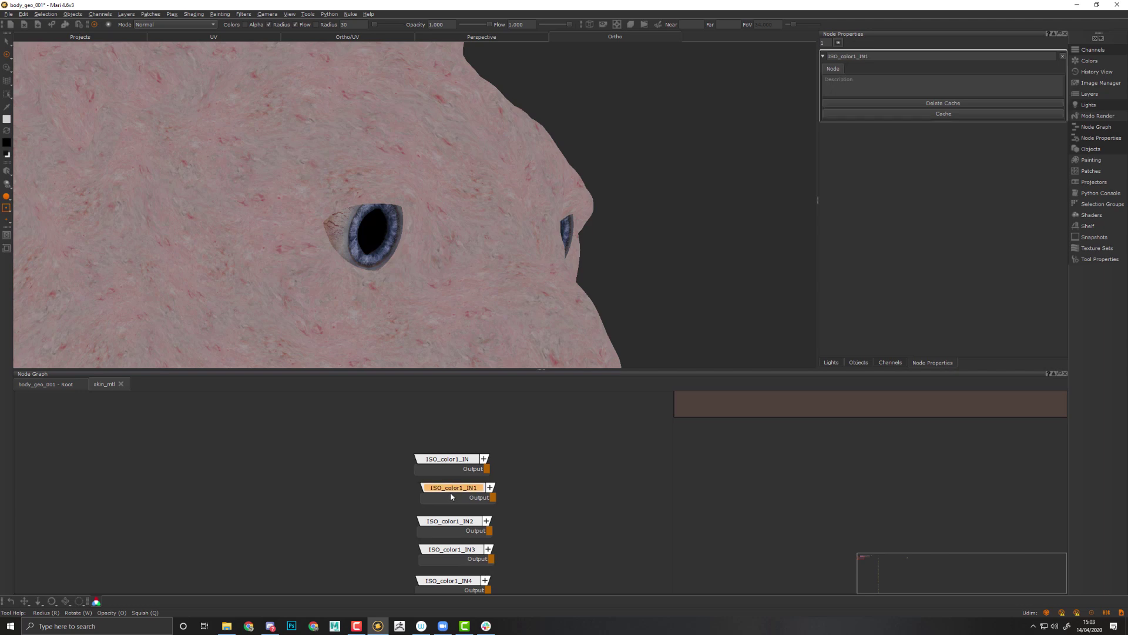
click(855, 56)
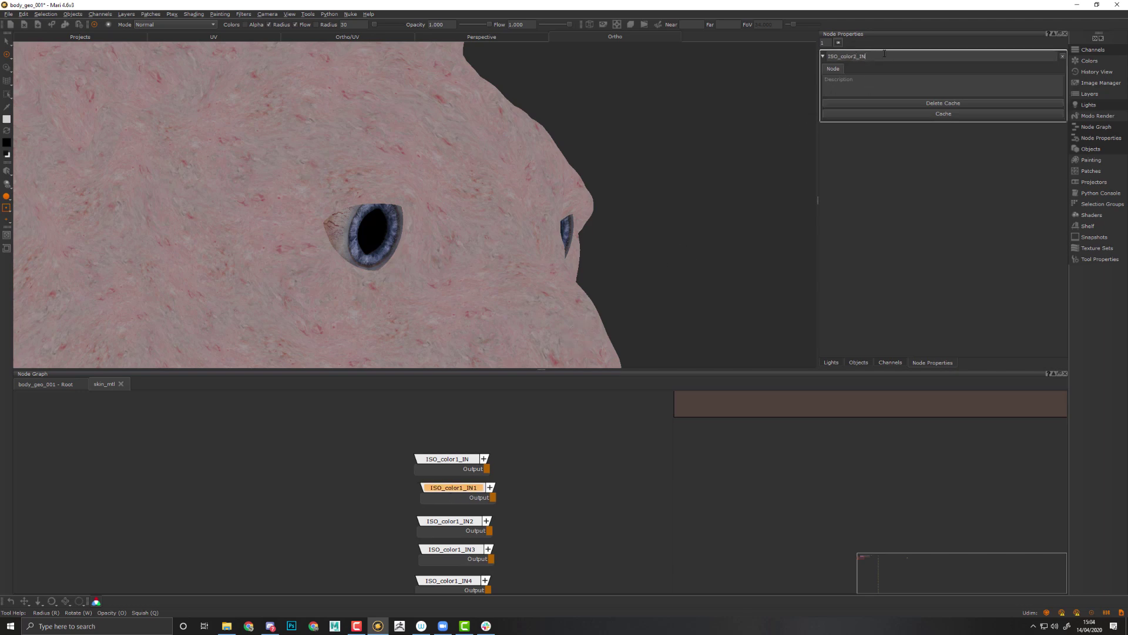
key(Return)
click(455, 521)
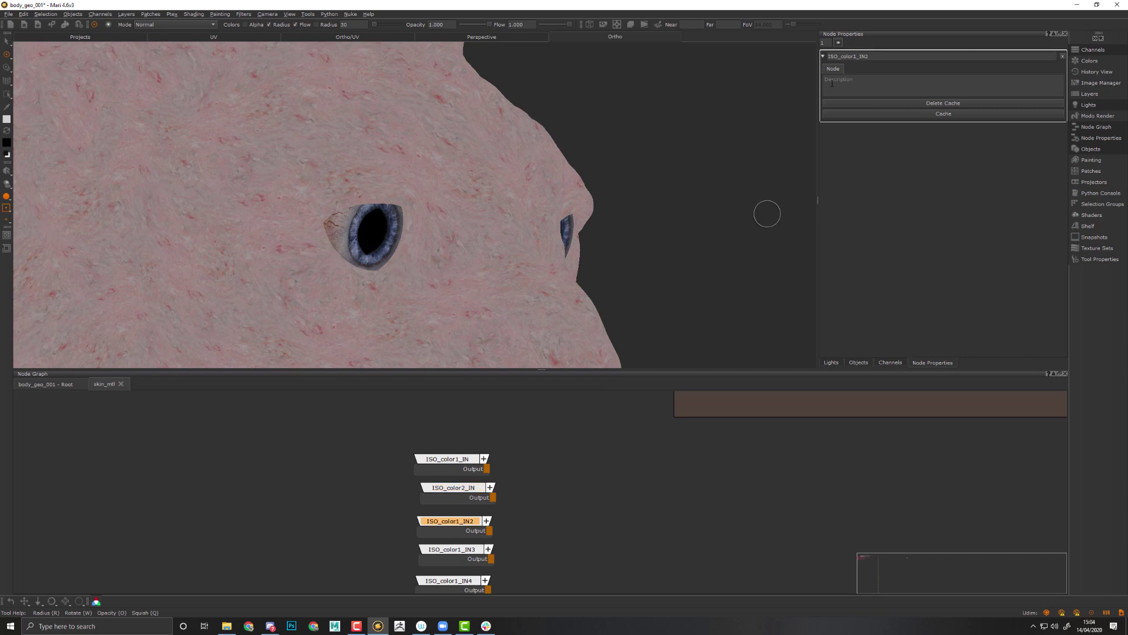
click(854, 56)
key(BackSpace)
key(Return)
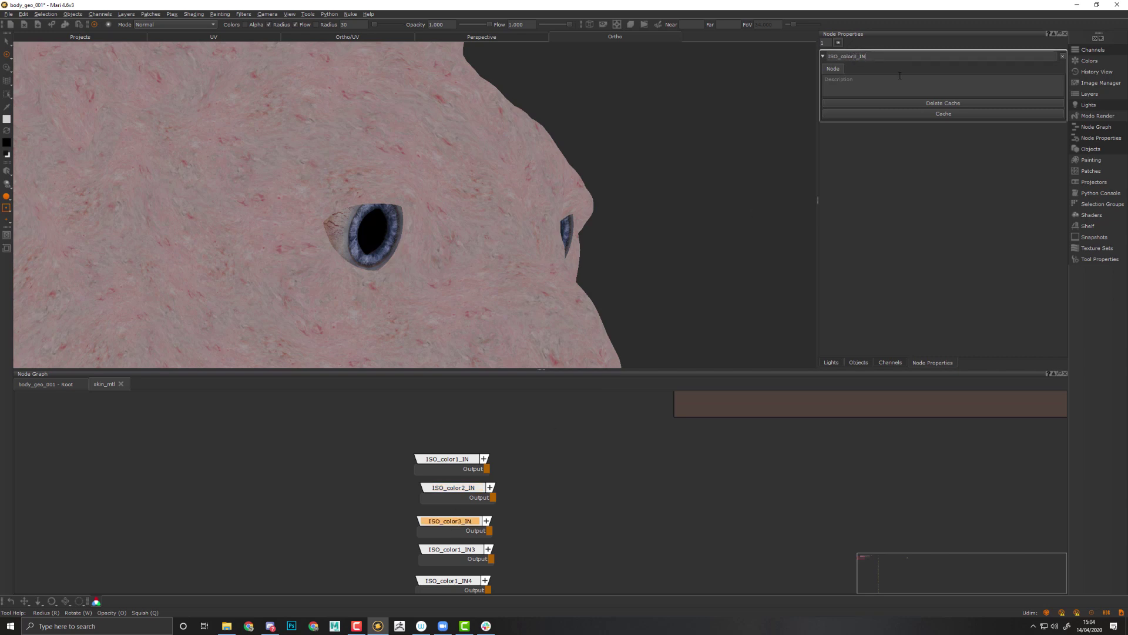
Rename the third pasted input node, below ISO_color3_IN, to ISO_color4_IN
click(464, 563)
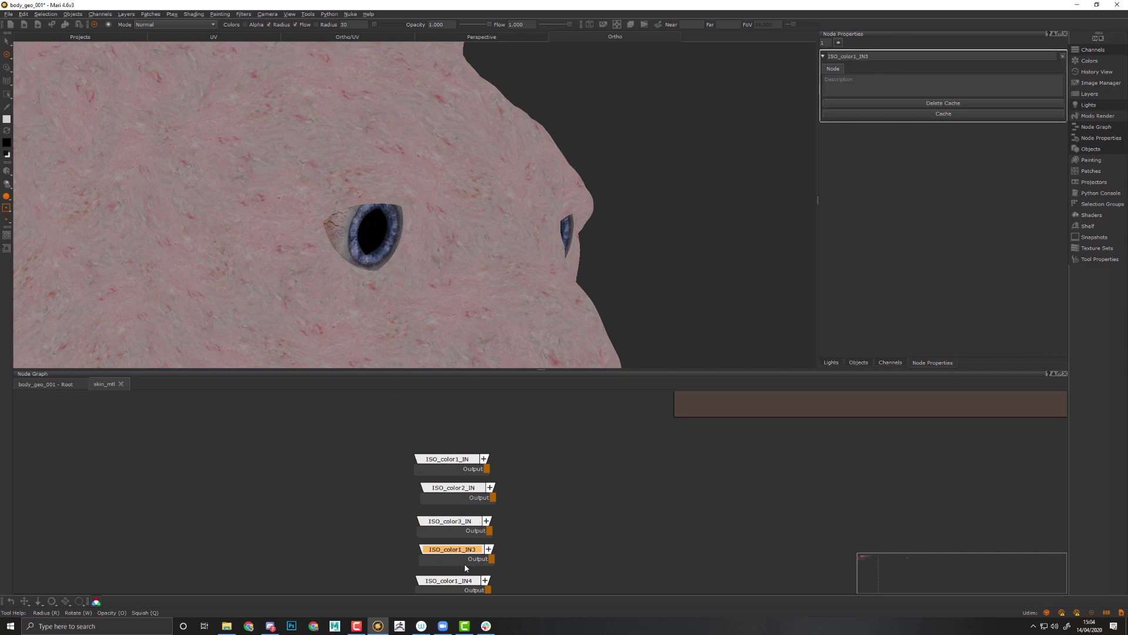
click(855, 56)
key(BackSpace)
text(5)
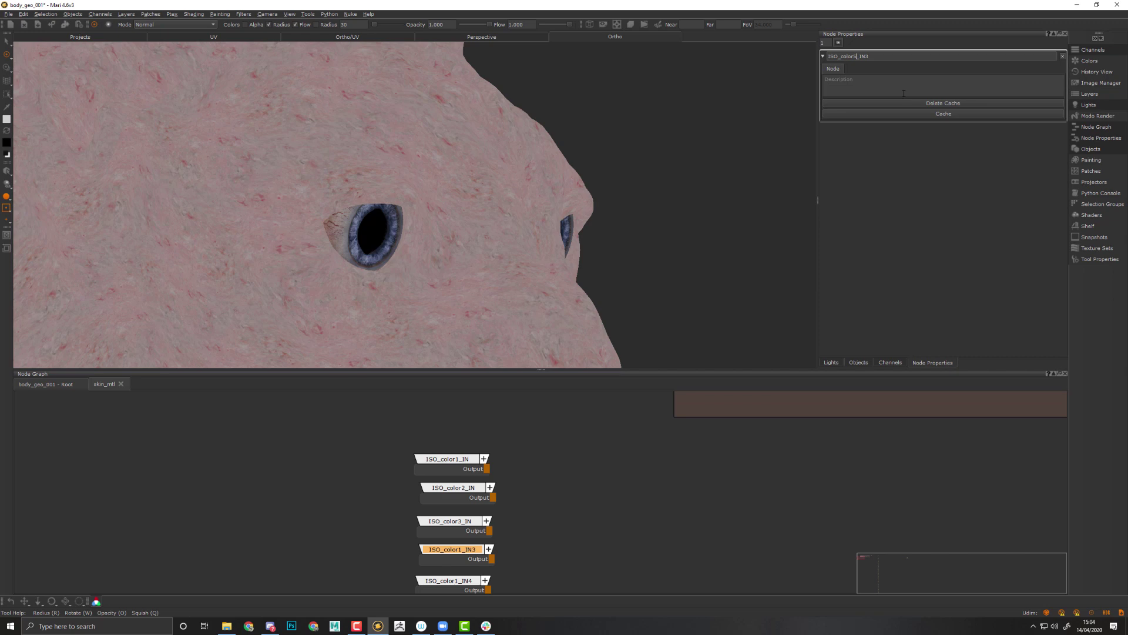
key(BackSpace)
text(4)
key(Return)
Rename the fourth pasted input node, below ISO_color4_IN, to ISO_color5_IN
middle_drag(505, 542, 549, 475)
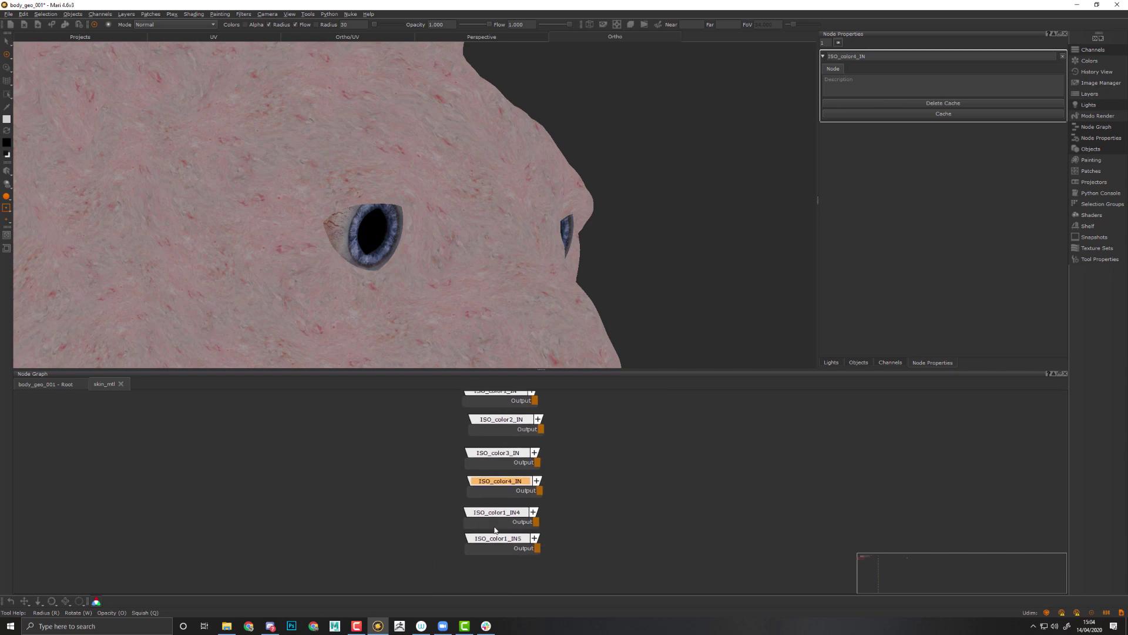
double_click(490, 514)
middle_drag(622, 502, 616, 546)
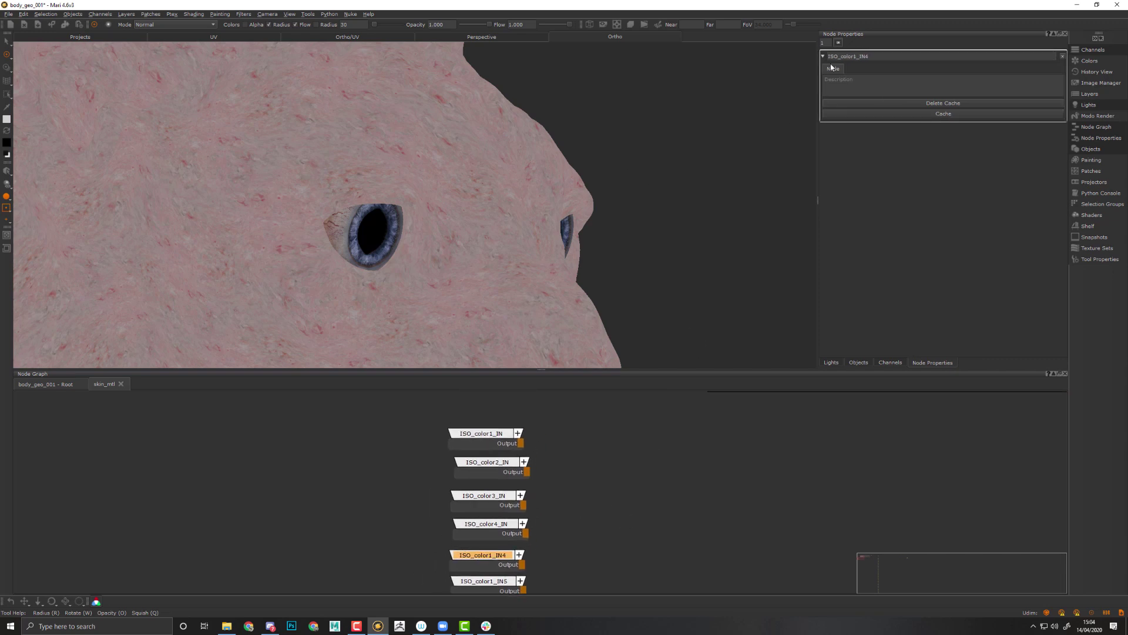
click(858, 56)
middle_drag(612, 487, 650, 448)
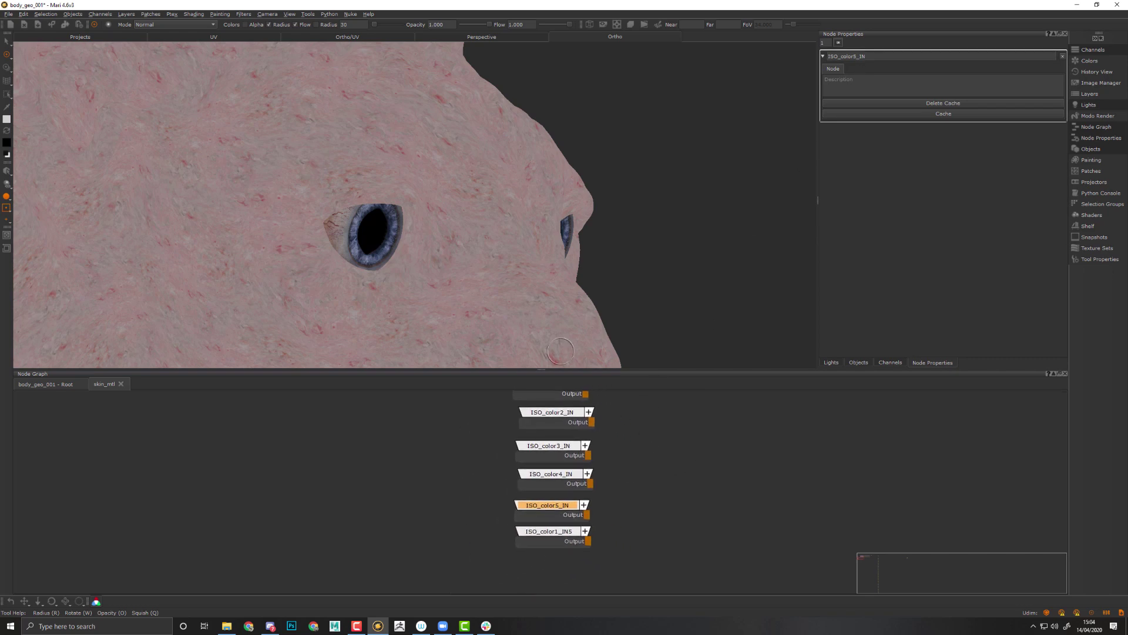
alt+middle_drag(616, 232, 630, 225)
scroll(630, 225, down, 5)
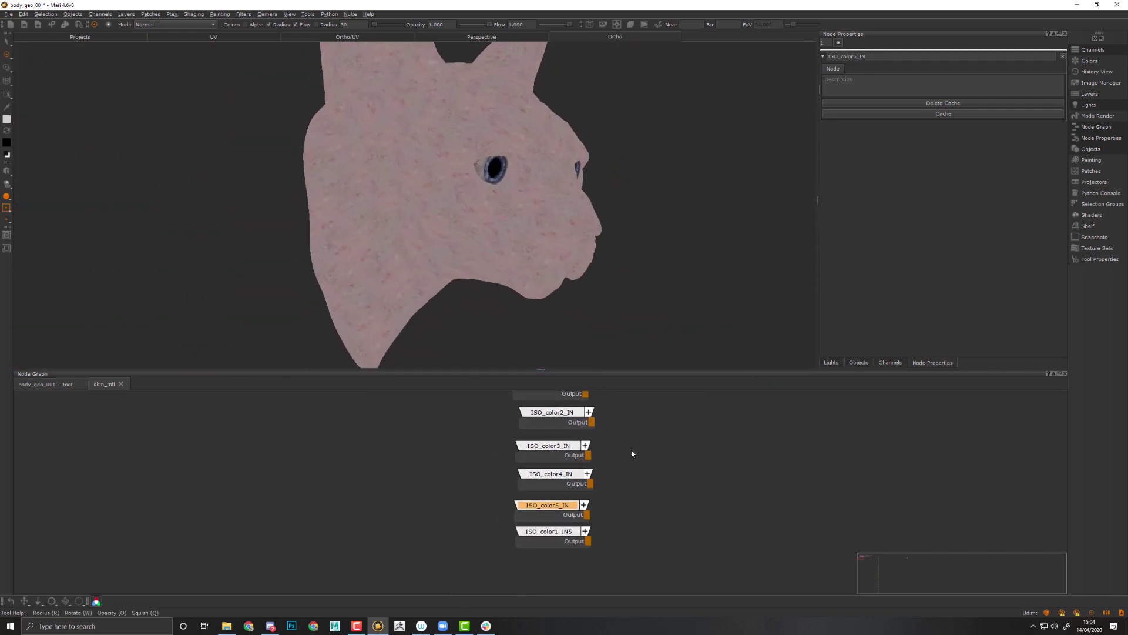
Delete the surplus ISO_color1_IN5 node and move the five ISO_color inputs up closer to albedo_seamsCleaning_IN
click(547, 530)
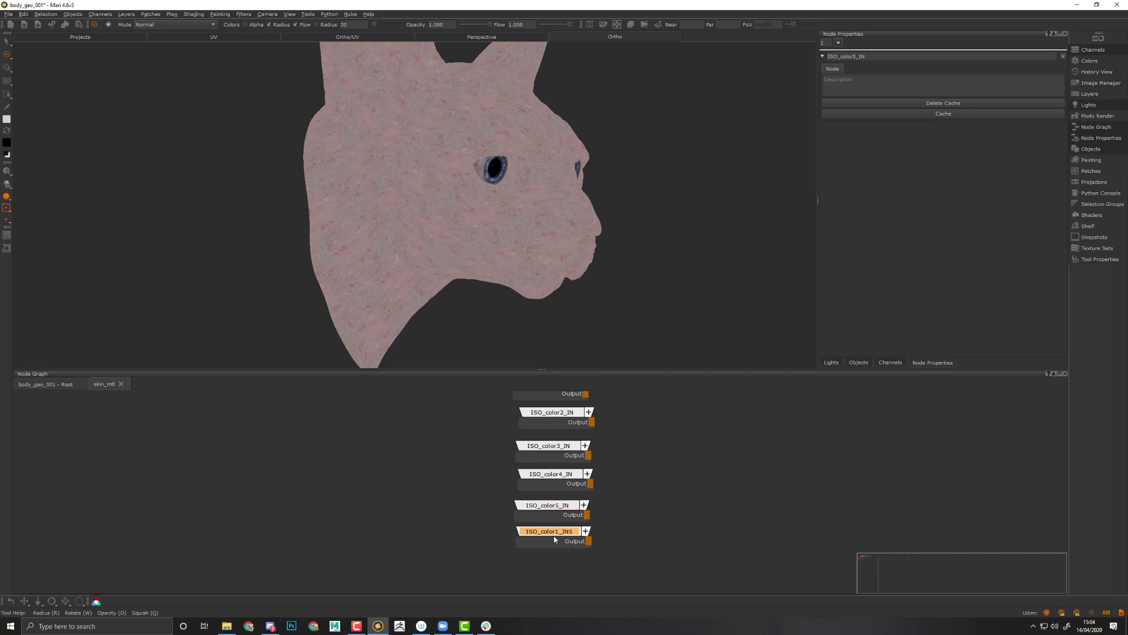
key(Delete)
middle_drag(627, 511, 564, 559)
scroll(584, 516, down, 4)
mouse_move(575, 481)
middle_down()
mouse_move(550, 514)
mouse_move(566, 479)
middle_up()
drag(573, 457, 429, 575)
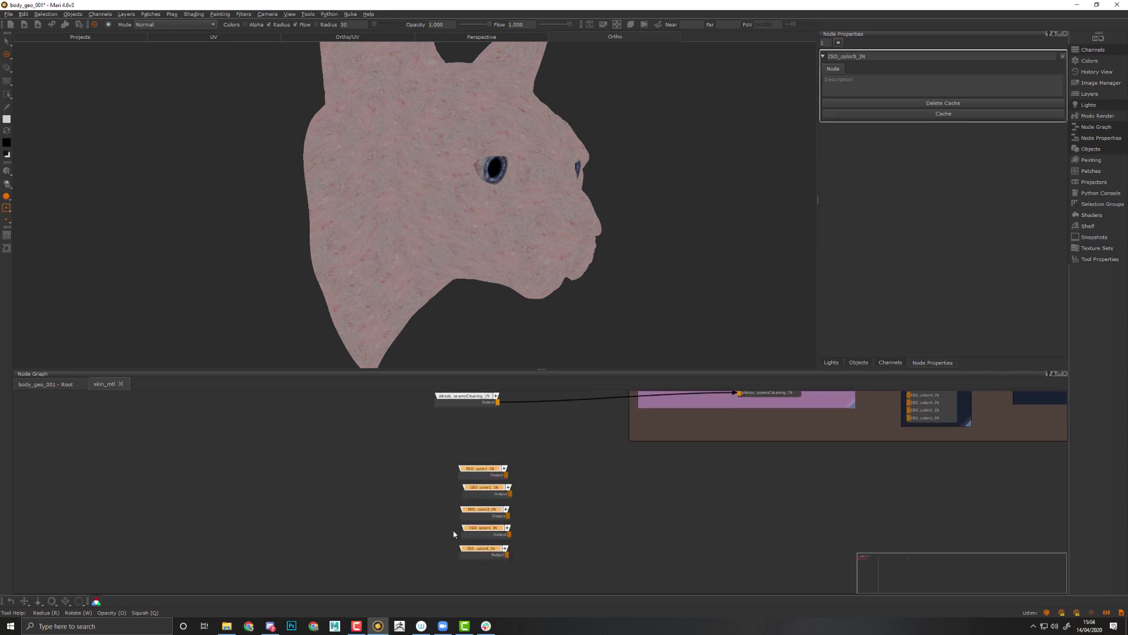
drag(470, 478, 449, 445)
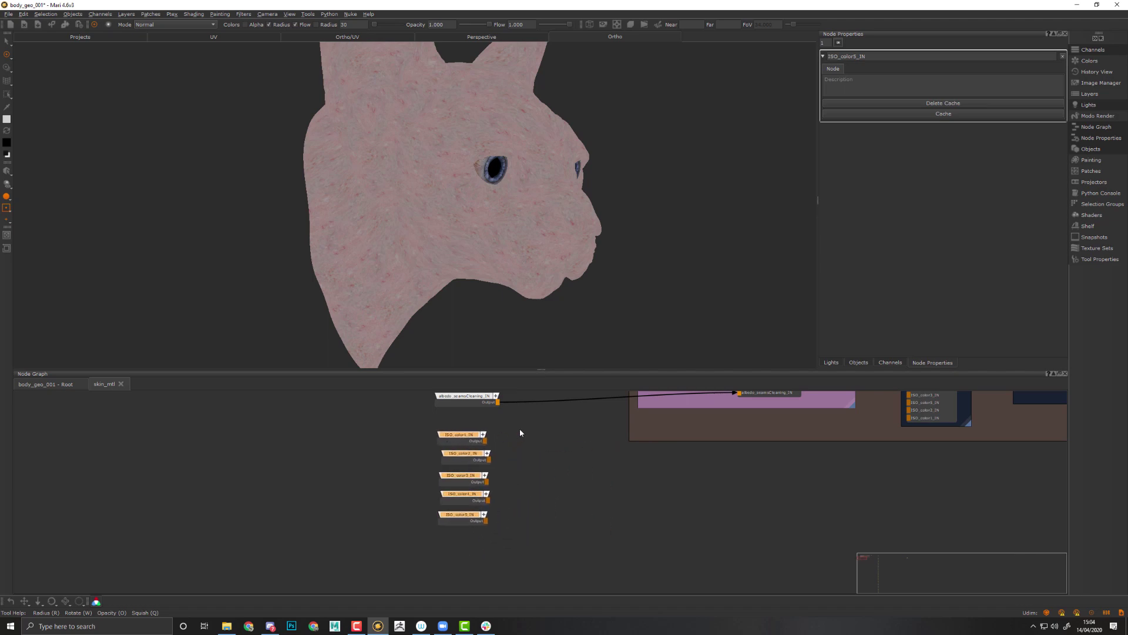
Move the five ISO_color inputs beneath the large albedo backdrop and check skin_mtl's input ports in the root graph
scroll(519, 433, up, 3)
middle_drag(514, 459, 439, 522)
middle_drag(439, 475, 394, 440)
scroll(394, 438, down, 4)
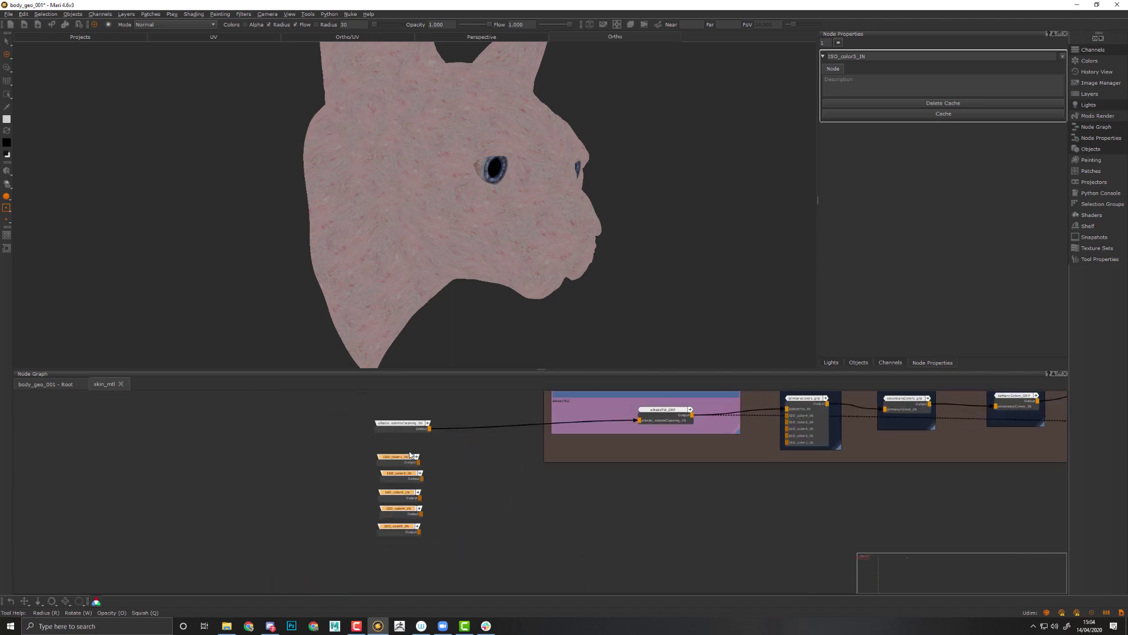
drag(409, 454, 712, 480)
scroll(823, 491, up, 2)
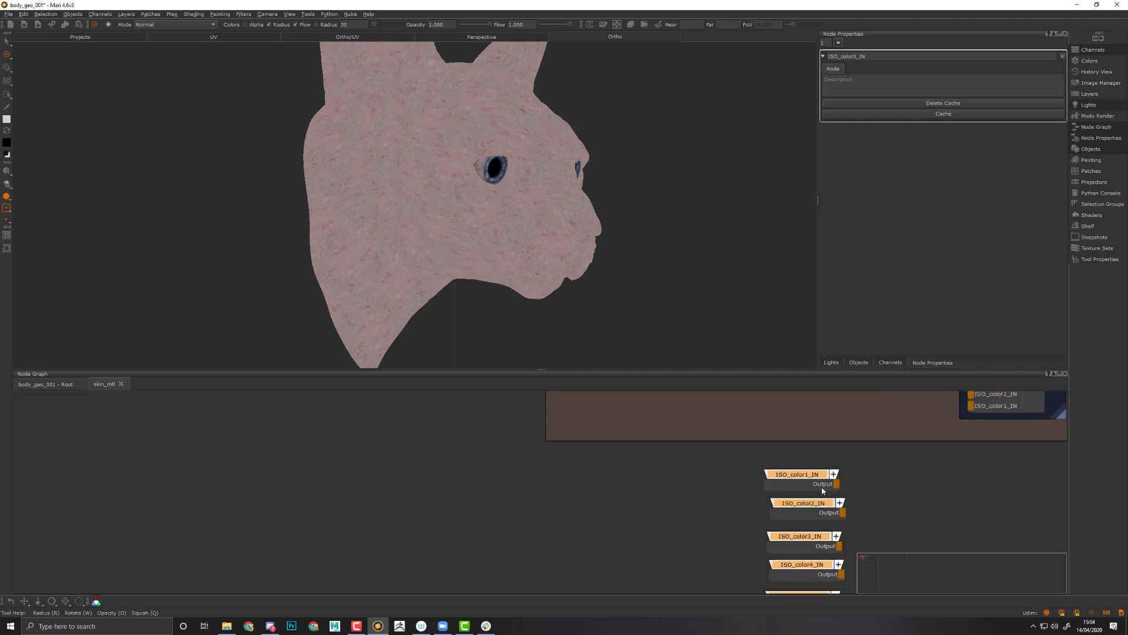
middle_drag(822, 490, 572, 433)
click(57, 382)
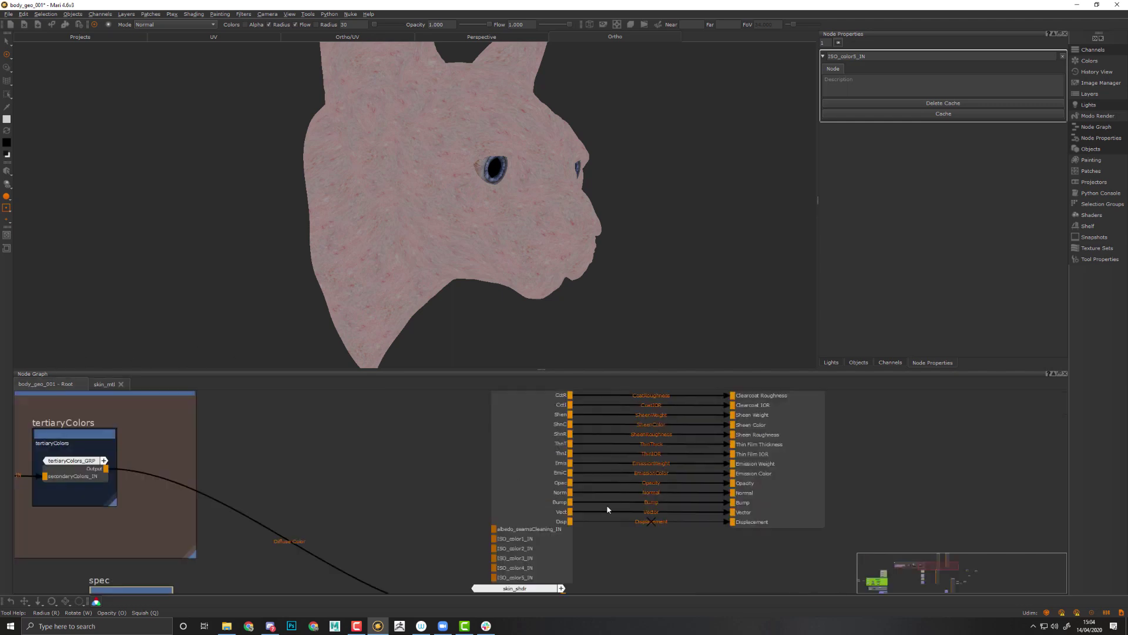
Connect the ISO_color1_IN node inside skin_mtl to the ISO_color1_IN port of primaryColors_grp
click(105, 384)
scroll(579, 495, down, 3)
middle_drag(652, 471, 576, 483)
scroll(574, 487, up, 1)
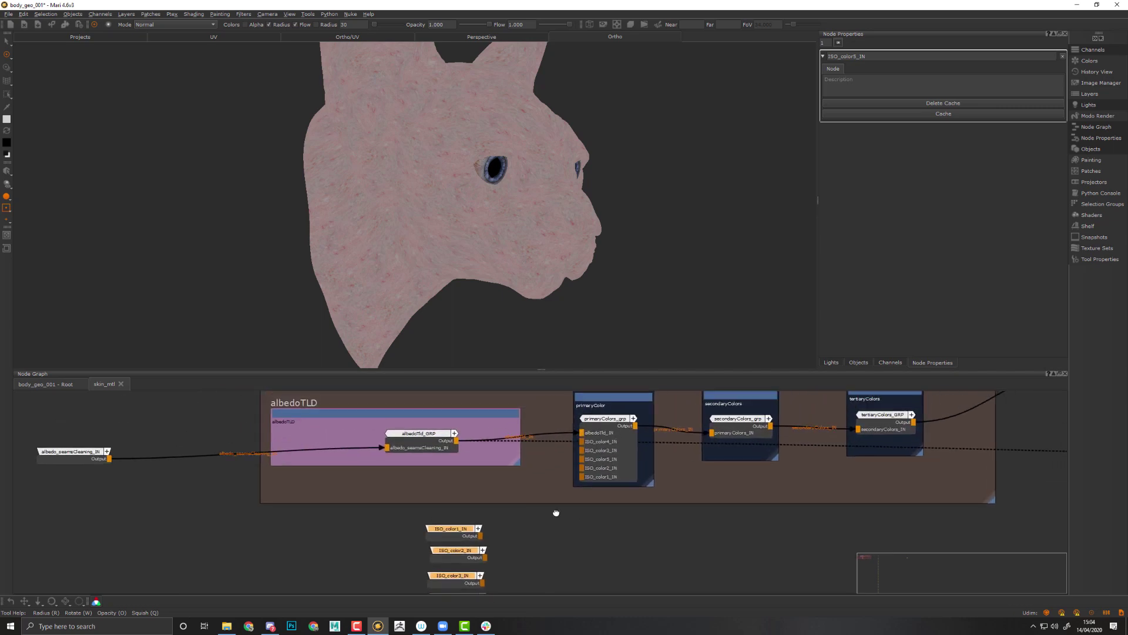
drag(480, 537, 582, 477)
middle_drag(570, 527, 582, 524)
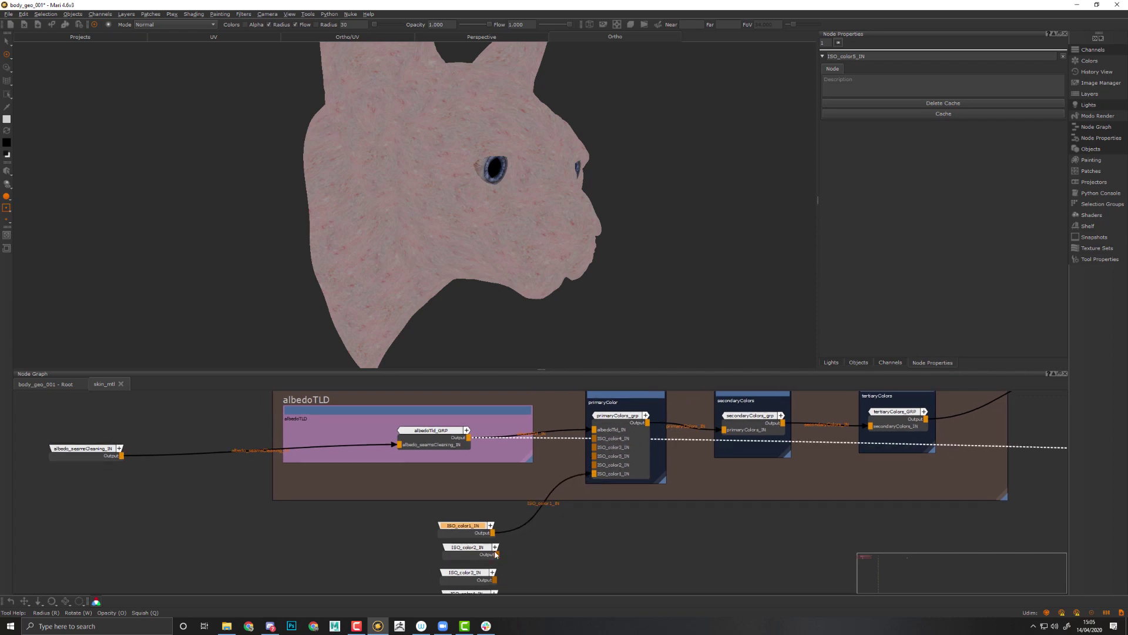
Connect the ISO_color2_IN to ISO_color5_IN nodes to the matching ports of primaryColors_grp
drag(497, 555, 595, 465)
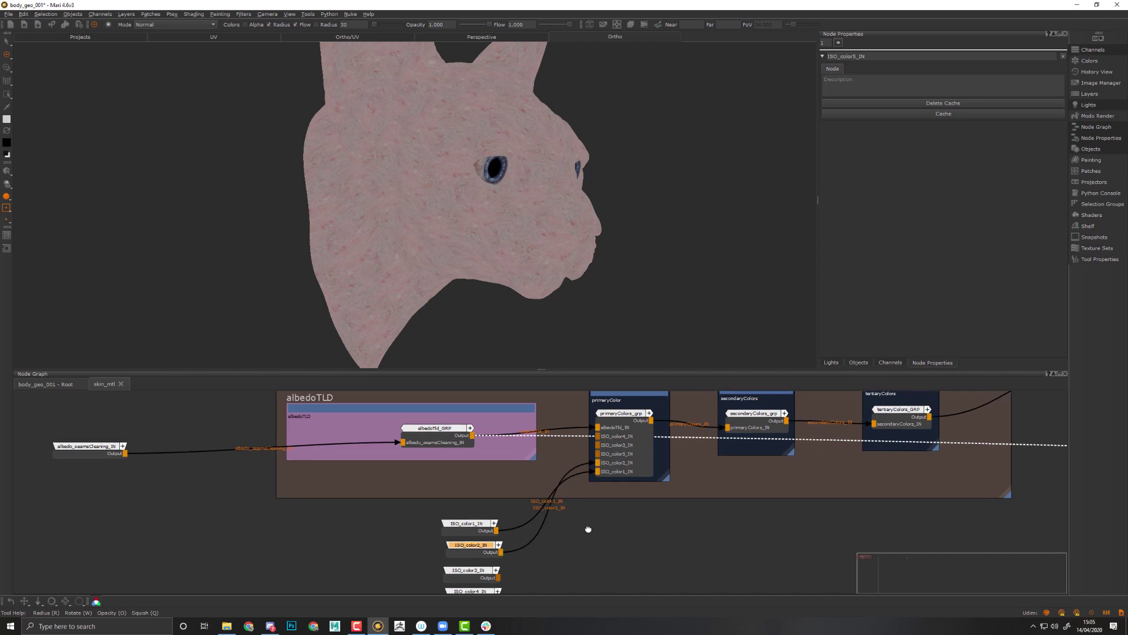
middle_drag(502, 580, 524, 535)
drag(518, 534, 618, 473)
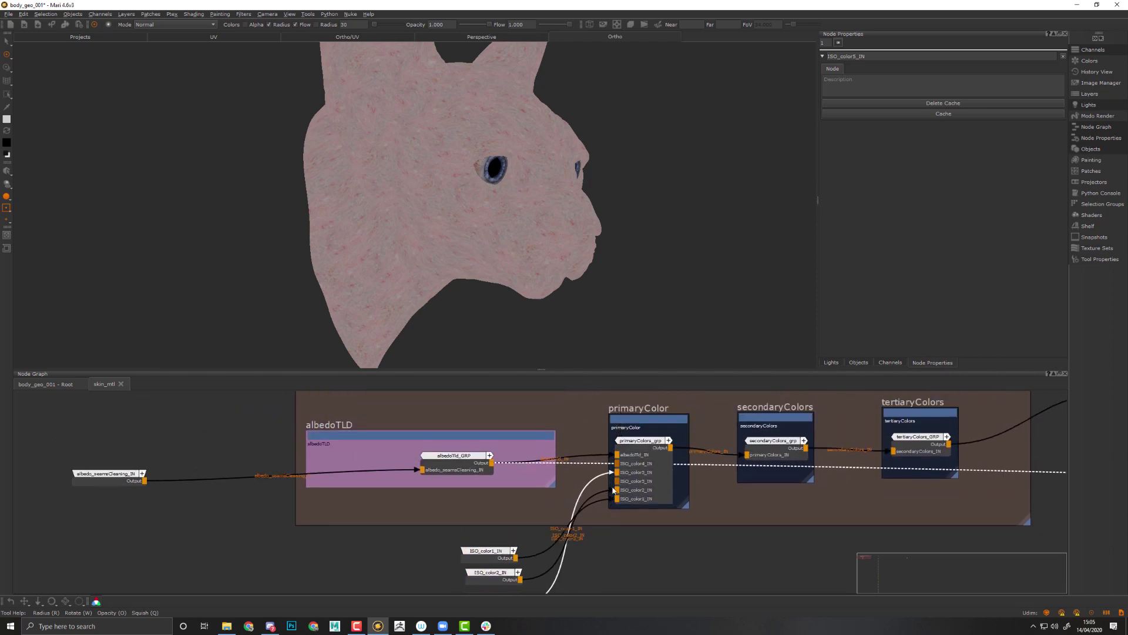
middle_drag(605, 530, 606, 498)
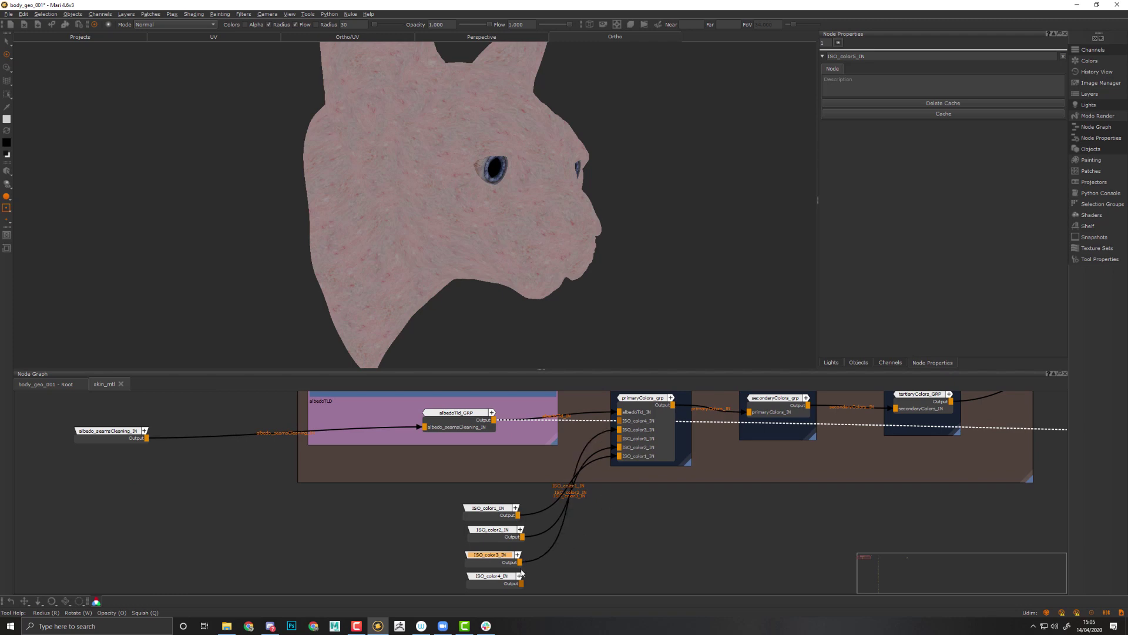
drag(522, 583, 627, 492)
middle_drag(660, 561, 697, 454)
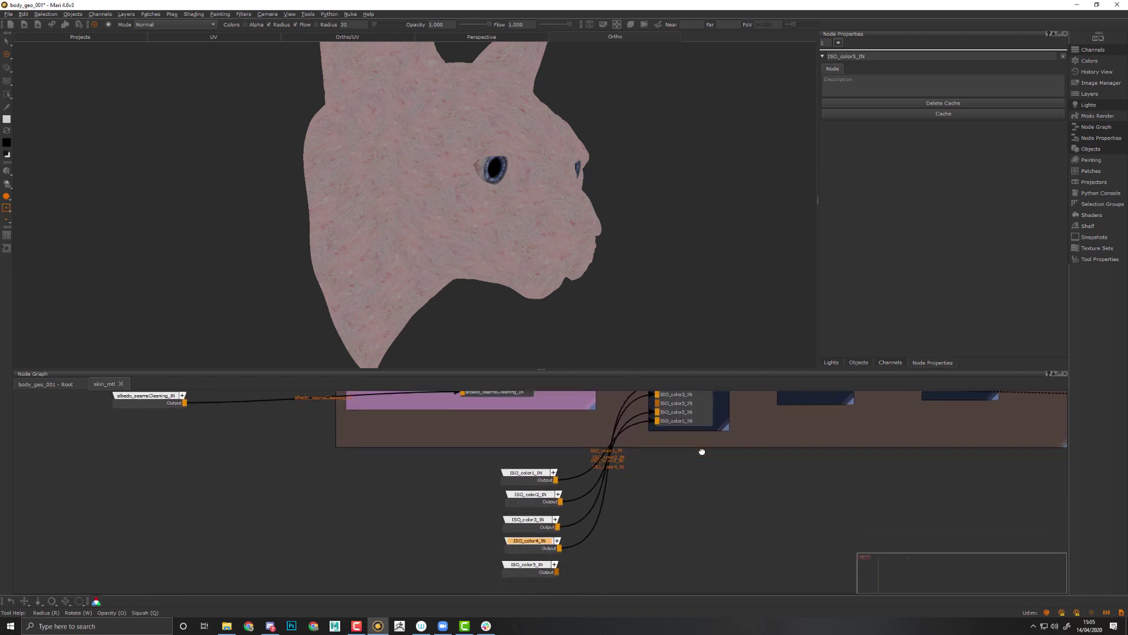
drag(558, 569, 663, 454)
Move the five ISO_color input nodes out to directly beneath albedo_seamsCleaning_IN, in front of the albedo backdrop
scroll(663, 453, down, 3)
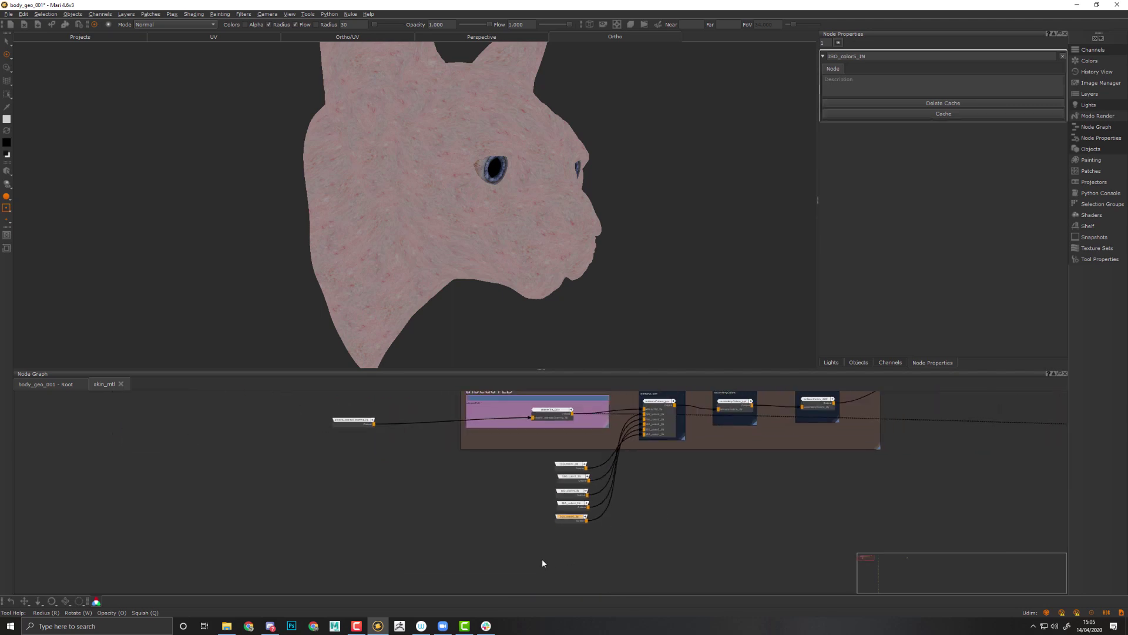
drag(532, 559, 408, 478)
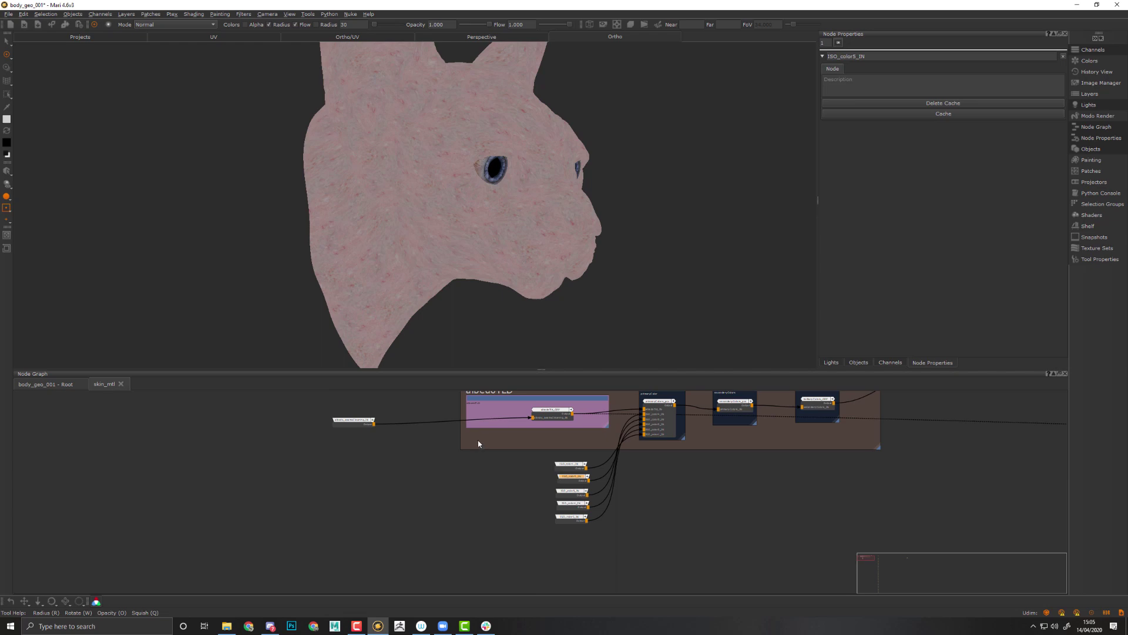
drag(479, 439, 609, 564)
drag(558, 469, 332, 450)
middle_drag(529, 541, 504, 596)
click(235, 436)
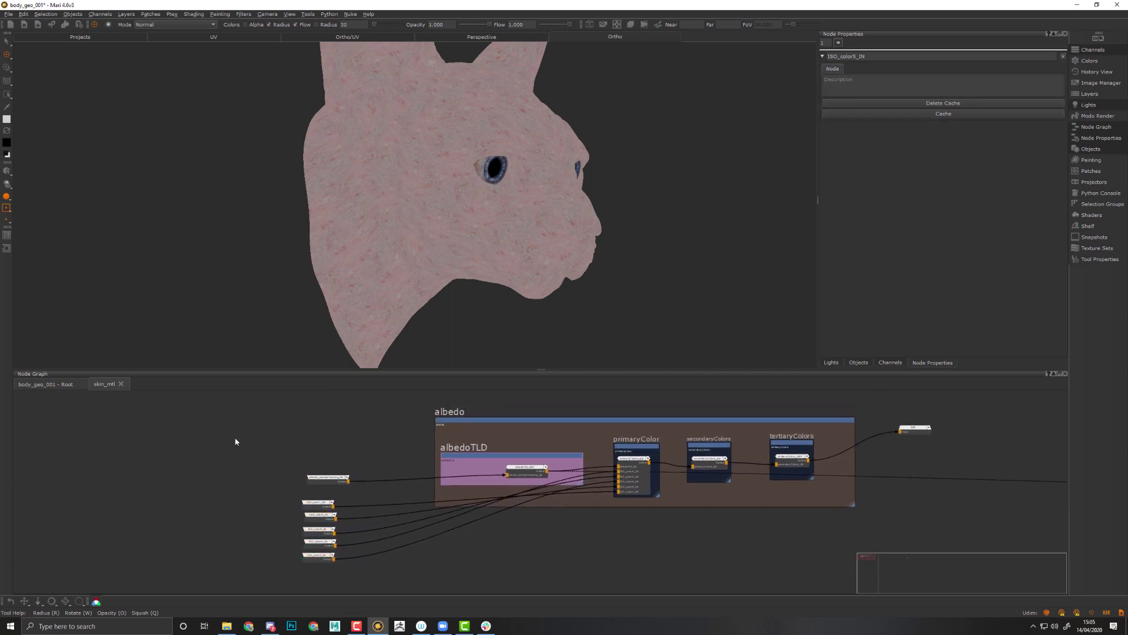
Create a Backdrop around albedo_seamsCleaning_IN and the five ISO_color input nodes
drag(216, 421, 395, 579)
key(Tab)
text(b)
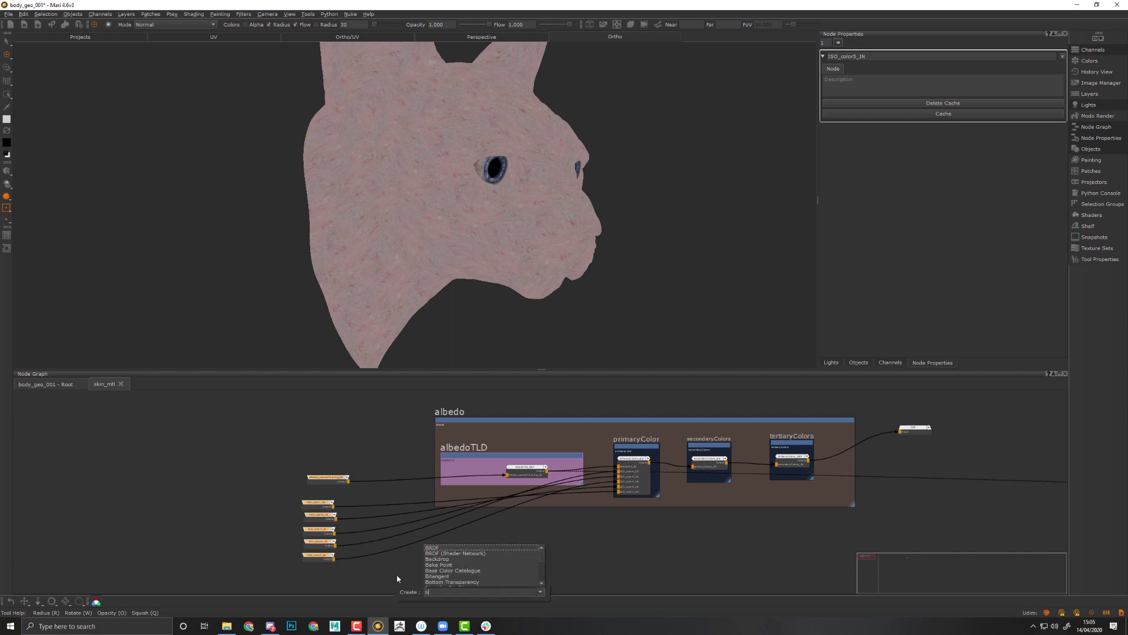
text(ackdrop)
key(Return)
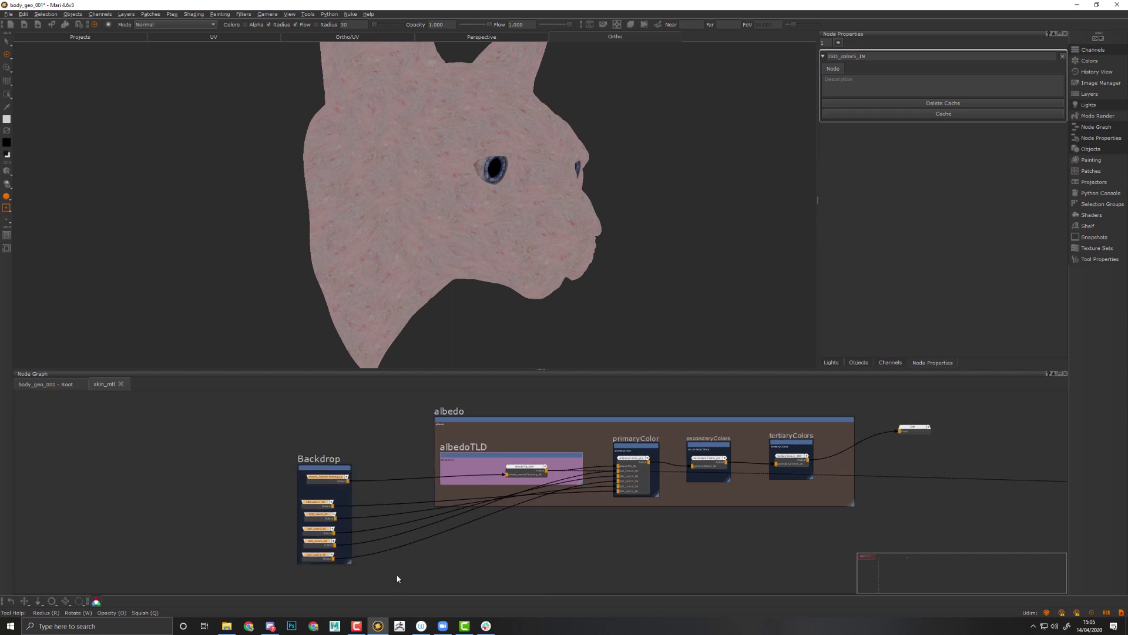
middle_drag(515, 578, 435, 507)
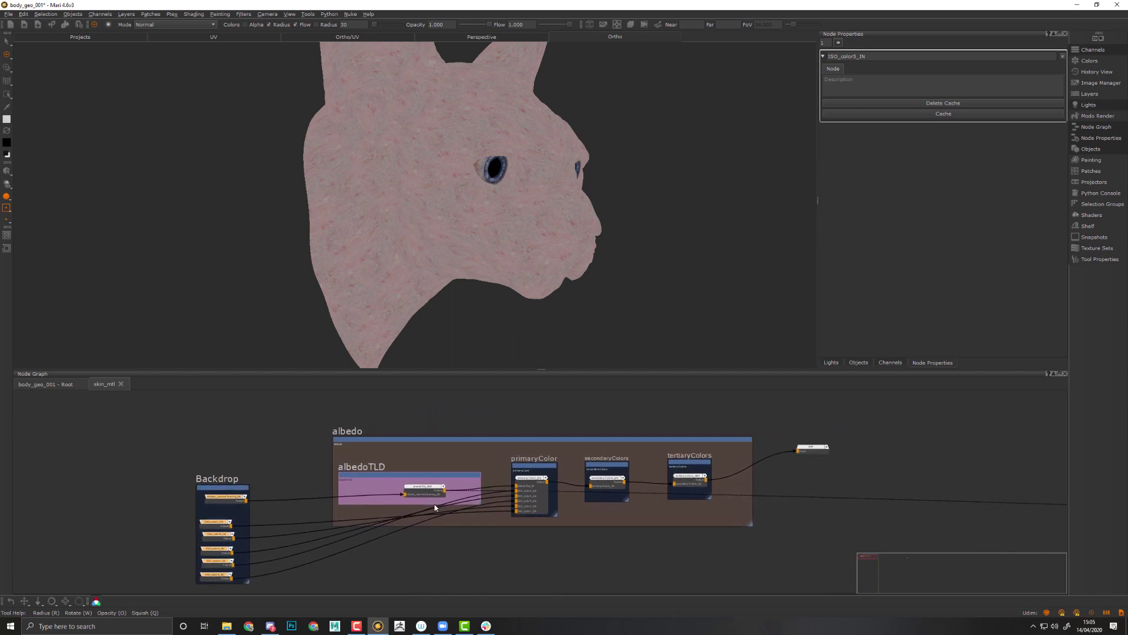
middle_drag(256, 507, 430, 468)
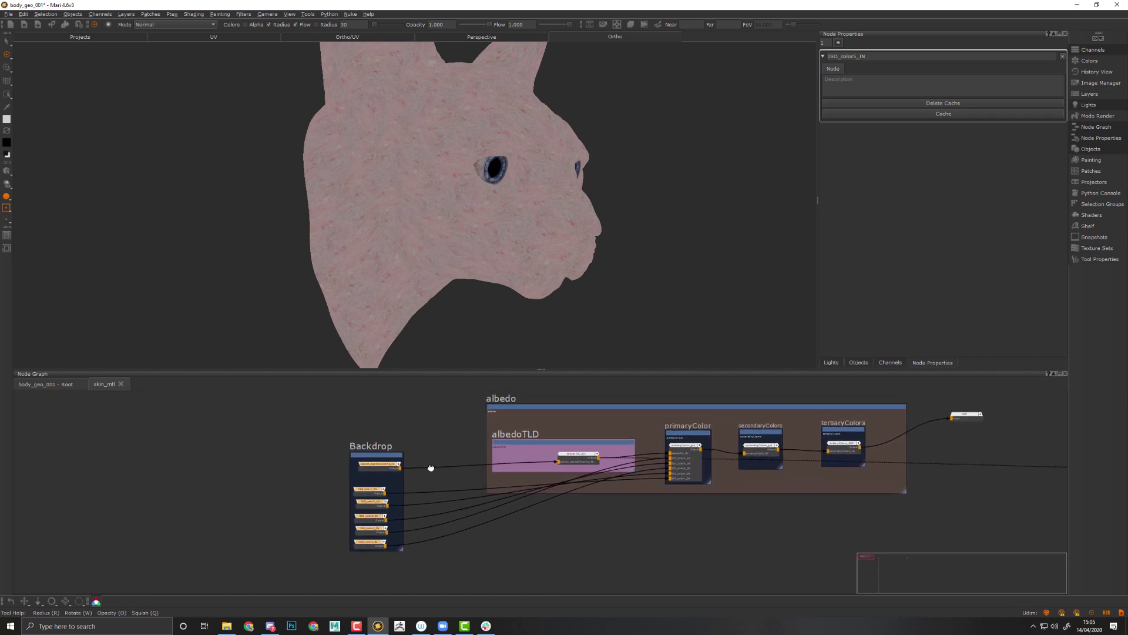
Copy the spec backdrop with its nodes from the root graph and paste it into skin_mtl
click(49, 386)
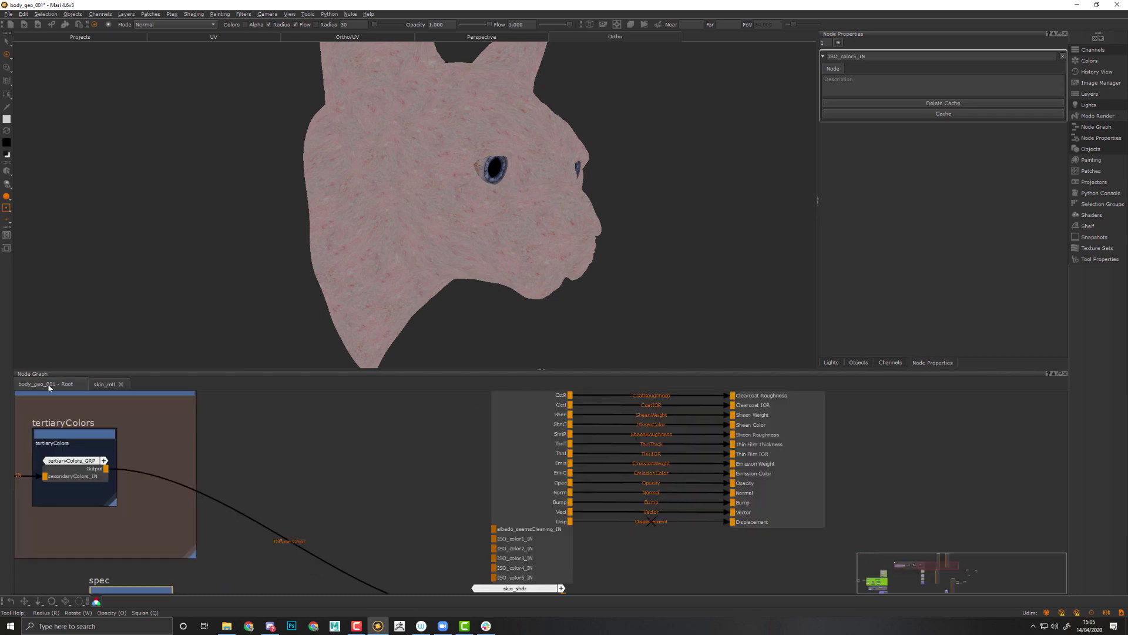
scroll(432, 538, down, 6)
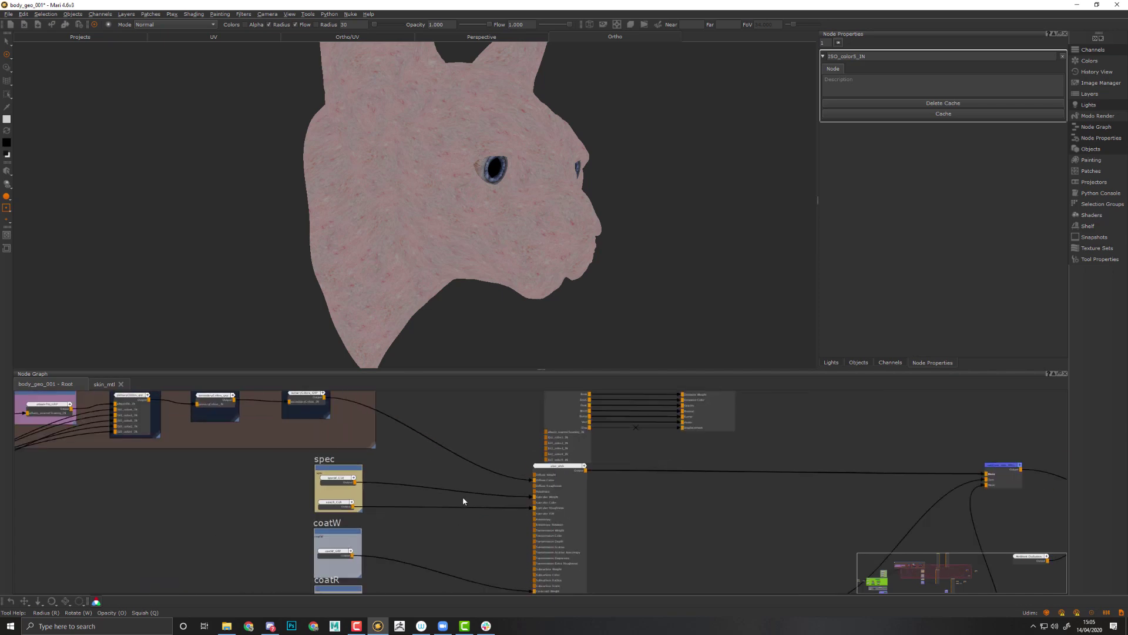
click(556, 495)
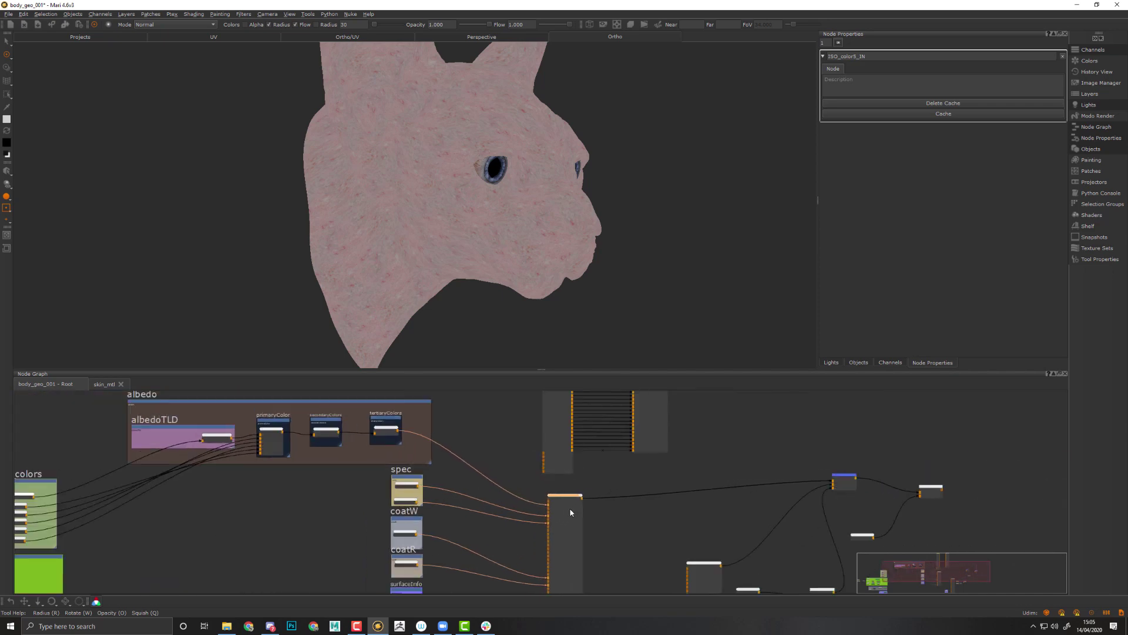
middle_drag(525, 462, 529, 605)
middle_drag(486, 478, 581, 514)
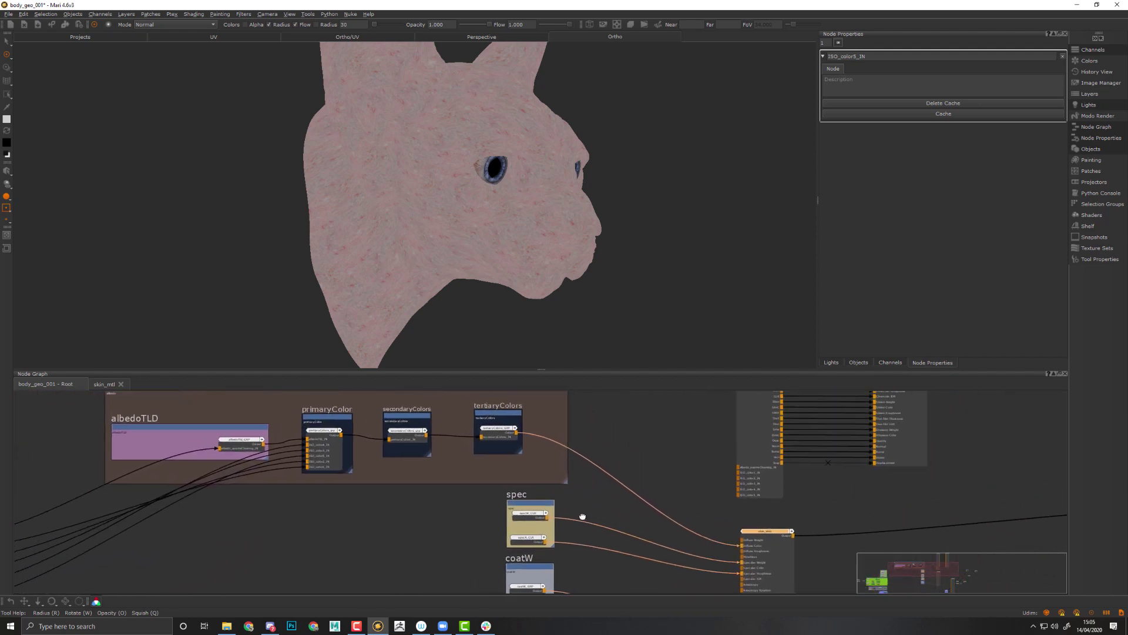
scroll(537, 484, up, 2)
click(531, 504)
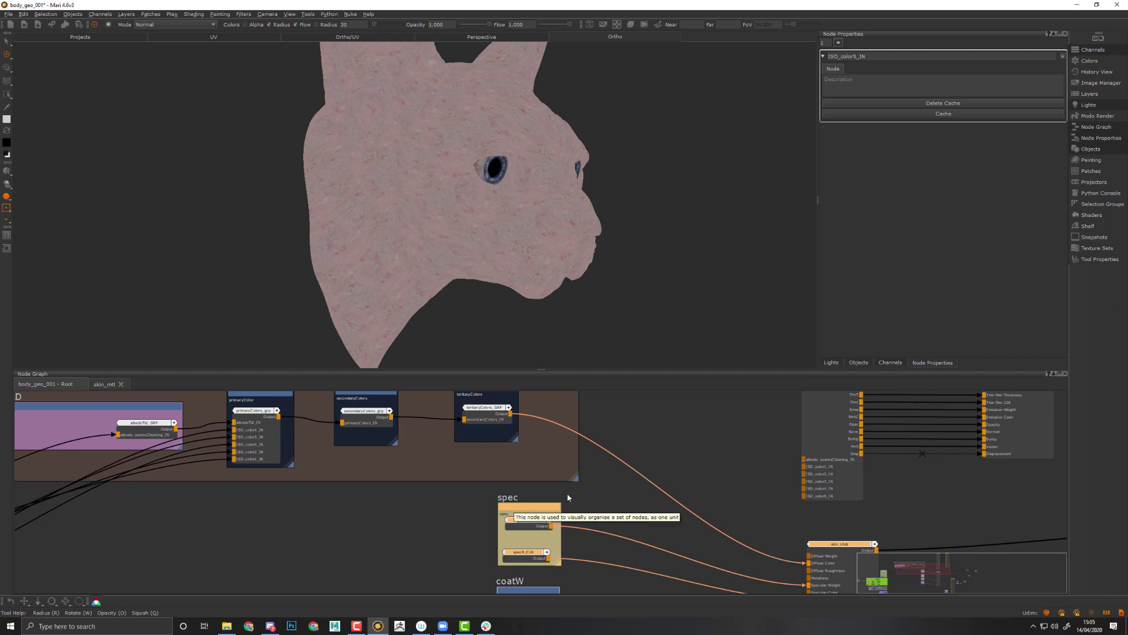
click(103, 384)
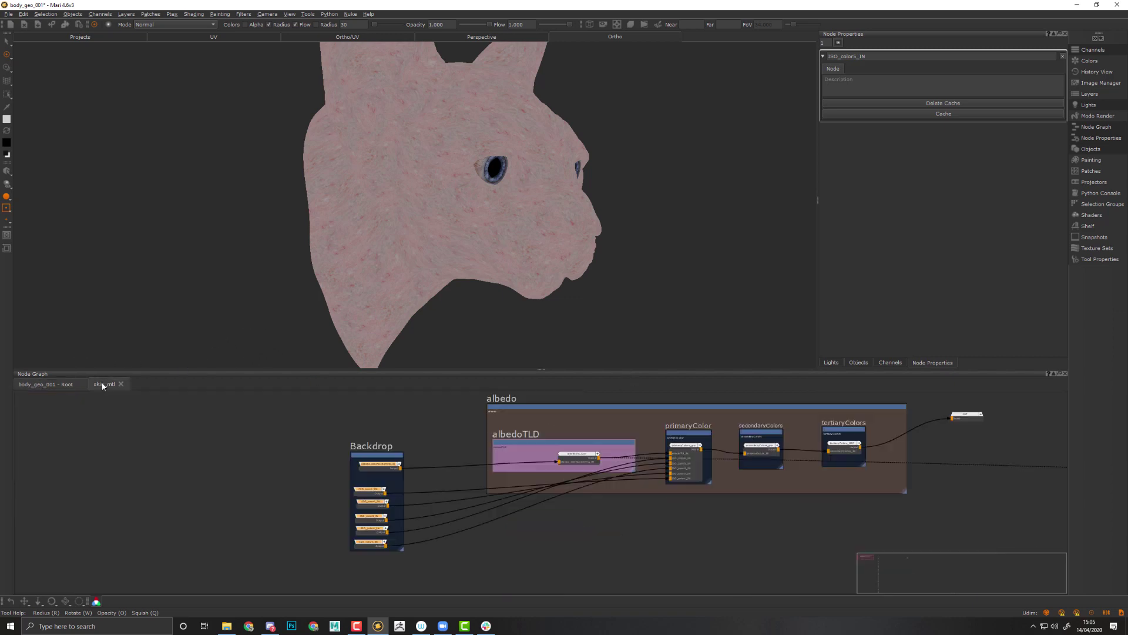
middle_drag(615, 517, 279, 446)
scroll(454, 536, down, 3)
click(432, 530)
key(ctrl+v)
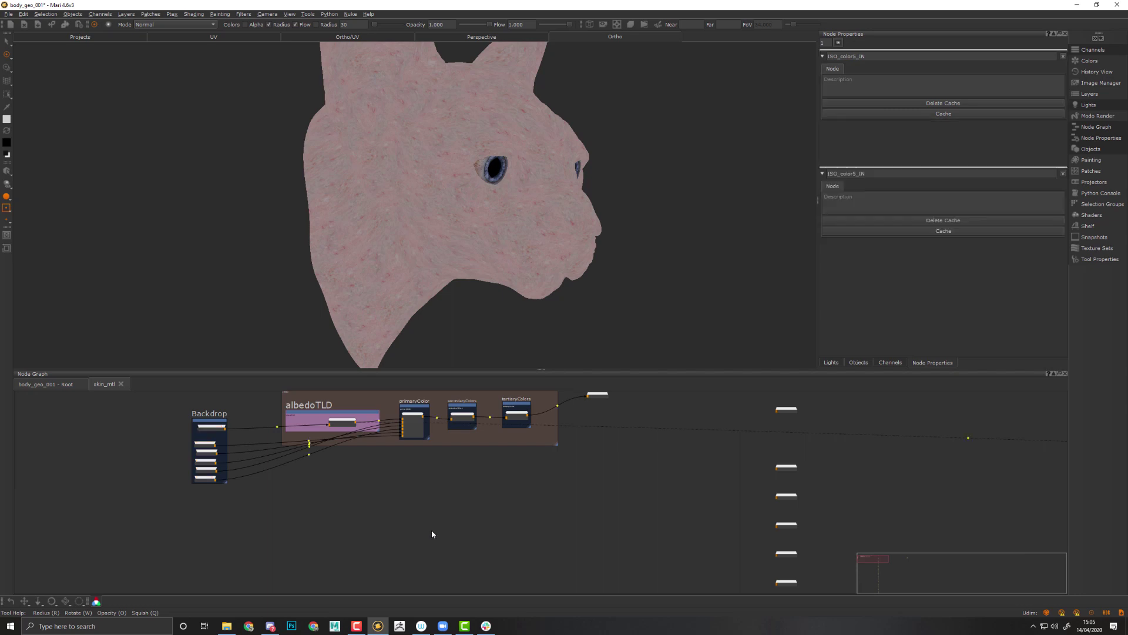
Delete the shader node pasted along with the spec backdrop and shift the backdrop beneath the albedo network
drag(461, 535, 643, 493)
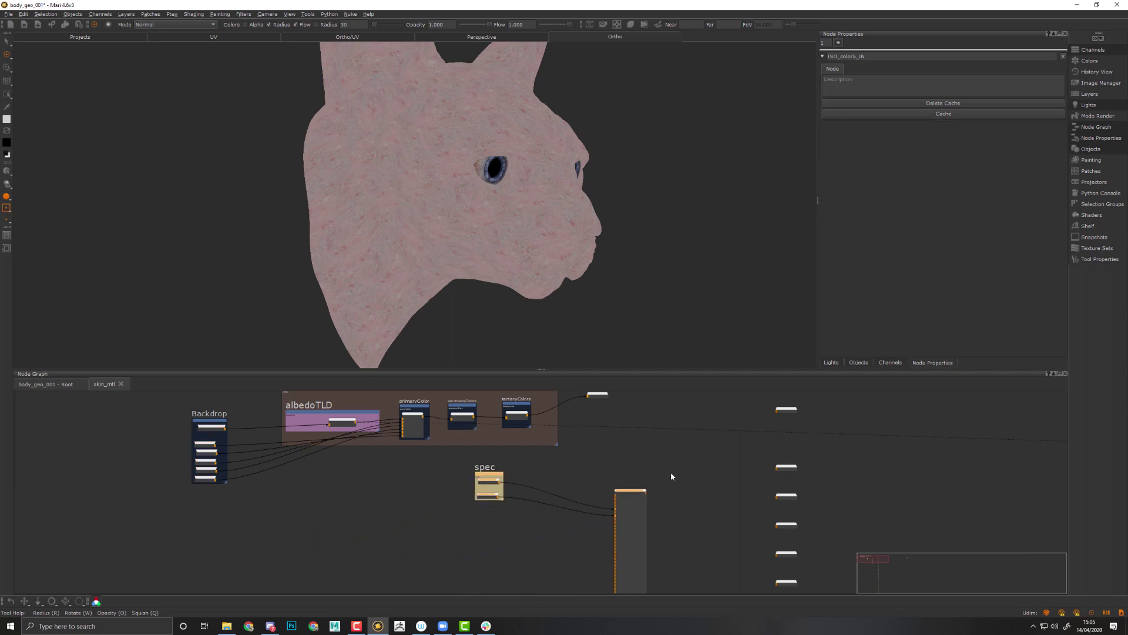
key(Delete)
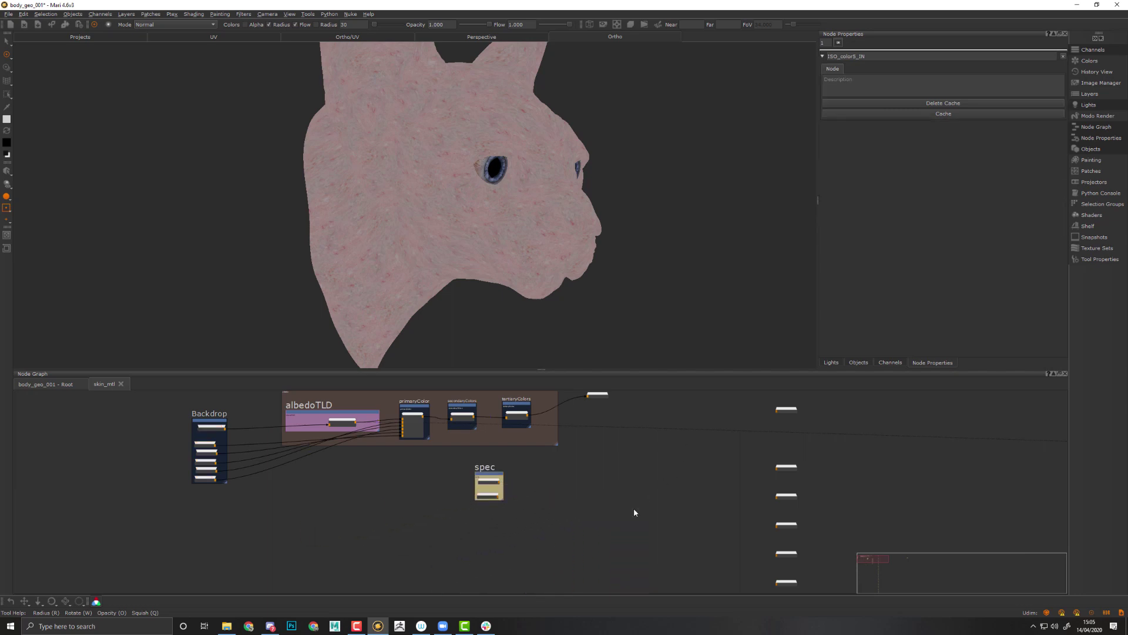
click(489, 476)
drag(488, 476, 533, 477)
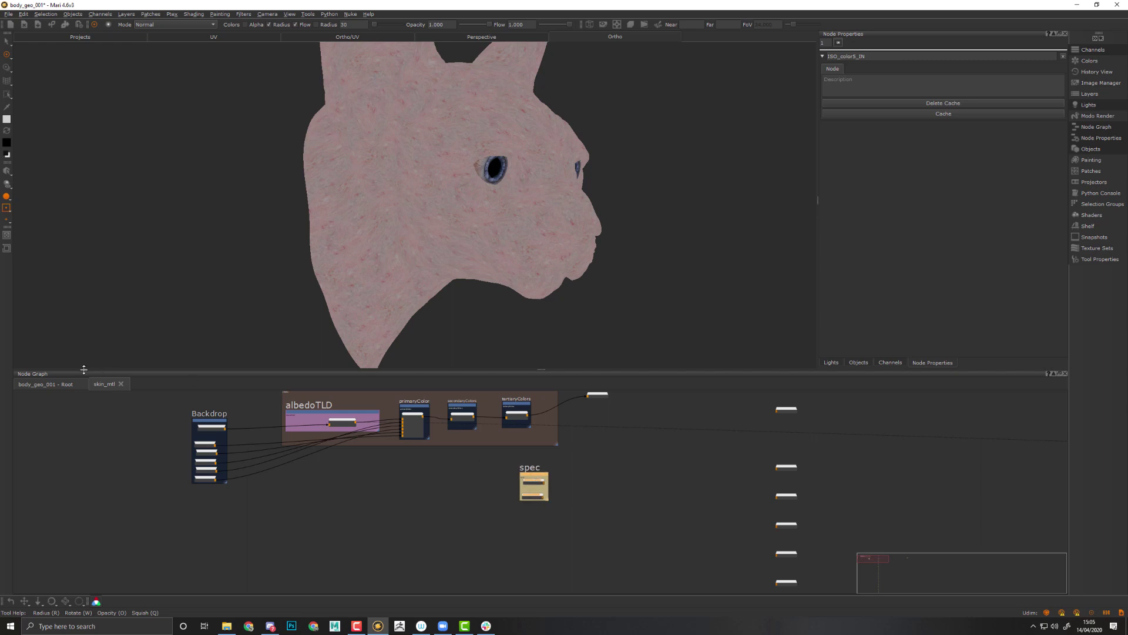
Copy the coatW, coatR and surfaceInfo backdrops from the root graph and paste them into skin_mtl
click(30, 386)
middle_drag(632, 559, 621, 449)
scroll(575, 556, down, 3)
middle_drag(574, 557, 555, 411)
scroll(518, 558, down, 1)
scroll(517, 558, down, 1)
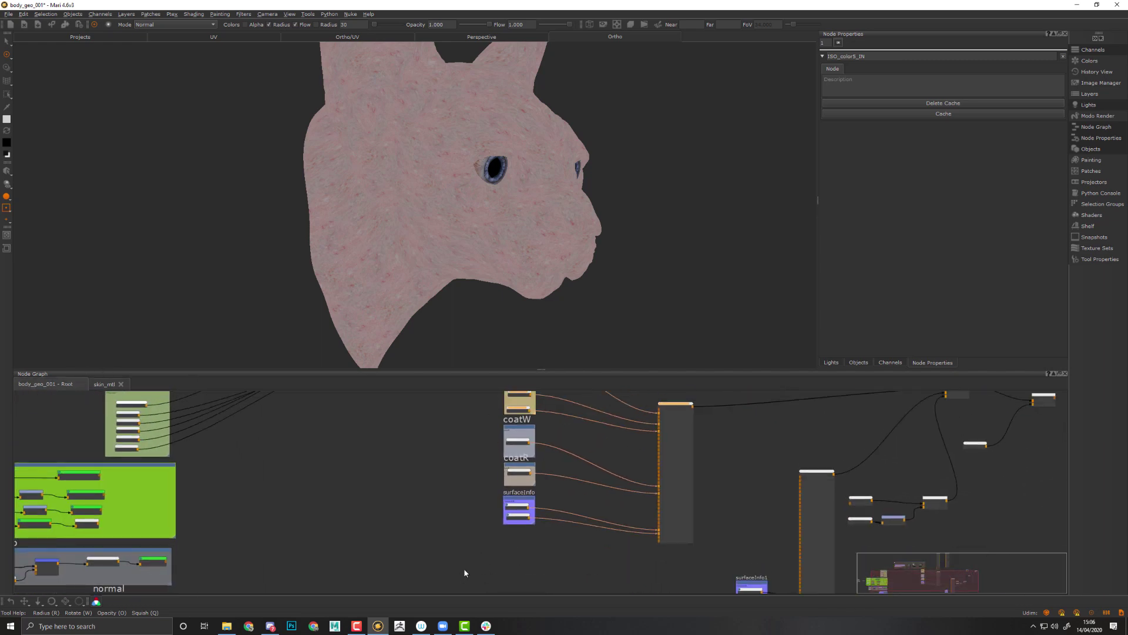
drag(462, 571, 556, 418)
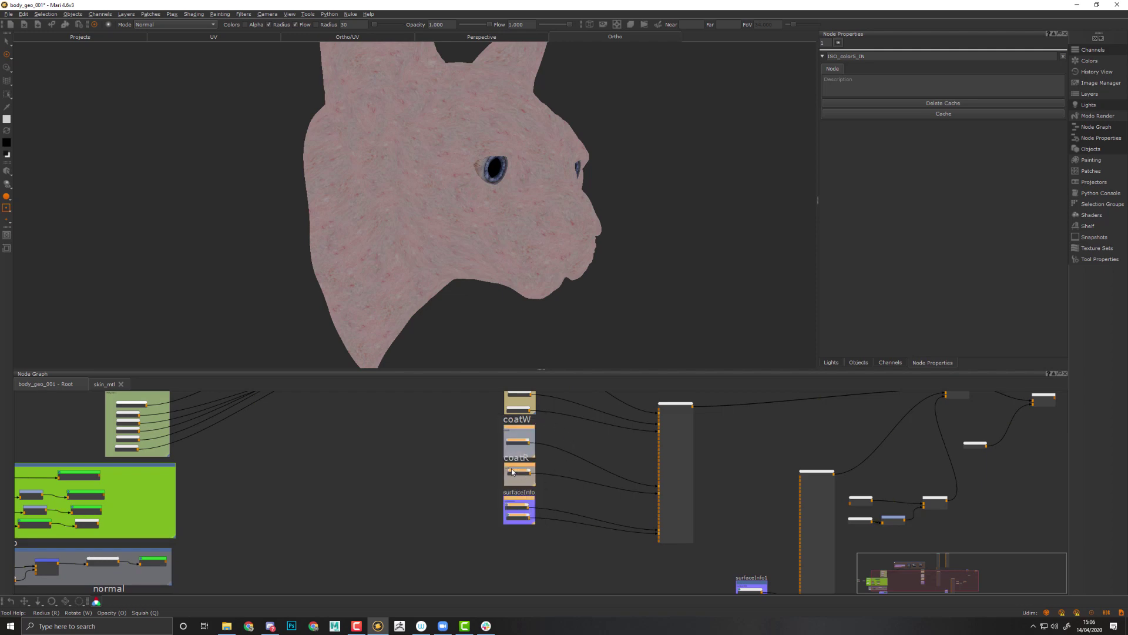
click(519, 422)
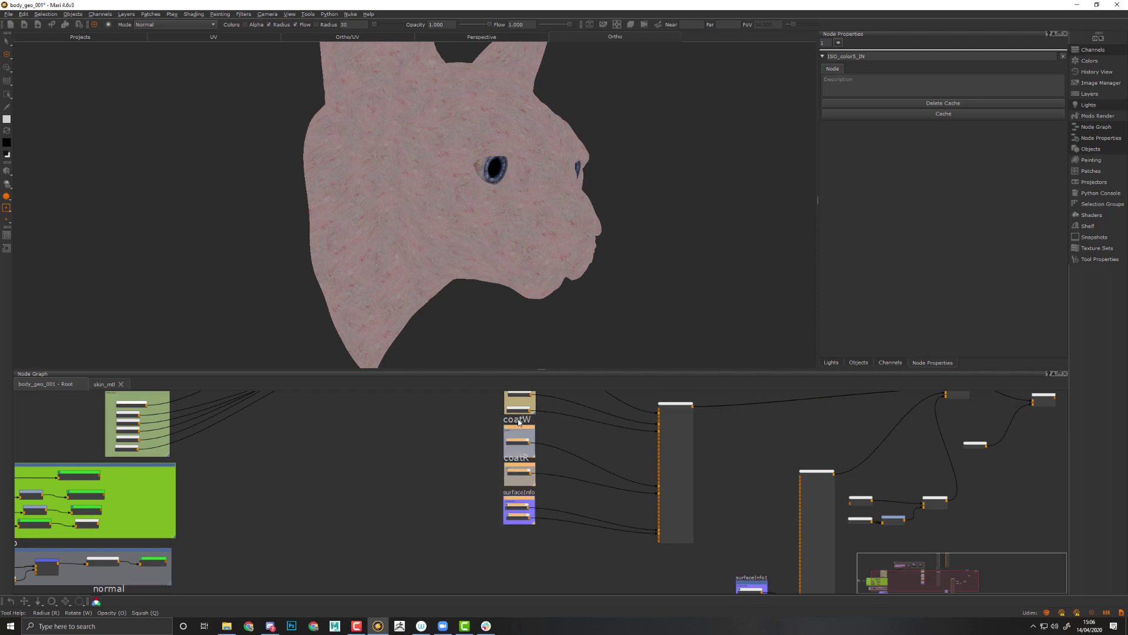
click(112, 382)
middle_drag(477, 516, 443, 443)
key(ctrl+v)
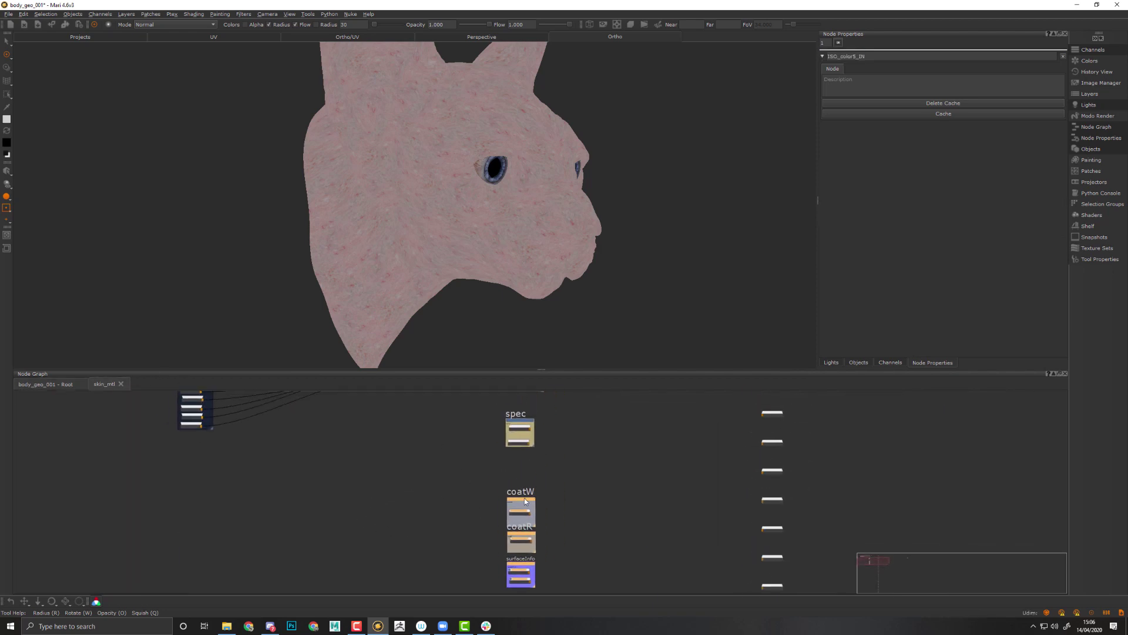
Position the pasted coatW, coatR and surfaceInfo backdrops in a column just below the spec backdrop
drag(523, 504, 472, 602)
drag(516, 497, 475, 593)
drag(516, 501, 513, 466)
middle_drag(577, 431, 568, 500)
scroll(574, 496, up, 4)
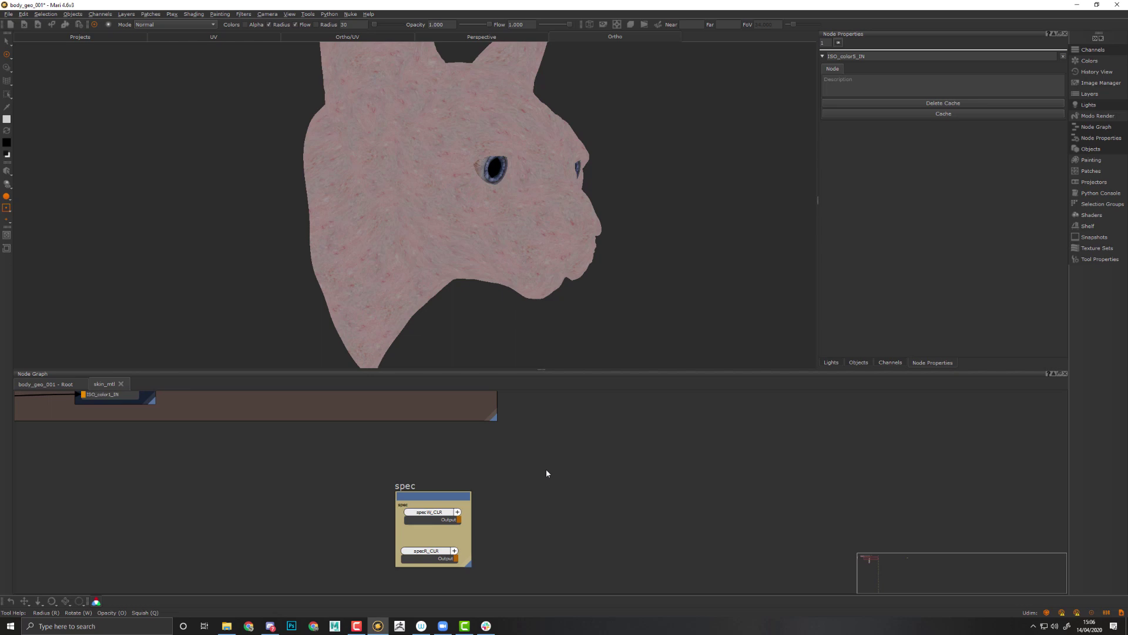
key(Tab)
key(Escape)
key(Escape)
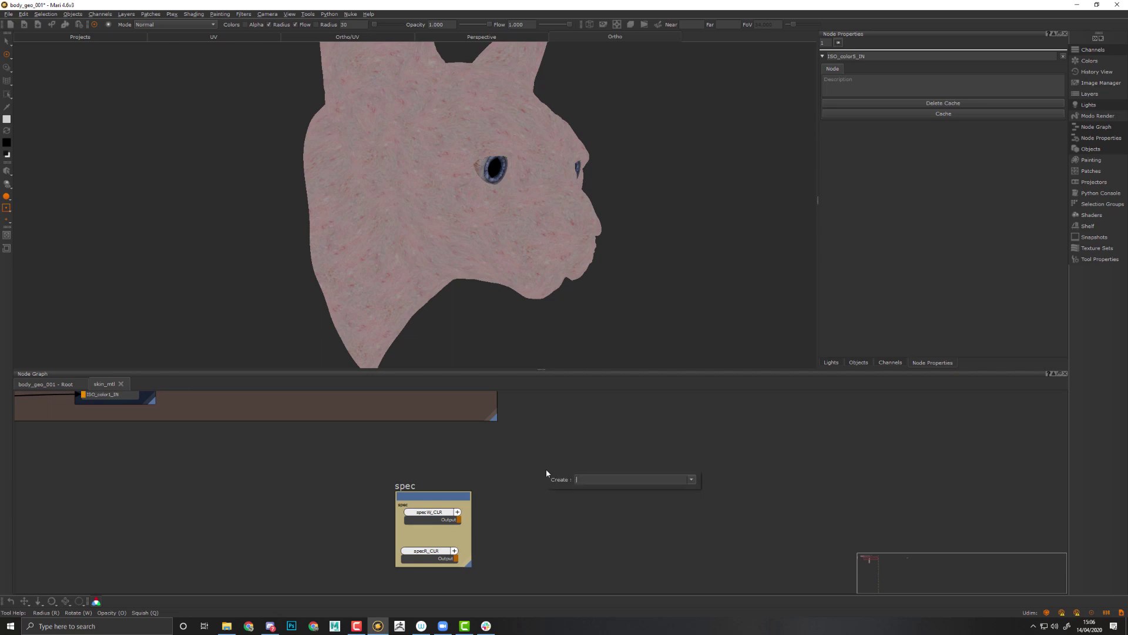
Search the node graph for "spe" and jump to the SpcW output node
key(j)
text(spe)
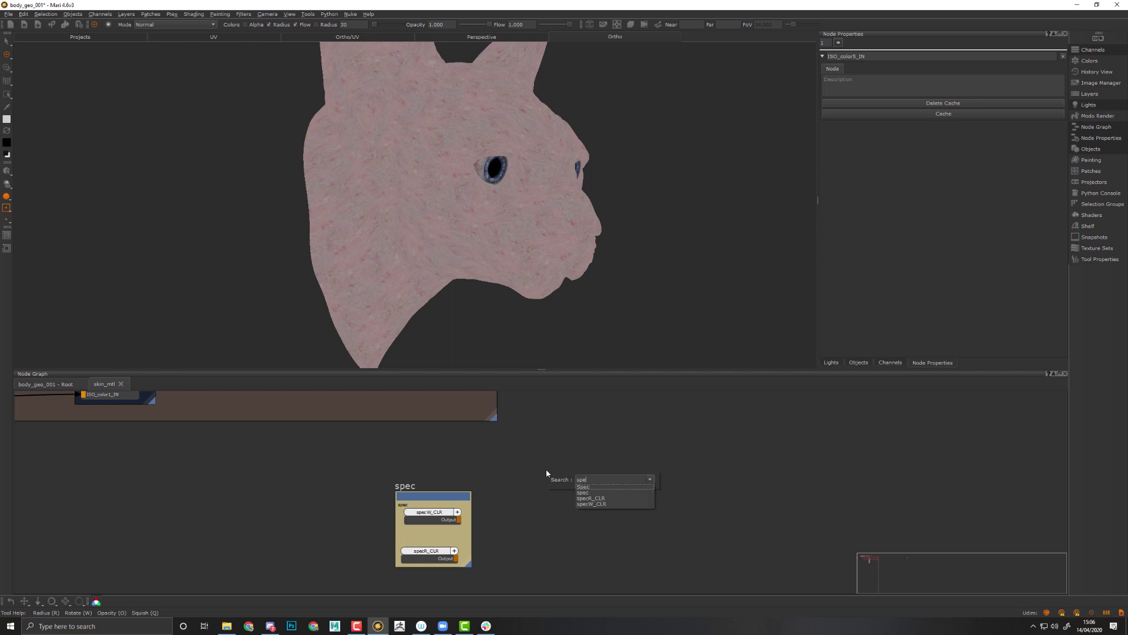
key(Down)
key(Down)
key(Down)
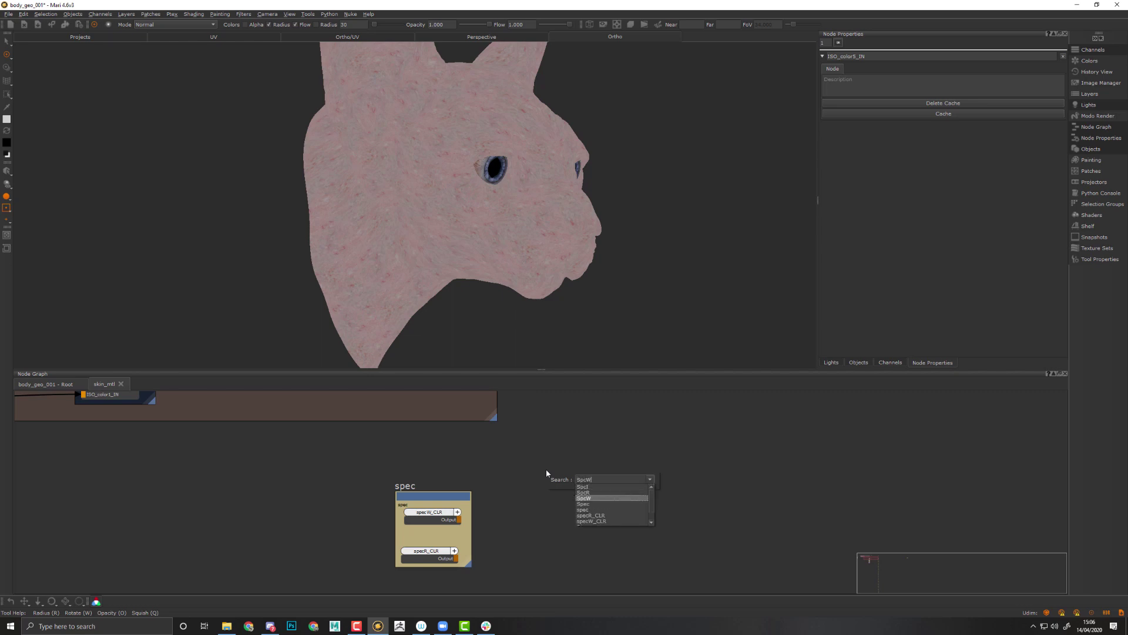
key(Return)
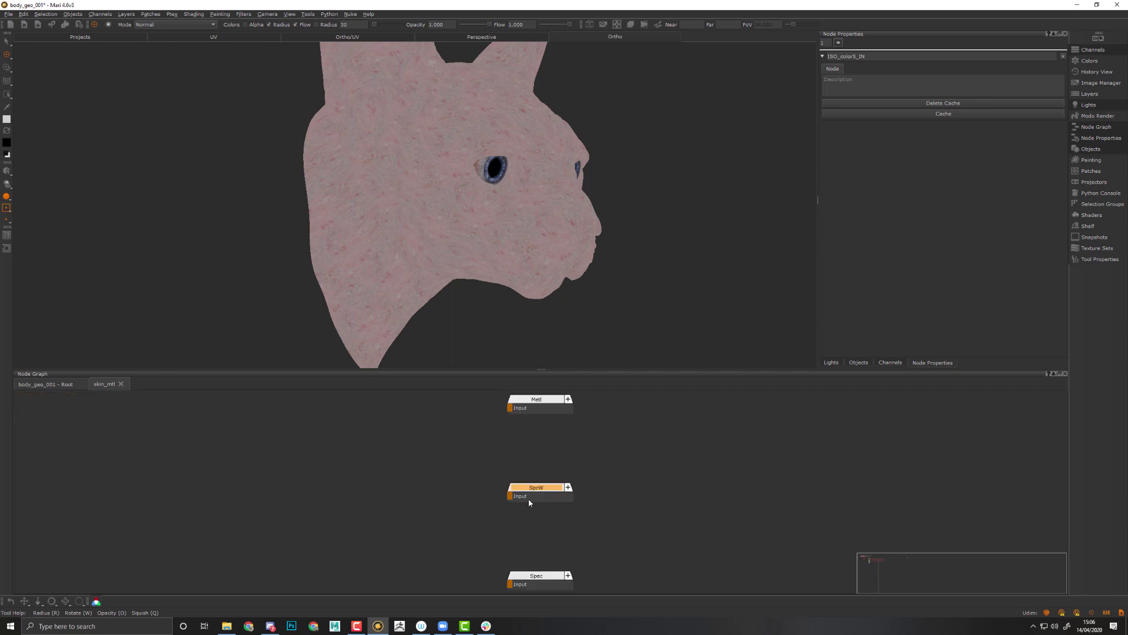
Place the SpcW node beside the spec backdrop and connect specW_CLR's output to its input
scroll(528, 499, down, 5)
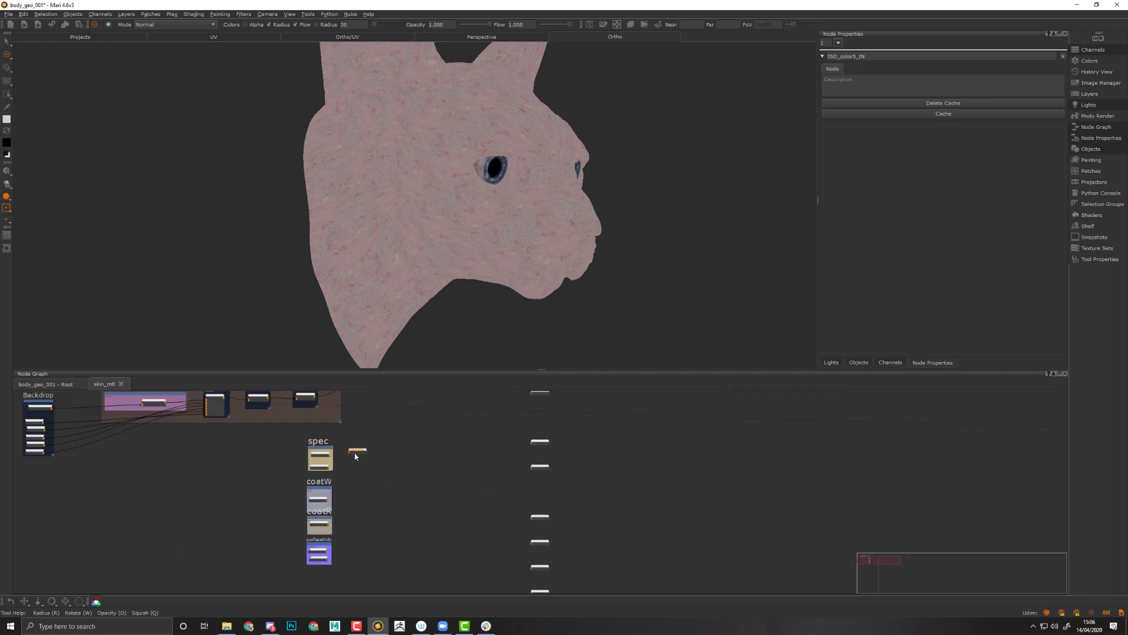
scroll(355, 456, up, 5)
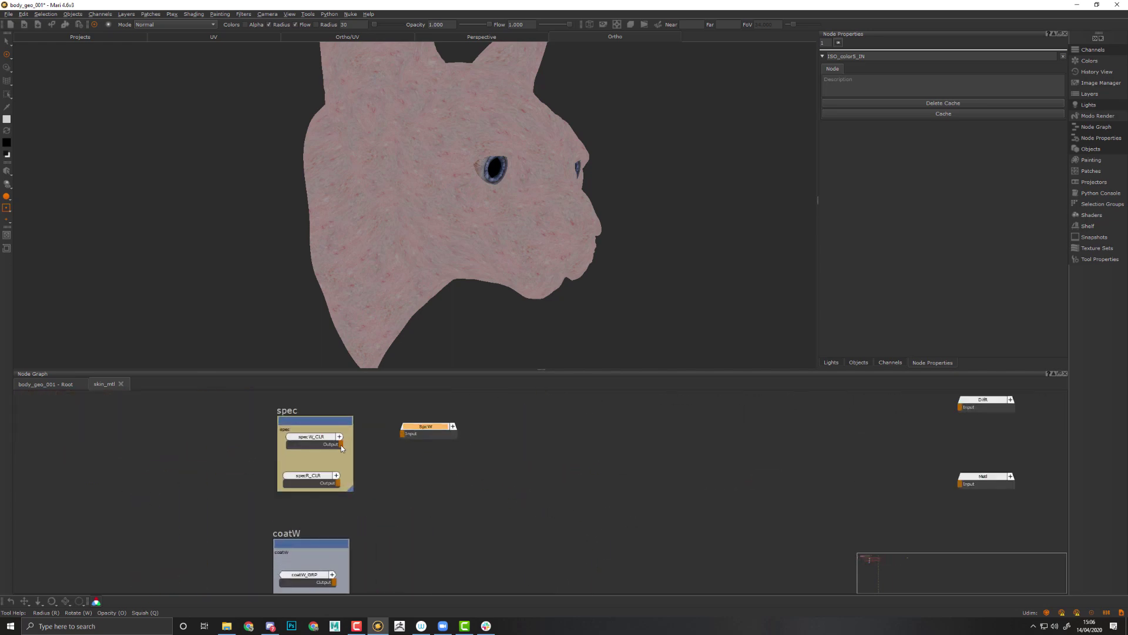
drag(341, 445, 404, 435)
key(Tab)
text(s)
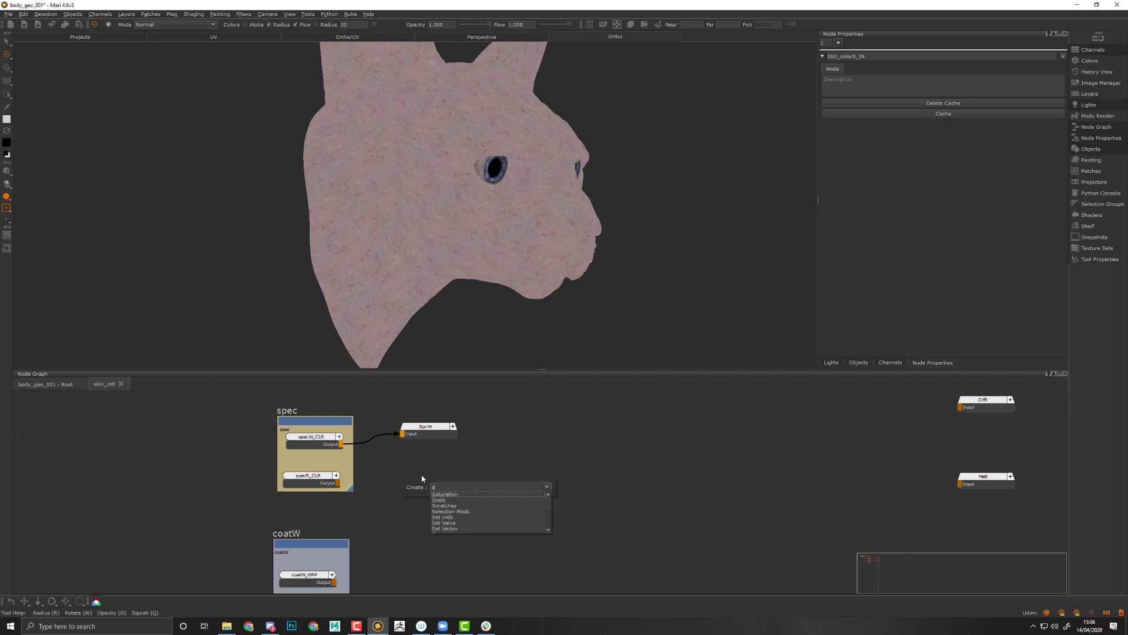
text(p)
key(Escape)
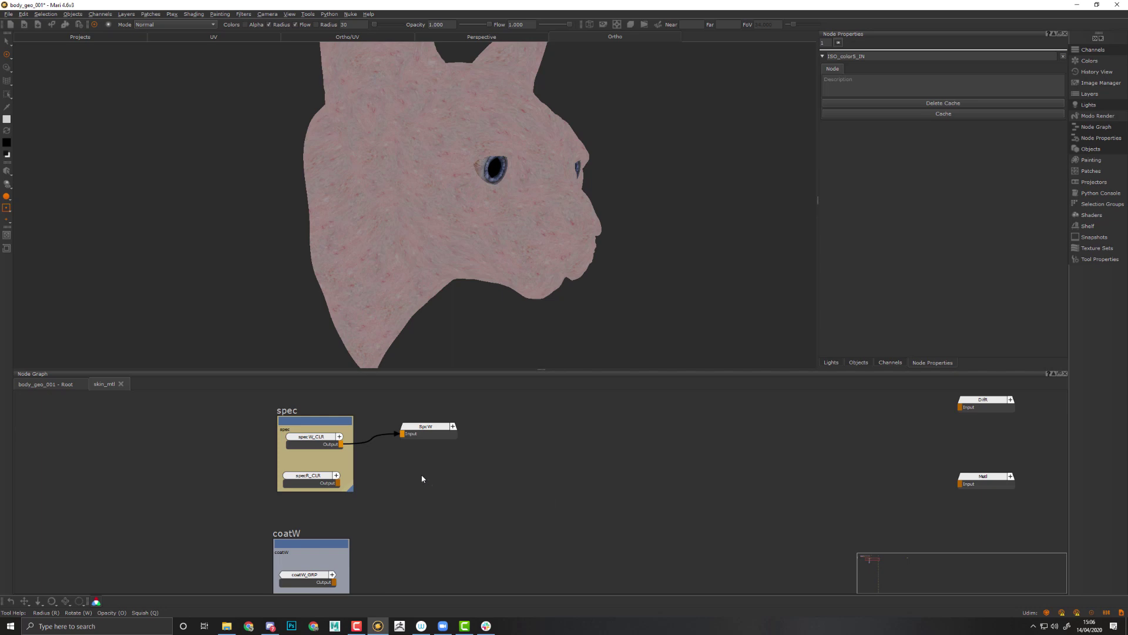
Find the SpcR output node, place it below SpcW beside the spec backdrop, and connect specR_CLR's output to it
key(ctrl+f)
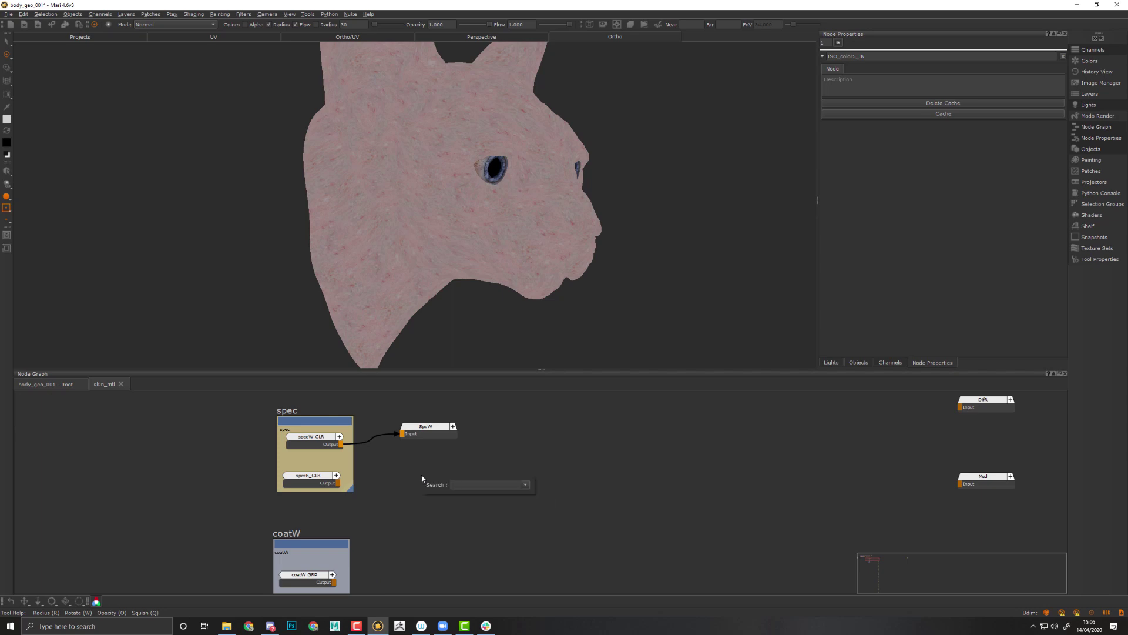
text(sp)
key(Return)
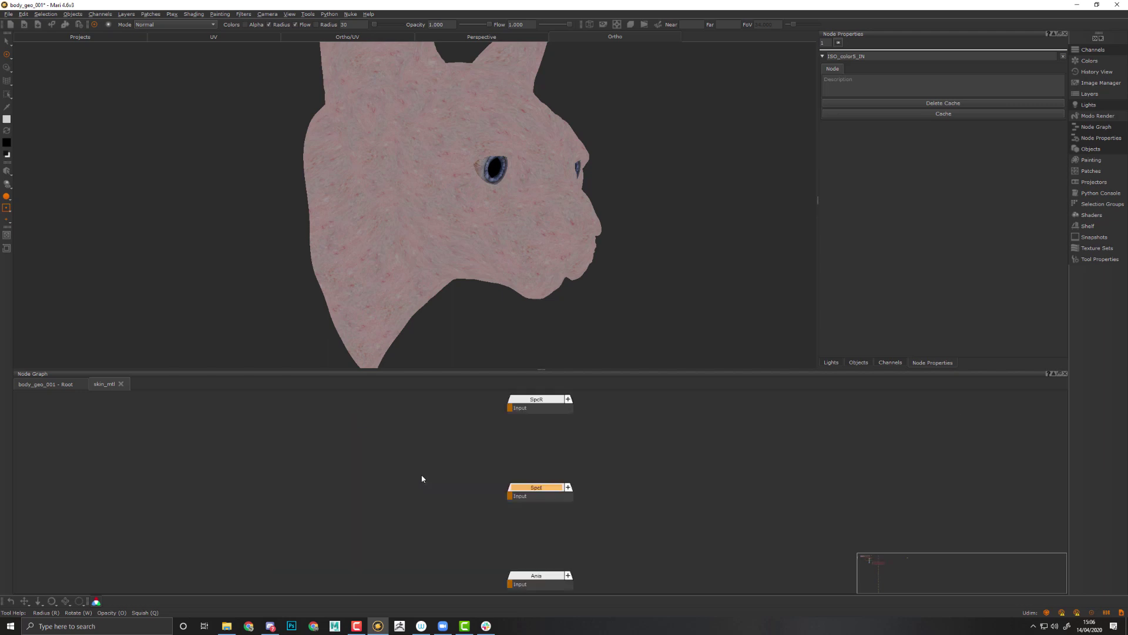
middle_drag(525, 411, 595, 473)
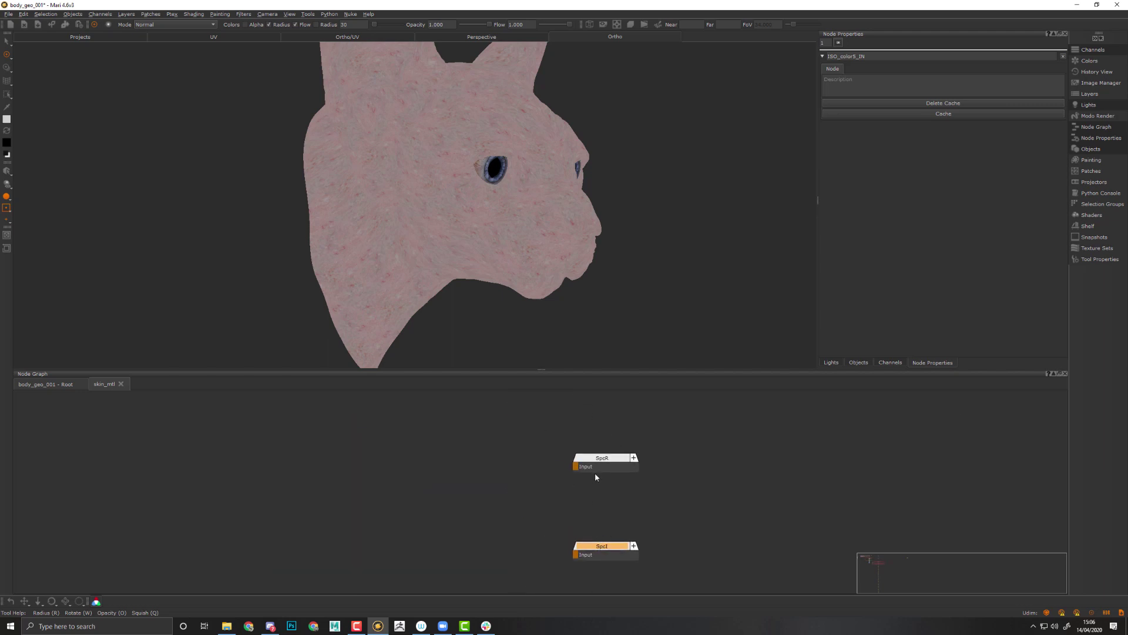
drag(600, 464, 292, 484)
scroll(602, 463, down, 3)
middle_drag(314, 502, 393, 516)
scroll(355, 477, up, 3)
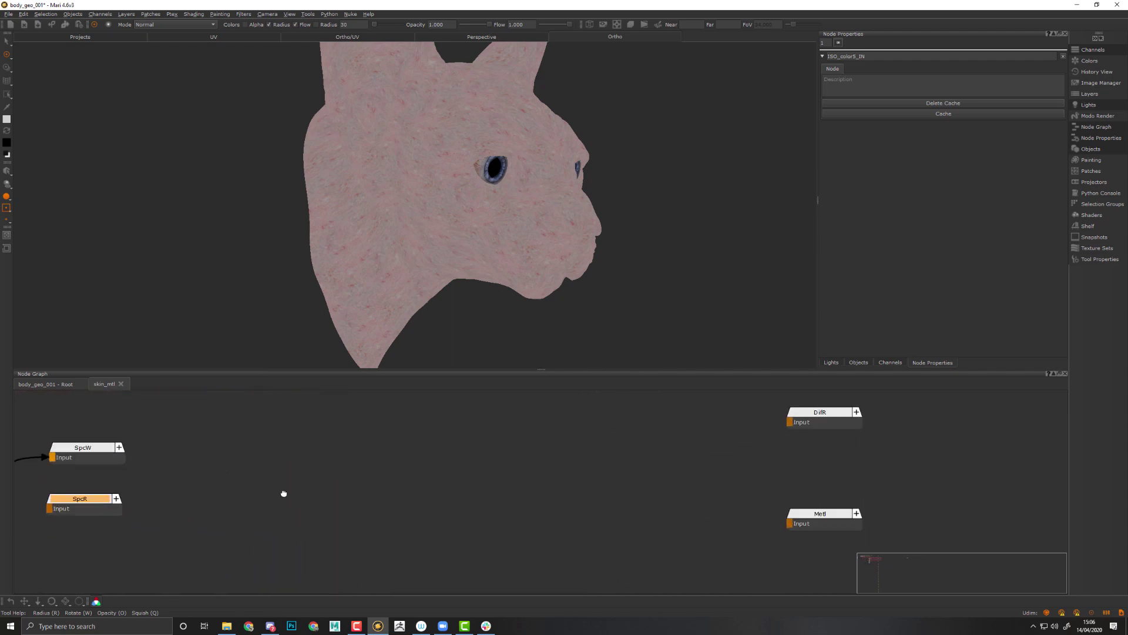
middle_drag(284, 494, 662, 516)
drag(347, 545, 473, 554)
Search the node graph for "c" and jump to the CotW output node
middle_drag(471, 550, 640, 525)
middle_drag(700, 500, 615, 491)
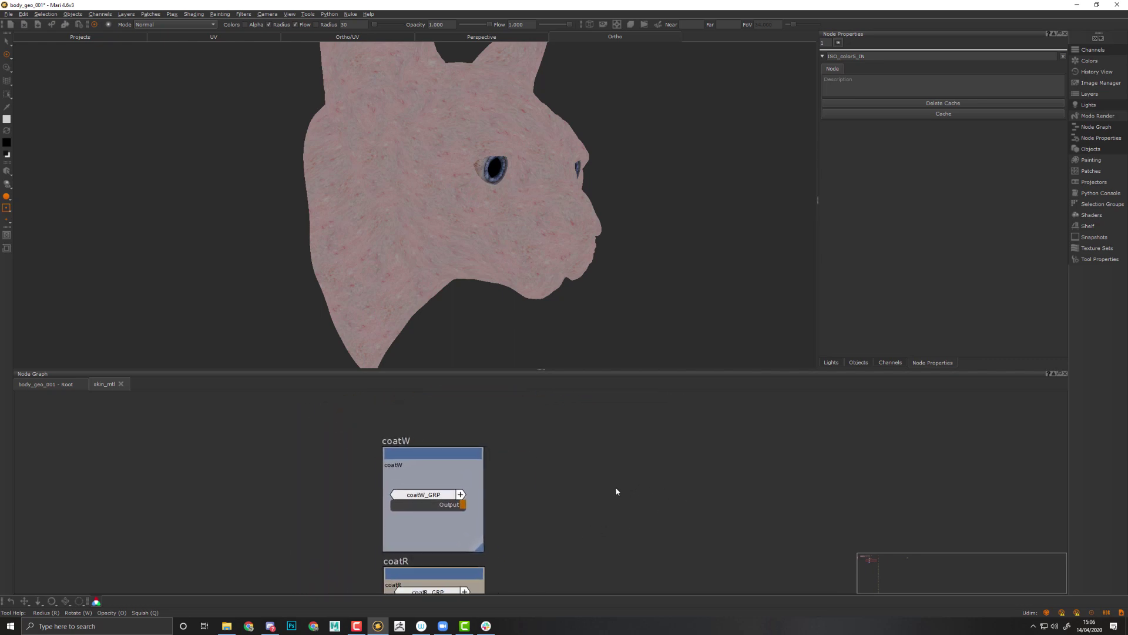
key(Tab)
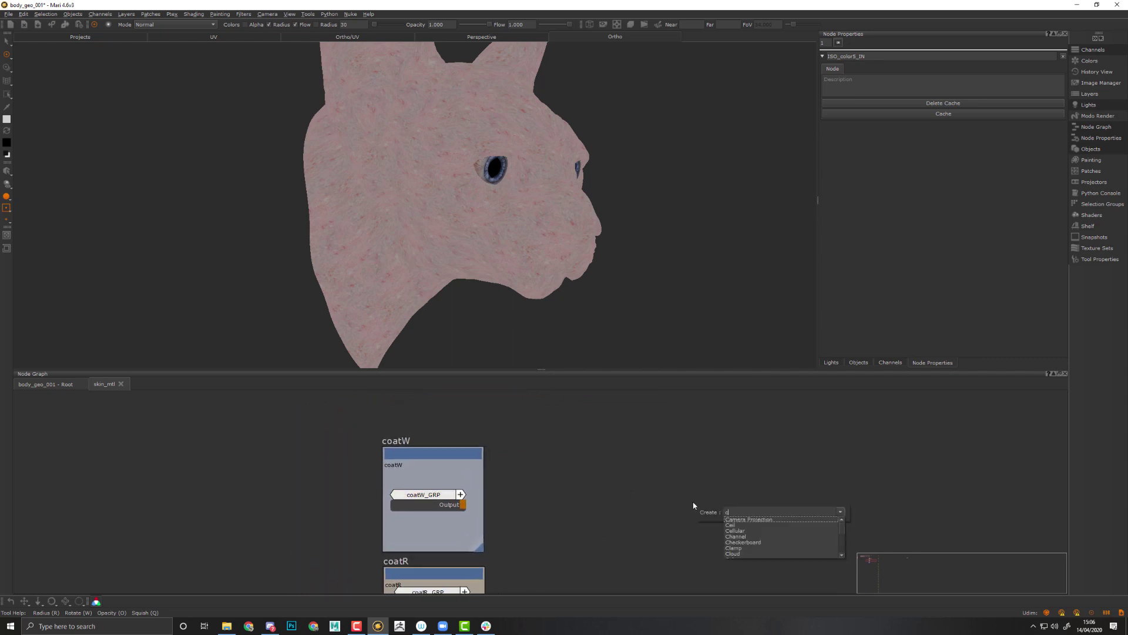
key(Escape)
key(ctrl+f)
text(c)
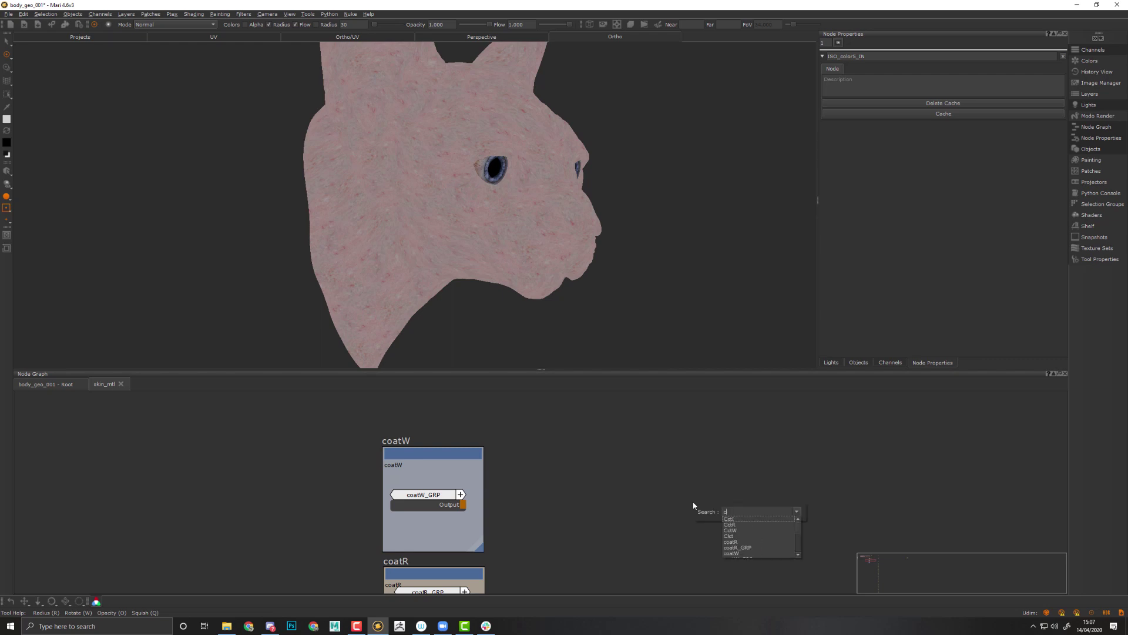
key(Down)
key(Down)
key(Return)
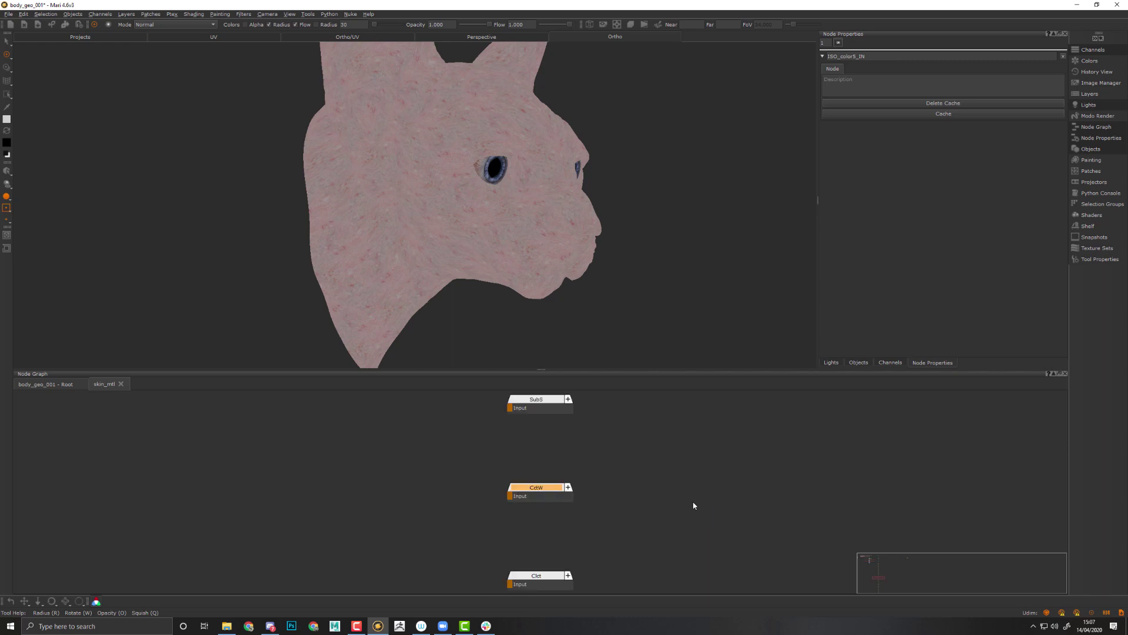
Move the CotW and CotR output nodes together to just beside the coatW and coatR backdrops
alt+middle_drag(661, 478, 687, 395)
alt+right_drag(690, 423, 533, 562)
drag(557, 551, 557, 449)
alt+middle_drag(606, 455, 670, 507)
scroll(685, 440, down, 3)
drag(616, 471, 308, 462)
alt+middle_drag(336, 488, 486, 535)
scroll(424, 517, up, 3)
alt+middle_drag(280, 540, 642, 499)
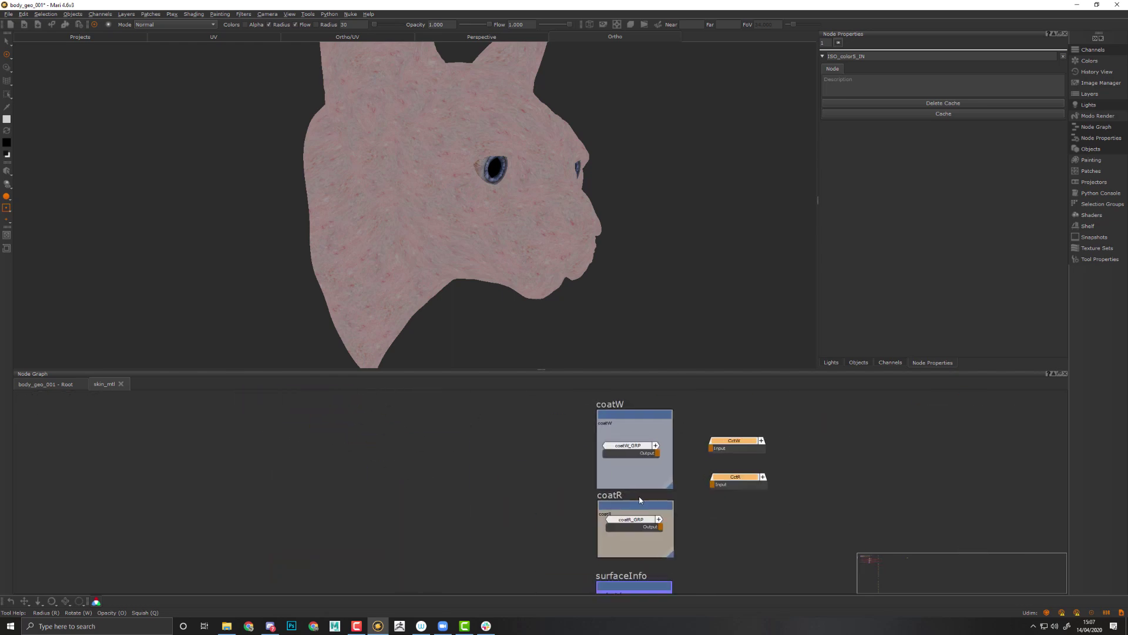
Connect coatW_GRP's output to CotW, then lower CotR level with coatR_GRP and connect coatR_GRP's output to it
scroll(655, 485, up, 2)
middle_drag(749, 456, 660, 456)
click(660, 456)
drag(603, 442, 688, 434)
drag(715, 482, 713, 550)
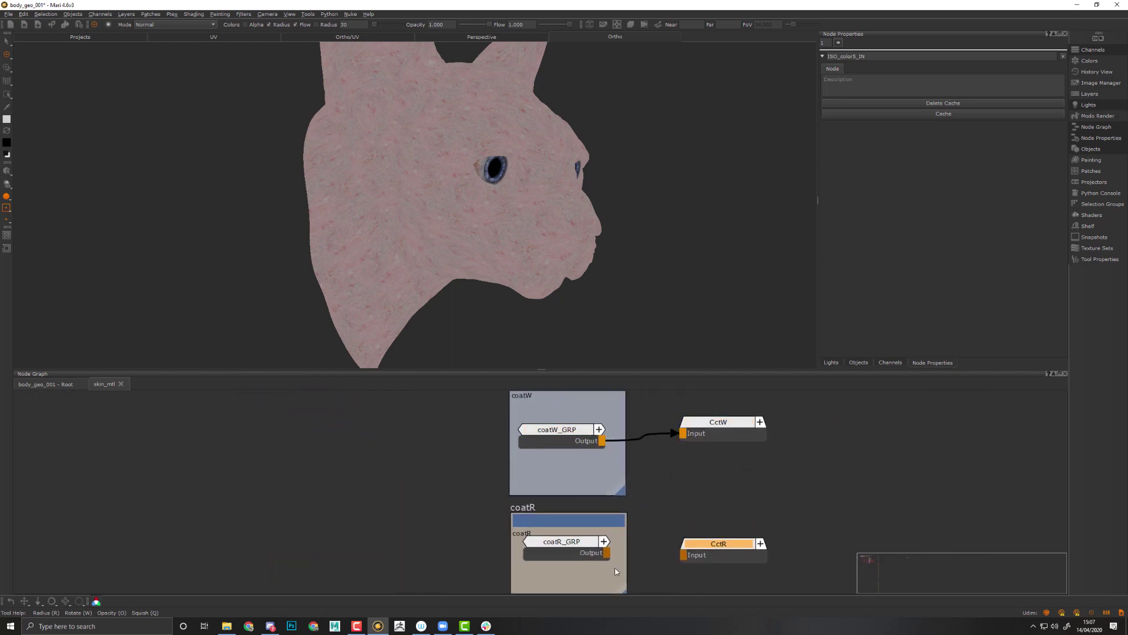
drag(608, 553, 687, 556)
middle_drag(731, 511, 616, 419)
middle_drag(635, 483, 718, 401)
scroll(685, 463, down, 5)
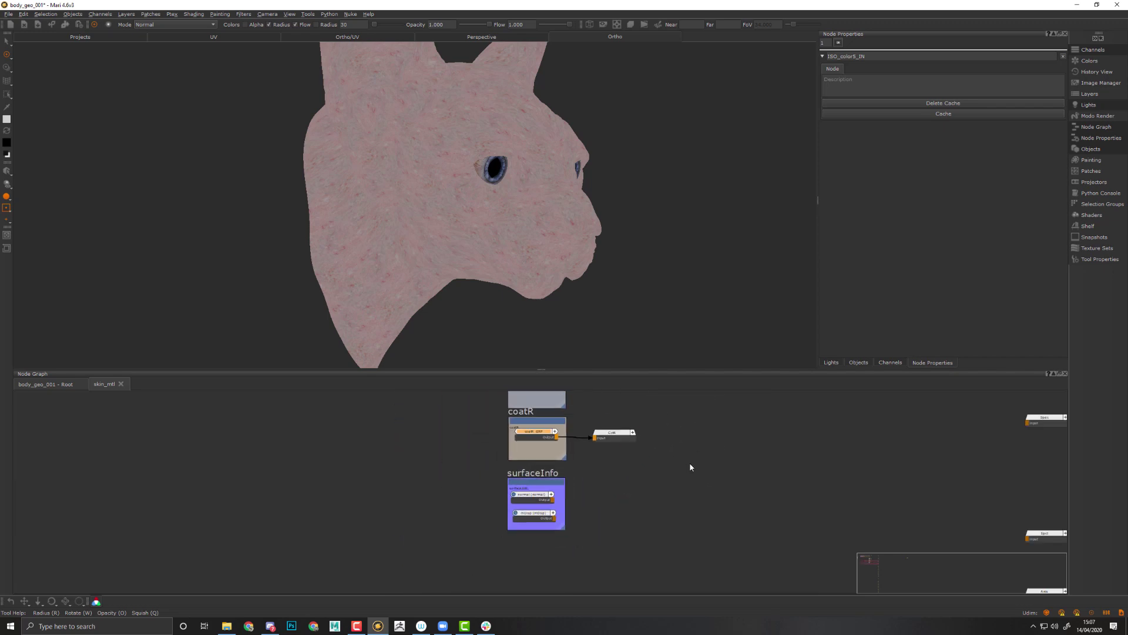
scroll(689, 463, up, 3)
click(745, 506)
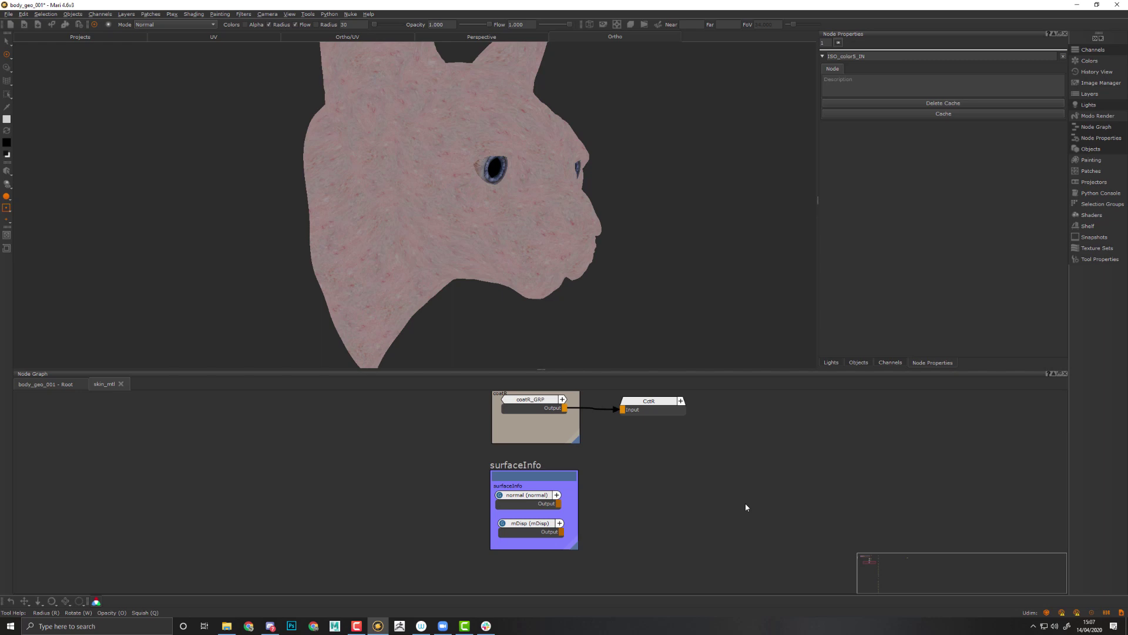
key(Tab)
text(n)
key(Escape)
Search for the Norm output node, select it together with Bump, and move both beside the surfaceInfo backdrop
key(slash)
text(n)
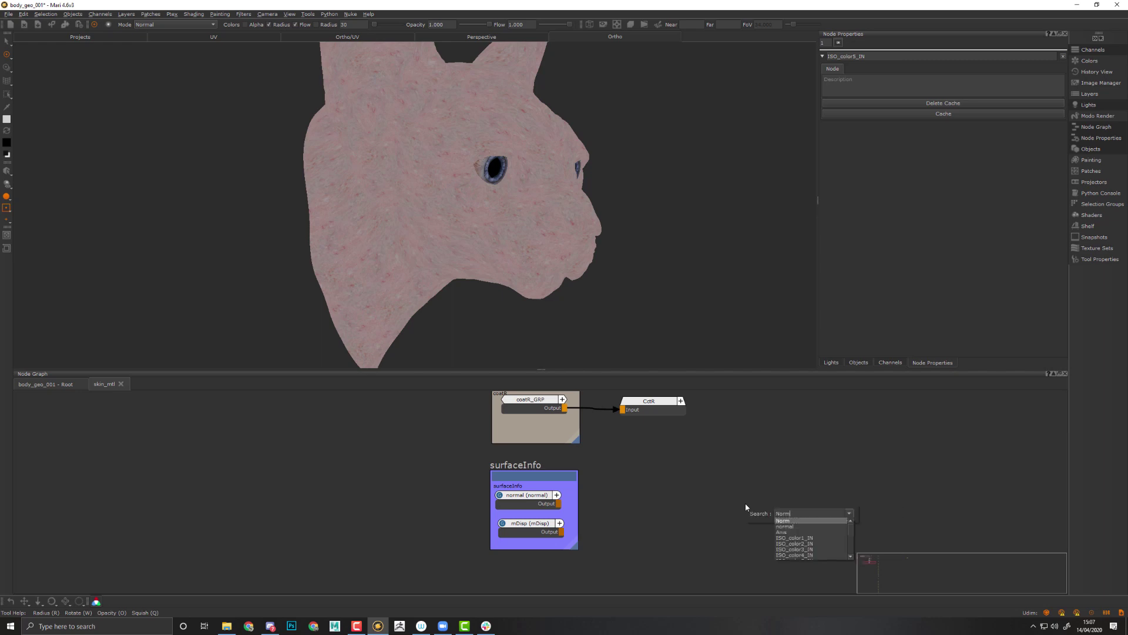
key(Return)
shift+drag(520, 559, 459, 598)
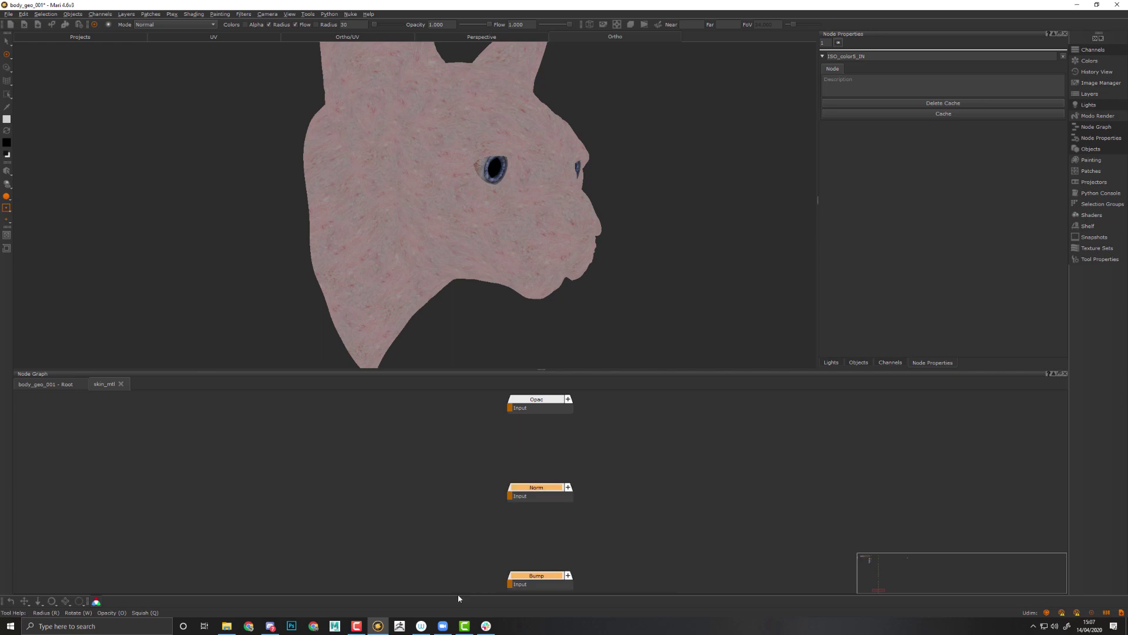
scroll(470, 453, down, 7)
drag(536, 490, 308, 292)
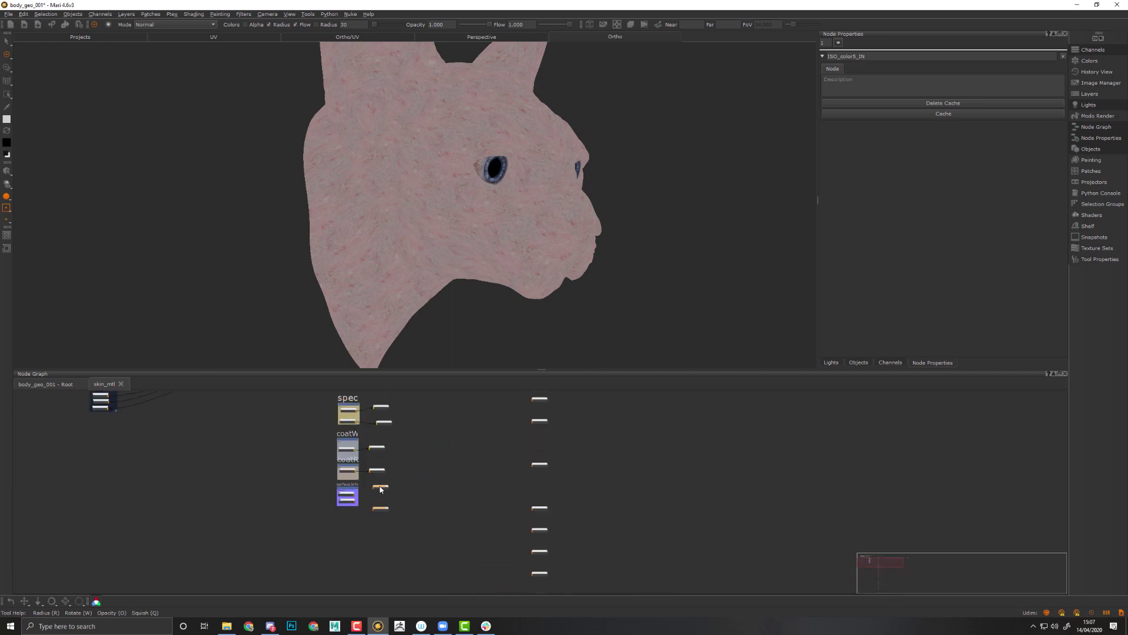
Position Norm and Bump level with the surfaceInfo nodes, wiring normal to Norm and mDisp to Bump
middle_drag(433, 544, 592, 539)
scroll(593, 539, up, 5)
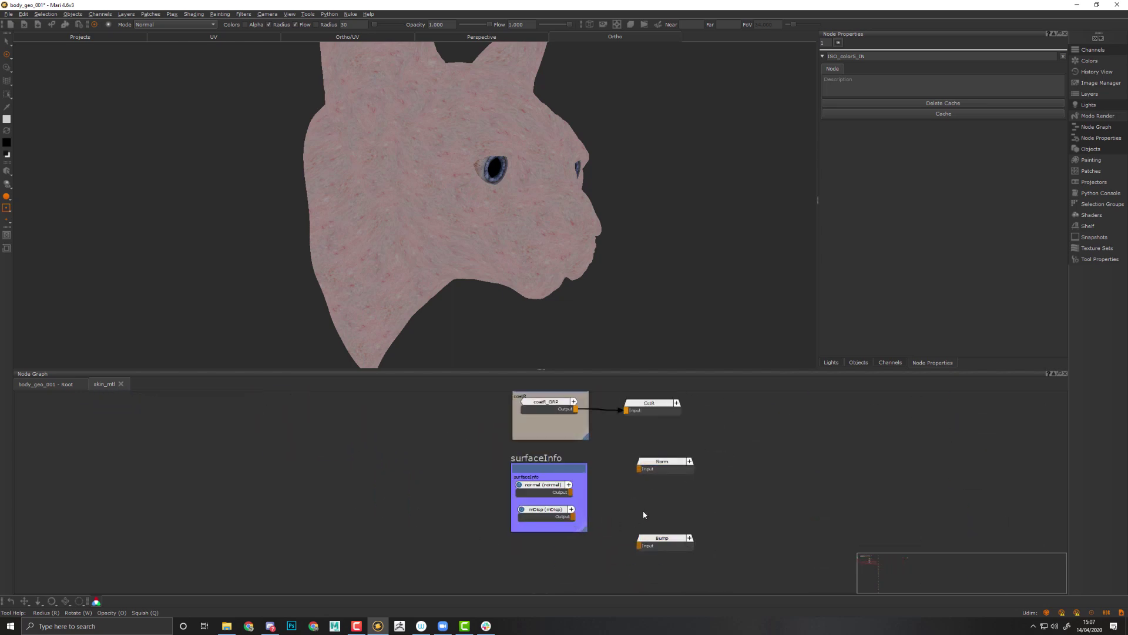
drag(662, 465, 627, 492)
drag(659, 548, 654, 524)
drag(573, 517, 633, 521)
Shift the connected spec, coat, Norm and Bump output nodes away from their backdrops and place the albedo output node above them
scroll(646, 506, down, 5)
middle_drag(626, 475, 632, 503)
drag(608, 422, 561, 548)
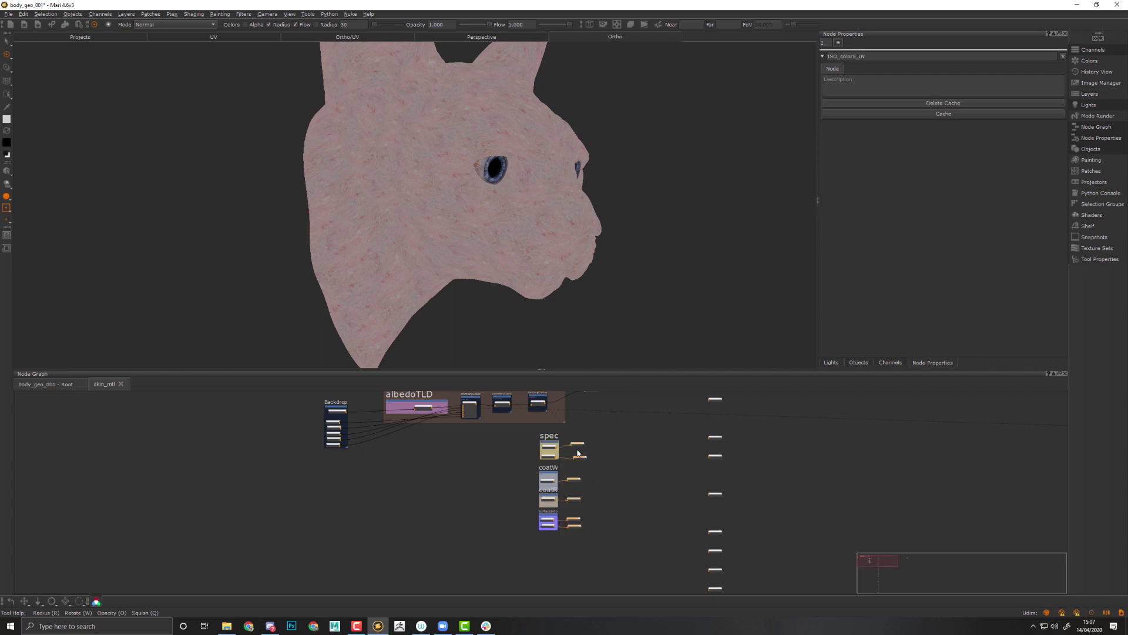
drag(578, 445, 614, 450)
middle_drag(614, 413, 594, 462)
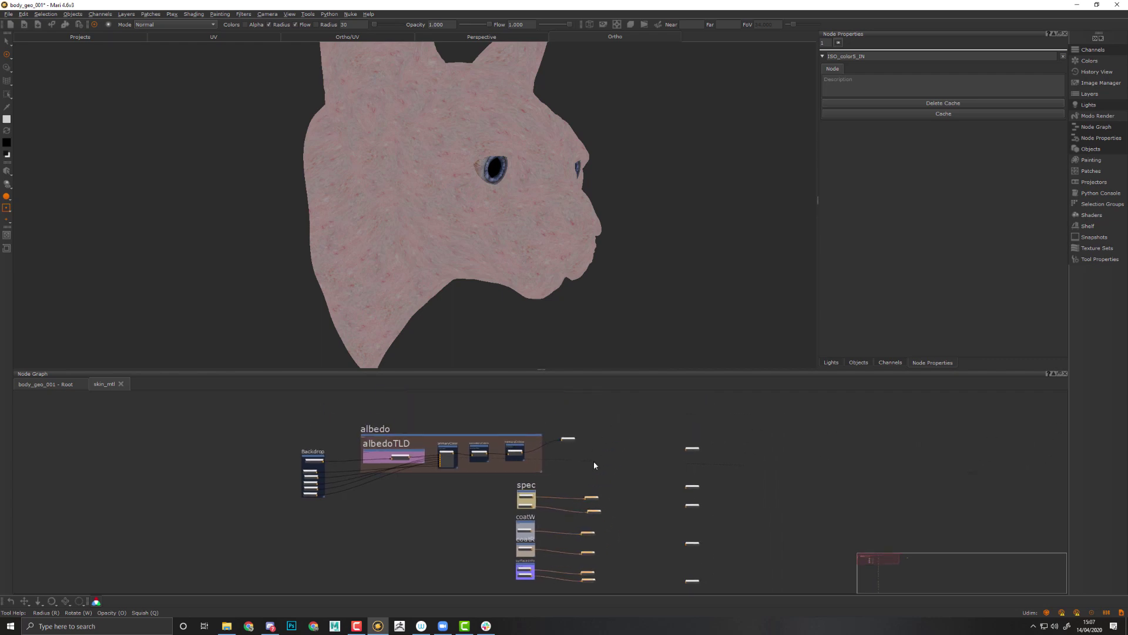
drag(565, 442, 596, 477)
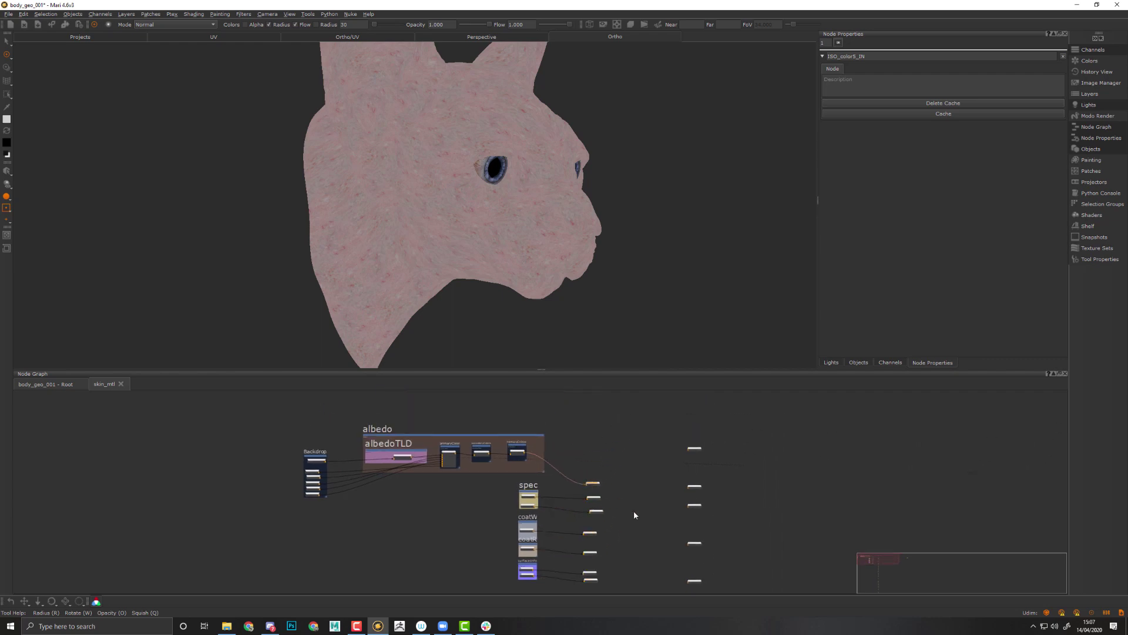
Tidy the albedo, SpcW and SpcR output nodes into an evenly spaced, aligned column
middle_drag(634, 512, 623, 448)
scroll(622, 447, up, 3)
middle_drag(655, 507, 650, 562)
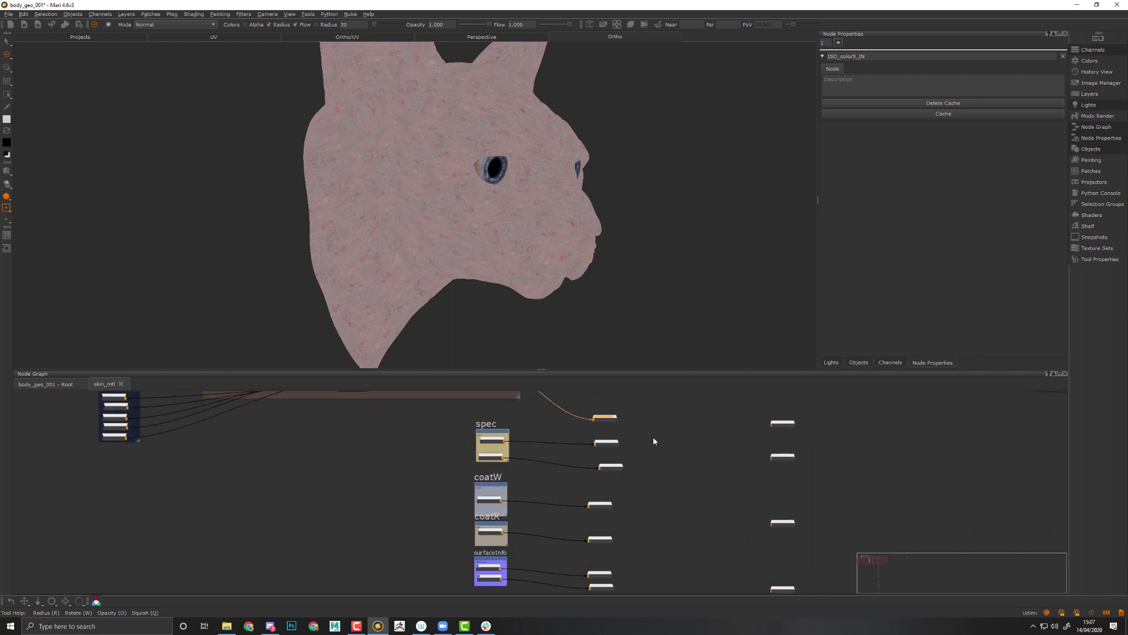
drag(610, 443, 615, 459)
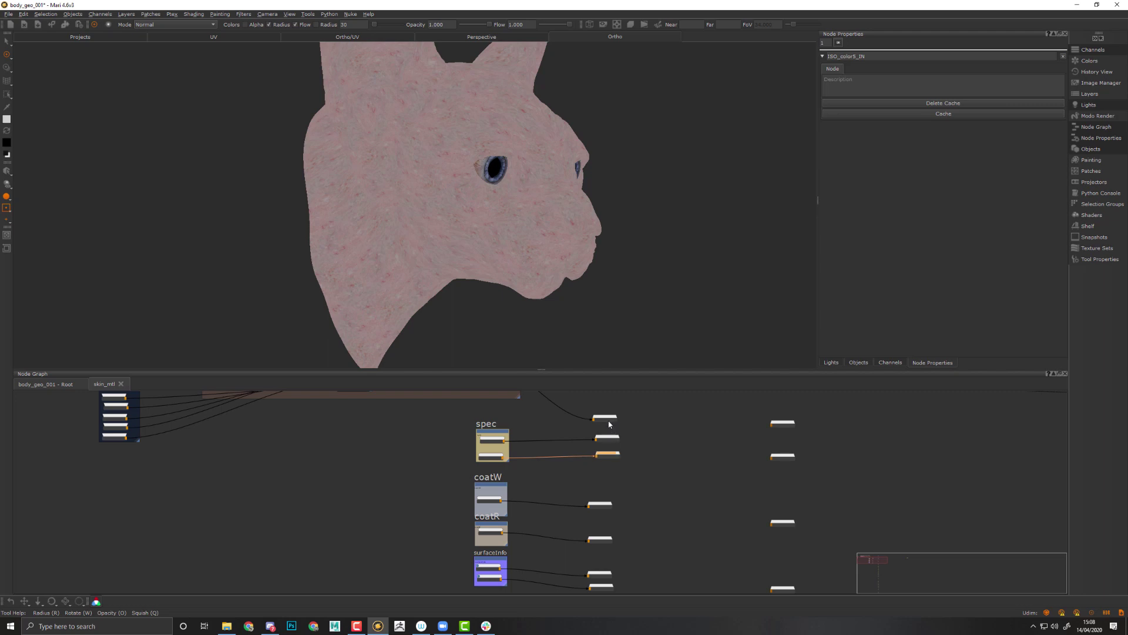
drag(608, 418, 614, 421)
middle_drag(626, 440, 558, 464)
scroll(627, 458, up, 3)
drag(549, 464, 557, 463)
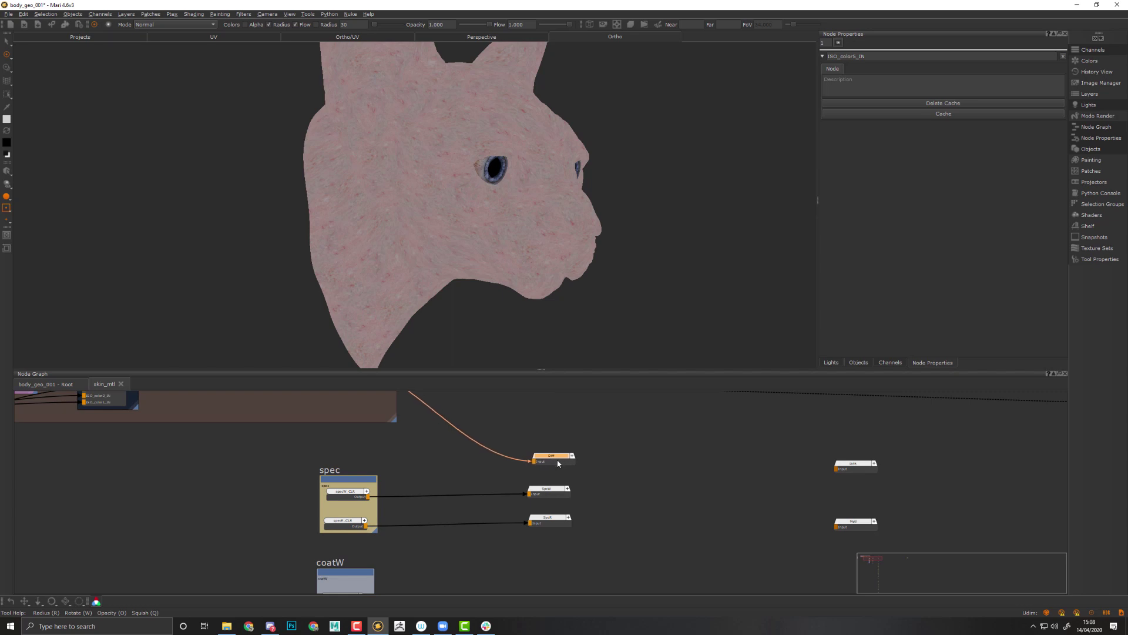
Align CotW, CotR, Norm and Bump with the output column, level with their source nodes
middle_drag(649, 496, 614, 454)
drag(530, 532, 541, 518)
middle_drag(562, 560, 563, 451)
drag(589, 463, 499, 594)
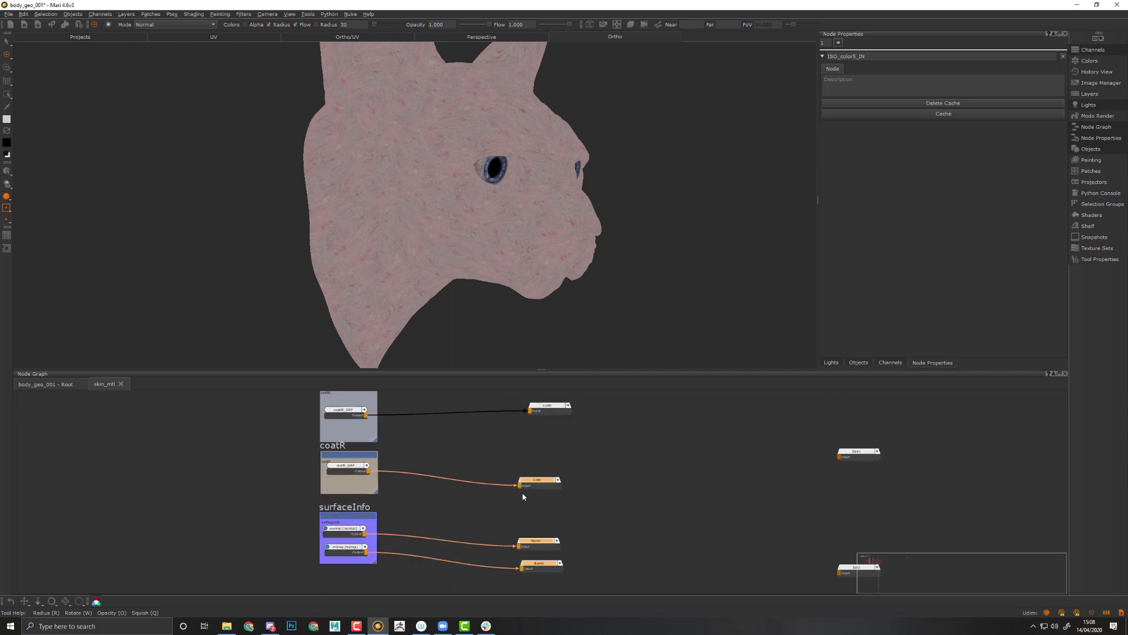
drag(523, 491, 541, 473)
Select all the connected output nodes and create a backdrop around them
middle_drag(584, 420, 571, 453)
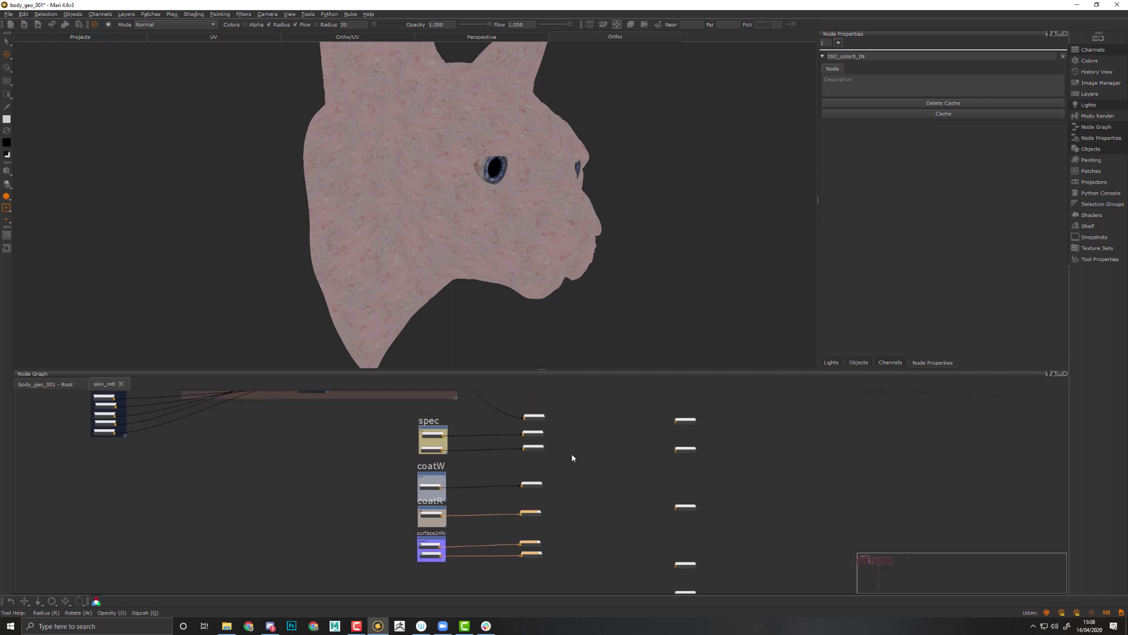
drag(571, 403, 497, 579)
key(Tab)
text(backdrop)
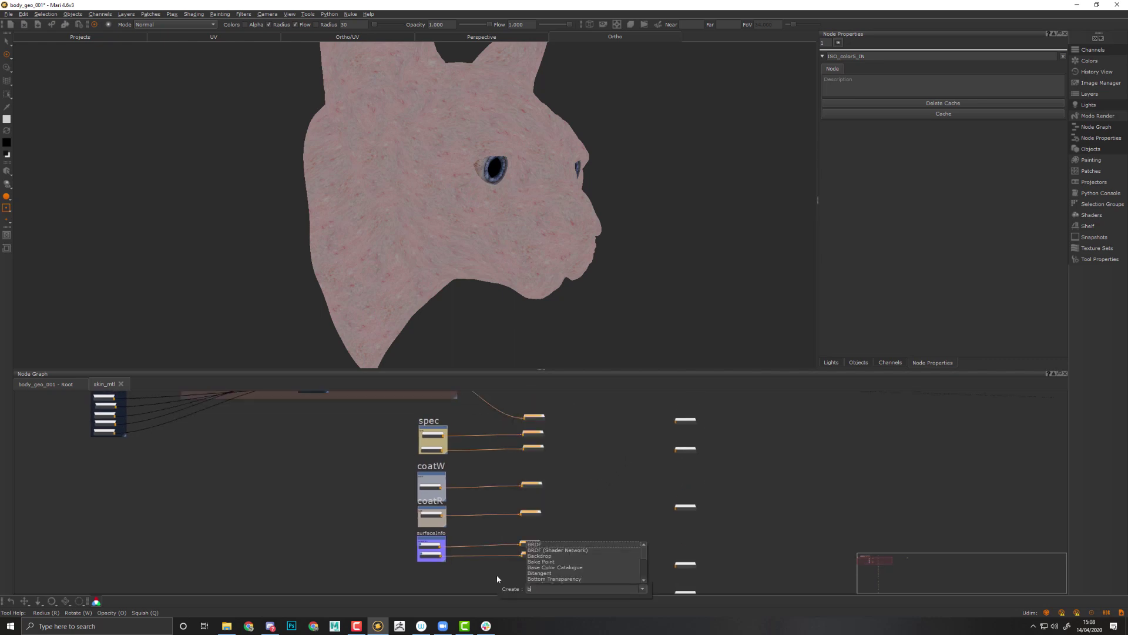
key(Return)
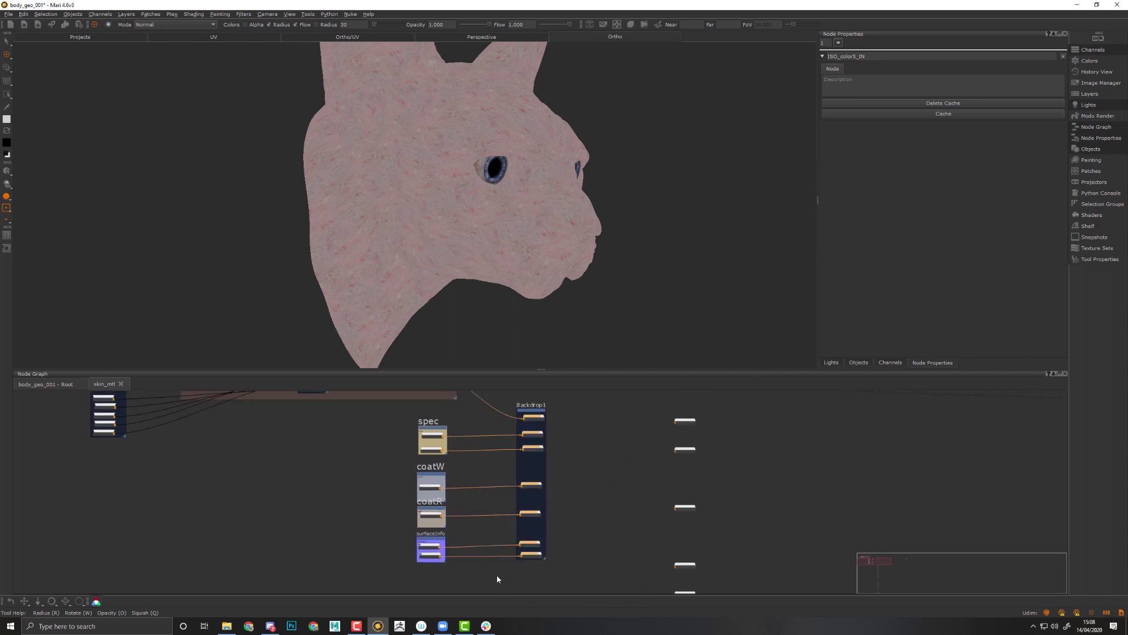
Set both the name and the label of the new output backdrop to usedOutputs
middle_drag(611, 469, 637, 504)
click(554, 448)
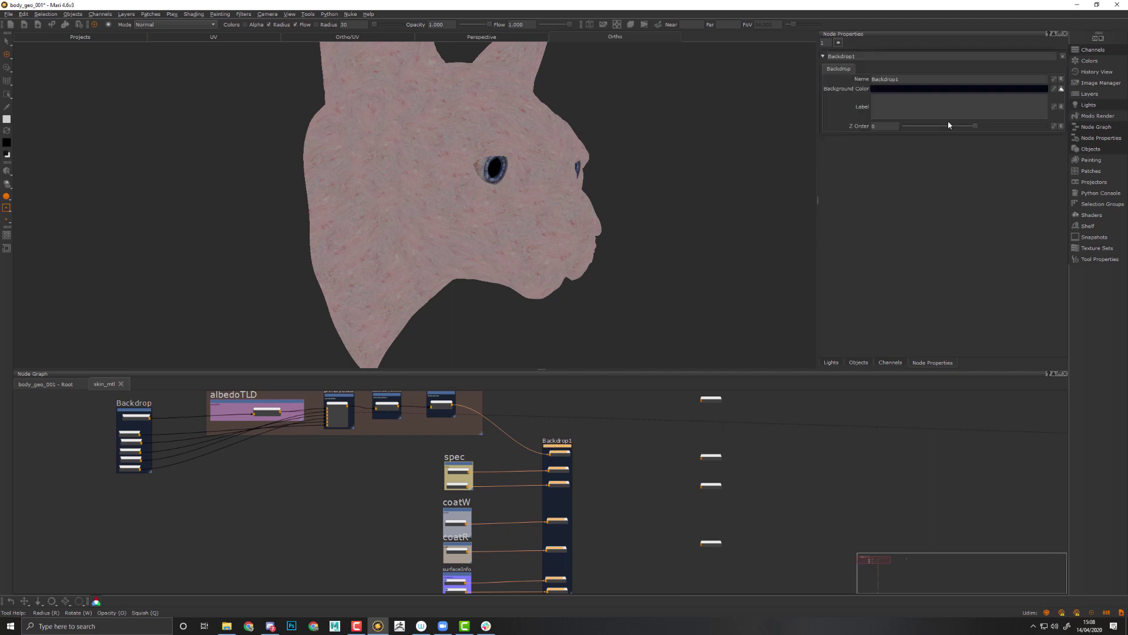
double_click(913, 77)
text(used)
text(Outp)
key(BackSpace)
text(tput)
double_click(914, 78)
key(ctrl+c)
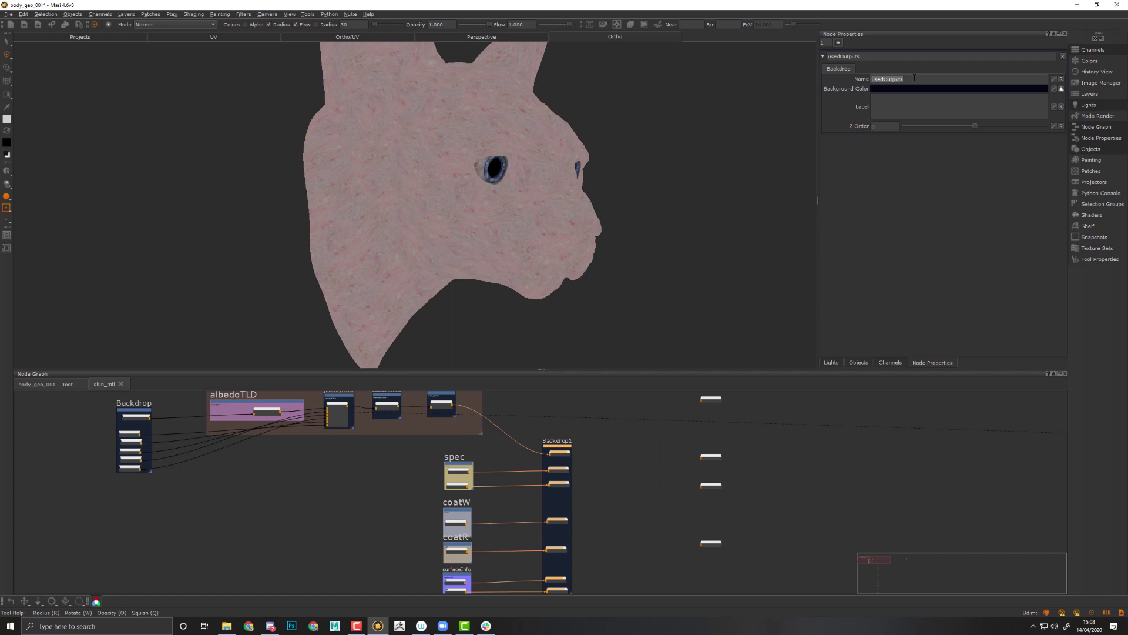
click(913, 109)
key(ctrl+v)
Set the usedOutputs backdrop's background to a muted grey-blue with a saturation of 12
click(905, 89)
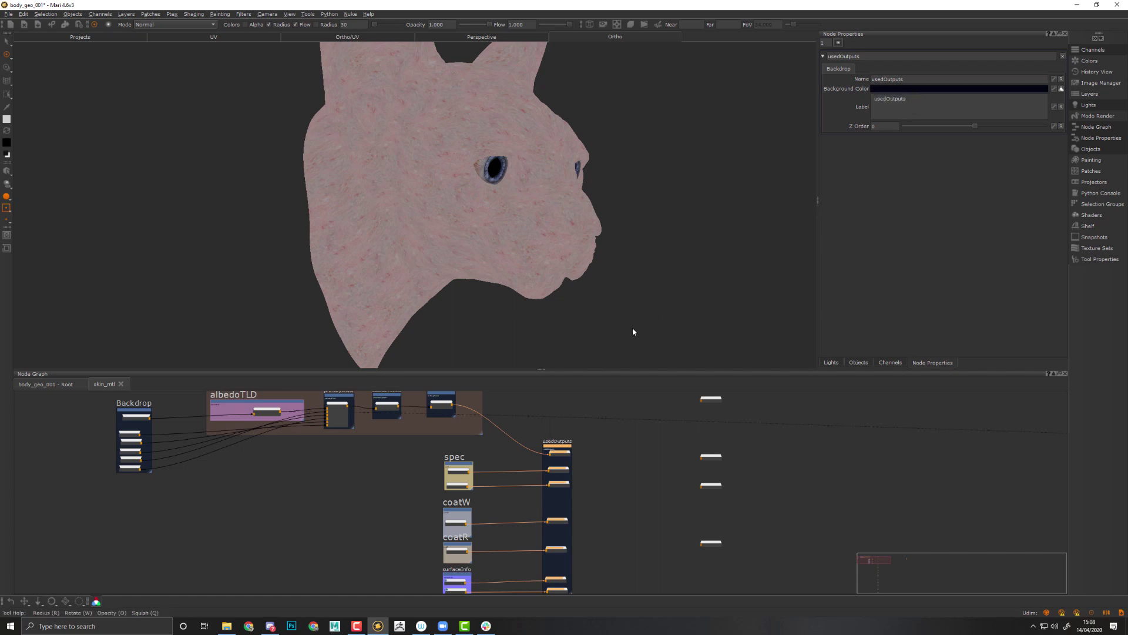
click(720, 248)
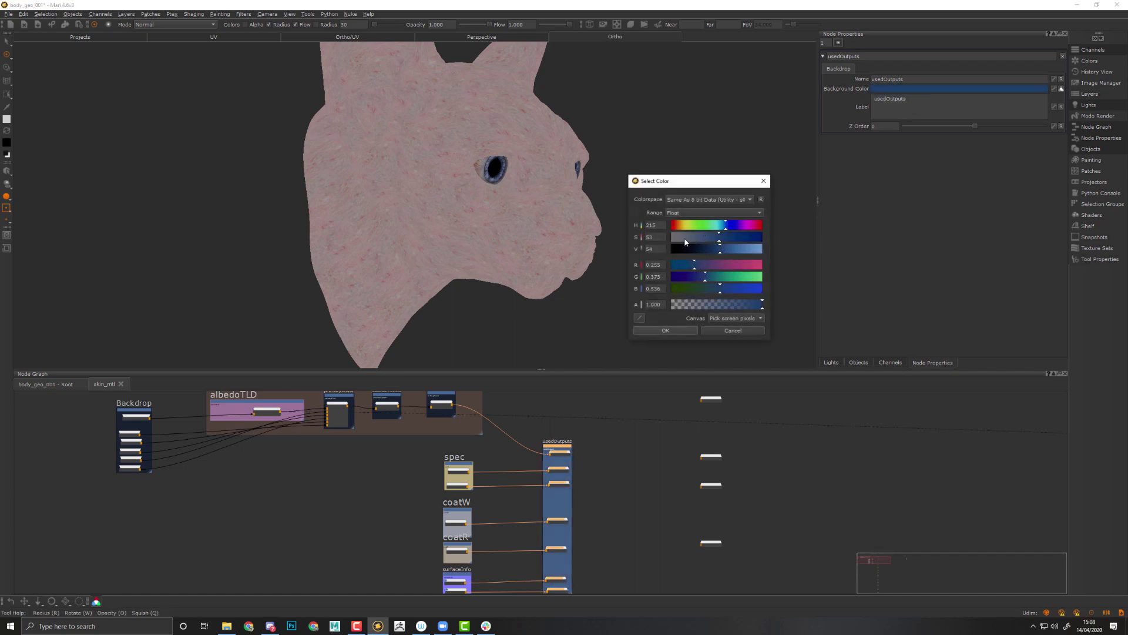
drag(685, 240, 682, 241)
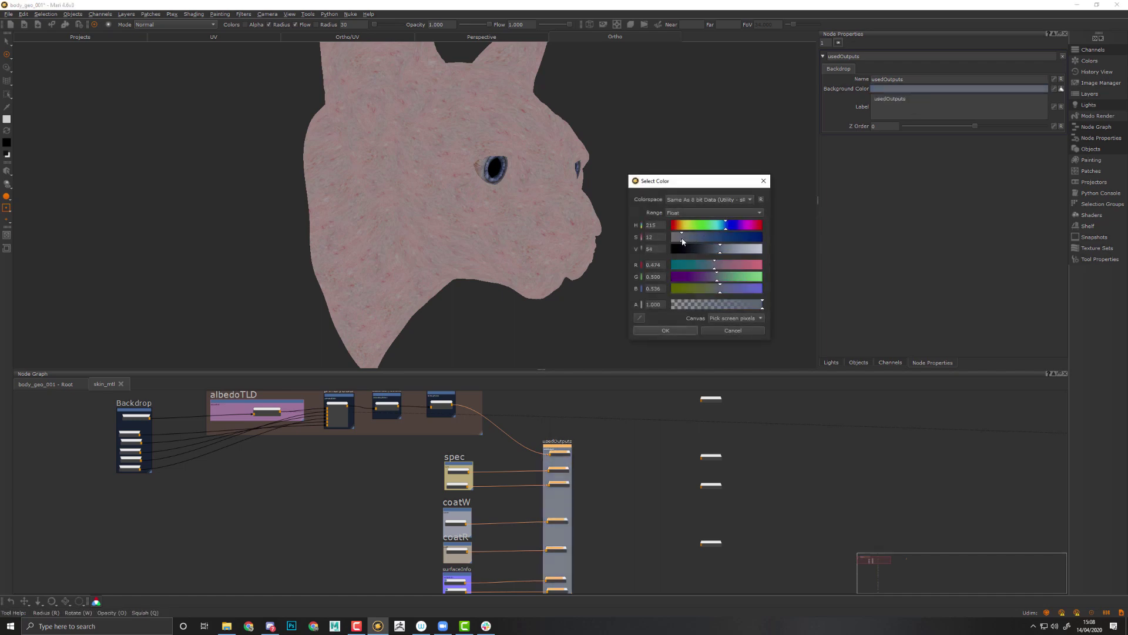
click(712, 253)
click(678, 328)
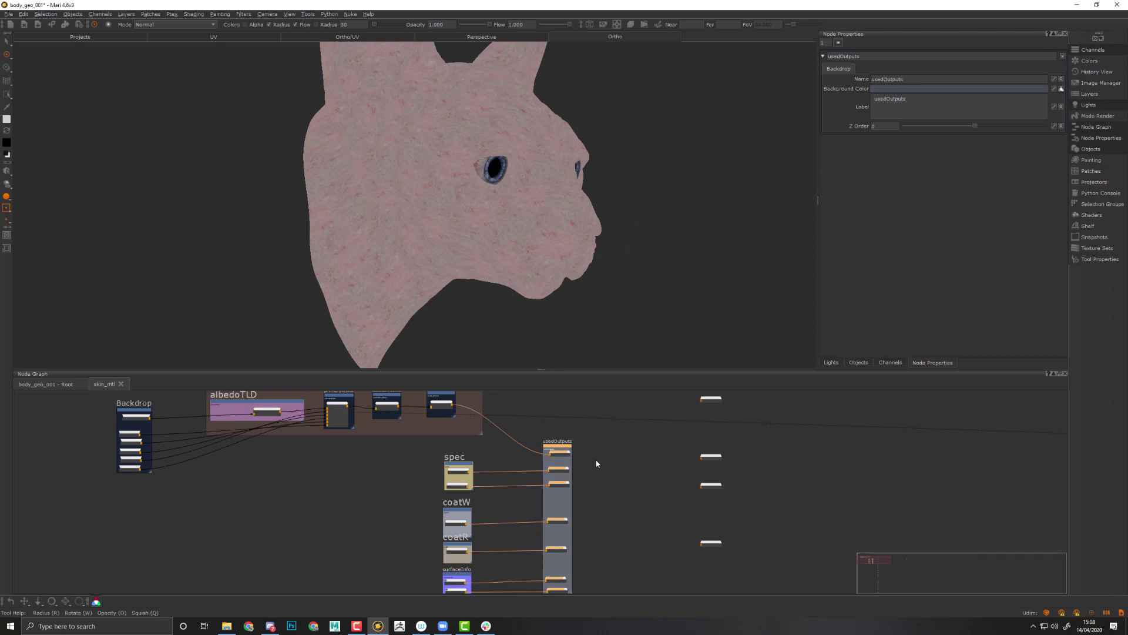
scroll(550, 438, down, 5)
scroll(574, 468, down, 2)
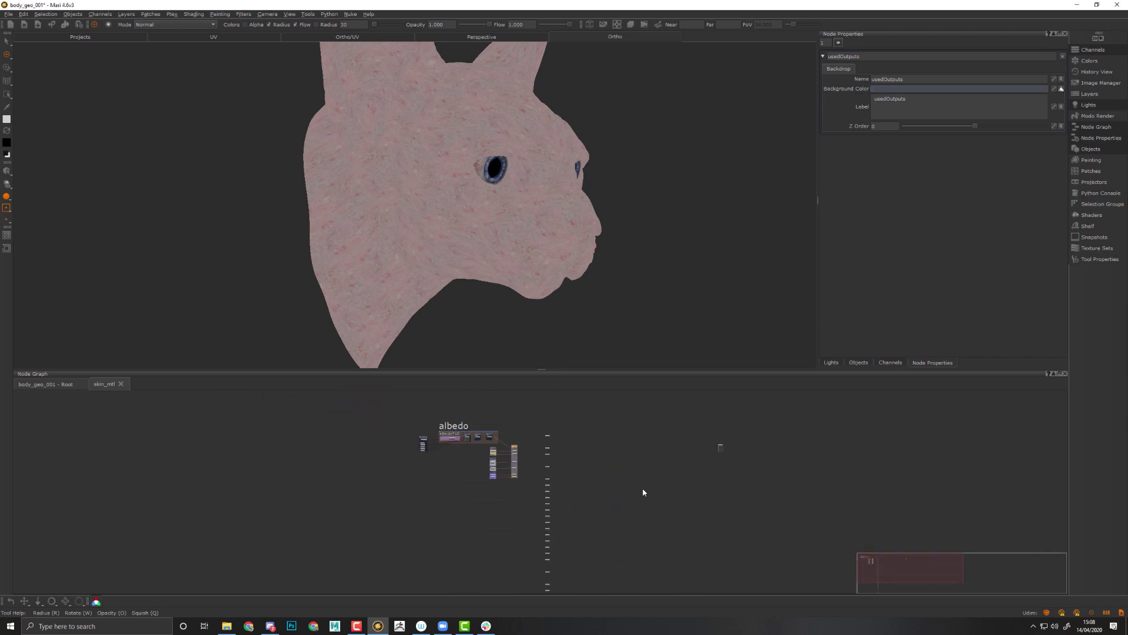
scroll(643, 488, down, 3)
scroll(608, 499, down, 1)
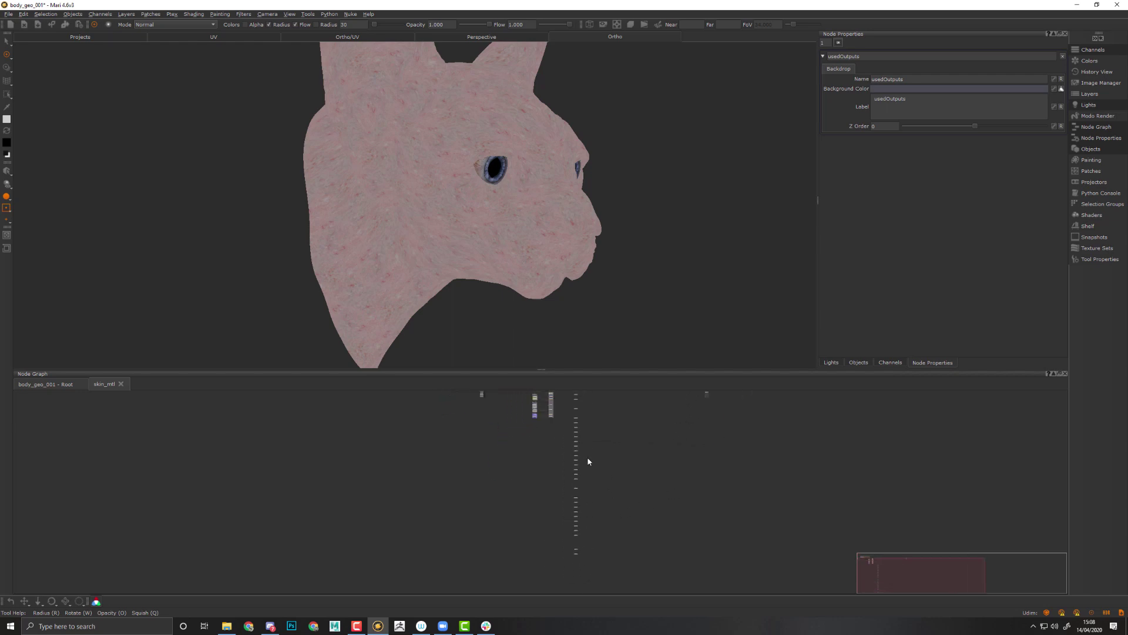
scroll(588, 462, up, 6)
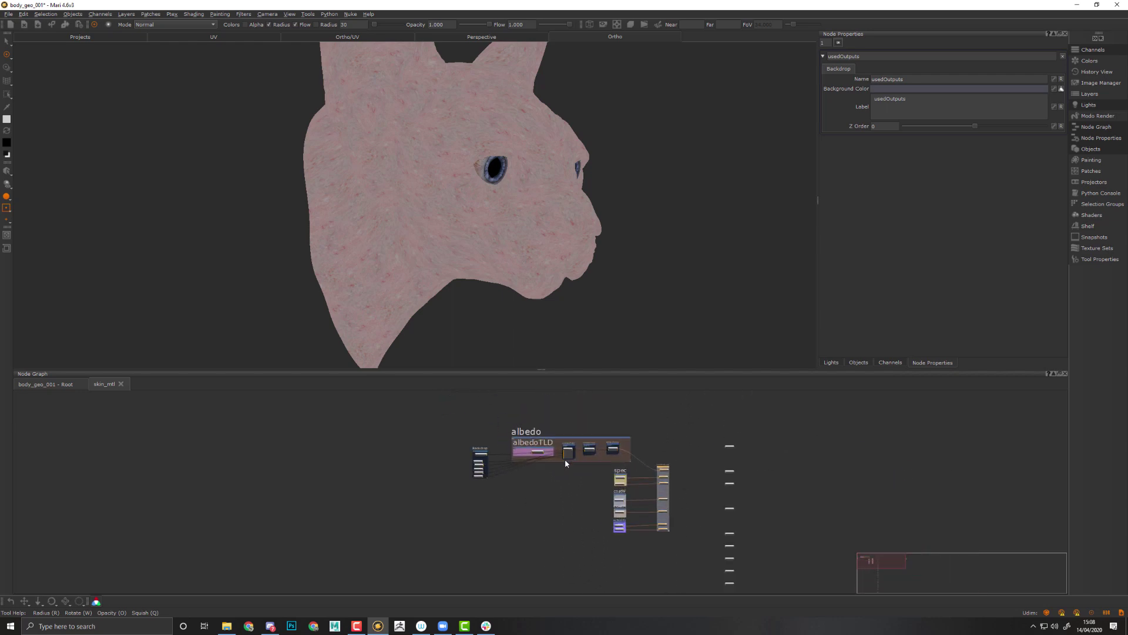
Preview the output of the tertiaryColors group inside skin_mtl on the model
scroll(570, 464, up, 5)
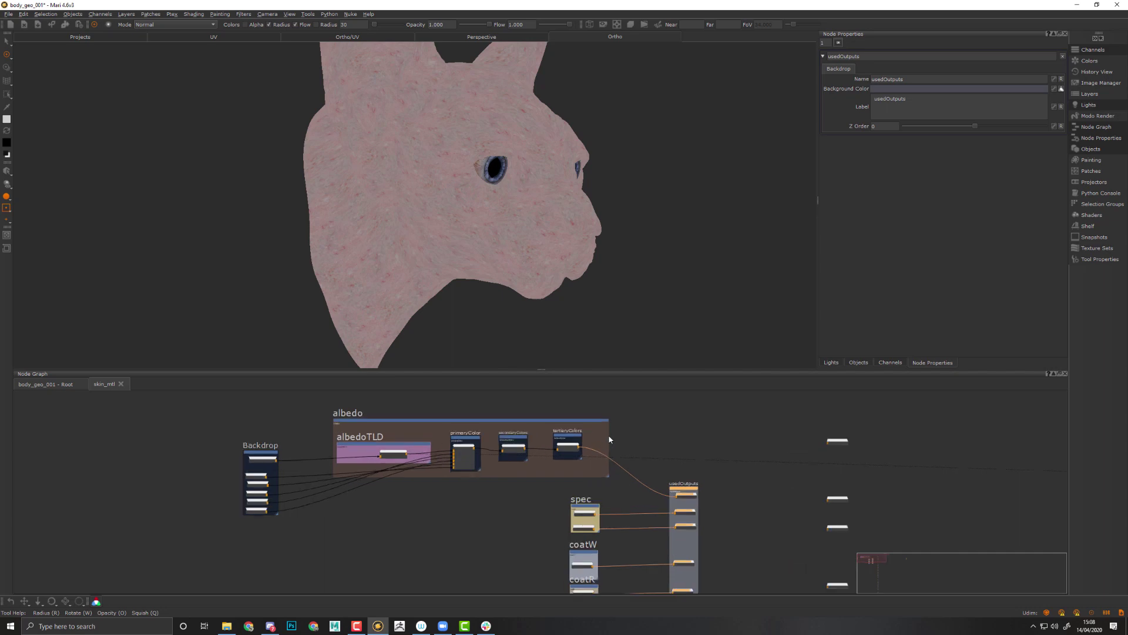
scroll(609, 439, up, 3)
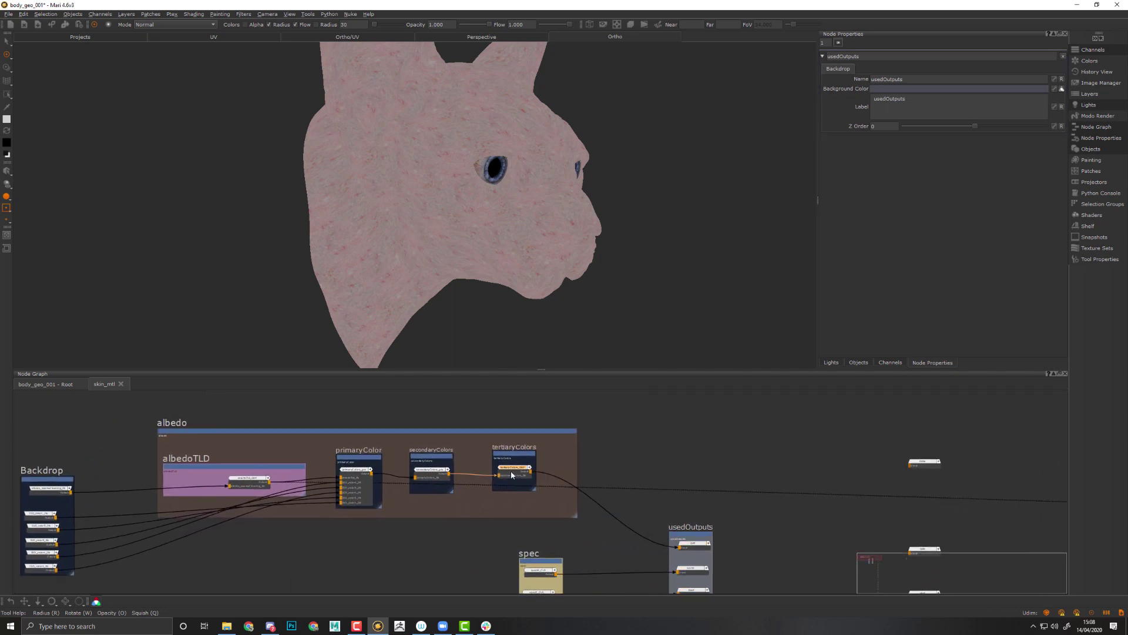
click(511, 474)
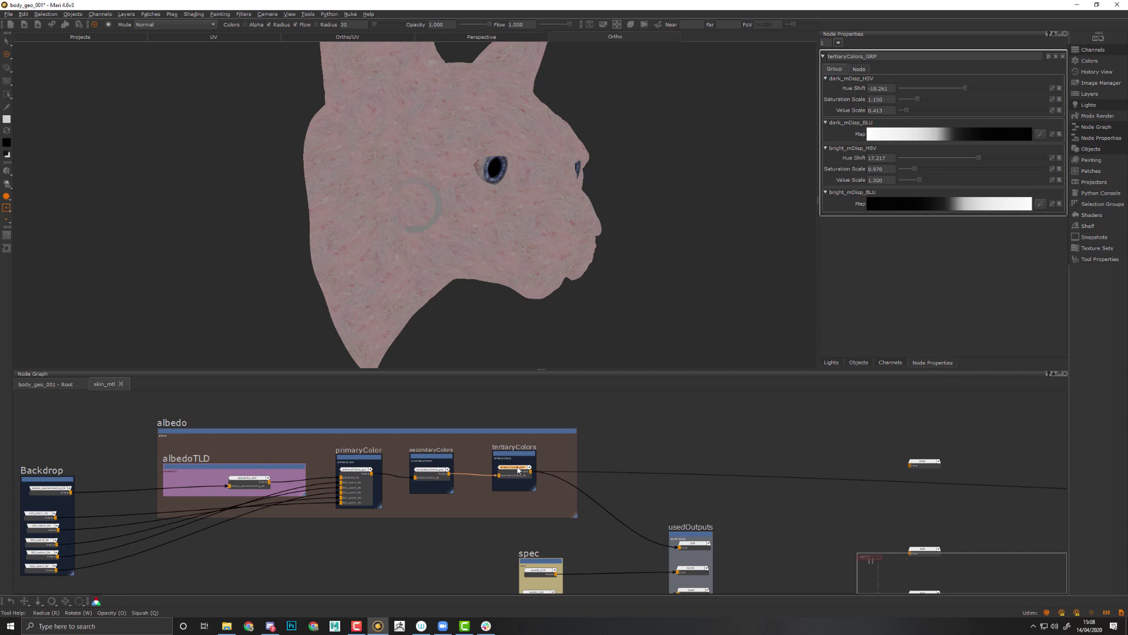
key(v)
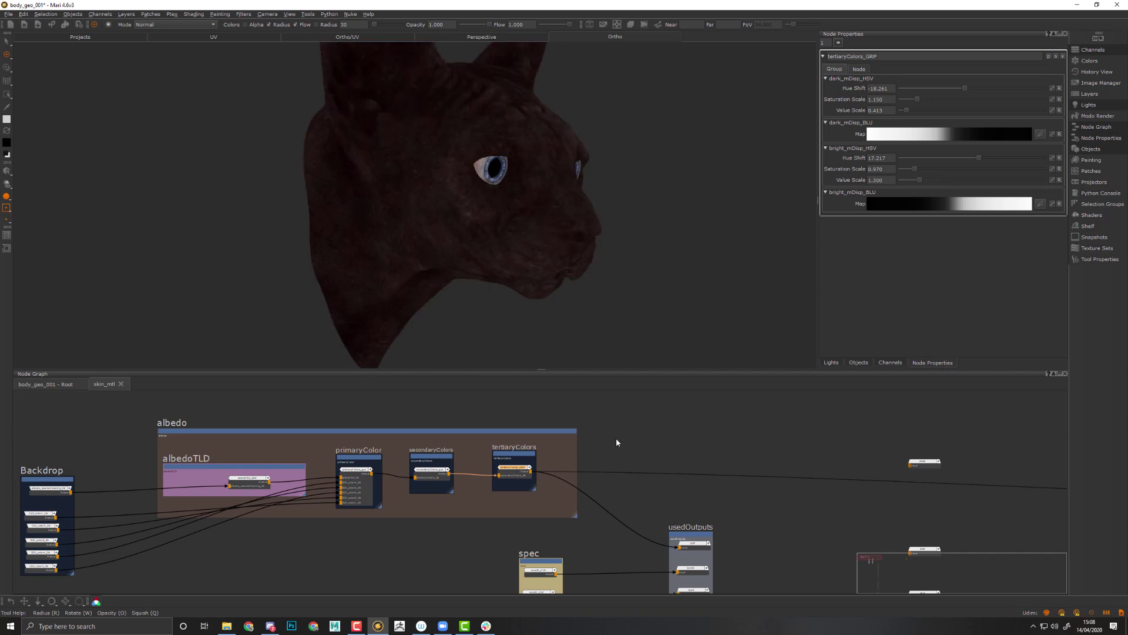
middle_drag(628, 444, 804, 427)
scroll(586, 469, up, 4)
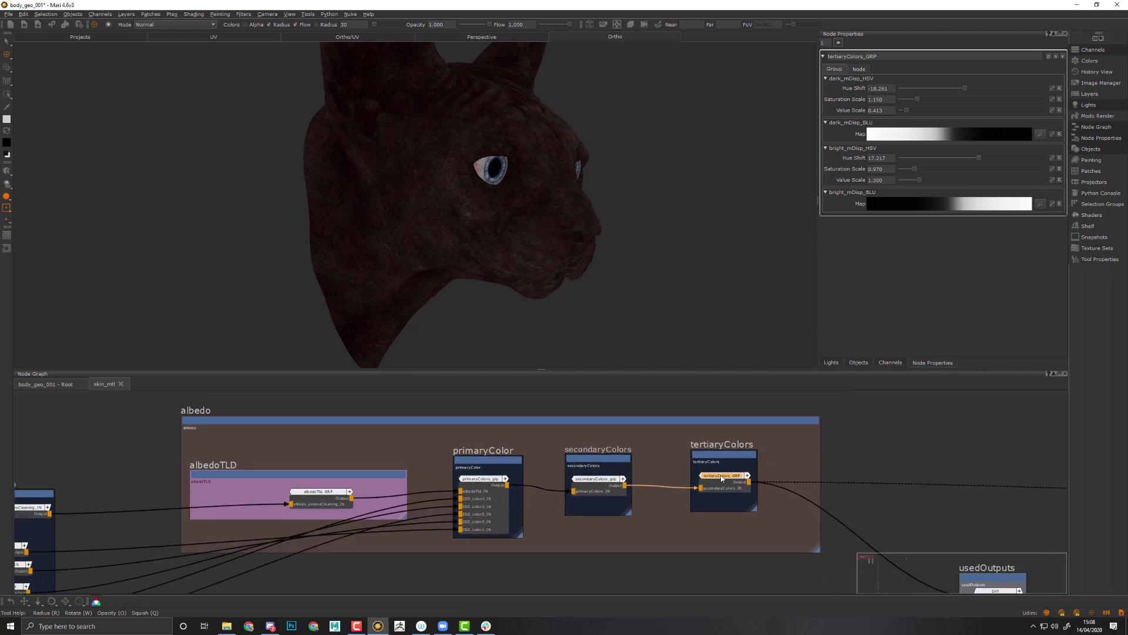
Switch to the root graph and preview its tertiaryColors group for comparison
drag(723, 482, 726, 483)
click(59, 385)
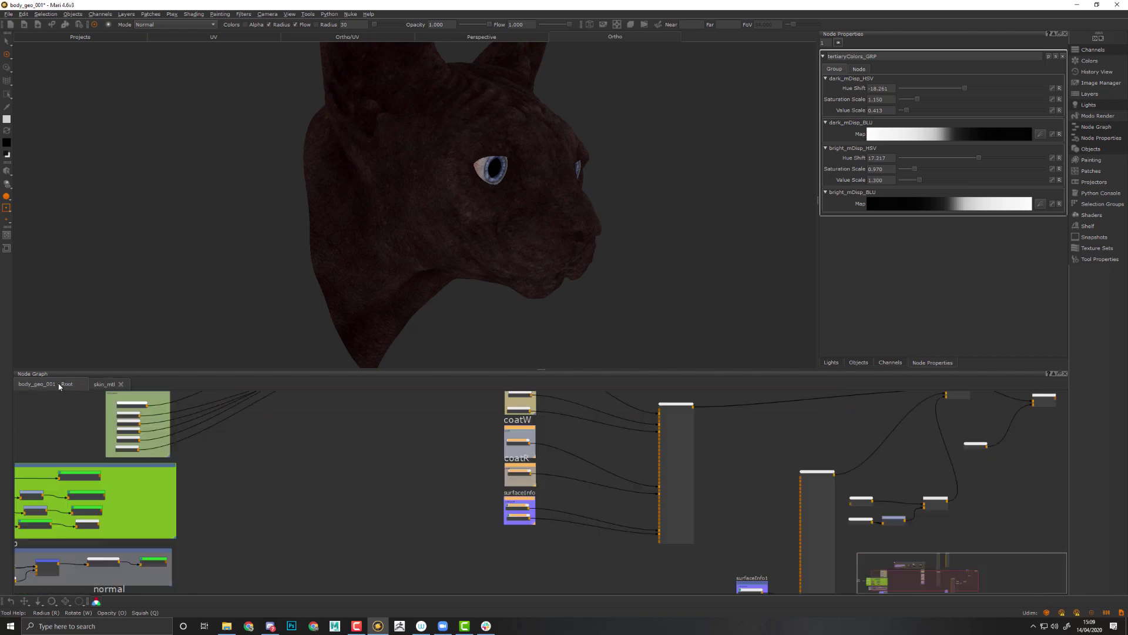
middle_drag(582, 492, 625, 634)
click(539, 492)
key(1)
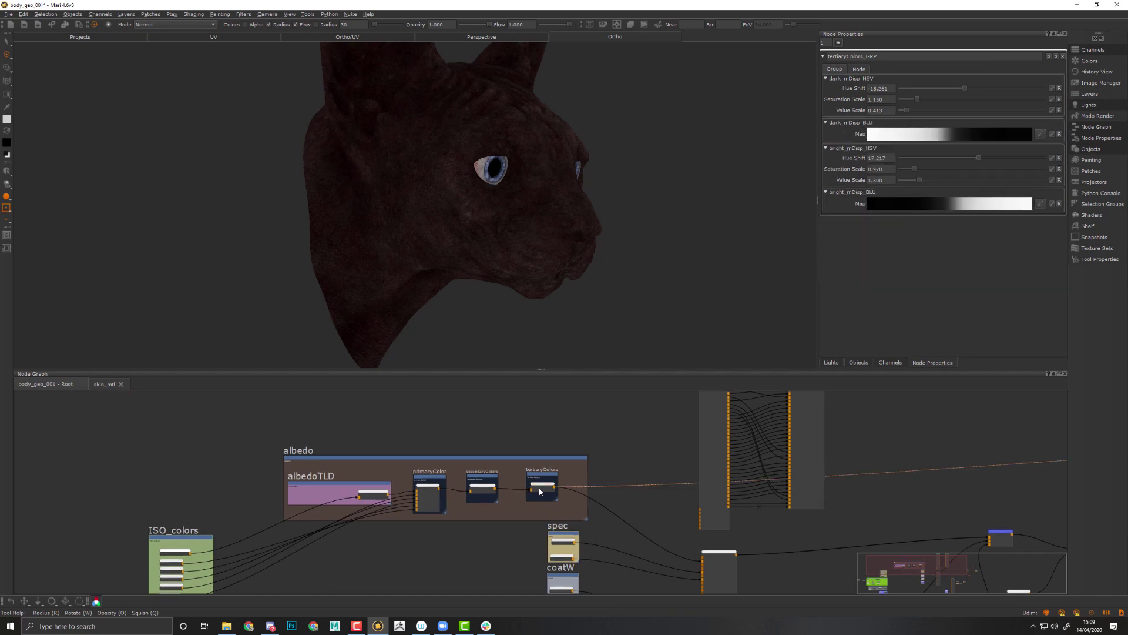
Return to the skin_mtl graph and preview its albedoTLD group and its primaryColors group in turn
middle_drag(429, 557, 611, 511)
scroll(699, 461, up, 1)
click(101, 385)
middle_drag(505, 503, 845, 428)
middle_drag(536, 471, 362, 502)
drag(491, 453, 477, 460)
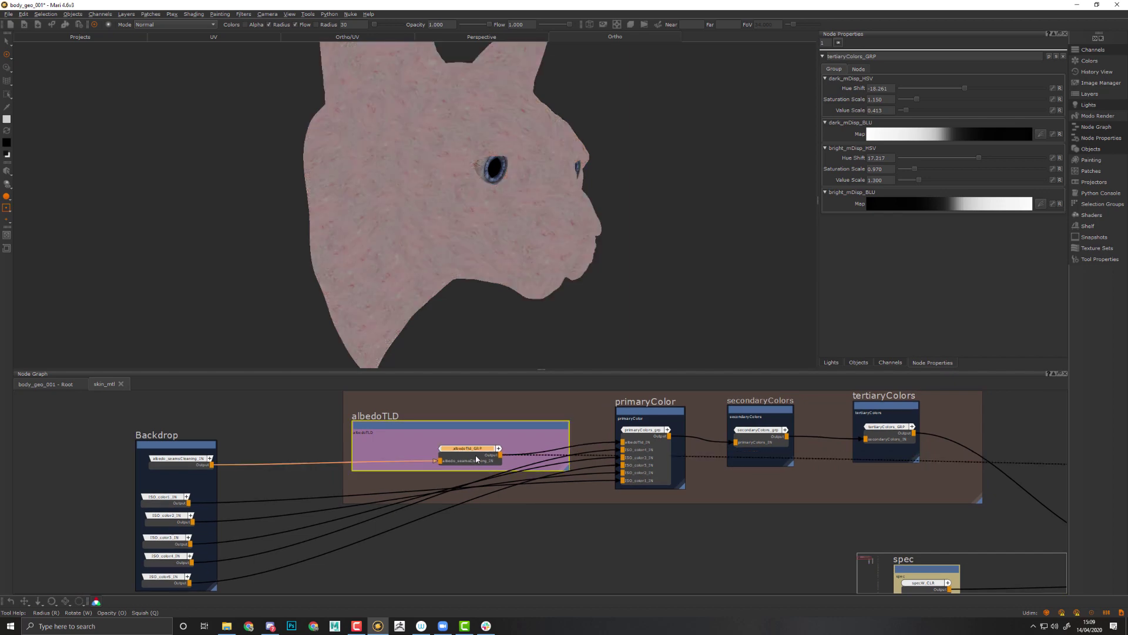
click(641, 436)
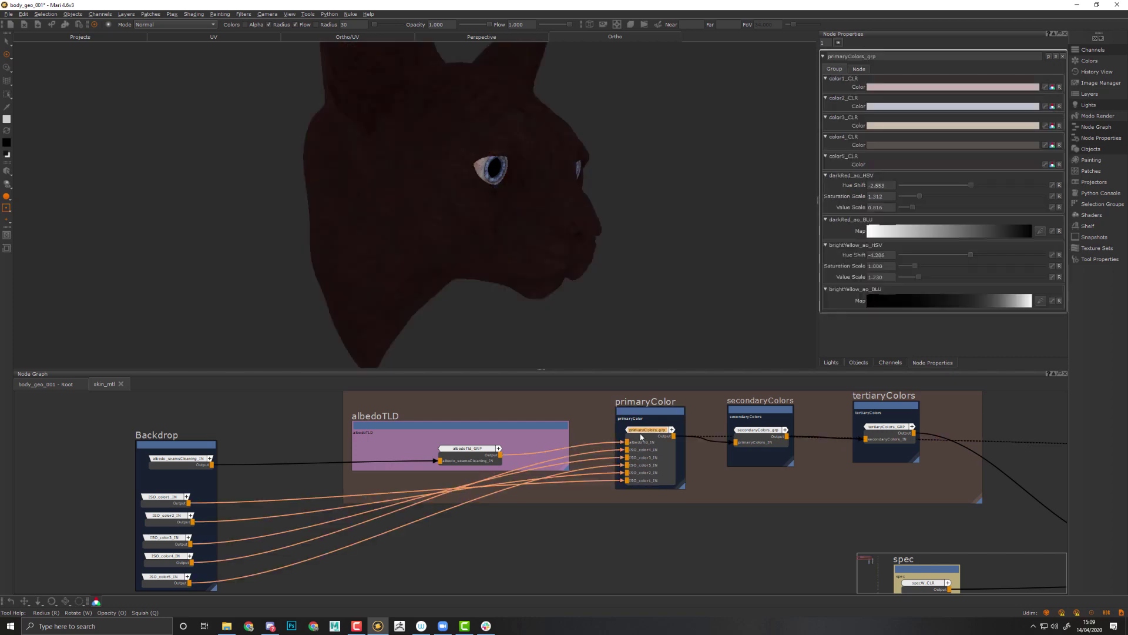
Enter skin_mtl's primaryColors_grp and preview the result of the color1_MRG merge node
click(1055, 58)
middle_drag(305, 439, 738, 425)
scroll(524, 475, up, 3)
scroll(539, 493, up, 3)
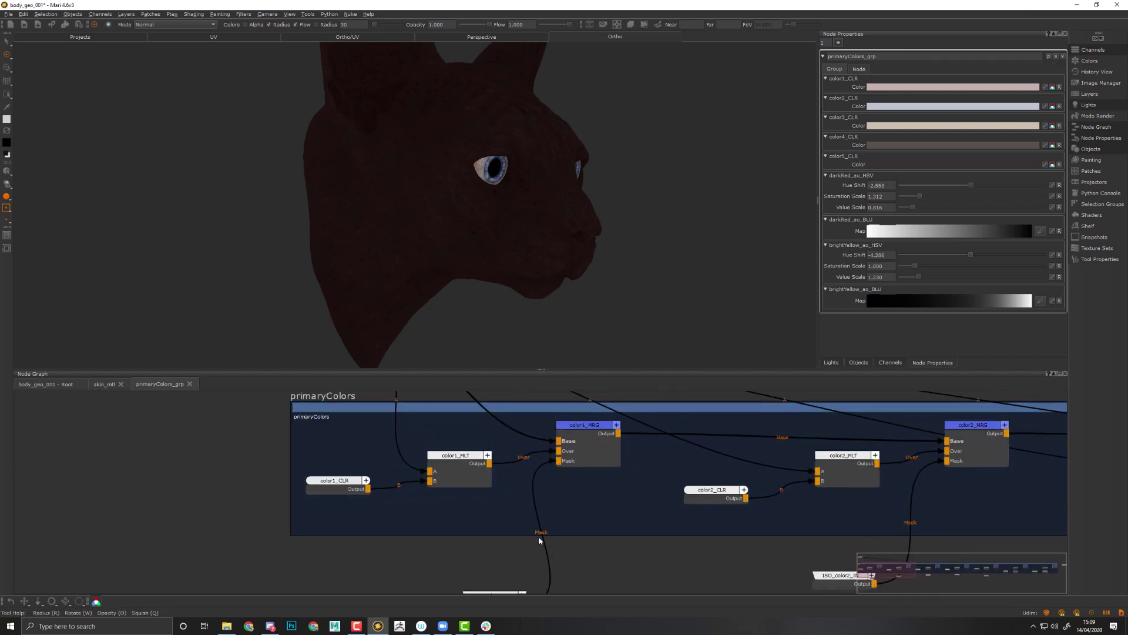
mouse_move(529, 536)
middle_down()
mouse_move(506, 470)
mouse_move(522, 511)
mouse_move(515, 530)
middle_up()
click(572, 421)
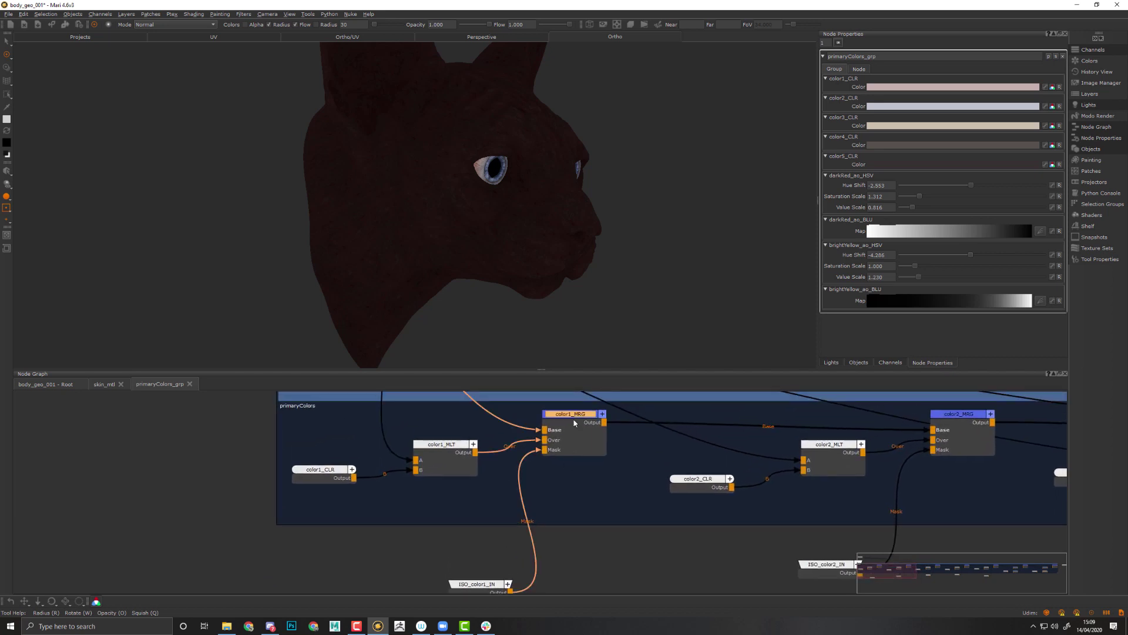
key(1)
click(640, 474)
middle_drag(648, 502, 637, 582)
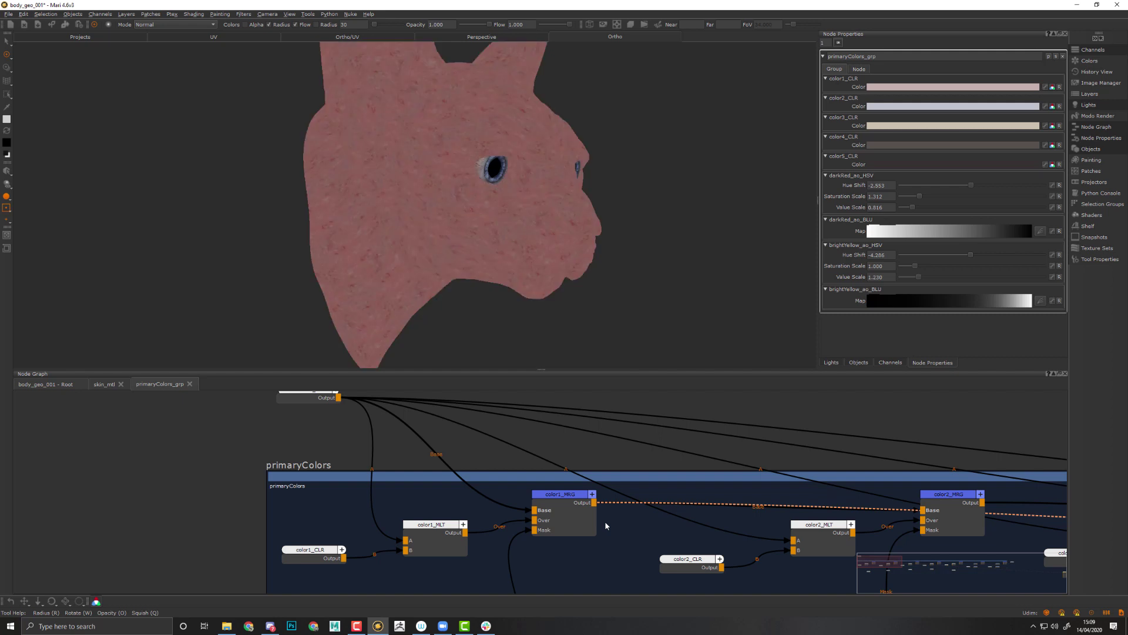
Enter the root graph's own primaryColors_grp and preview its color1_MRG merge for comparison
click(59, 387)
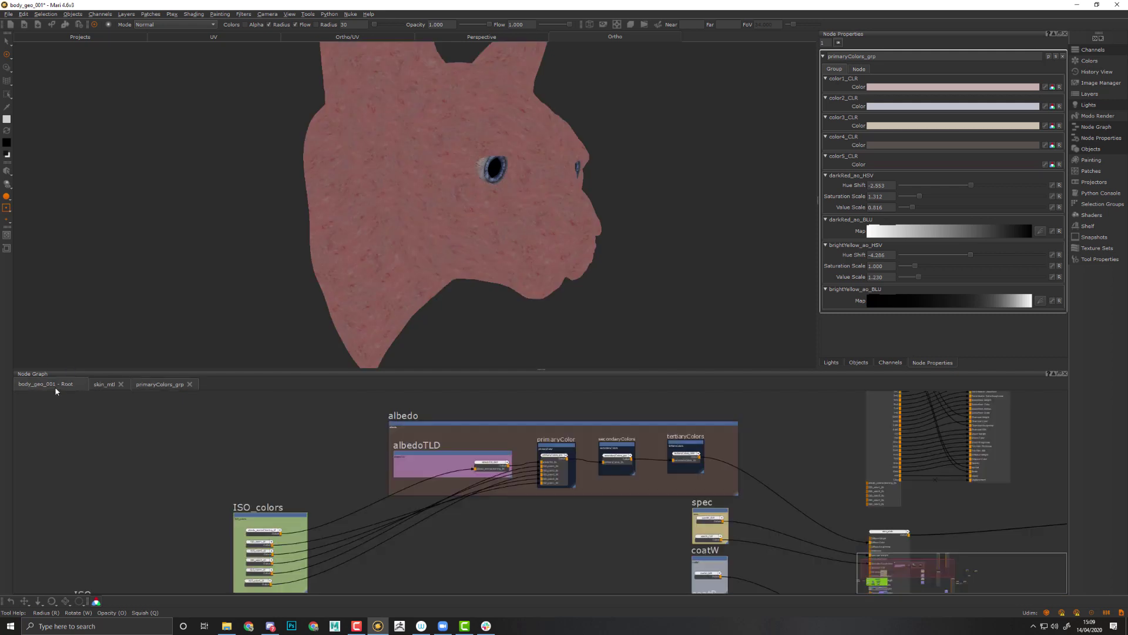
click(553, 461)
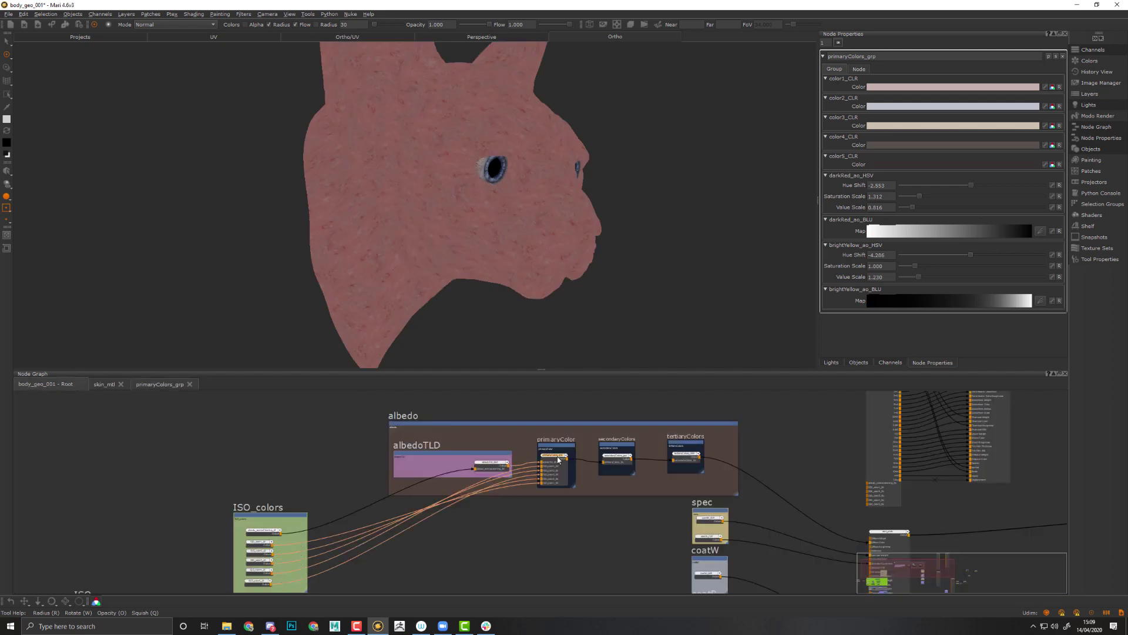
click(1055, 58)
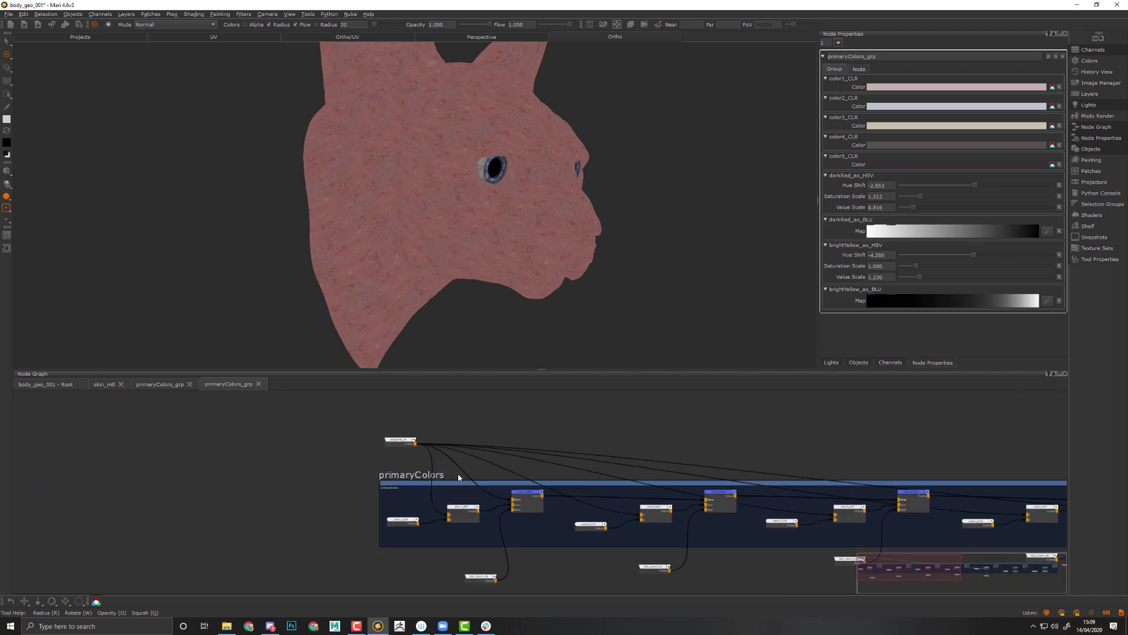
click(507, 499)
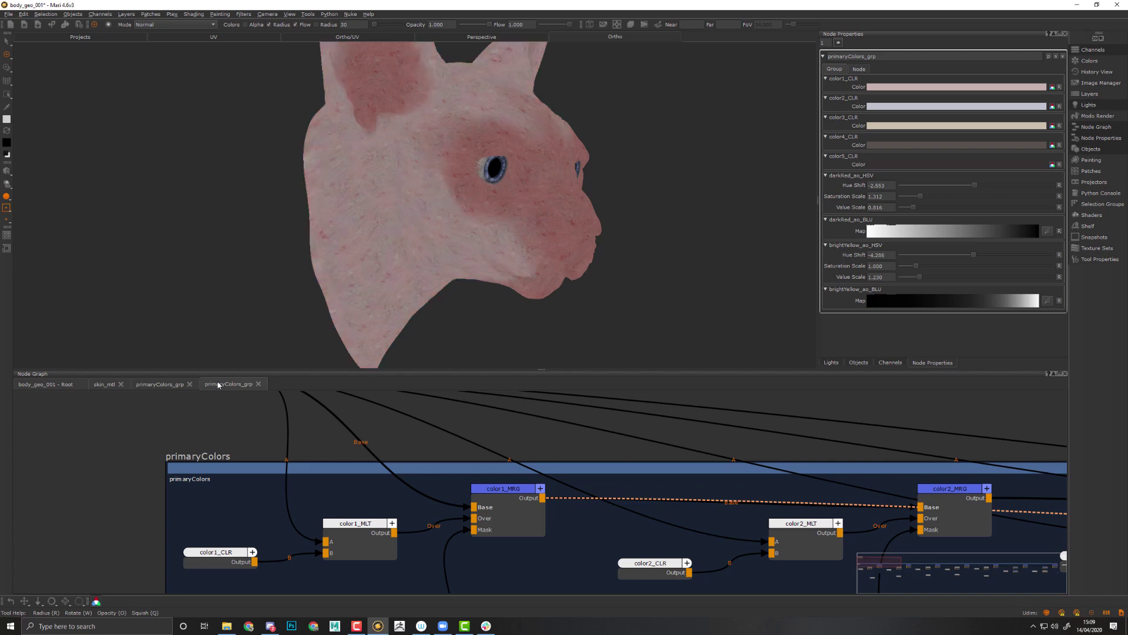
Go back to the primaryColors_grp from skin_mtl and preview its ISO_color1_IN mask input
click(166, 387)
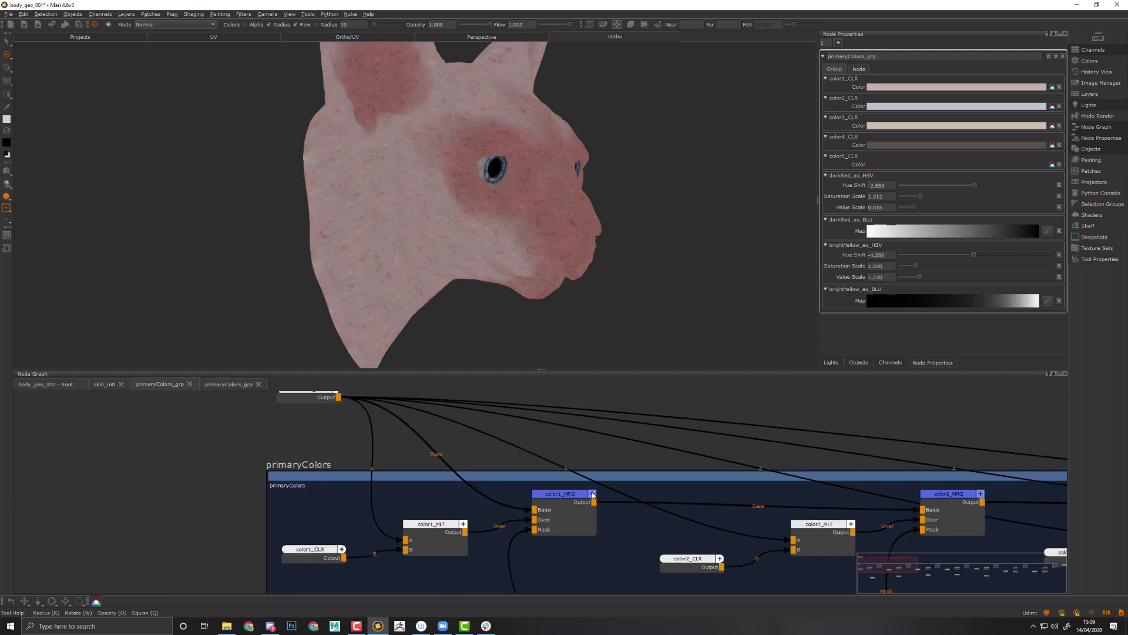
middle_drag(592, 495, 575, 396)
click(432, 561)
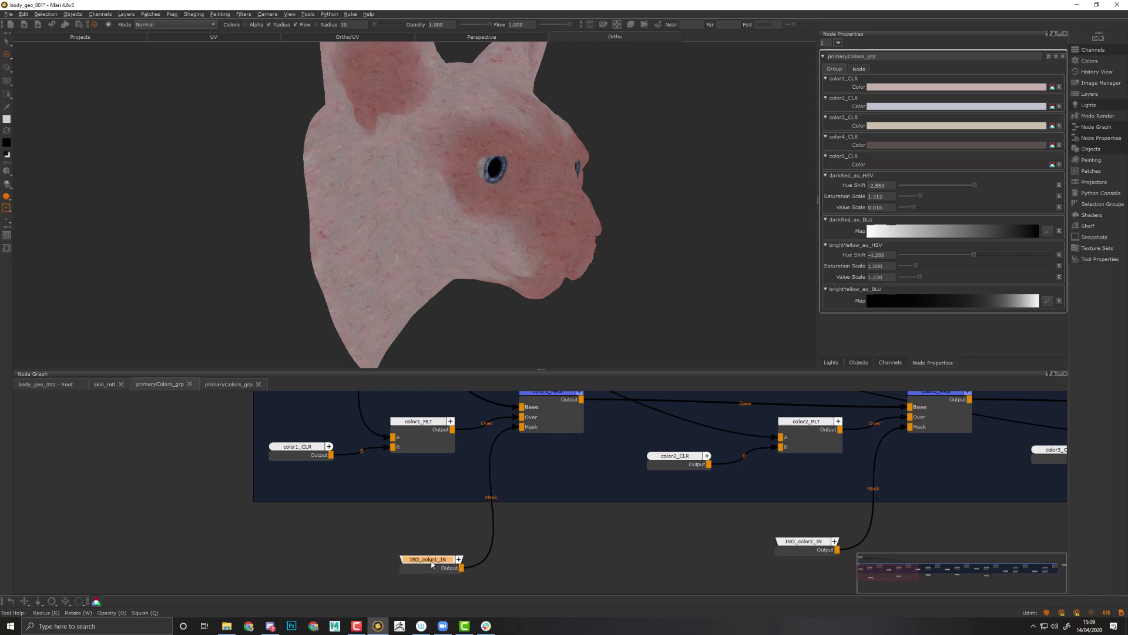
drag(432, 563, 432, 540)
key(v)
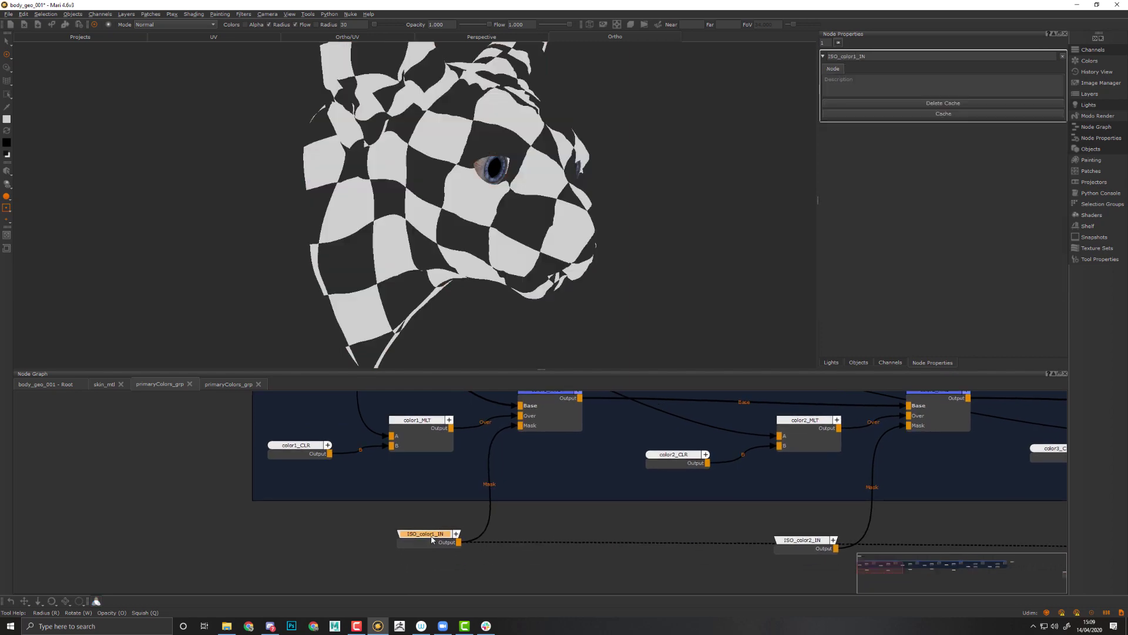
middle_drag(619, 512, 753, 507)
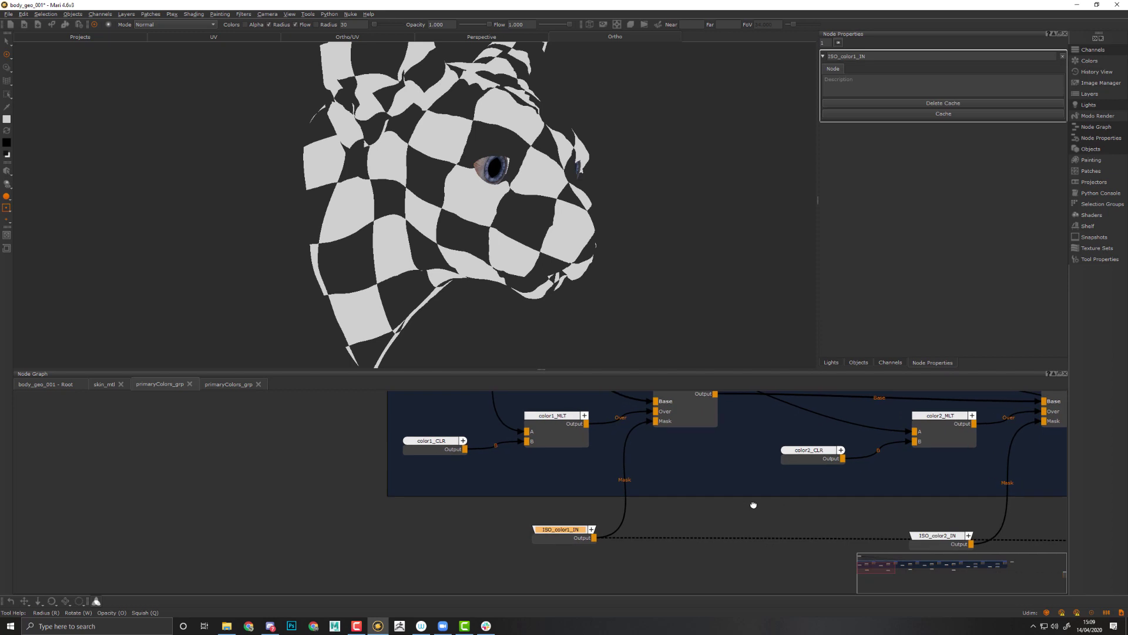
Return to the skin_mtl graph and preview the ISO_color1_IN node in the input backdrop
click(100, 385)
middle_drag(634, 558, 706, 553)
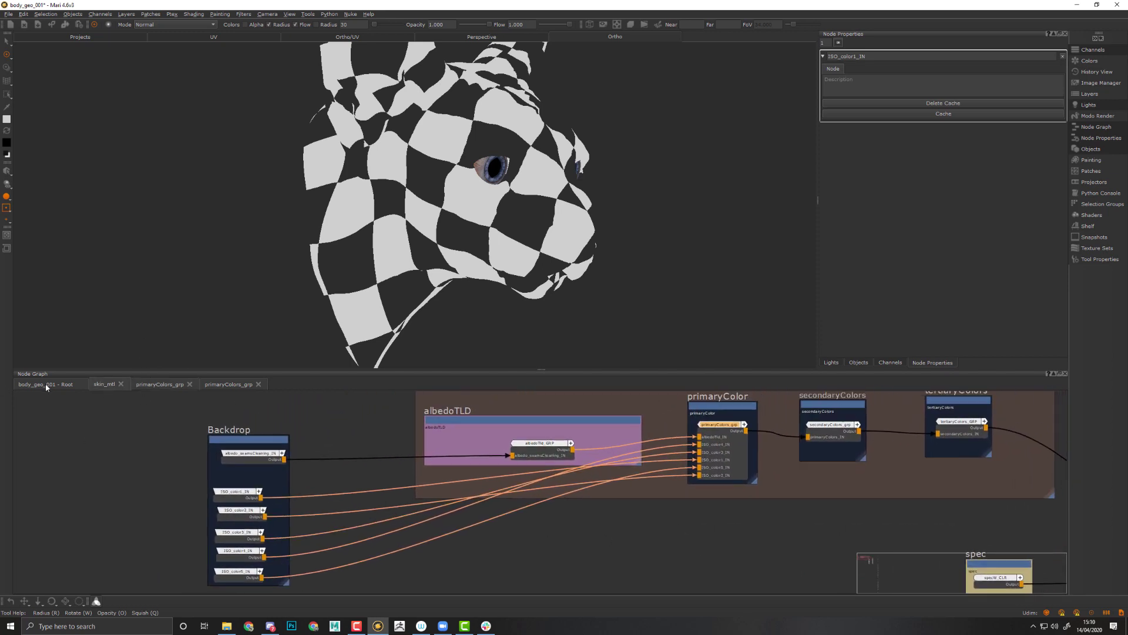
middle_drag(244, 512, 319, 496)
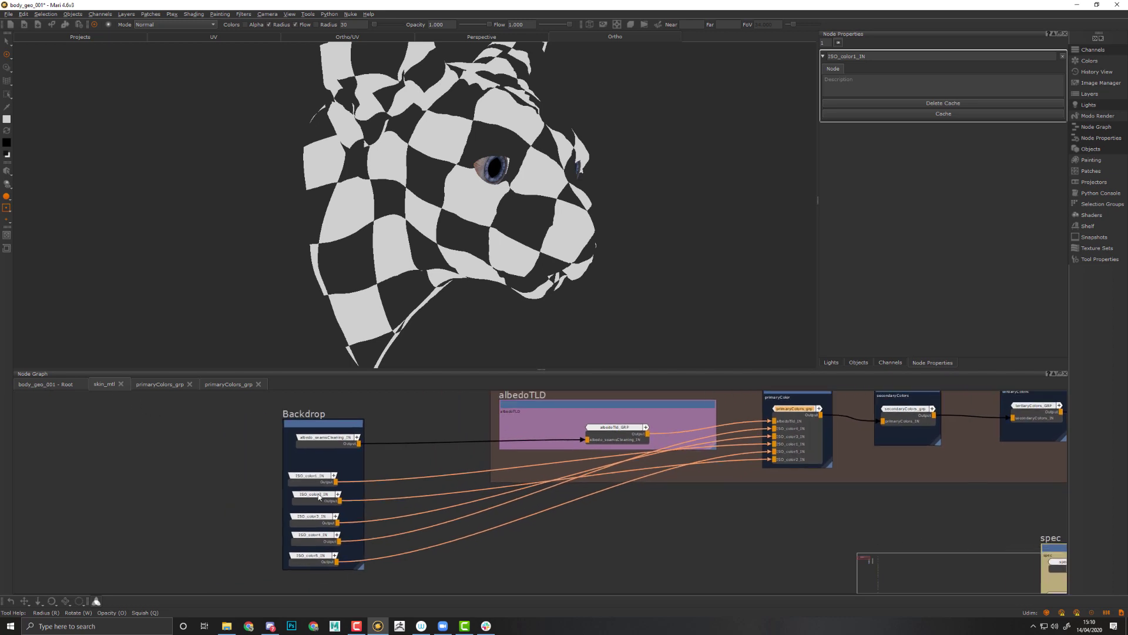
drag(314, 482, 322, 476)
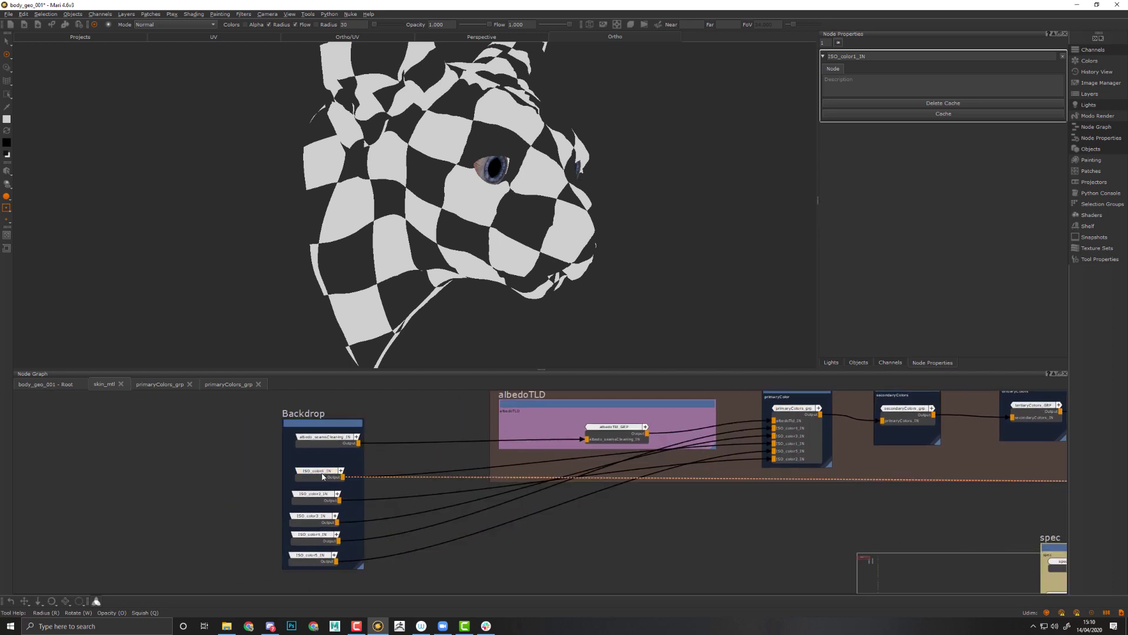
Inspect the exposed inputs on the skin_mtl node in the root graph
click(42, 386)
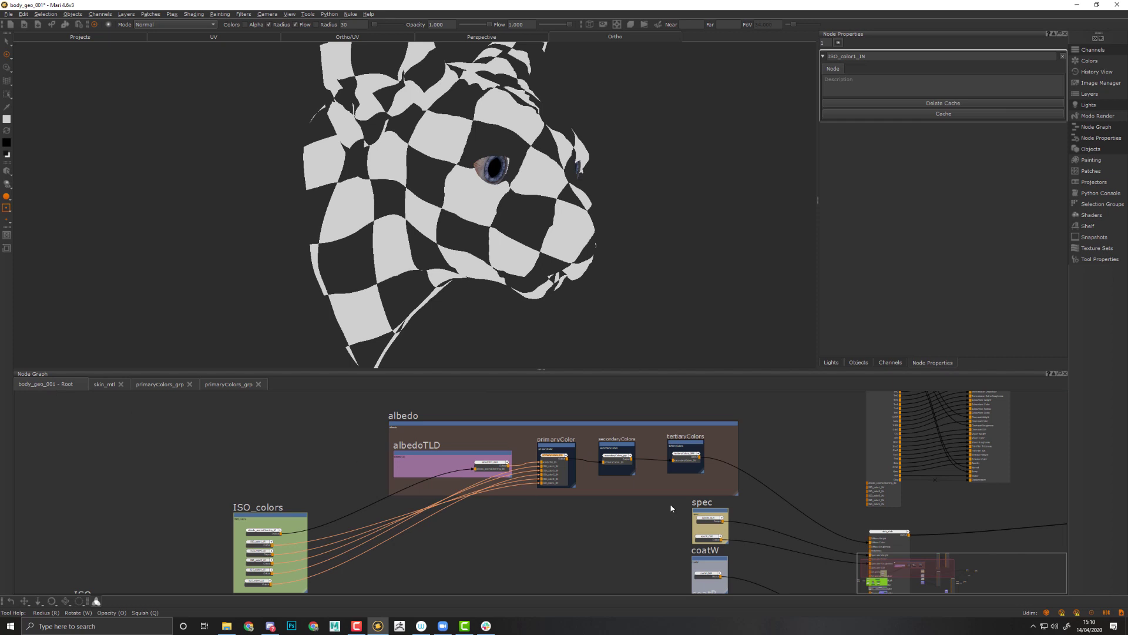
middle_drag(788, 496, 656, 465)
scroll(733, 444, down, 3)
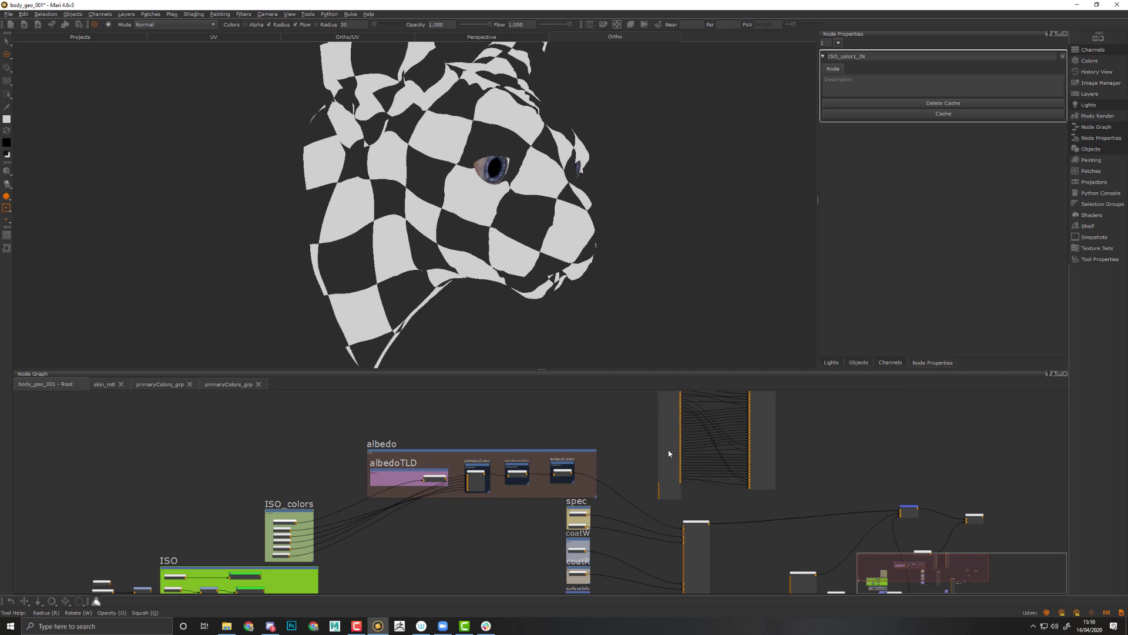
scroll(665, 456, up, 2)
scroll(664, 456, up, 3)
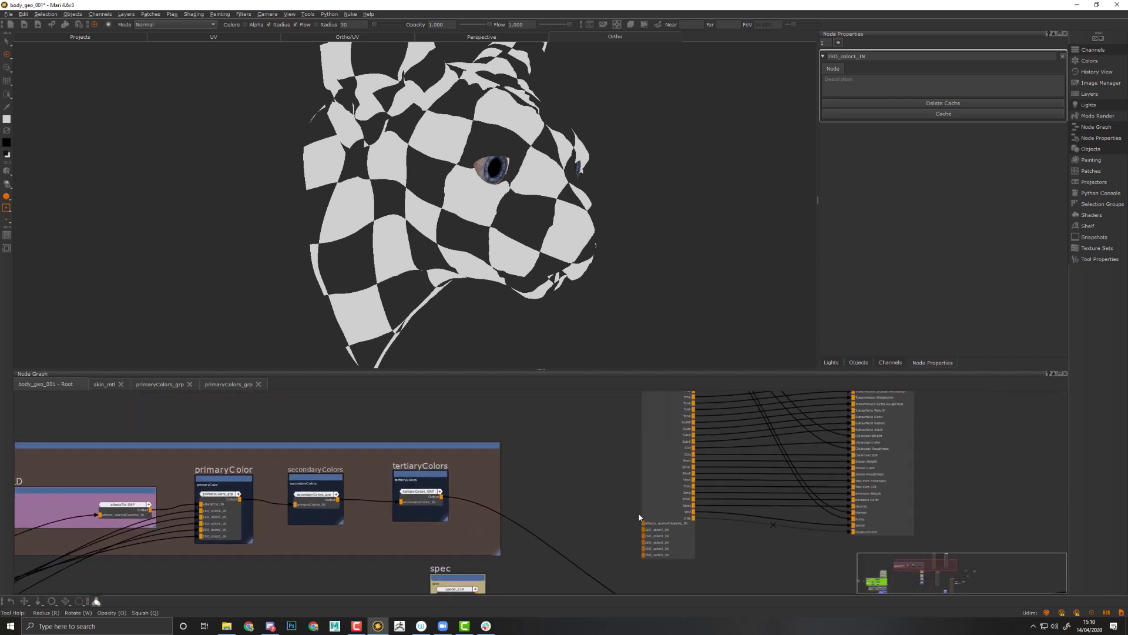
scroll(623, 491, down, 5)
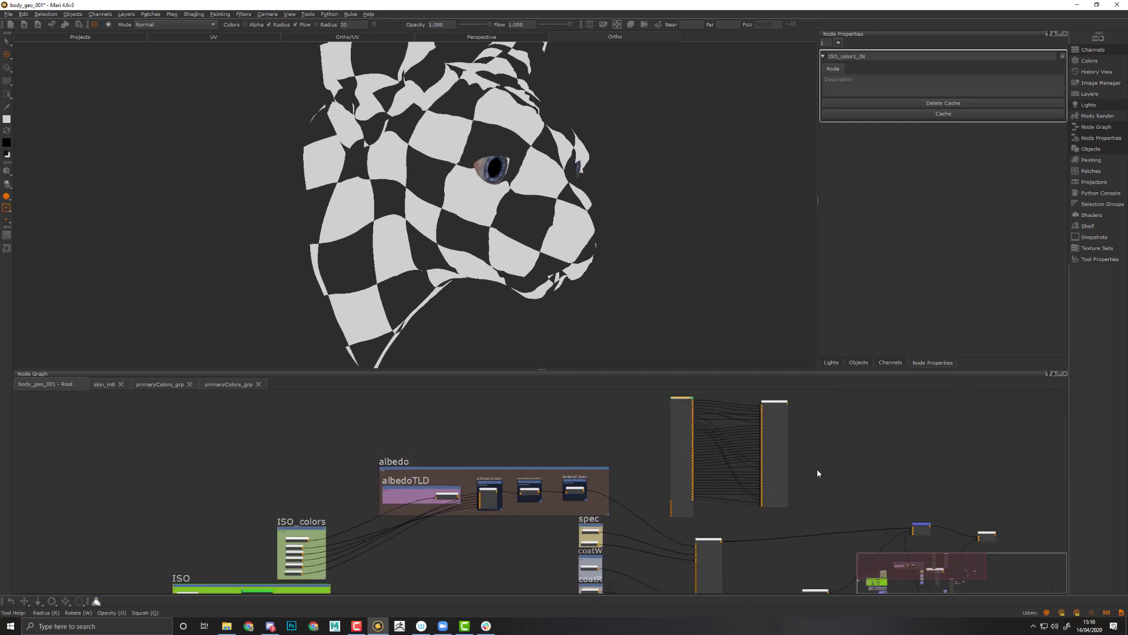
Move the skin_mtl node together with its connected shader node so they sit above the albedo backdrop
drag(821, 429, 388, 431)
middle_drag(395, 450, 594, 539)
scroll(473, 438, up, 4)
mouse_move(503, 540)
middle_down()
mouse_move(476, 486)
mouse_move(486, 509)
mouse_move(512, 511)
mouse_move(476, 491)
mouse_move(508, 410)
middle_up()
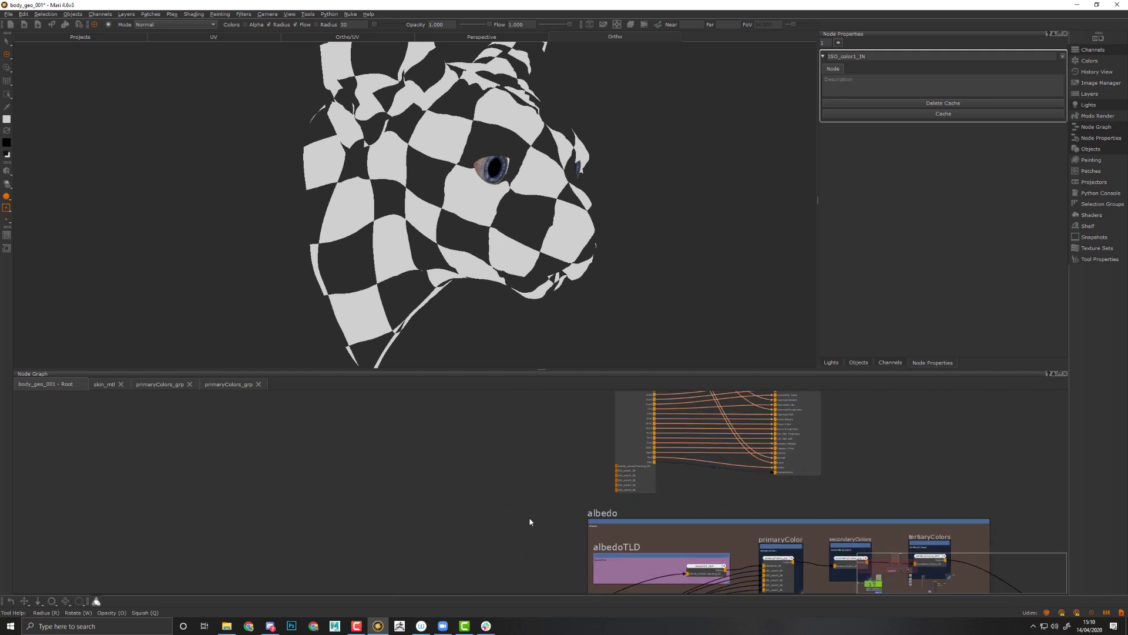
Connect albedo_seamsCleaning_LR from the ISO_colors backdrop to skin_mtl's albedo_seamsCleaning_IN input
middle_drag(511, 476, 496, 408)
scroll(515, 497, up, 3)
middle_drag(492, 499, 455, 491)
scroll(446, 561, down, 2)
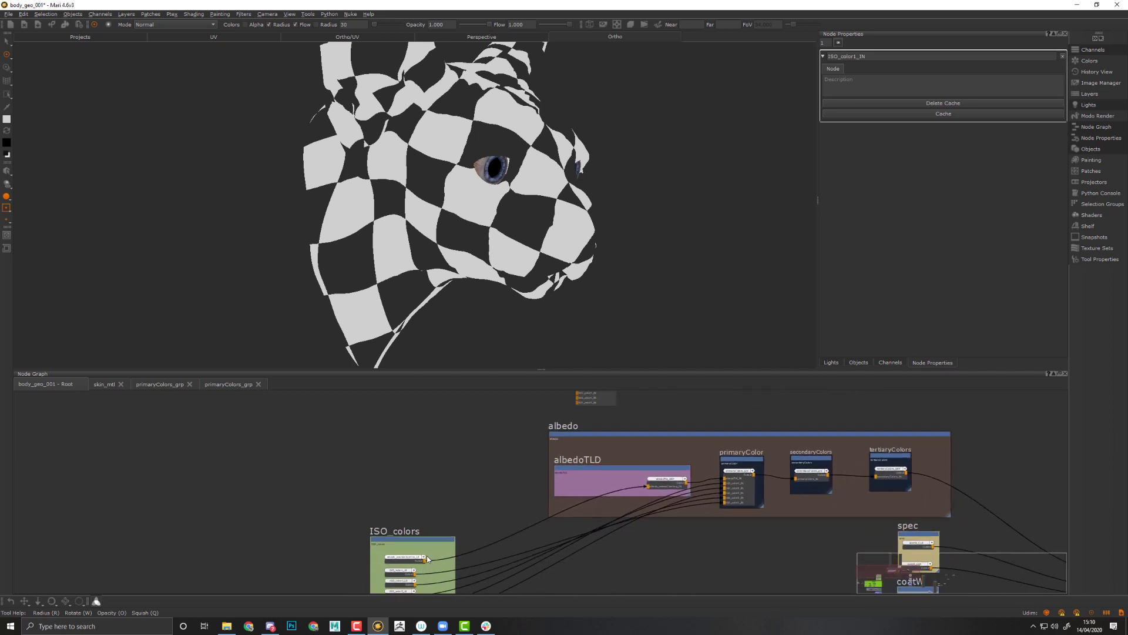
drag(422, 560, 580, 442)
Connect ISO_color1_LR from the ISO_colors backdrop to skin_mtl's ISO_color1_IN input
middle_drag(523, 480, 552, 350)
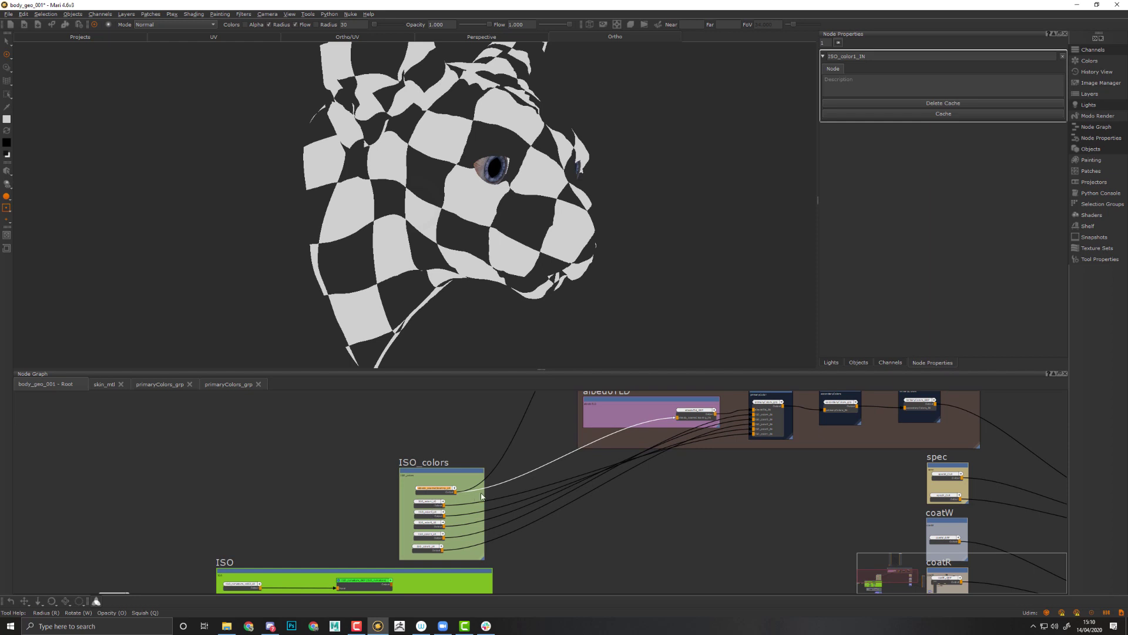
alt+right_drag(481, 493, 519, 488)
middle_drag(519, 489, 480, 535)
alt+right_drag(488, 510, 455, 509)
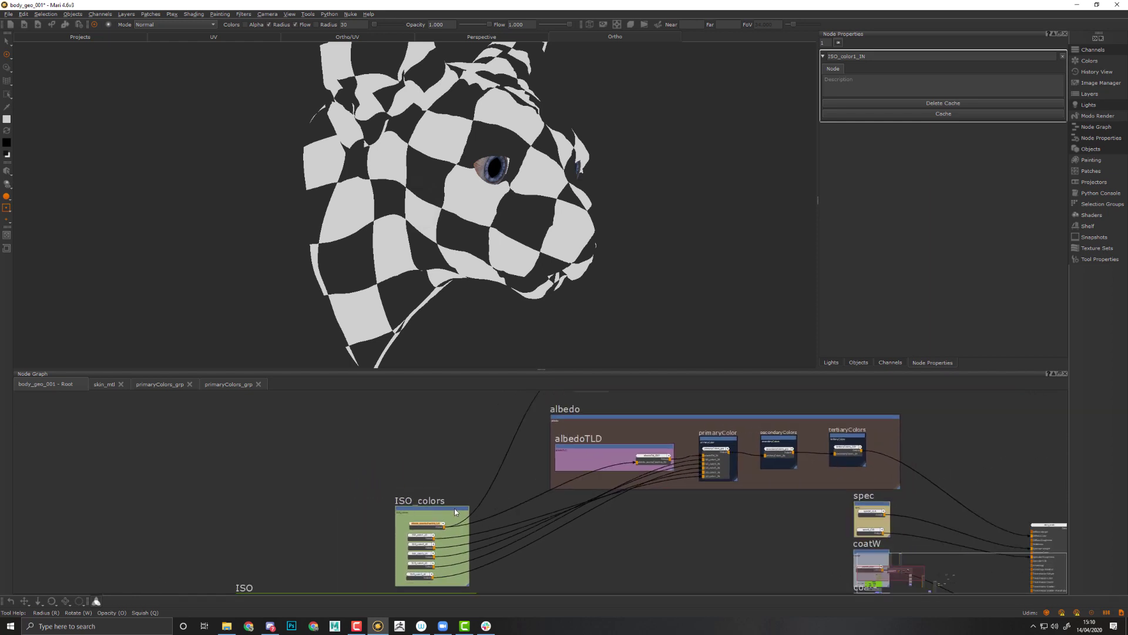
drag(435, 542, 427, 586)
scroll(603, 464, up, 2)
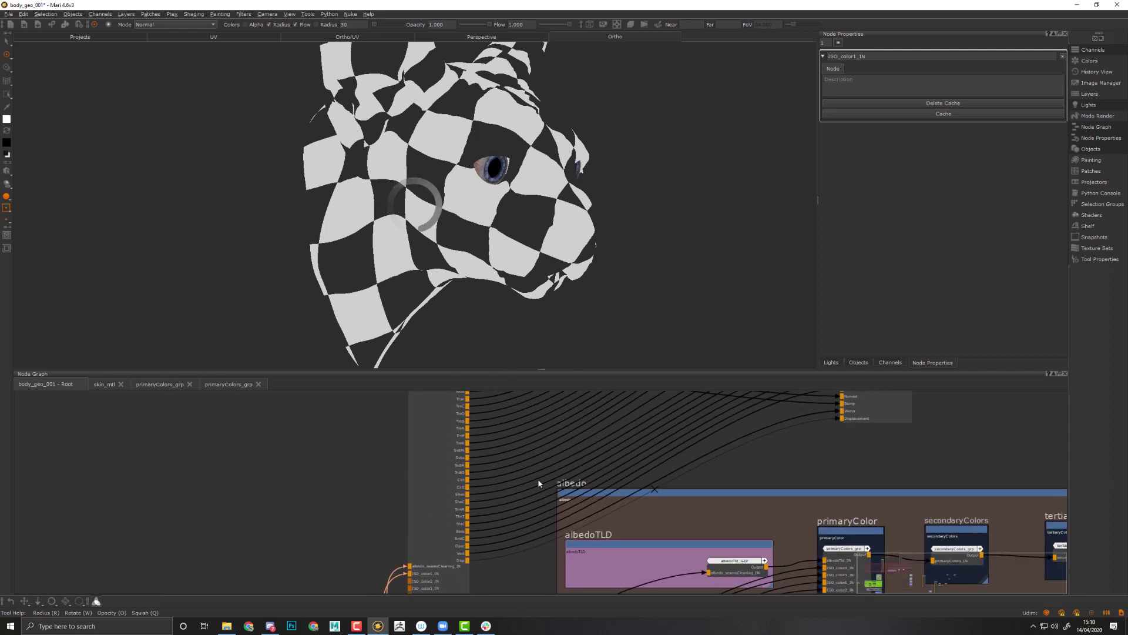
middle_drag(519, 524, 534, 330)
middle_drag(544, 471, 624, 502)
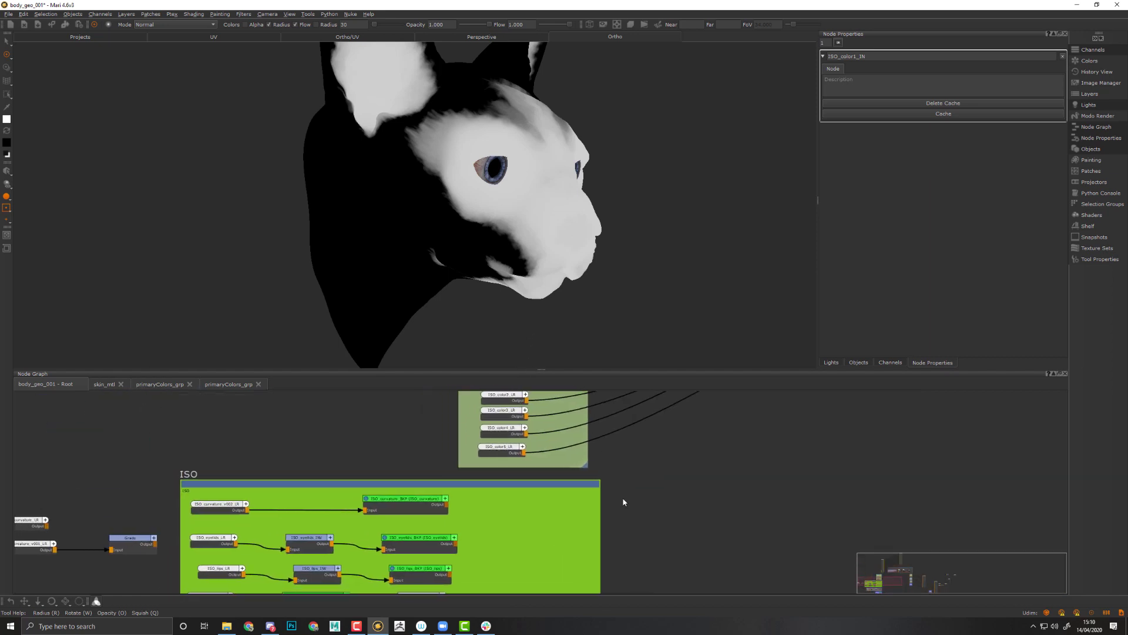
Move the skin_mtl node down beside the ISO_colors backdrop so its inputs sit close to their sources
middle_drag(620, 456, 533, 584)
scroll(543, 488, down, 1)
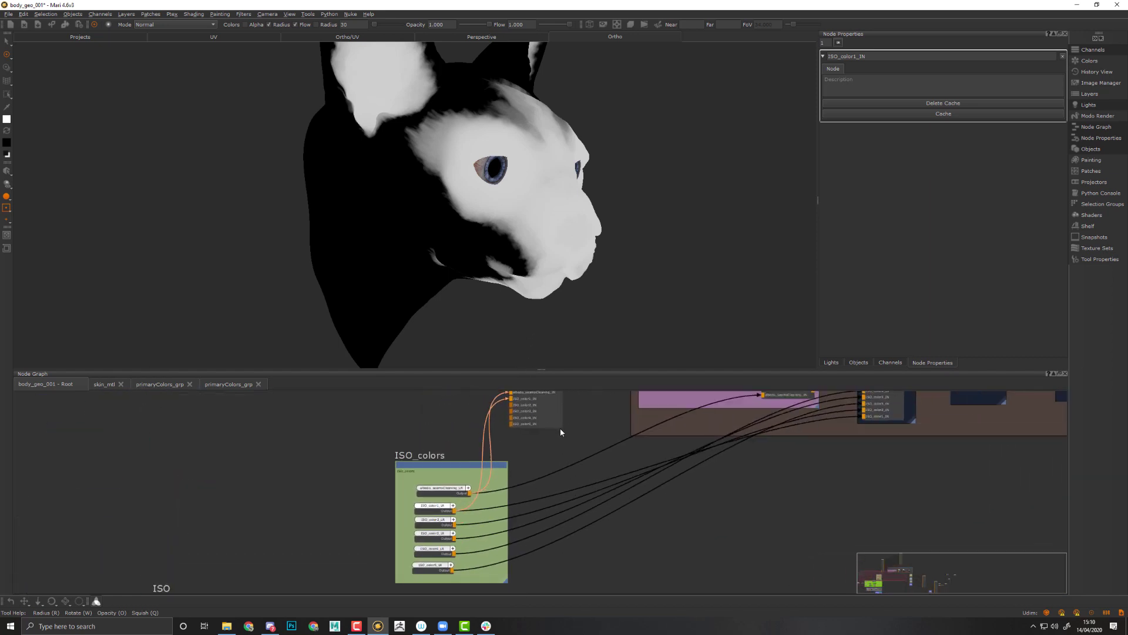
drag(560, 429, 624, 578)
middle_drag(549, 568, 558, 494)
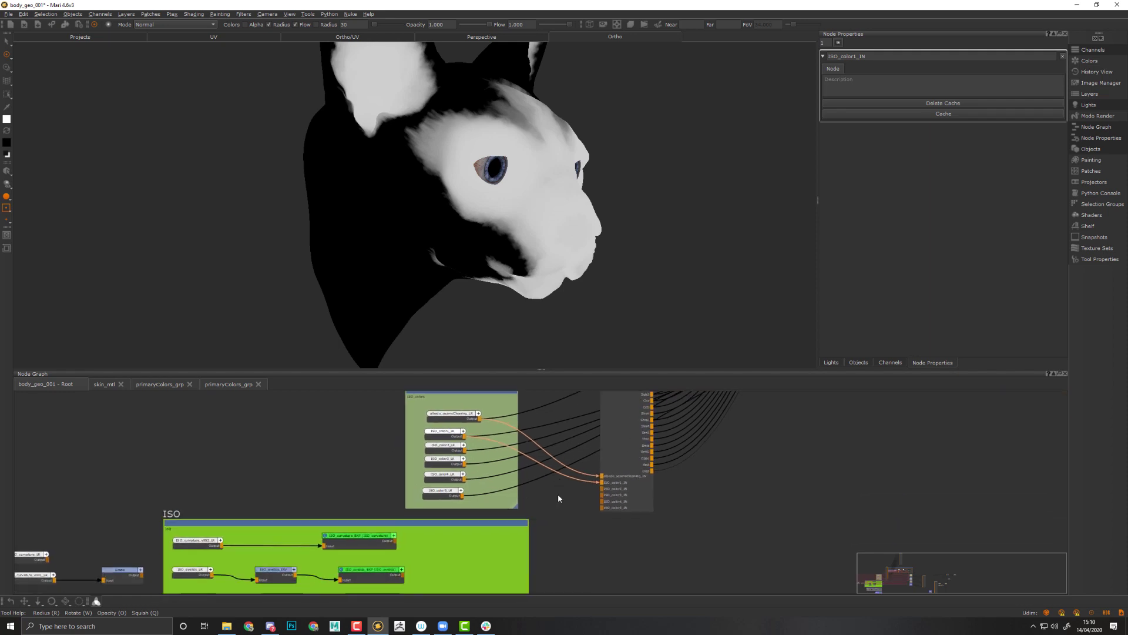
Connect ISO_color2_LR through ISO_color5_LR from the ISO_colors backdrop to the matching ISO_color2_IN through ISO_color5_IN inputs on skin_mtl
scroll(558, 498, up, 3)
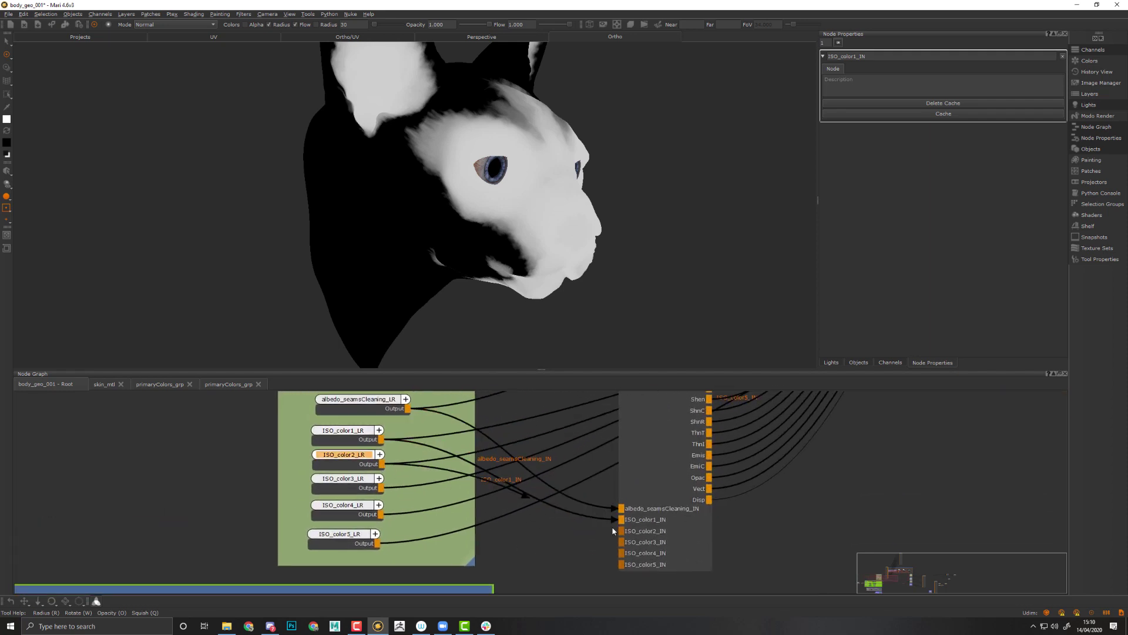
drag(613, 530, 621, 531)
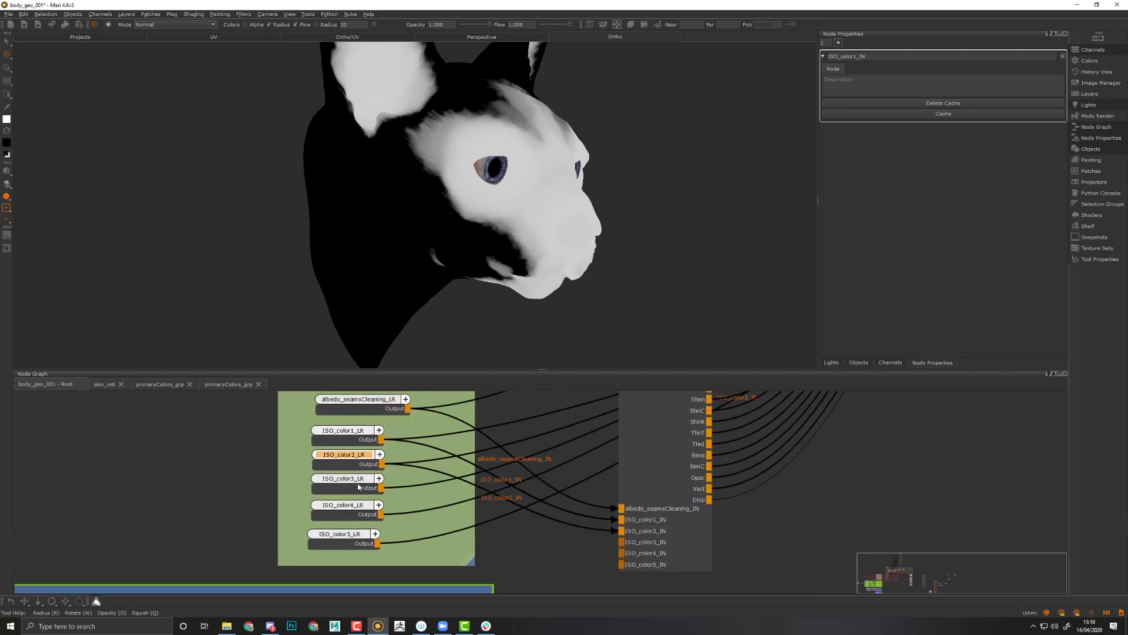
drag(379, 488, 628, 544)
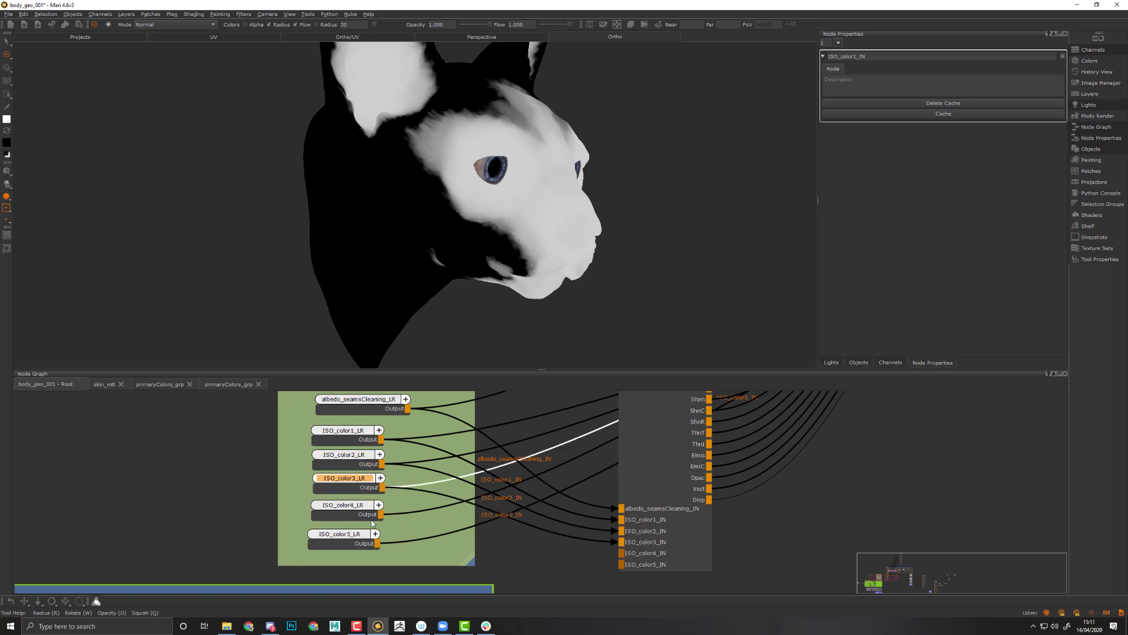
drag(528, 532, 546, 537)
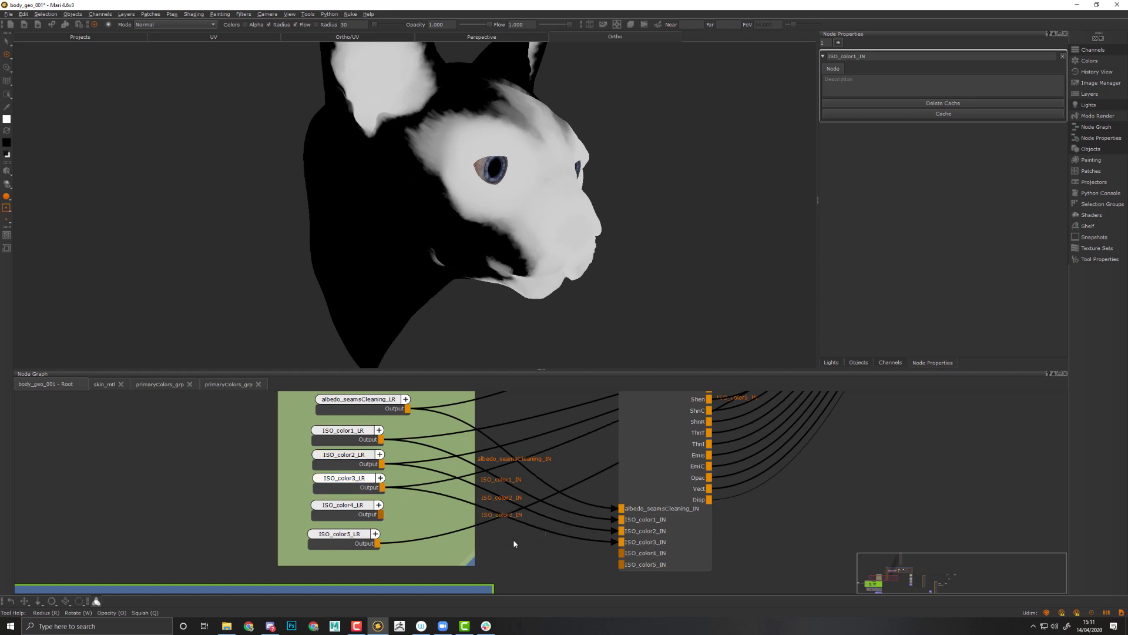
key(ctrl+z)
drag(380, 515, 622, 553)
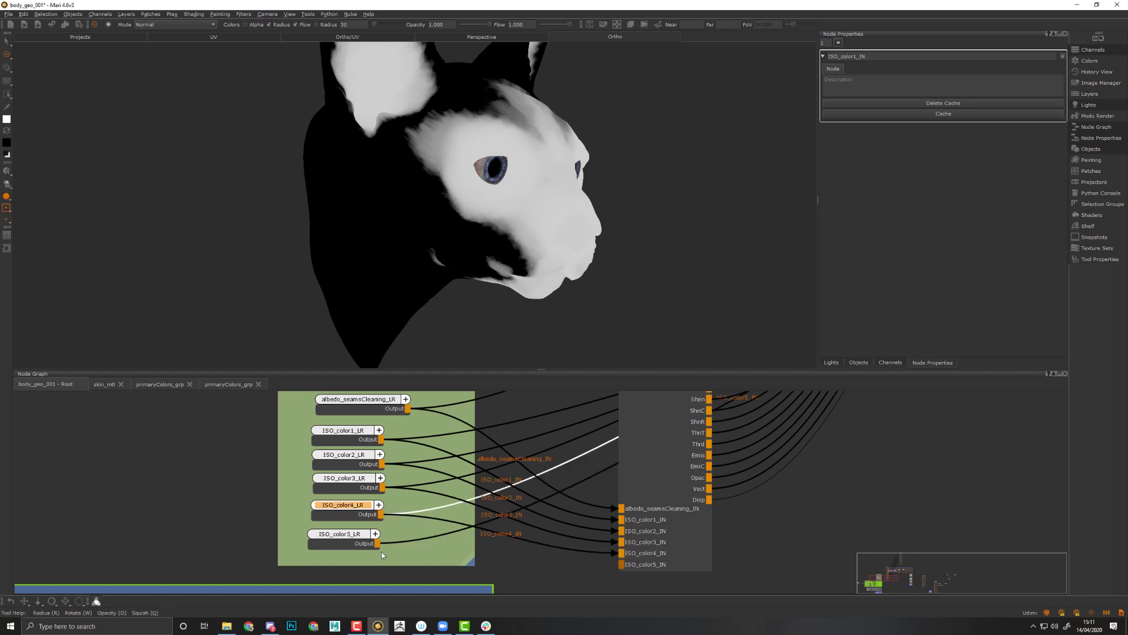
drag(377, 544, 623, 565)
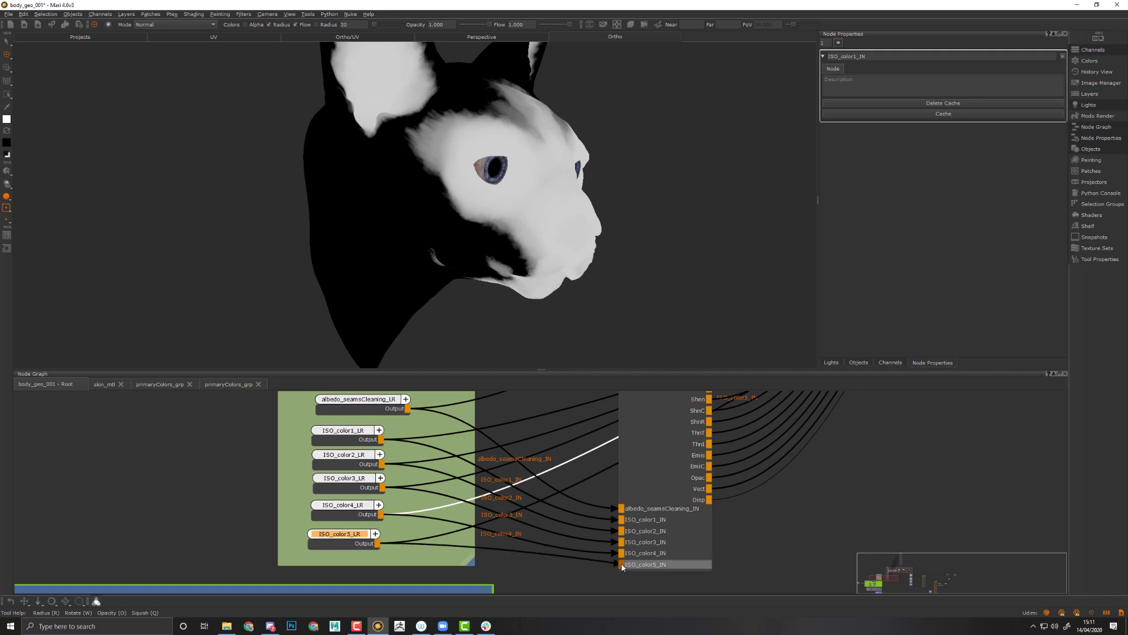
Move the skin_mtl node off the albedo backdrop, back up beside the Arnold Standard Surface shader node
scroll(823, 467, down, 3)
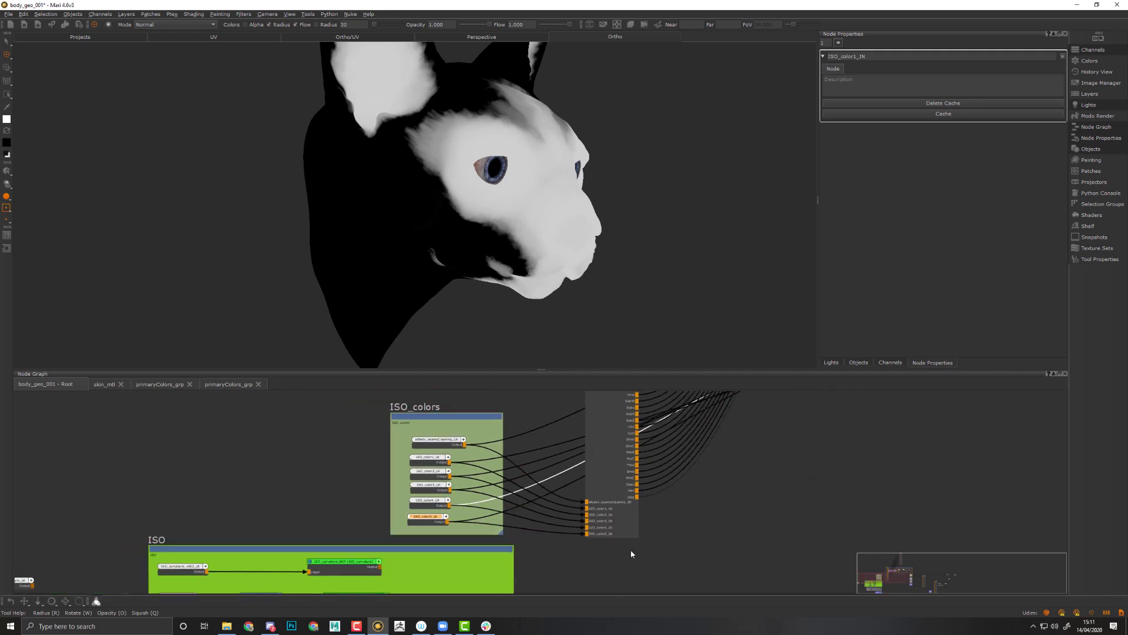
middle_drag(965, 393, 791, 533)
scroll(645, 513, down, 5)
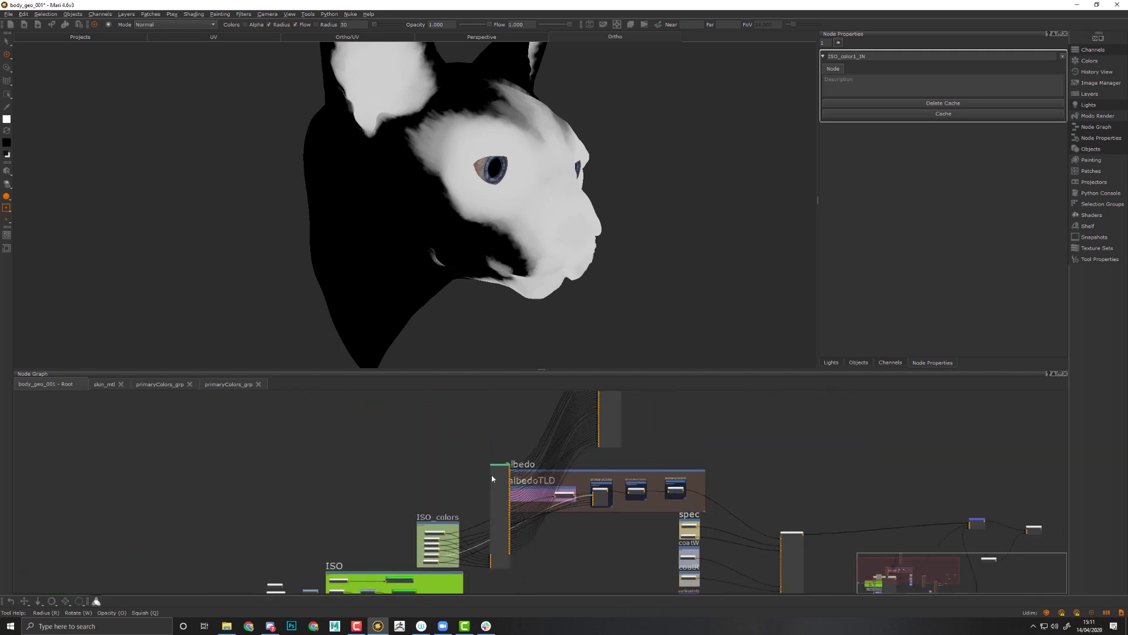
drag(493, 490, 547, 440)
scroll(602, 433, up, 5)
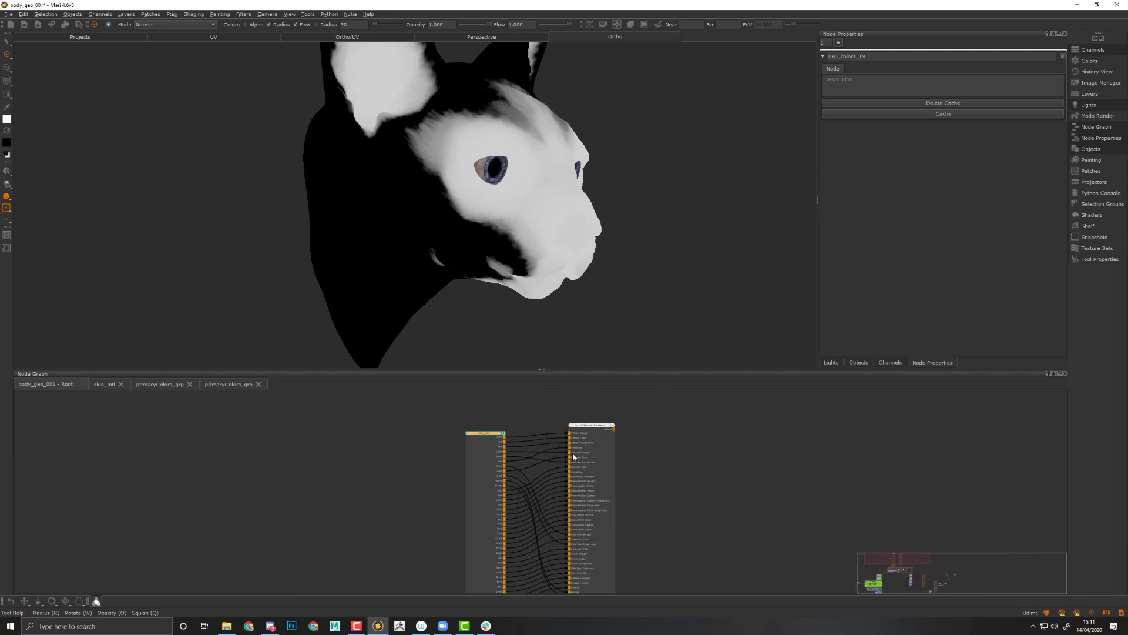
Open skin_mtl's internal graph and view the primaryColors_grp and tertiaryColors_GRP results on the model, following the albedo chain to usedOutputs
click(476, 433)
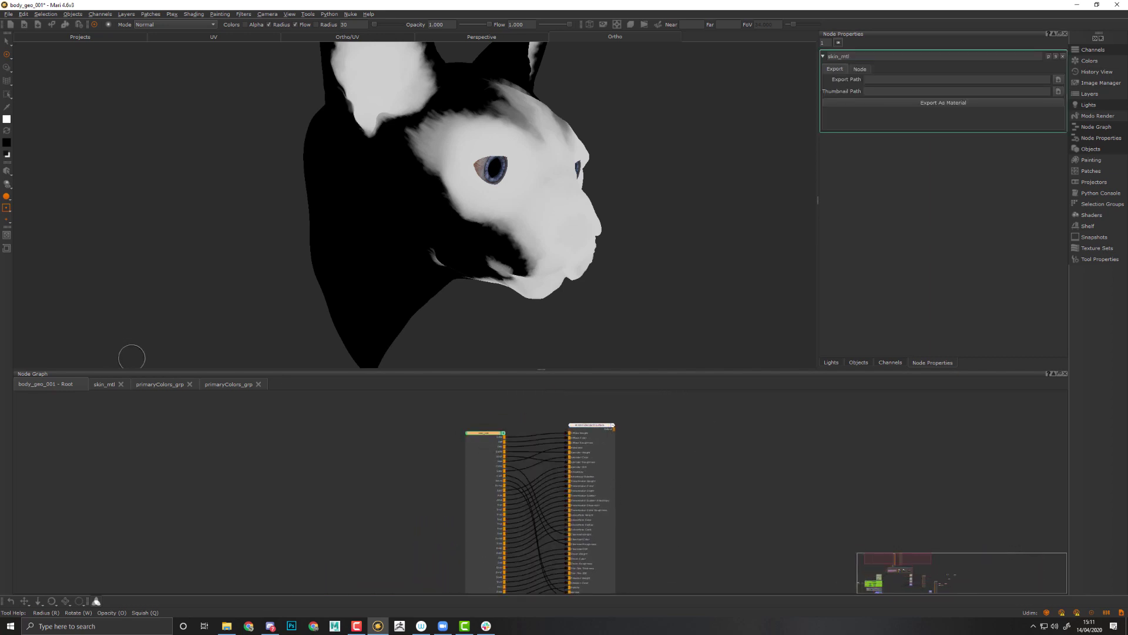
click(103, 384)
middle_drag(674, 485, 504, 521)
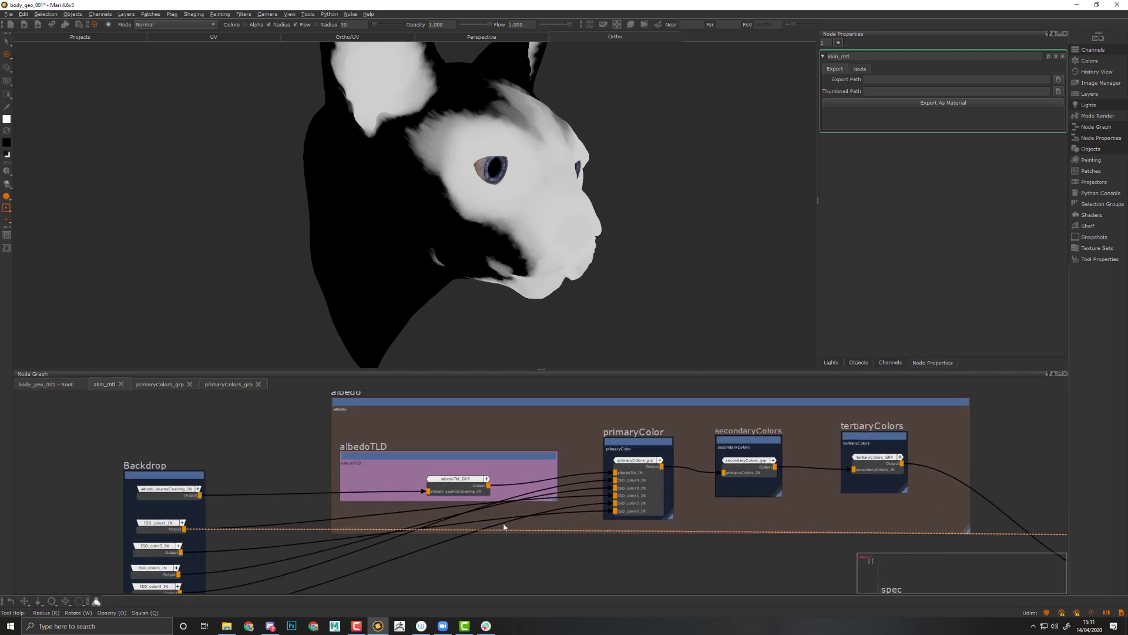
click(639, 462)
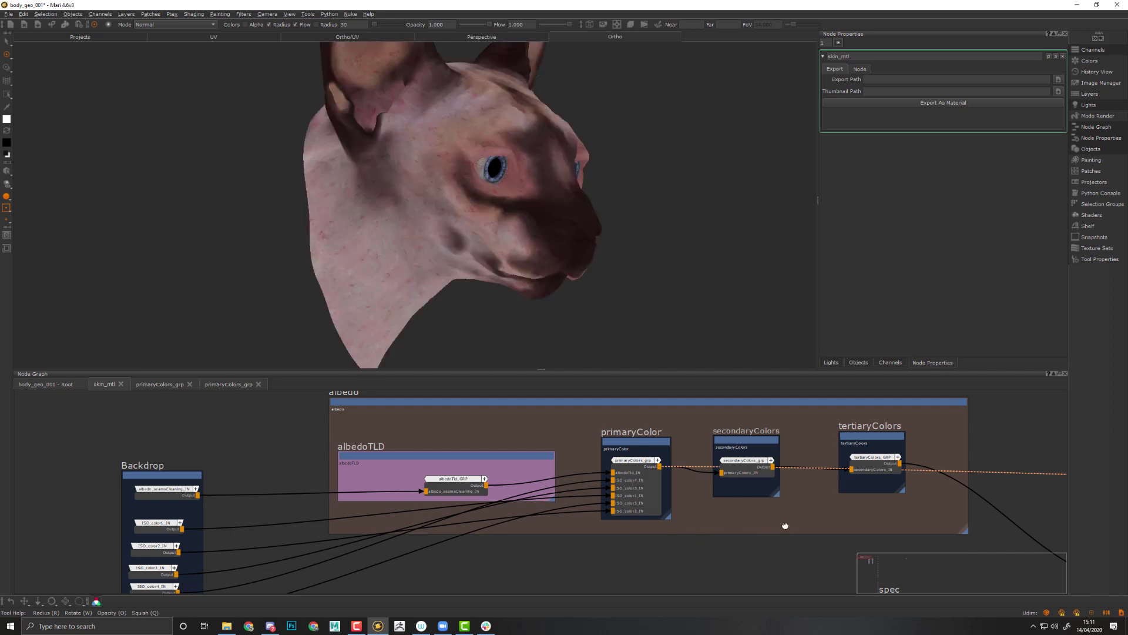
middle_drag(785, 525, 629, 461)
drag(611, 489, 639, 484)
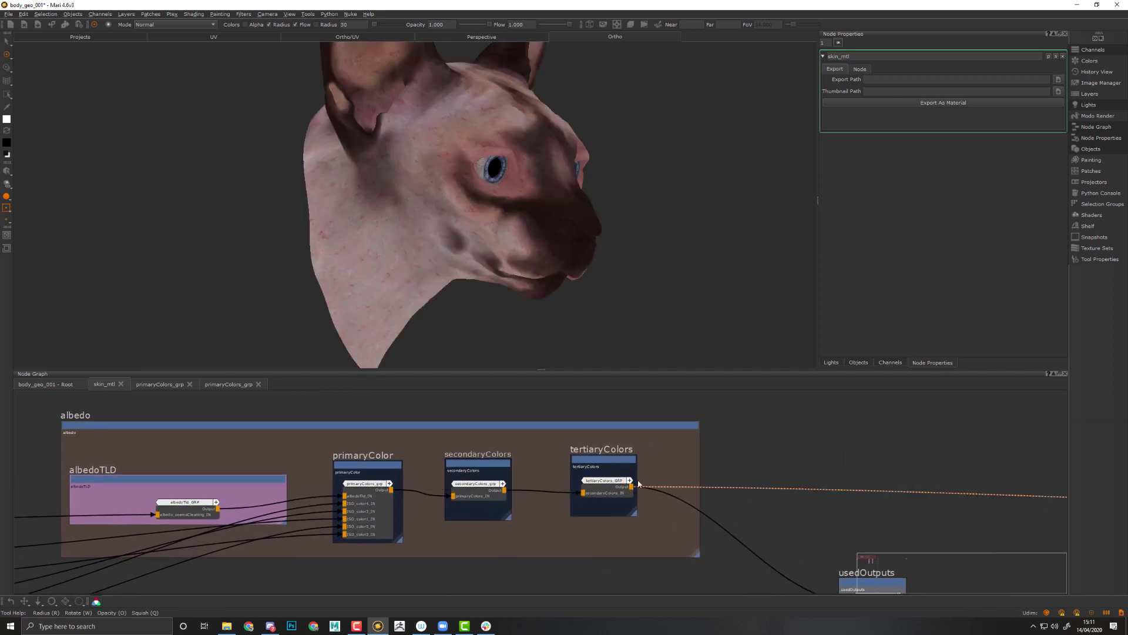
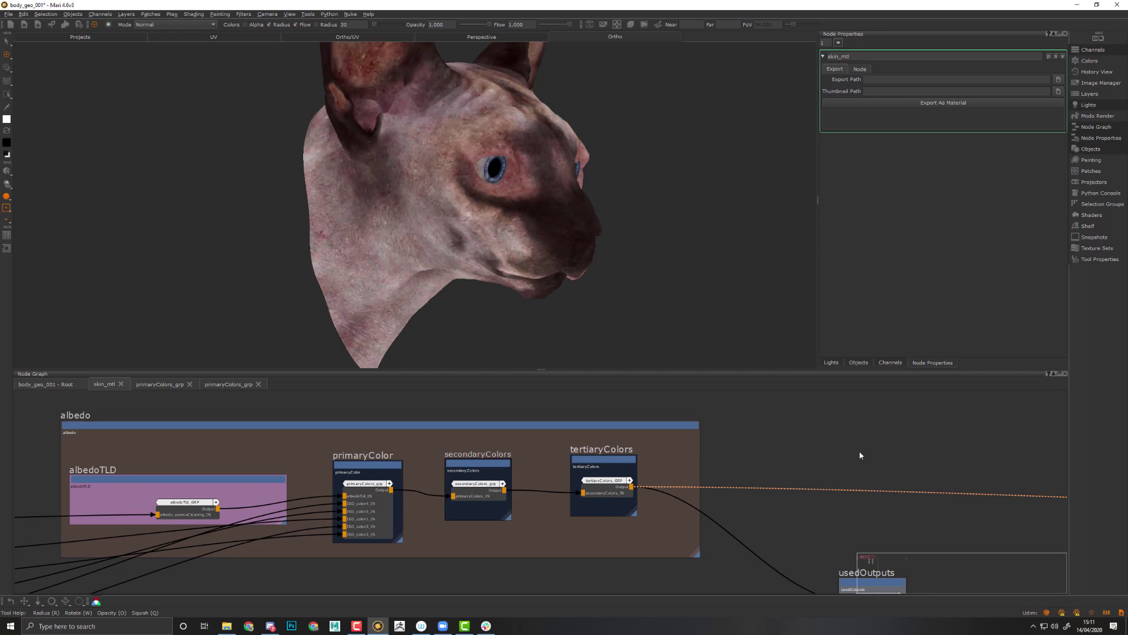
middle_drag(862, 456, 630, 352)
middle_drag(695, 486, 640, 434)
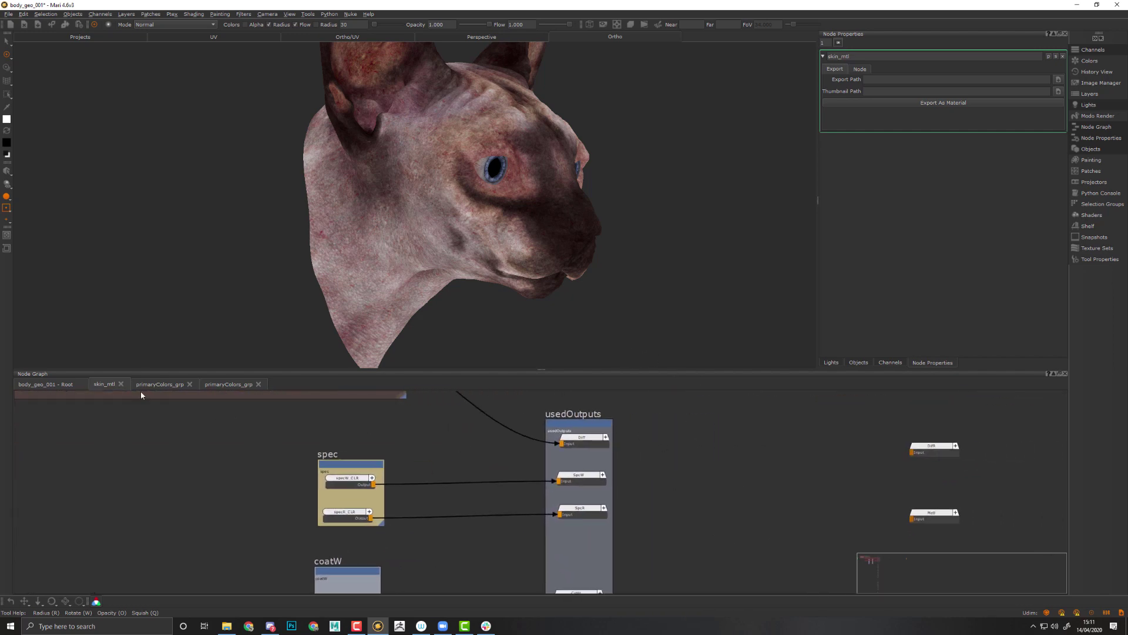
Return to the root graph and move the Arnold Standard Surface shader node farther away from skin_mtl
click(43, 385)
click(599, 444)
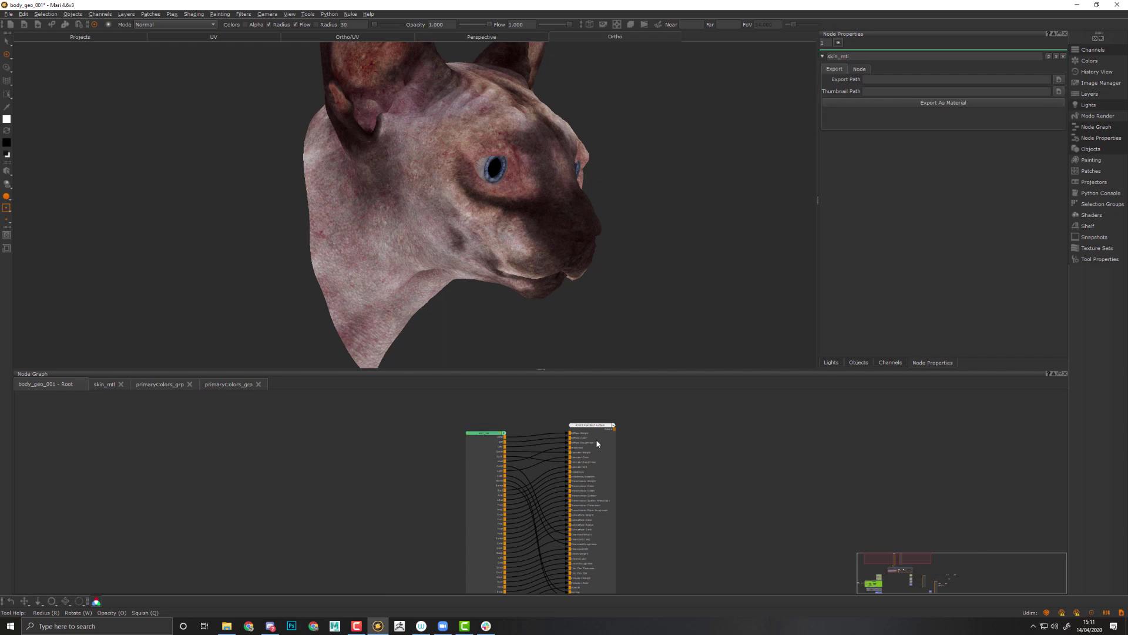
drag(599, 440, 611, 440)
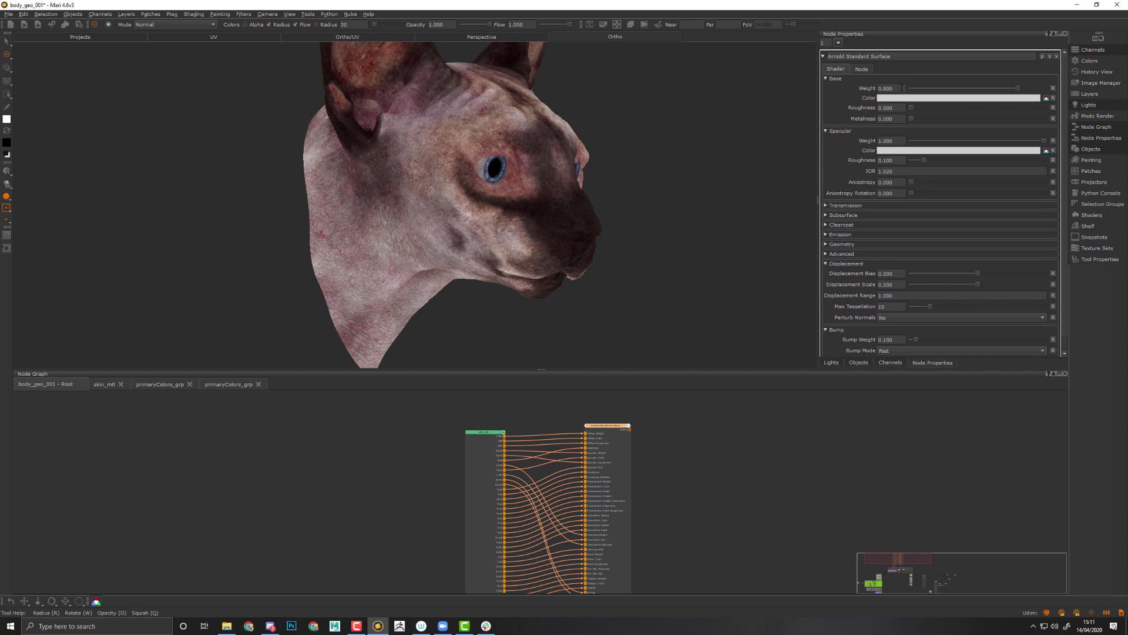
middle_drag(696, 502, 786, 541)
drag(718, 509, 735, 512)
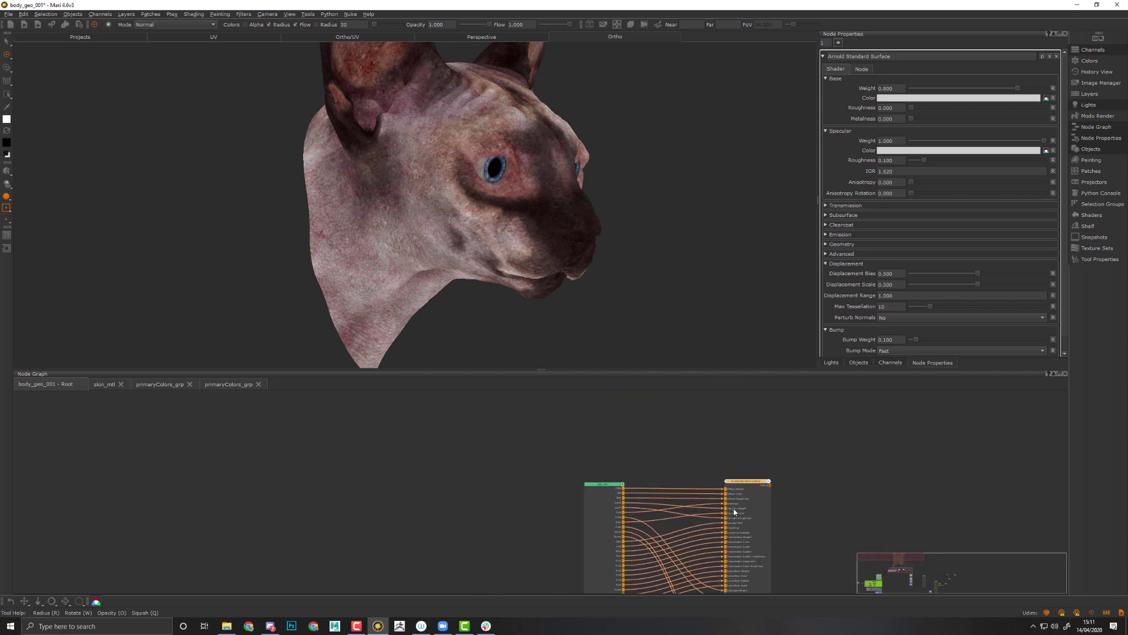
Inside skin_mtl, move the unused diffuse weight output node to just above the usedOutputs backdrop
click(602, 502)
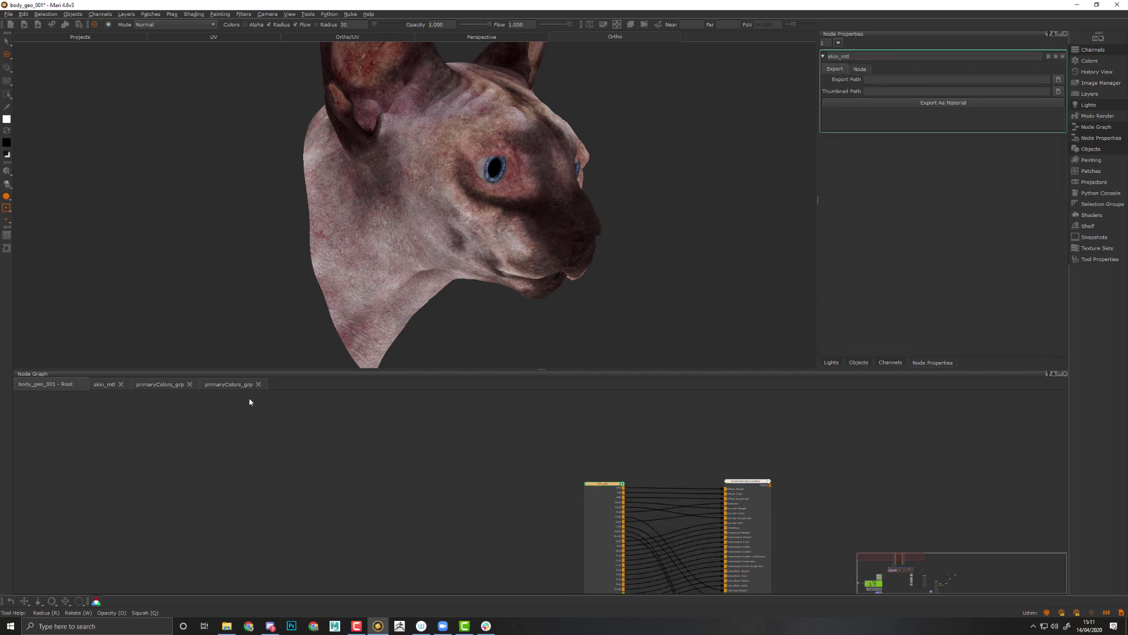
click(106, 386)
middle_drag(547, 481, 479, 503)
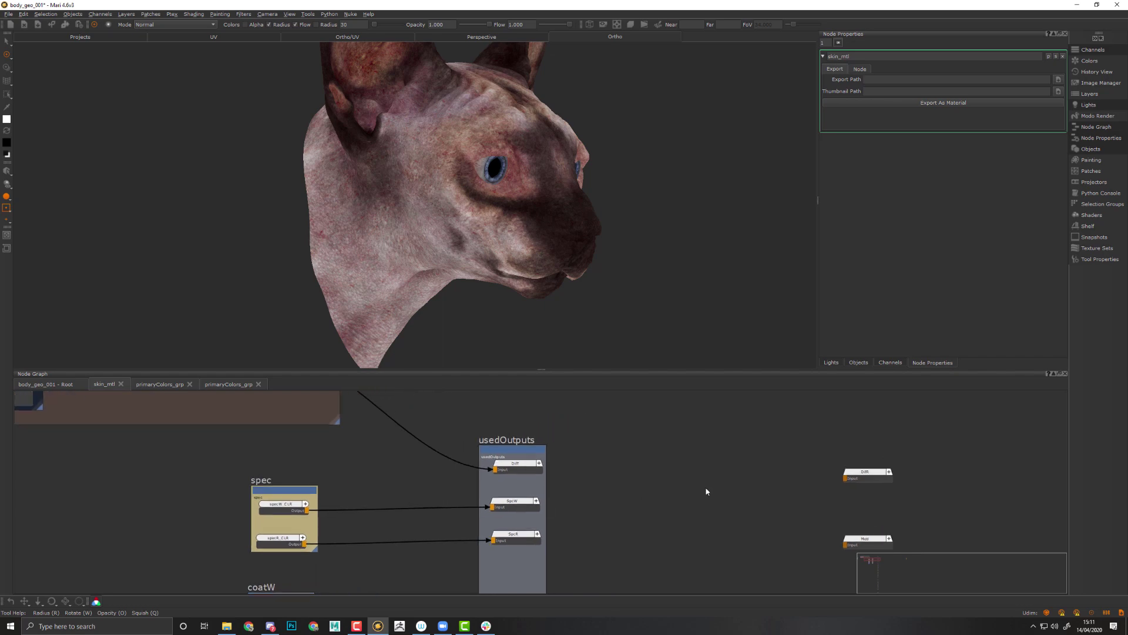
middle_drag(730, 516, 691, 502)
middle_drag(848, 506, 799, 578)
middle_drag(724, 412, 732, 427)
drag(732, 428, 380, 492)
middle_drag(380, 491, 573, 373)
middle_drag(462, 465, 446, 496)
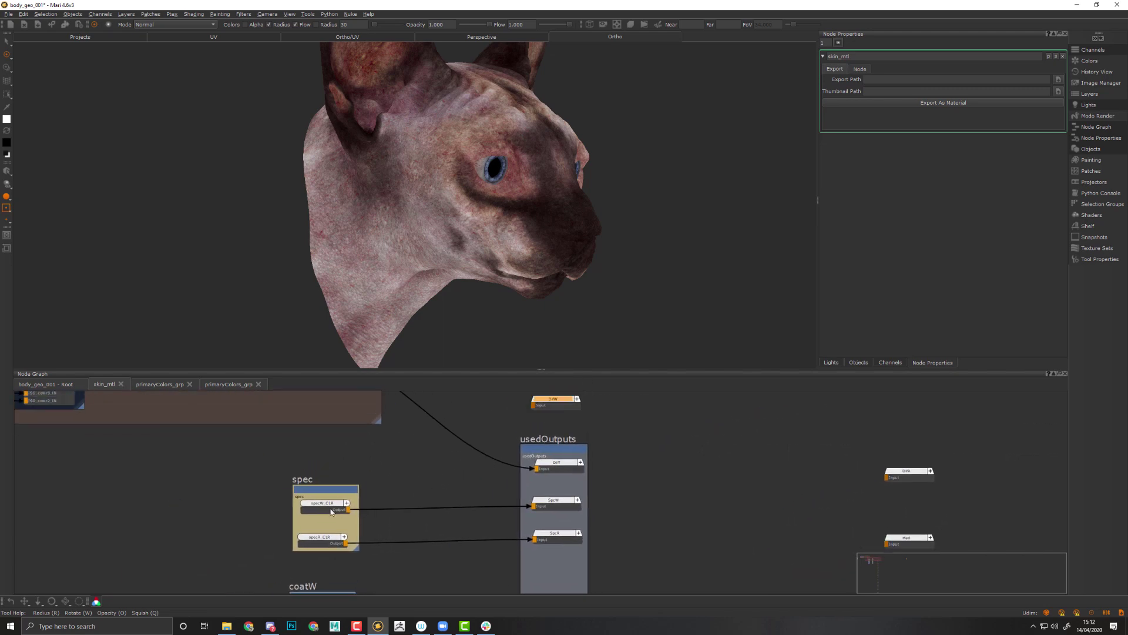
Check the specW_CLR and specR_CLR nodes, and add a new Color node beside the diffuse weight output node
click(321, 509)
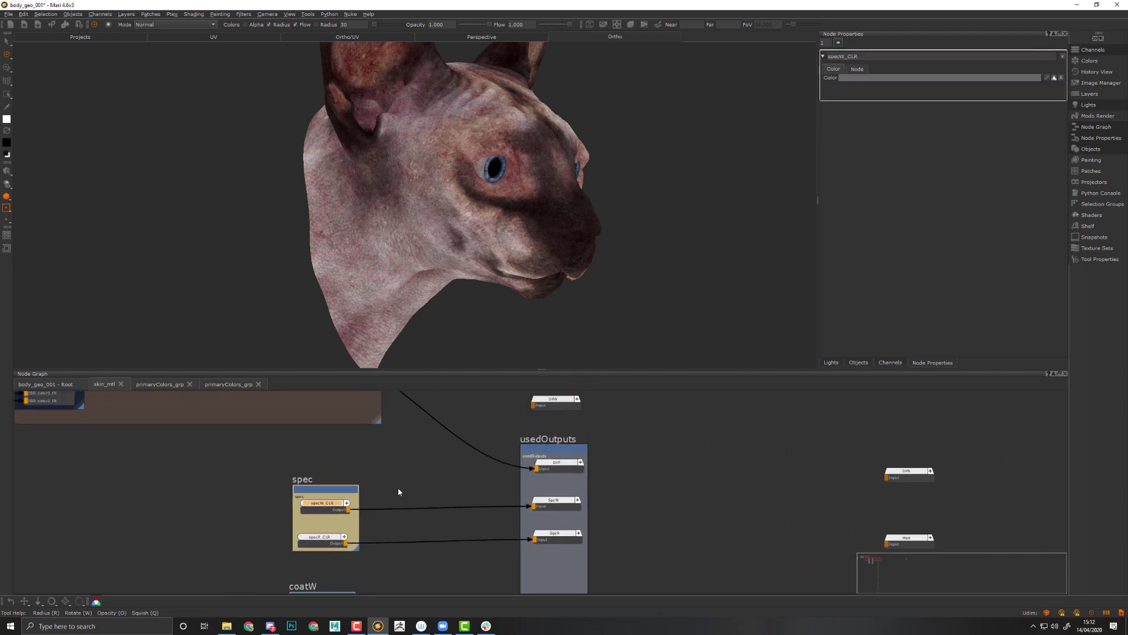
click(314, 544)
middle_drag(488, 478, 479, 529)
click(558, 453)
key(Tab)
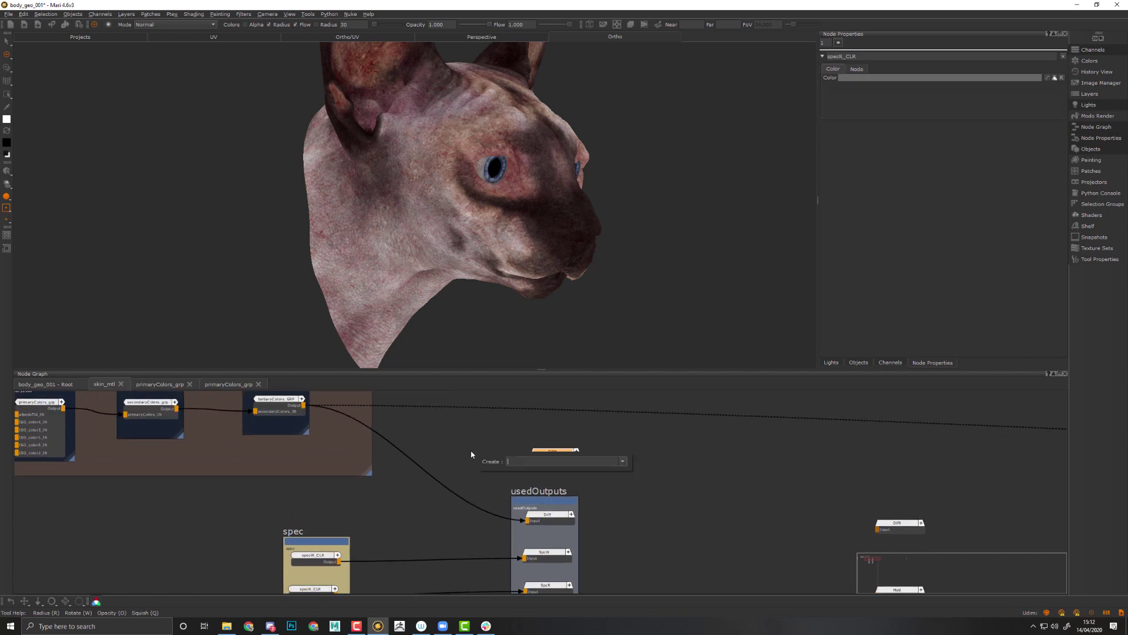
text(col)
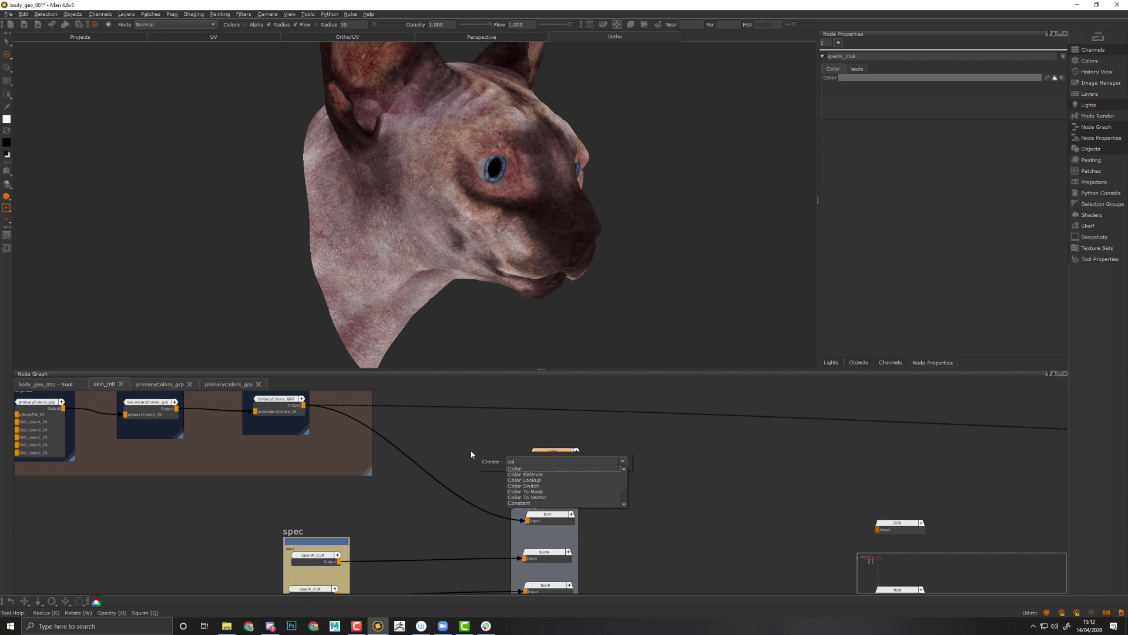
key(Return)
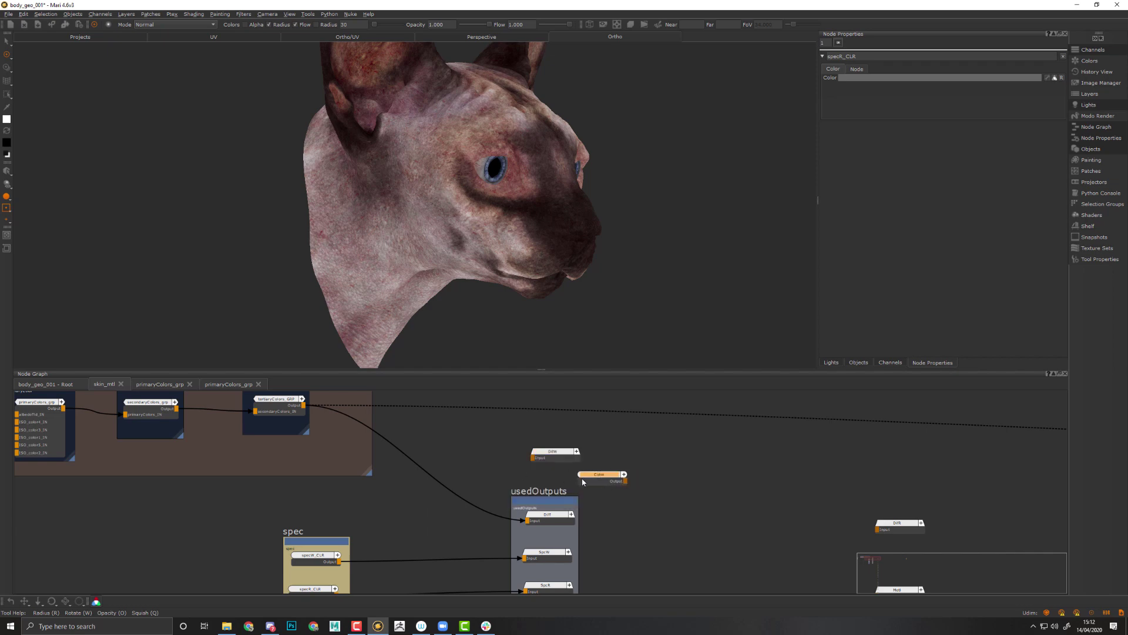
click(478, 463)
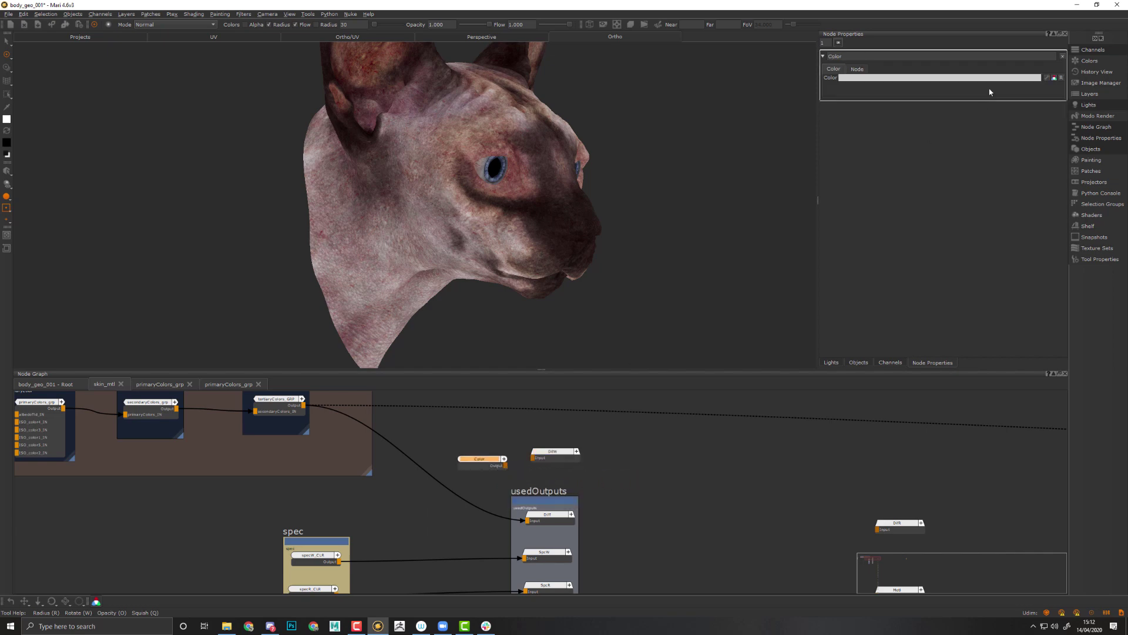
Rename the new Color node albedoW_CLR and connect it to the diffuse weight output, placing it above the spec backdrop
double_click(1012, 57)
text(d)
text(di)
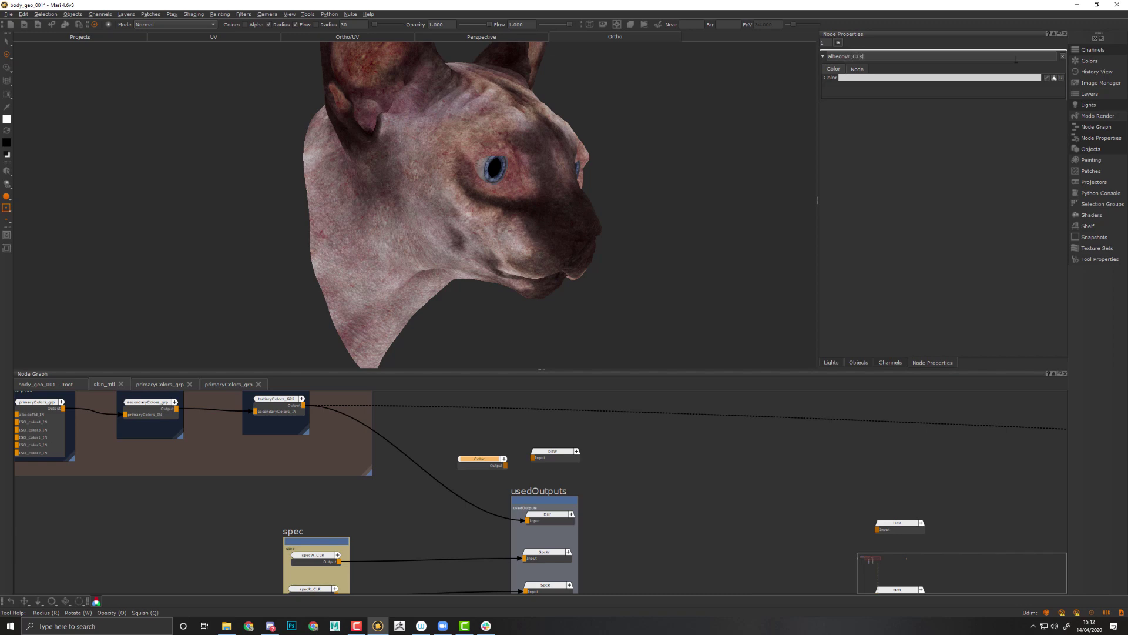
key(Return)
drag(506, 466, 351, 507)
Shift the two spec output nodes down within usedOutputs and place the diffuse weight output node in the freed space
middle_drag(622, 576, 582, 474)
scroll(540, 459, down, 3)
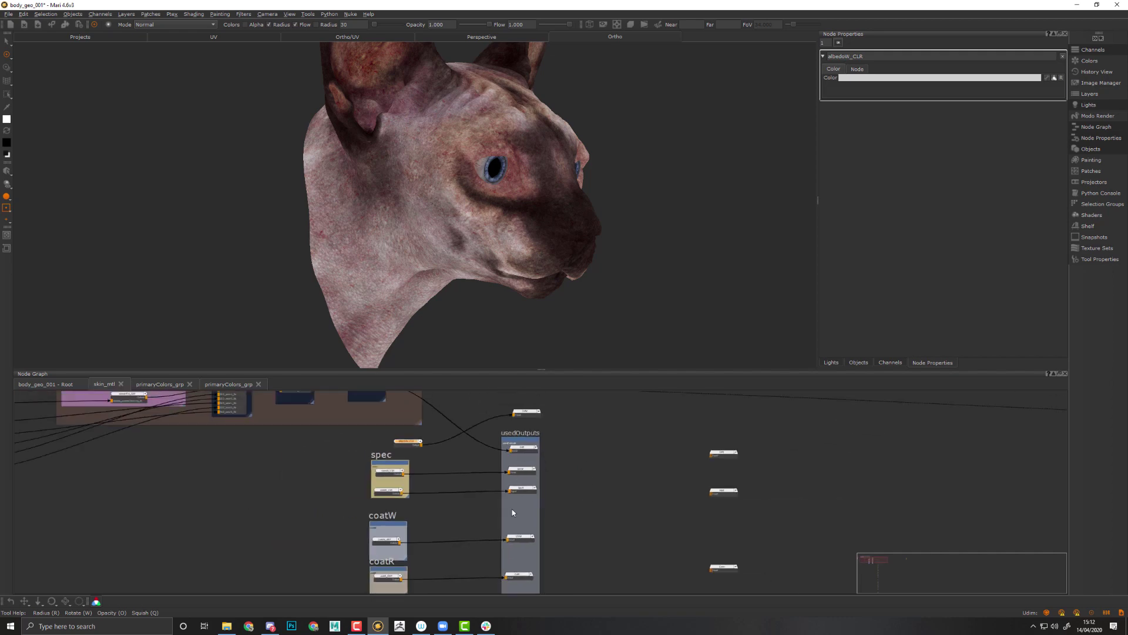
mouse_move(507, 508)
mouse_down()
mouse_move(535, 463)
mouse_move(524, 494)
mouse_up()
click(526, 468)
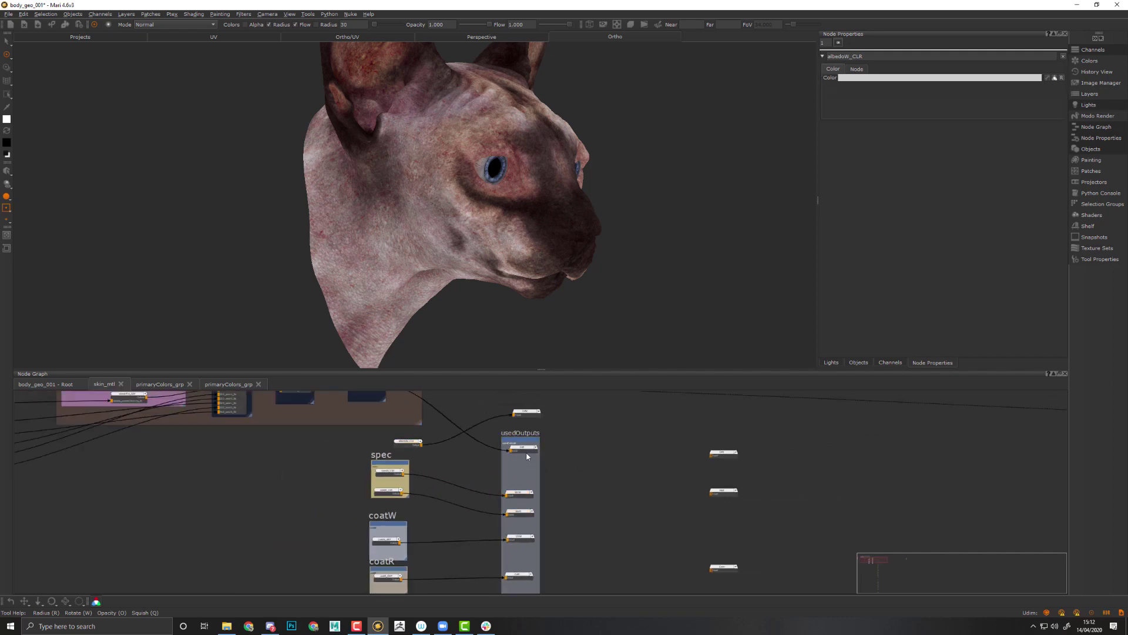
click(523, 447)
drag(532, 414, 529, 464)
middle_drag(529, 465, 692, 513)
middle_drag(768, 536, 804, 522)
Back in the root graph, view the Arnold Standard Surface shader on the model with lighting enabled and examine the cat's face
click(40, 385)
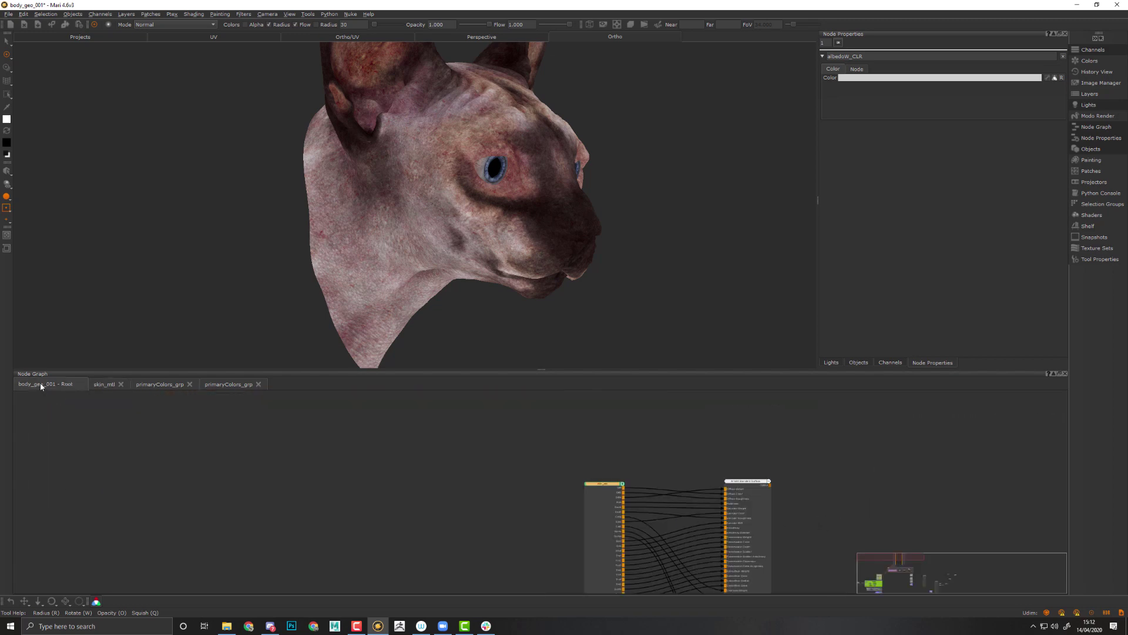
click(750, 491)
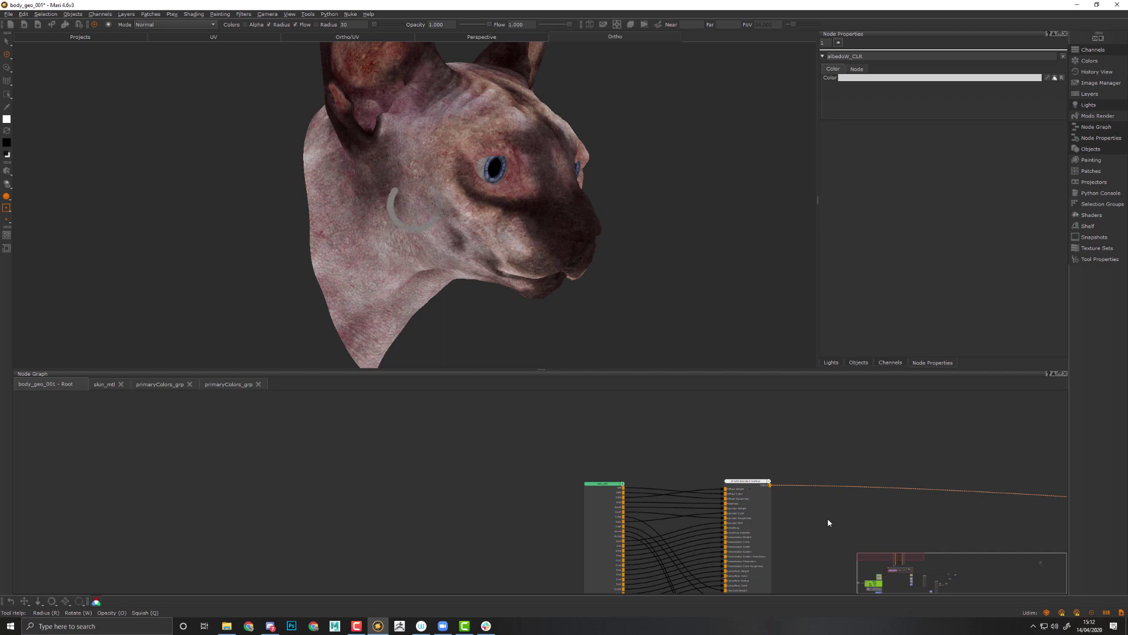
middle_drag(827, 524, 818, 458)
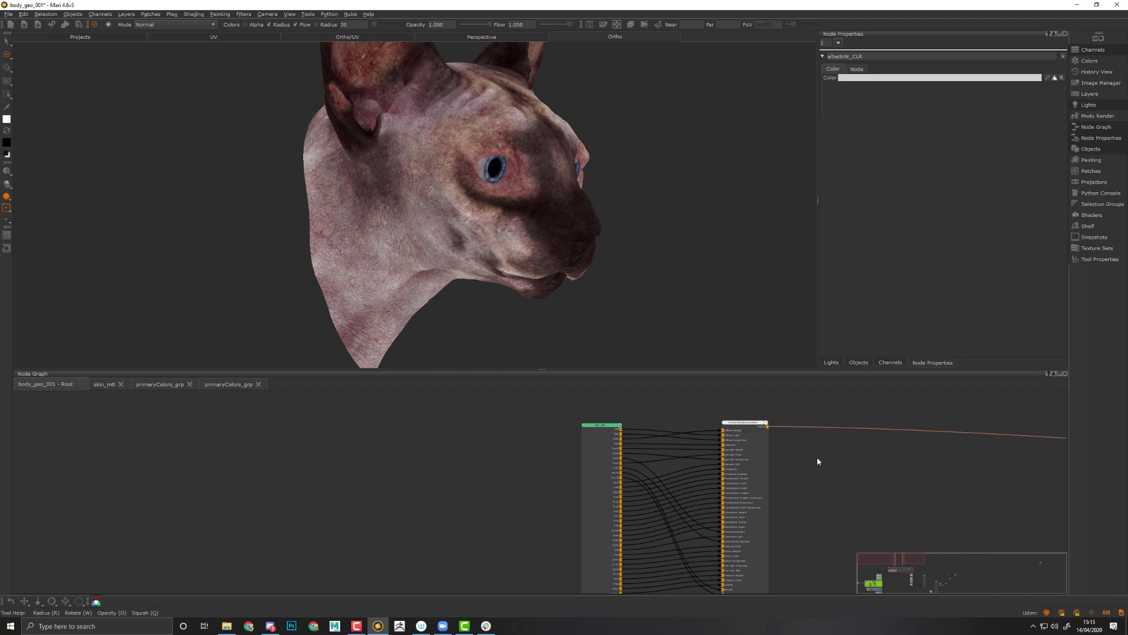
key(F3)
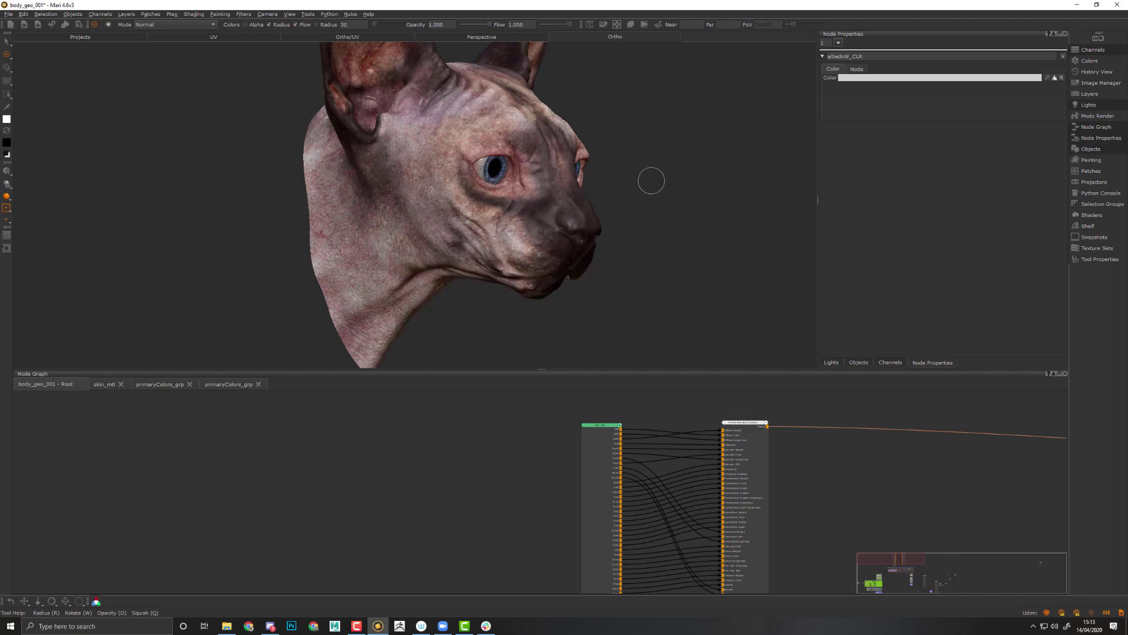
mouse_move(689, 214)
alt+middle_down()
mouse_move(670, 201)
mouse_move(699, 240)
alt+middle_up()
mouse_move(700, 240)
alt+right_down()
mouse_move(710, 242)
mouse_move(633, 237)
mouse_move(713, 241)
alt+right_up()
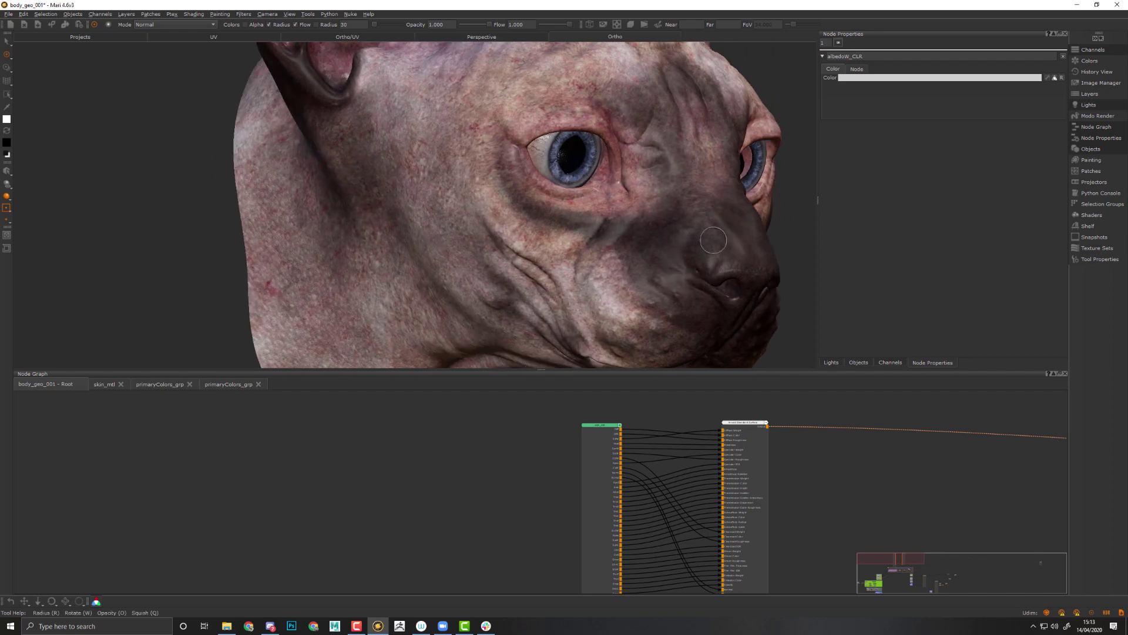
middle_drag(833, 482, 813, 384)
scroll(764, 486, up, 3)
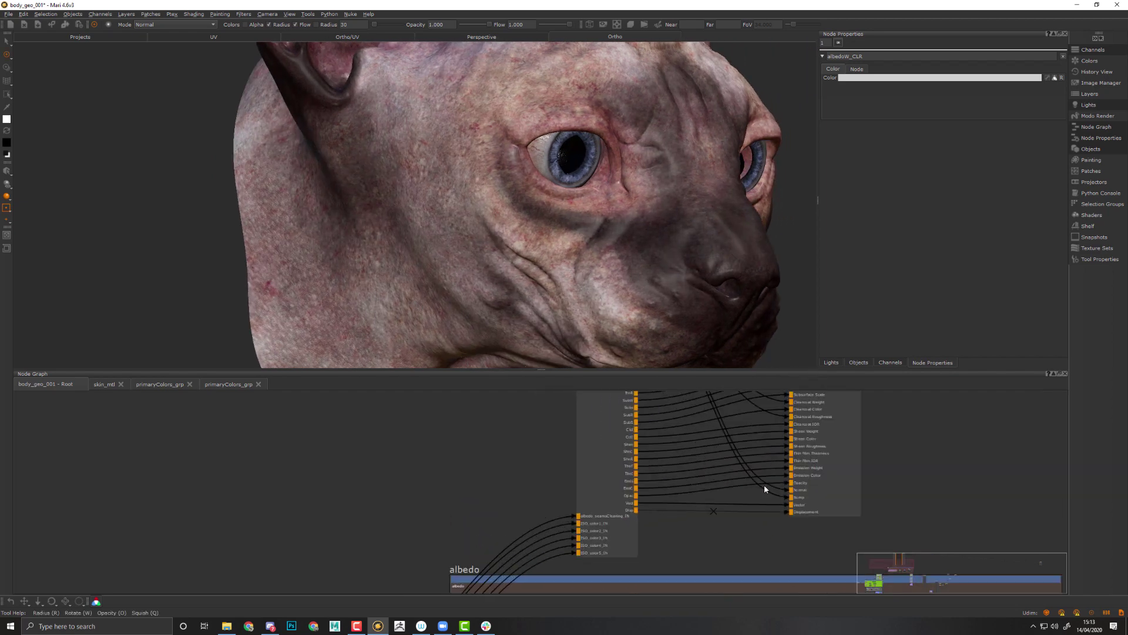
middle_drag(894, 497, 837, 572)
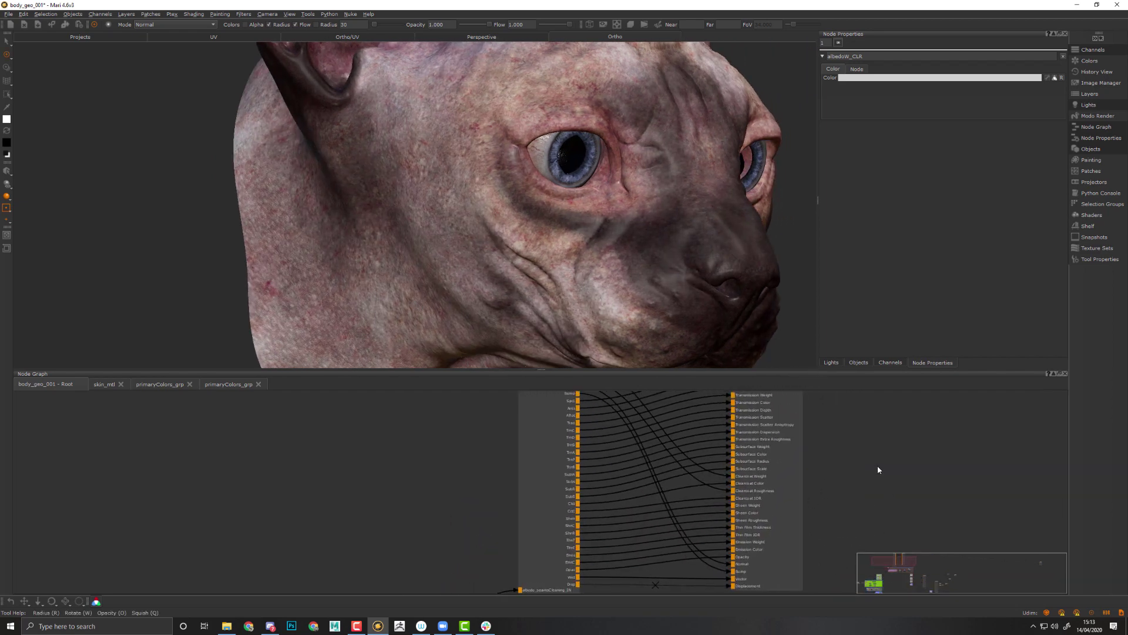
Set the bump weight of the Arnold Standard Surface node in the root graph to 1.2
middle_drag(878, 470, 773, 562)
click(682, 439)
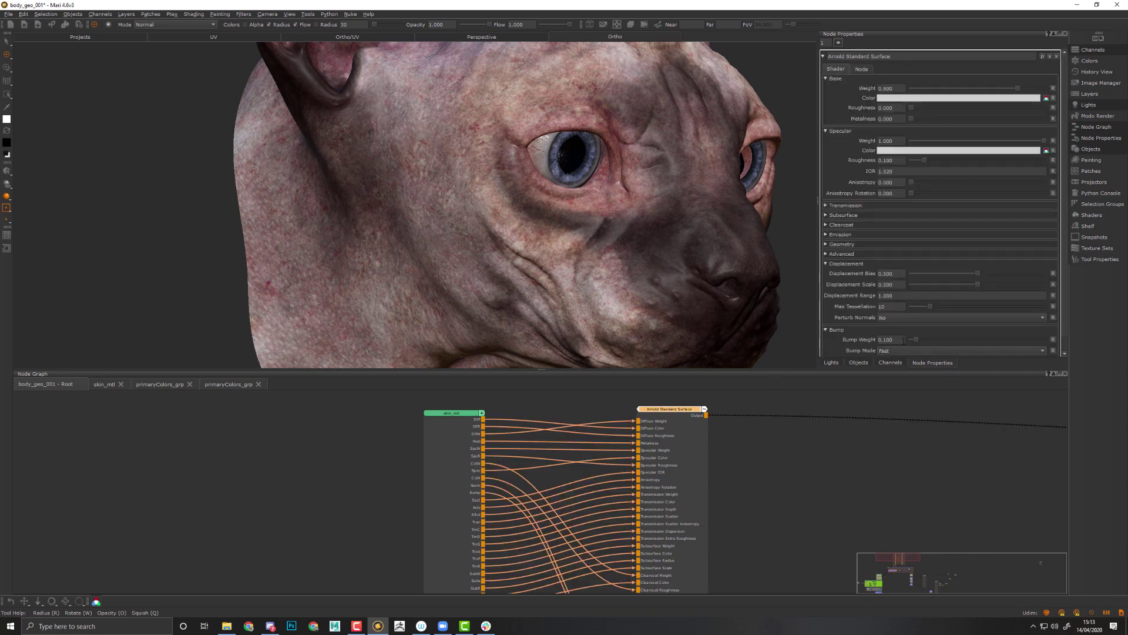
click(903, 340)
text(1.2)
key(Return)
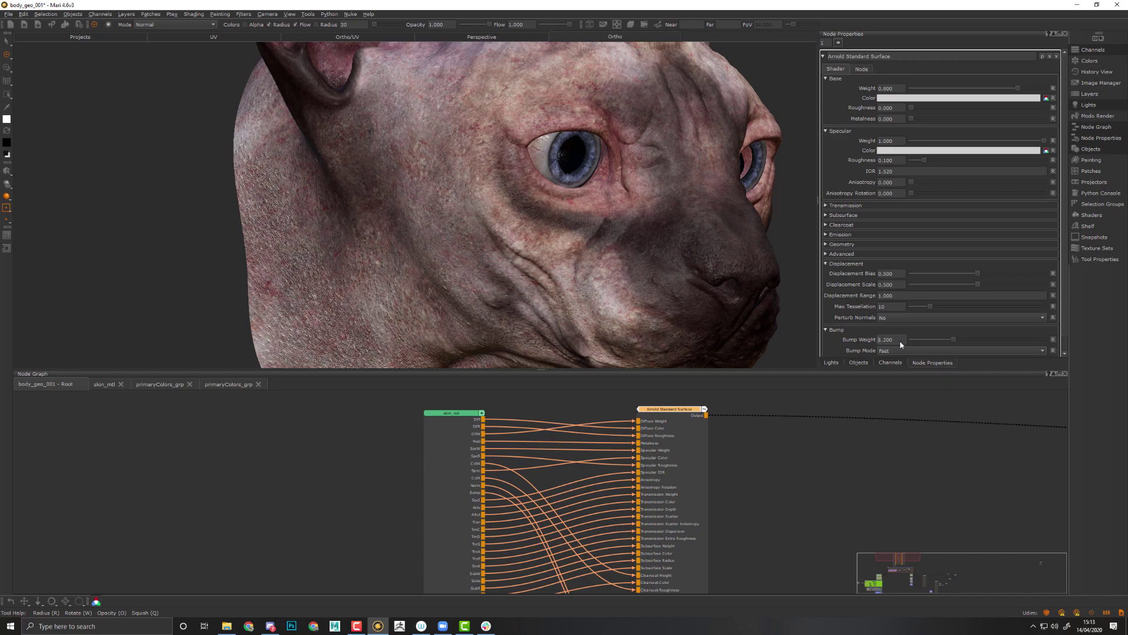
Copy the bump weight value from the skin_shdr node
middle_drag(788, 513, 753, 263)
middle_drag(713, 523, 361, 377)
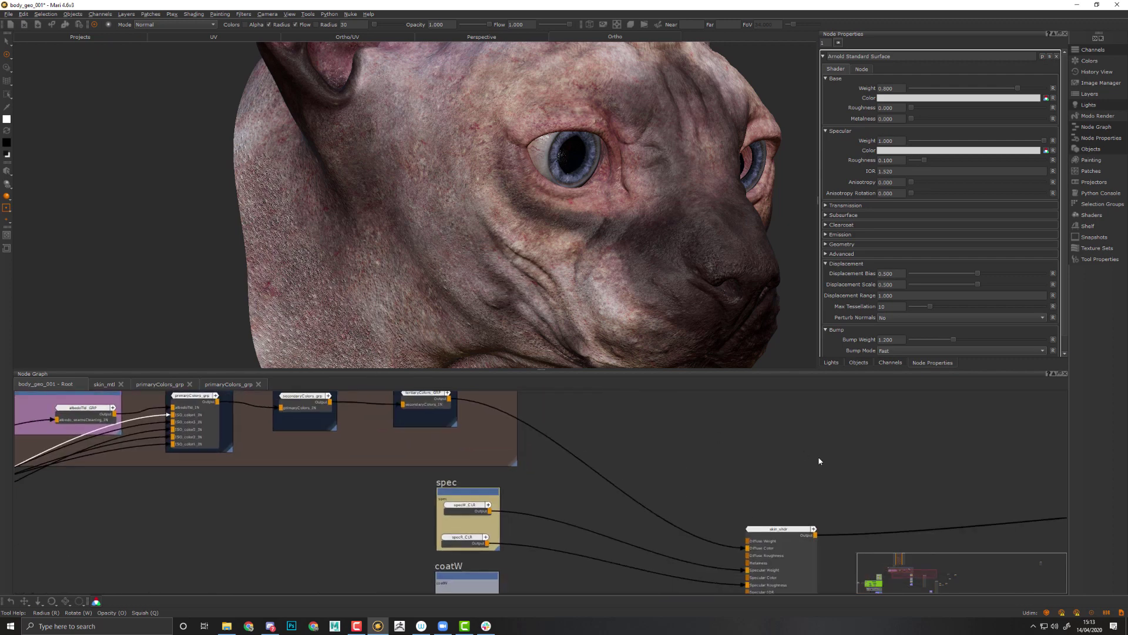
click(775, 541)
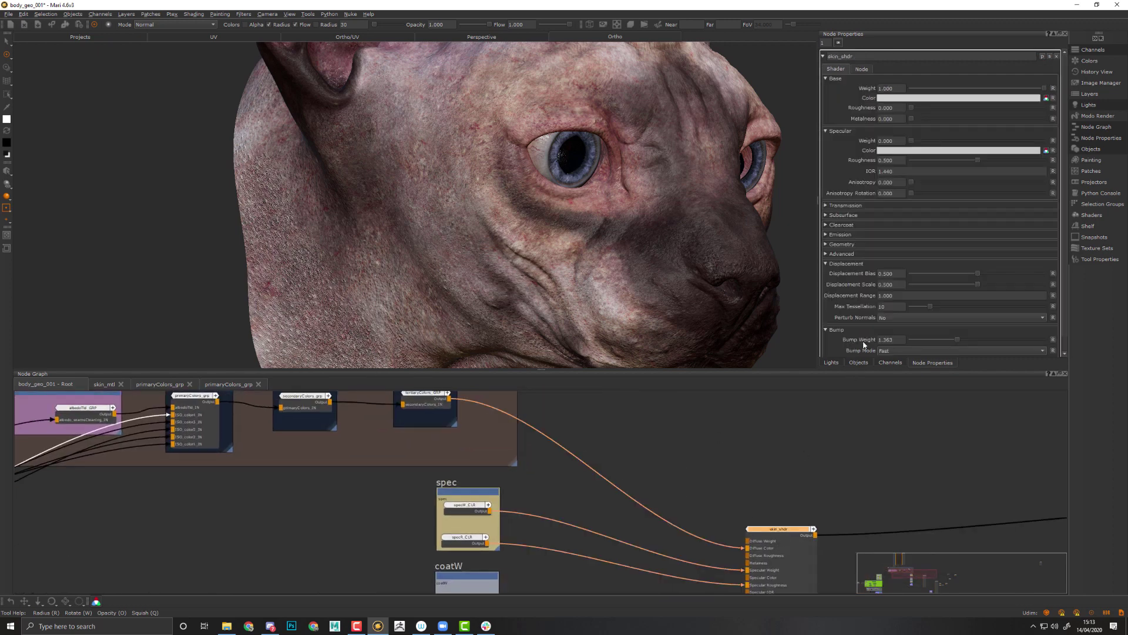
double_click(898, 340)
Set the Arnold Standard Surface node's bump weight to 1.363 to match the skin_shdr node
middle_drag(699, 519, 761, 611)
middle_drag(653, 402, 824, 613)
click(523, 493)
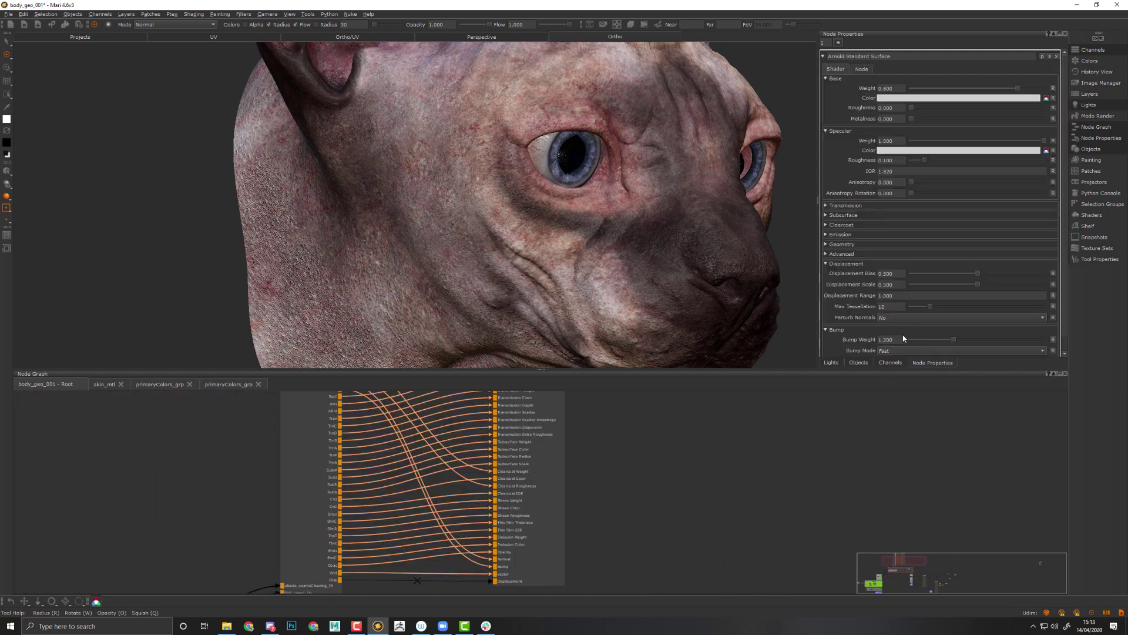
triple_click(903, 338)
text(1.363)
click(899, 350)
click(891, 350)
middle_drag(625, 309, 633, 240)
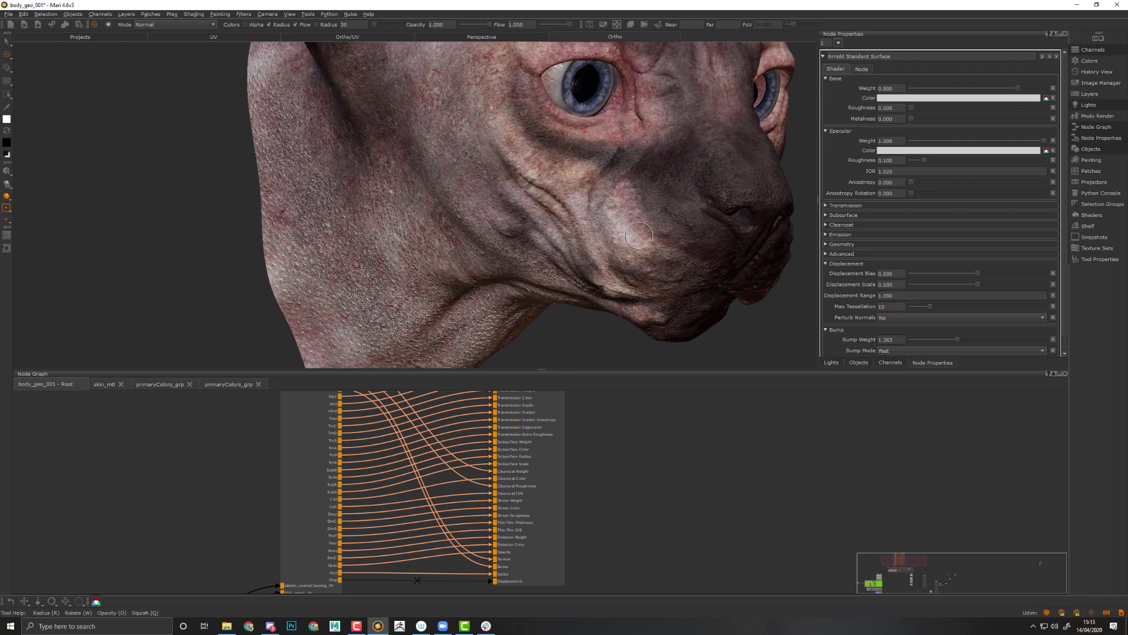
Open the internal network of the Arnold Standard Surface group
middle_drag(637, 466, 845, 548)
middle_drag(784, 441, 744, 544)
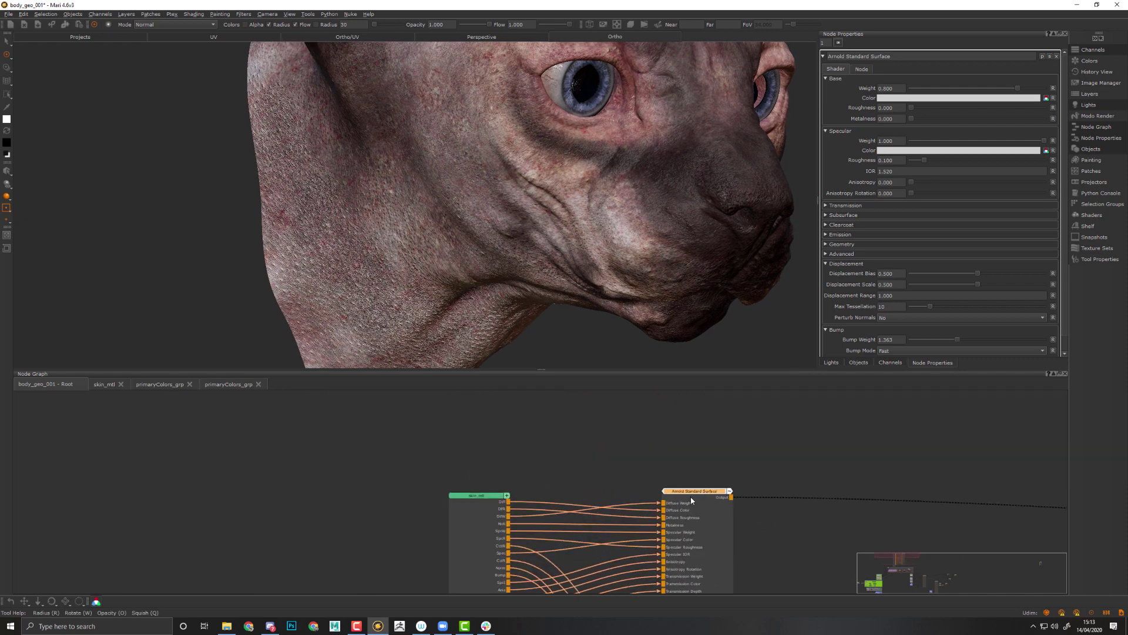
click(1050, 56)
middle_drag(688, 456, 770, 516)
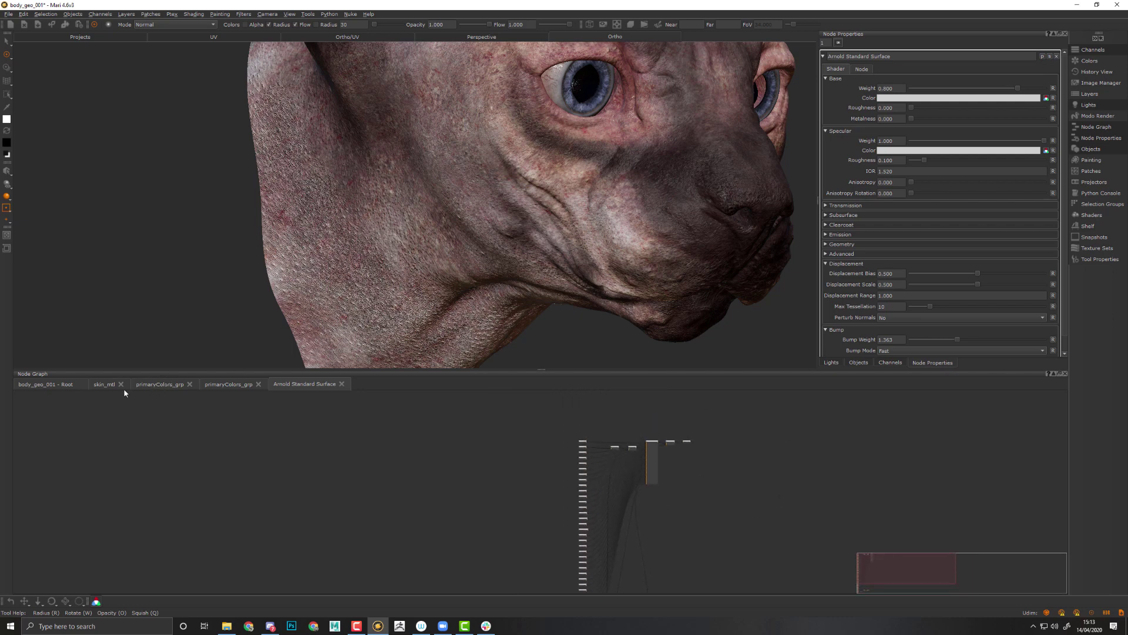
Locate the Bump output node in the skin_mtl network and examine its connection from the mDisp node
click(103, 384)
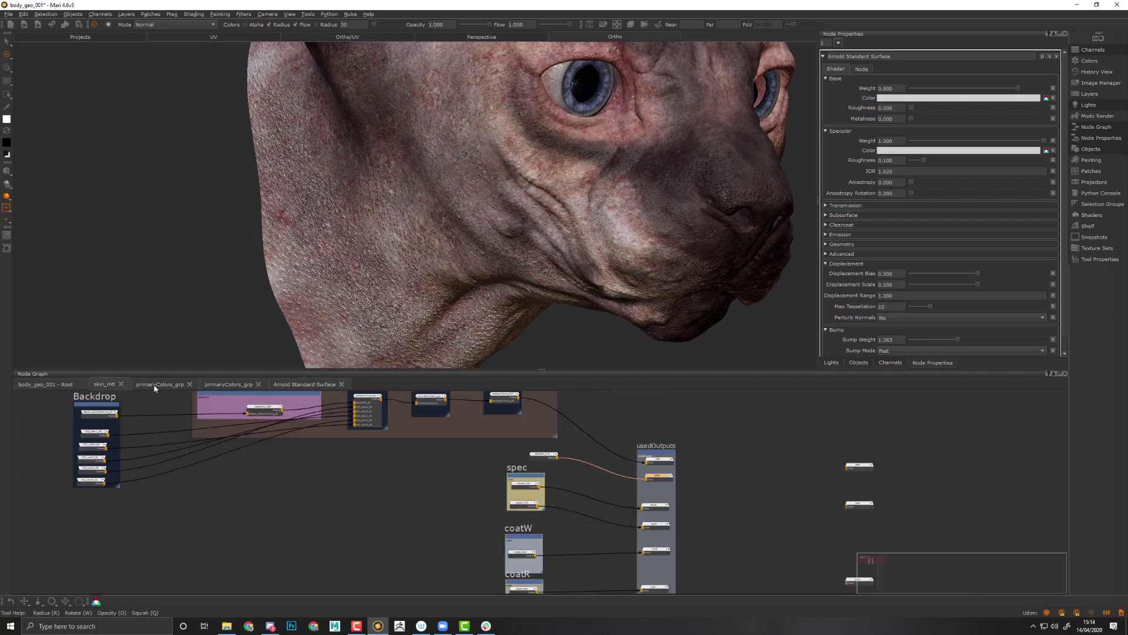
middle_drag(842, 504, 591, 432)
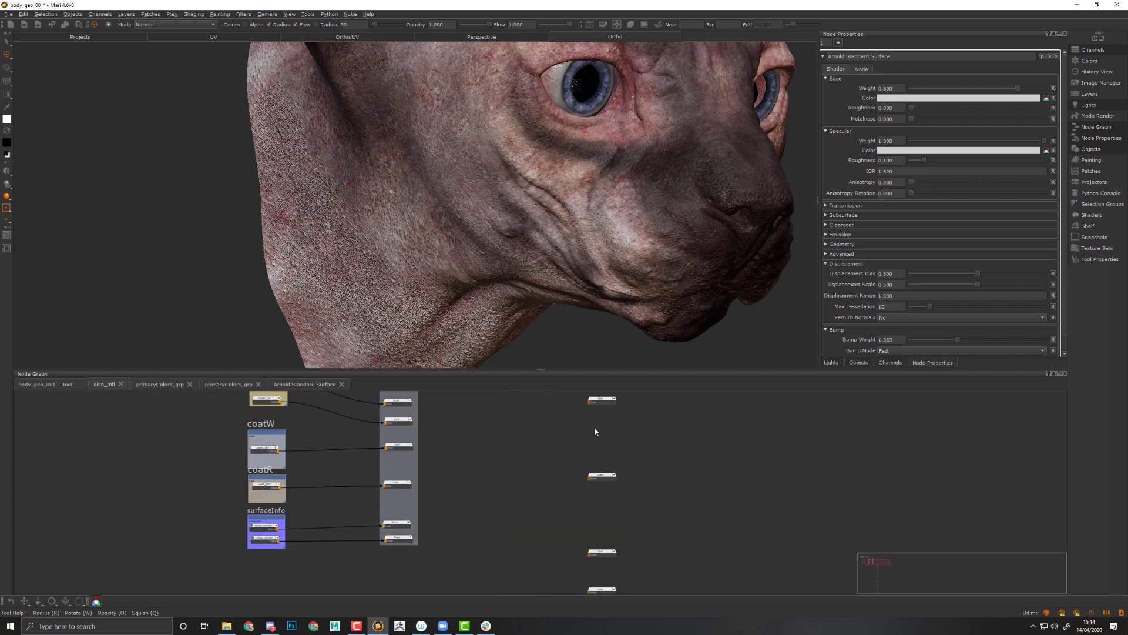
key(Tab)
text(j)
key(BackSpace)
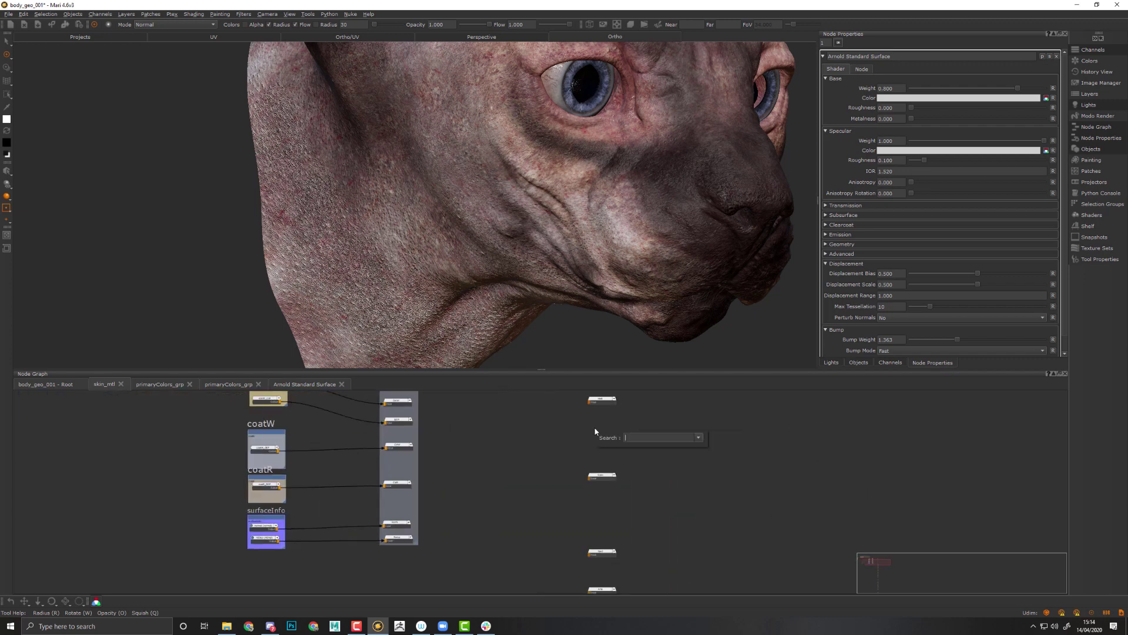
text(bu)
key(BackSpace)
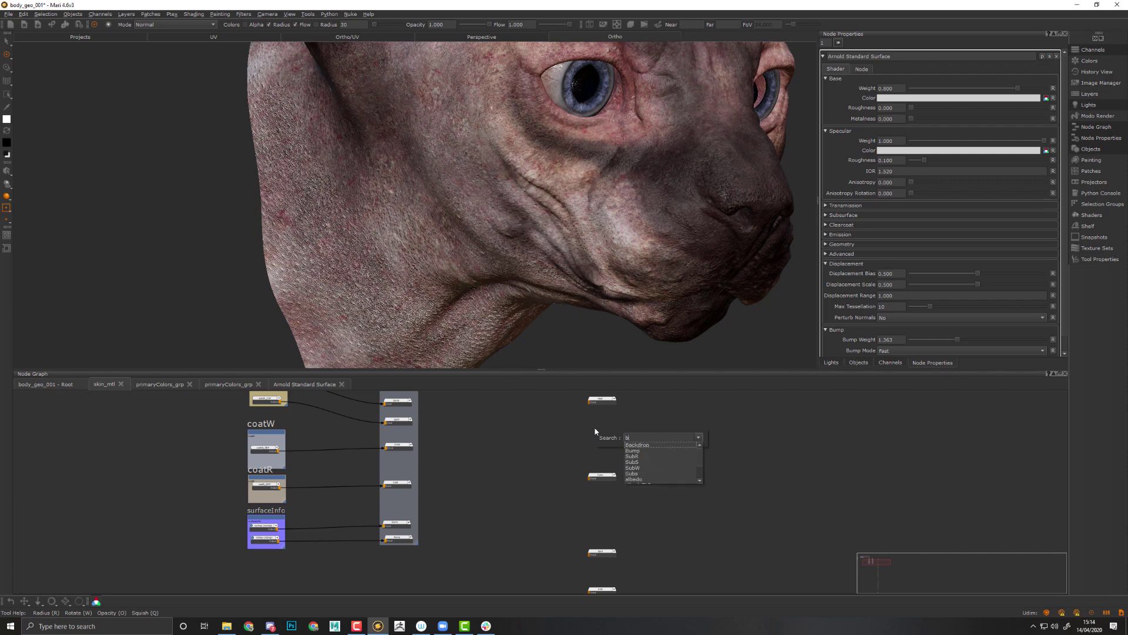
key(Down)
key(Down)
key(Return)
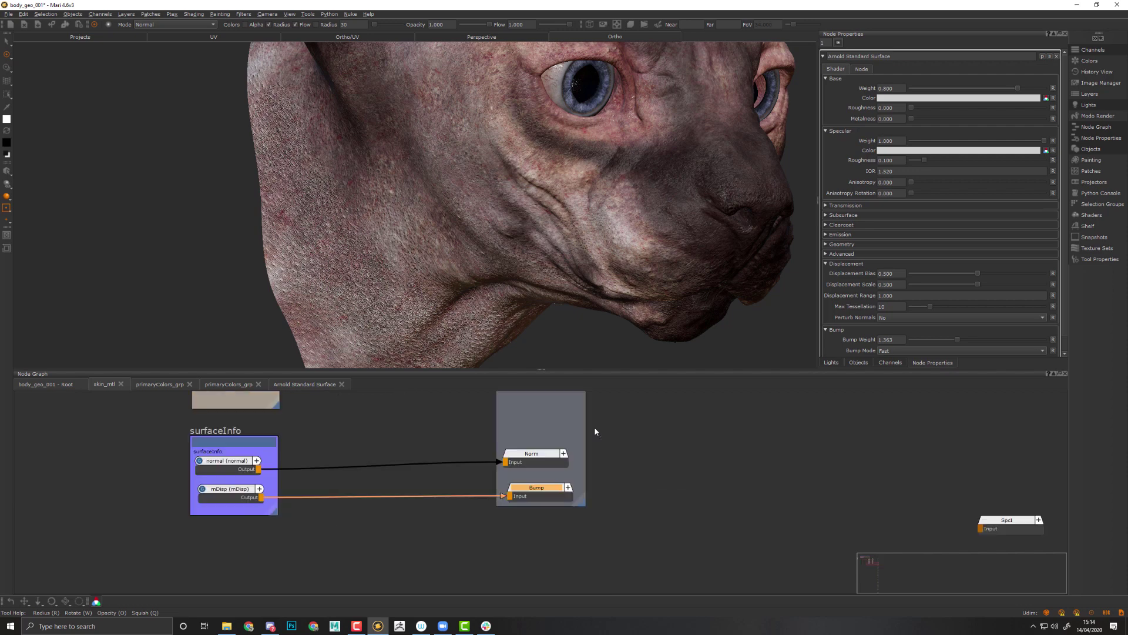
middle_drag(674, 466, 775, 480)
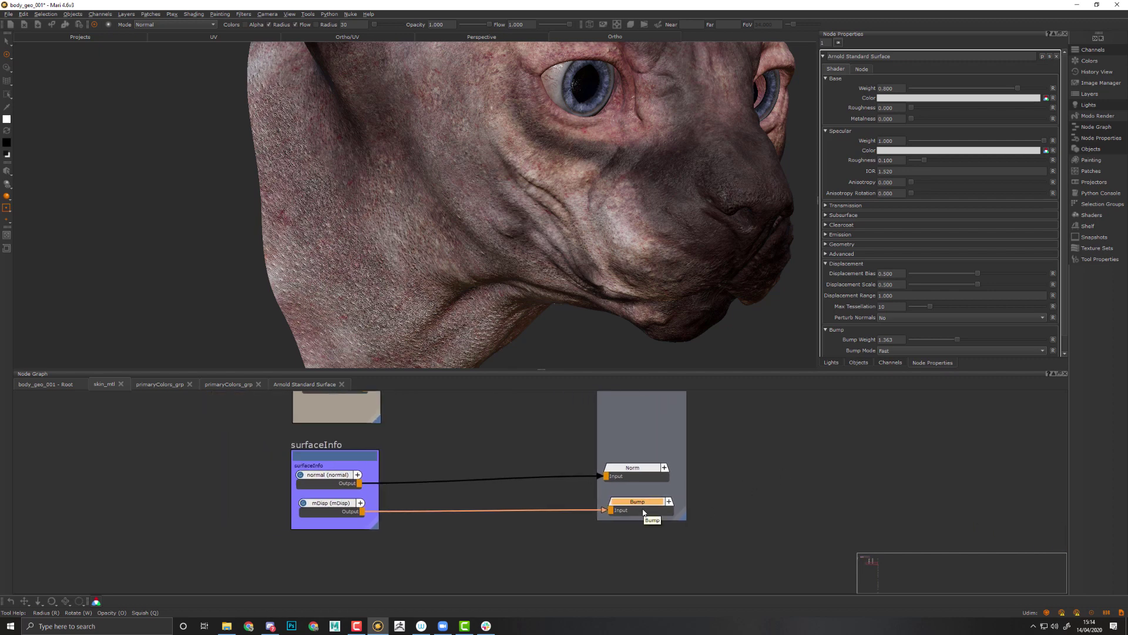
Return to the body_geo_001 root graph and set the Arnold Standard Surface's base weight to 1
click(62, 385)
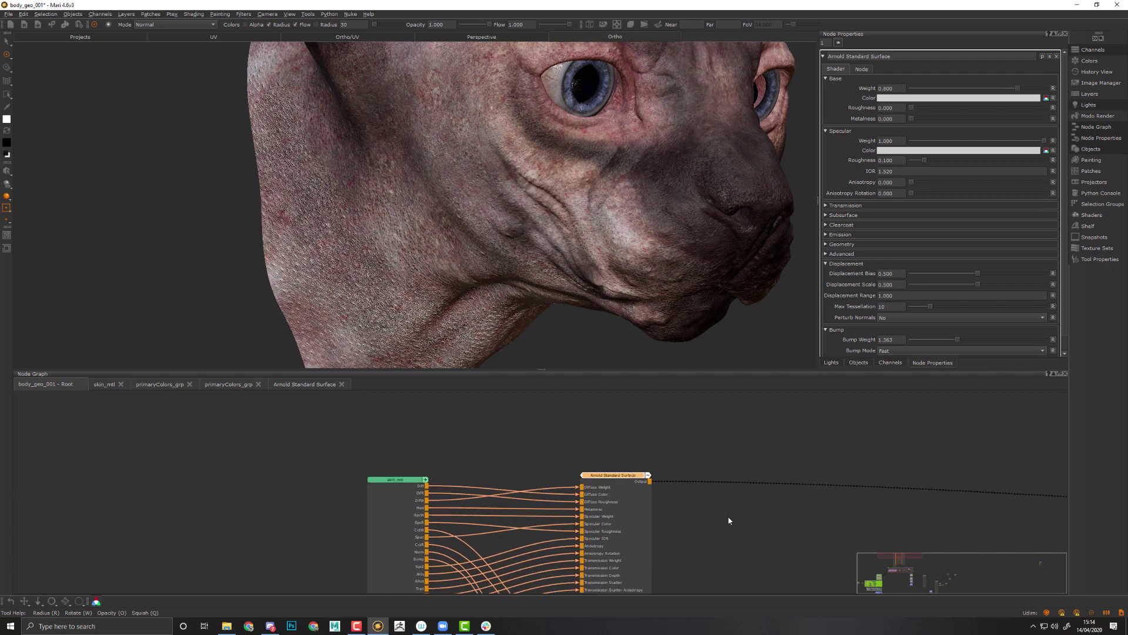
middle_drag(730, 522, 856, 402)
middle_drag(850, 524, 851, 614)
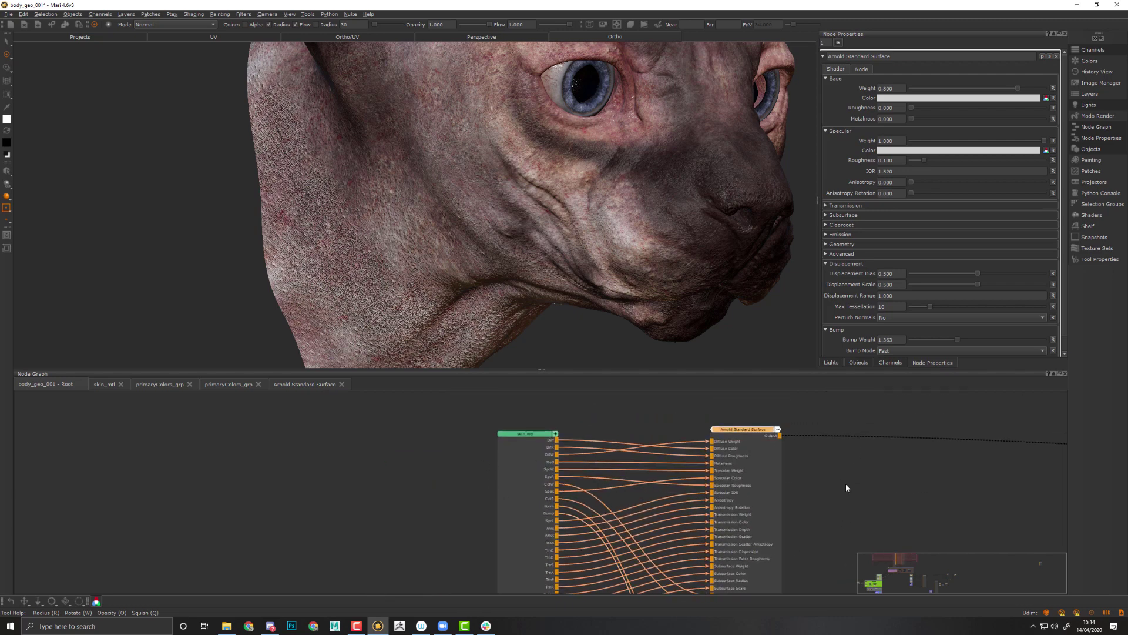
scroll(810, 486, down, 2)
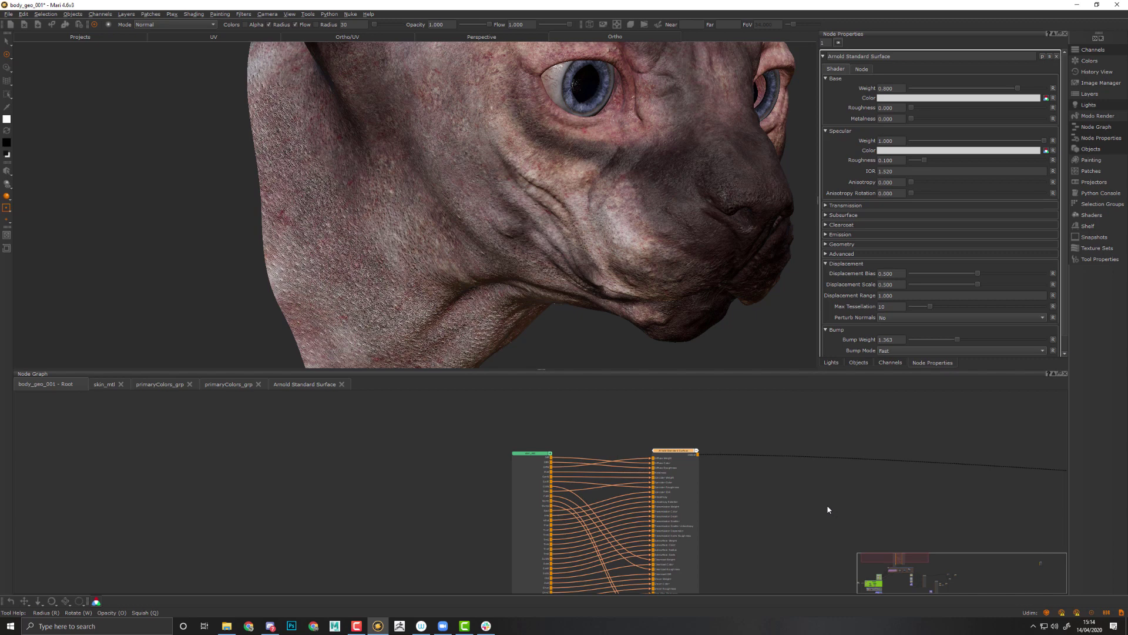
scroll(630, 315, down, 5)
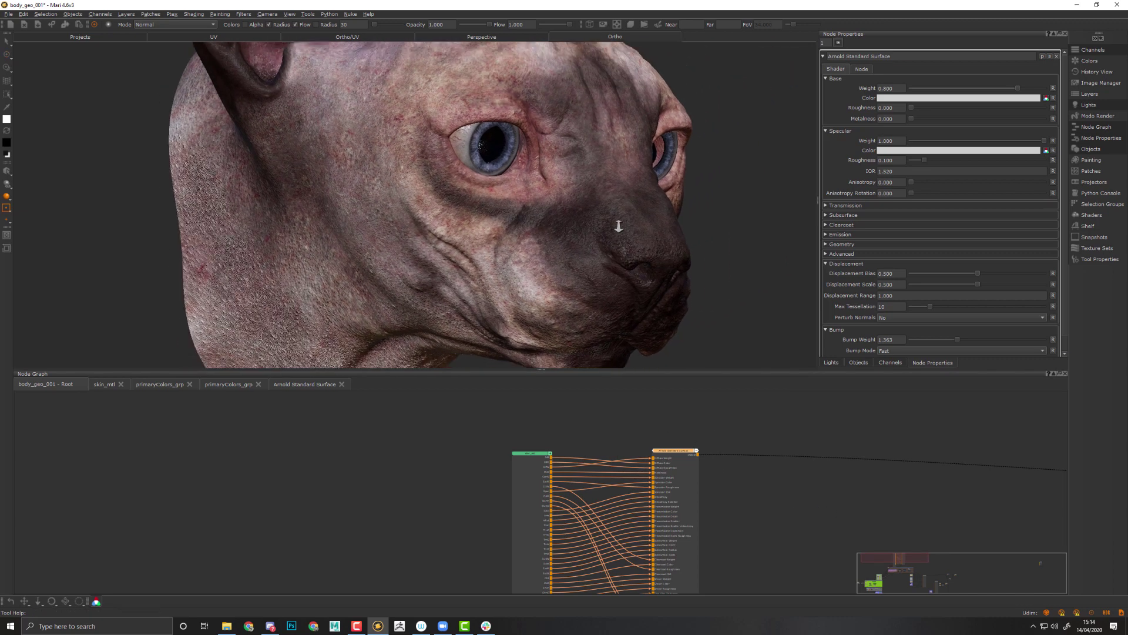
middle_drag(621, 232, 598, 223)
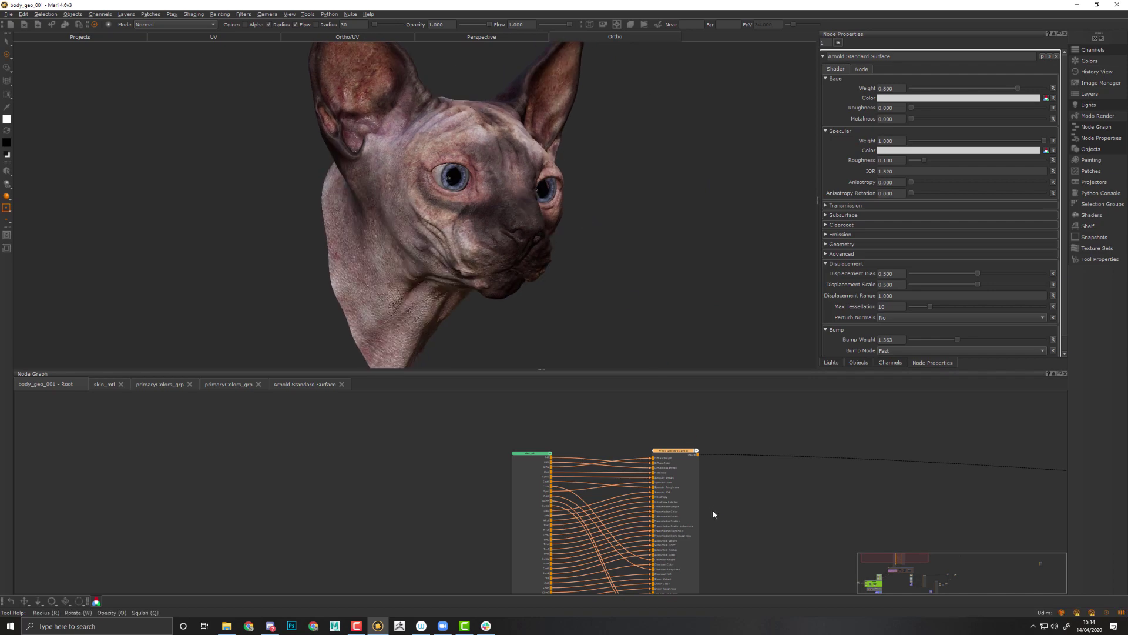
mouse_move(772, 517)
middle_down()
mouse_move(814, 473)
mouse_move(783, 519)
middle_up()
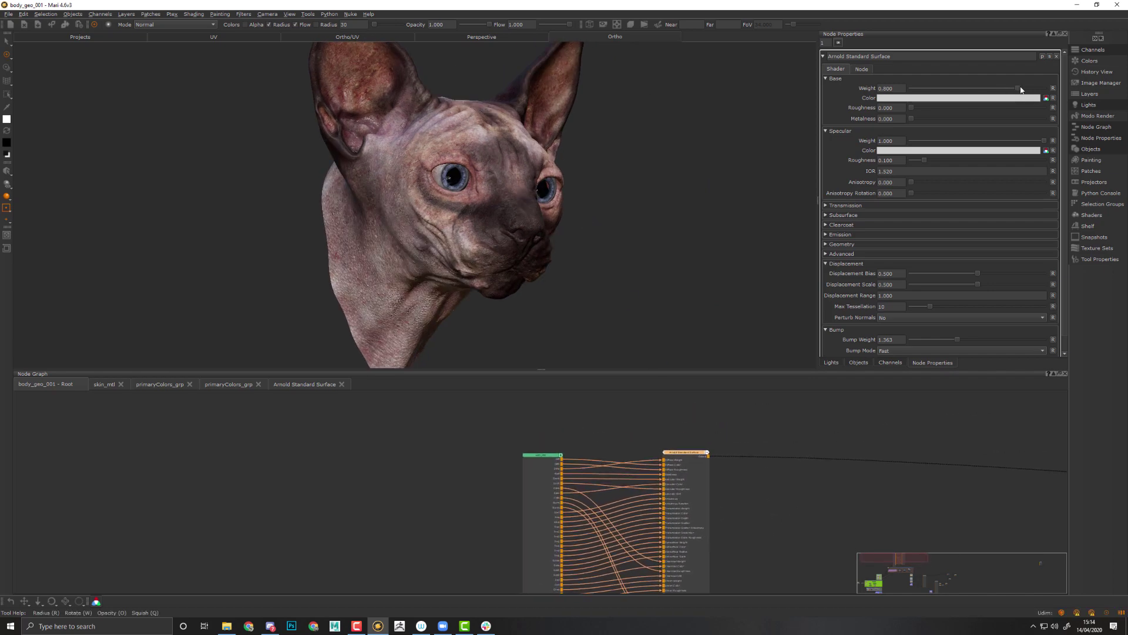
drag(1020, 89, 1079, 99)
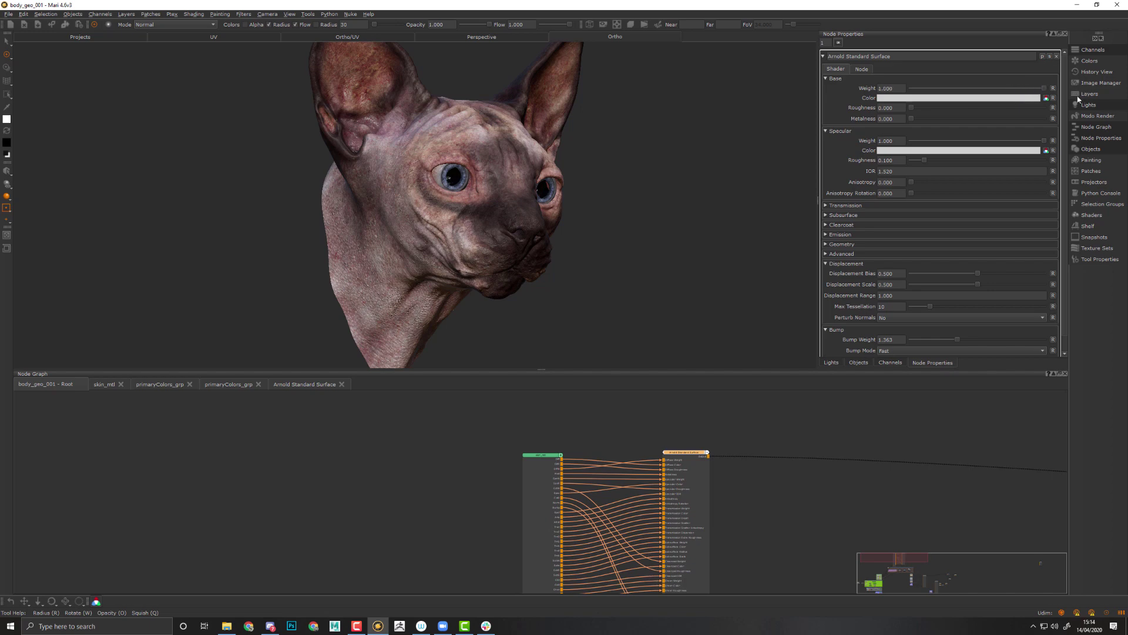
Show the skin_mtl group node's properties and move the node slightly towards the Arnold Standard Surface
click(533, 469)
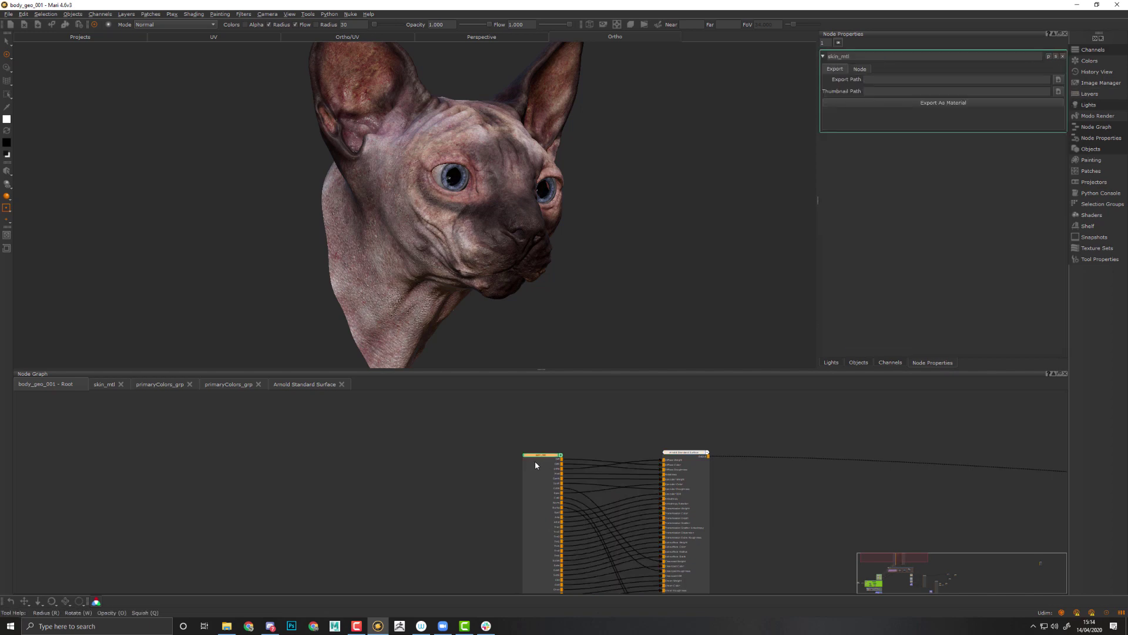
drag(537, 460, 543, 459)
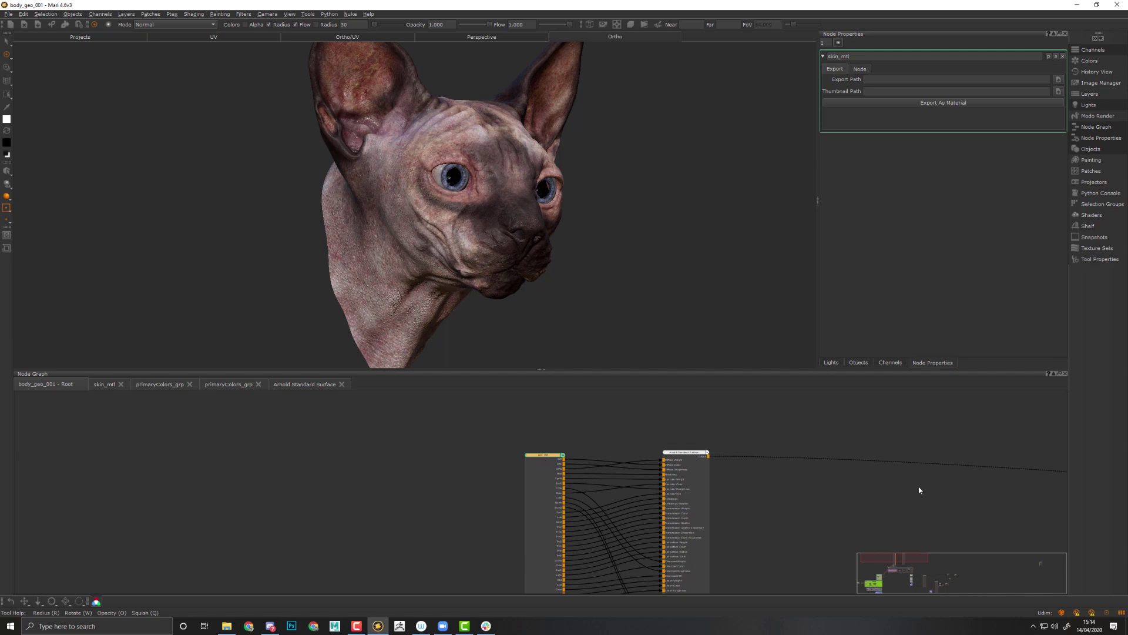
middle_drag(824, 440, 883, 403)
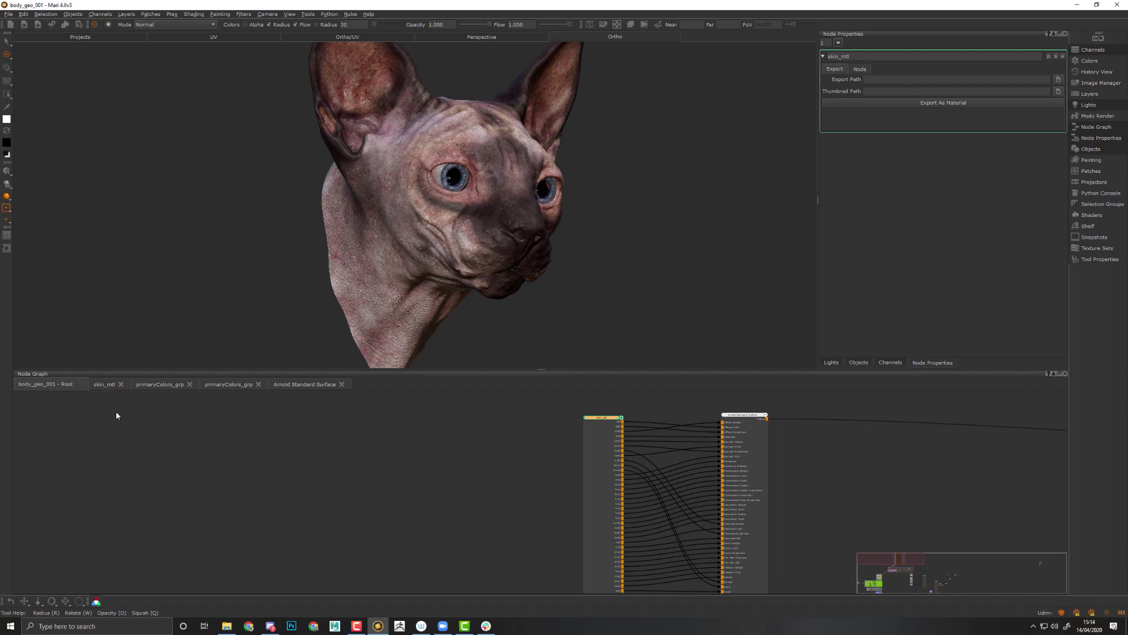
middle_drag(488, 440, 405, 464)
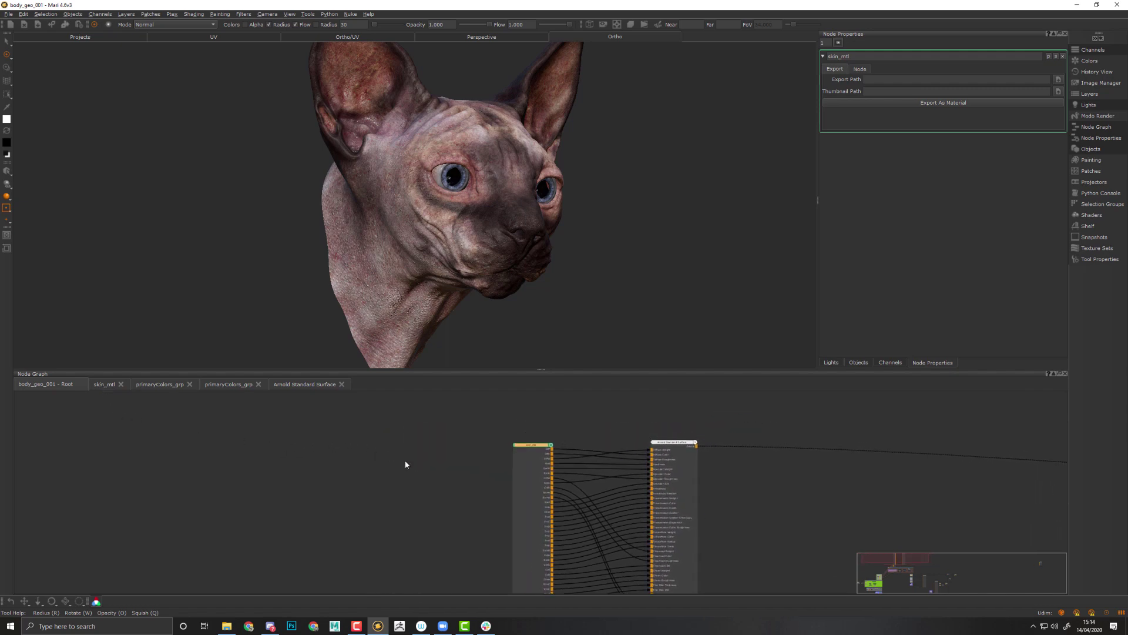
Open the skin_mtl network and examine the Backdrop input nodes feeding the albedoTLD and color groups
click(106, 387)
middle_drag(496, 435, 823, 561)
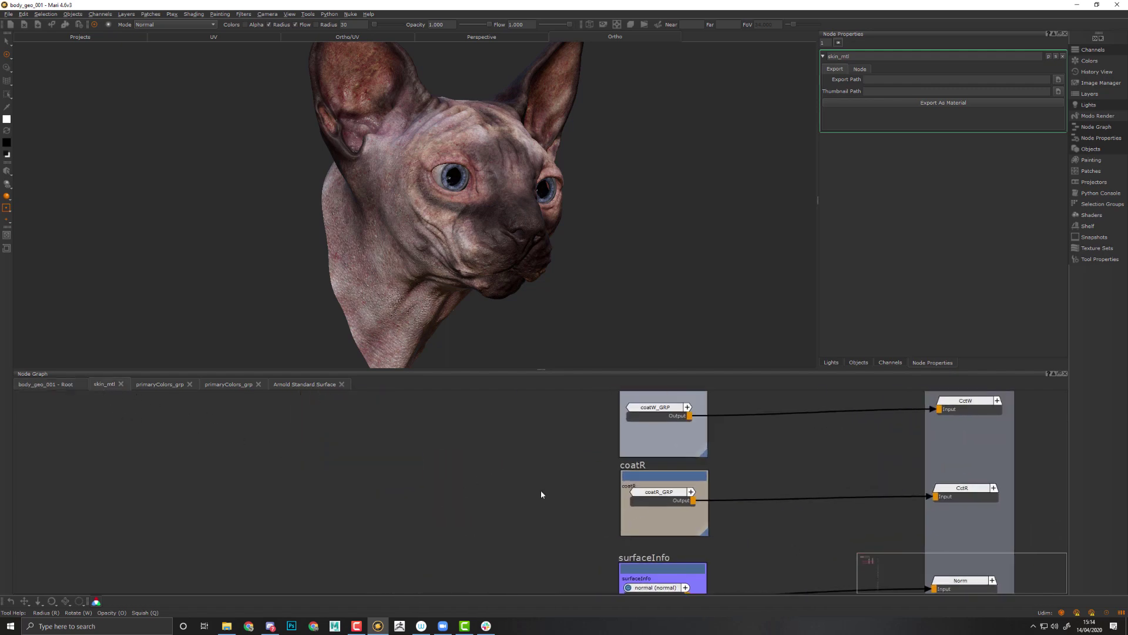
scroll(541, 488, down, 3)
middle_drag(421, 483, 331, 568)
middle_drag(438, 509, 973, 573)
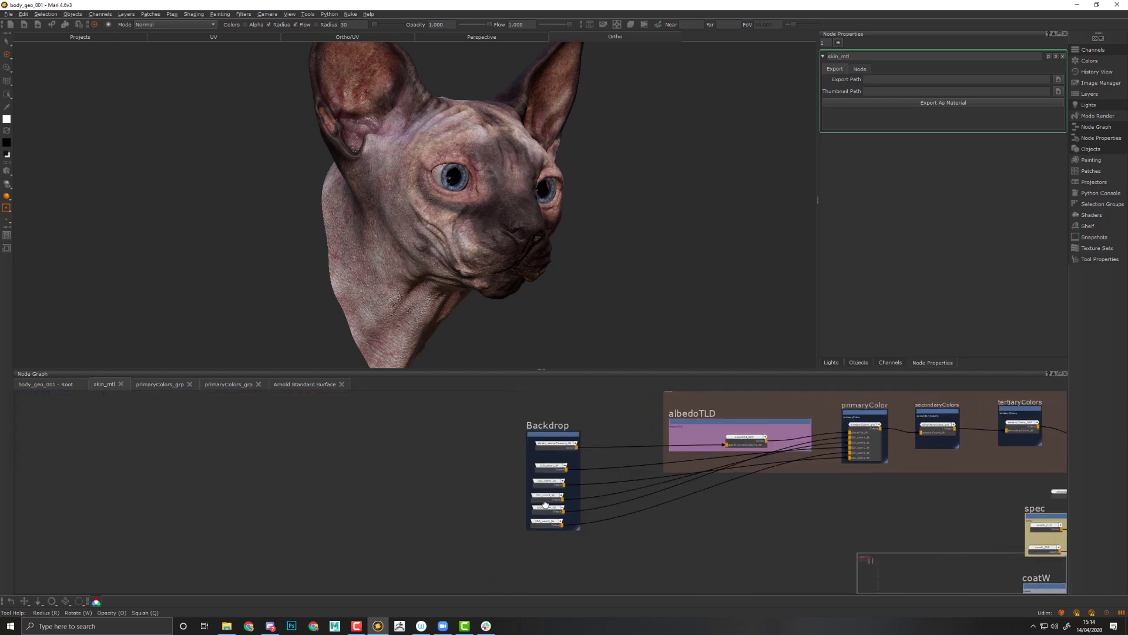
middle_drag(544, 504, 451, 528)
scroll(584, 414, up, 3)
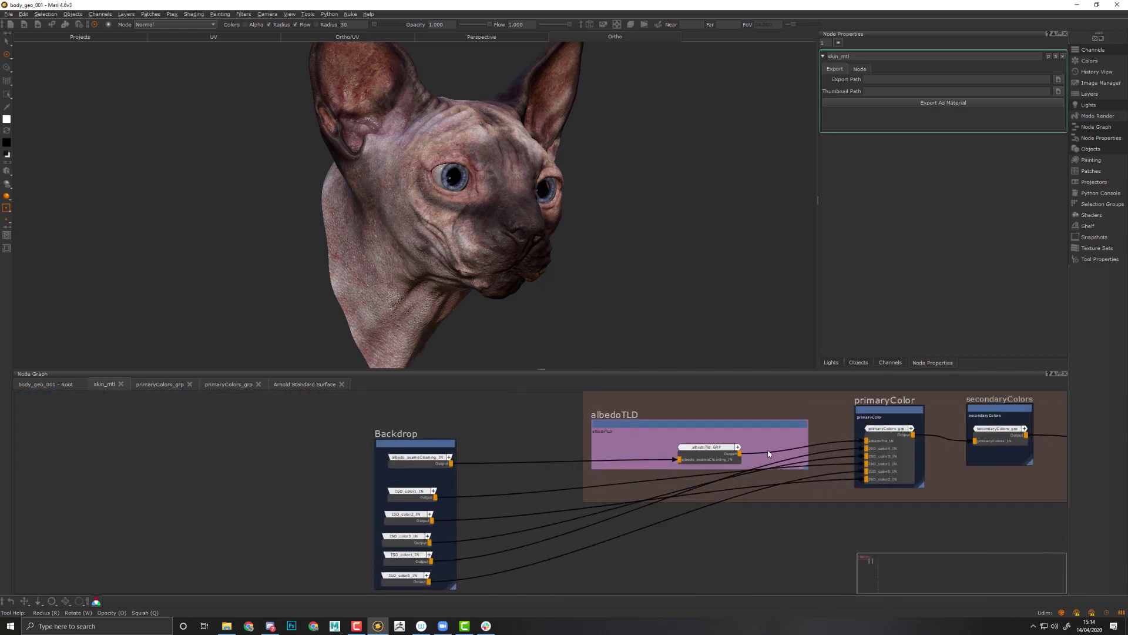
middle_drag(768, 450, 569, 483)
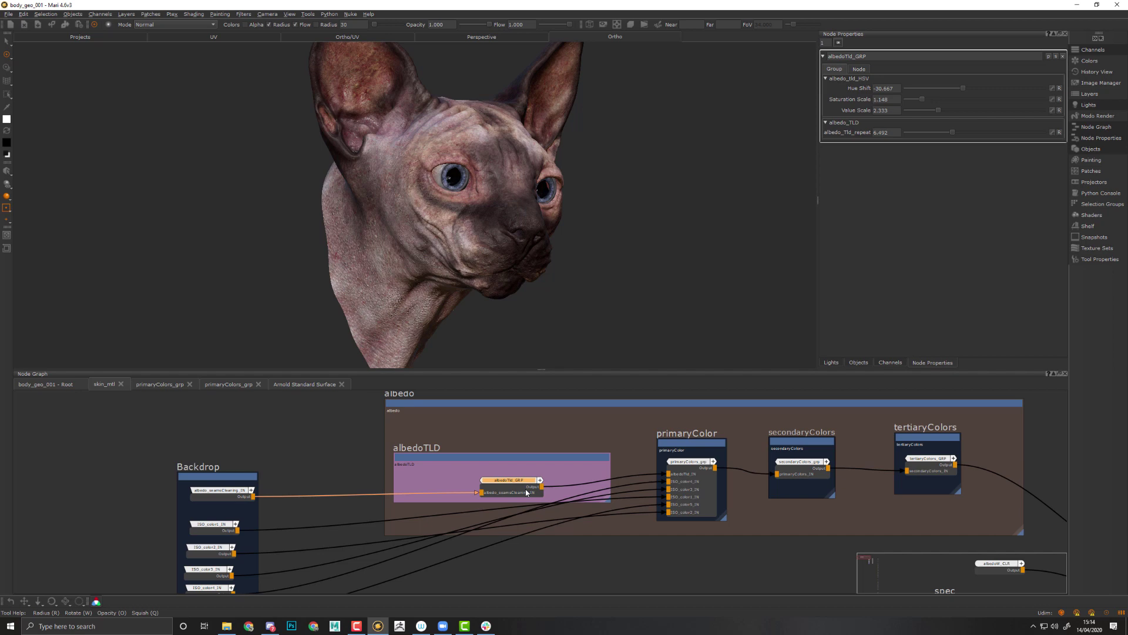
Review the exposed parameters of the primaryColors_grp and albedoTld_GRP nodes
click(692, 463)
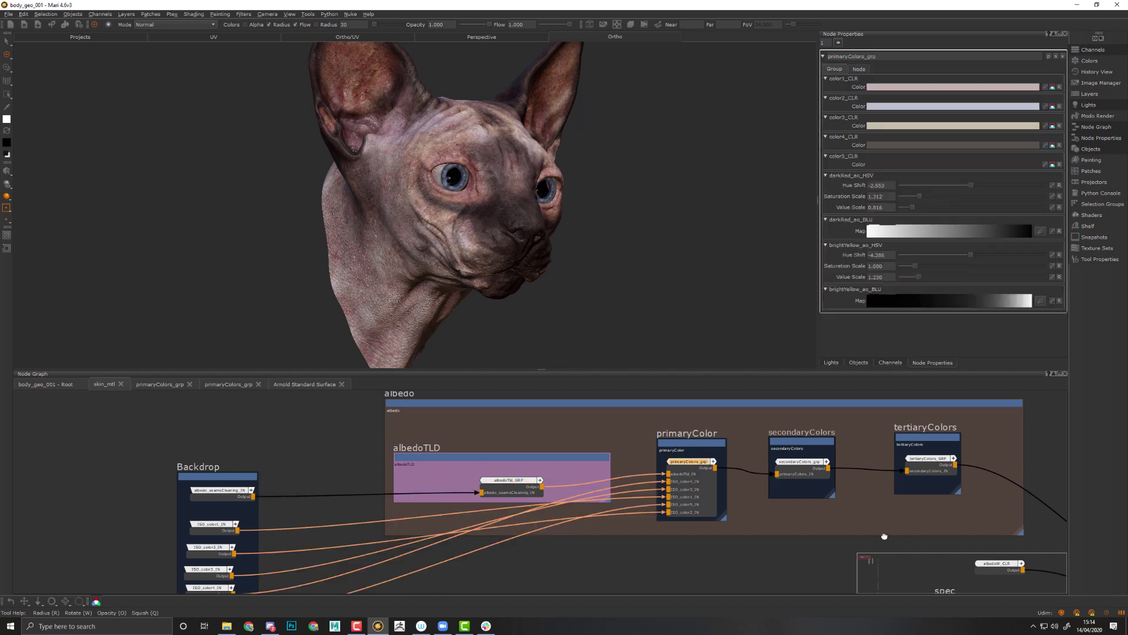
middle_drag(934, 538, 896, 558)
drag(471, 514, 468, 515)
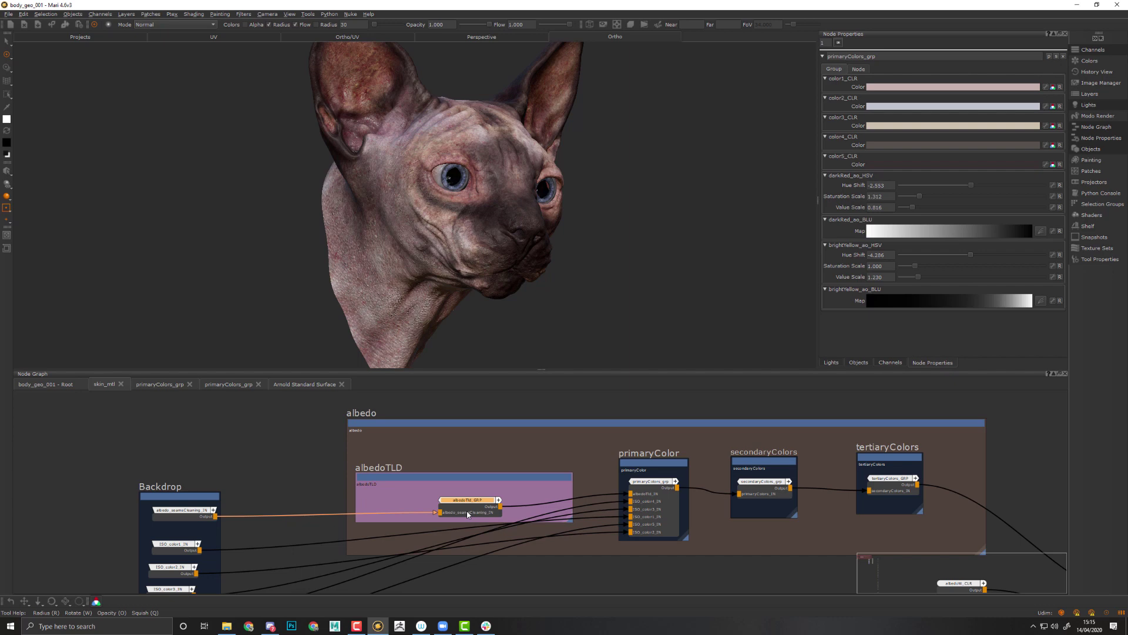
click(468, 515)
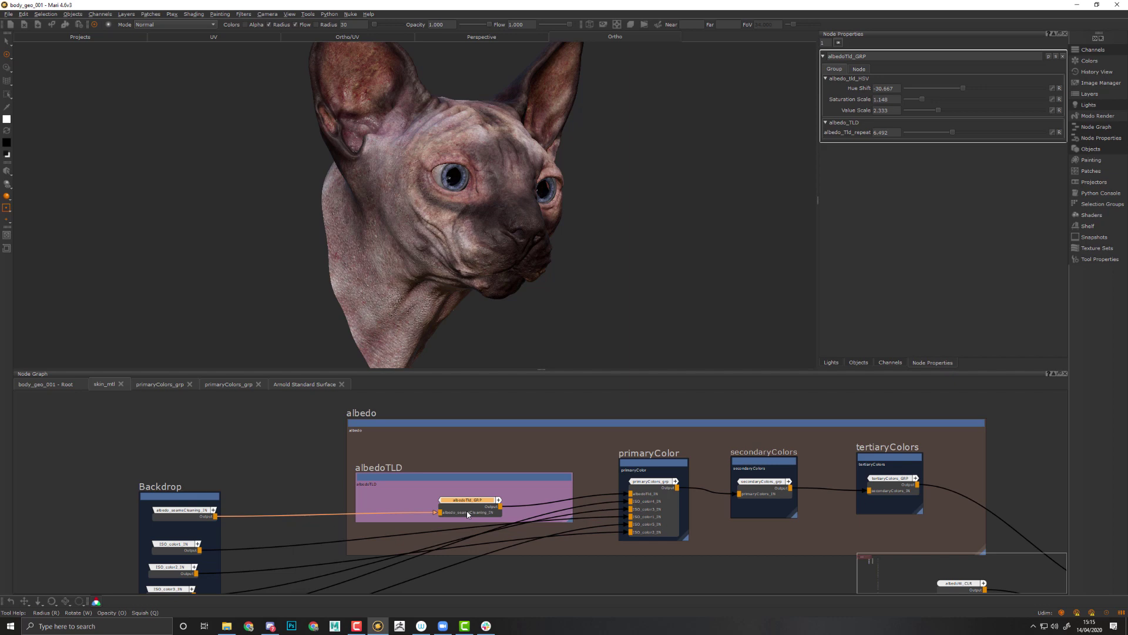
Select the skin_mtl group in the root graph, reopen its network and bring the albedo section into view
click(39, 387)
click(519, 462)
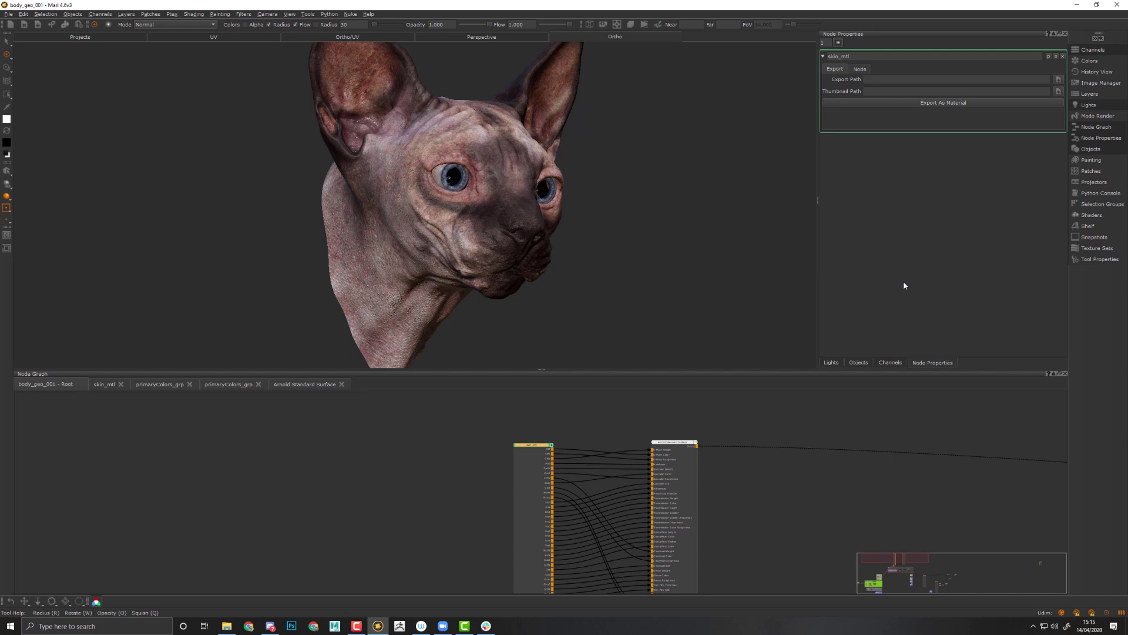
click(1056, 57)
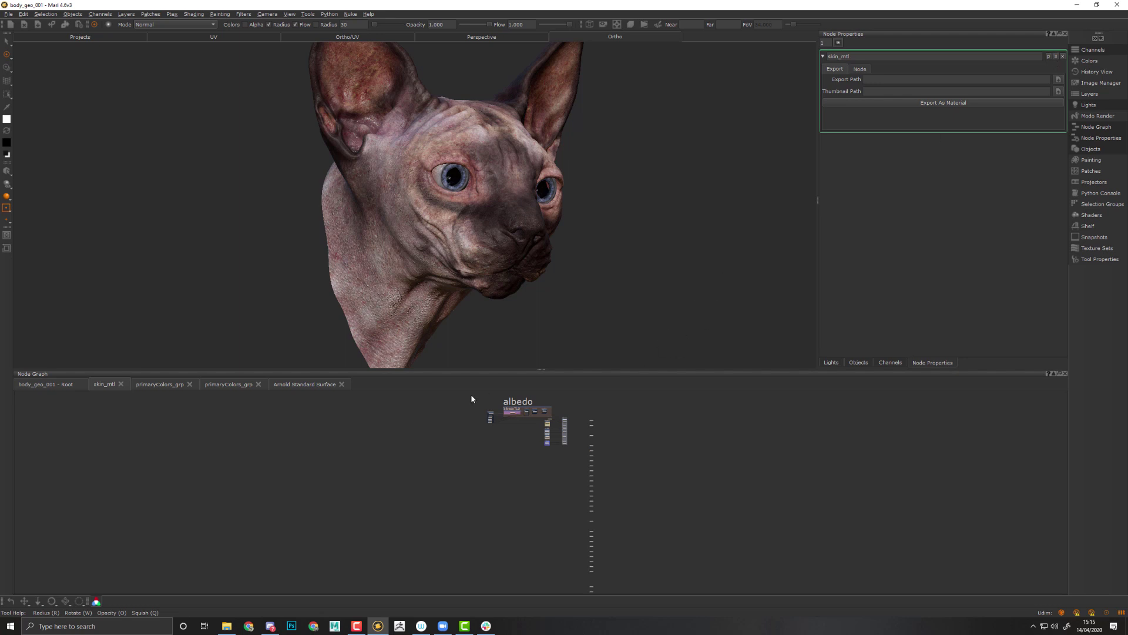
scroll(540, 492, up, 3)
middle_drag(556, 435, 602, 567)
scroll(541, 490, up, 5)
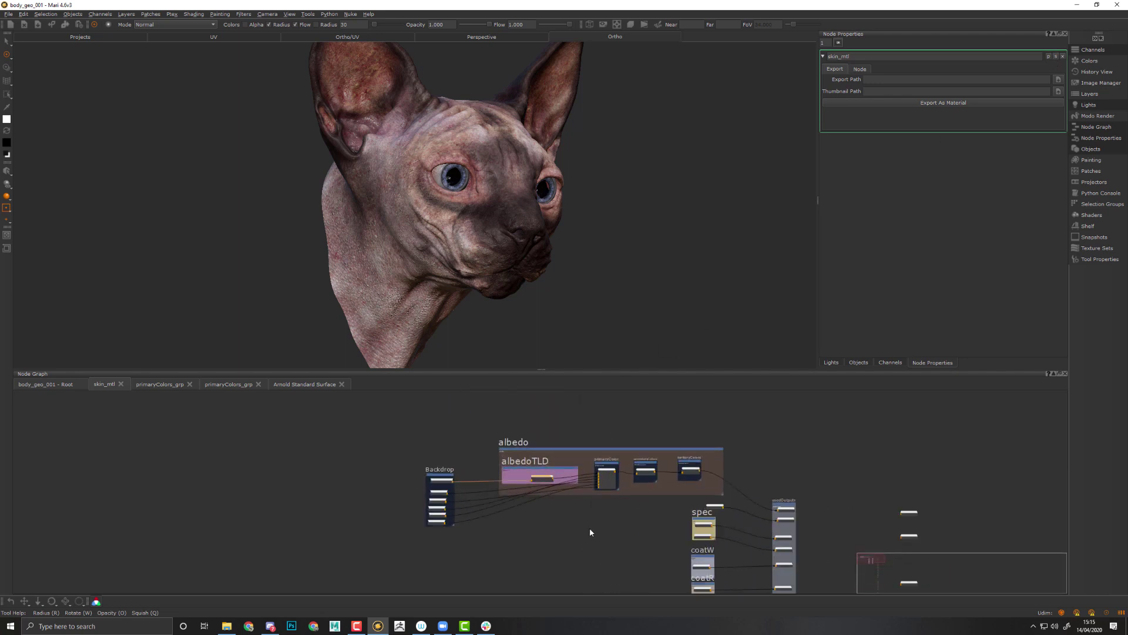
Set the albedoTld_GRP node's albedo_Tld_repeat to about 5.423 in the skin_mtl network
scroll(591, 528, up, 2)
click(640, 470)
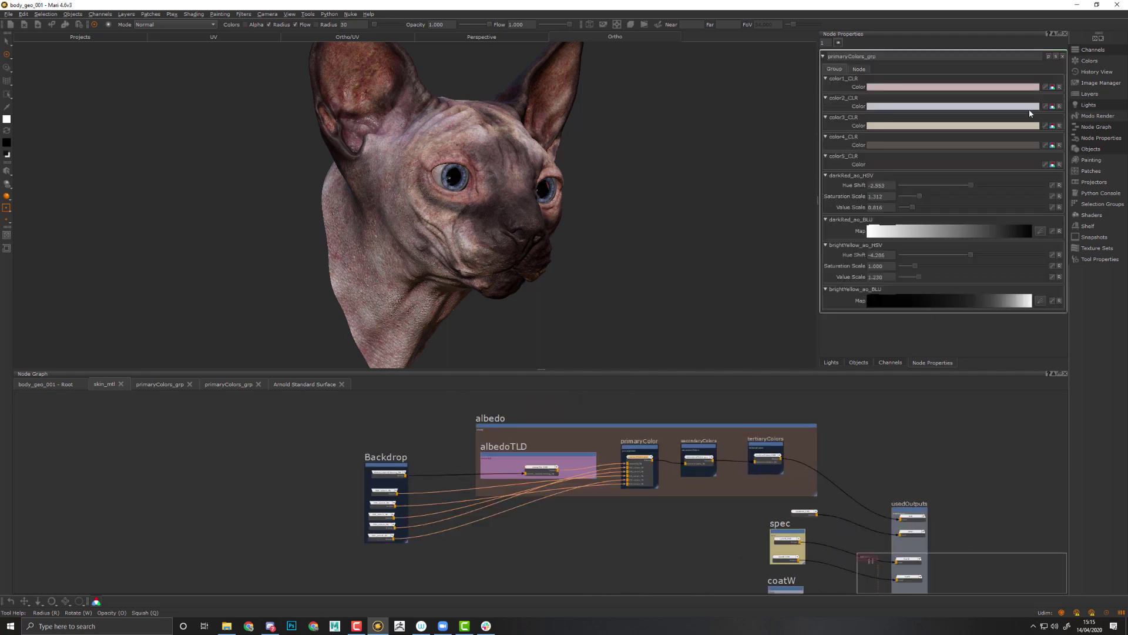
middle_drag(646, 514, 811, 512)
scroll(530, 503, up, 3)
click(546, 462)
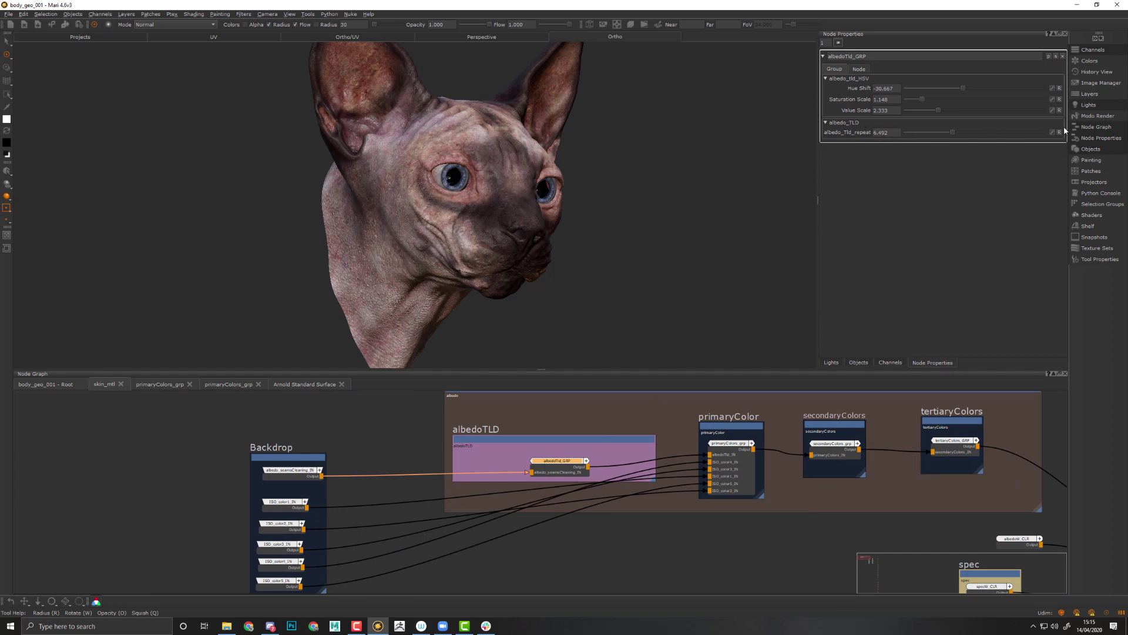
mouse_move(955, 130)
mouse_down()
mouse_move(974, 134)
mouse_move(939, 136)
mouse_move(950, 138)
mouse_up()
Trace the albedo_seamsCleaning_IN input to albedoTld_GRP and expose that group's albedo_Tld_repeat parameter on the parent skin_mtl material
middle_drag(357, 457, 486, 449)
scroll(399, 469, up, 3)
drag(330, 454, 326, 459)
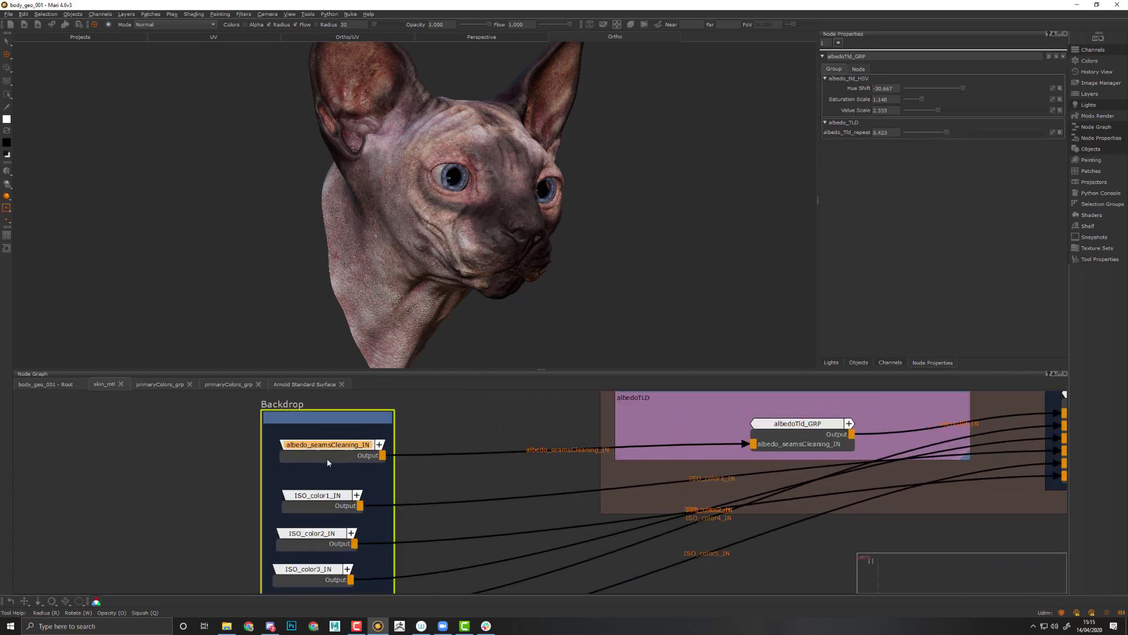
middle_drag(529, 451, 330, 512)
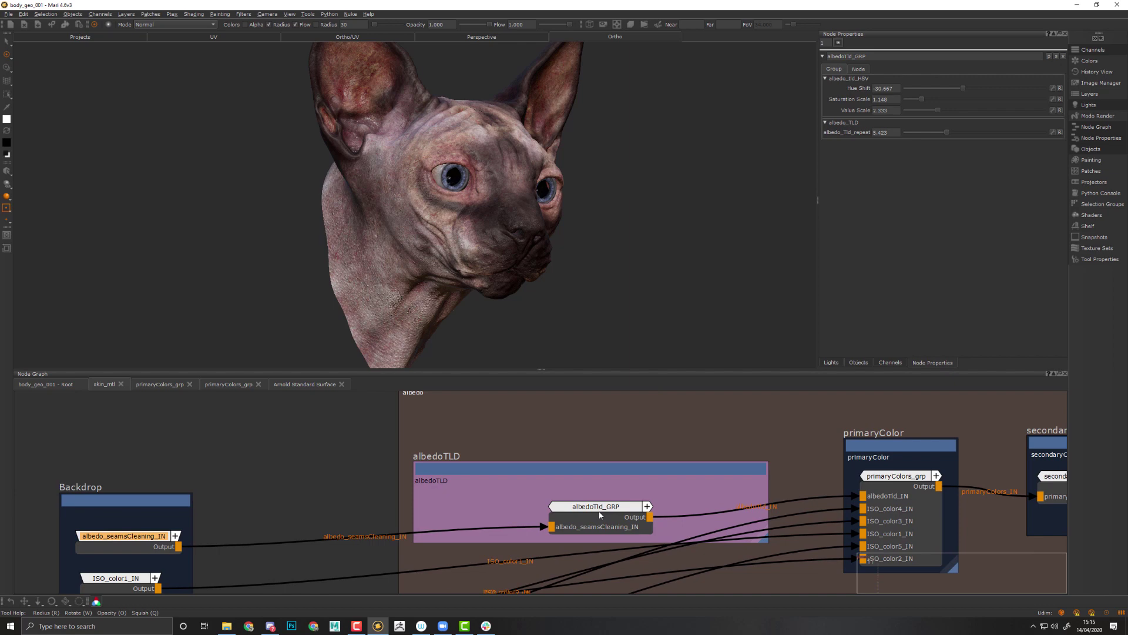
click(600, 515)
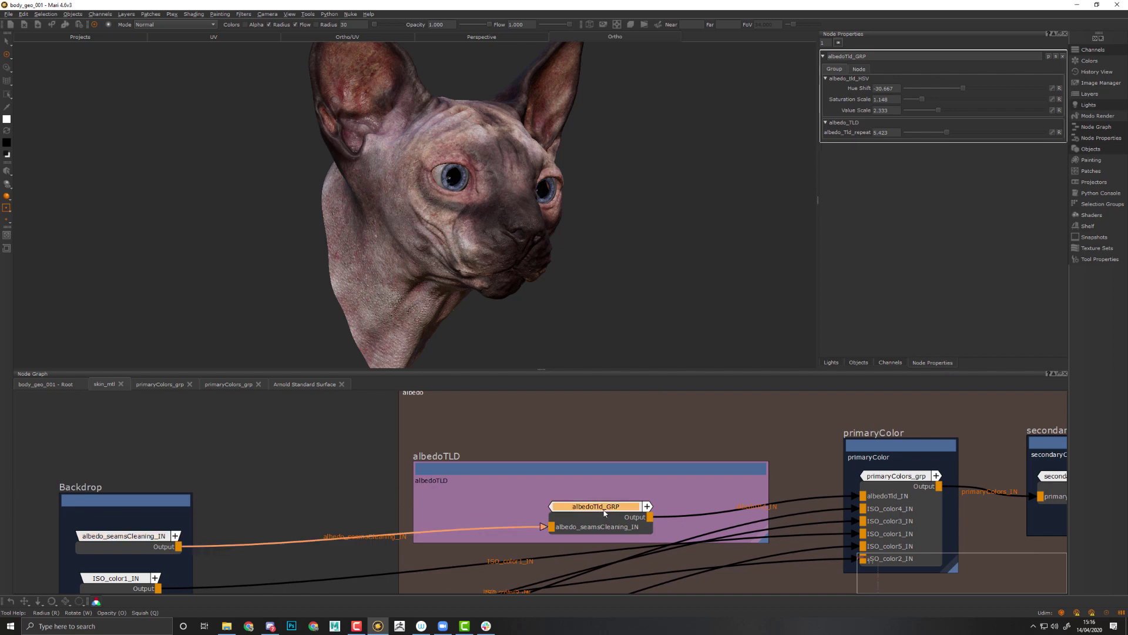
middle_drag(655, 440, 458, 517)
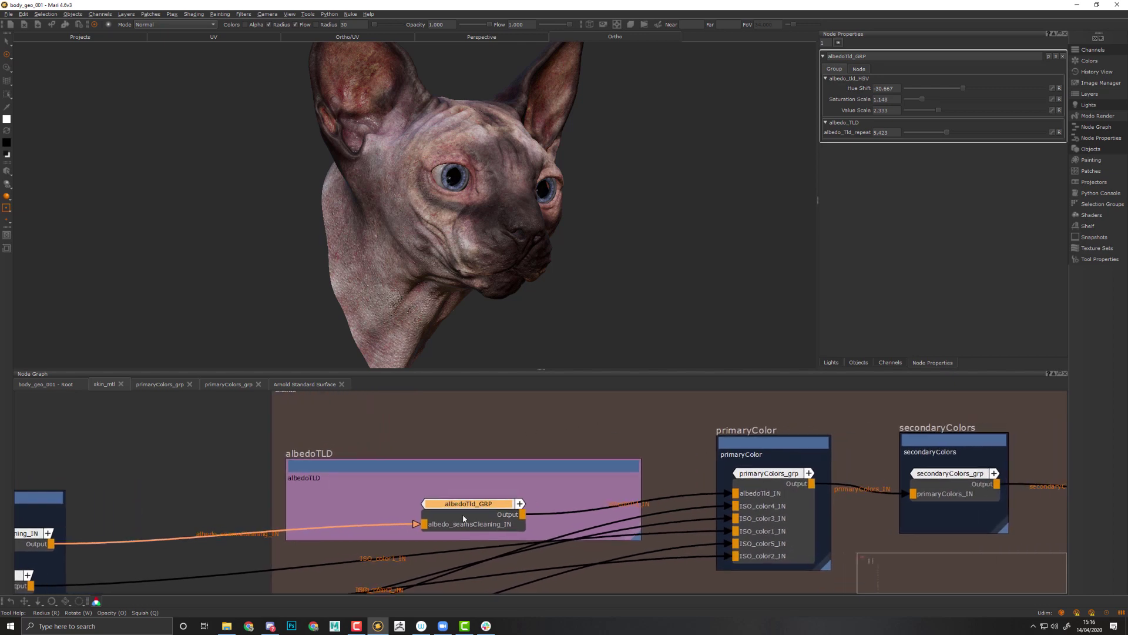
click(1053, 133)
middle_drag(801, 447, 774, 430)
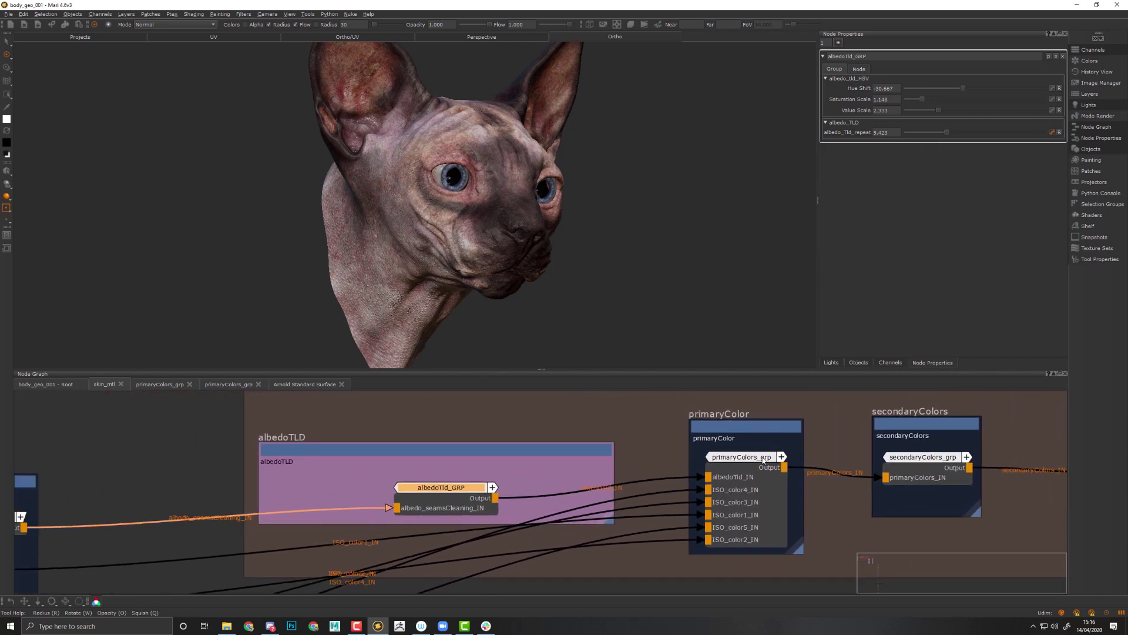
Expose the color1_CLR to color5_CLR Color parameters of primaryColors_grp on the parent skin_mtl material
click(763, 459)
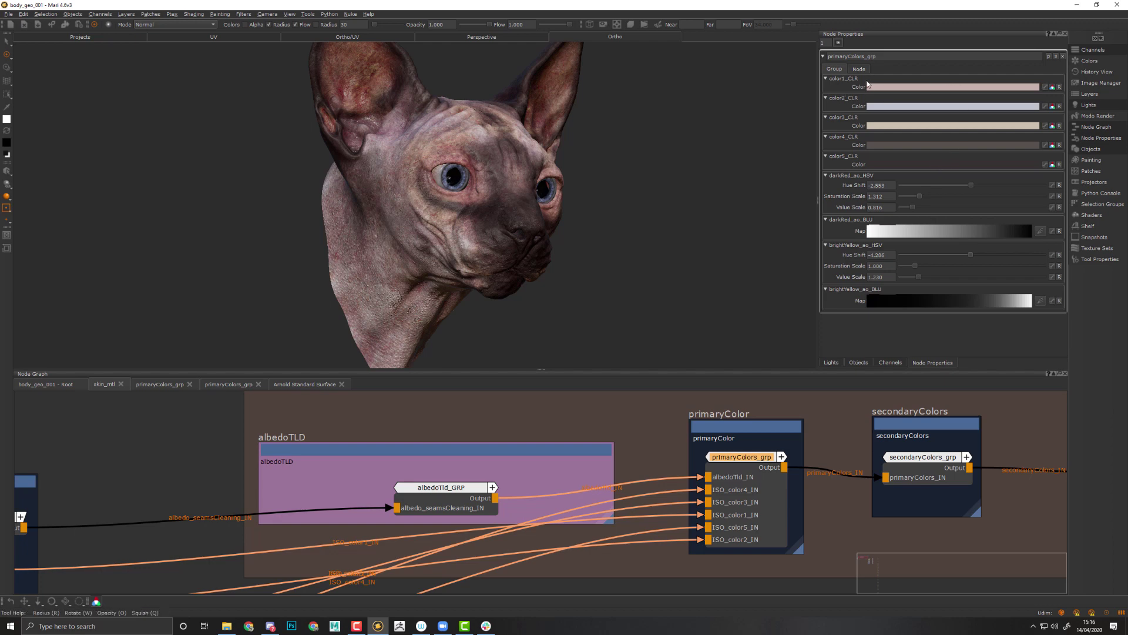
click(1045, 87)
click(1045, 126)
click(1046, 146)
Check the skin_mtl node's exposed parameters in the root graph and compare them with the primaryColors_grp parameters inside its network
click(50, 386)
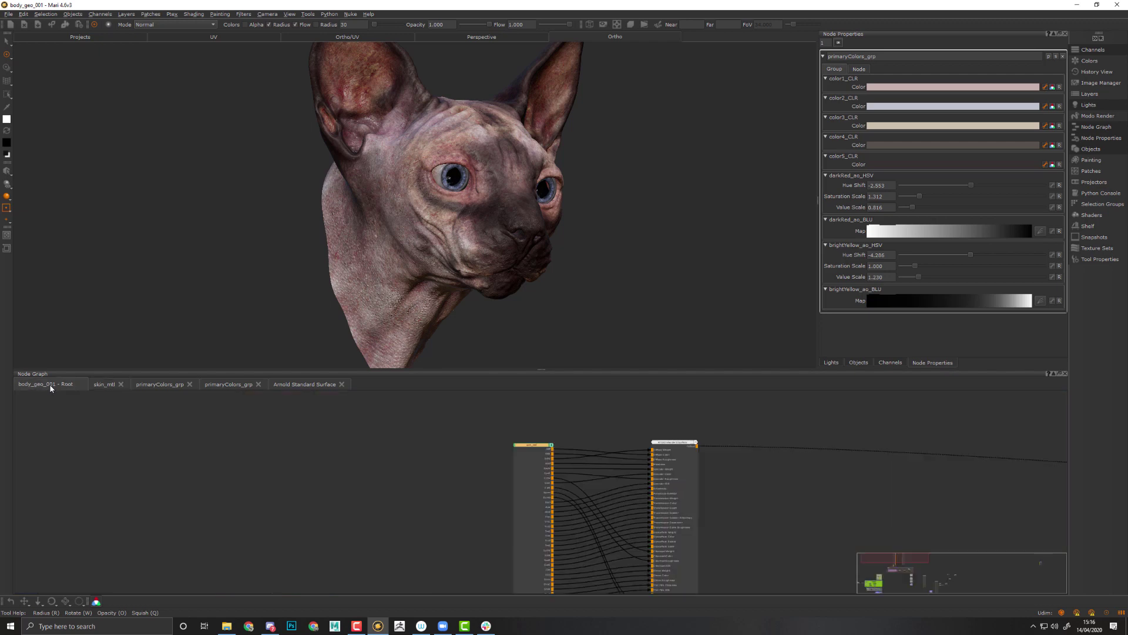
click(525, 461)
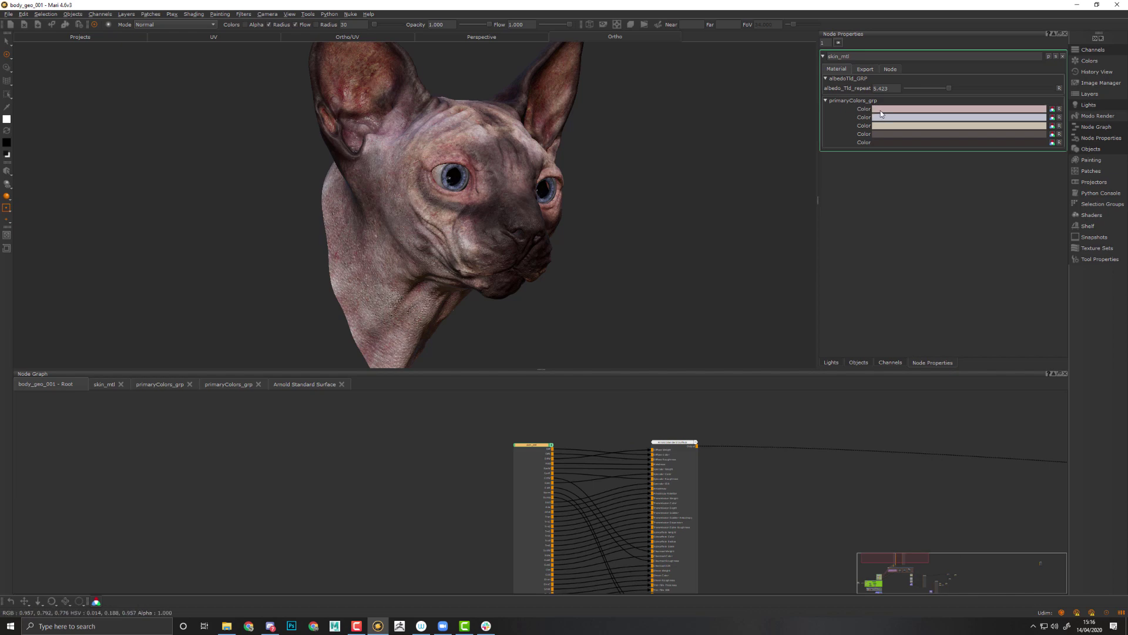
mouse_move(880, 113)
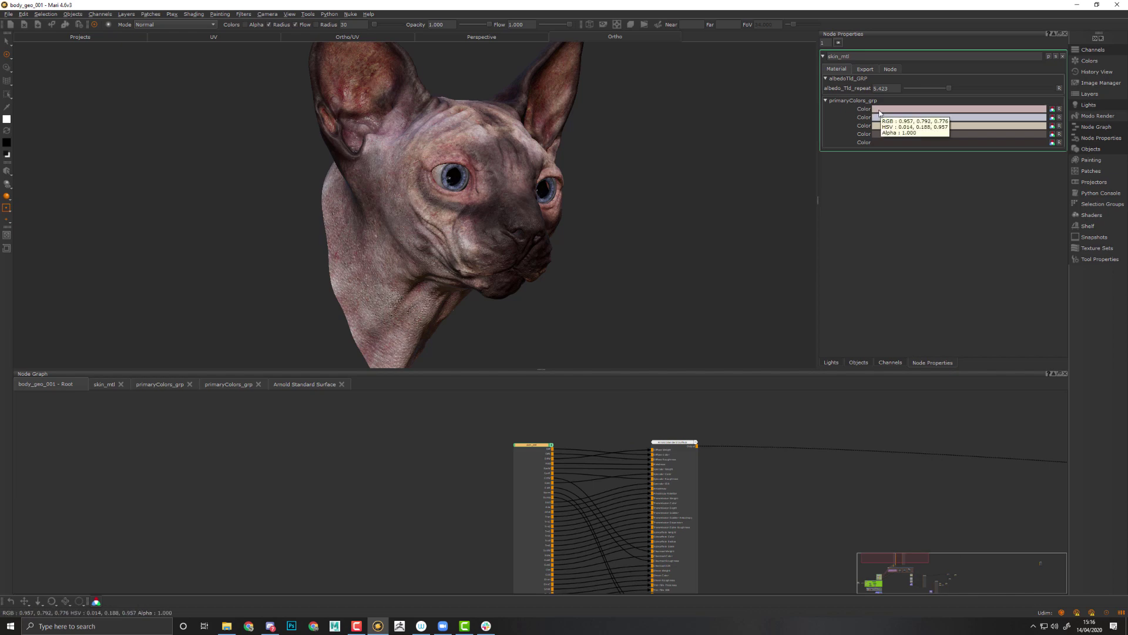
middle_drag(574, 503, 476, 600)
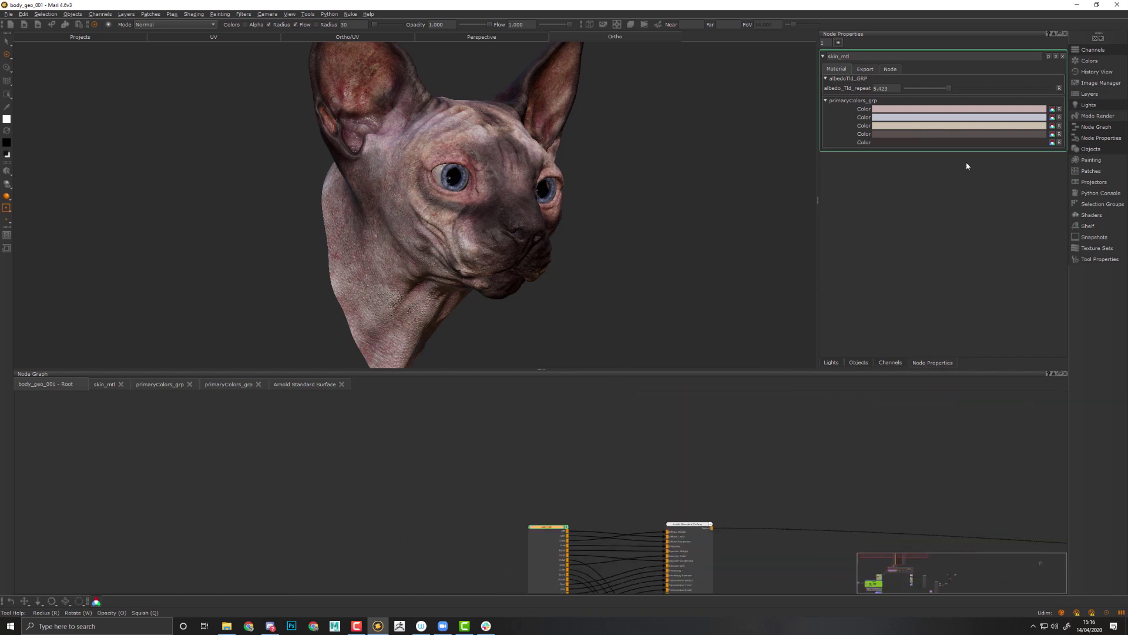
click(97, 385)
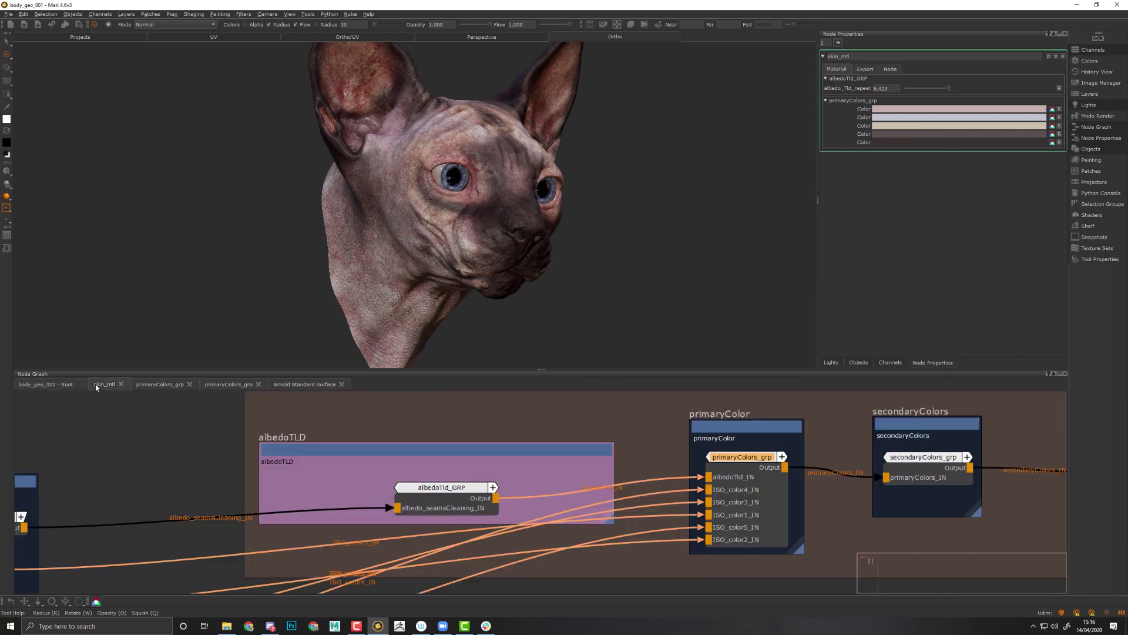
middle_drag(763, 481, 652, 482)
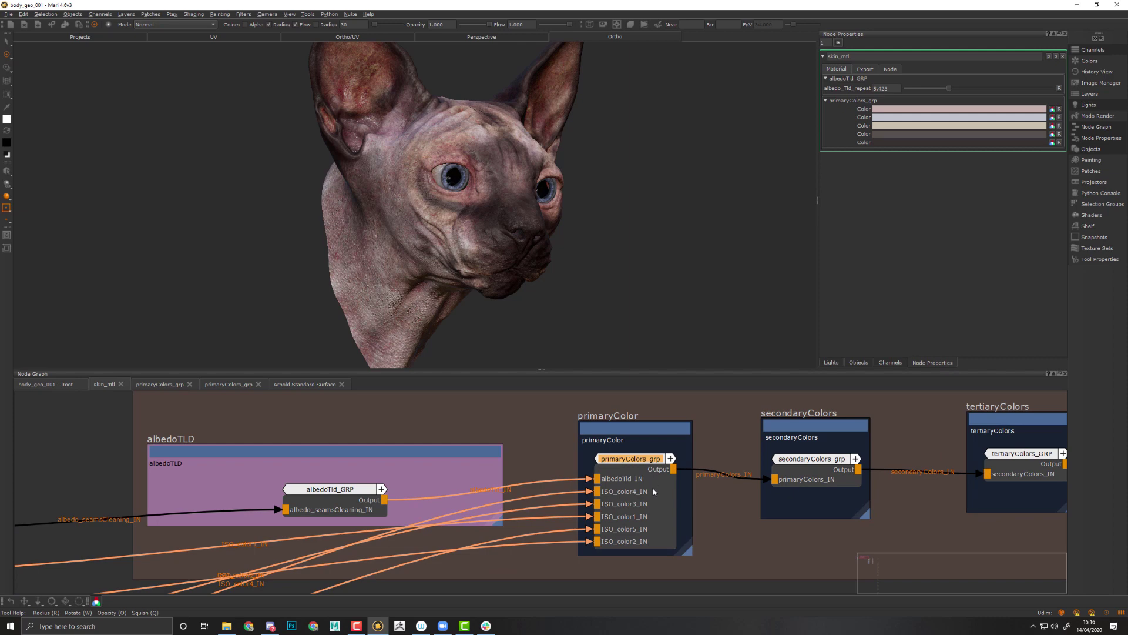
click(653, 492)
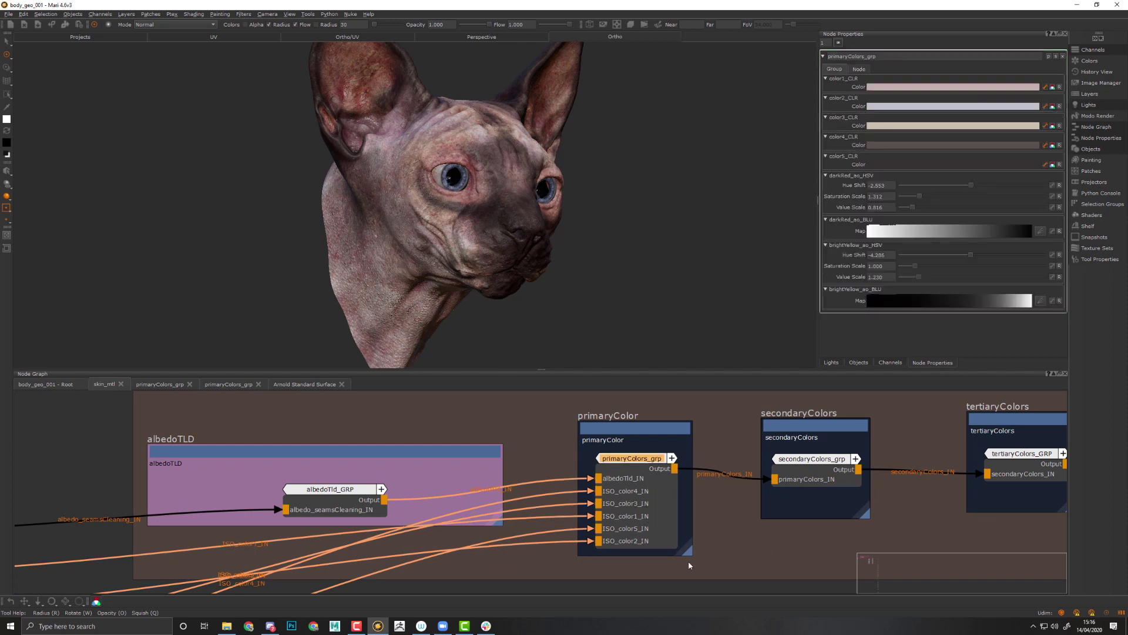
Edit the group knobs of the skin_mtl node in the root graph and rename the first primaryColors_grp Color knob to color1
click(48, 384)
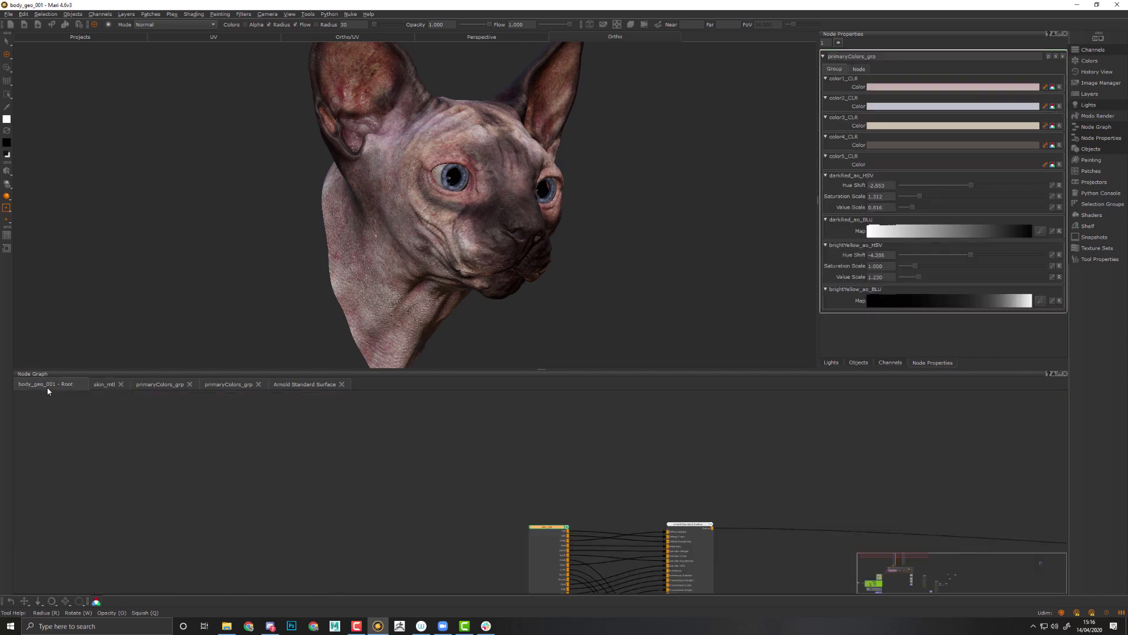
middle_drag(584, 541, 544, 491)
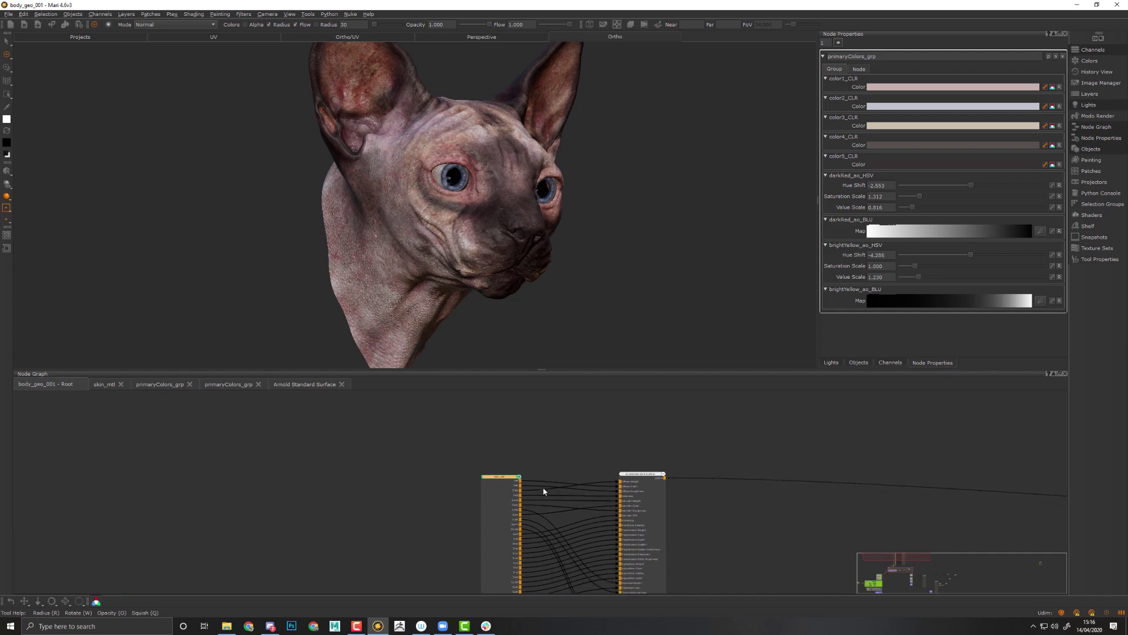
click(491, 495)
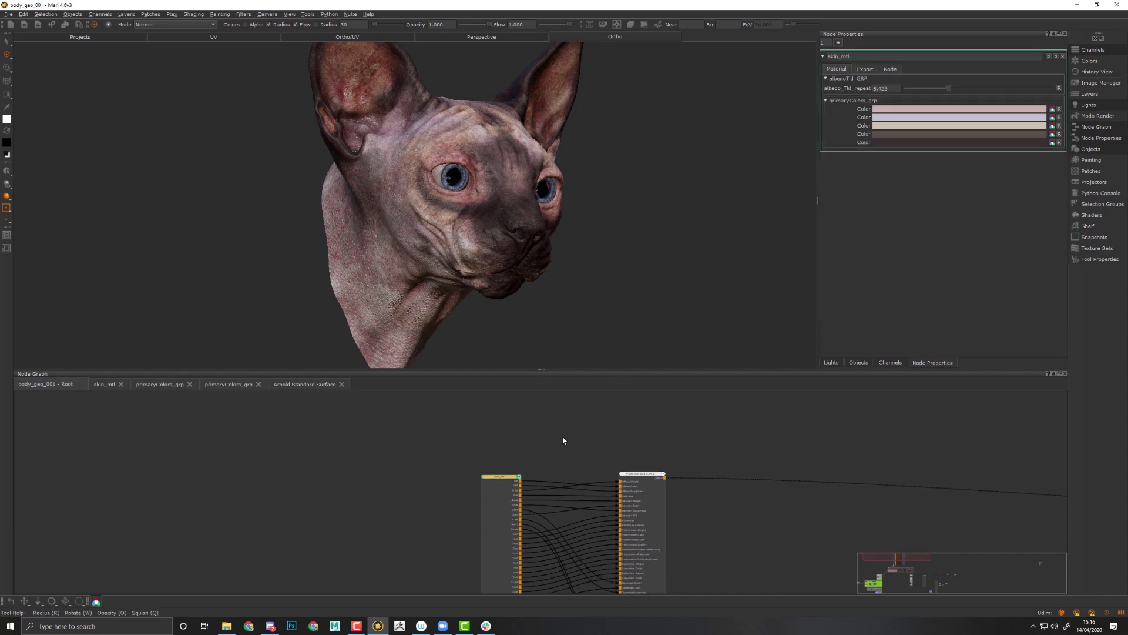
click(1049, 56)
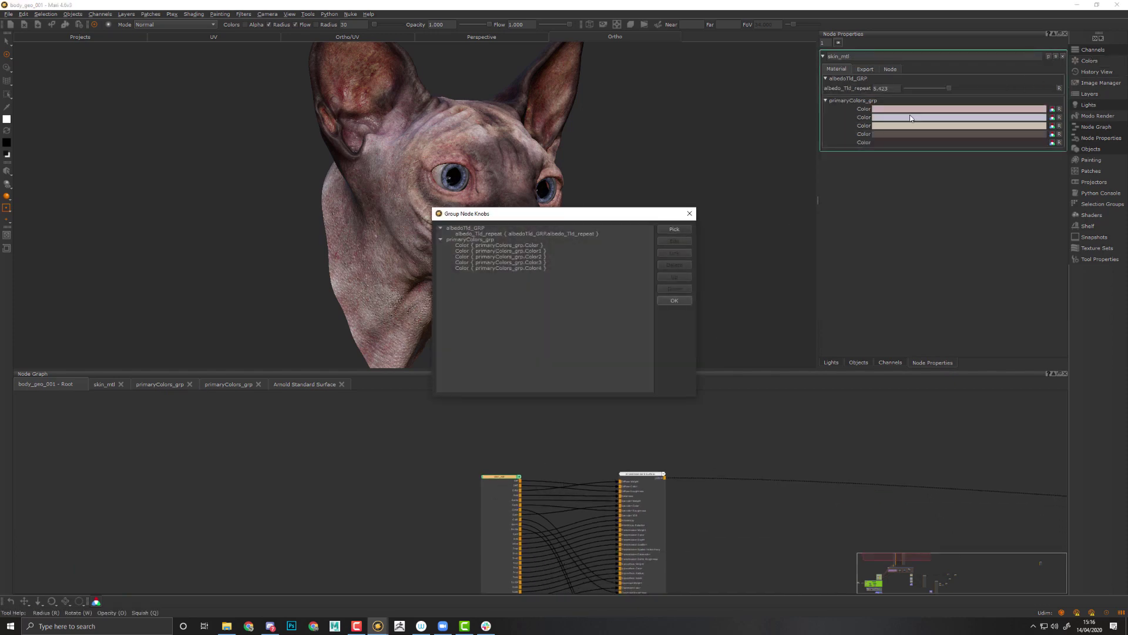
drag(562, 217, 599, 228)
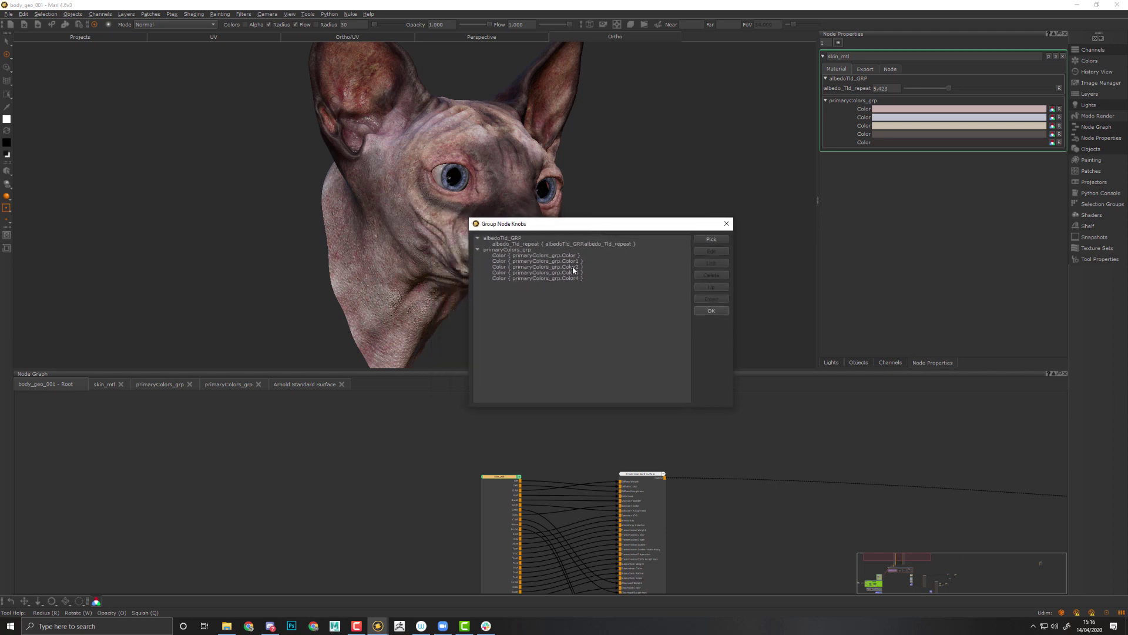
click(587, 255)
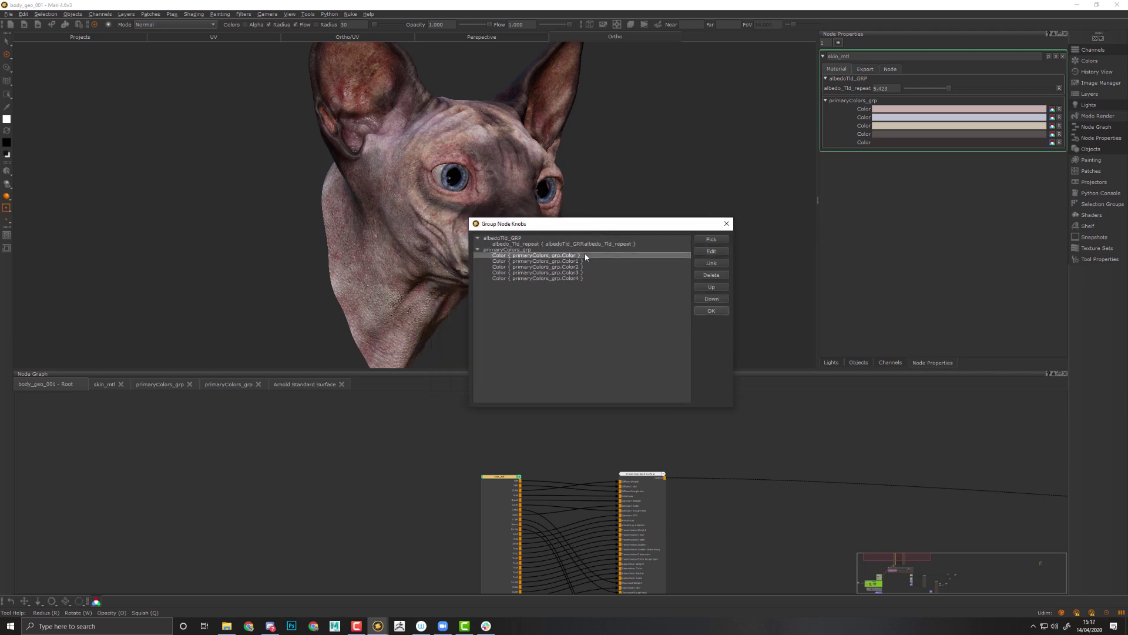
click(722, 253)
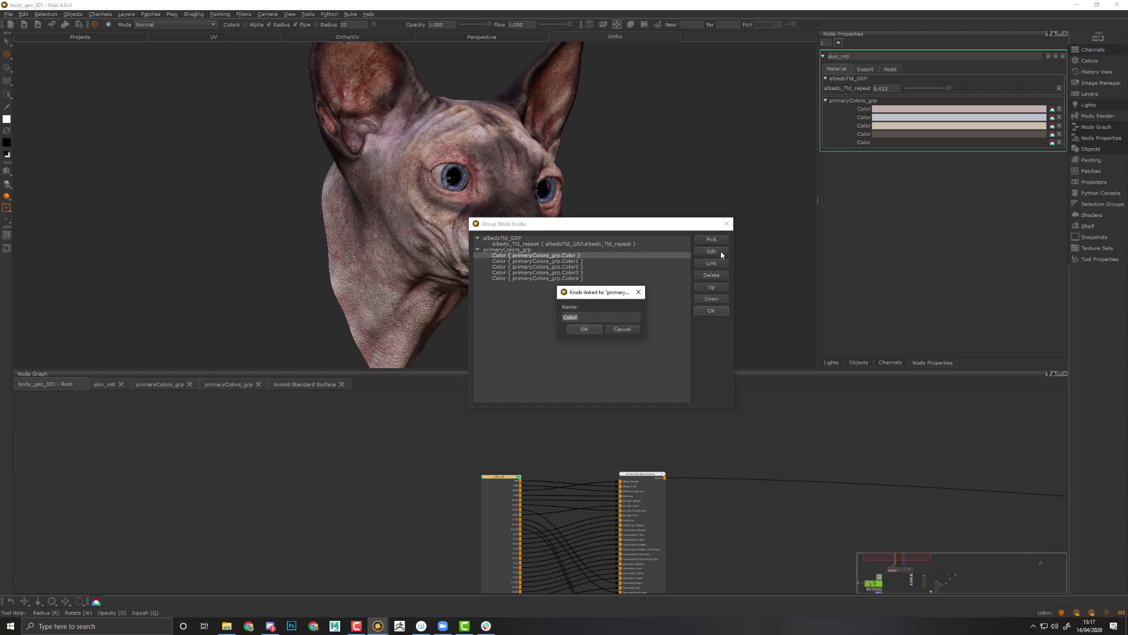
text(color)
key(ctrl+a)
key(ctrl+c)
click(584, 328)
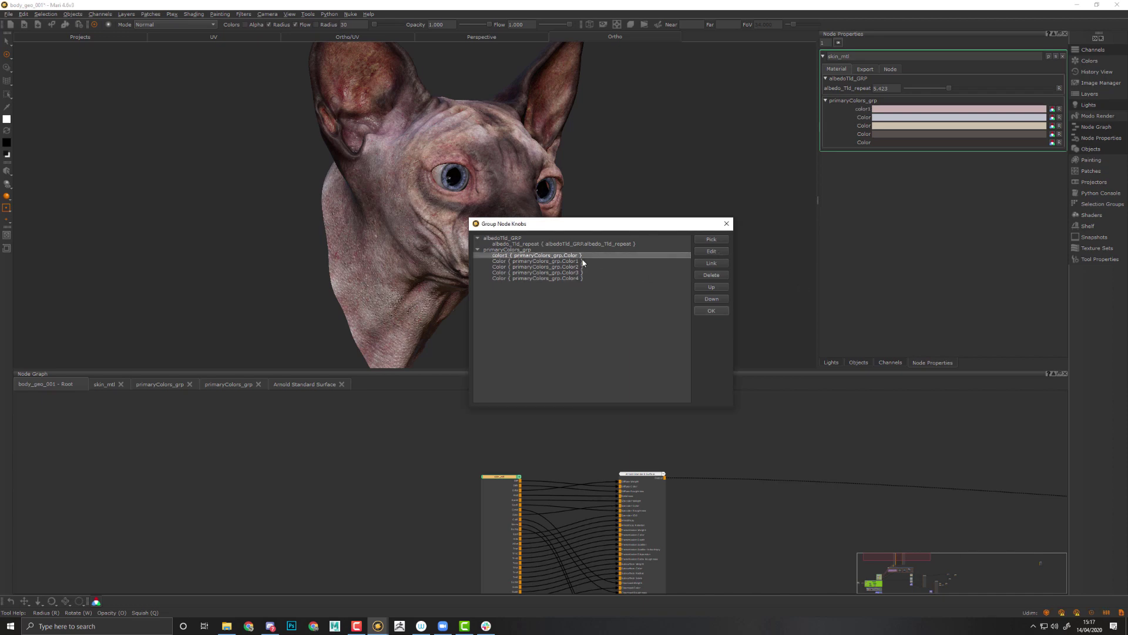
Rename the second and third primaryColors_grp Color knobs to color2 and color3
click(583, 268)
click(618, 261)
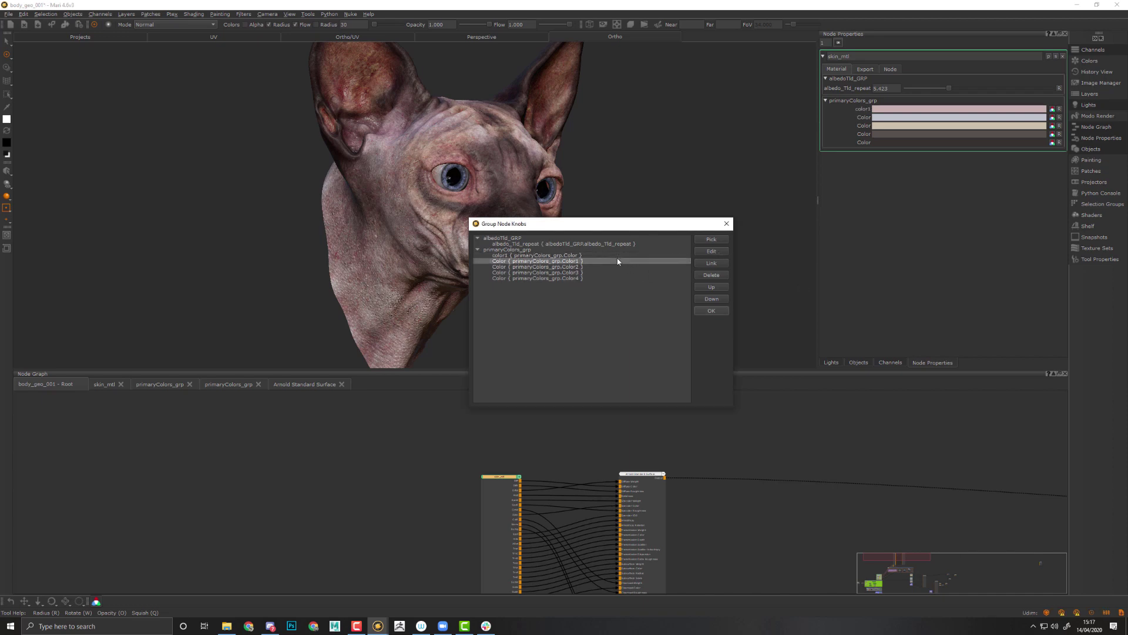
click(701, 251)
key(ctrl+v)
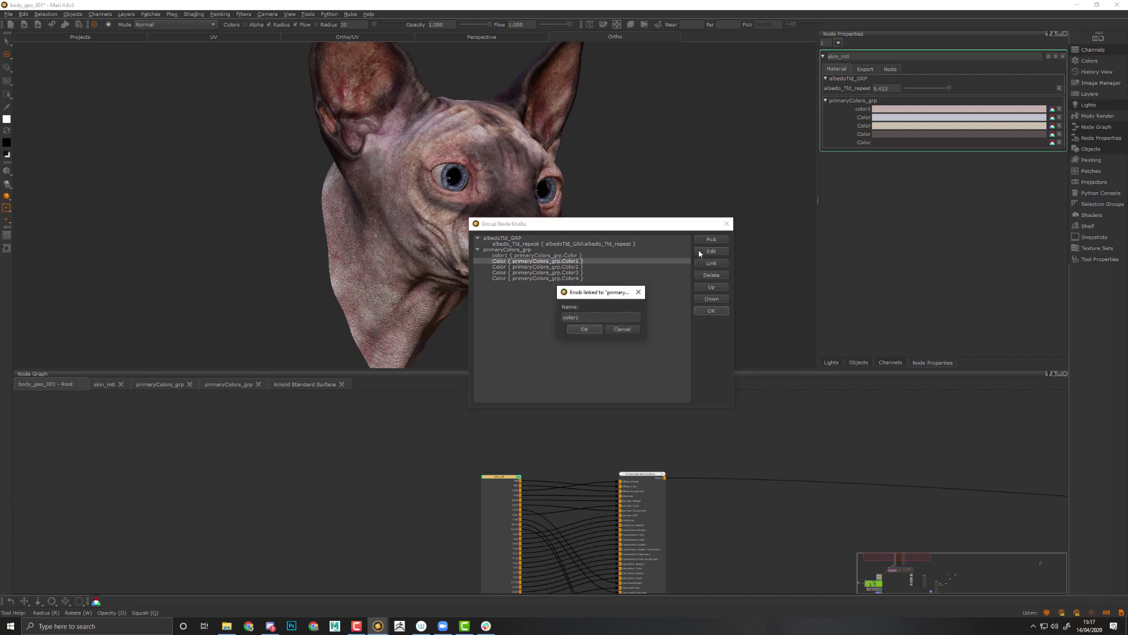
key(Return)
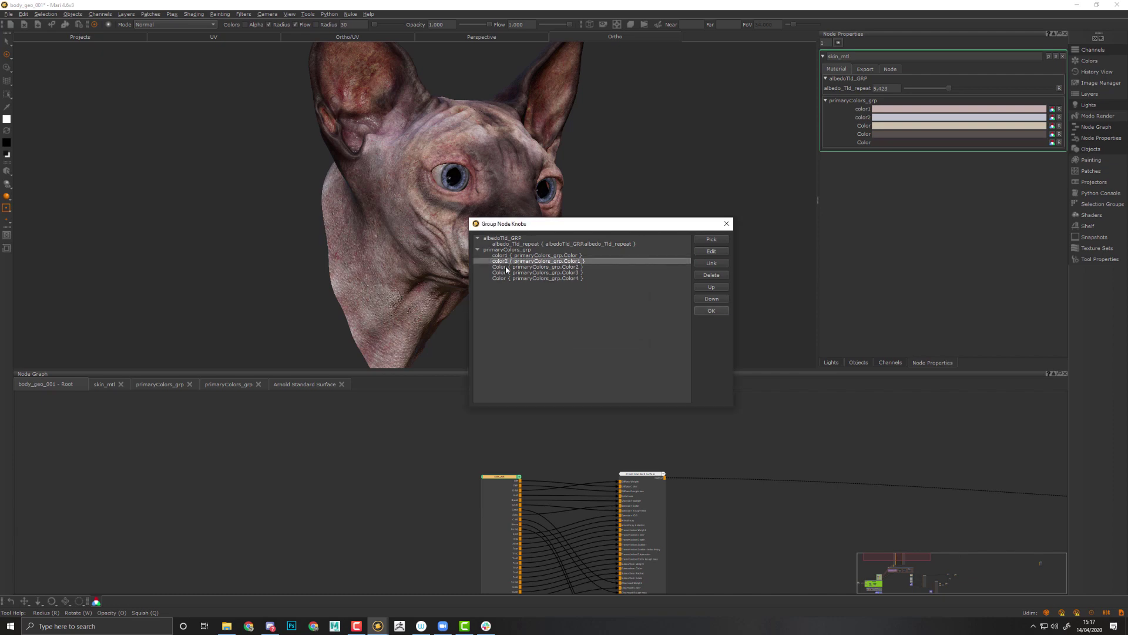
click(576, 269)
click(703, 252)
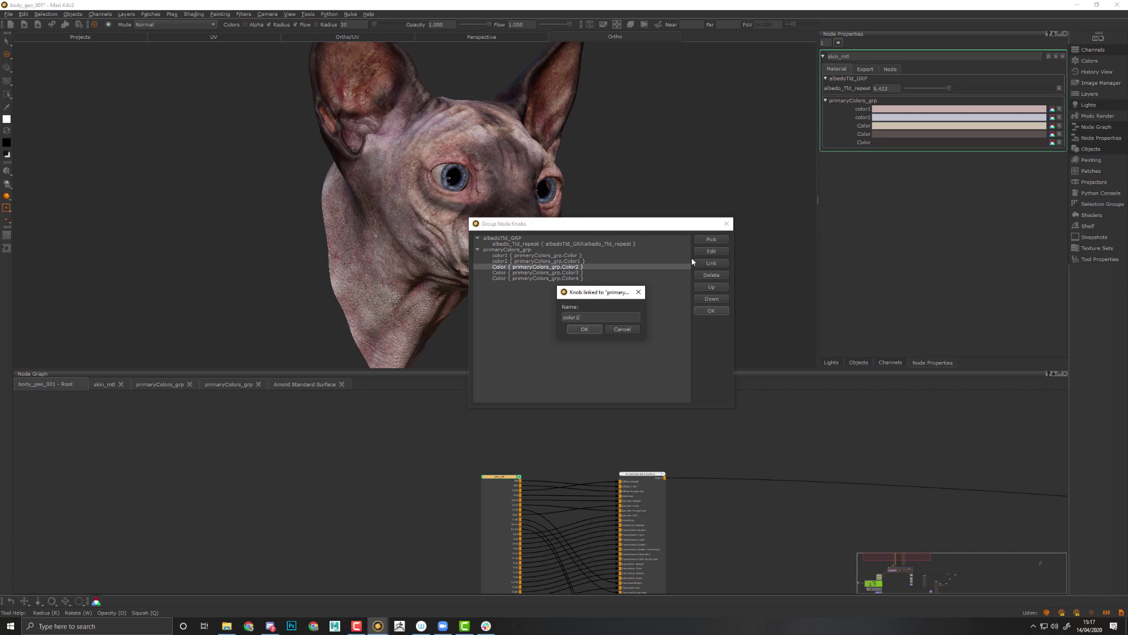
text(3)
key(Return)
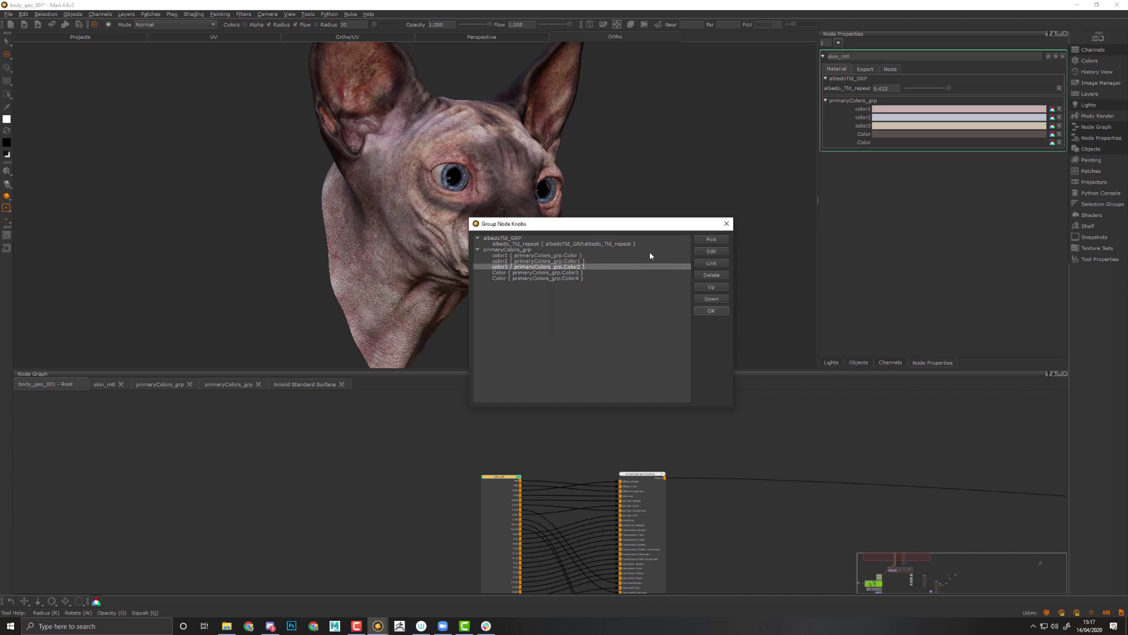
Rename the fourth and fifth primaryColors_grp Color knobs to color4 and color5 and accept the group knob edits
click(560, 273)
click(712, 252)
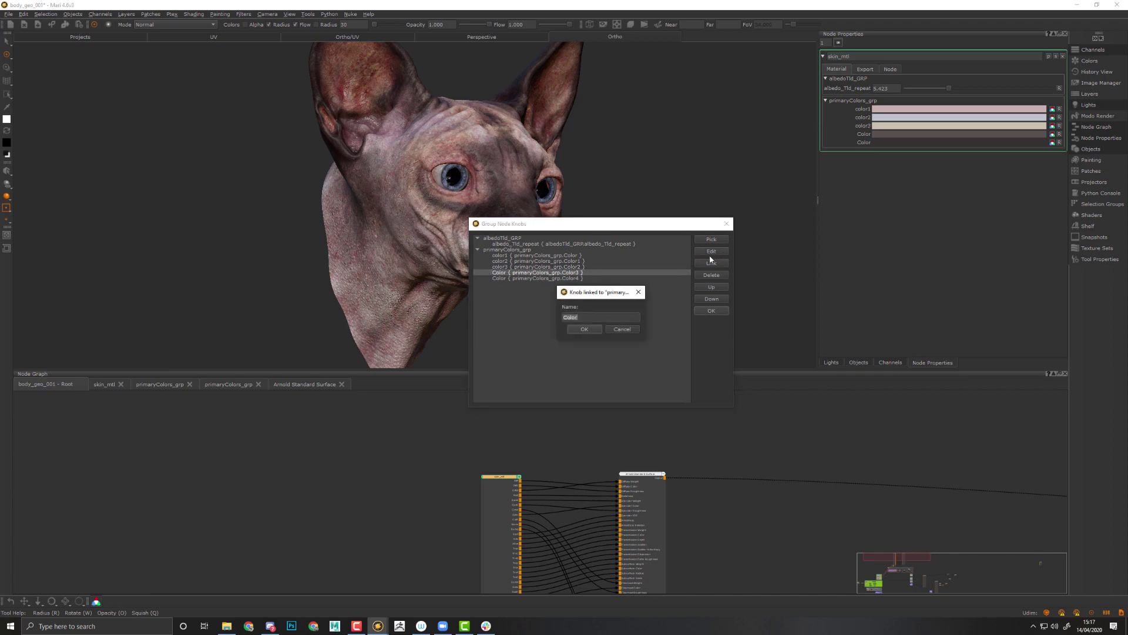
text(dolor4)
key(Return)
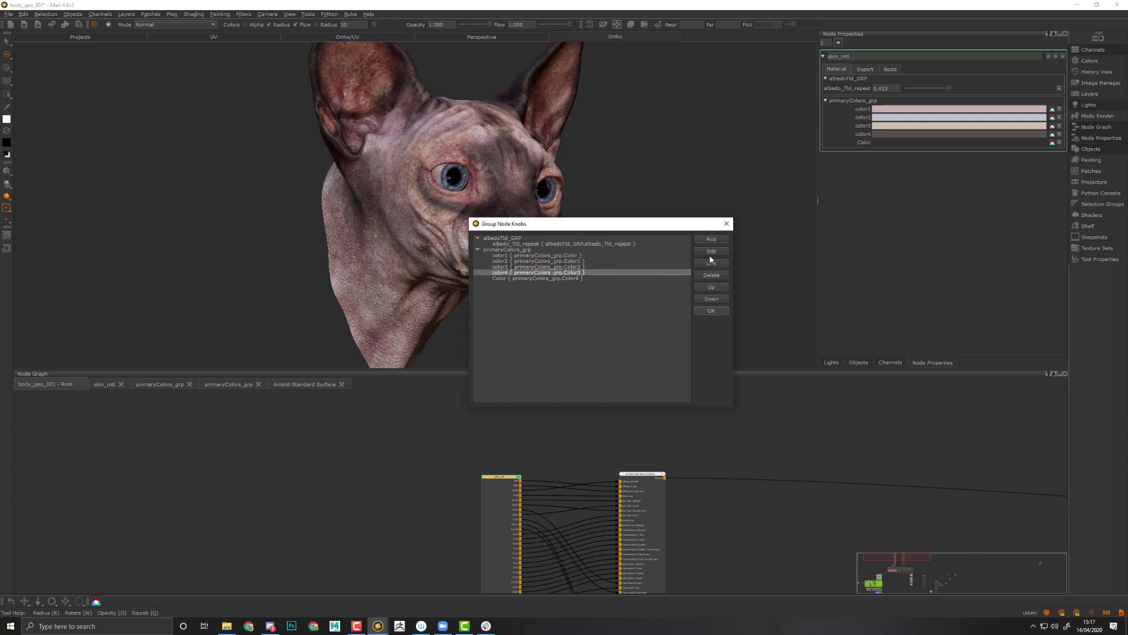
click(563, 278)
click(715, 252)
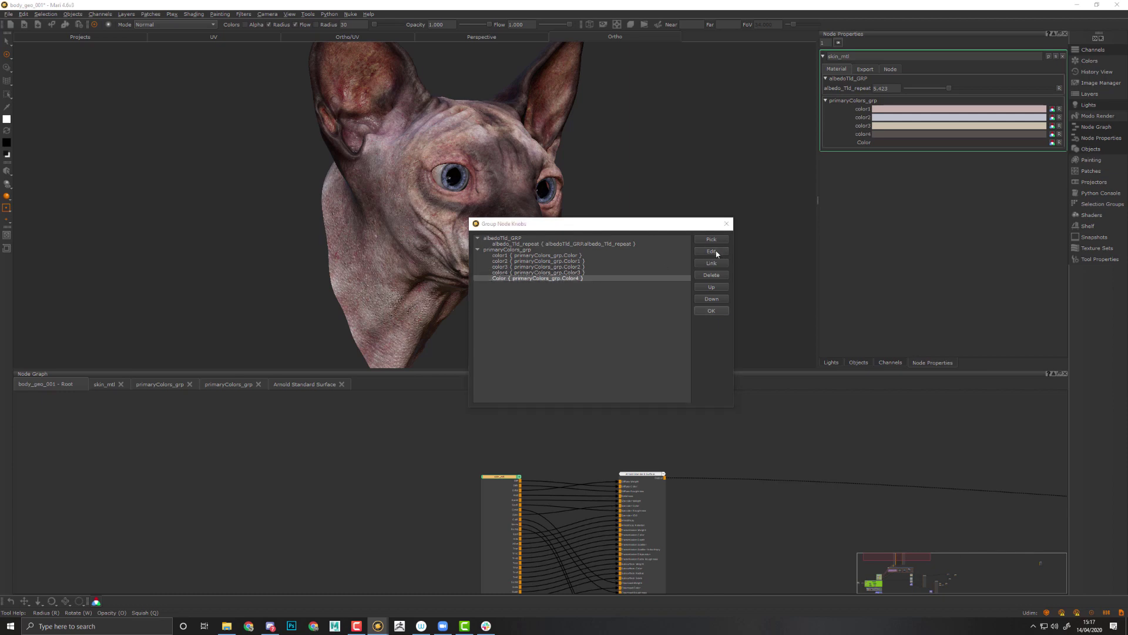
text(color1)
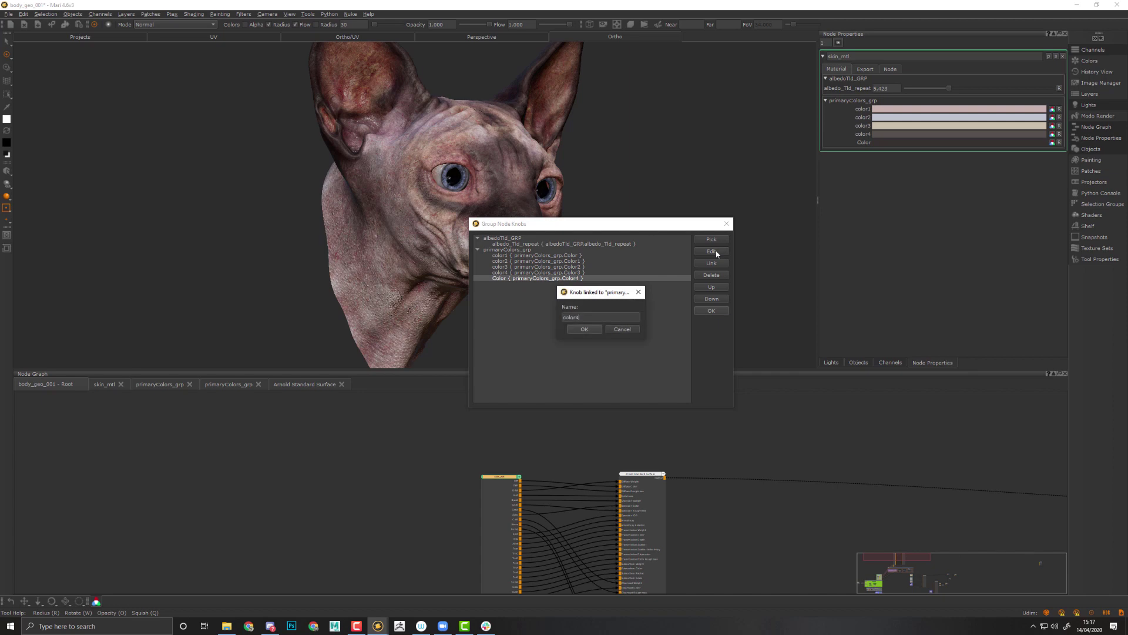
text(5)
key(Return)
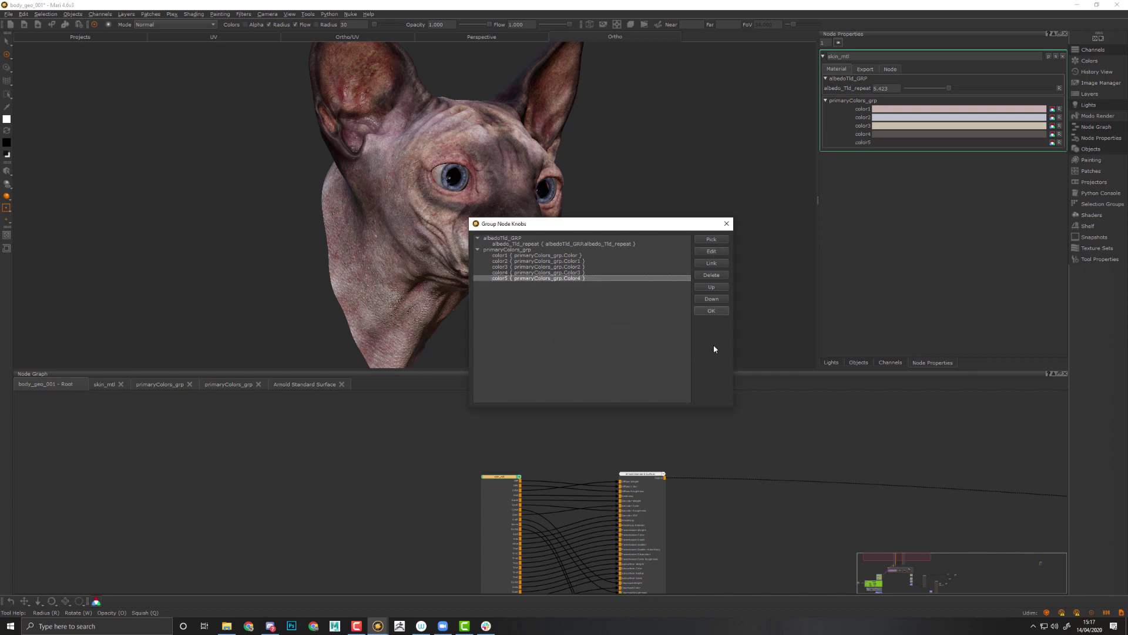
click(714, 311)
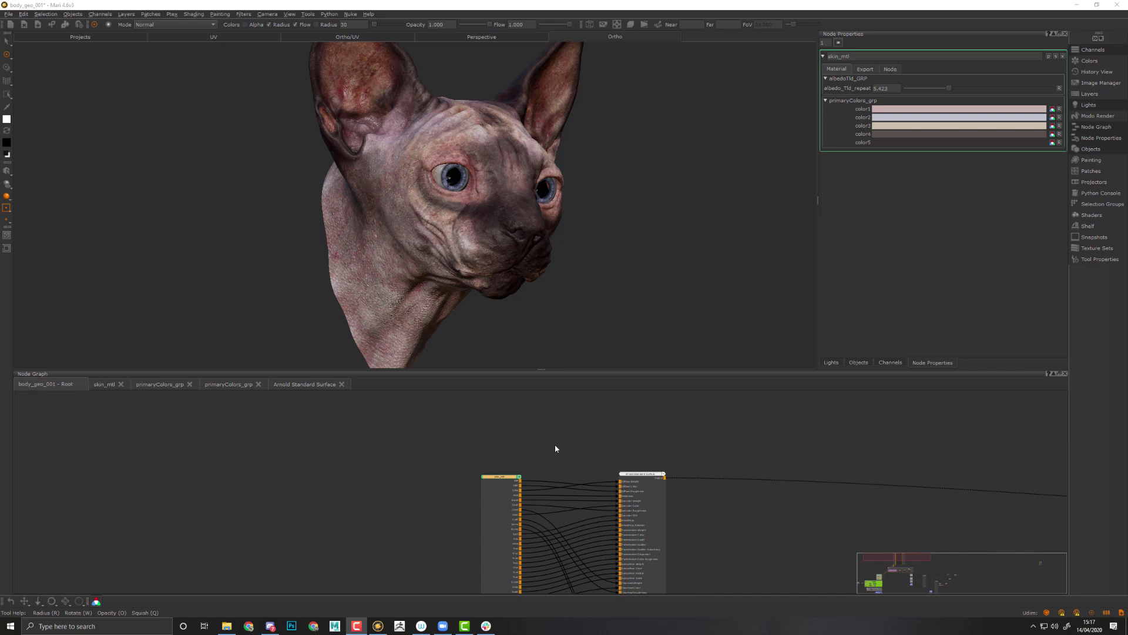
middle_drag(508, 484, 563, 434)
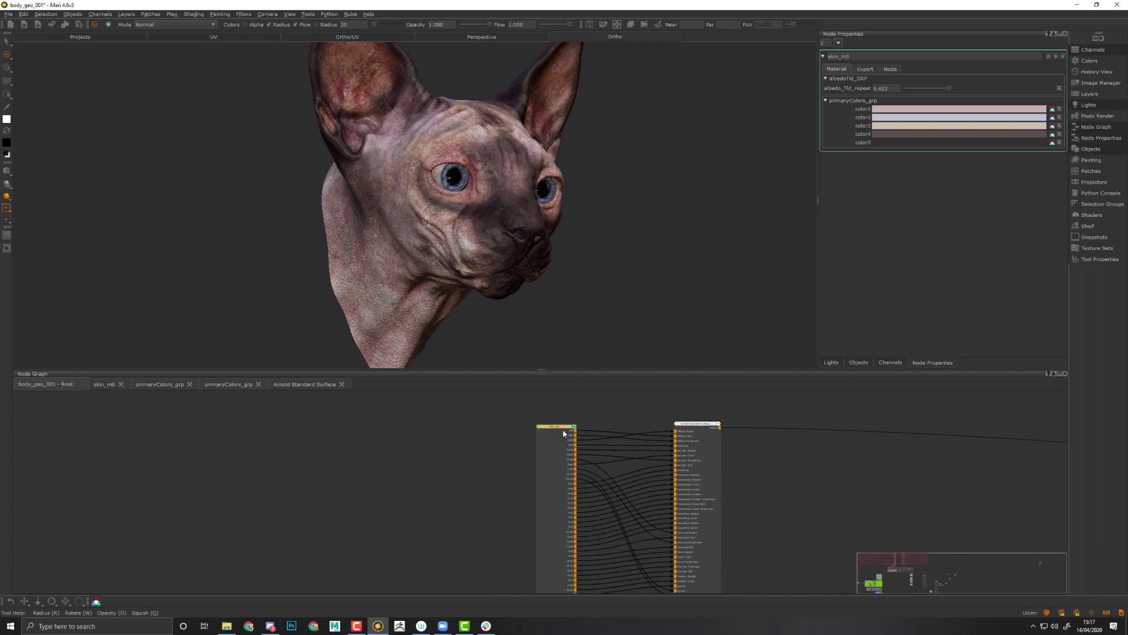
Inside the skin_mtl network, expose the curvature_in_BLU and curvature_out_BLU Map parameters of secondaryColors_grp
click(1056, 57)
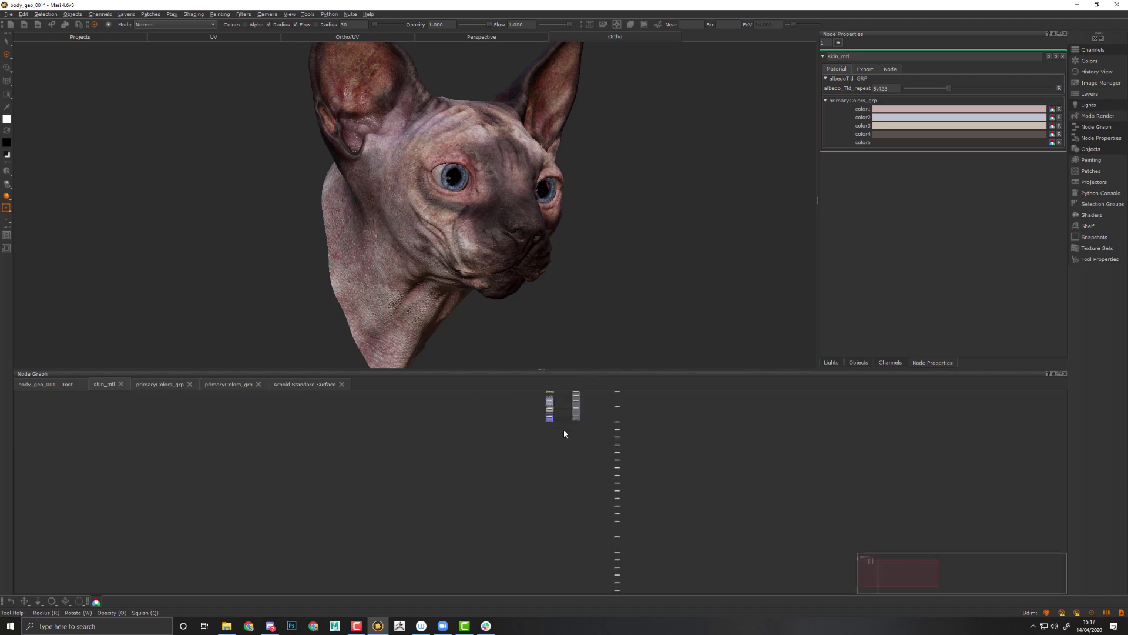
scroll(563, 429, up, 5)
scroll(601, 474, up, 6)
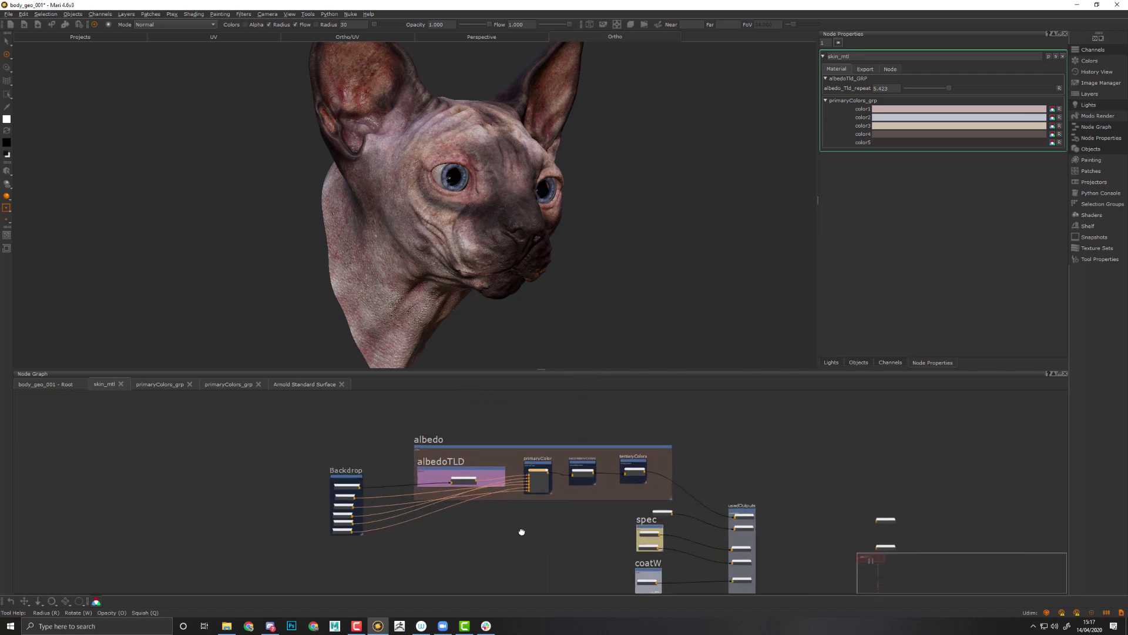
click(550, 475)
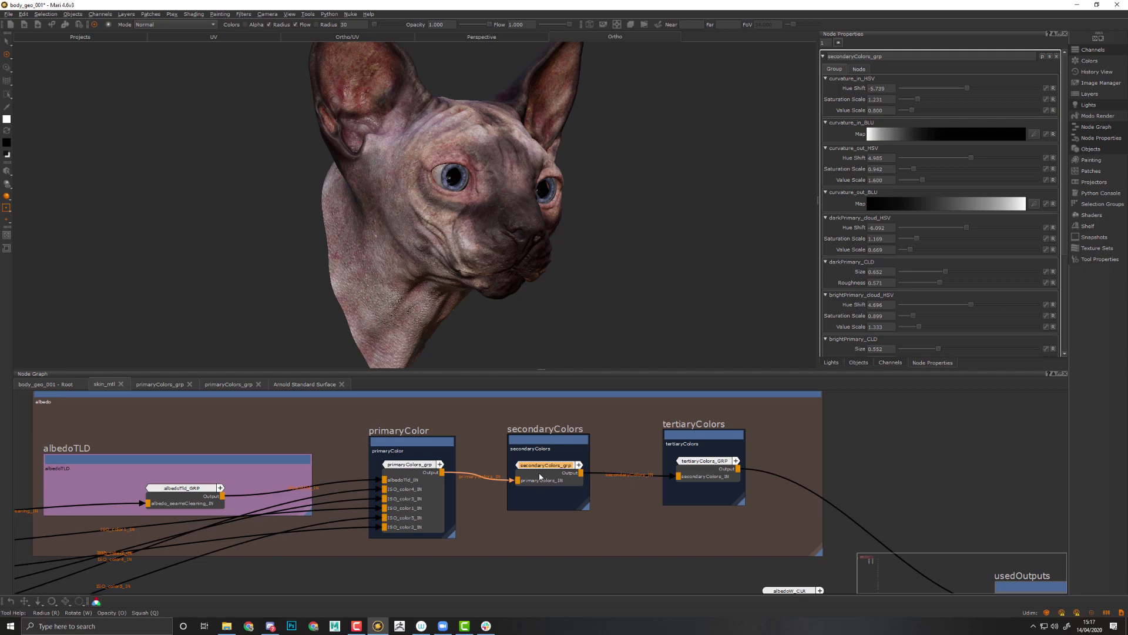
click(1046, 136)
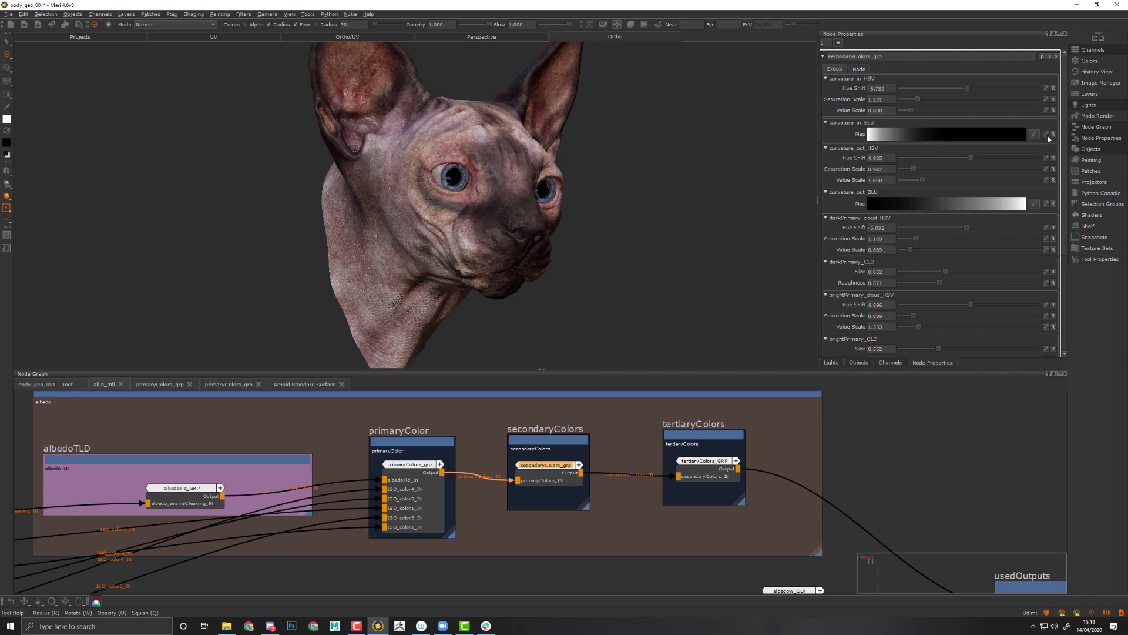
click(1046, 205)
Expose the Value Scale of darkPrimary_cloud_HSV and brightPrimary_cloud_HSV and the bright_cellular_MRG Amount from secondaryColors_grp
middle_drag(960, 466, 893, 450)
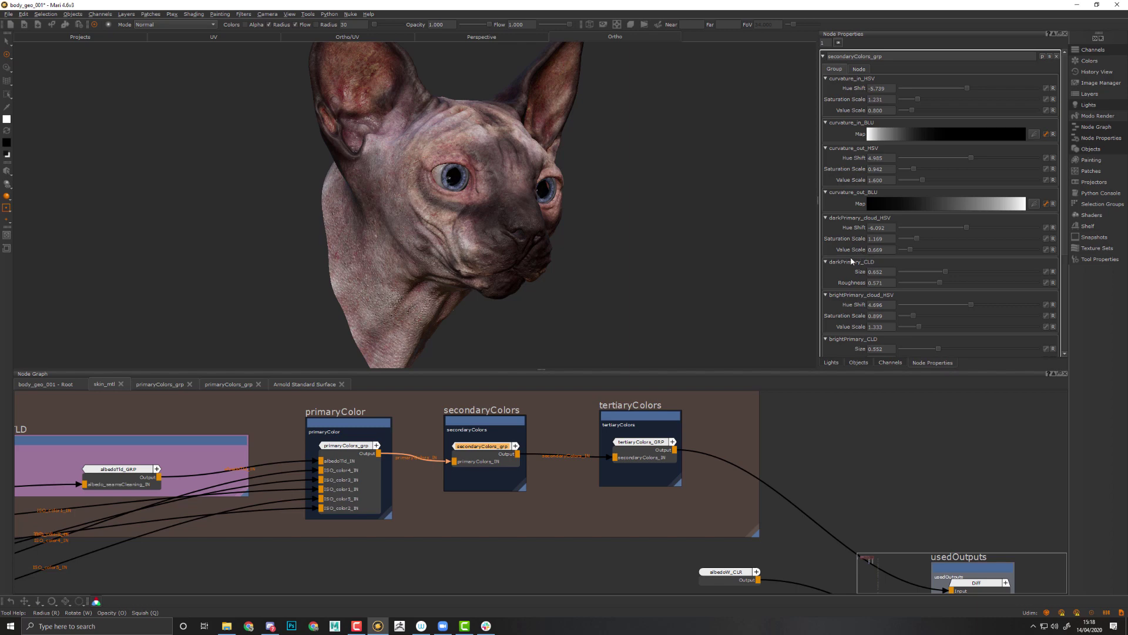
click(1047, 250)
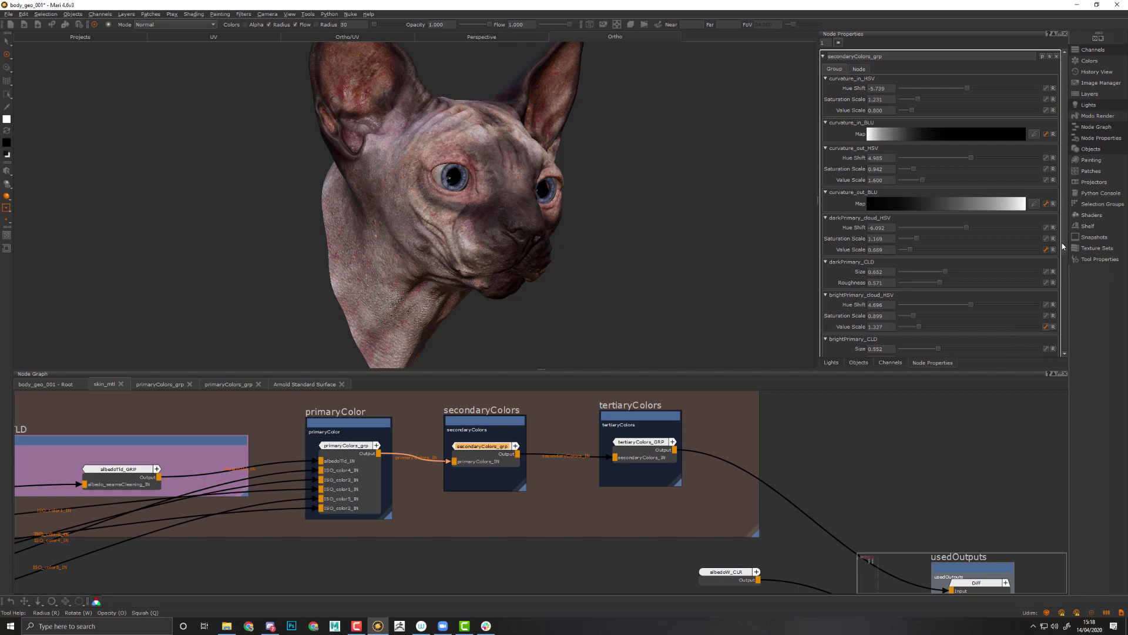
drag(1062, 249, 1067, 352)
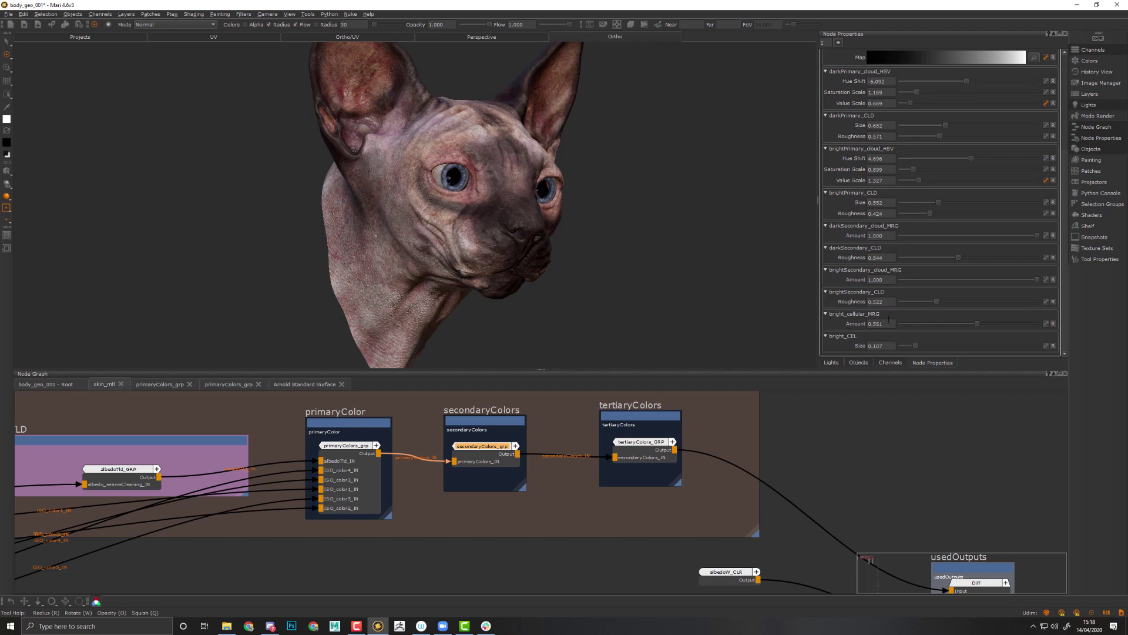
click(1046, 324)
Expose the Value Scale parameters of dark_mDisp_HSV and bright_mDisp_HSV from tertiaryColors_GRP
middle_drag(872, 466, 713, 471)
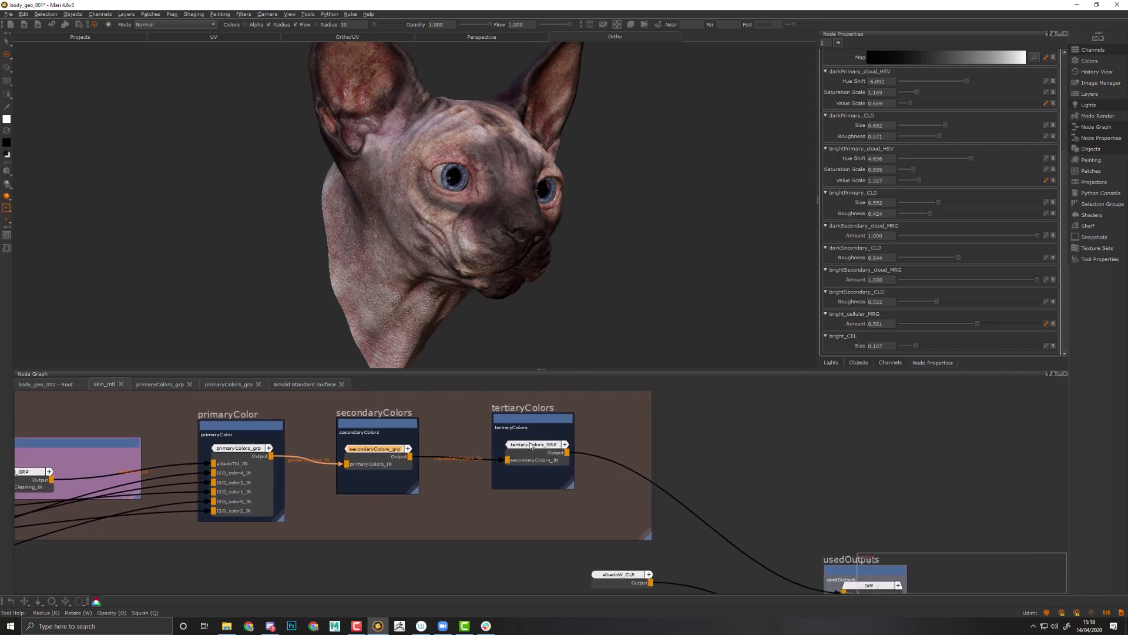
click(536, 447)
drag(535, 447, 533, 448)
middle_drag(1004, 432, 942, 435)
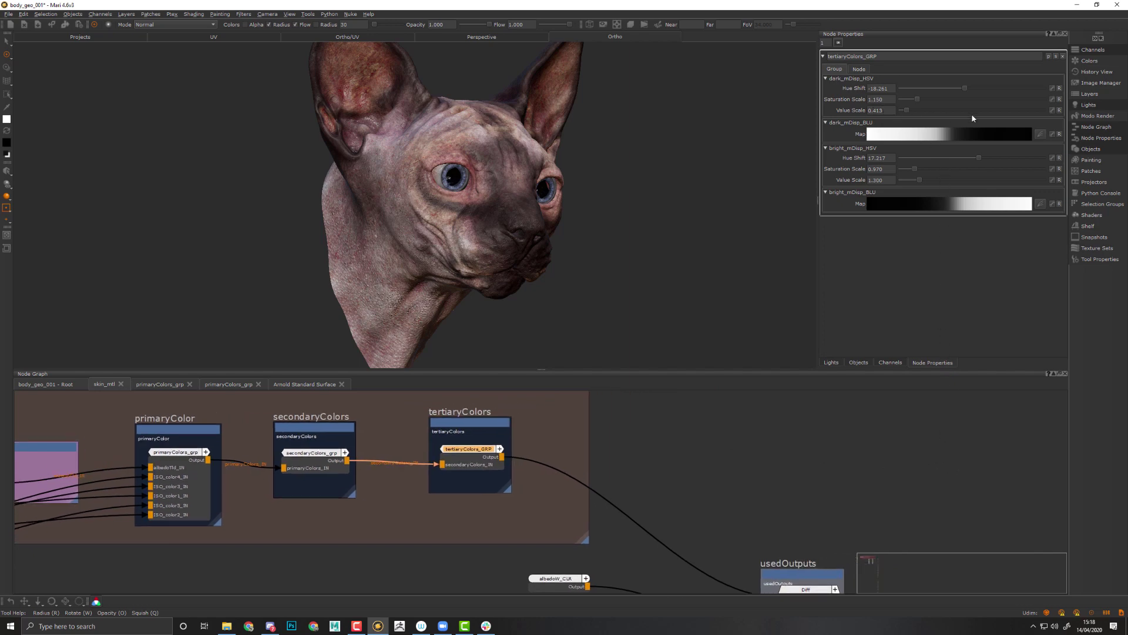
click(1052, 110)
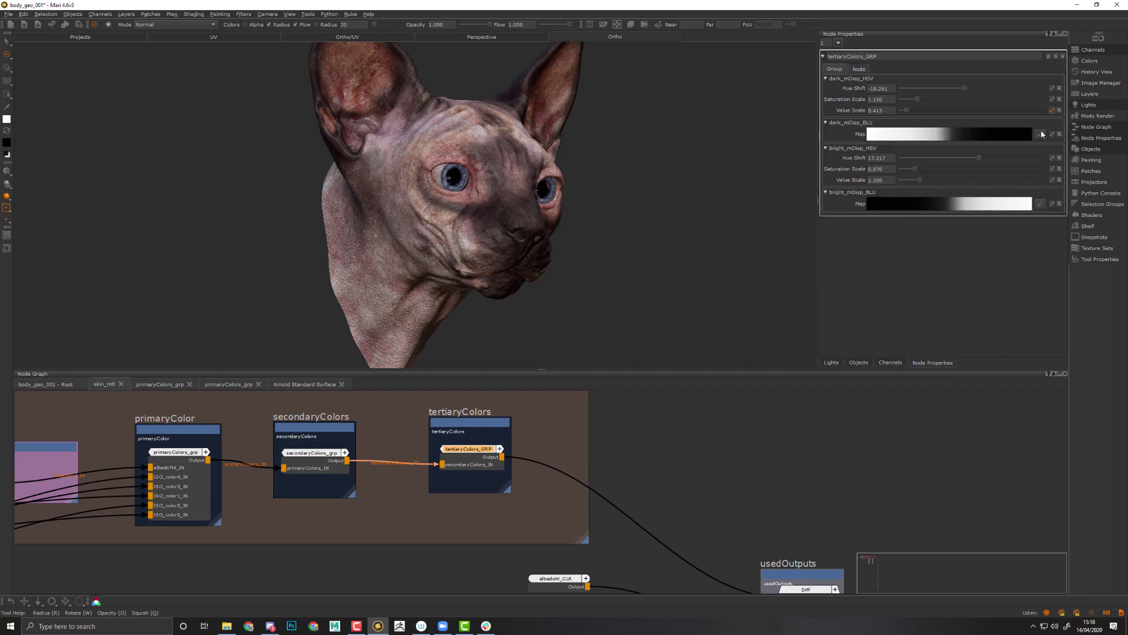
click(1052, 179)
Reposition the albedoW_CLR node just above the spec backdrop in the skin_mtl network
middle_drag(687, 482, 754, 352)
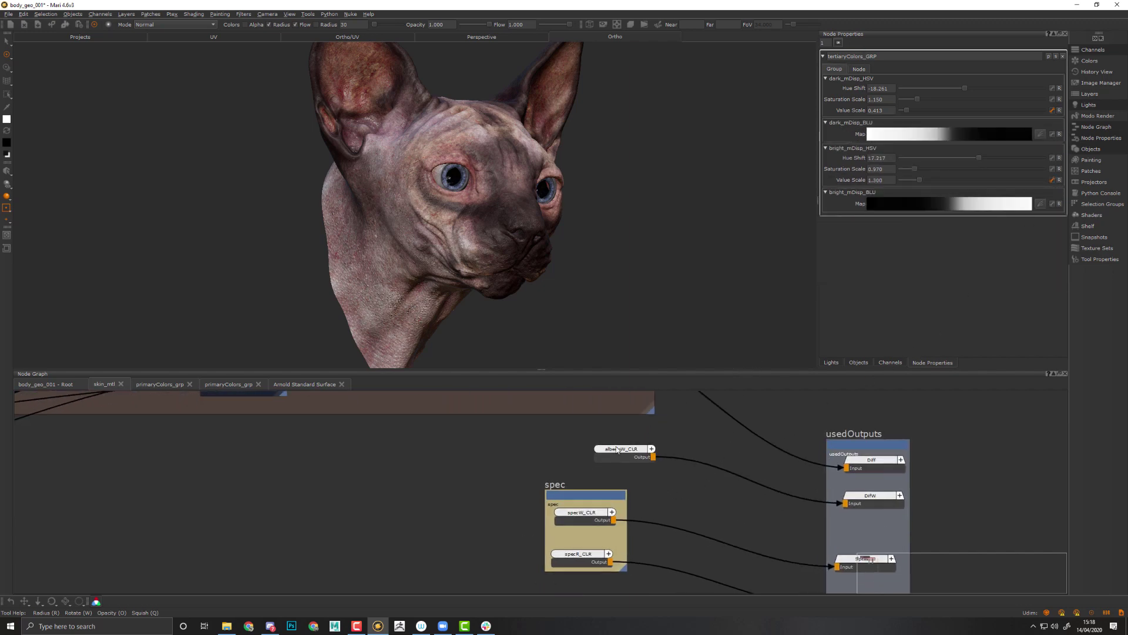
drag(619, 450, 582, 459)
middle_drag(716, 506, 677, 451)
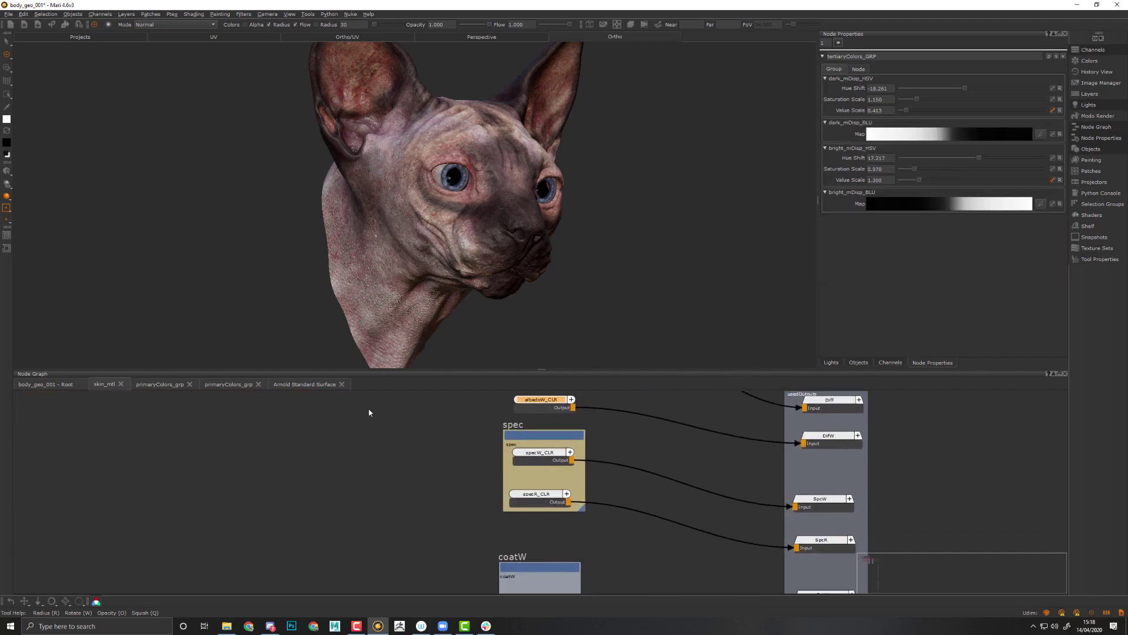
Edit the group knobs of skin_mtl in the root graph and rename the first secondaryColors_grp Map knob to curvature_IN_BLU
click(43, 385)
click(556, 434)
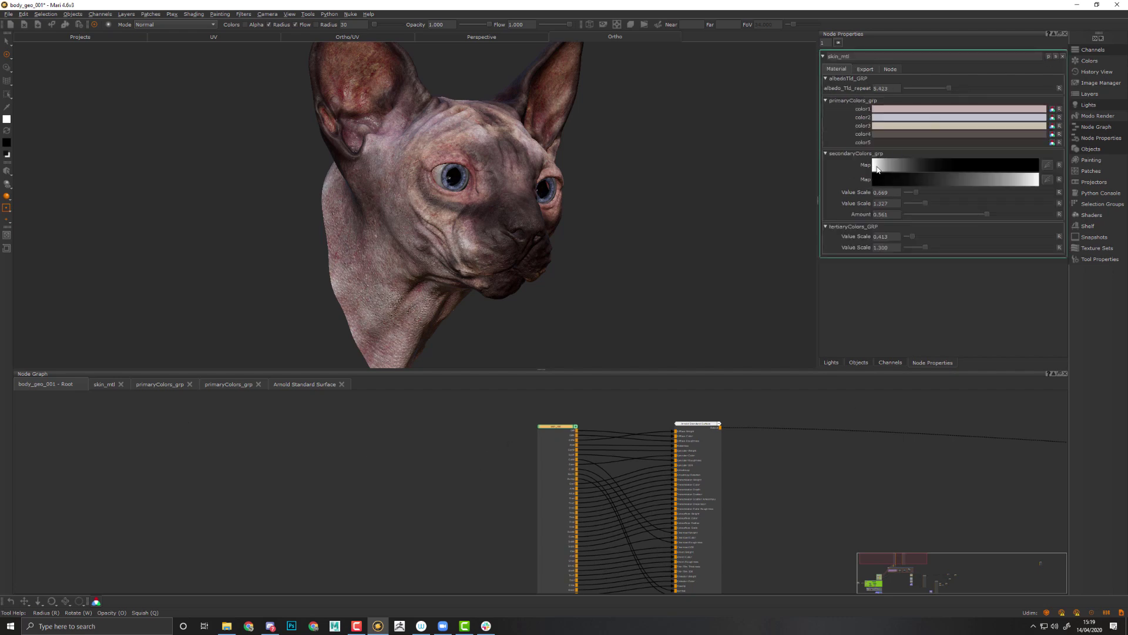
click(1050, 56)
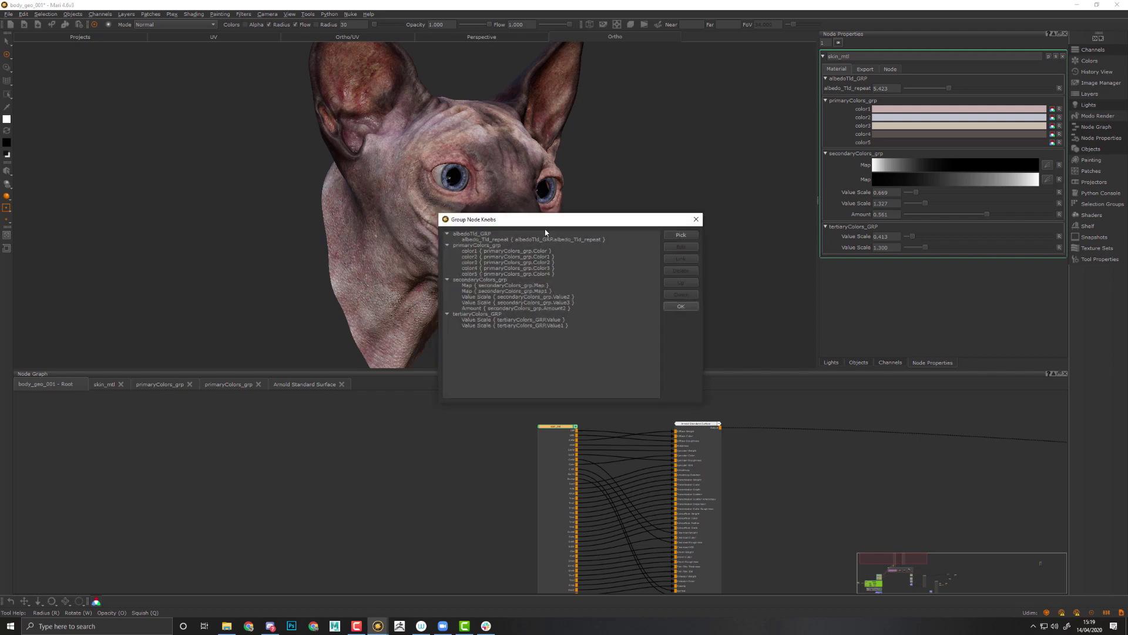
click(561, 293)
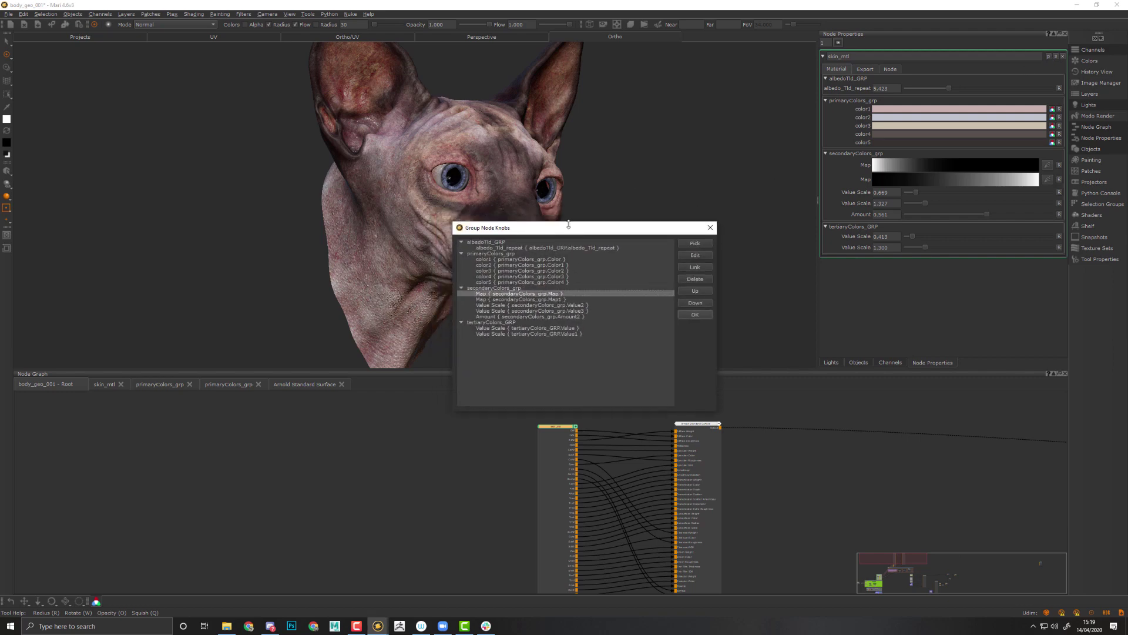
drag(568, 228, 600, 232)
click(728, 260)
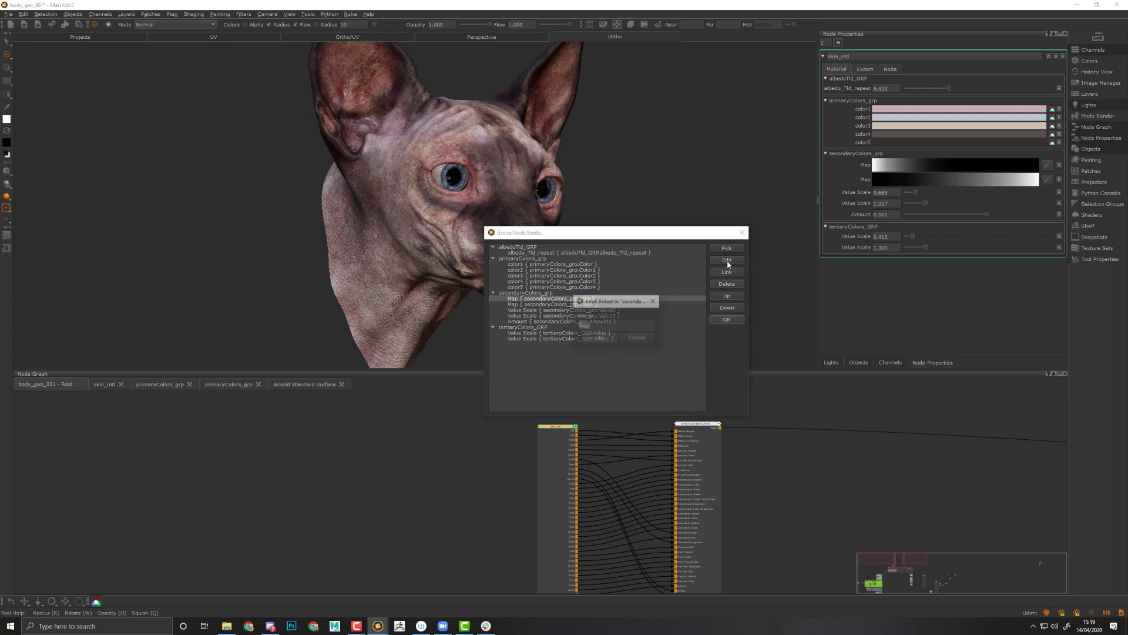
text(curv)
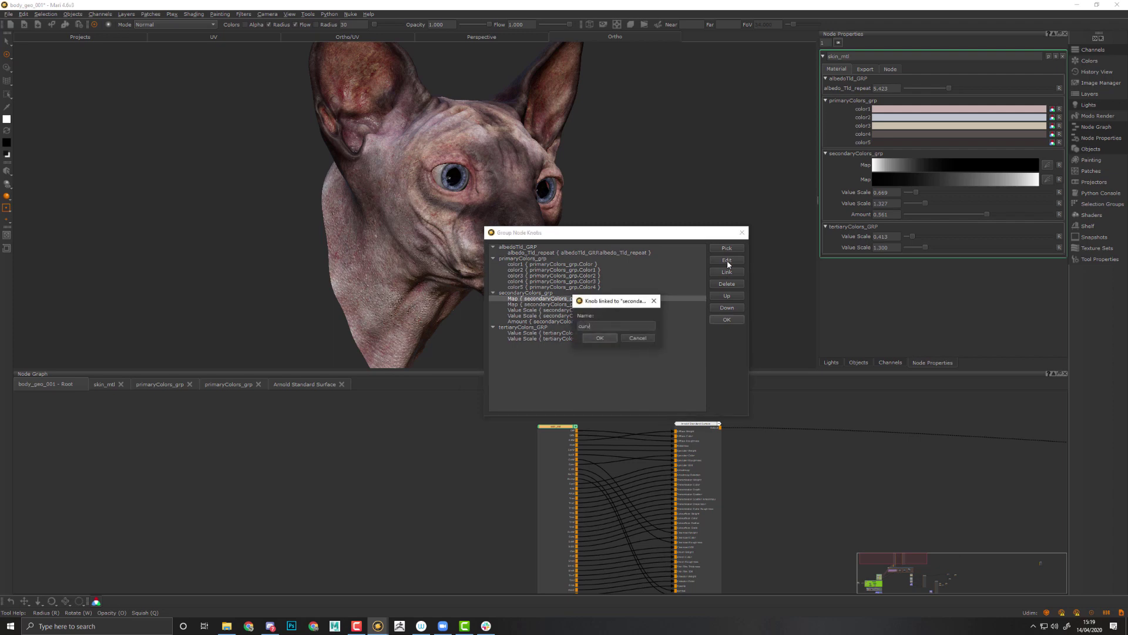
text(atu)
text(re_IN_BLU)
key(Return)
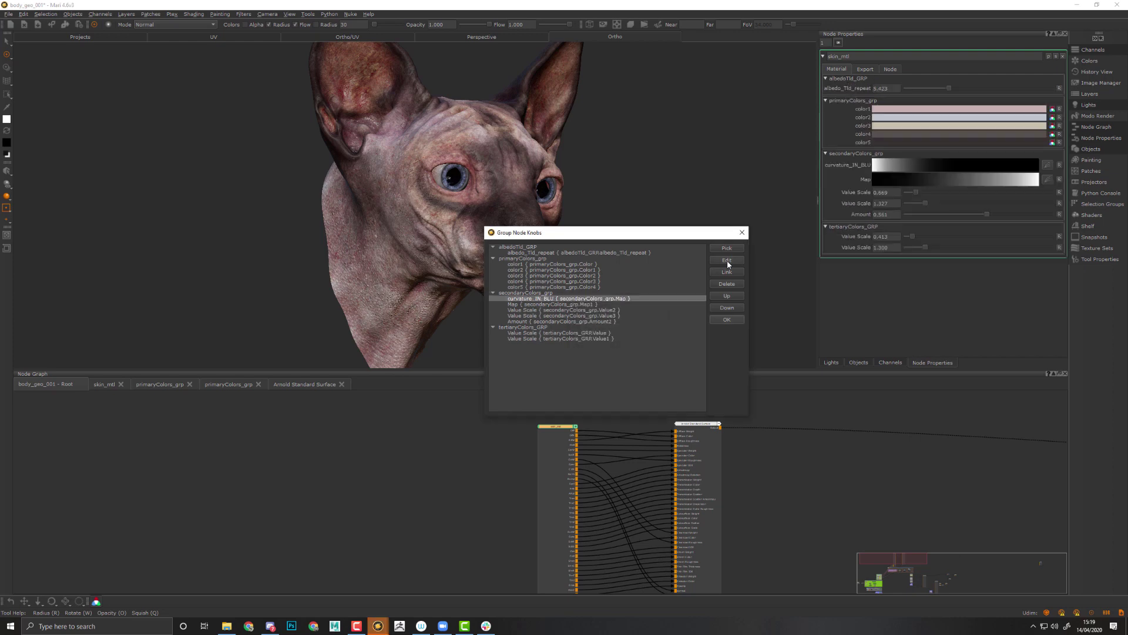
Rename the second secondaryColors_grp Map knob to curvature_OUT_BLU
click(639, 303)
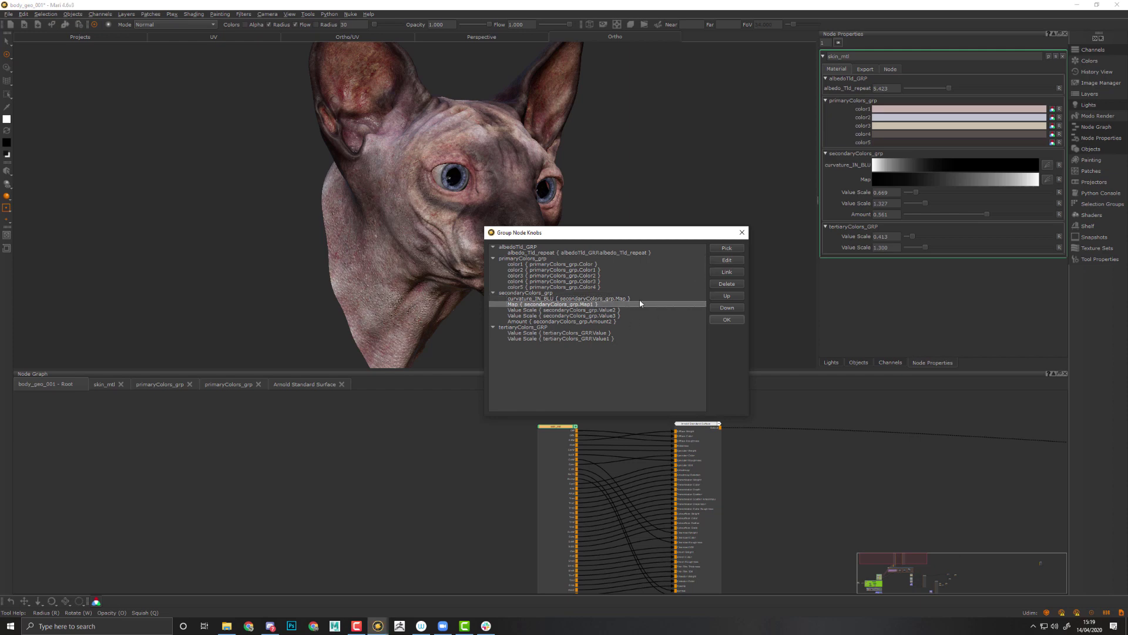
click(718, 260)
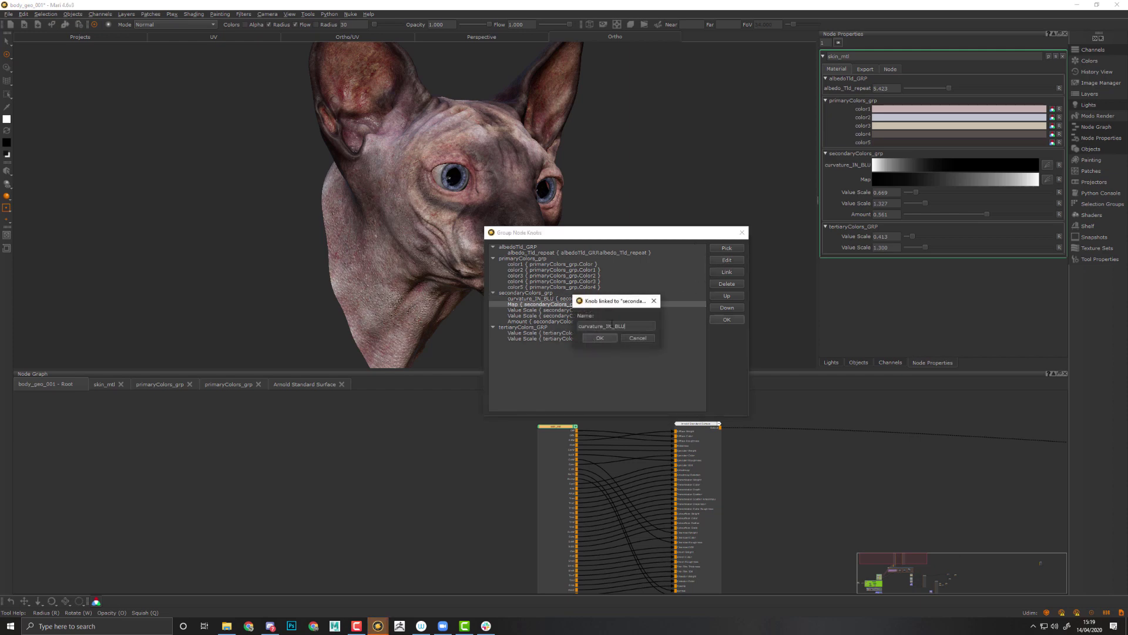
drag(612, 326, 606, 325)
text(OUT)
key(Return)
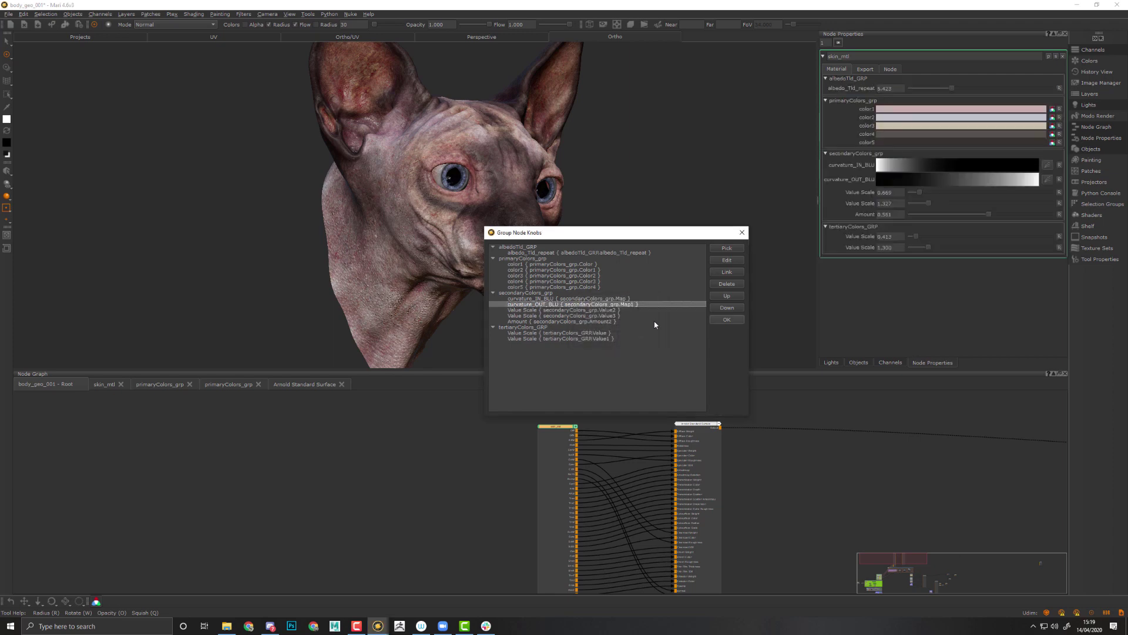
Rename the first secondaryColors_grp Value Scale knob to primaryCloud_VIS
click(627, 310)
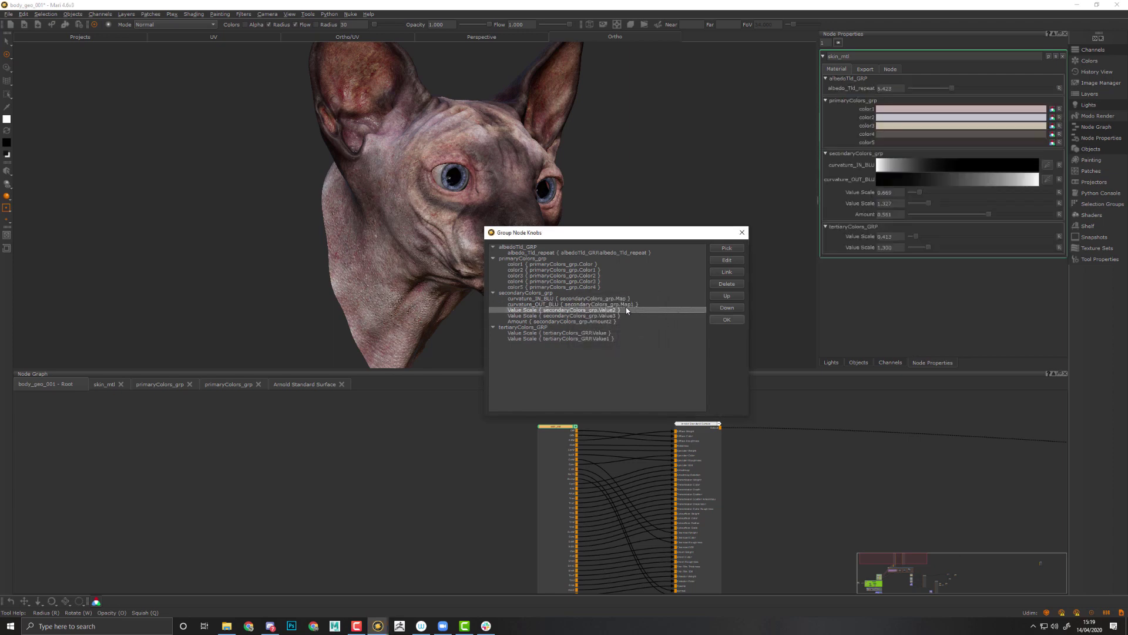
click(728, 260)
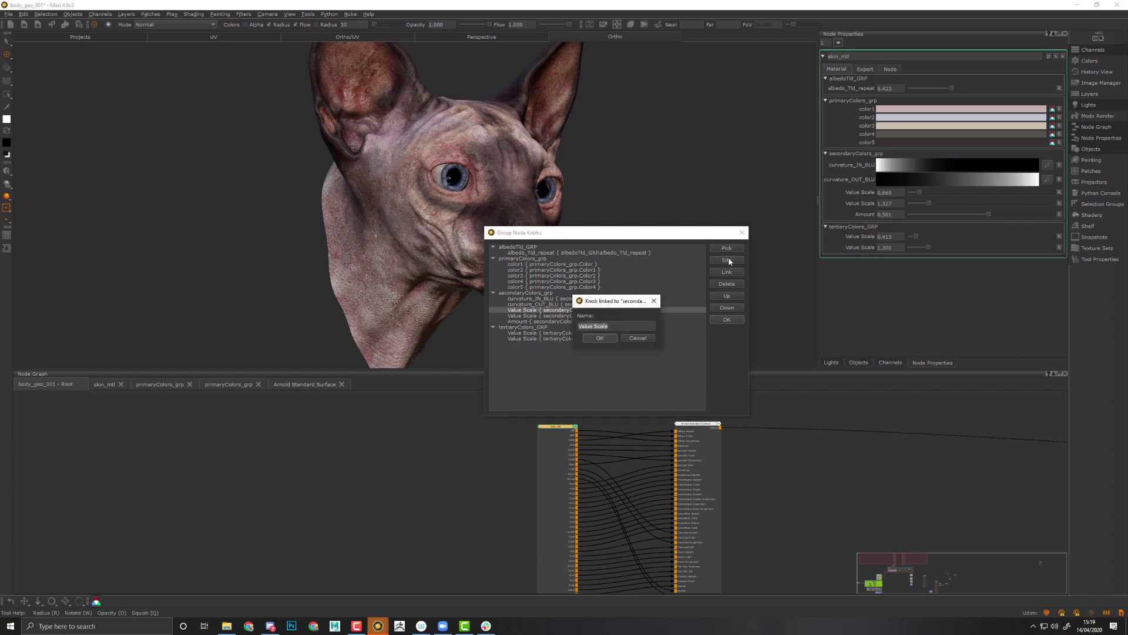
text(primarty)
text(loud_VIS)
key(Return)
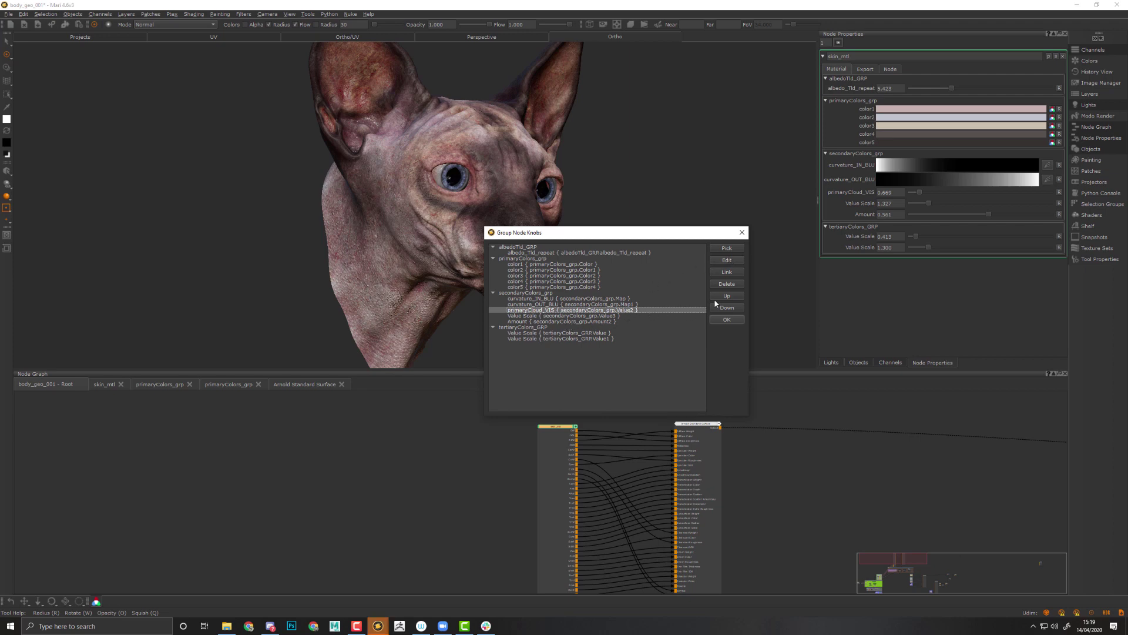
Change the suffix of the primaryCloud_VIS knob so its name reads primaryCloud_VAL
click(729, 260)
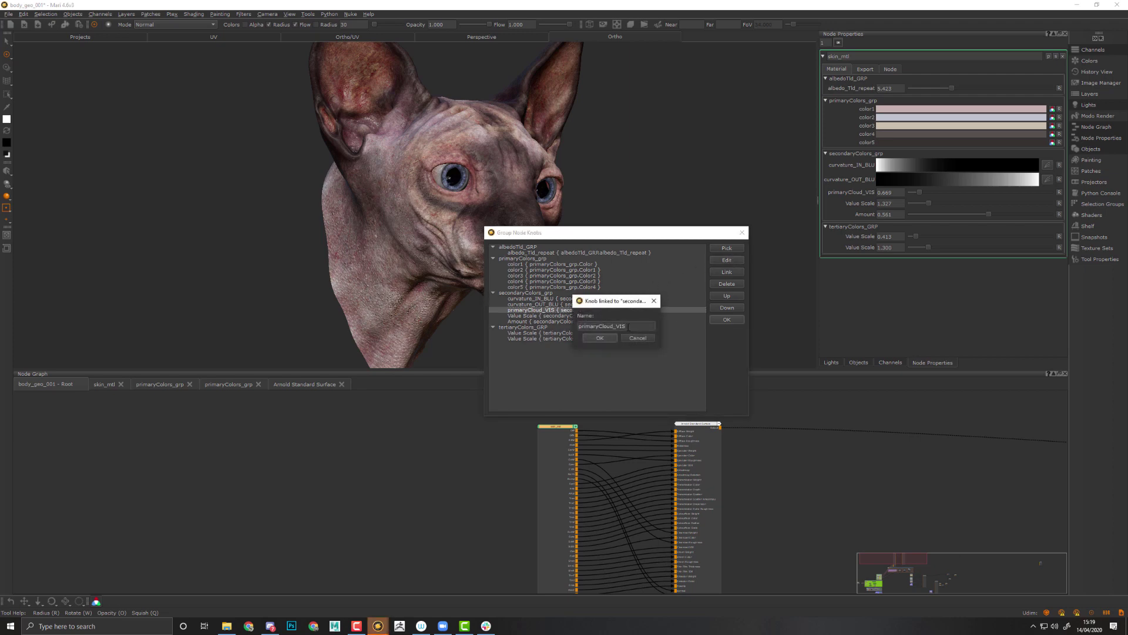
key(BackSpace)
key(BackSpace)
key(BackSpace)
text(vAL)
key(Return)
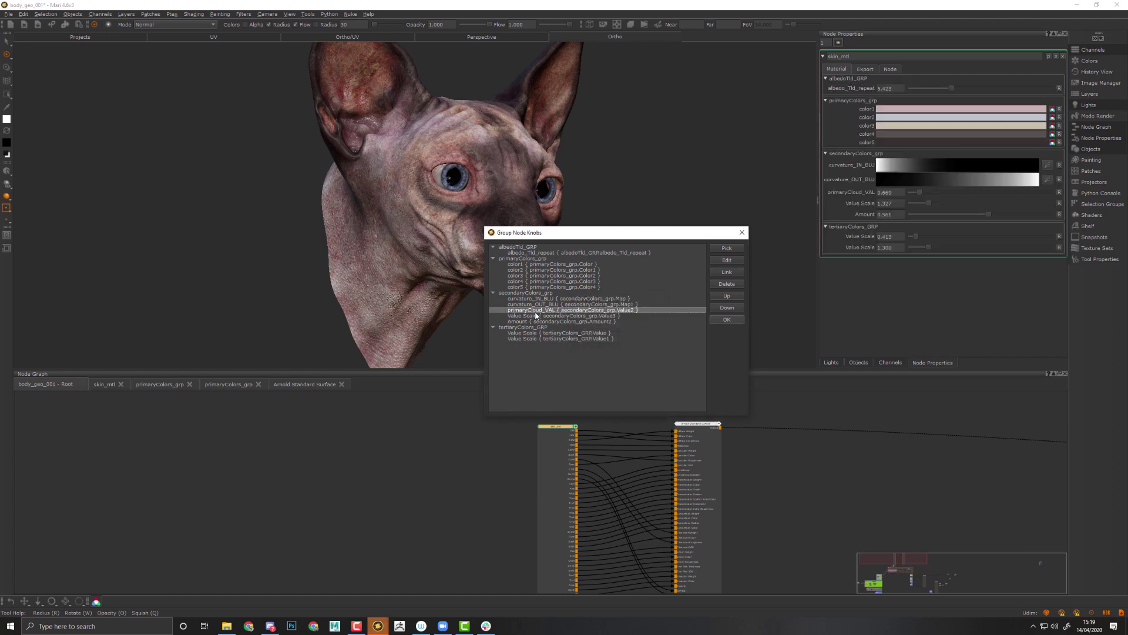
Add _dark to the primaryCloud_VAL knob's name, making it primary_darkCloud_VAL
double_click(536, 310)
click(596, 326)
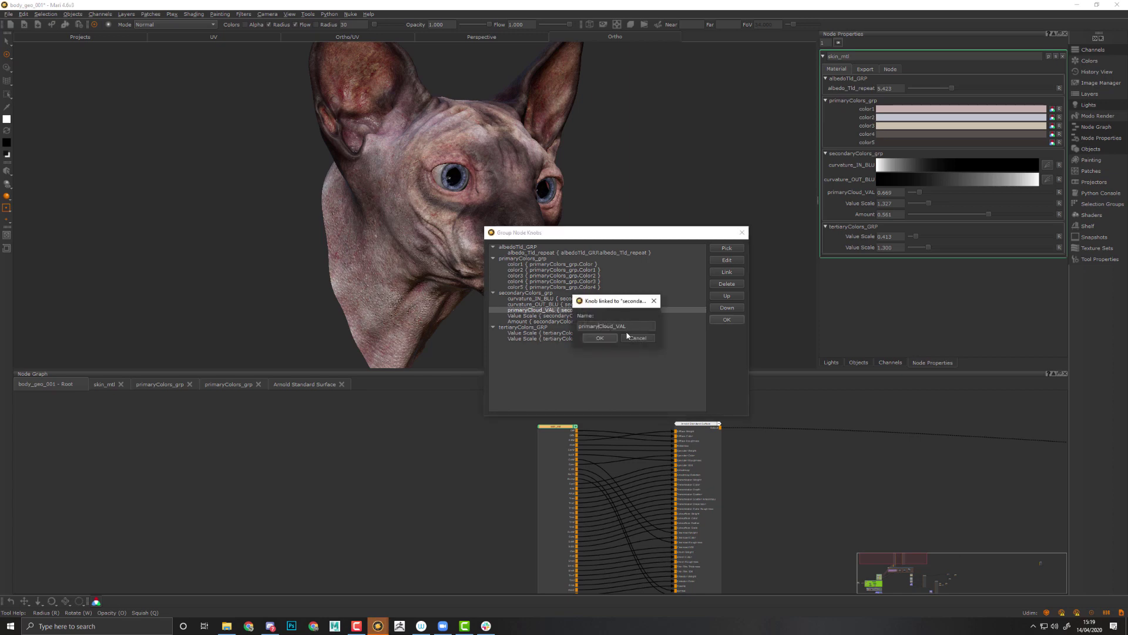
text(_dark)
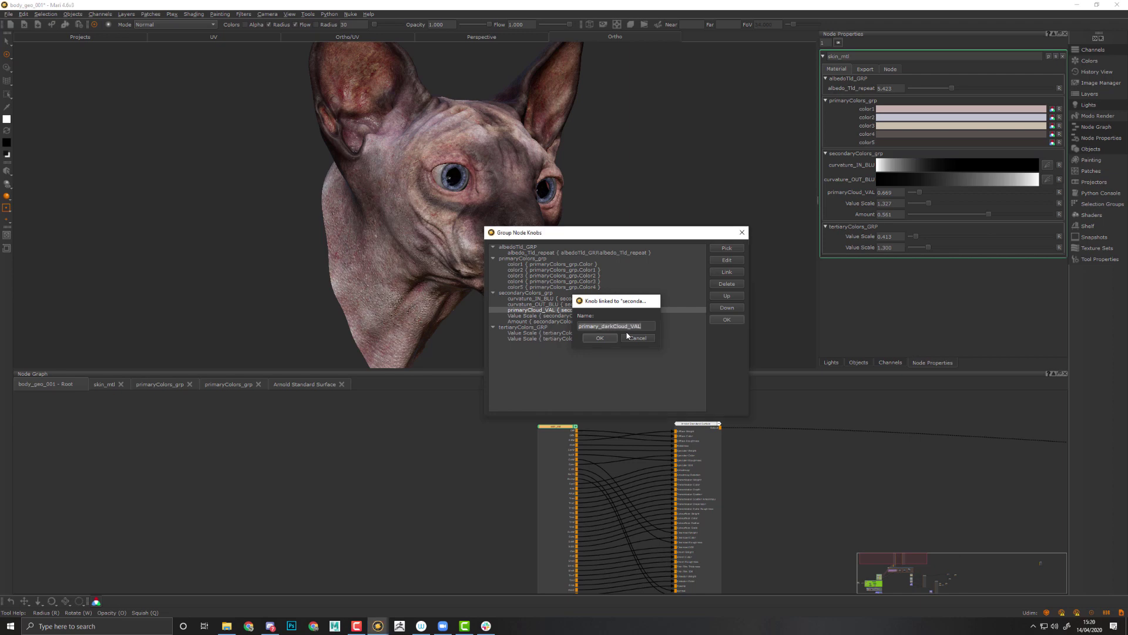
key(Return)
Rename the remaining secondaryColors_grp Value Scale knob to primary_brightCloud_VAL
click(552, 316)
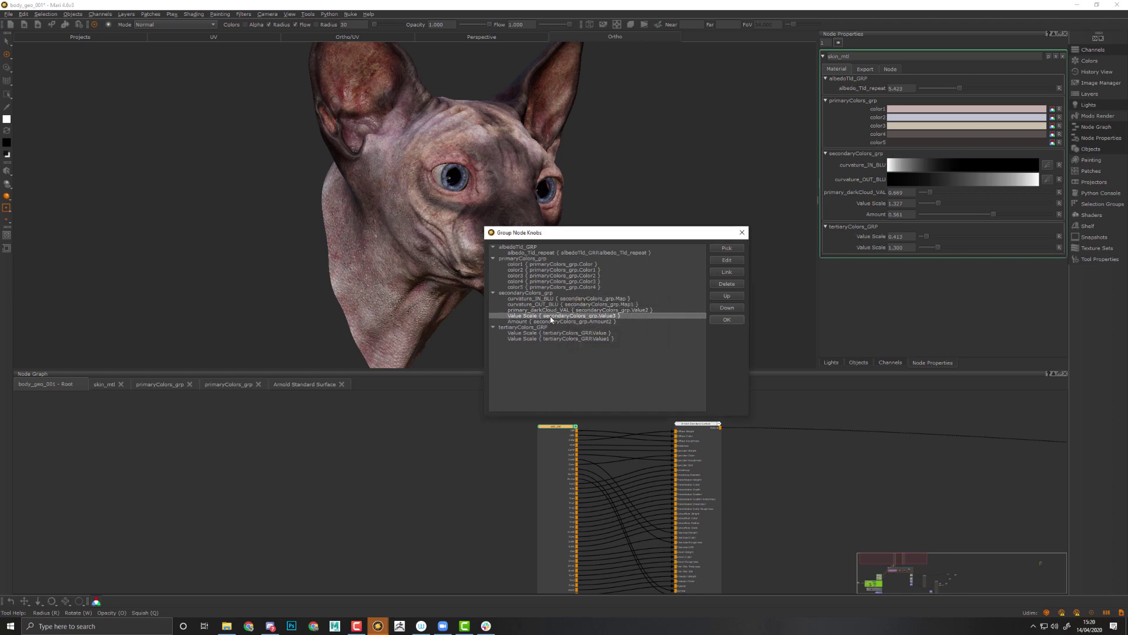
click(730, 261)
text(primary_darkCloud_VAL)
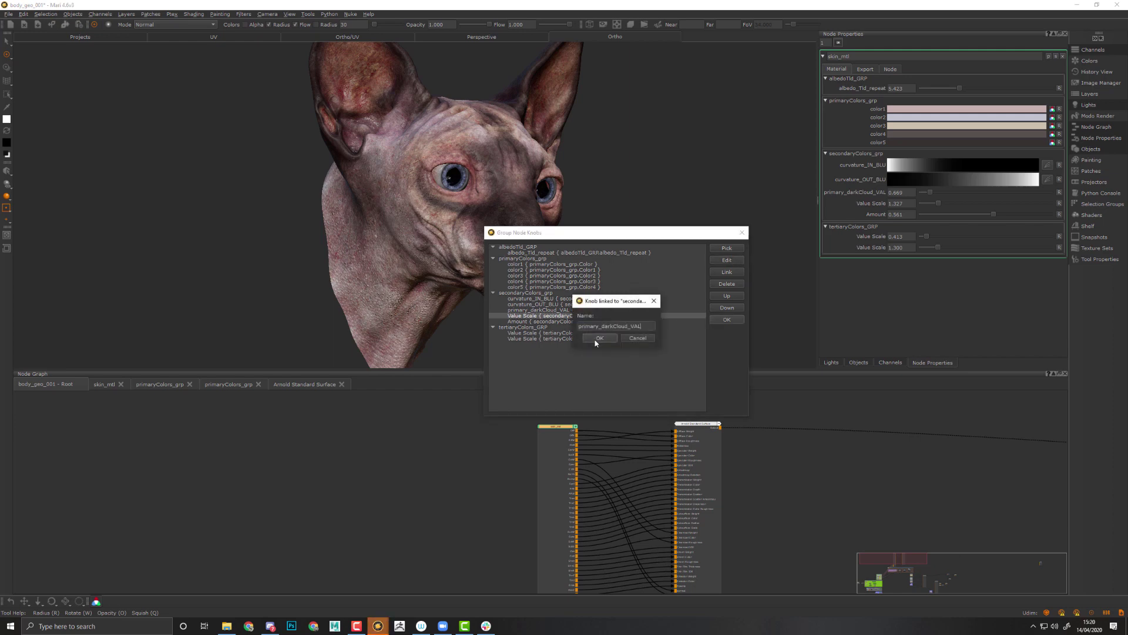
drag(613, 326, 601, 326)
text(bright)
key(Return)
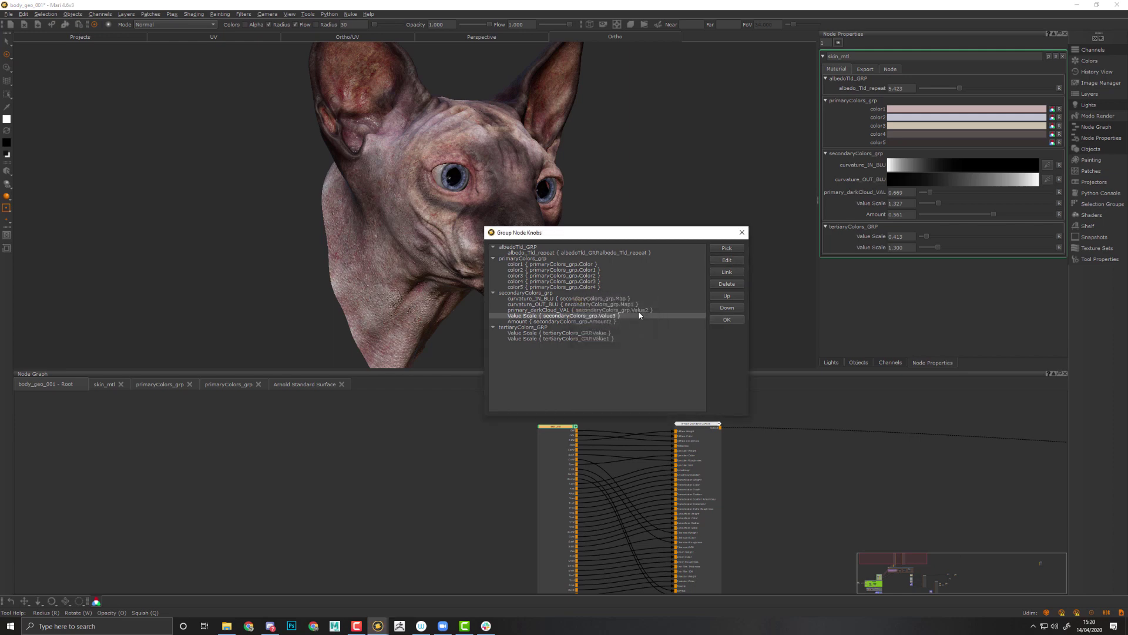
Rename the secondaryColors_grp Amount knob to cellular_VIS and shift the group knobs dialog aside
click(528, 323)
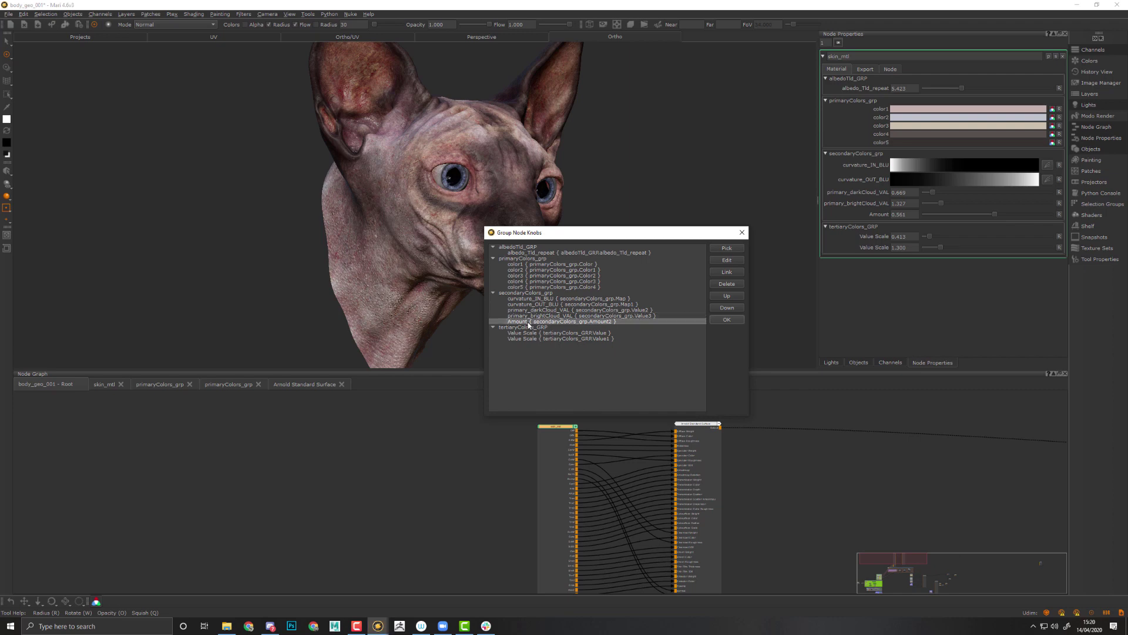
click(729, 271)
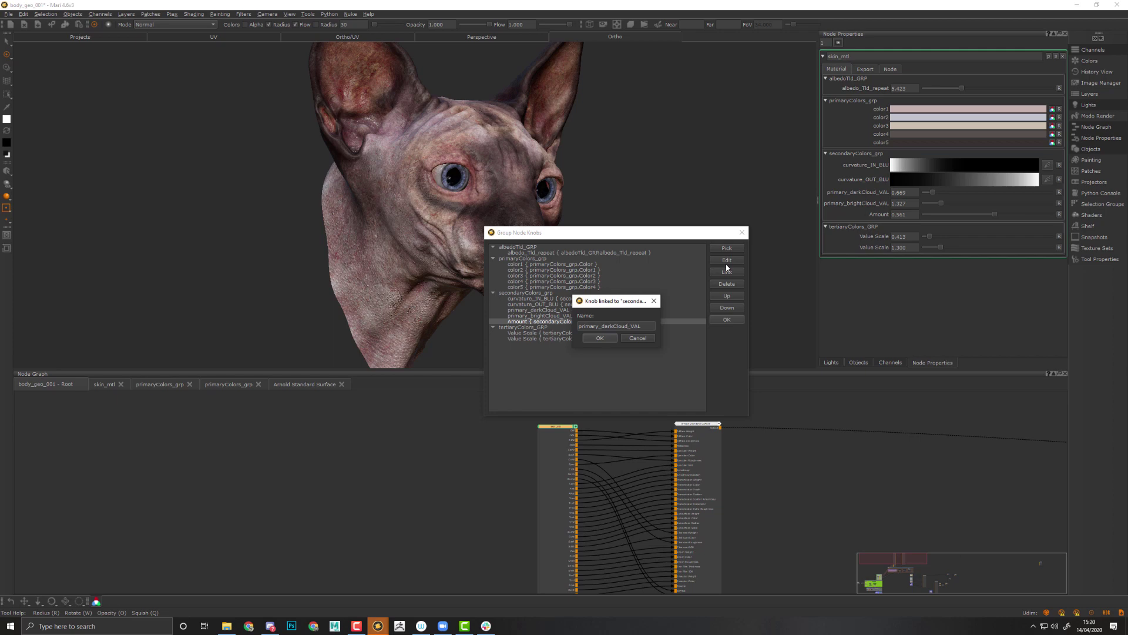
key(BackSpace)
key(BackSpace)
key(BackSpace)
key(BackSpace)
key(BackSpace)
key(BackSpace)
key(BackSpace)
key(BackSpace)
key(BackSpace)
key(BackSpace)
key(BackSpace)
key(BackSpace)
key(BackSpace)
key(BackSpace)
key(BackSpace)
key(BackSpace)
key(BackSpace)
text(cellular)
key(BackSpace)
key(BackSpace)
text(IS)
key(Return)
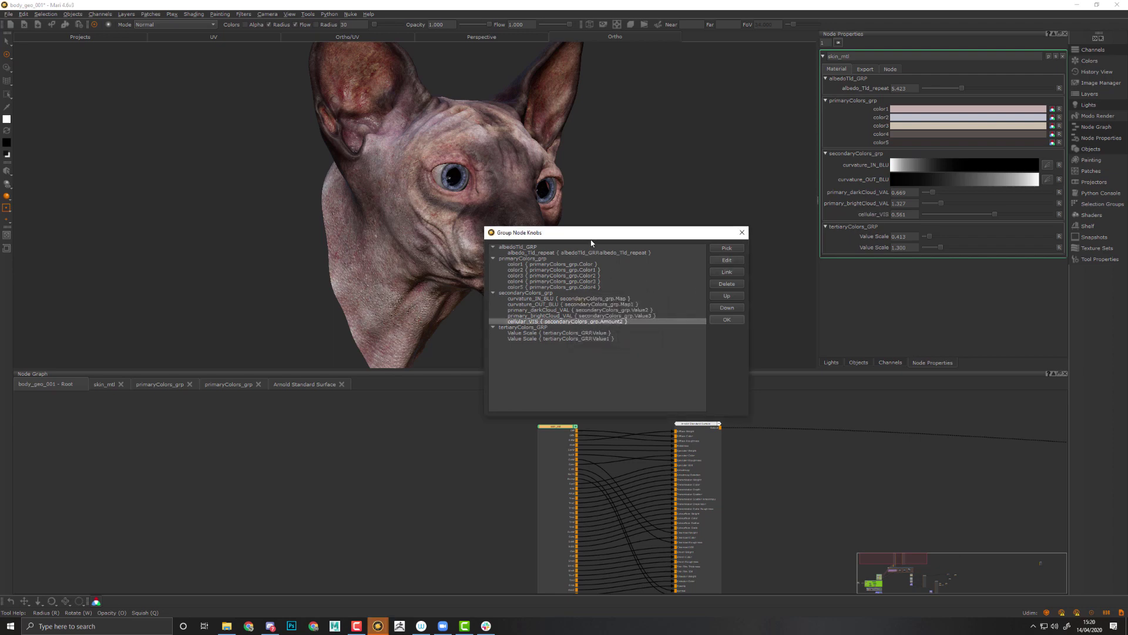
drag(570, 235, 659, 232)
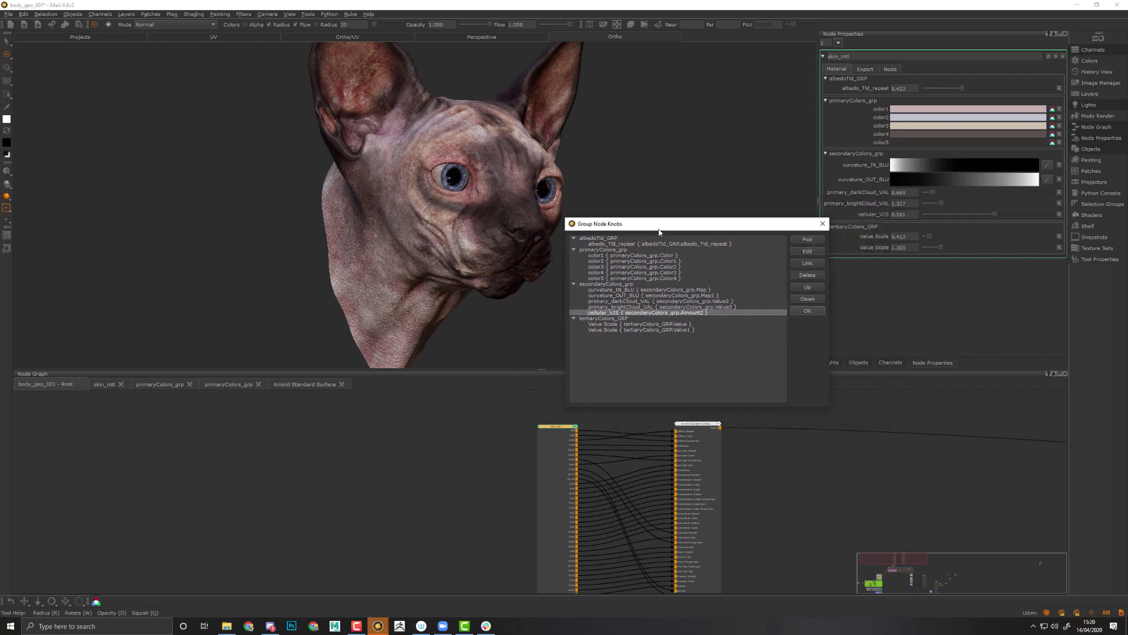
Rename the first Value Scale knob of tertiaryColors_GRP to darkPores_VAL
click(654, 326)
drag(650, 225, 614, 239)
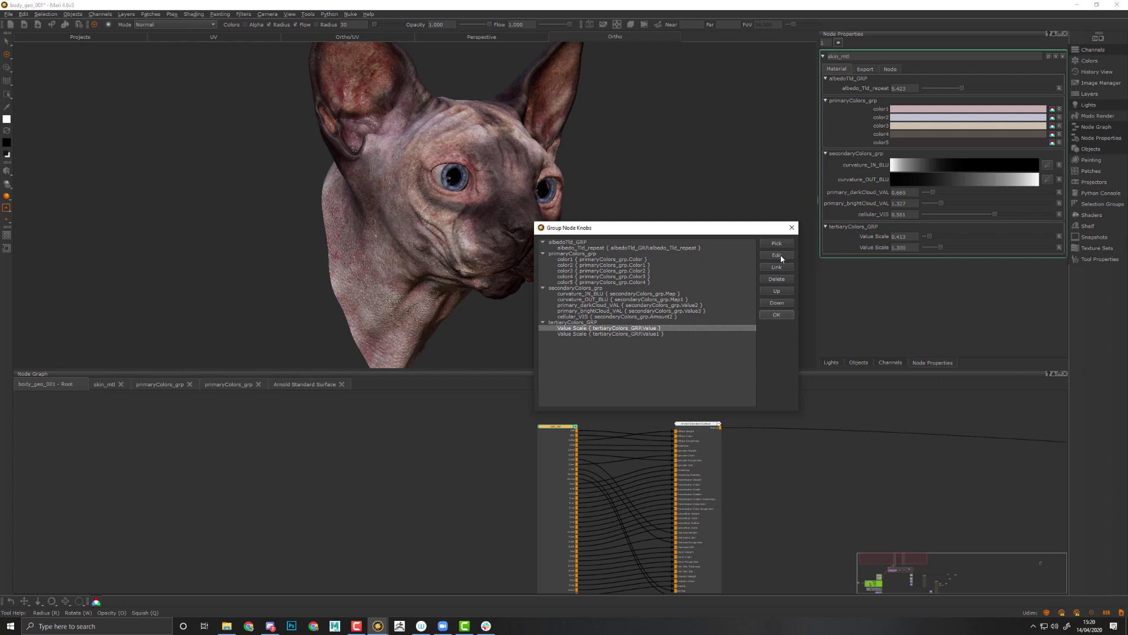
mouse_move(660, 232)
mouse_down()
mouse_move(683, 238)
mouse_move(666, 238)
mouse_up()
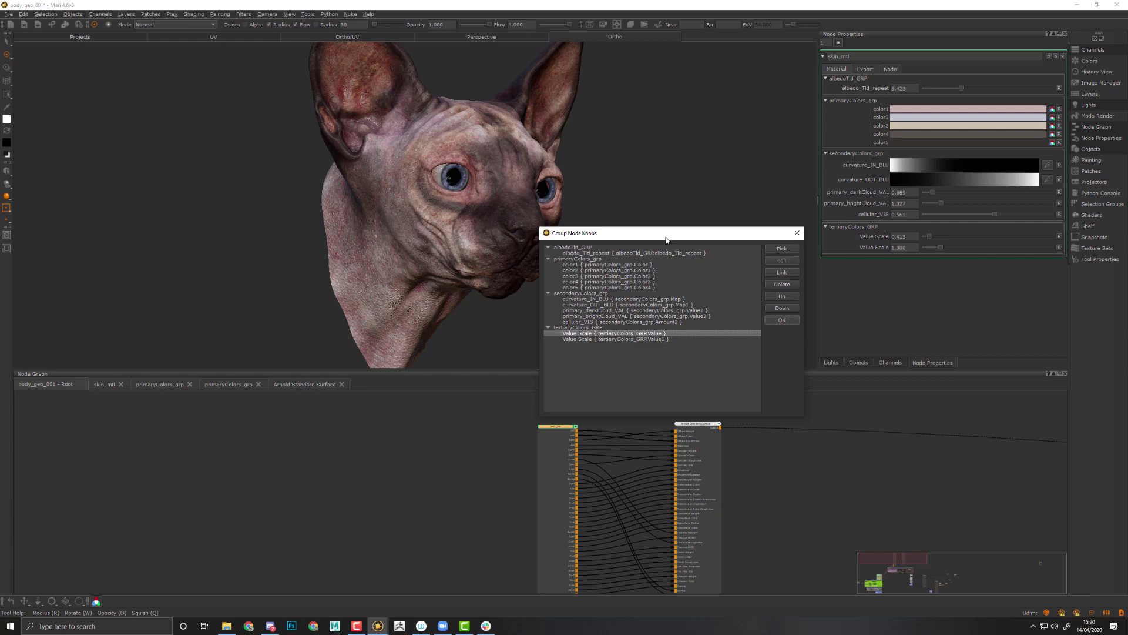
drag(666, 240, 703, 228)
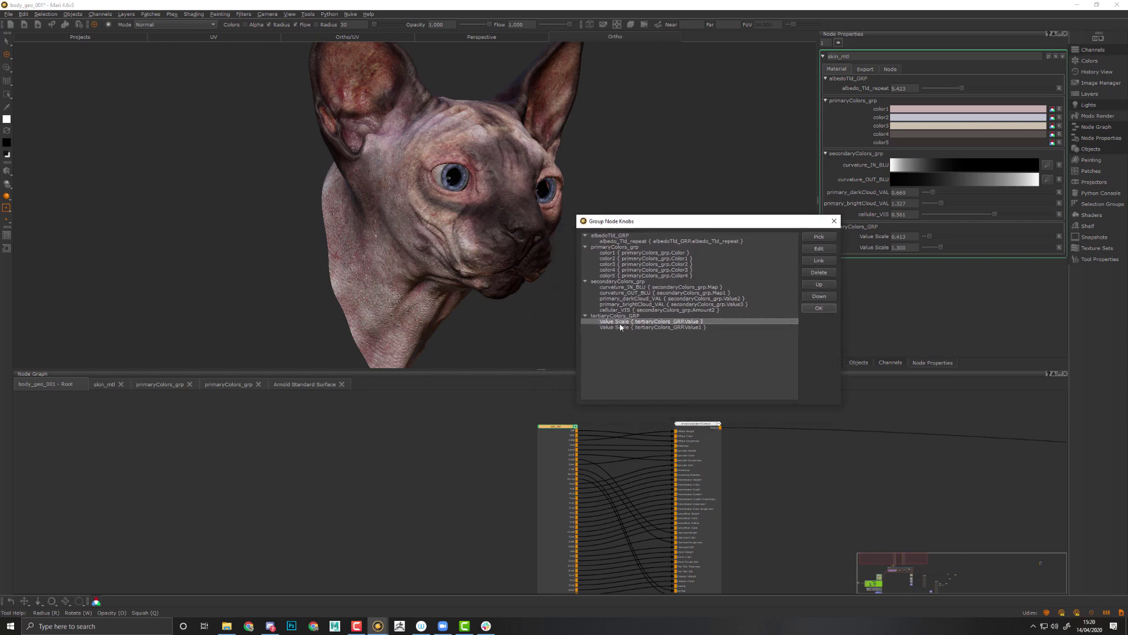
click(818, 249)
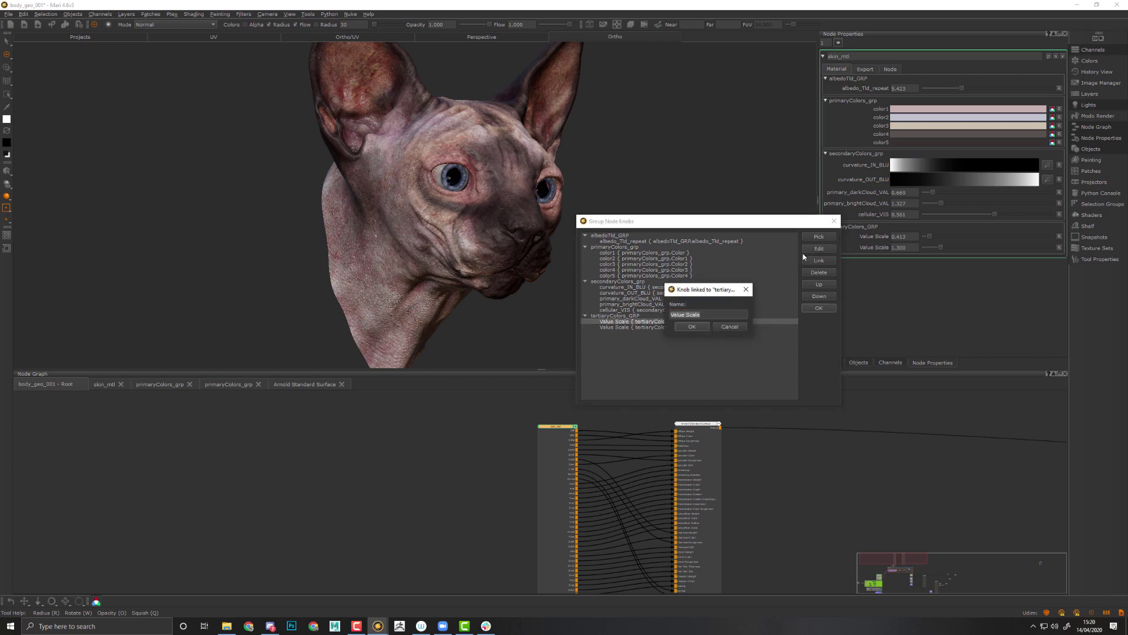
key(BackSpace)
text(darkPores_VAL)
key(Return)
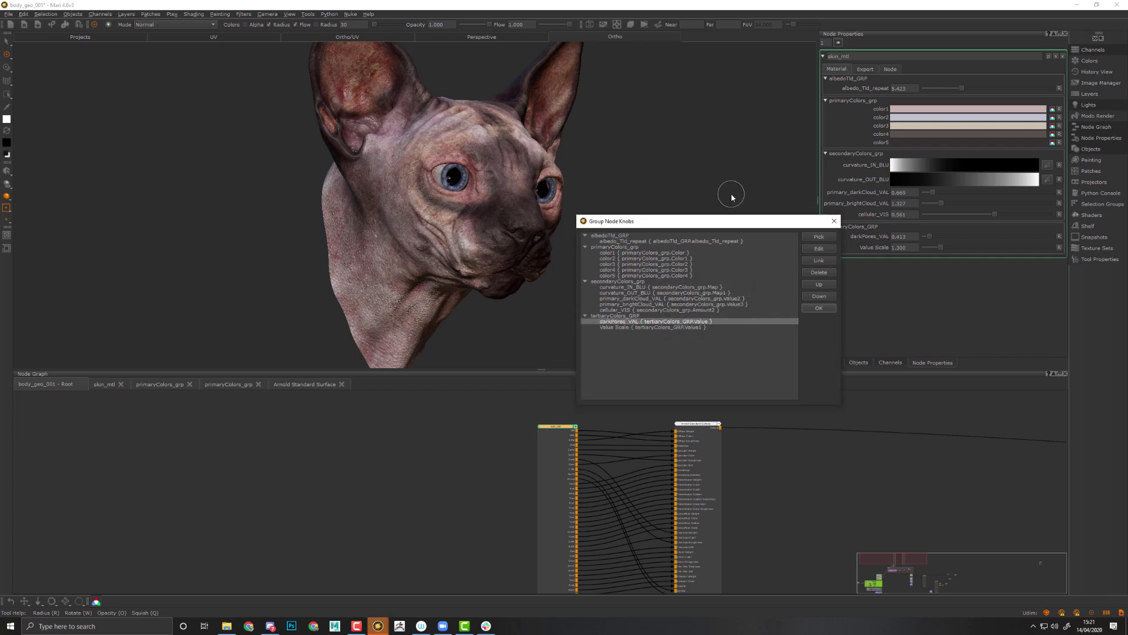
Rename the remaining Value Scale knob of tertiaryColors_GRP to exteriorPores_VAL
click(720, 326)
click(815, 249)
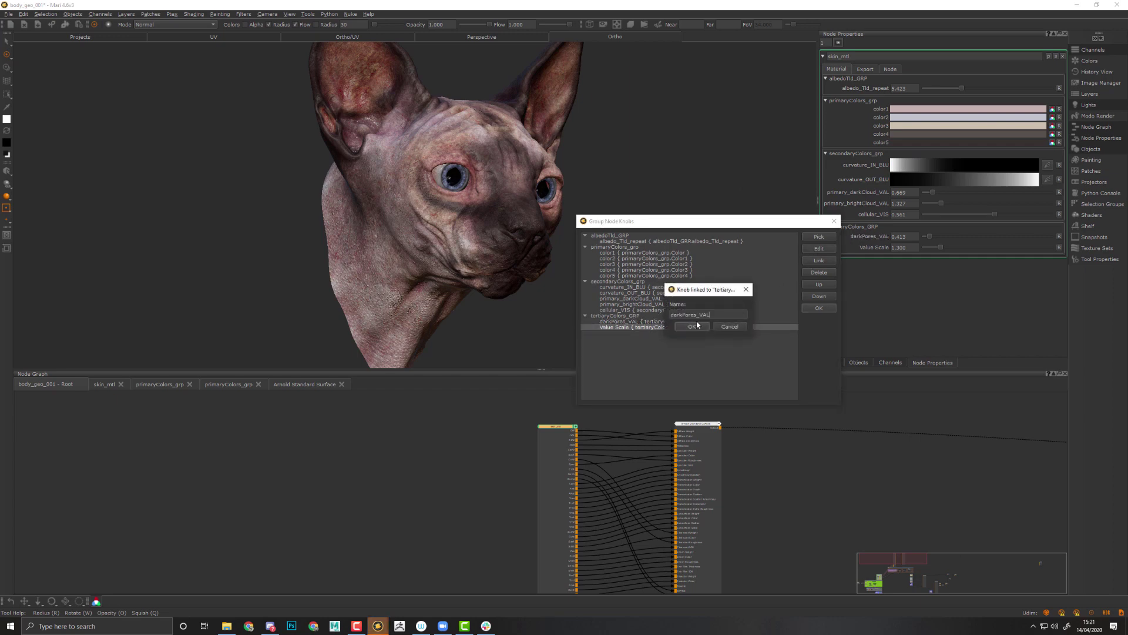
drag(684, 315, 670, 315)
key(BackSpace)
text(exterior)
key(Return)
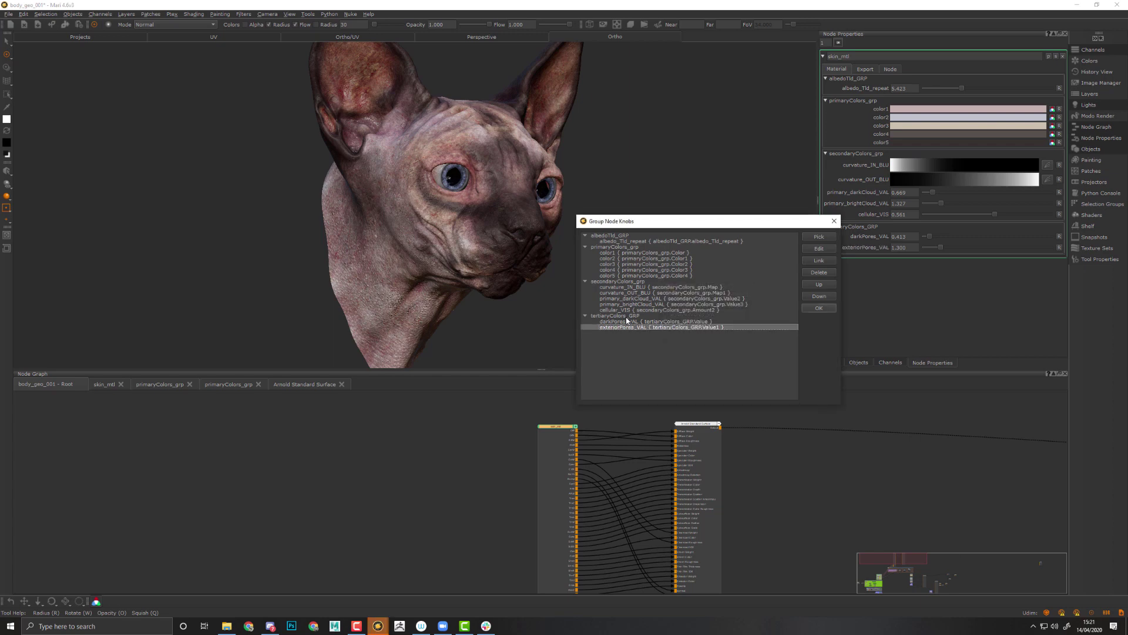
Rename the darkPores_VAL knob to interiorPores_VAL and accept the group knob changes
click(627, 321)
double_click(636, 320)
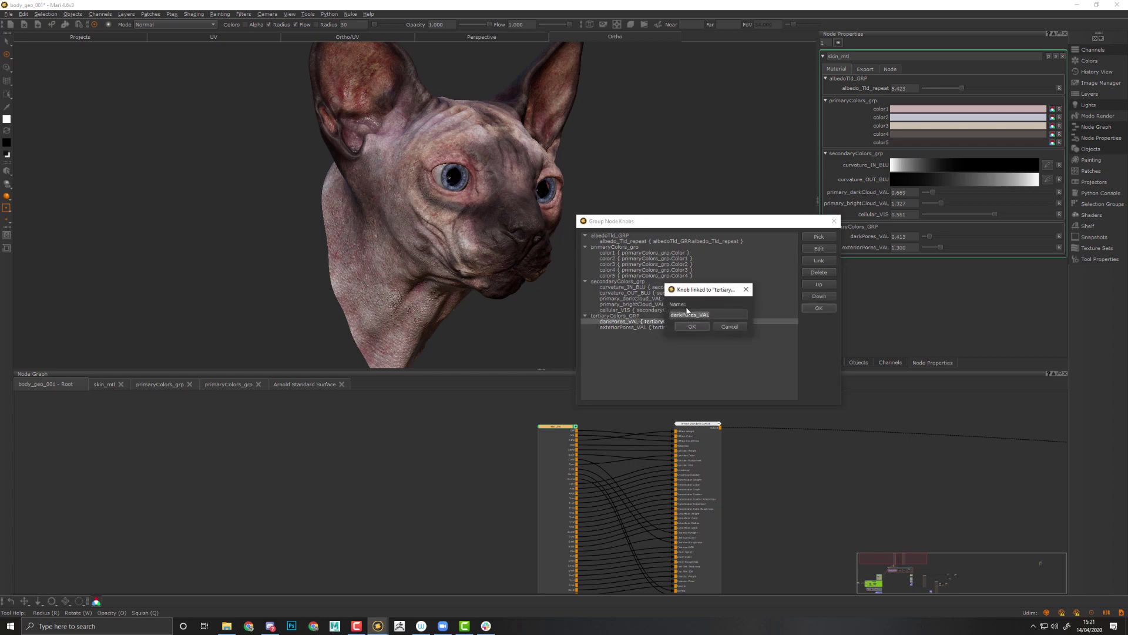
drag(683, 315, 635, 316)
text(interior)
key(Return)
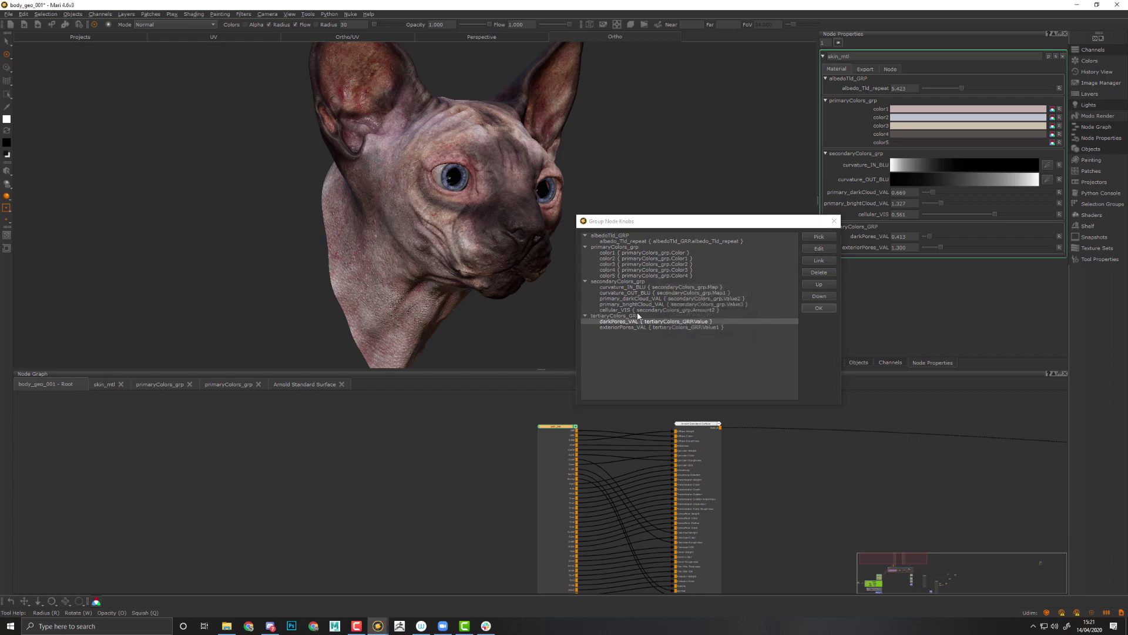
click(833, 309)
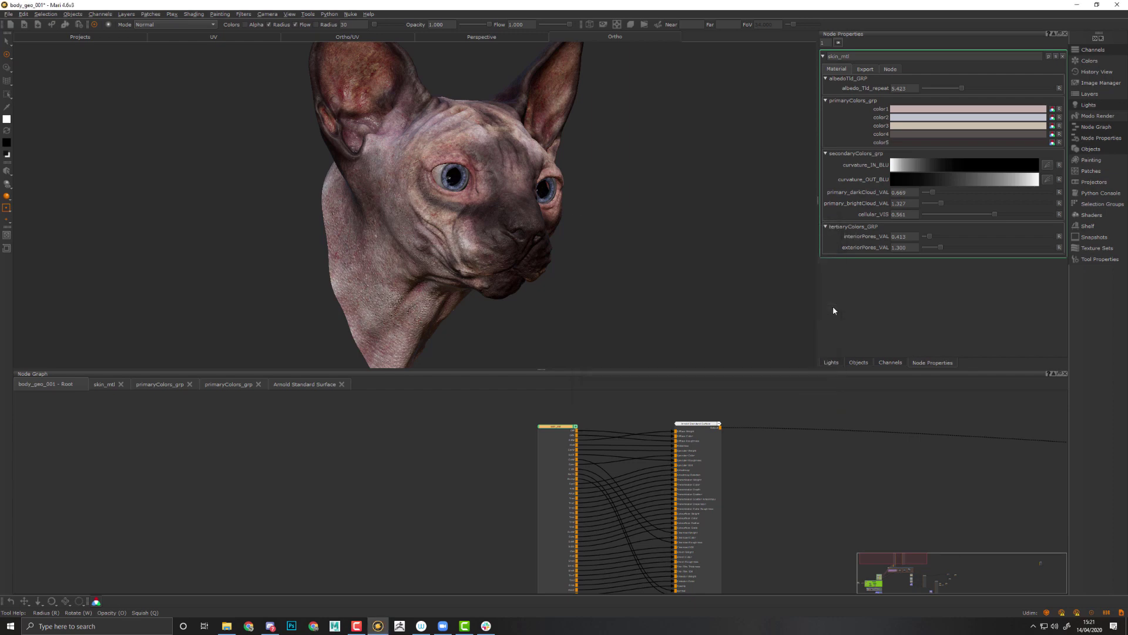
Try different albedo_Tld_repeat, primary_darkCloud_VAL and primary_brightCloud_VAL values on the cat head, undoing each change
alt+drag(639, 298, 682, 302)
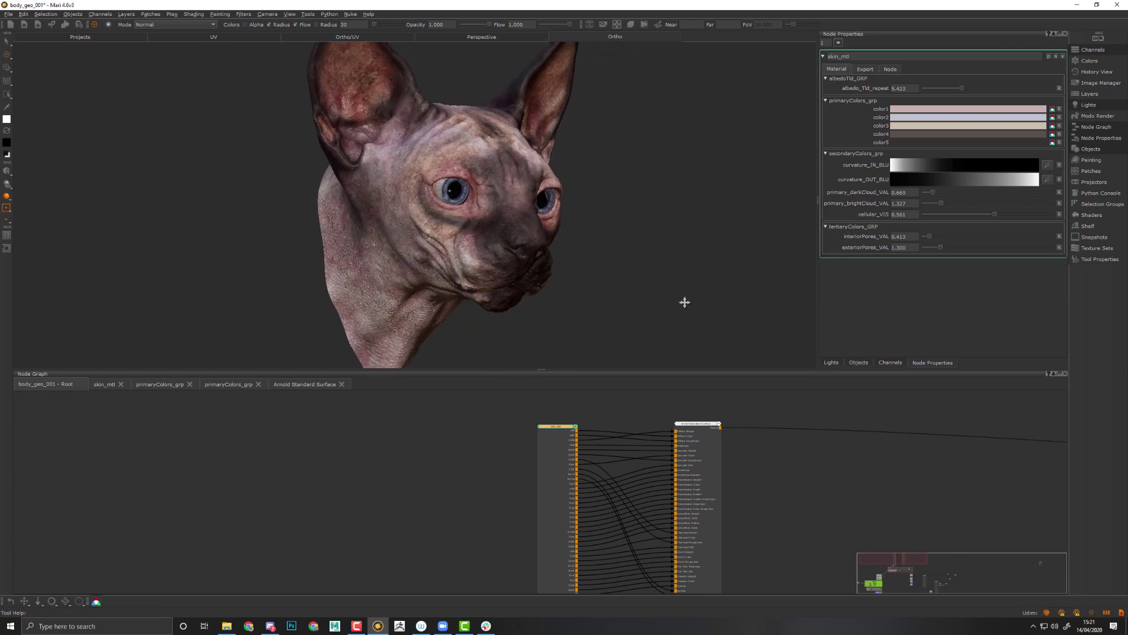
alt+right_drag(683, 303, 636, 246)
middle_drag(636, 247, 758, 239)
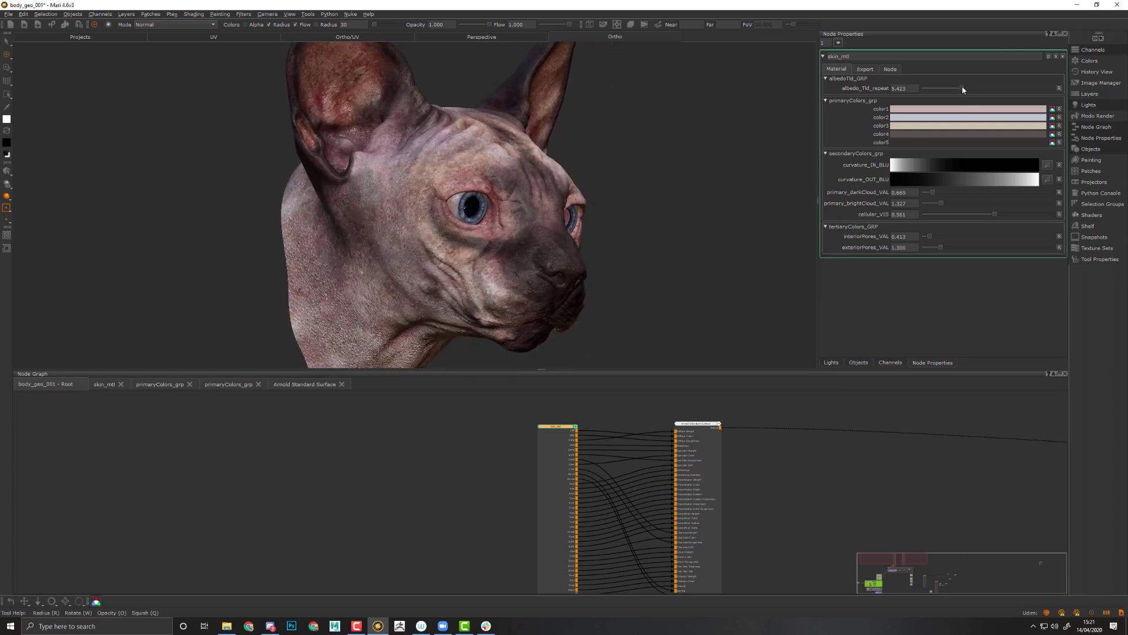
drag(963, 88, 953, 88)
key(ctrl+z)
mouse_move(936, 192)
mouse_down()
mouse_move(967, 192)
mouse_move(937, 196)
mouse_up()
key(ctrl+z)
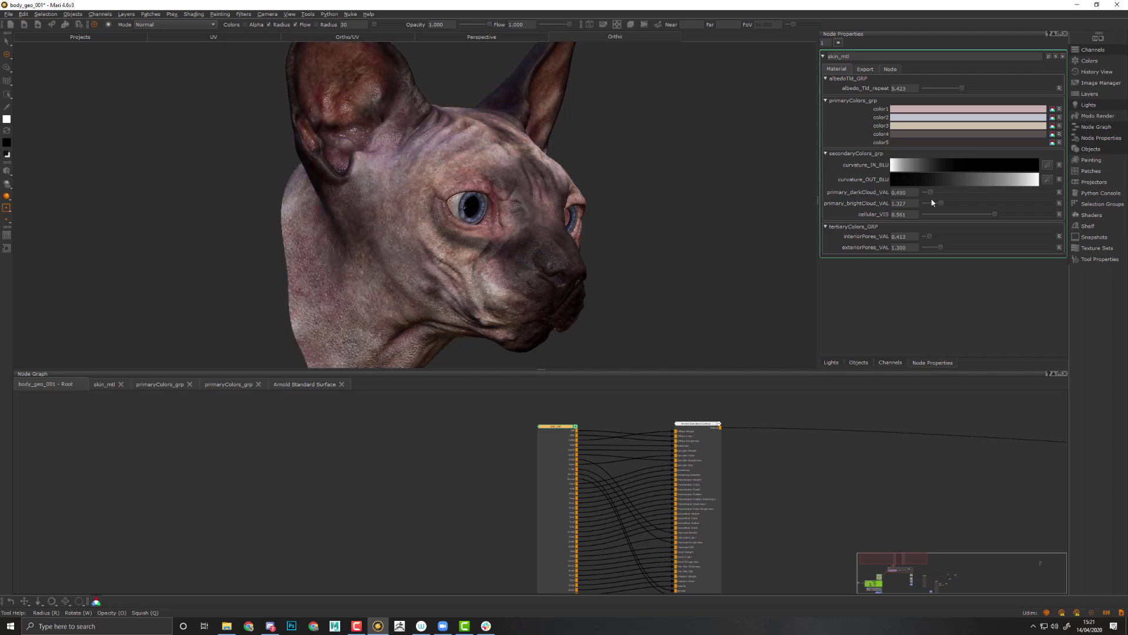
mouse_move(942, 205)
mouse_down()
mouse_move(932, 206)
mouse_move(944, 205)
mouse_up()
key(ctrl+z)
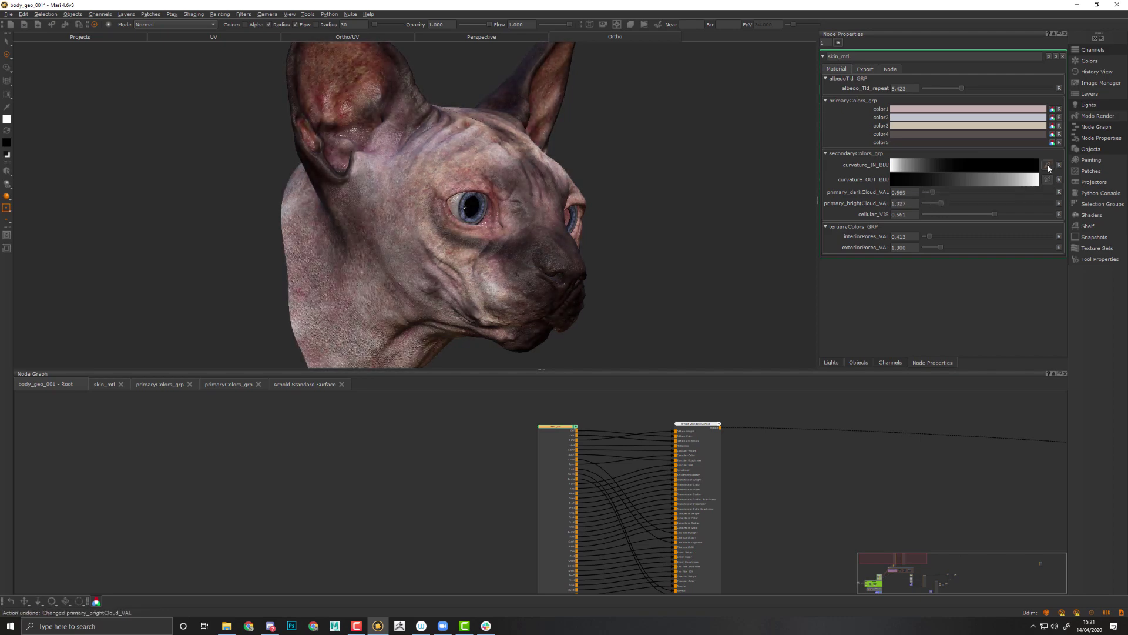
Try reshaping the curvature_IN_BLU curve, undo the edits and close the curve editor
click(1048, 166)
mouse_move(1048, 274)
mouse_down()
mouse_move(1061, 270)
mouse_move(1067, 229)
mouse_move(1021, 261)
mouse_move(1076, 218)
mouse_up()
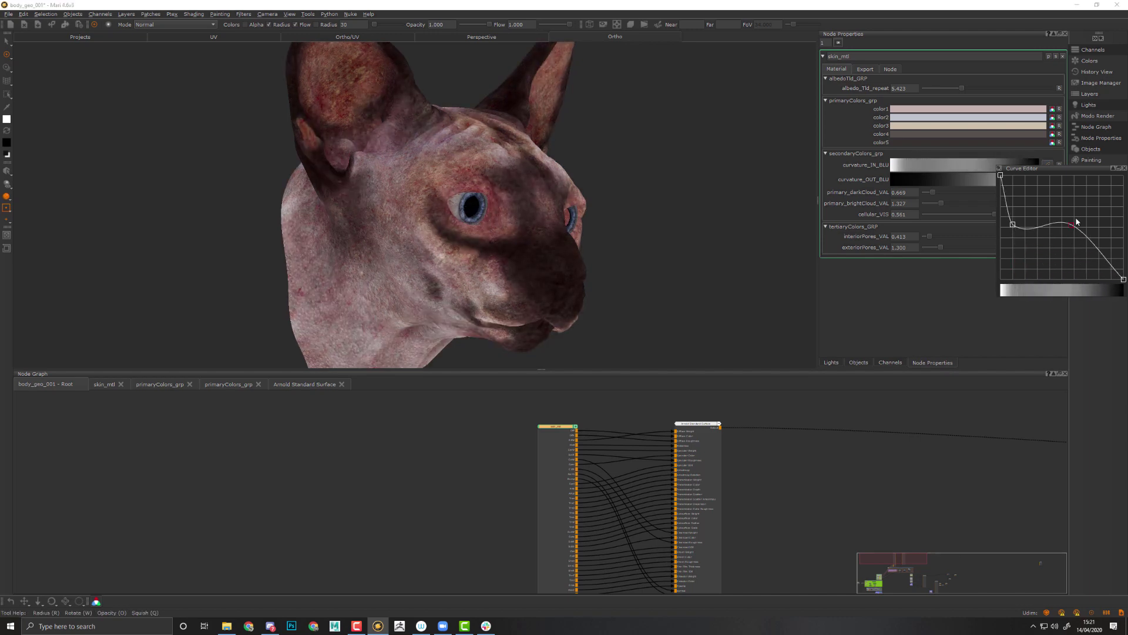
key(ctrl+z)
key(ctrl+z)
key(ctrl+z)
key(ctrl+z)
key(ctrl+z)
key(ctrl+z)
key(ctrl+z)
key(ctrl+z)
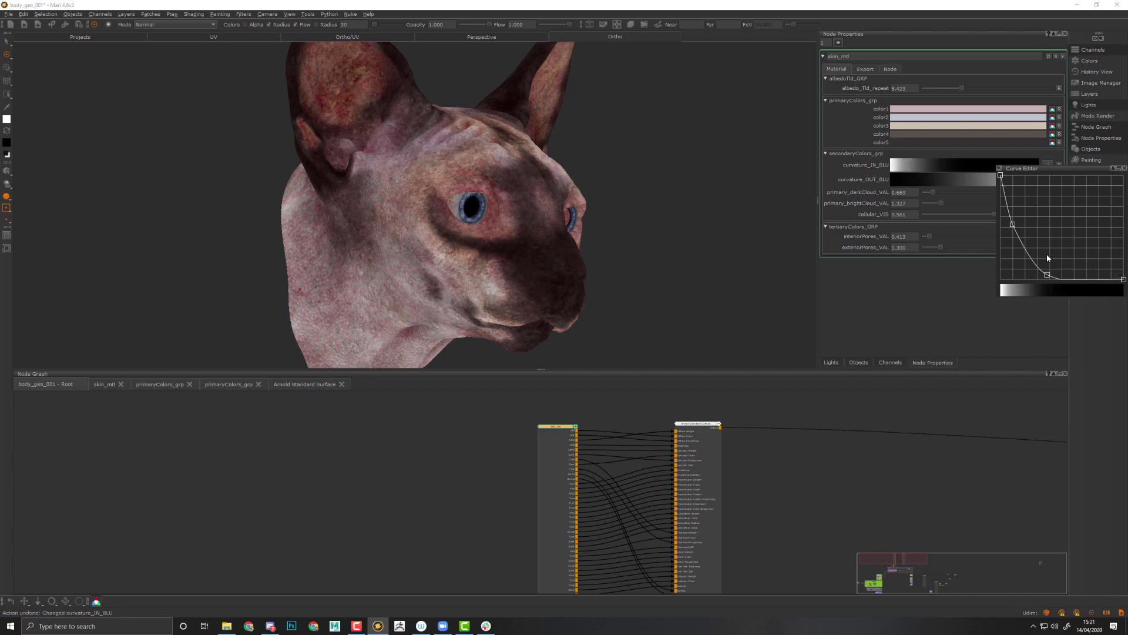
click(1124, 168)
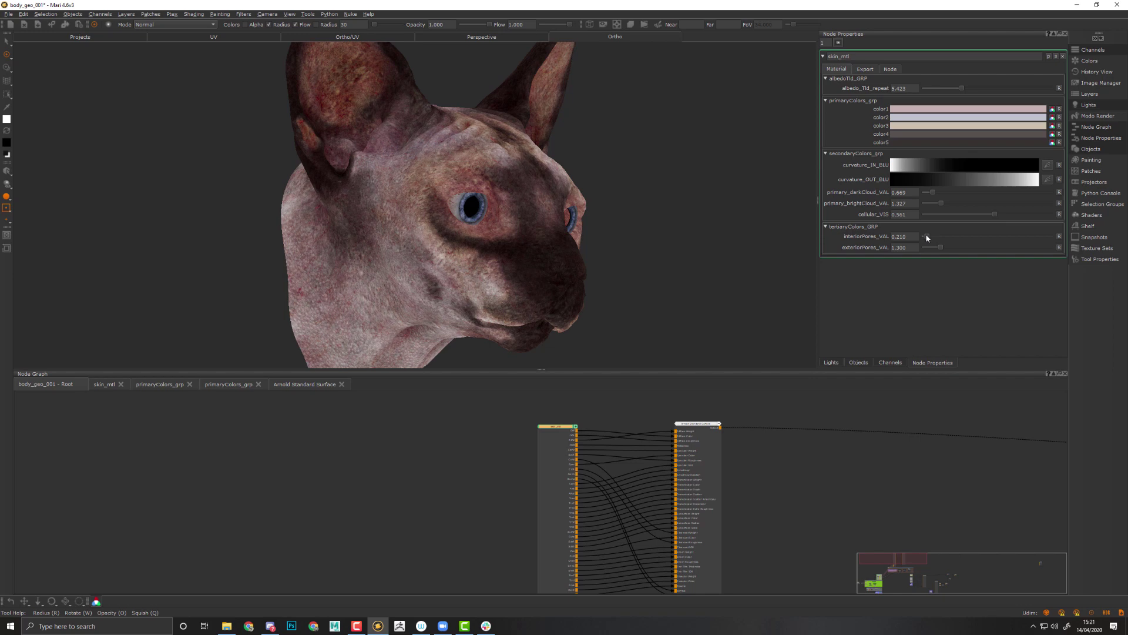
Try other interiorPores_VAL and exteriorPores_VAL values on the skin close-up, including interior pores at 0.000, and reset both knobs
drag(927, 236, 927, 238)
alt+right_drag(561, 250, 653, 259)
alt+drag(652, 259, 588, 268)
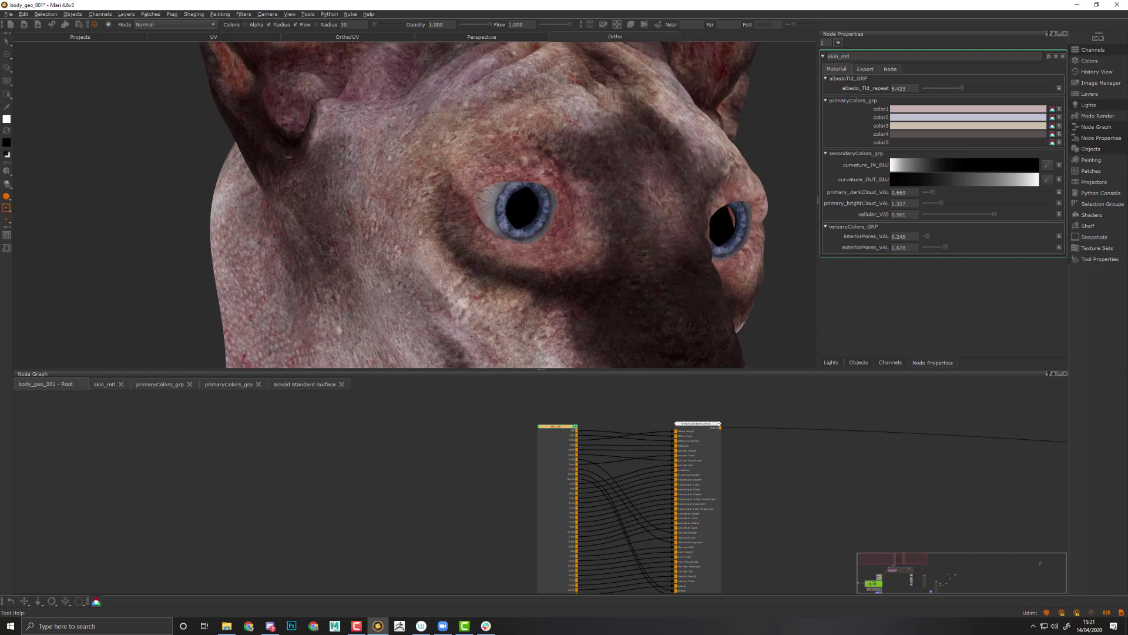
click(1059, 238)
click(1060, 248)
mouse_move(663, 250)
middle_down()
mouse_move(617, 184)
mouse_move(590, 208)
mouse_move(604, 209)
middle_up()
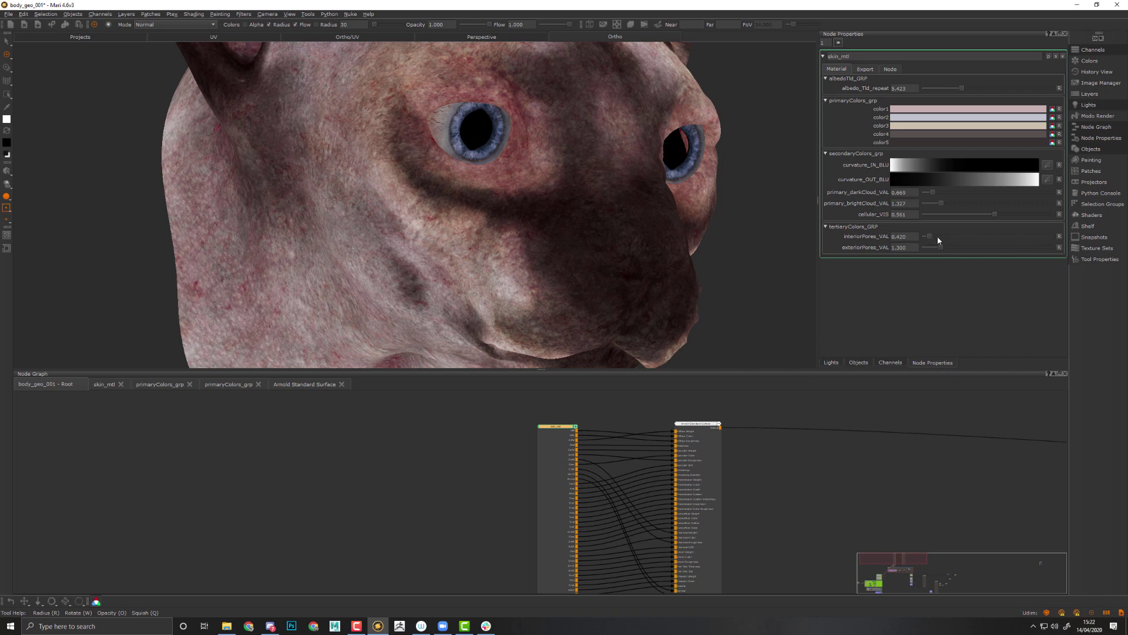
drag(944, 239, 923, 241)
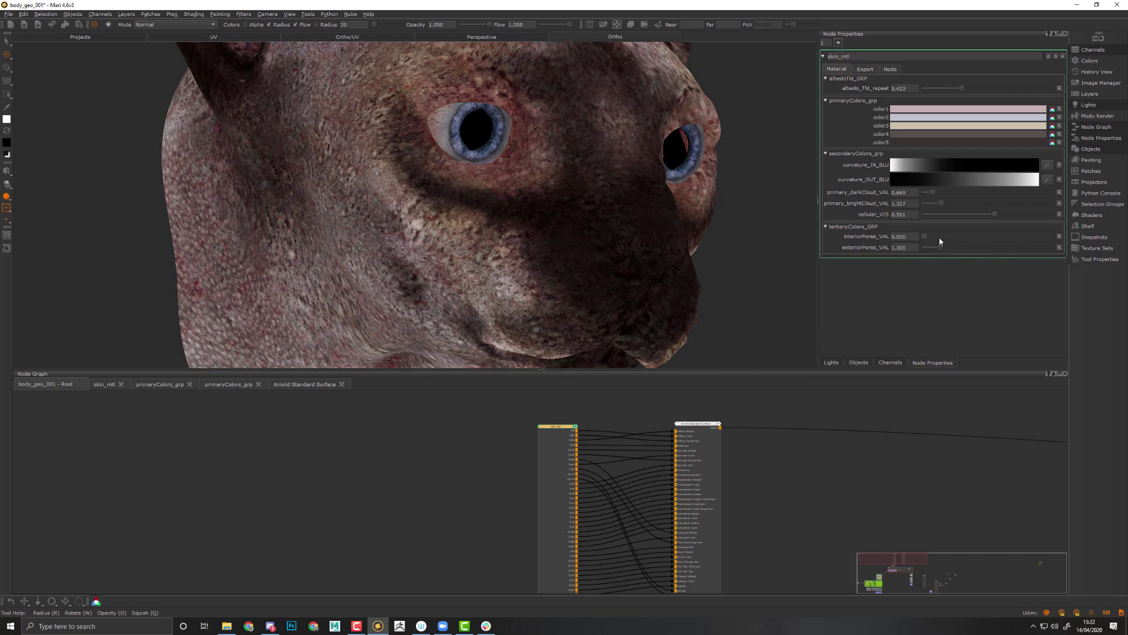
click(1060, 238)
Reframe the cat head and save the project
middle_drag(576, 254, 599, 272)
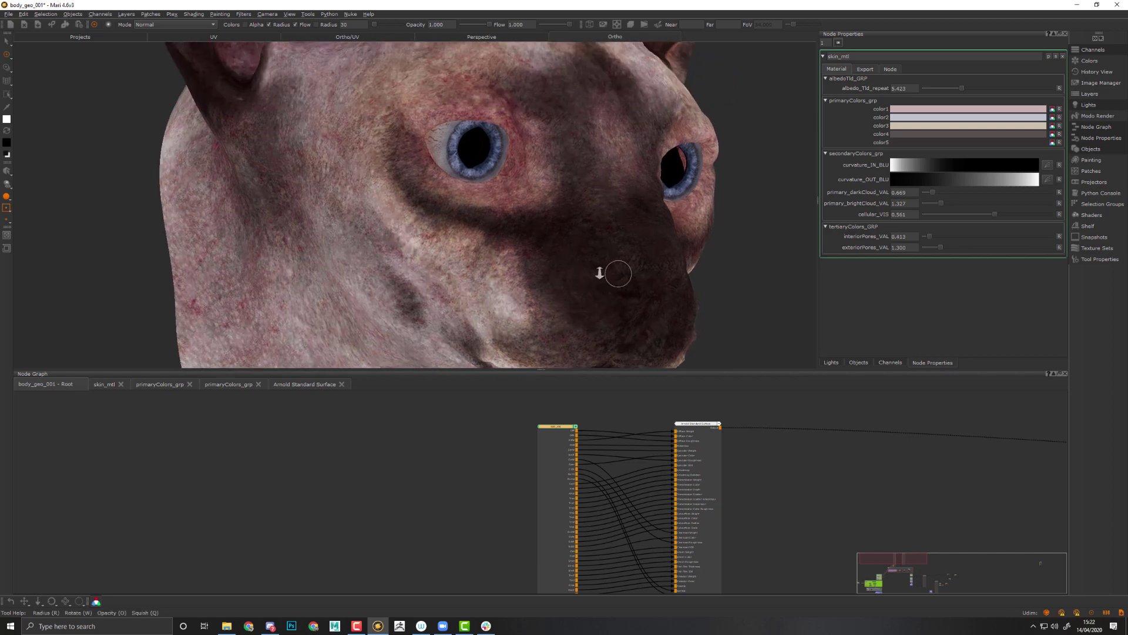
alt+right_drag(600, 273, 560, 272)
key(ctrl+s)
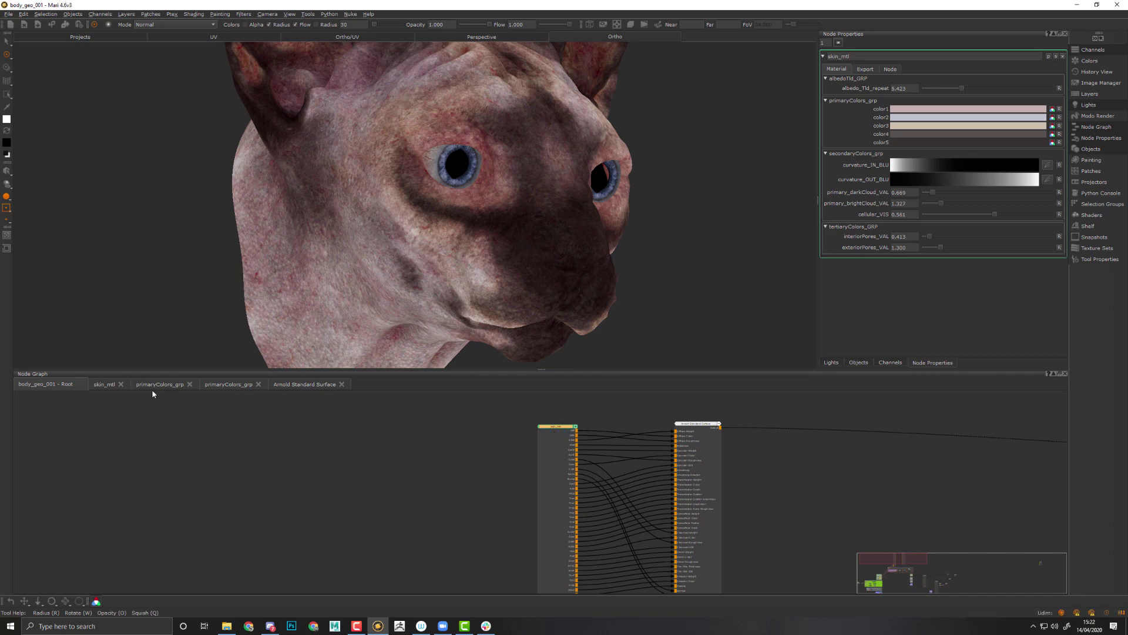
Expose the Color property of the specW_CLR and specR_CLR nodes as knobs on the skin_mtl group
click(105, 384)
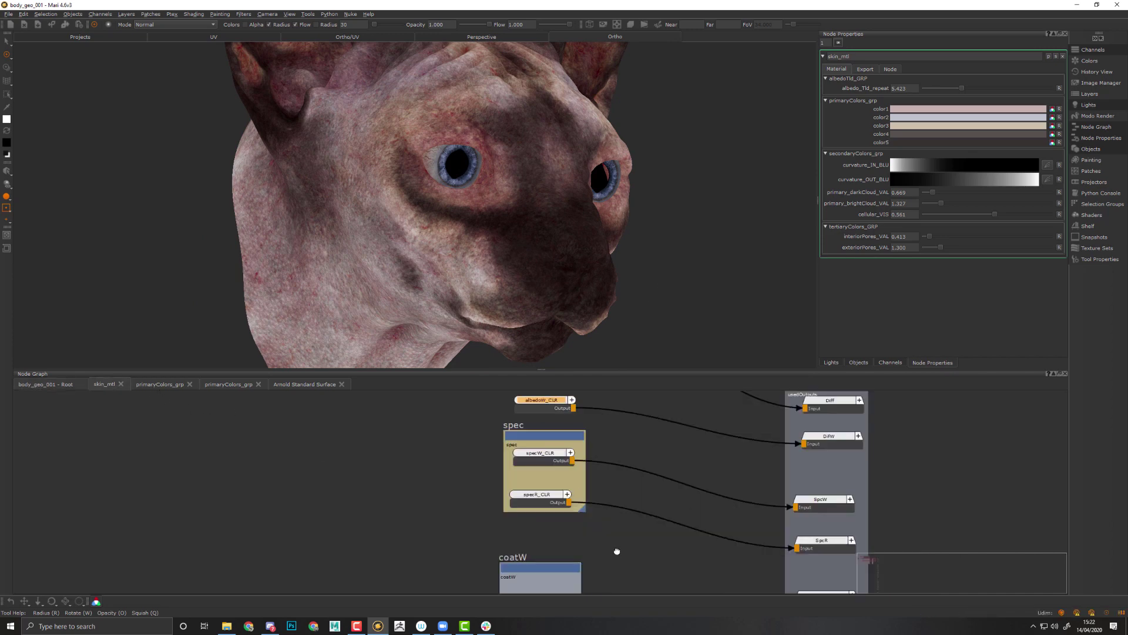
middle_drag(617, 551, 632, 577)
click(551, 492)
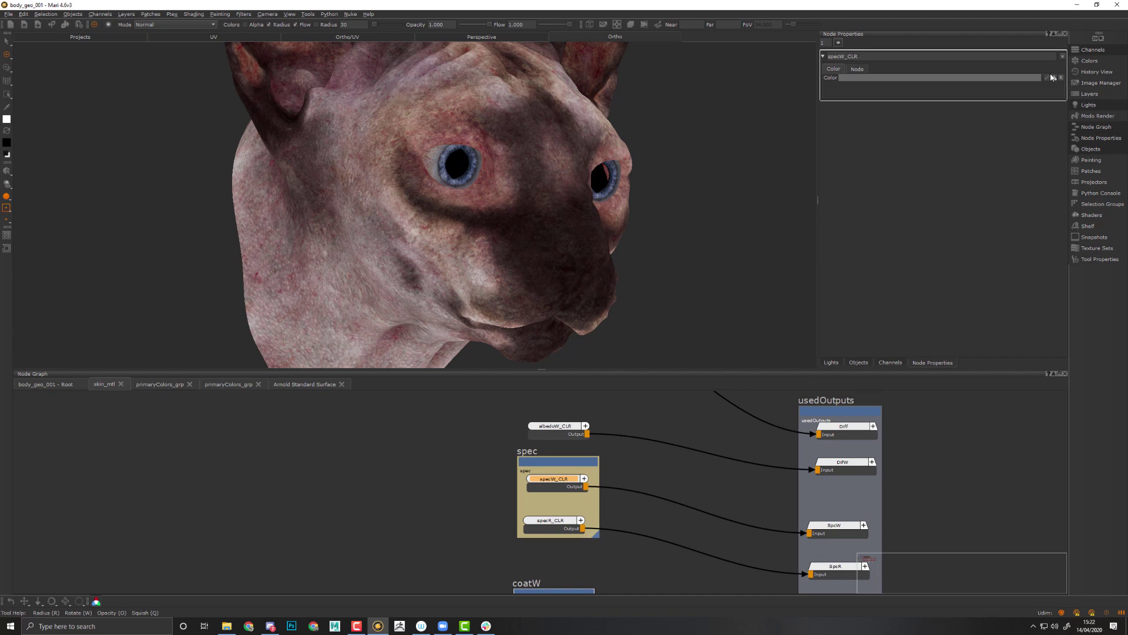
click(552, 520)
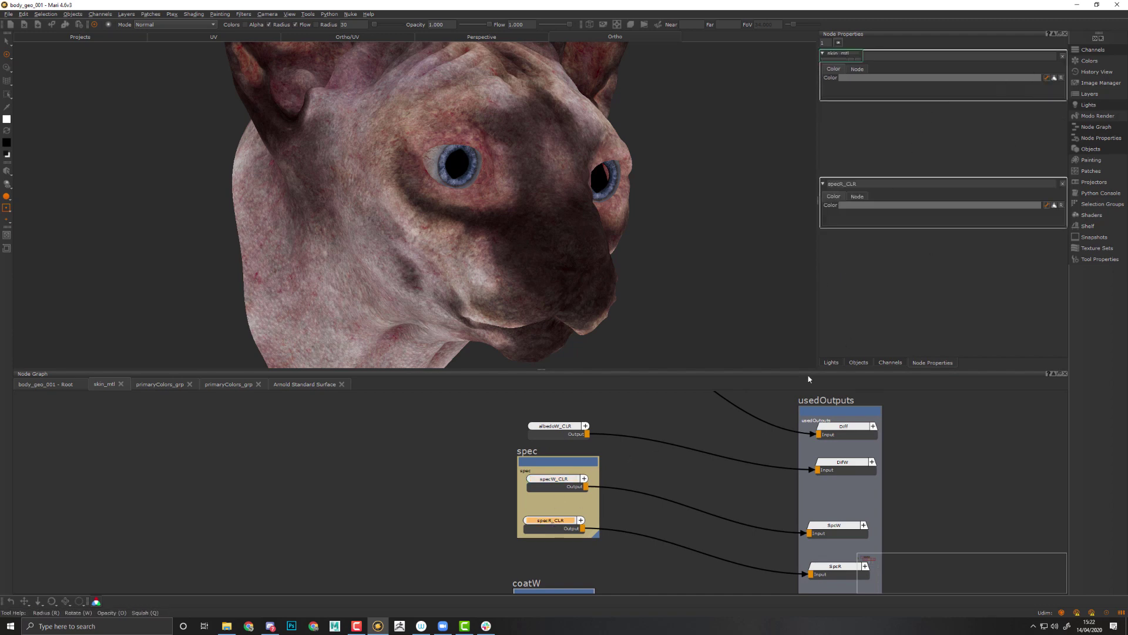
Expose the eyelid, lips and nose Brightness properties of coatW_GRP on the skin_mtl group
middle_drag(622, 495, 661, 339)
click(587, 475)
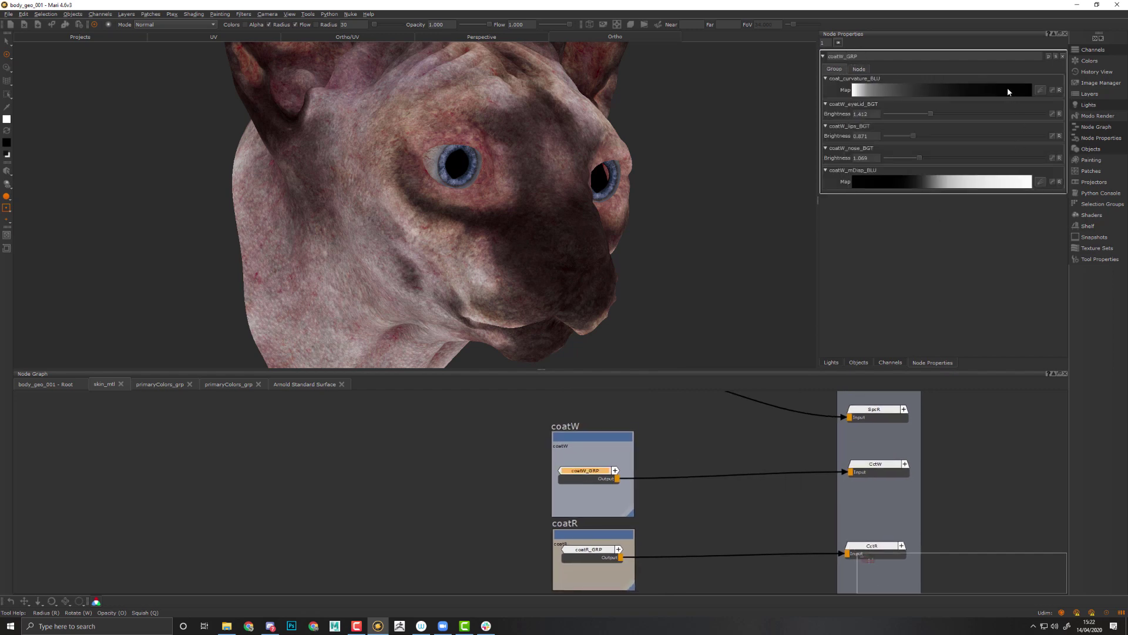
click(1052, 114)
click(1054, 136)
click(1052, 158)
Expose the nose, lips and eyelids Brightness properties of coatR_GRP on the skin_mtl group
middle_drag(740, 482, 706, 443)
click(565, 504)
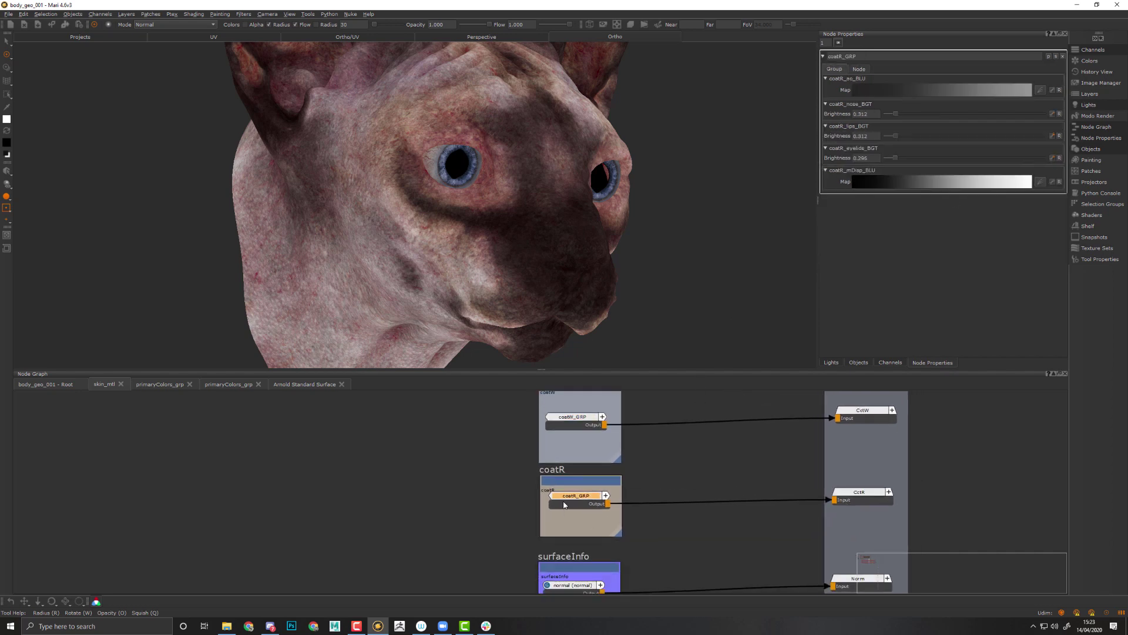
click(1052, 113)
click(1052, 135)
click(1052, 157)
Inspect the properties of the normal and mDisp nodes in the surfaceInfo backdrop
middle_drag(715, 532, 713, 444)
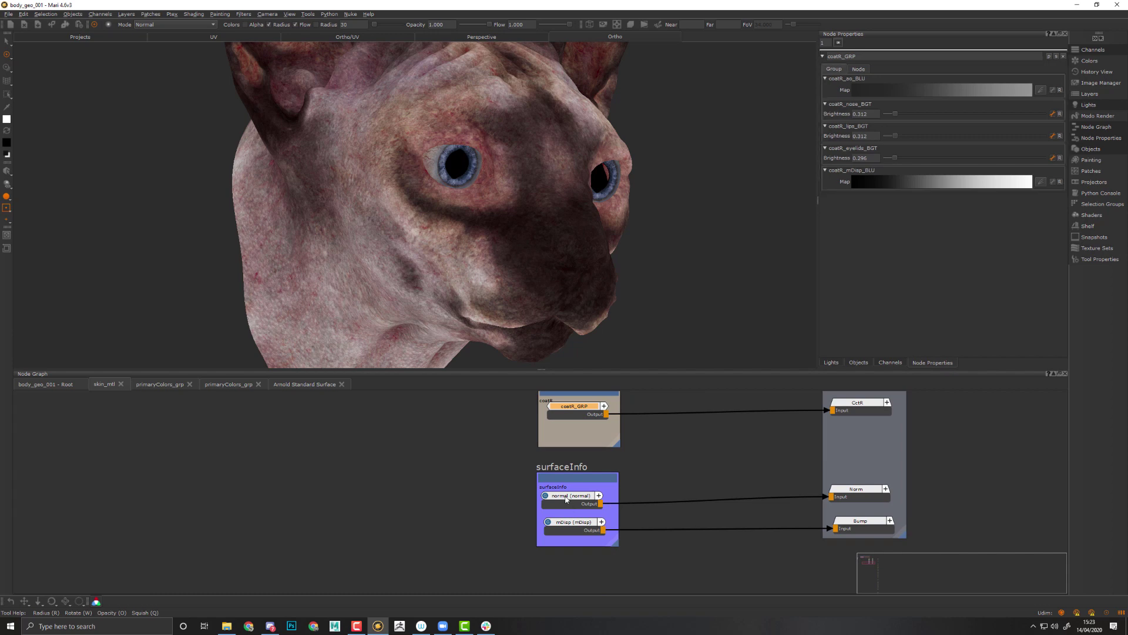
click(566, 499)
middle_drag(628, 496, 615, 476)
click(547, 515)
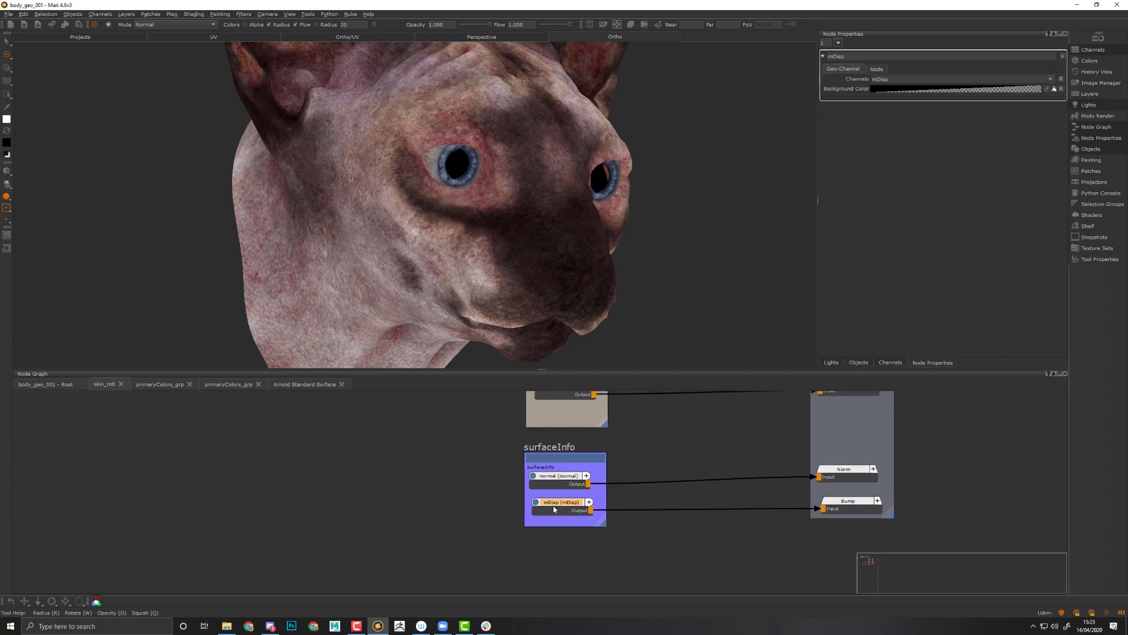
scroll(549, 559, down, 3)
middle_drag(549, 559, 370, 446)
middle_drag(506, 489, 682, 550)
Return to the root graph and review the exposed knobs on the skin_mtl material
click(66, 390)
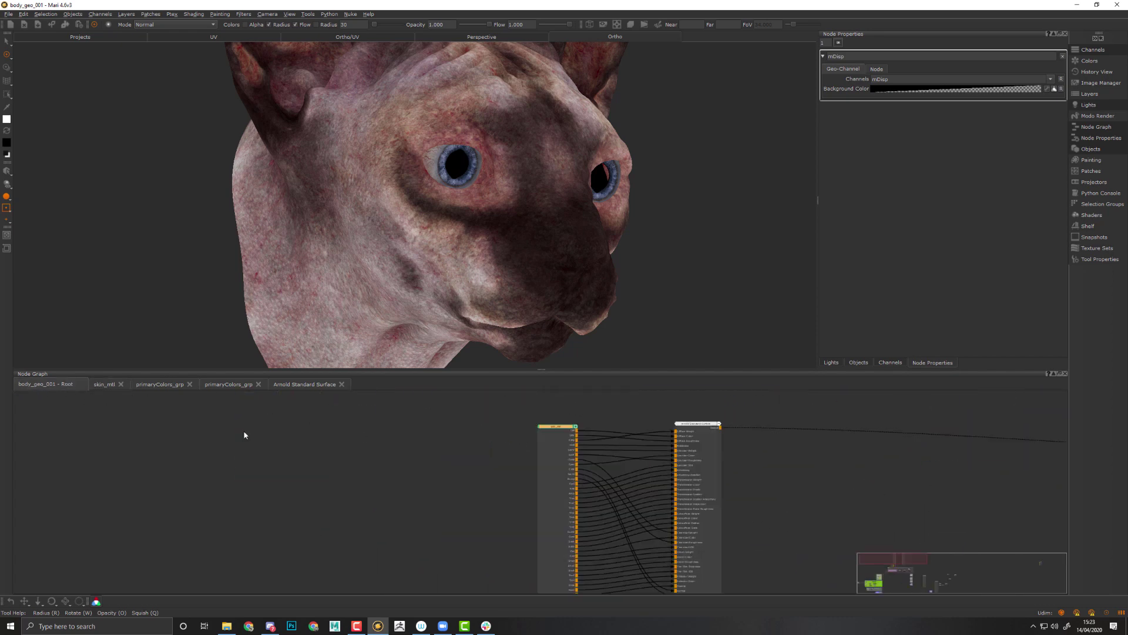
click(552, 442)
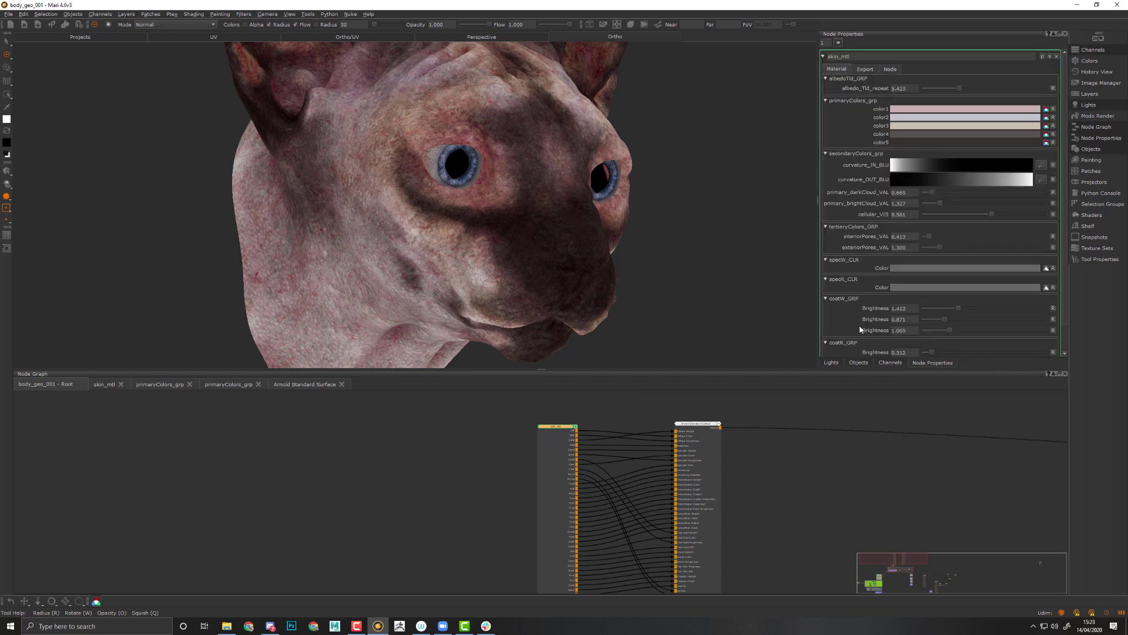
middle_drag(918, 495, 843, 444)
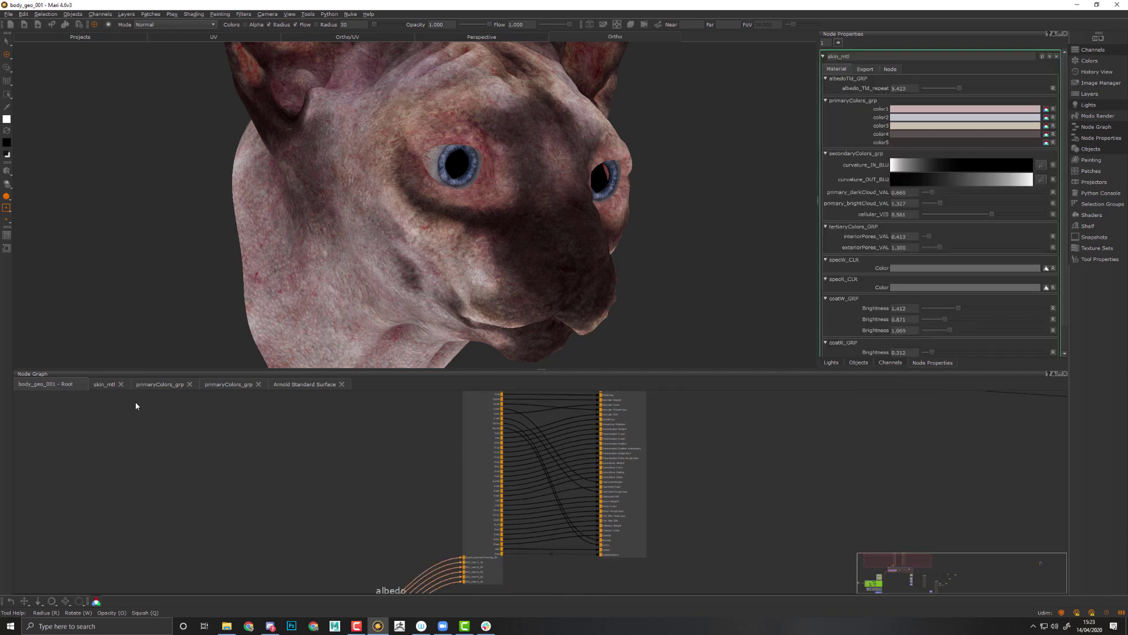
Check the property order in coatW_GRP, and rename its first exposed Brightness knob on skin_mtl to eyeLids_BGT
click(97, 385)
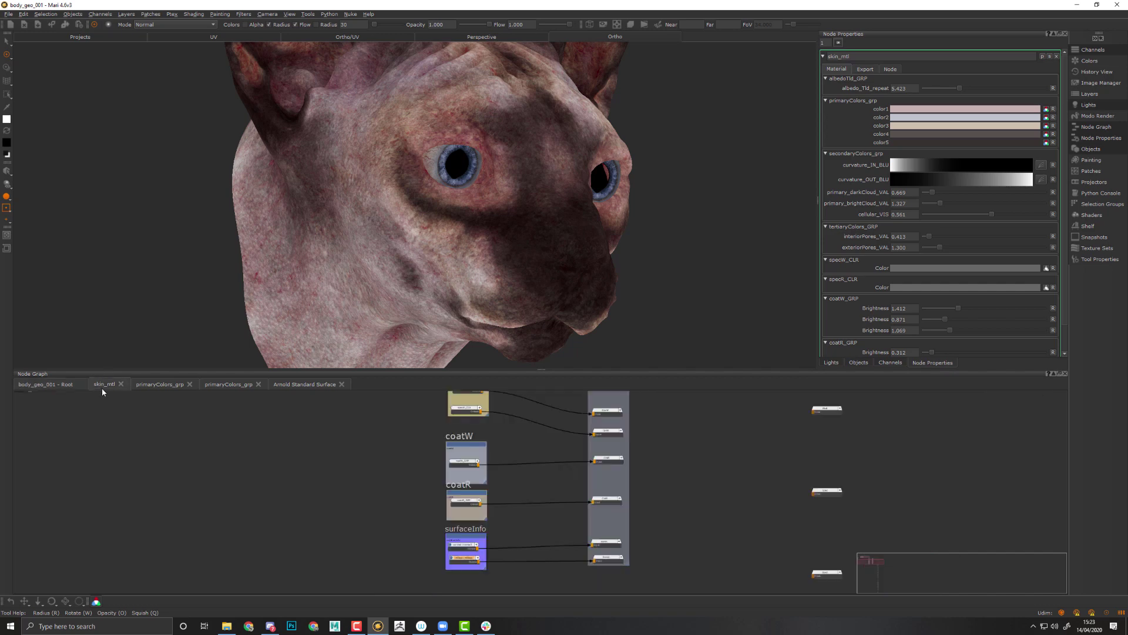
middle_drag(558, 493, 599, 567)
scroll(556, 445, up, 3)
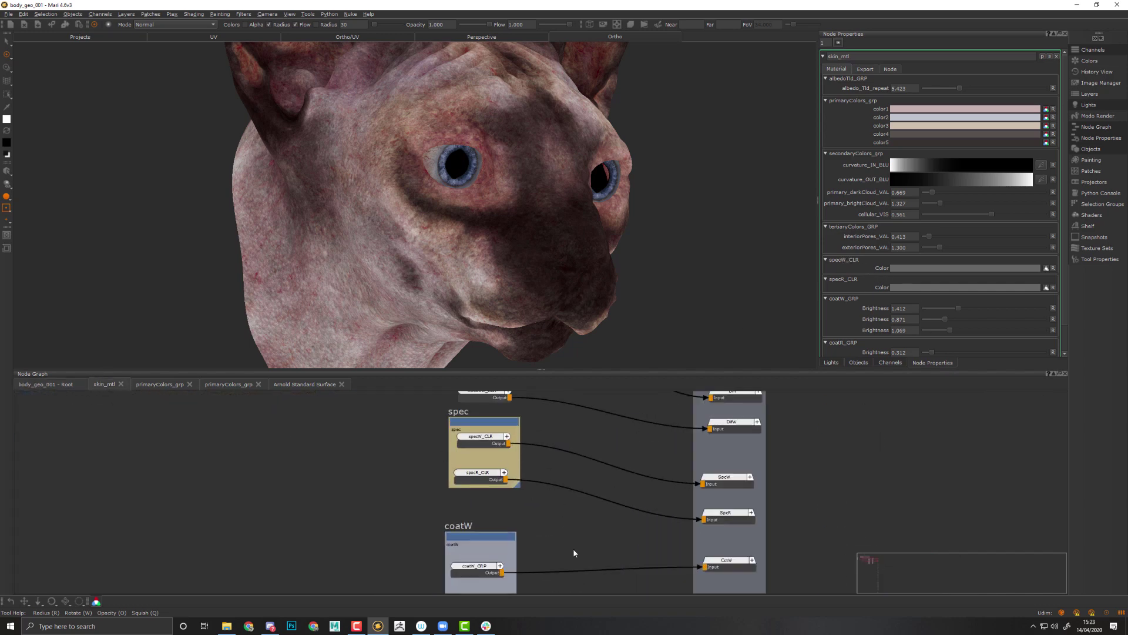
middle_drag(666, 477, 701, 419)
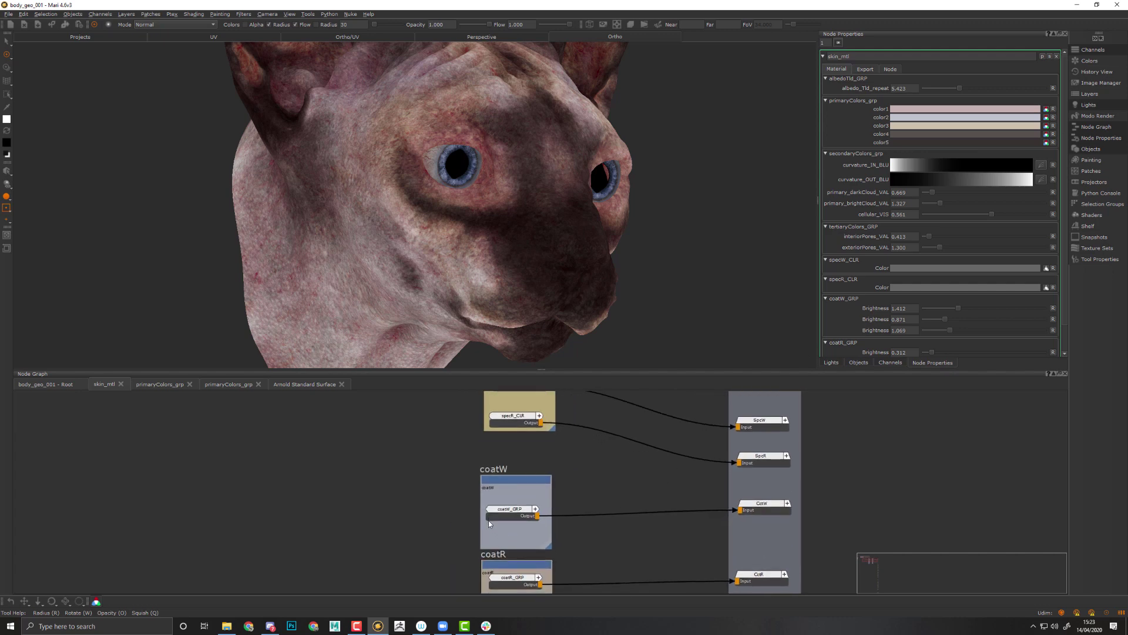
click(508, 516)
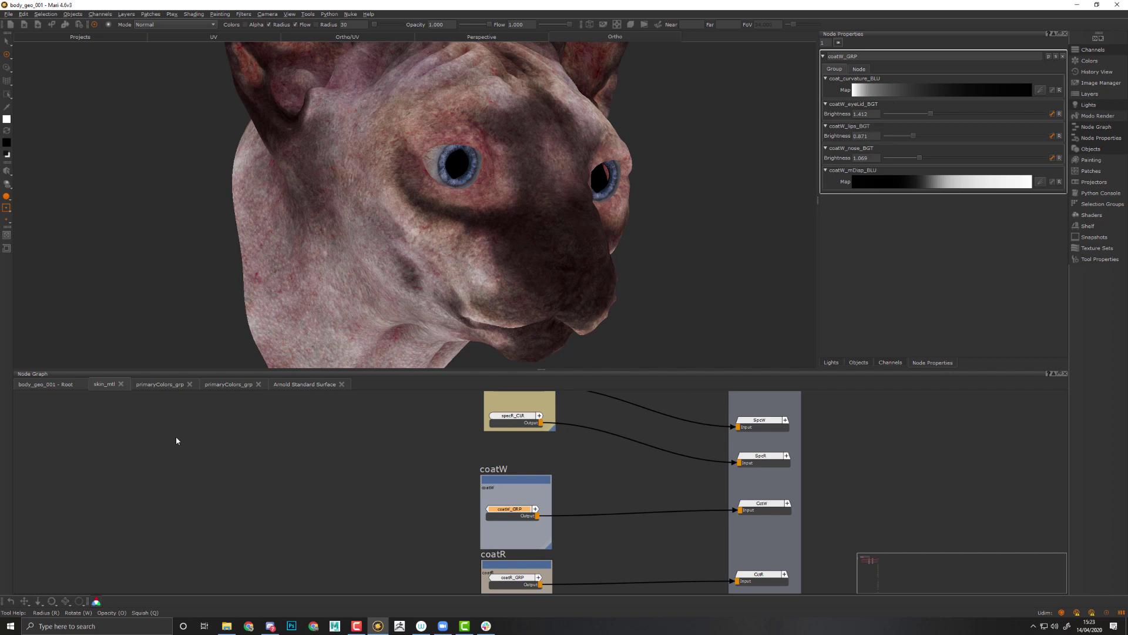
click(71, 385)
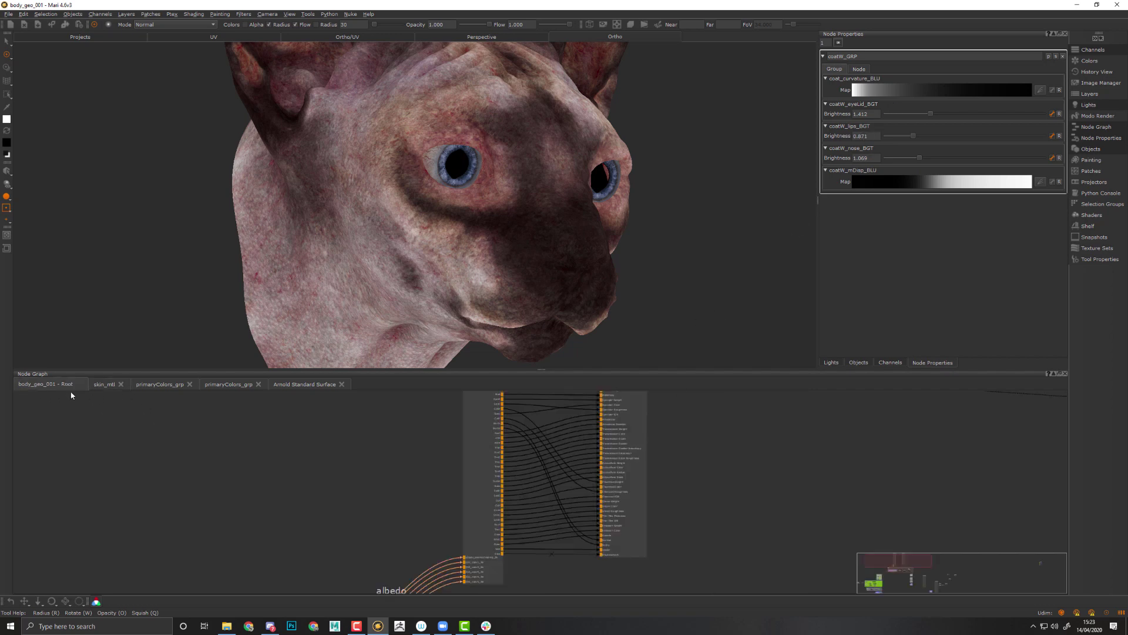
click(494, 488)
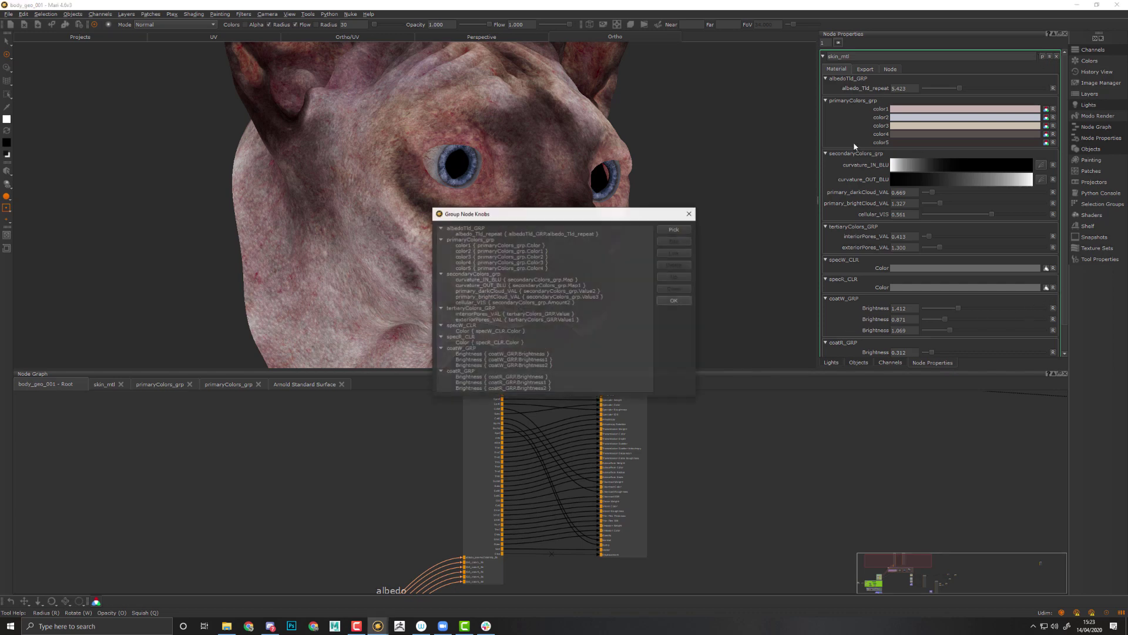
click(1043, 57)
click(487, 354)
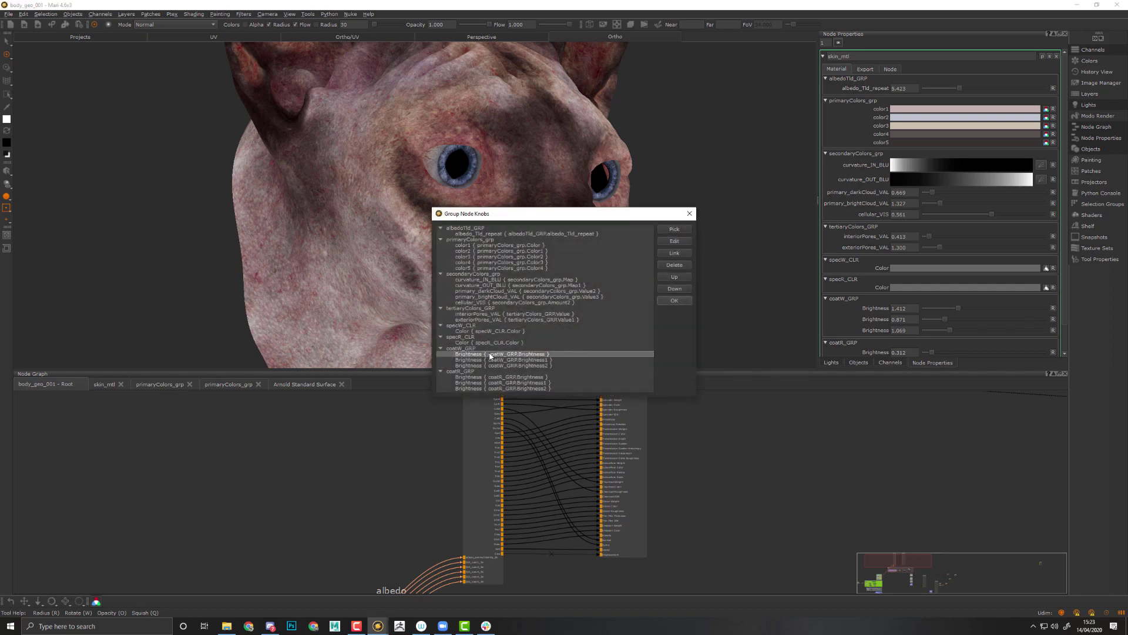
double_click(488, 354)
text(eyeLid_BGTS)
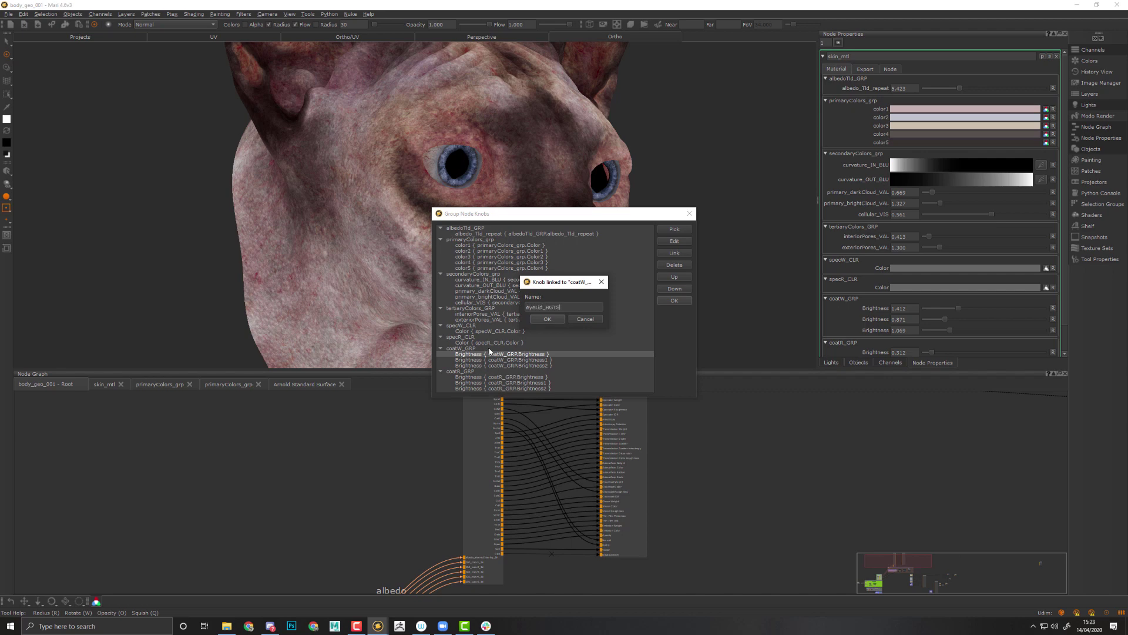
key(Left)
key(Left)
text(s)
key(Return)
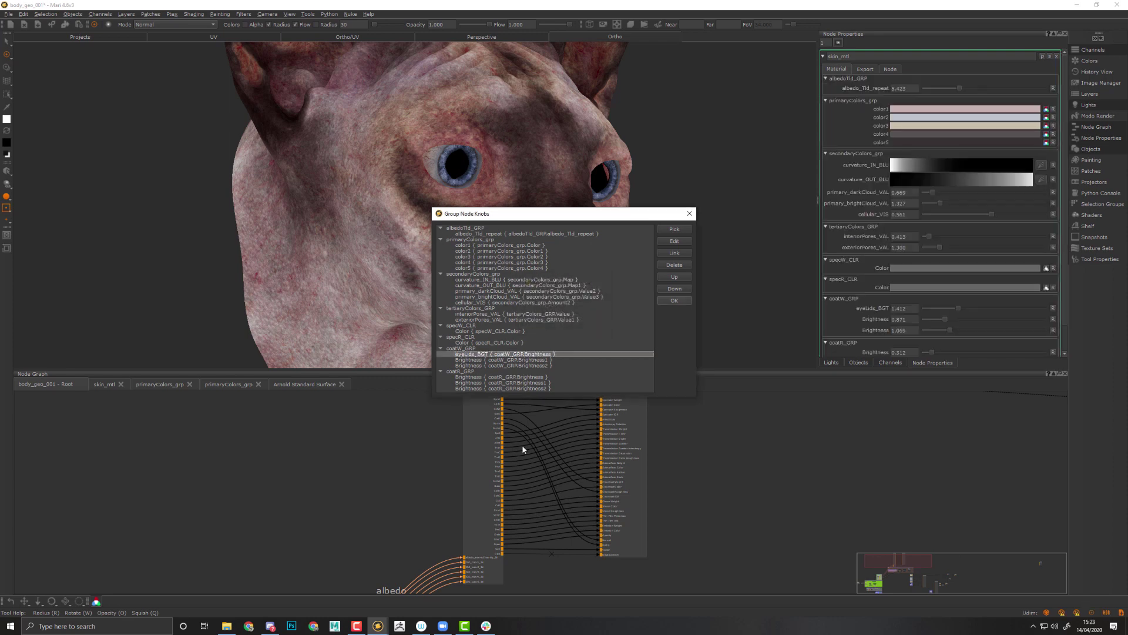
Rename the second and third exposed coatW_GRP Brightness knobs to Lips_BGT and nose_BGT
double_click(477, 360)
text(eyeLid_BGT)
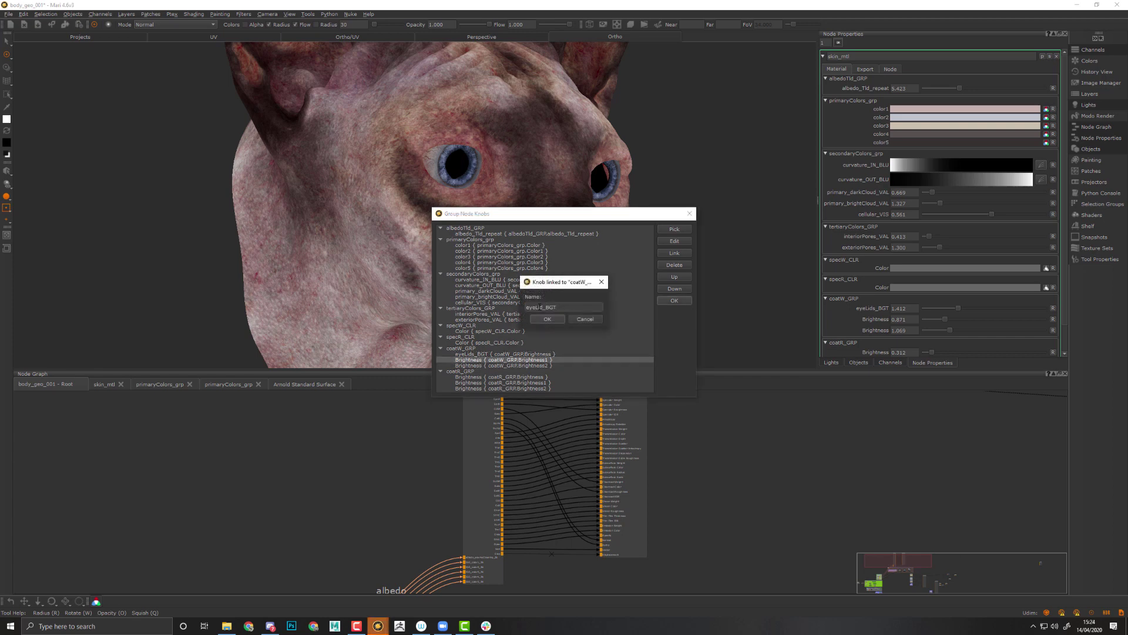
drag(541, 307, 526, 307)
text(Lips)
key(Return)
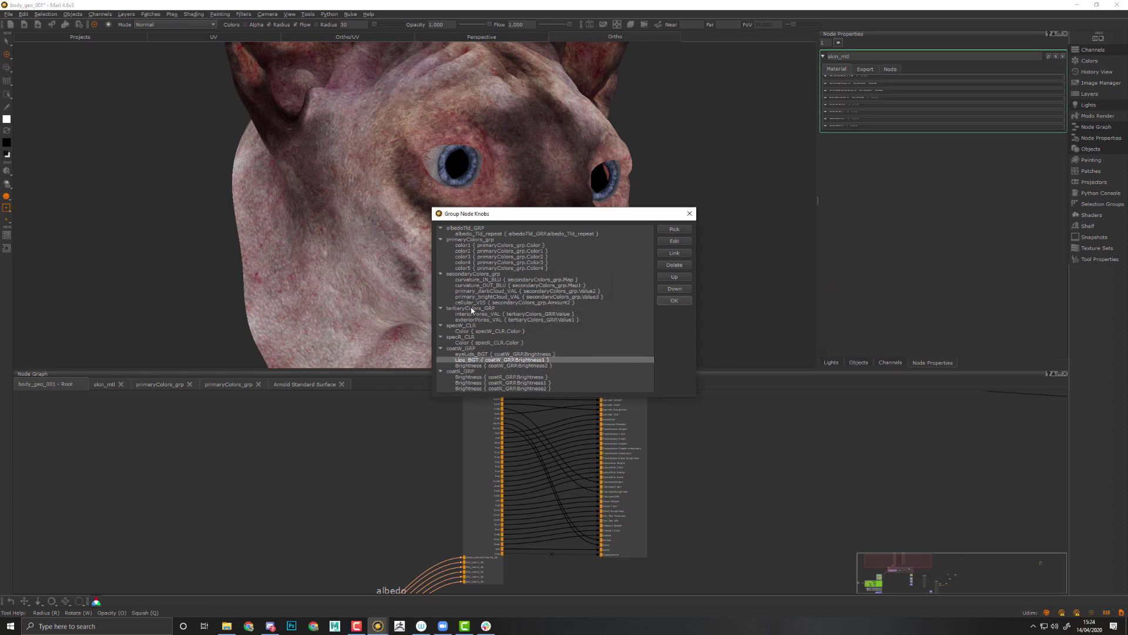
double_click(510, 365)
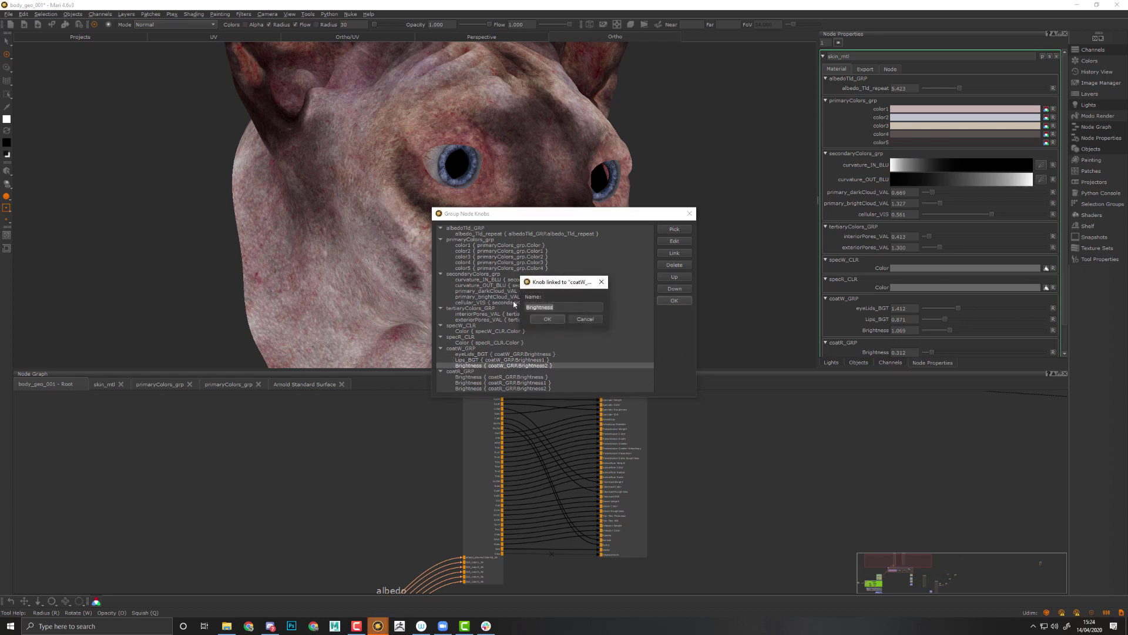
text(nose_BGT)
key(Return)
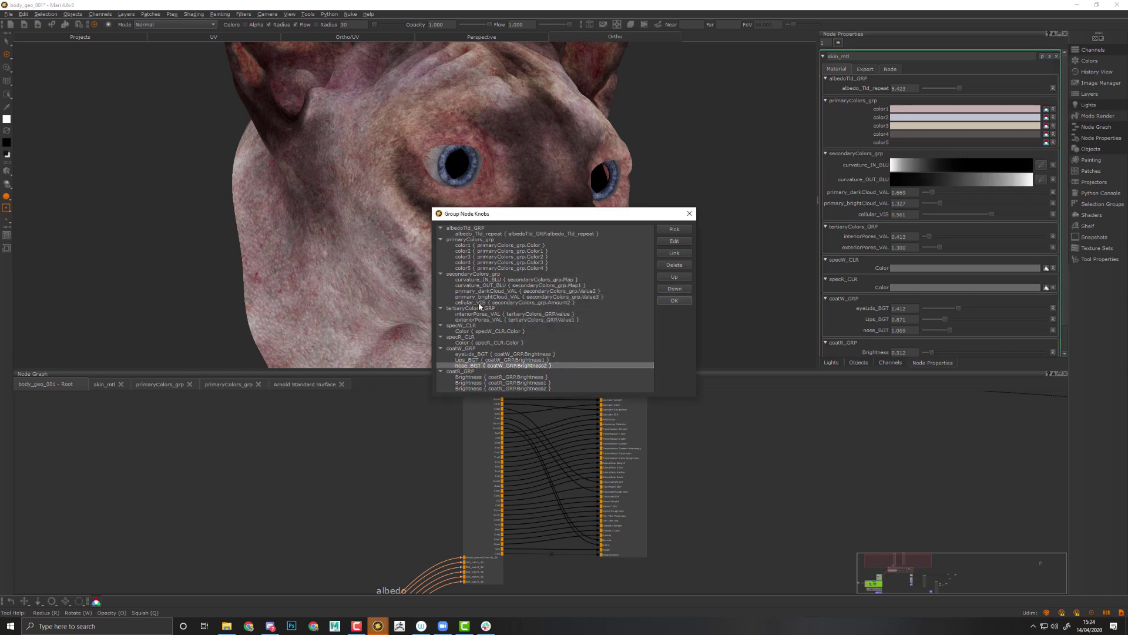
click(674, 301)
Check the property order in coatR_GRP, and rename its first exposed Brightness knob on skin_mtl to nose_BGT
click(101, 386)
scroll(547, 546, up, 2)
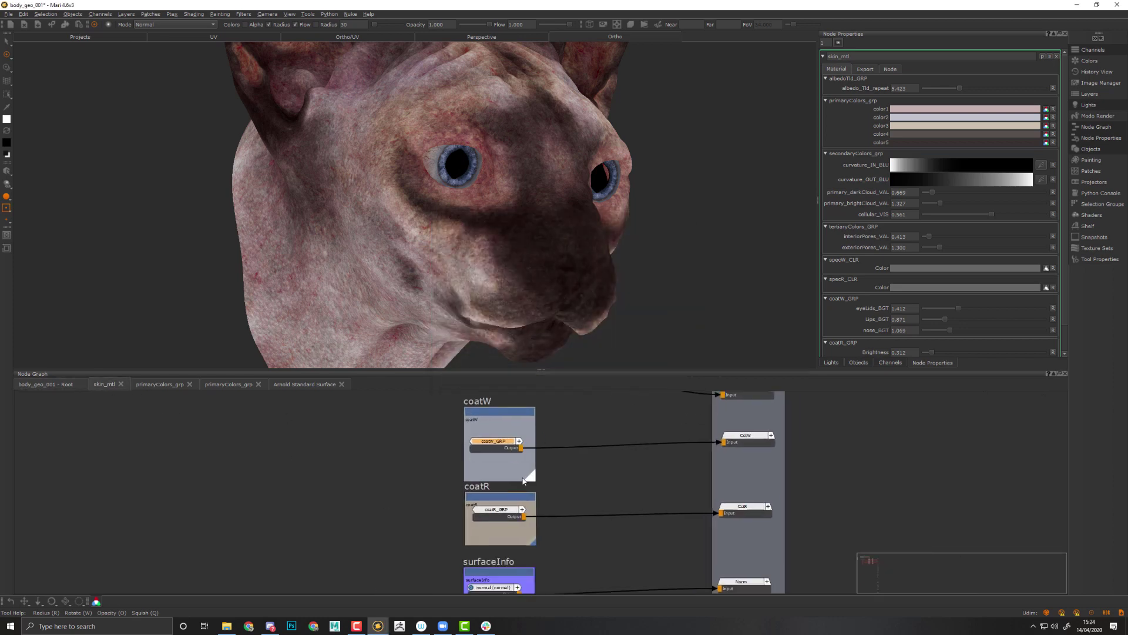
click(496, 516)
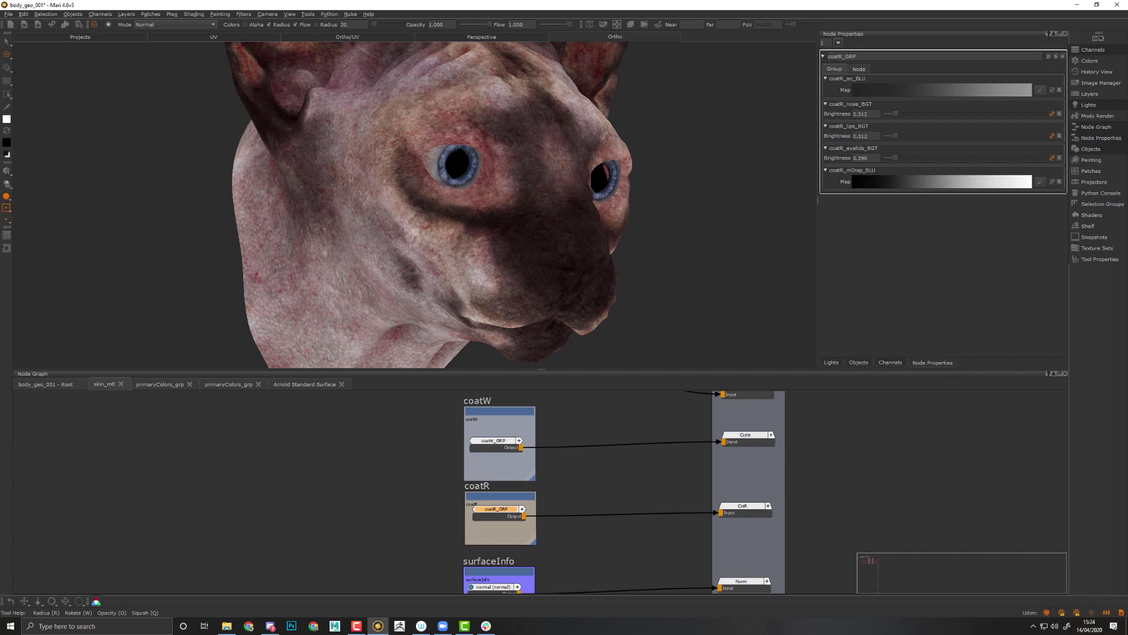
click(38, 385)
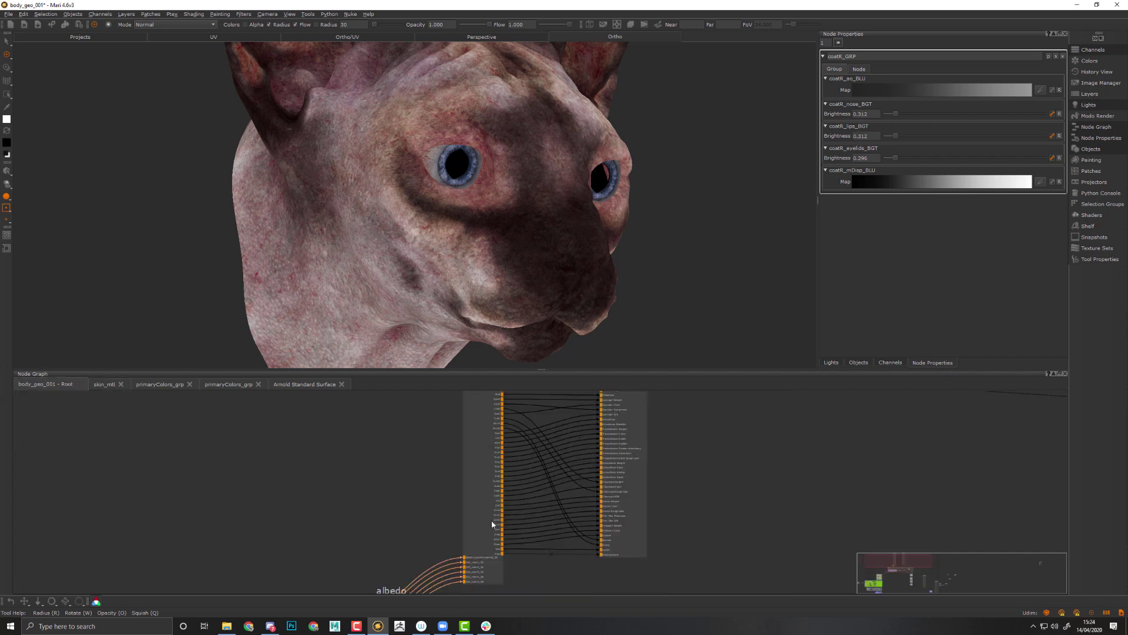
double_click(487, 522)
click(1043, 57)
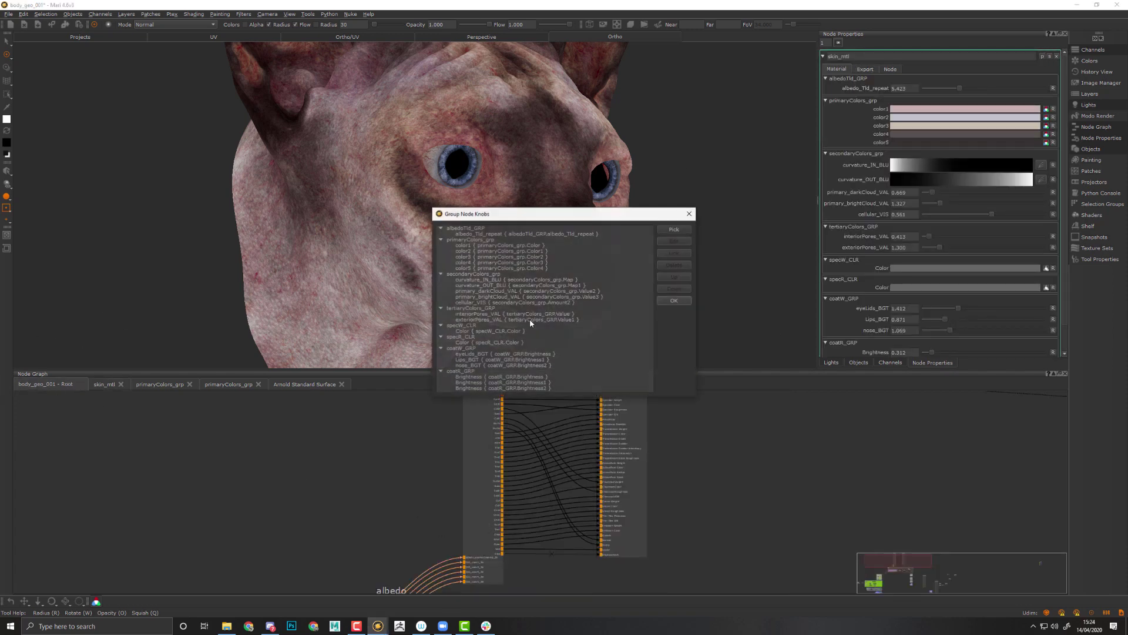
double_click(485, 379)
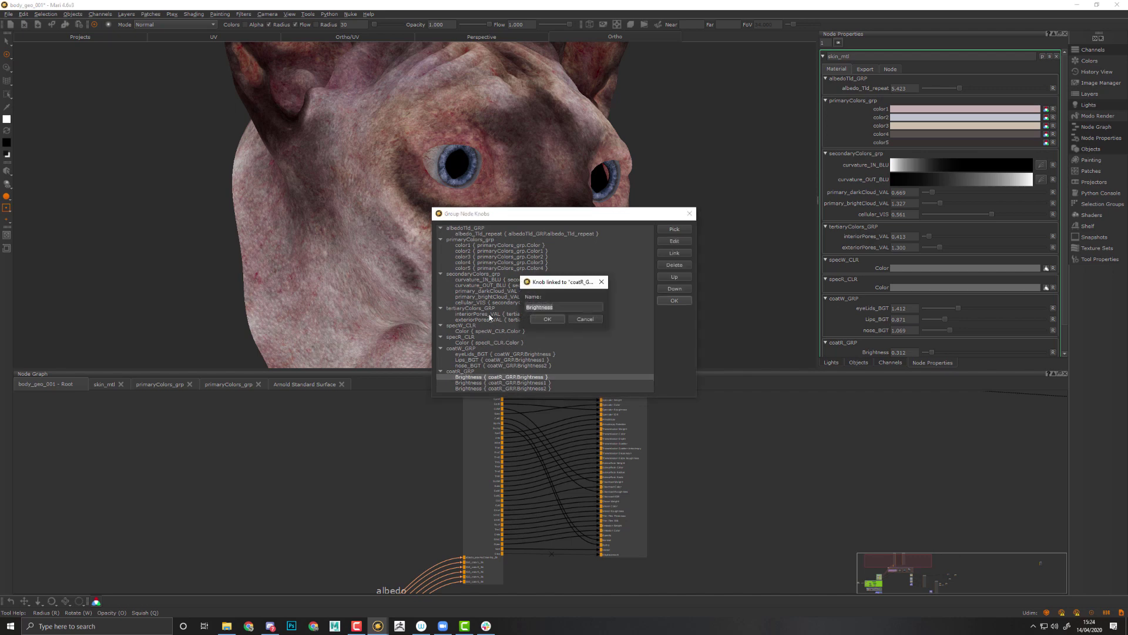
text(nose_BGT)
key(Return)
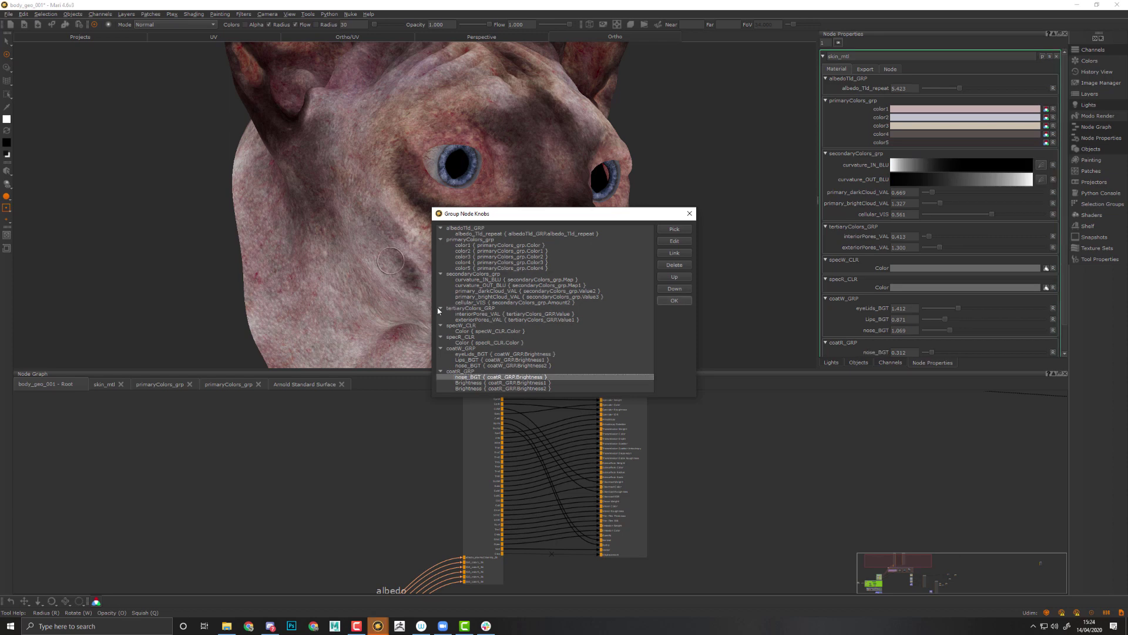
Rename the second and third exposed coatR_GRP Brightness knobs to lips_BGT and eyeLid_BGT
click(489, 383)
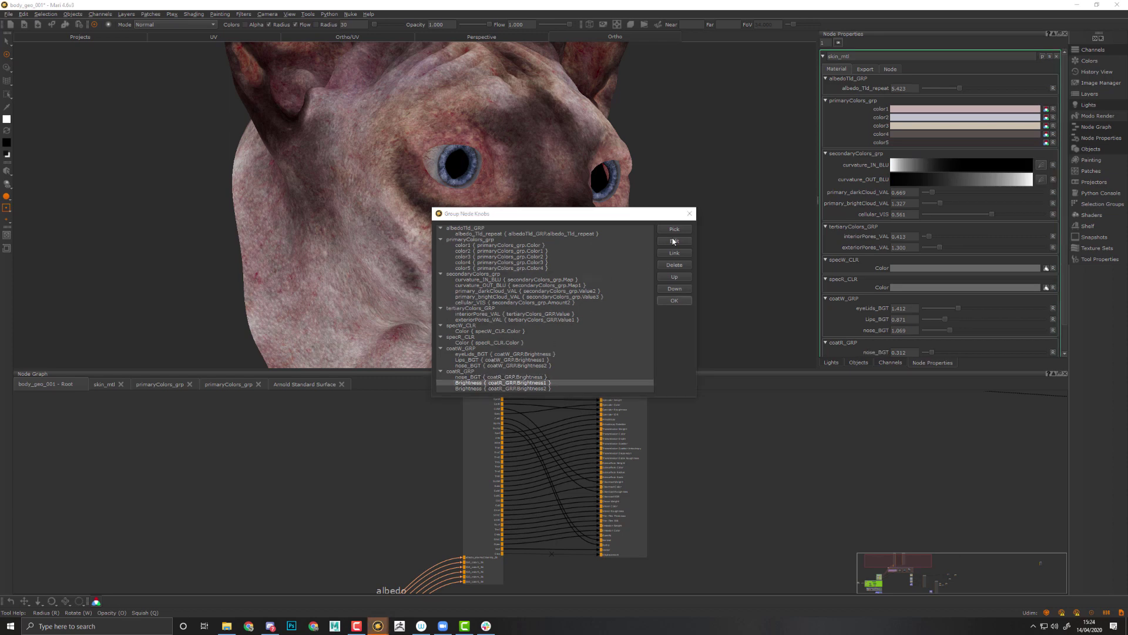
click(670, 241)
text(lips_BGT)
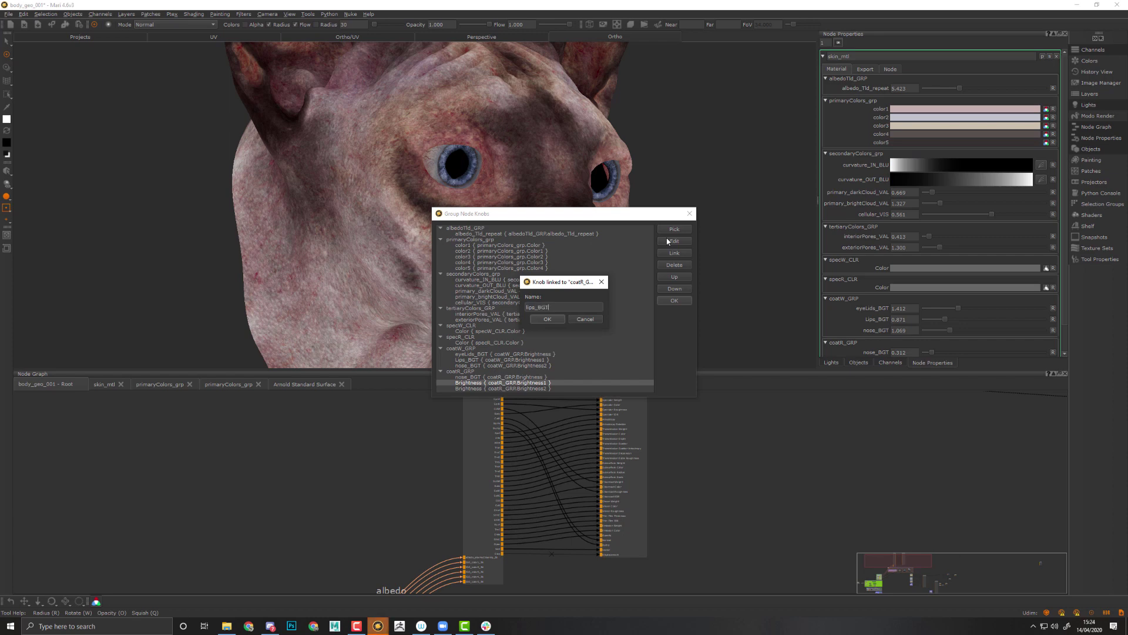
key(Return)
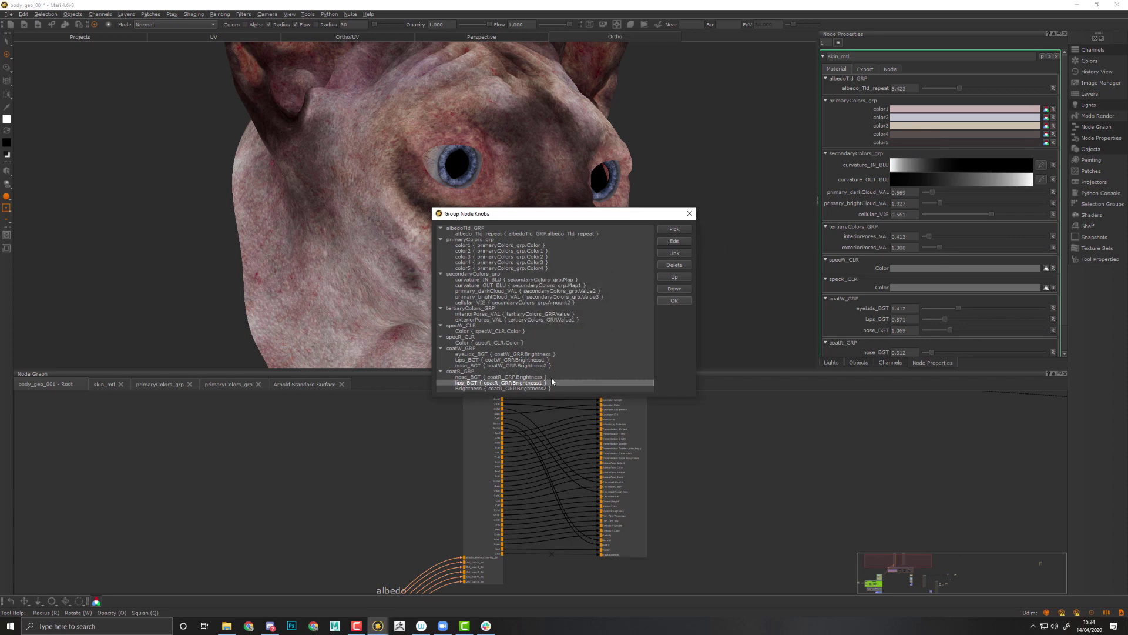
click(542, 389)
click(674, 241)
text(eyeLid_BGT)
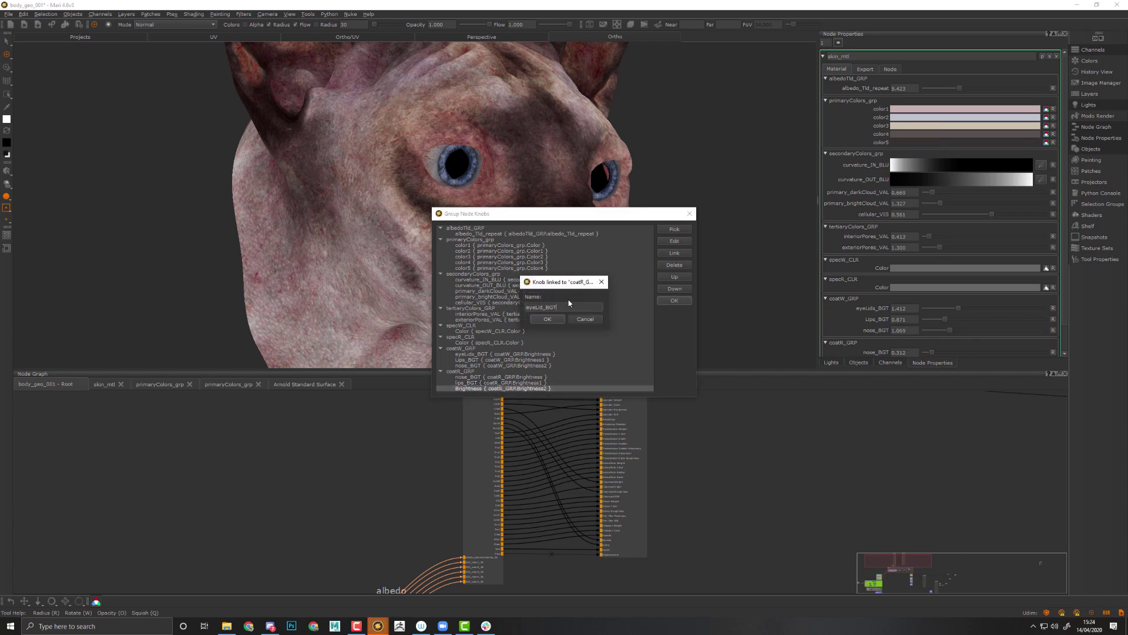
click(559, 320)
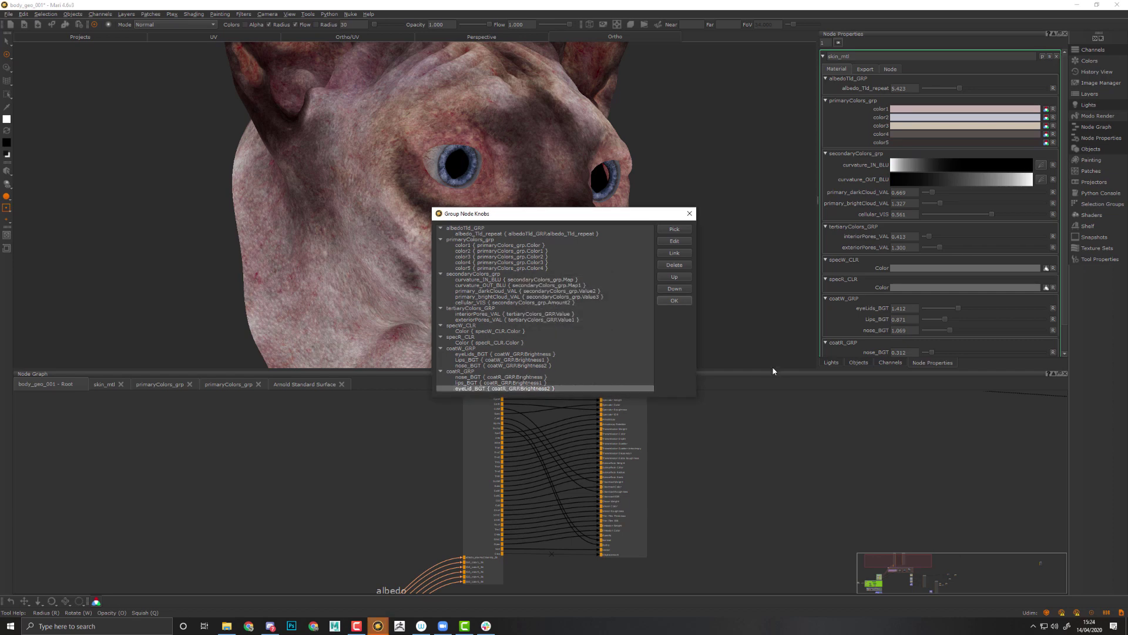
Reorder the coatR_GRP knobs to eyeLid_BGT, lips_BGT and nose_BGT, matching the order under coatW_GRP
click(680, 278)
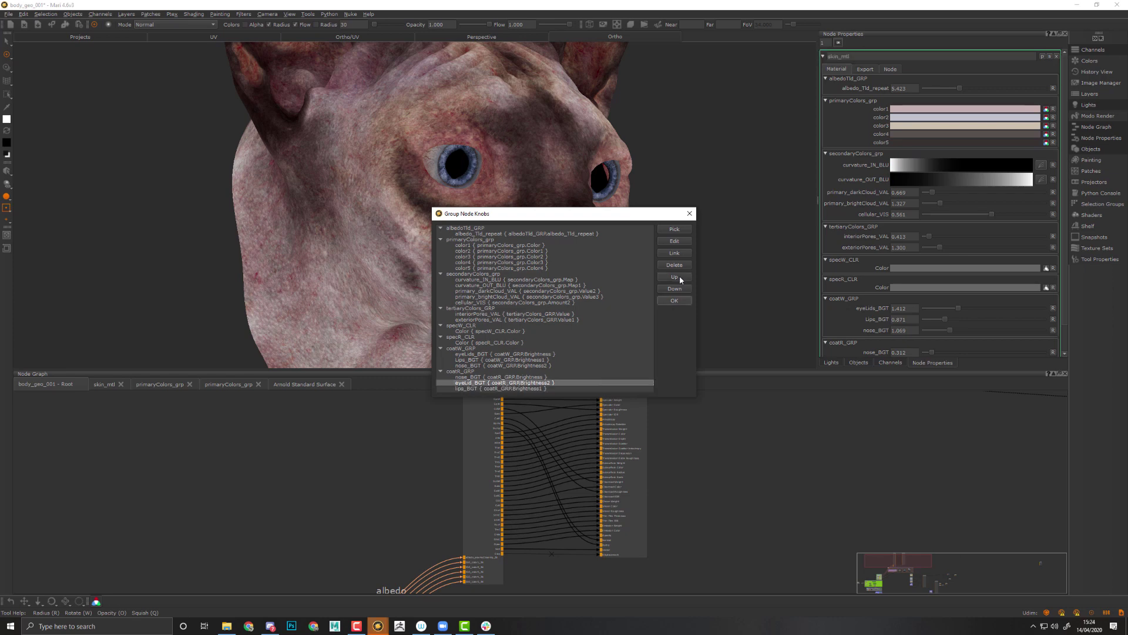
click(679, 276)
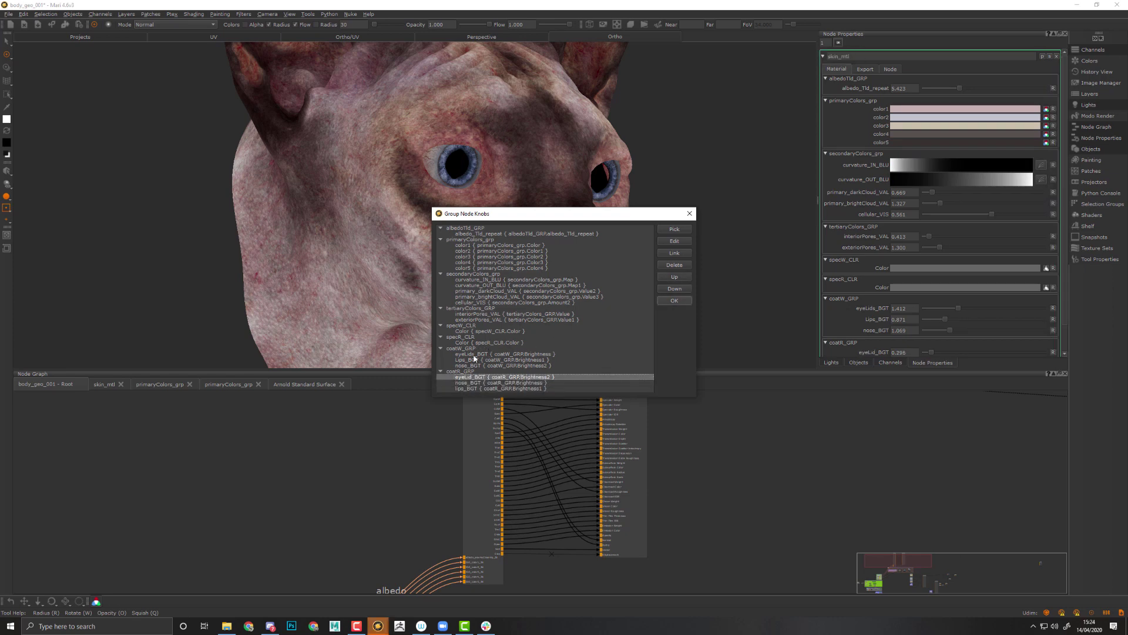
click(479, 388)
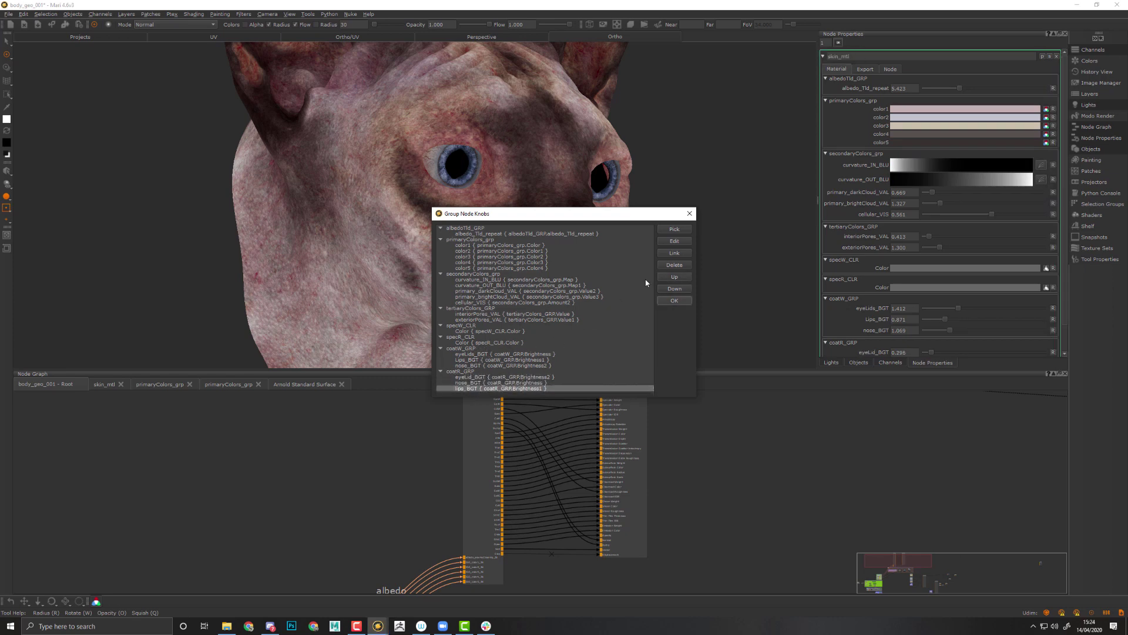
click(682, 277)
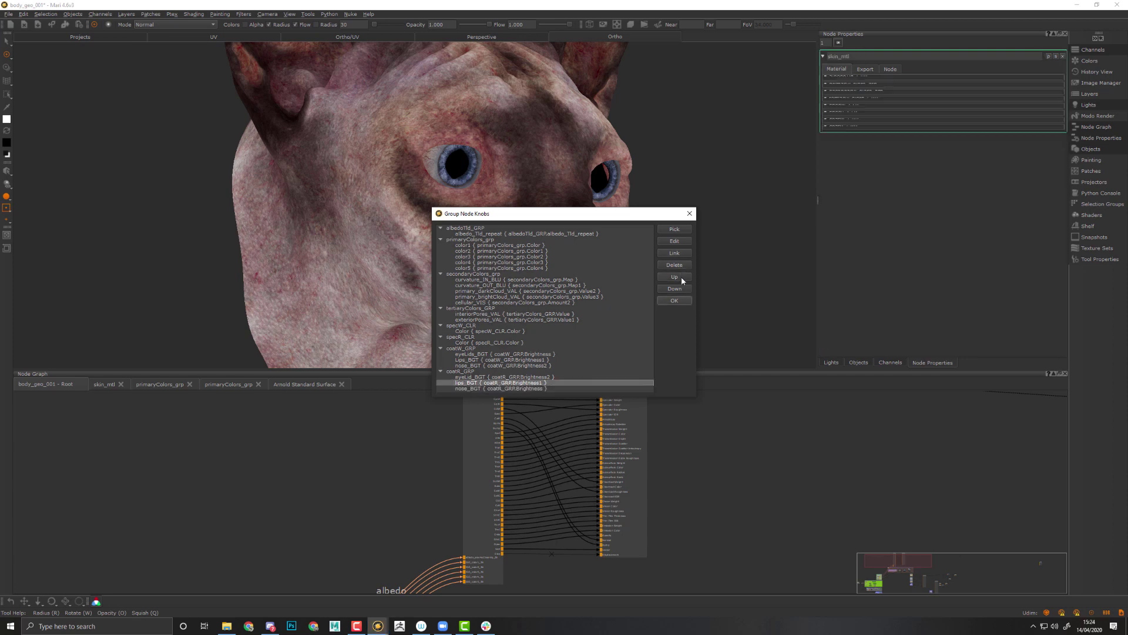
click(678, 299)
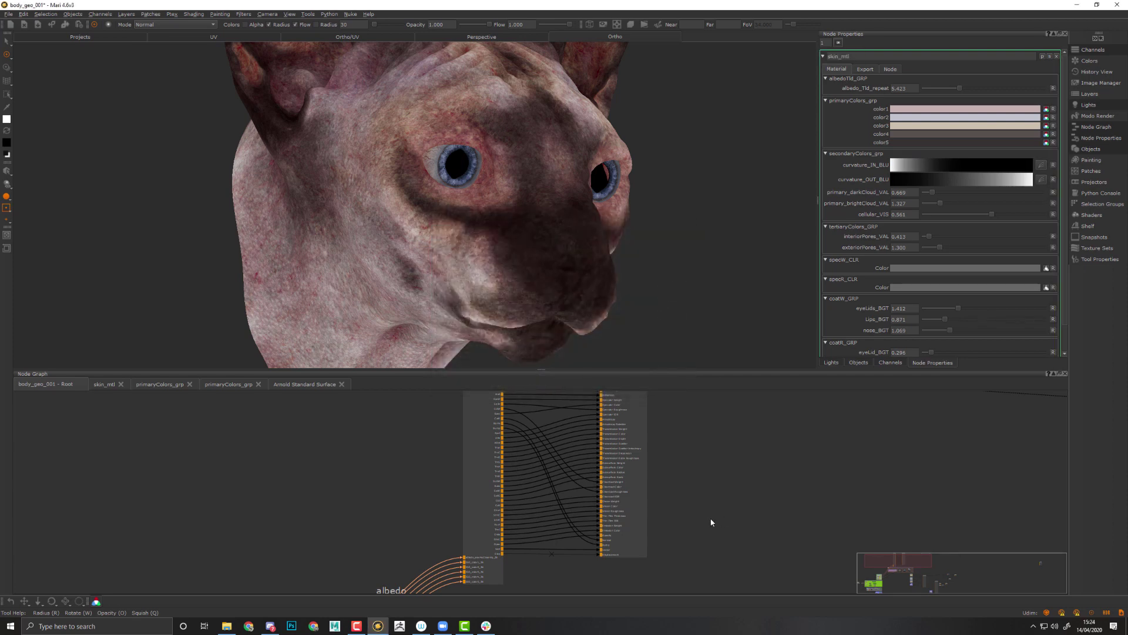
Review the renamed coat knobs on the skin_mtl material and save the project
middle_drag(712, 521, 775, 503)
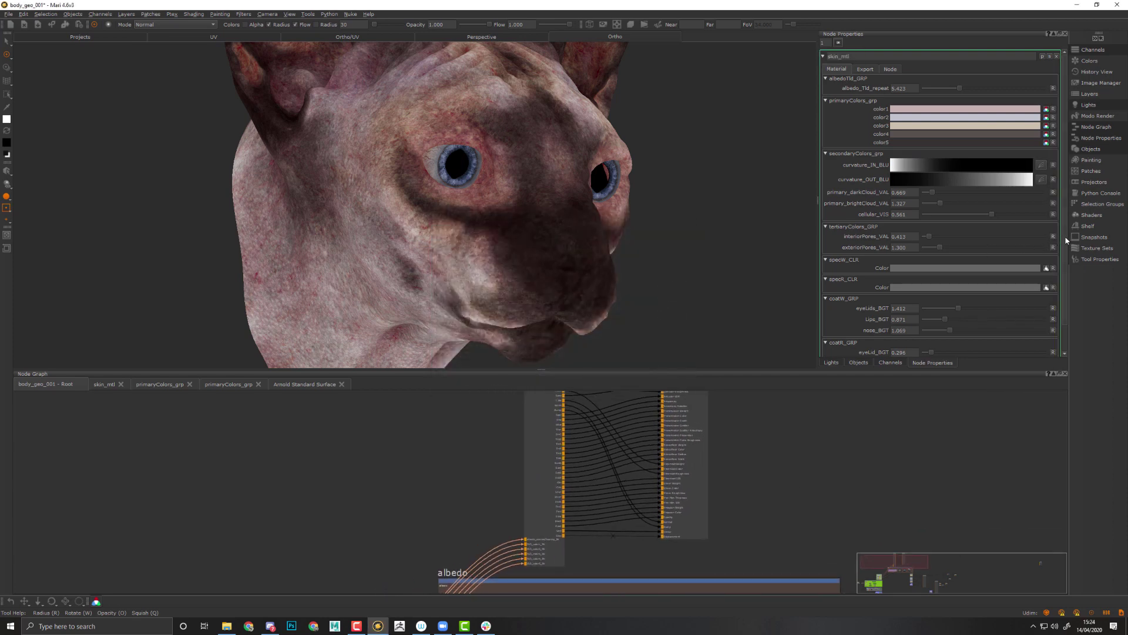
scroll(1067, 239, down, 2)
scroll(1068, 291, up, 2)
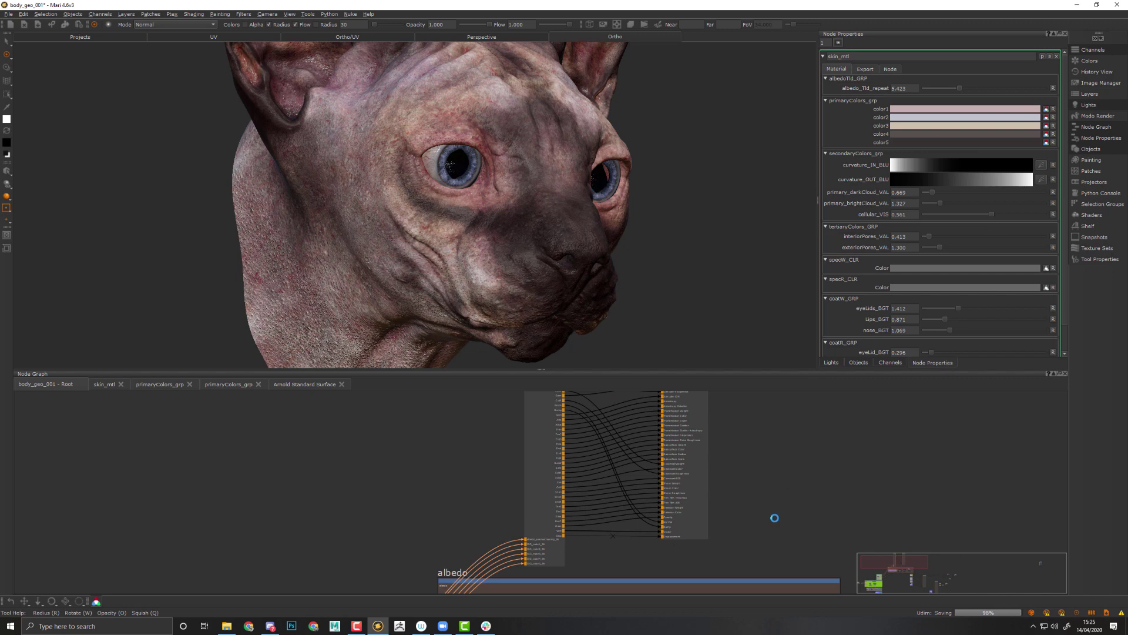
Copy the texturingXYZ_unpacker_GRP node from the root graph's mDisp backdrop into the skin_mtl group
middle_drag(774, 517, 813, 466)
middle_drag(721, 485, 725, 416)
middle_drag(465, 544, 507, 478)
scroll(557, 516, up, 4)
middle_drag(577, 558, 469, 420)
middle_drag(490, 465, 513, 551)
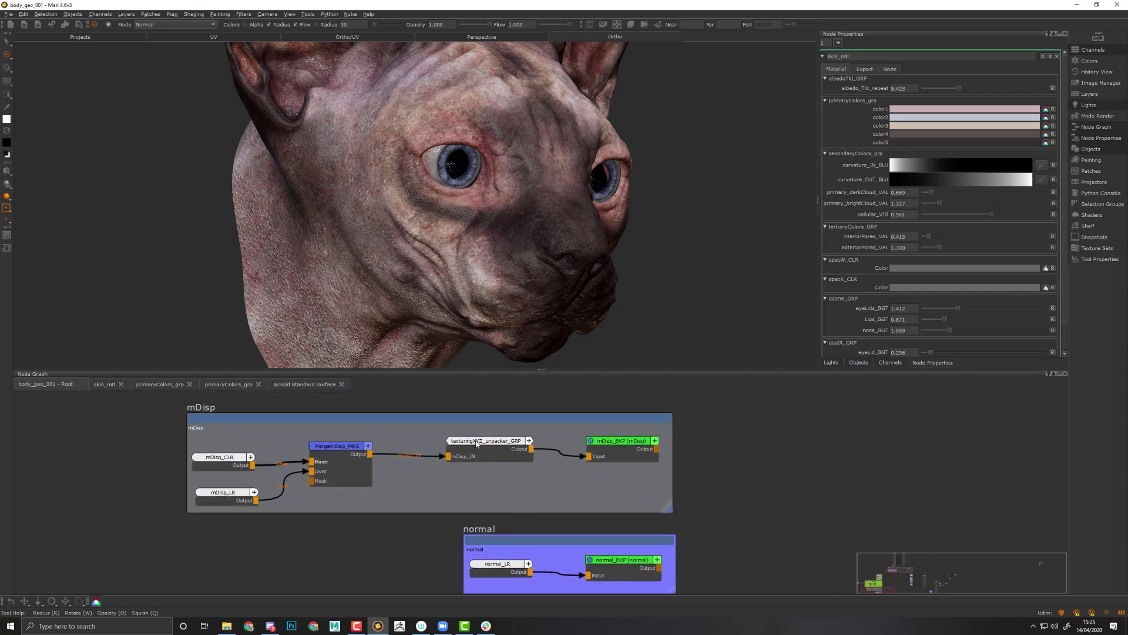
click(477, 442)
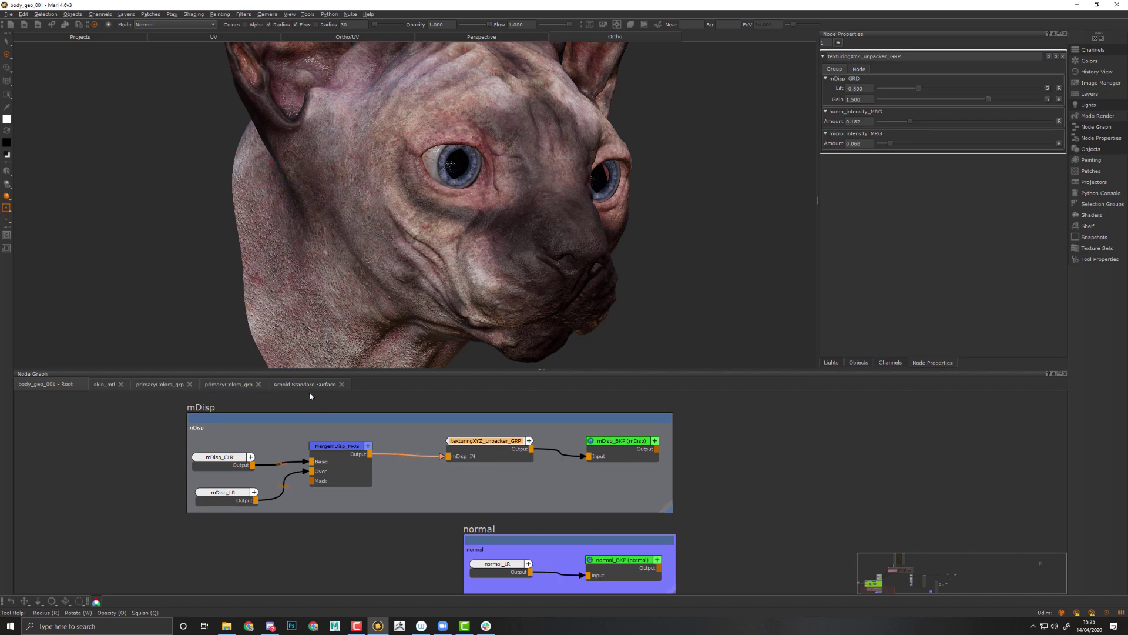
click(106, 388)
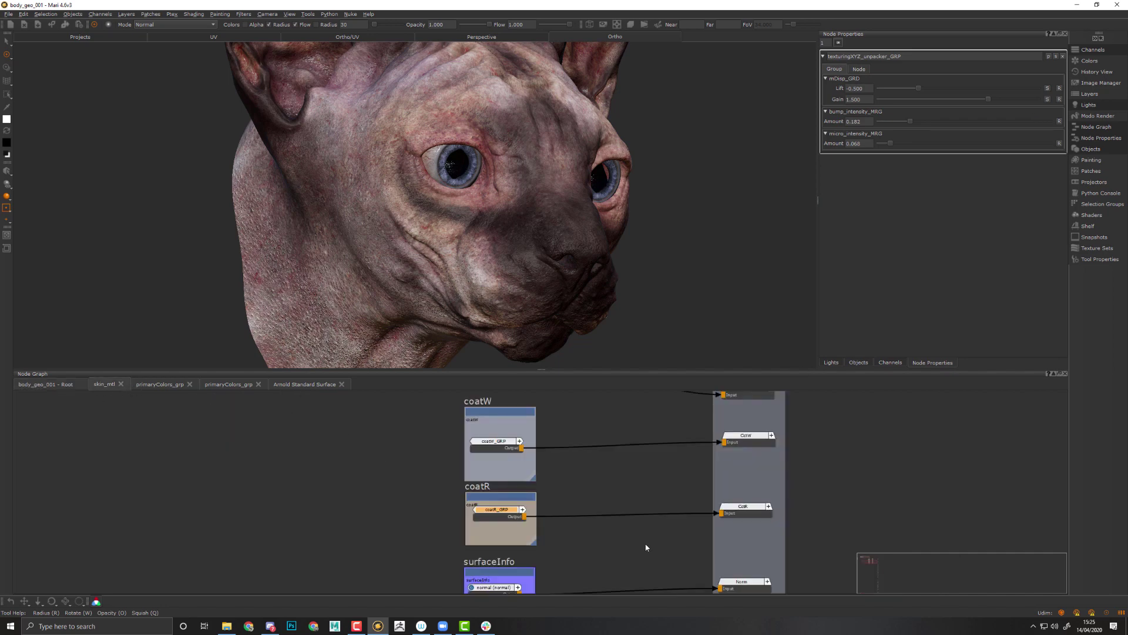
key(ctrl+v)
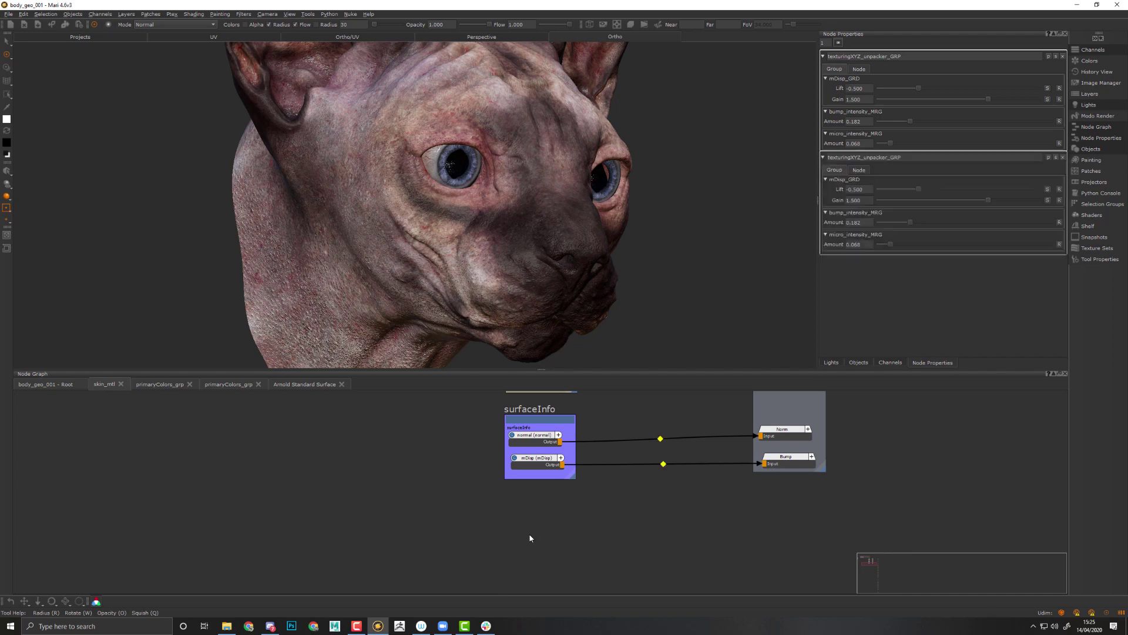
Place the copied texturingXYZ_unpacker_GRP node beneath the surfaceInfo backdrop in the skin_mtl group, then return to the root graph and save the project
drag(570, 538, 520, 530)
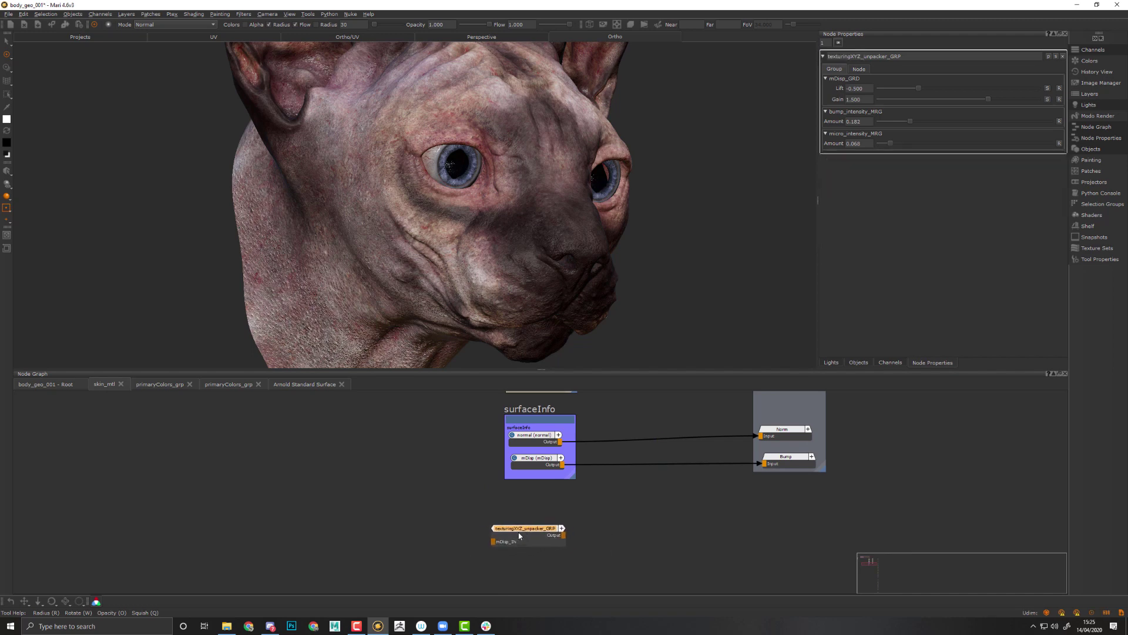
middle_drag(688, 514, 618, 535)
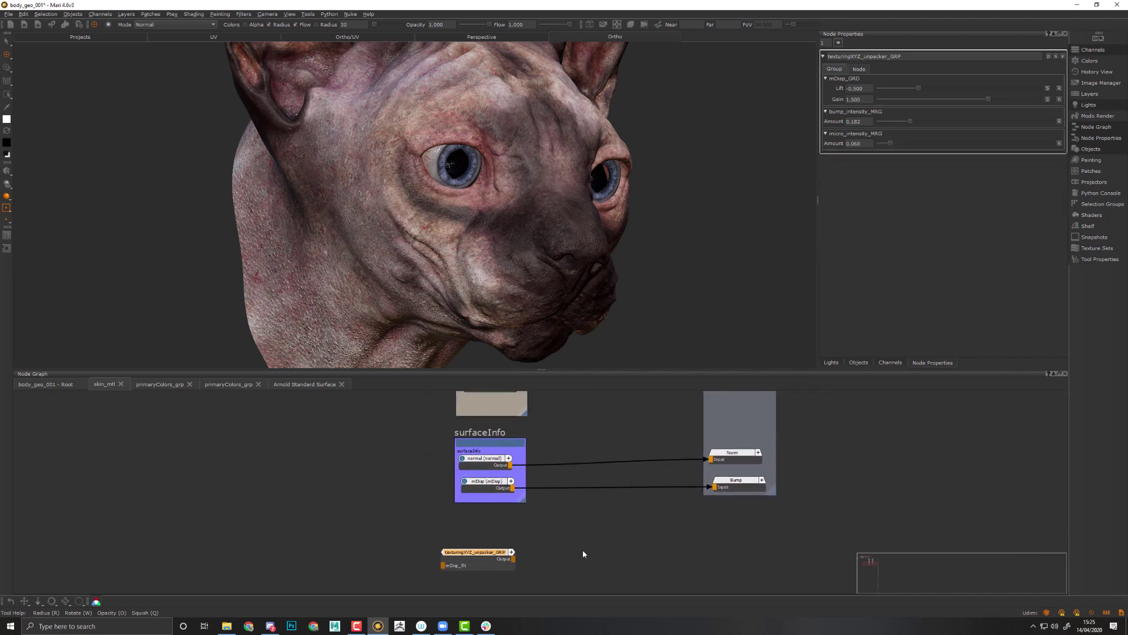
drag(461, 555, 476, 554)
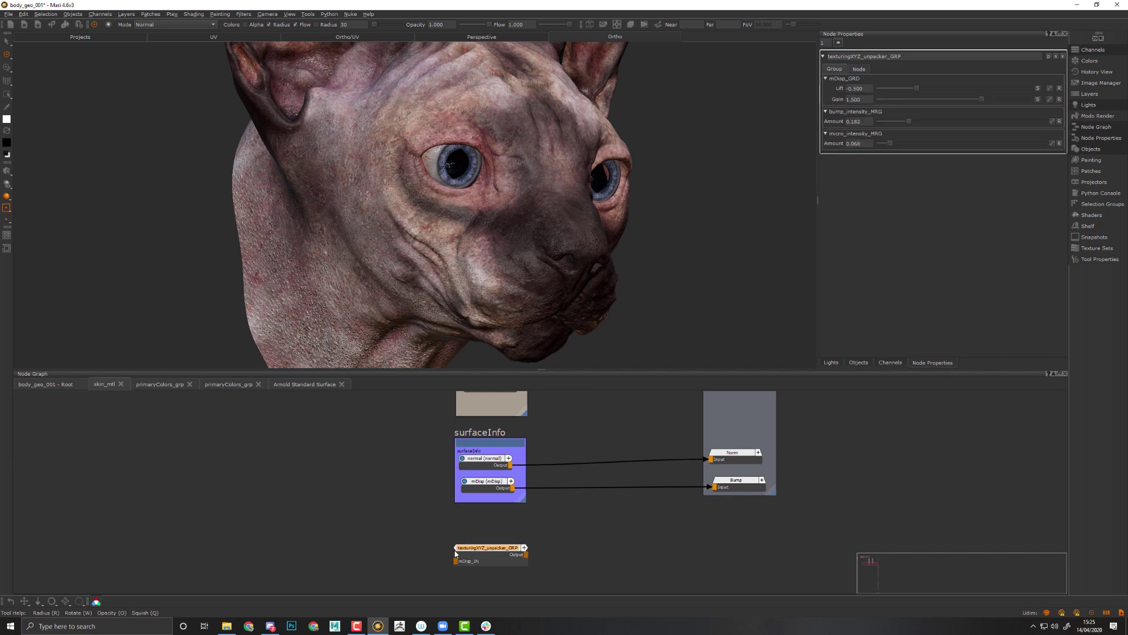
drag(489, 553, 471, 553)
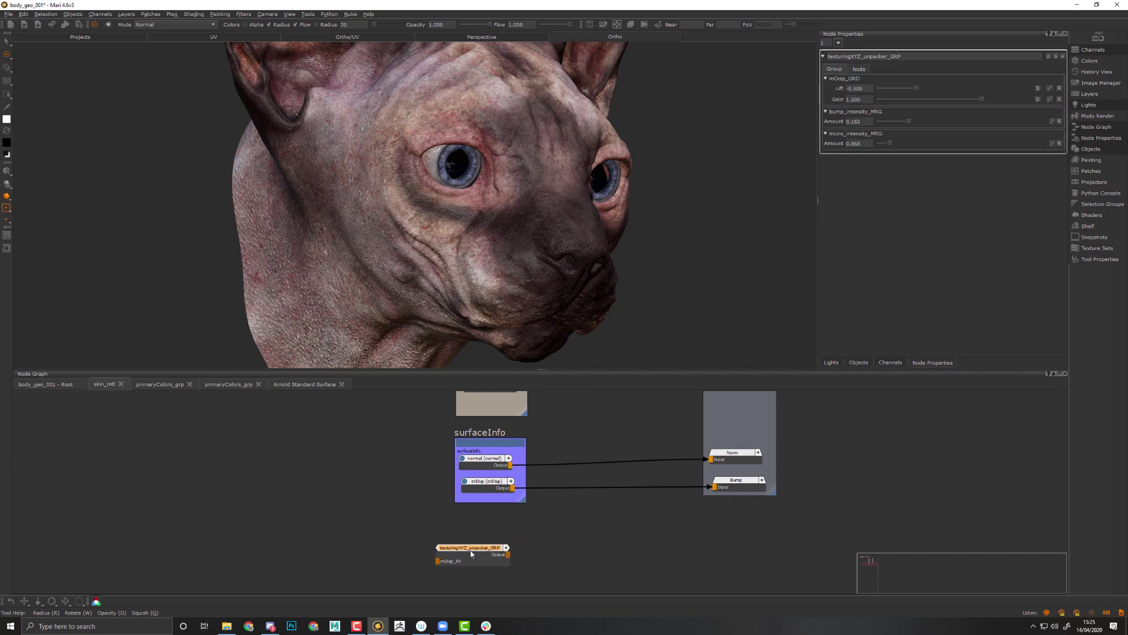
scroll(524, 542, down, 10)
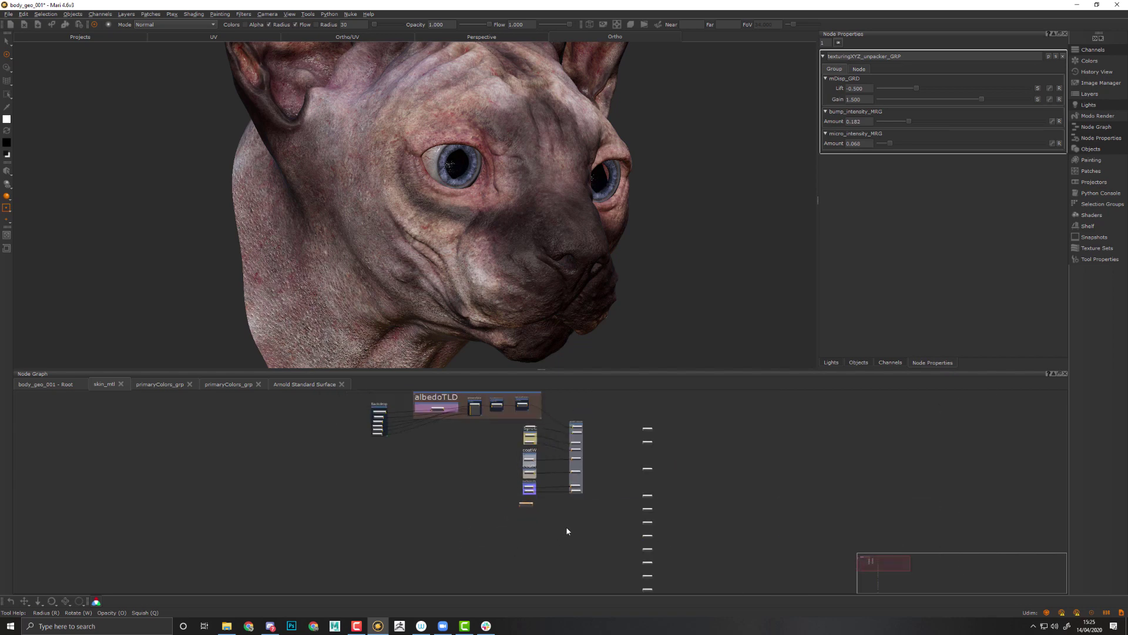
middle_drag(624, 491, 624, 513)
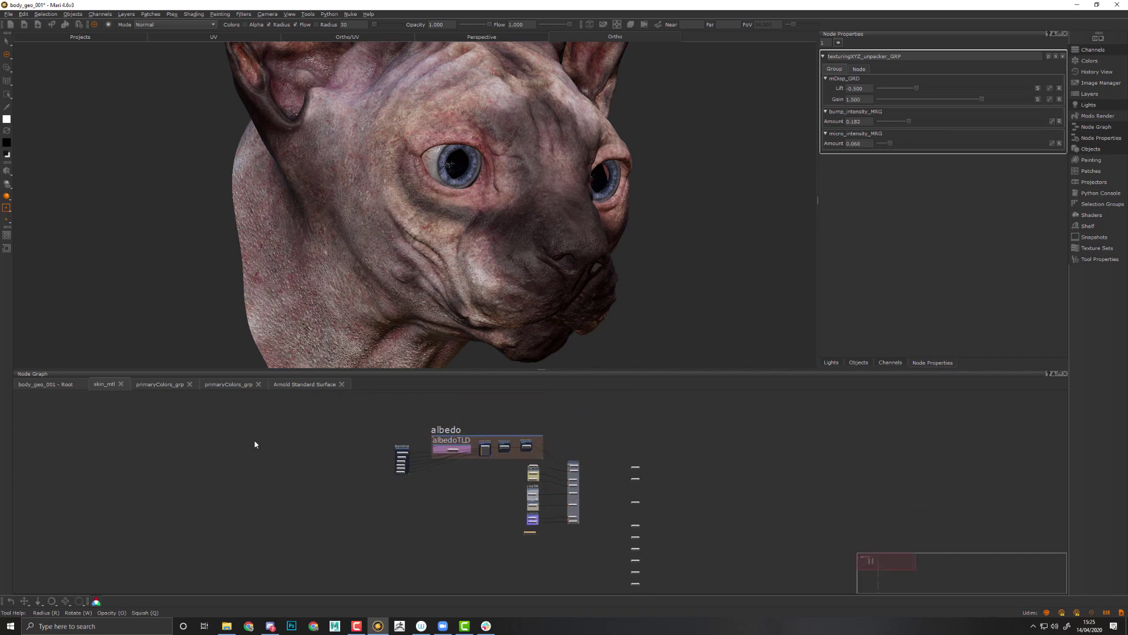
click(41, 385)
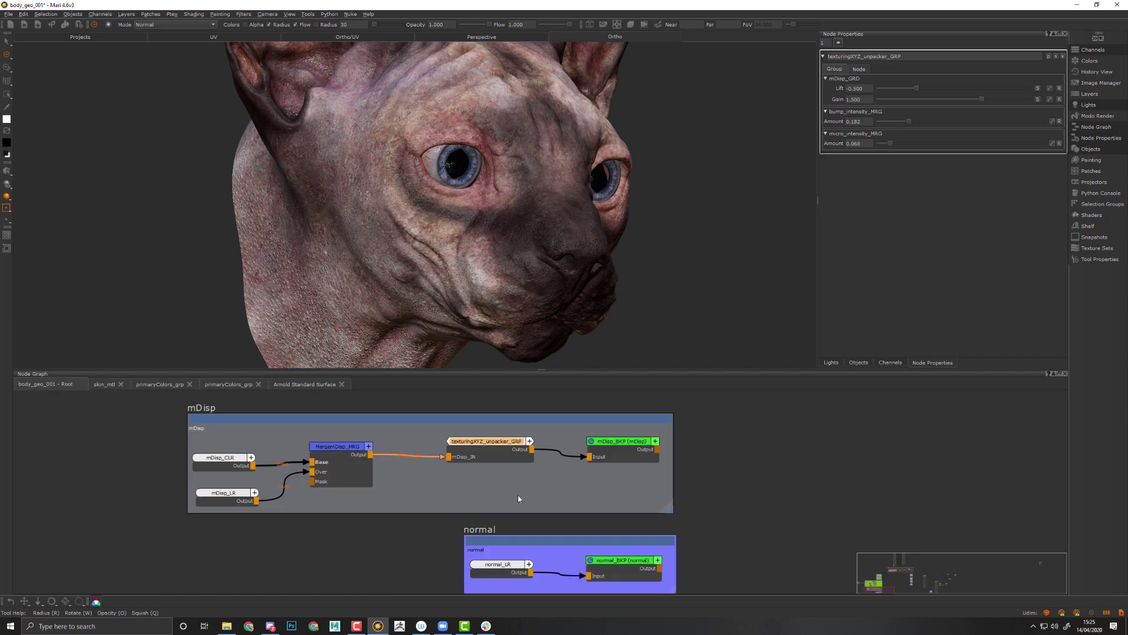
key(ctrl+s)
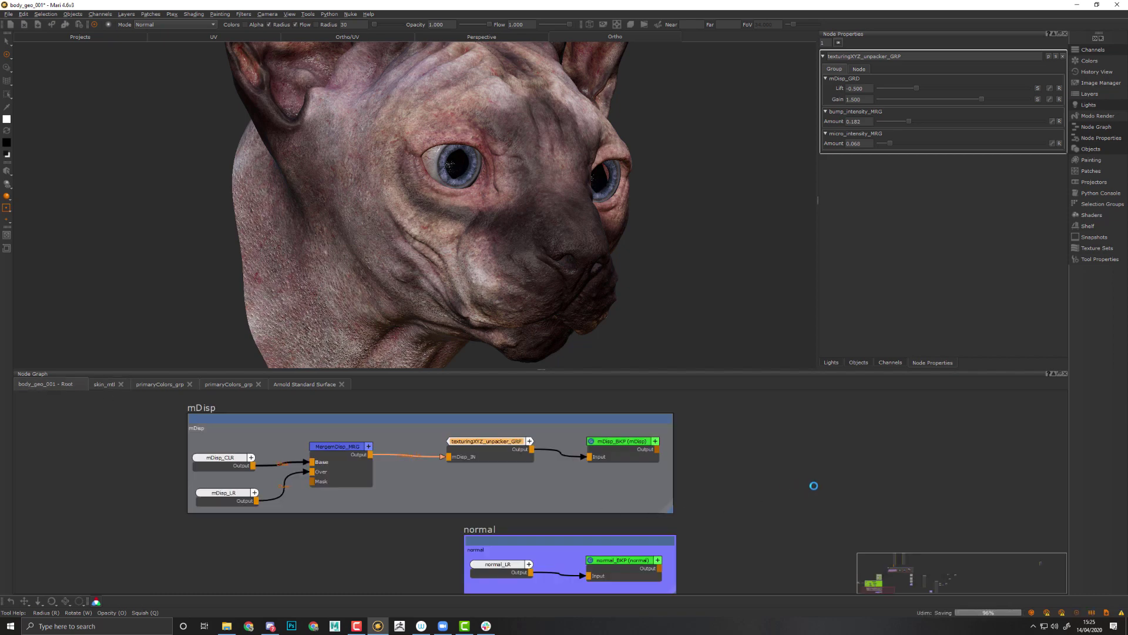
Collapse the skin_mtl and Arnold Standard Surface nodes in the root graph so their ports are hidden
scroll(840, 469, down, 8)
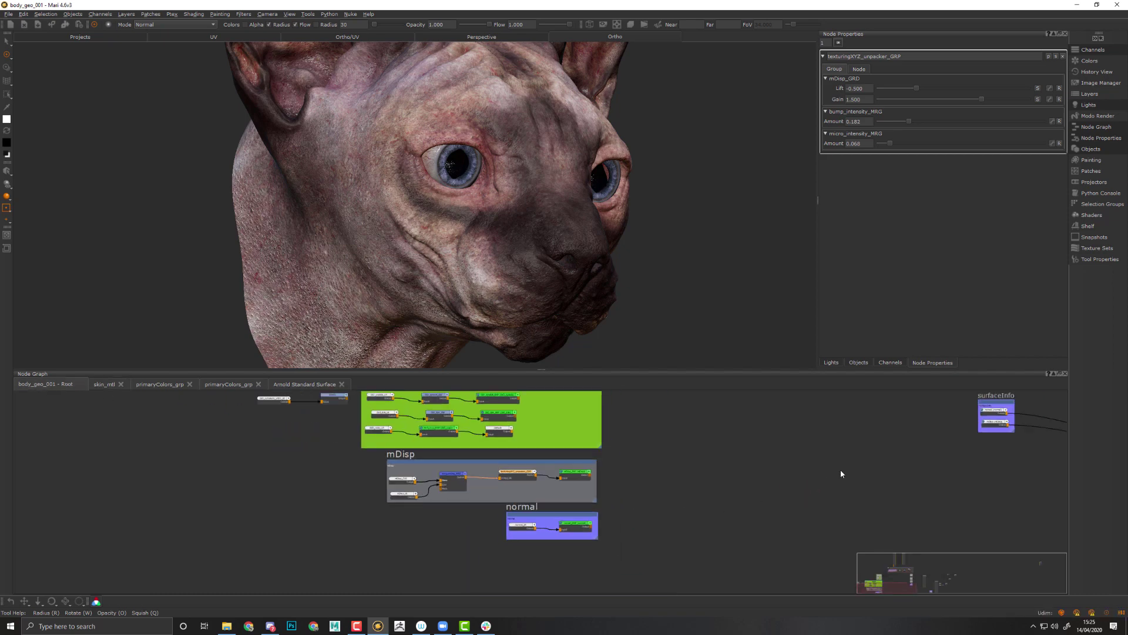
middle_drag(861, 463, 755, 463)
middle_drag(846, 584, 762, 566)
scroll(701, 489, down, 3)
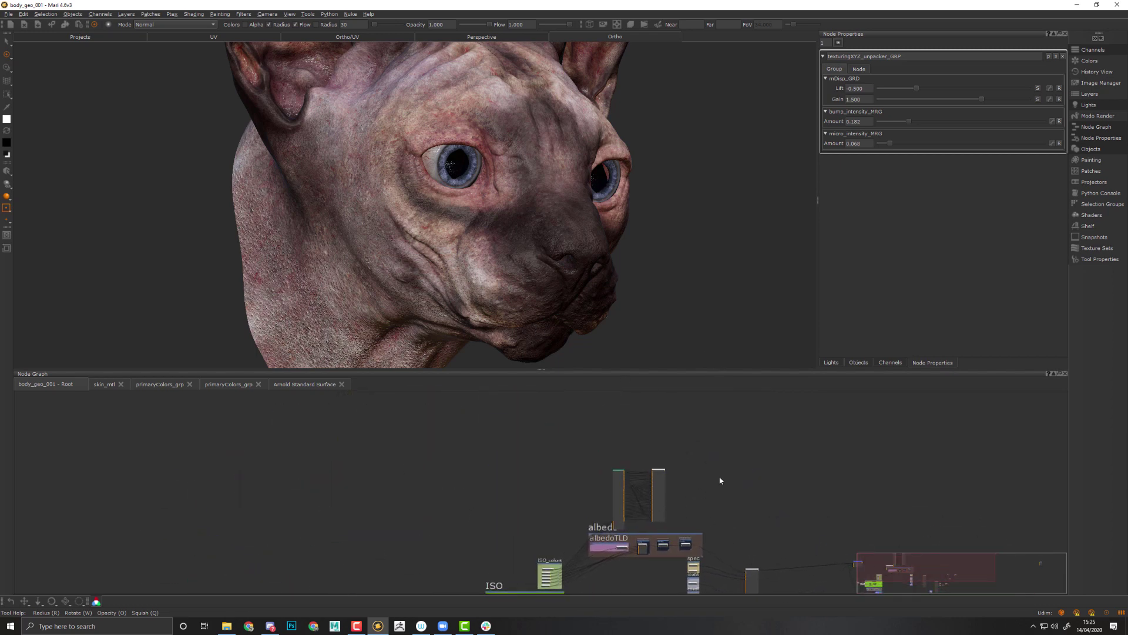
drag(717, 435, 580, 514)
scroll(711, 467, up, 3)
scroll(712, 467, up, 2)
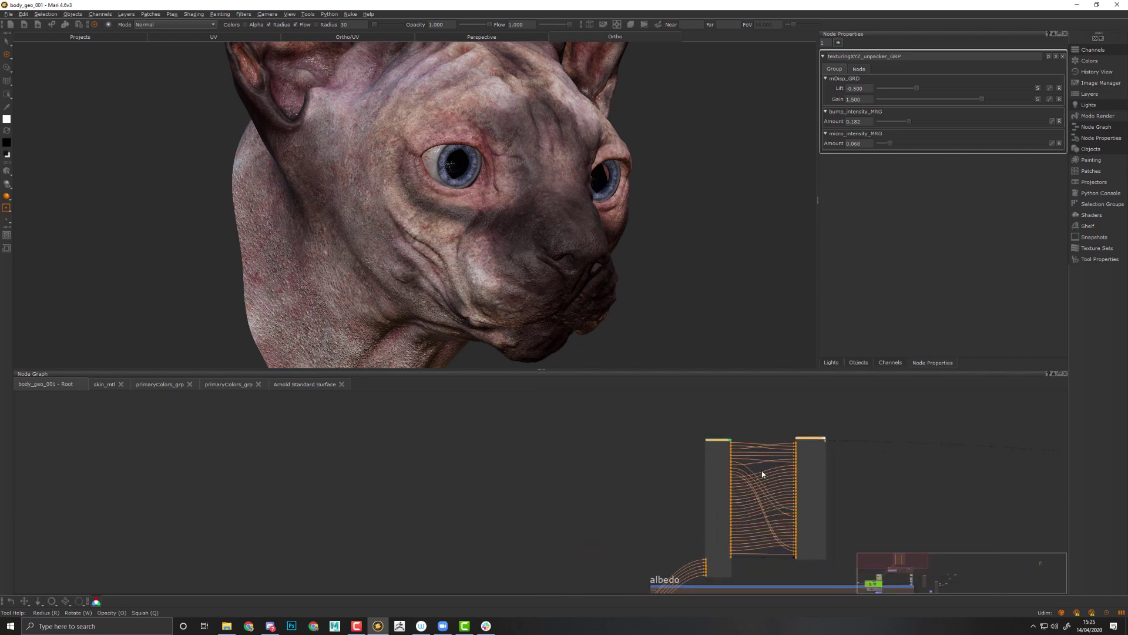
middle_drag(756, 471, 662, 471)
scroll(700, 476, up, 2)
scroll(733, 496, up, 2)
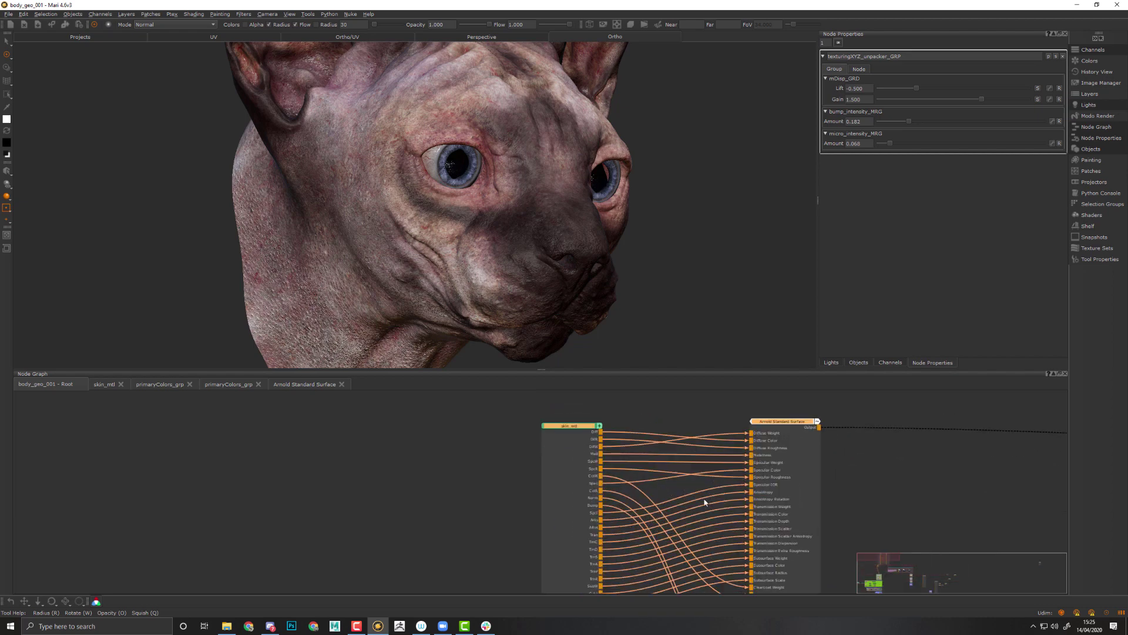
click(593, 467)
key(1)
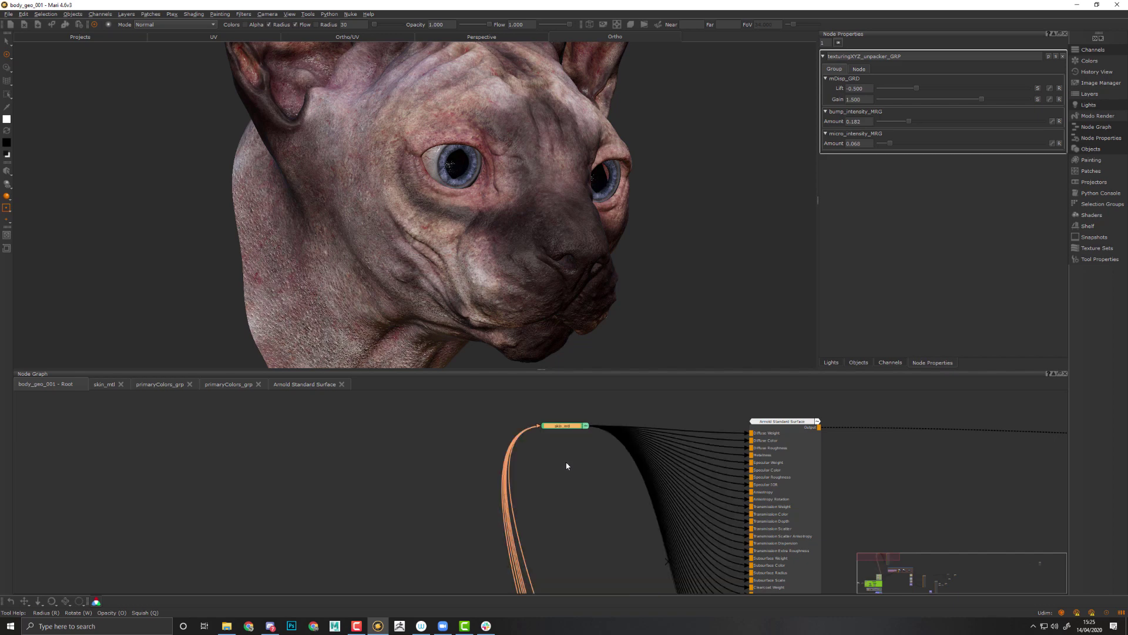
click(790, 458)
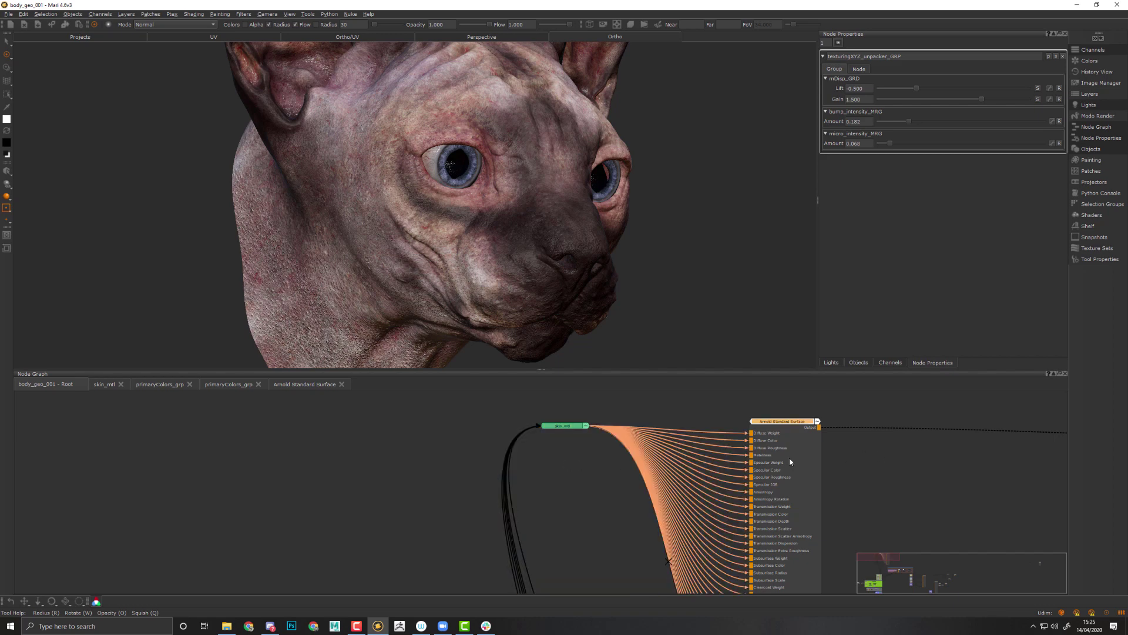
key(1)
Open the skin_mtl node's properties, save the project and bring up its material export settings
double_click(563, 426)
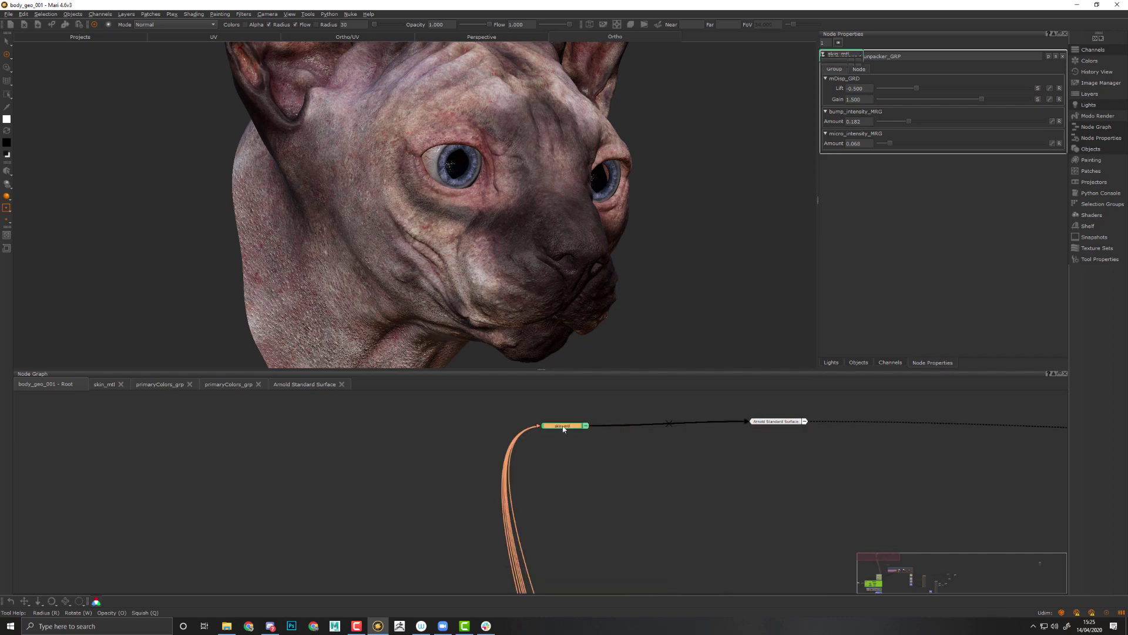
key(ctrl+s)
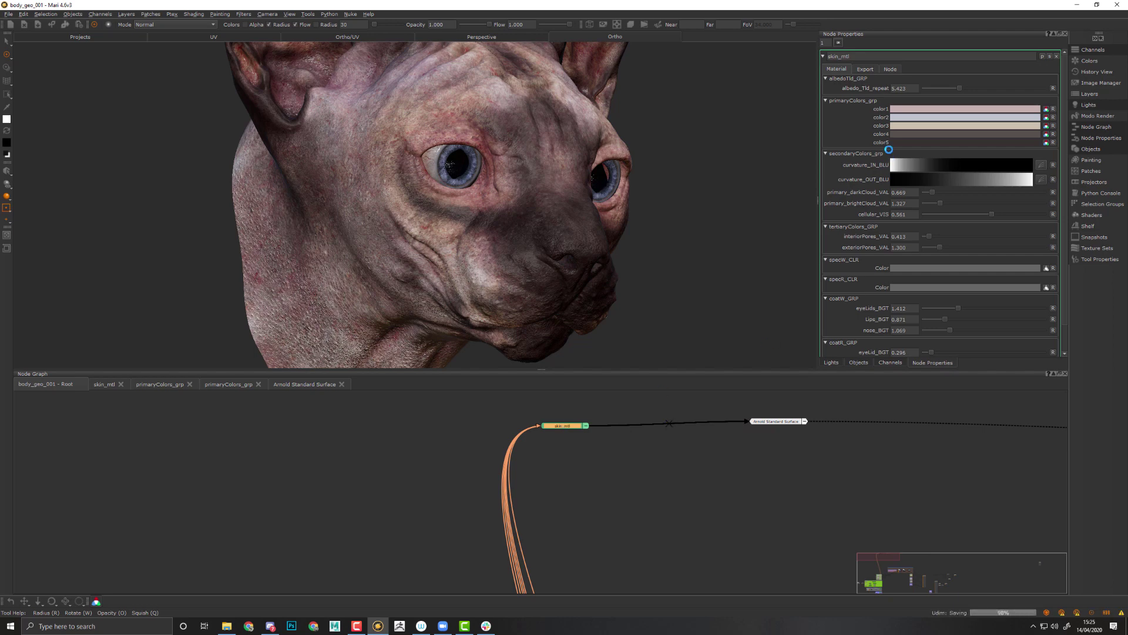
click(870, 69)
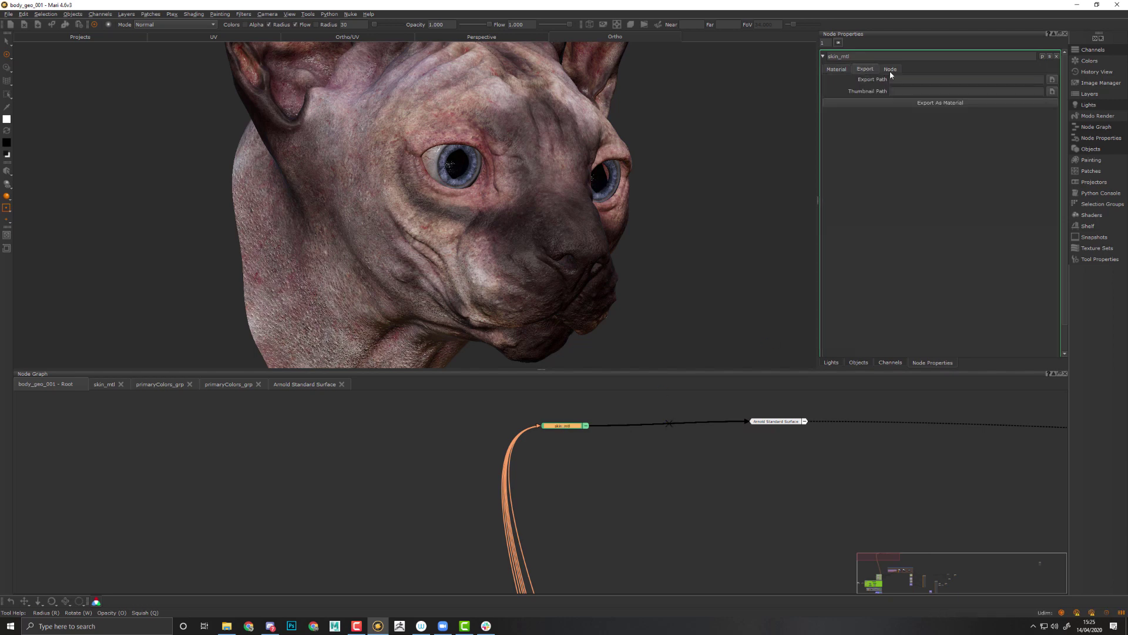
click(887, 71)
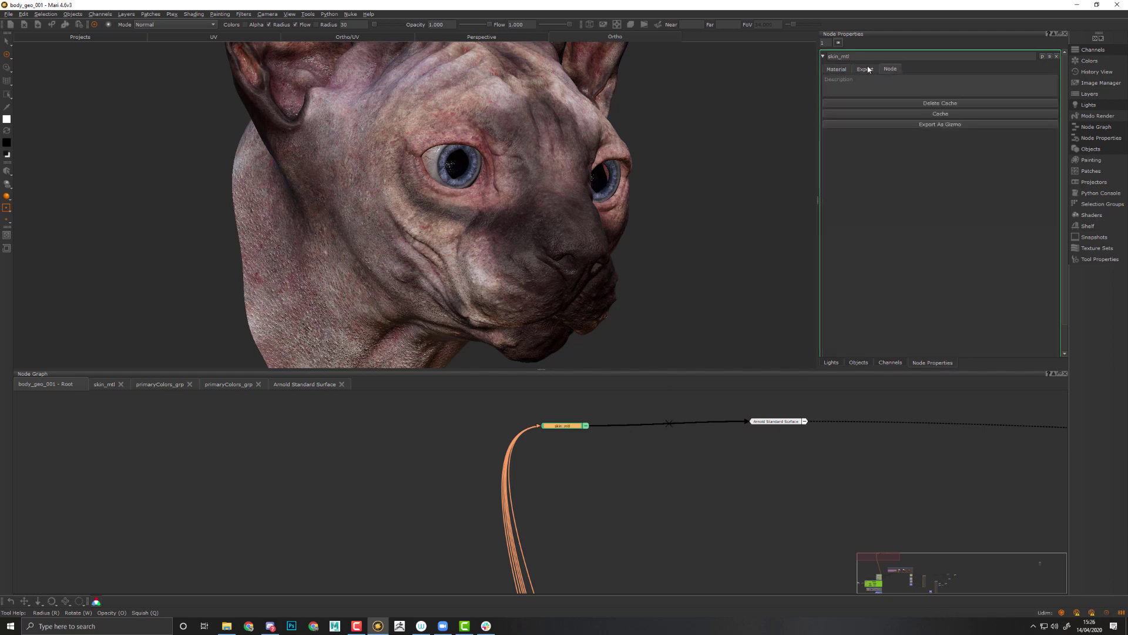
click(870, 69)
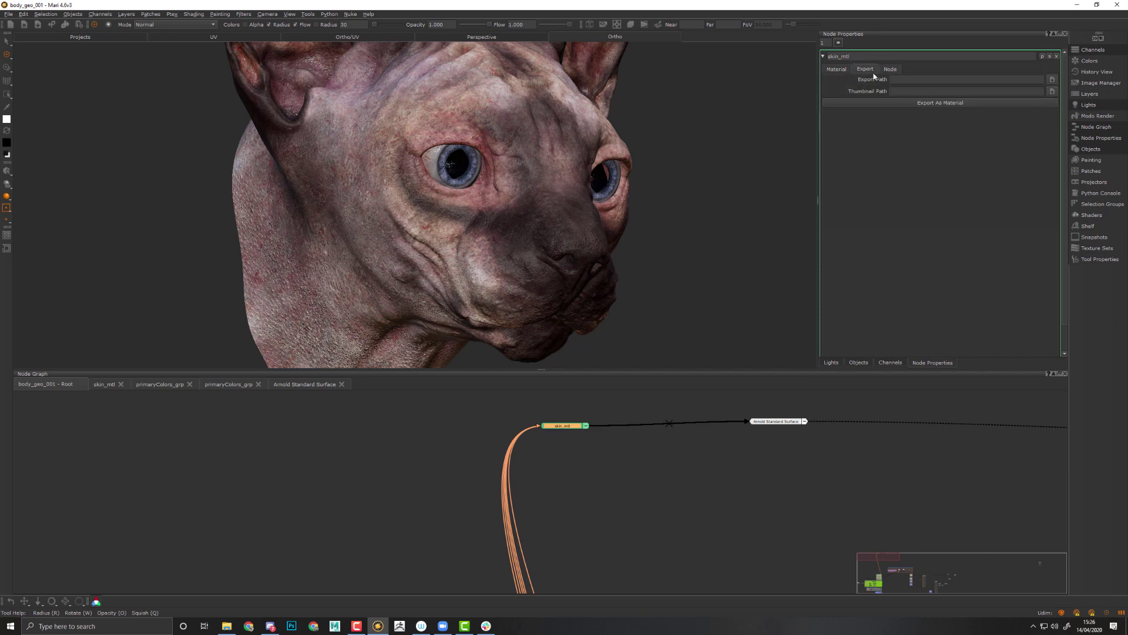
Export skin_mtl as the material file skin_mtl.mma into a new mma folder inside the desktop's ISO folder
click(923, 103)
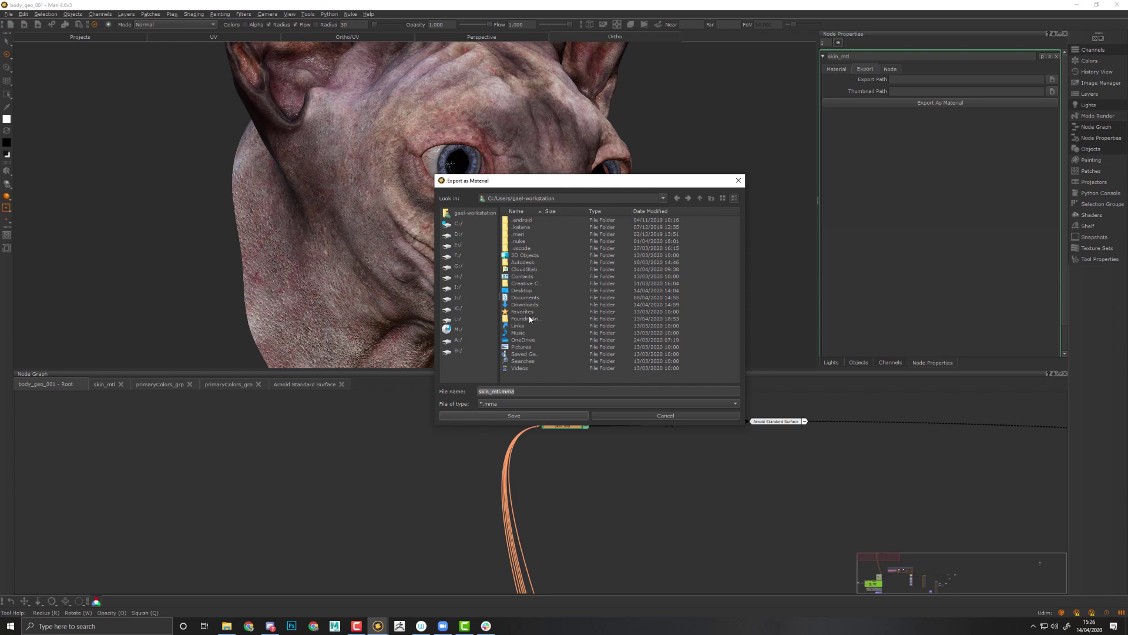
double_click(525, 290)
double_click(531, 220)
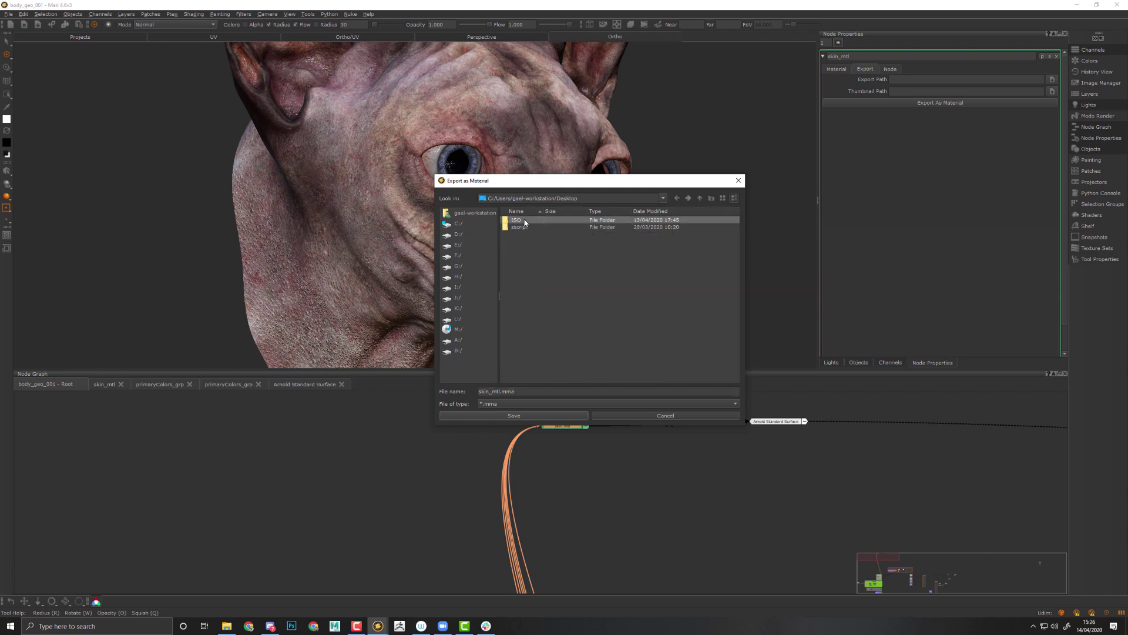
click(711, 199)
text(mma)
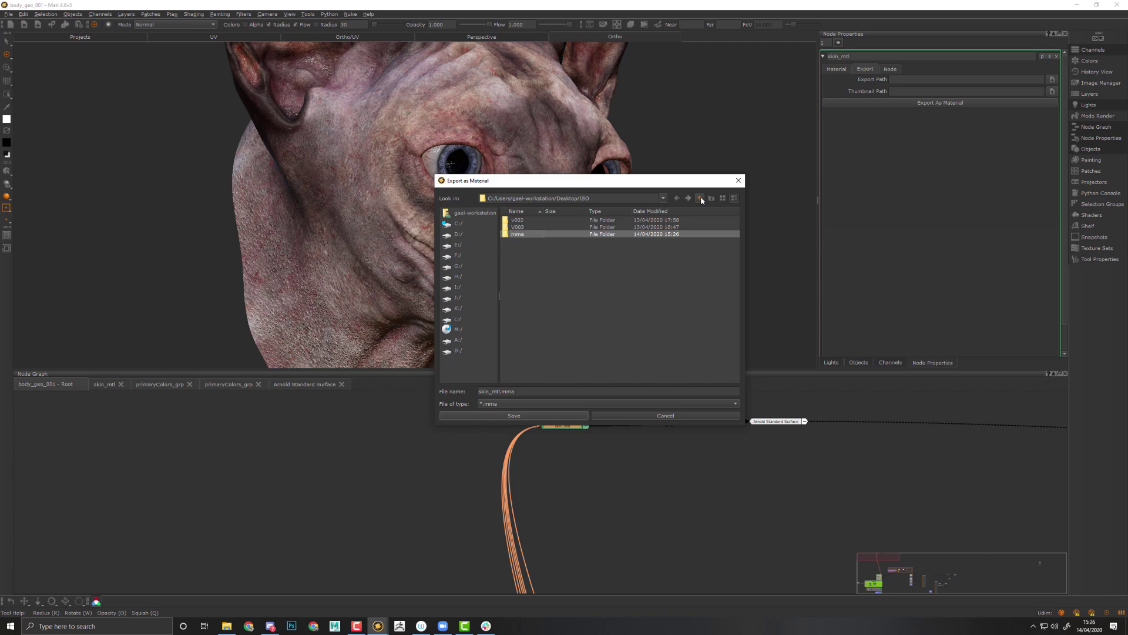
key(Return)
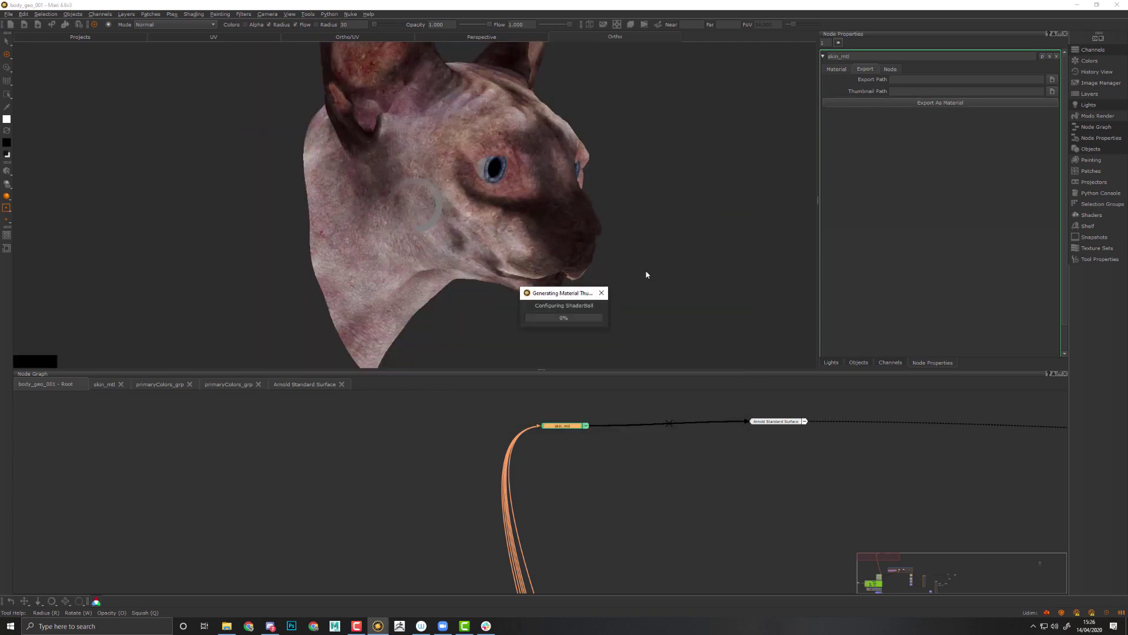
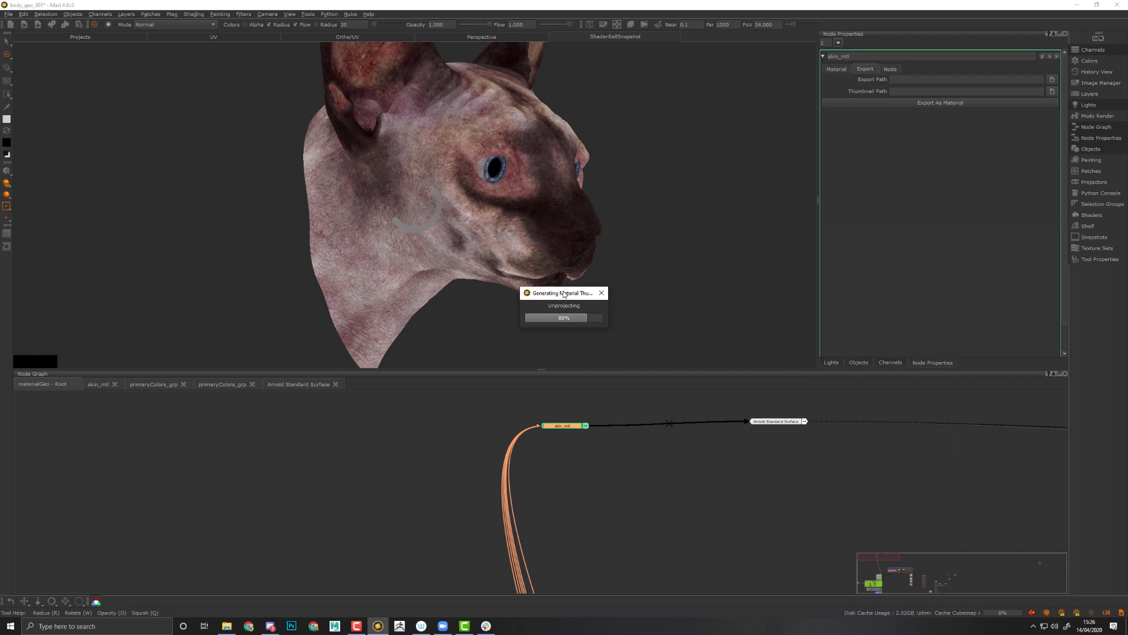
Switch to File Explorer and select the exported skin_mtl.mma in the desktop's ISO/mma folder
key(alt+Tab)
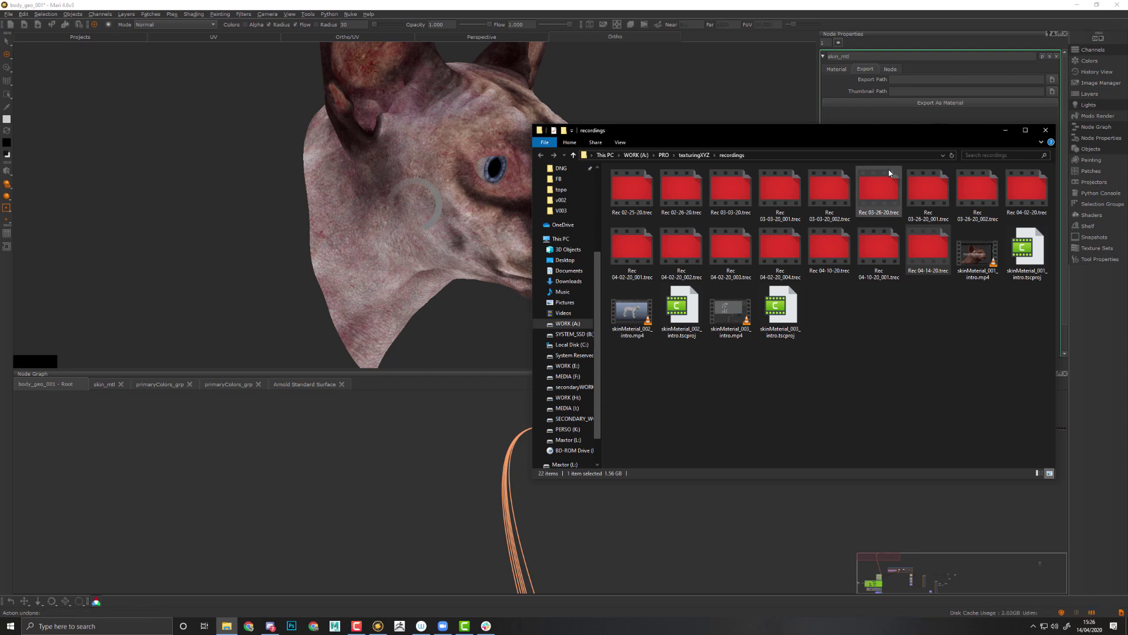
drag(885, 134, 1127, 186)
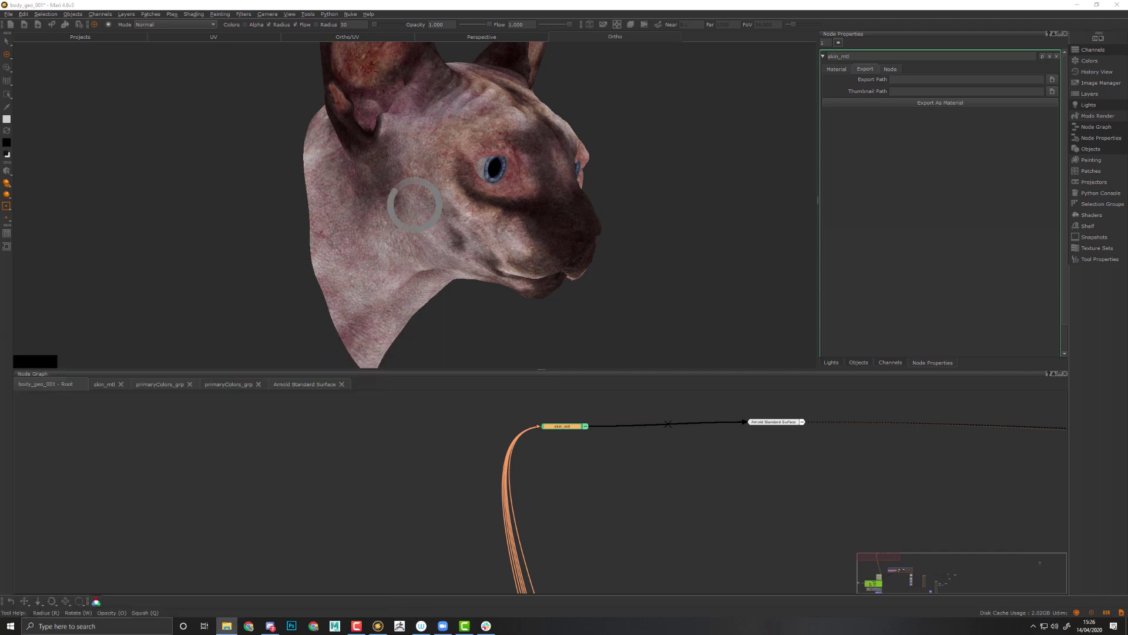
drag(1127, 116, 827, 154)
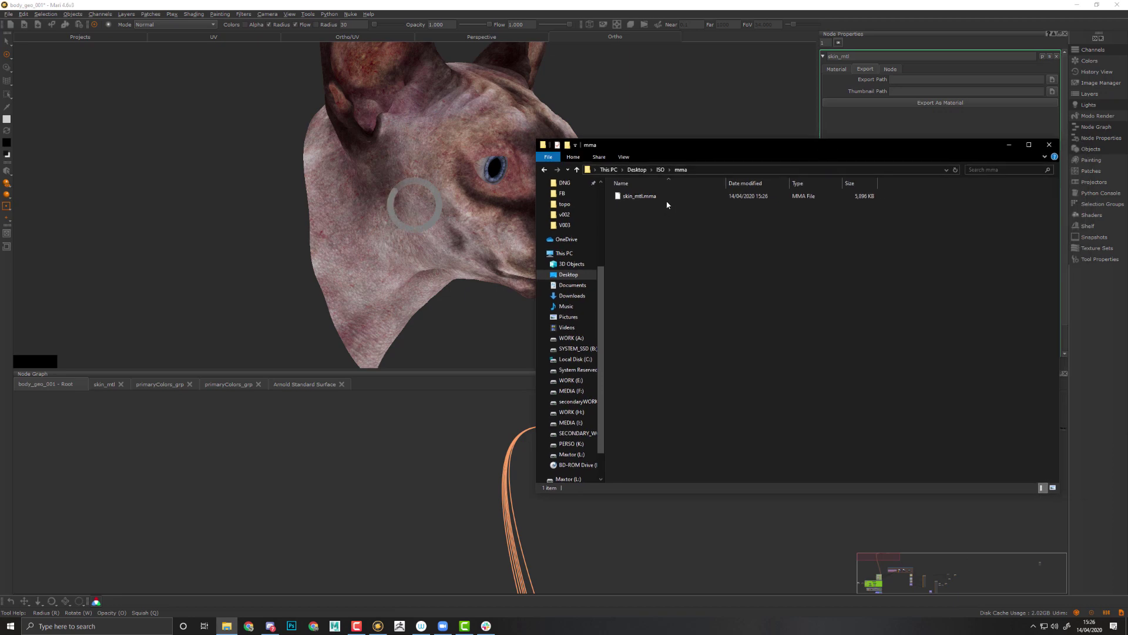
click(668, 197)
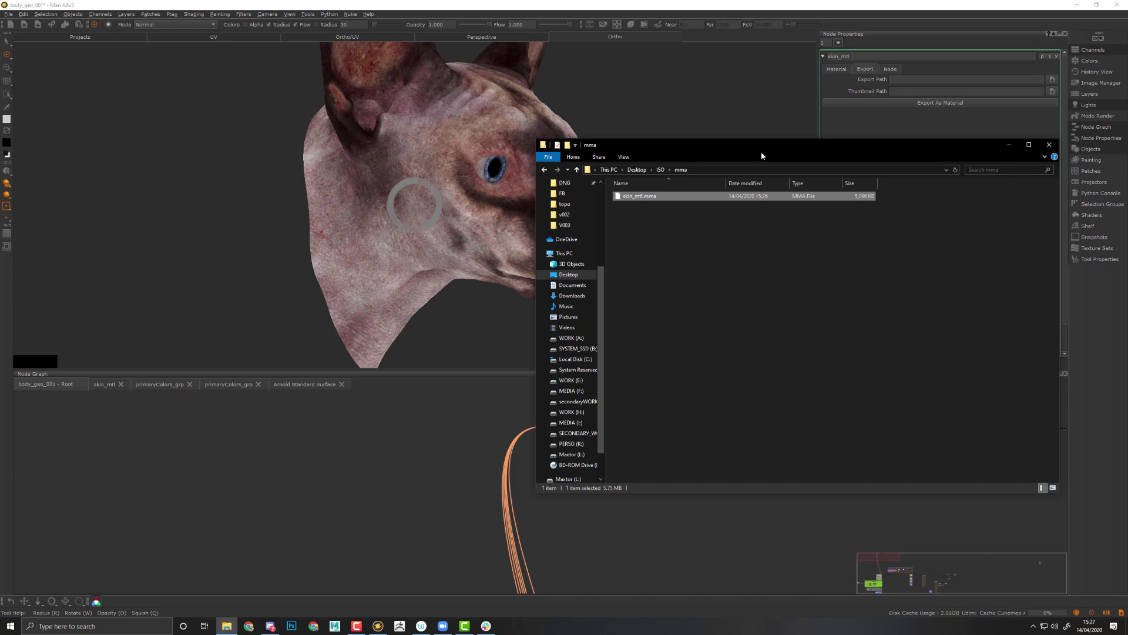
mouse_move(761, 156)
mouse_down()
mouse_move(777, 171)
mouse_move(622, 191)
mouse_move(666, 194)
mouse_move(500, 226)
mouse_move(481, 200)
mouse_move(554, 170)
mouse_move(502, 182)
mouse_move(689, 239)
mouse_up()
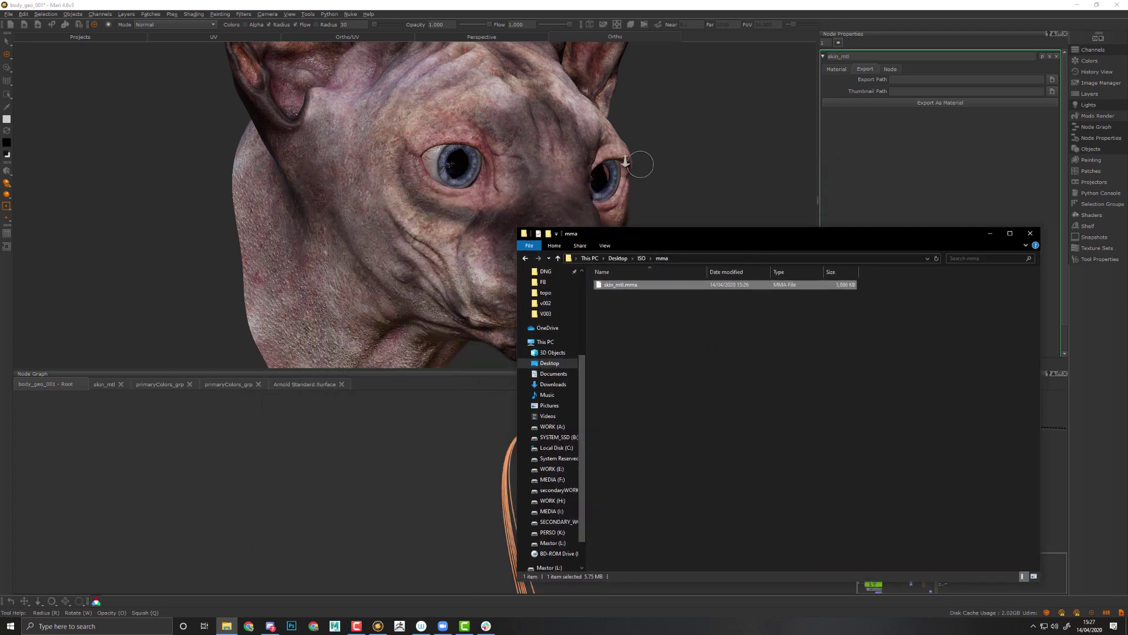
alt+right_drag(625, 162, 655, 171)
alt+drag(655, 172, 696, 173)
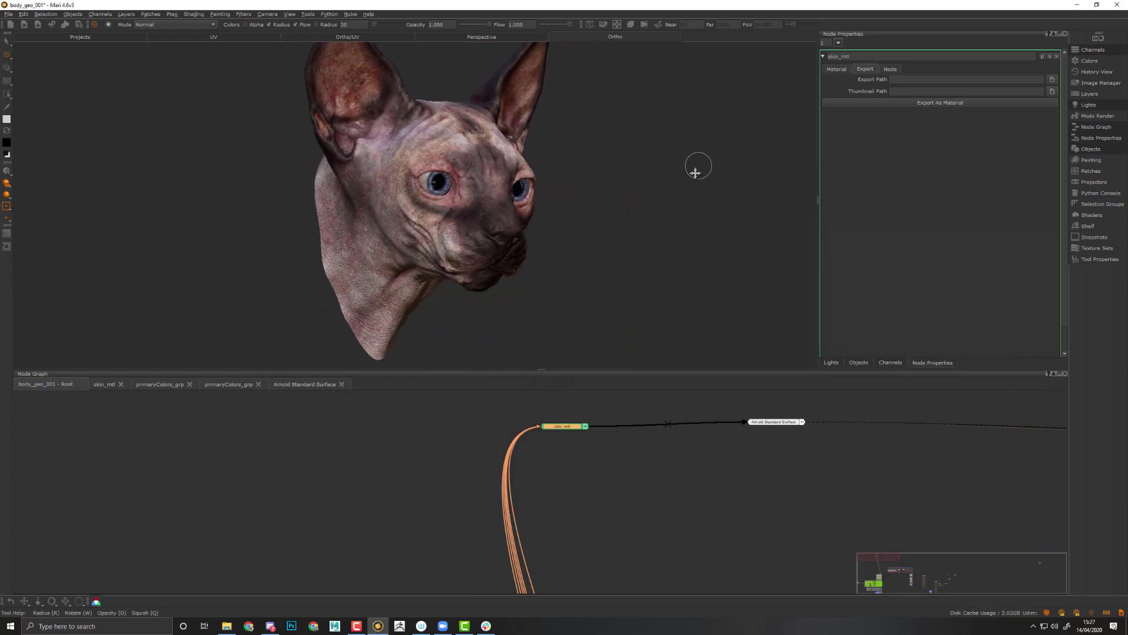
mouse_move(695, 172)
middle_down()
mouse_move(643, 214)
mouse_move(882, 229)
mouse_move(613, 226)
middle_up()
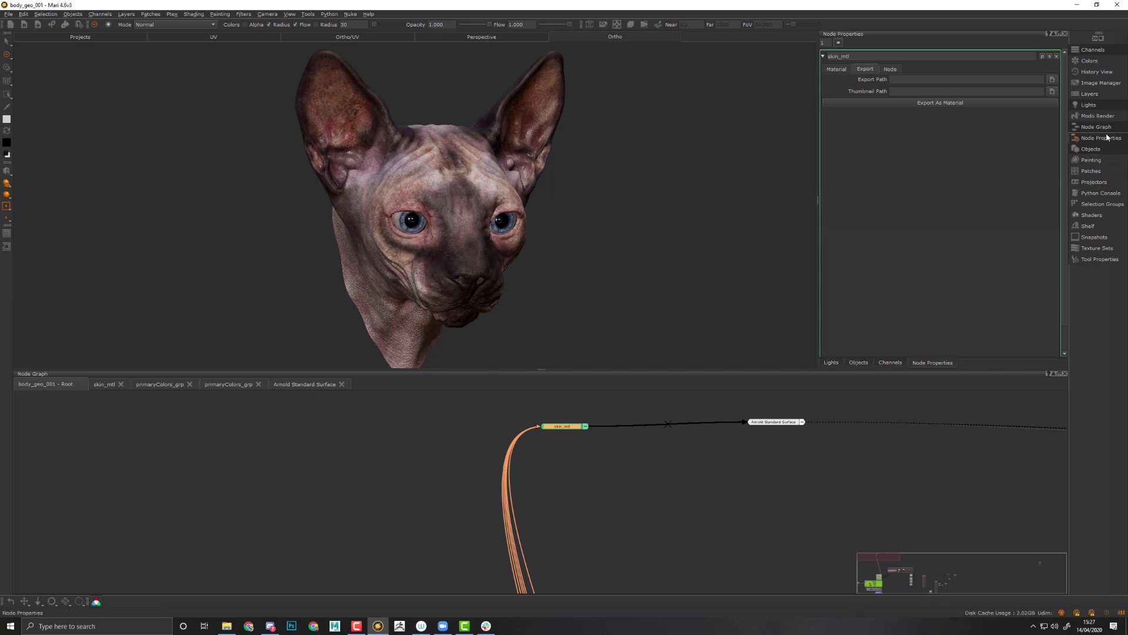
Open the Shelf's Personal collection and add the skin_mtl.mma file from the desktop's ISO/mma folder to it
click(1102, 228)
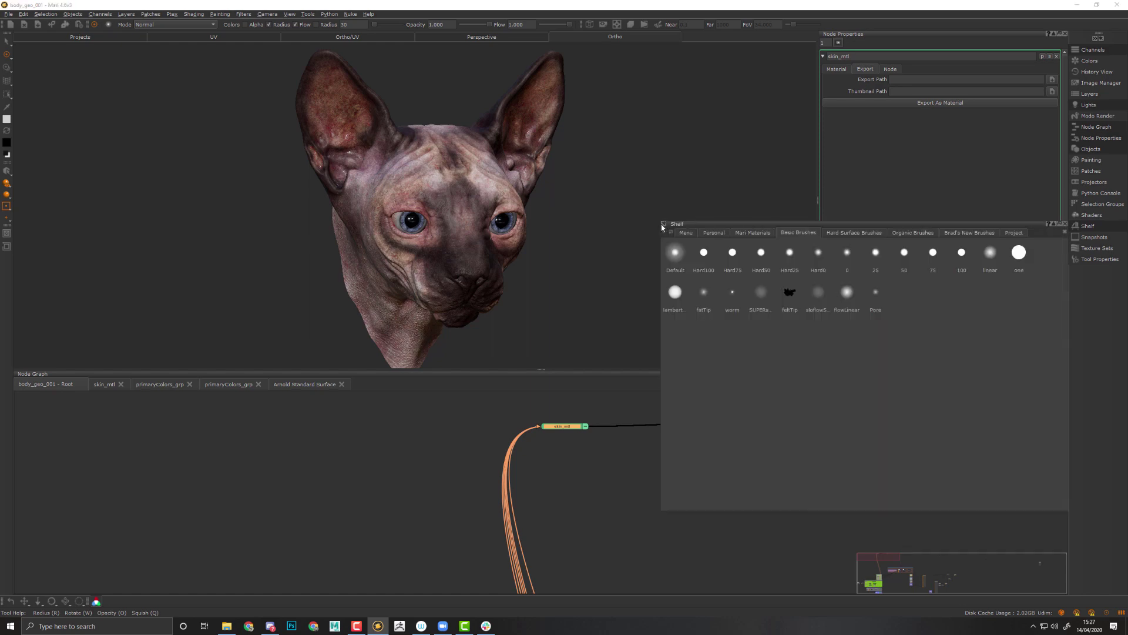
click(755, 233)
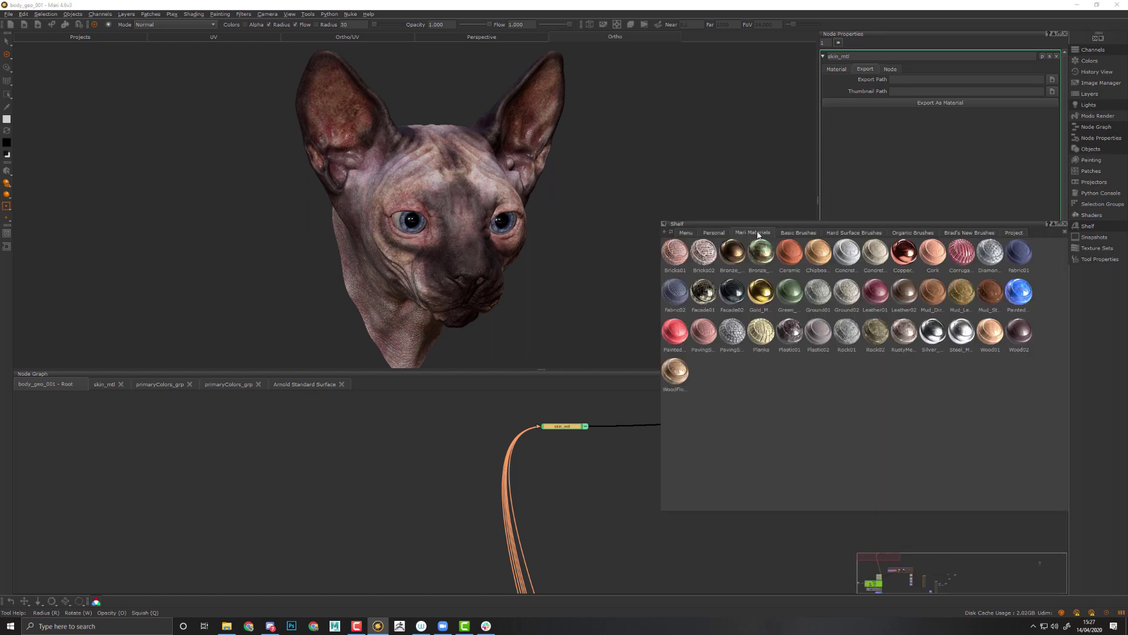
click(718, 233)
key(alt+Tab)
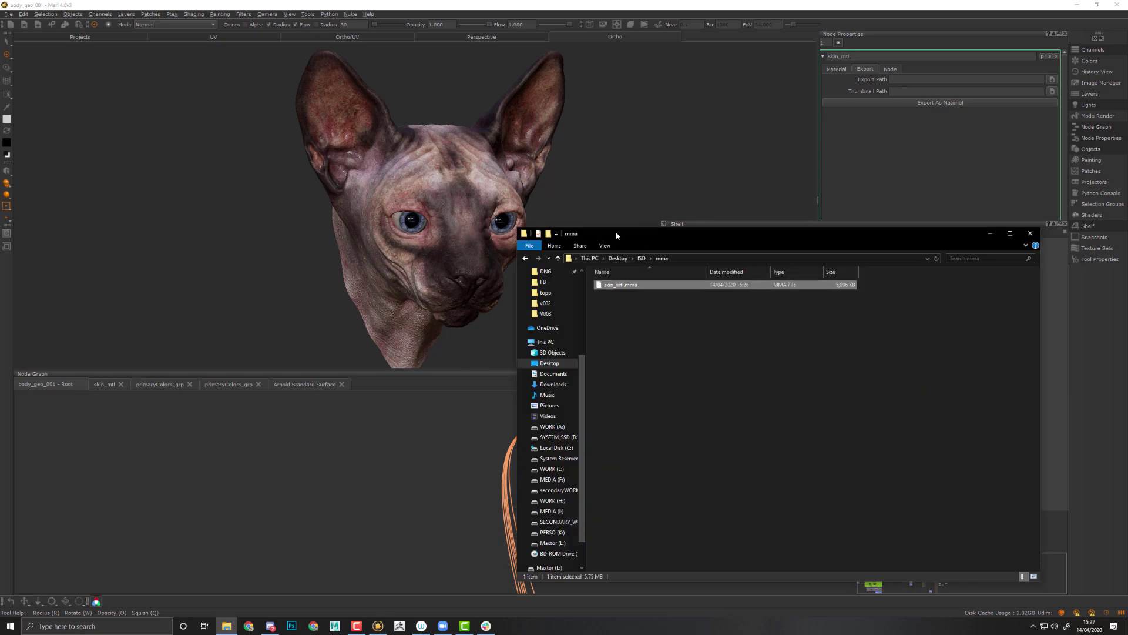
drag(617, 235, 282, 228)
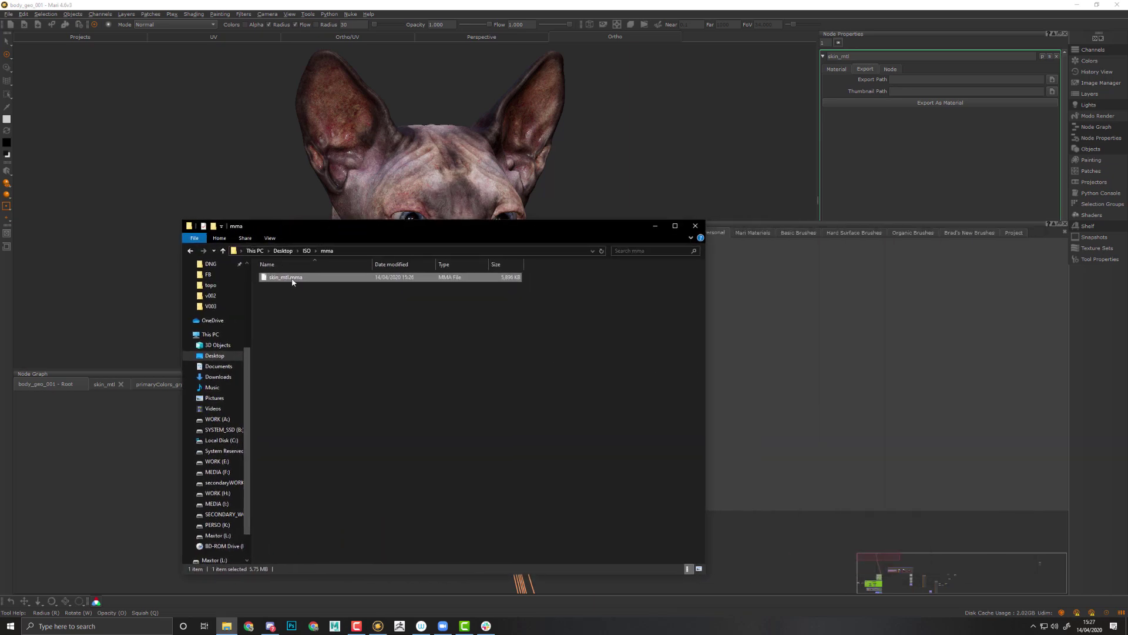
drag(290, 281, 789, 316)
click(855, 328)
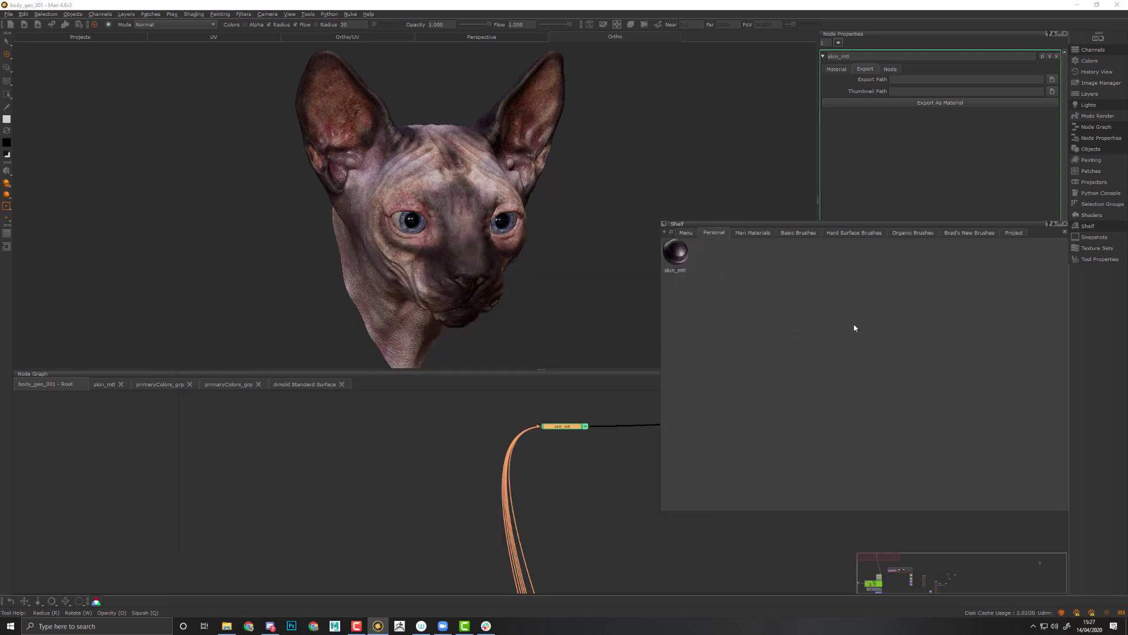
Place the skin_mtl material from the Personal shelf in an empty area of the root node graph above the albedo backdrop
click(679, 260)
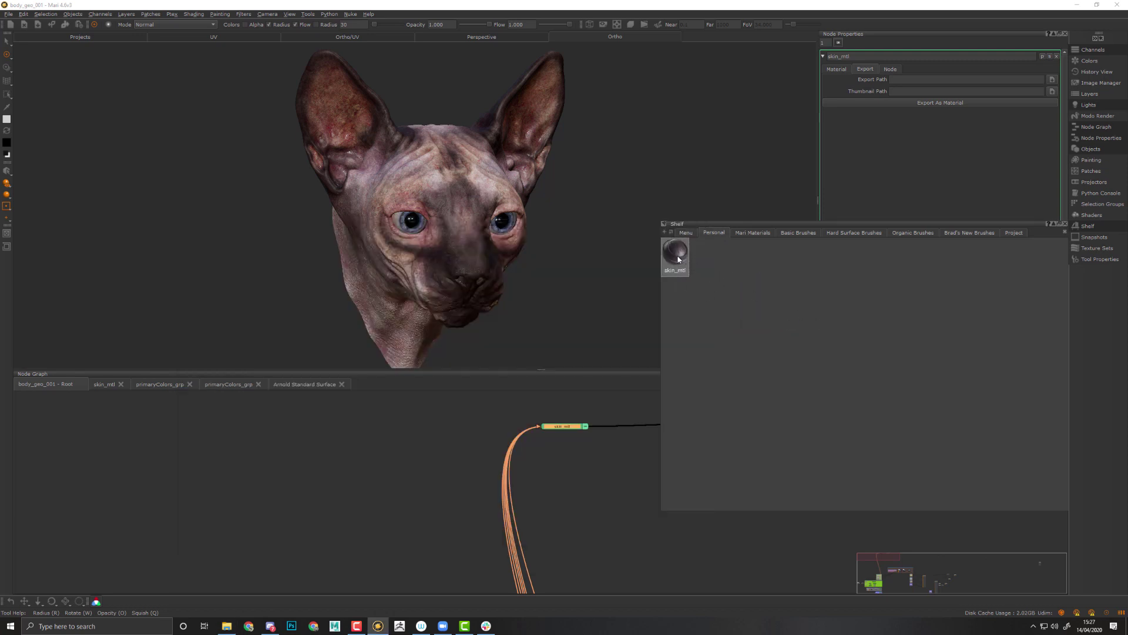
scroll(406, 448, down, 6)
middle_drag(561, 484, 410, 396)
click(492, 423)
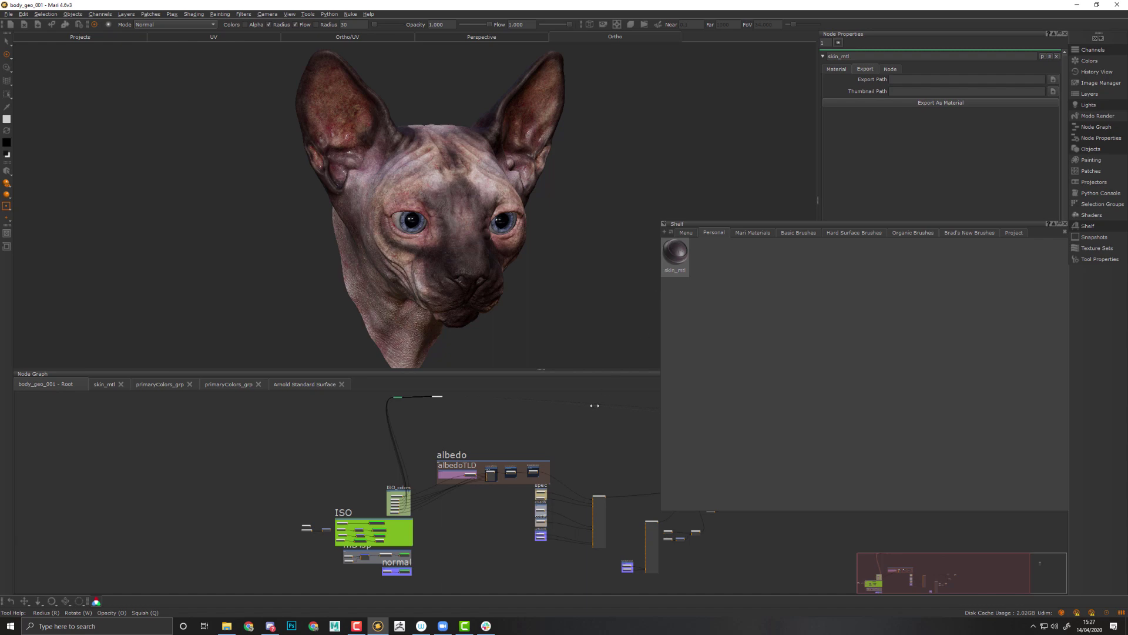
drag(560, 436, 593, 423)
Open the material controls of the newly placed skin_mtl copy and reposition its node slightly in the root graph
scroll(611, 430, up, 6)
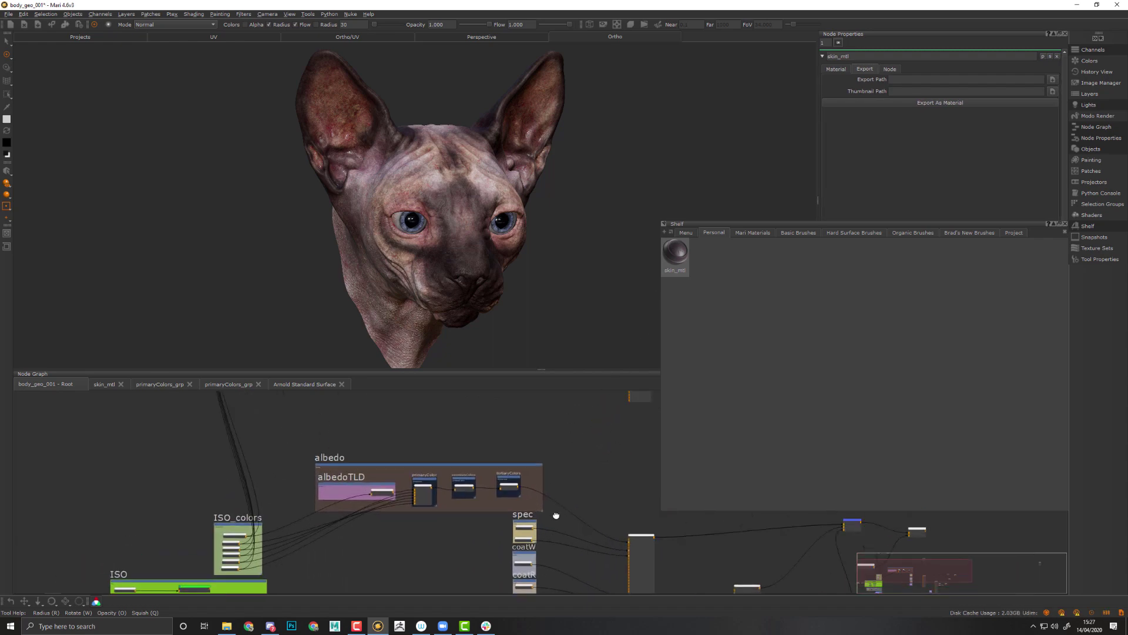
scroll(589, 483, up, 1)
middle_drag(561, 498, 441, 589)
scroll(516, 488, up, 4)
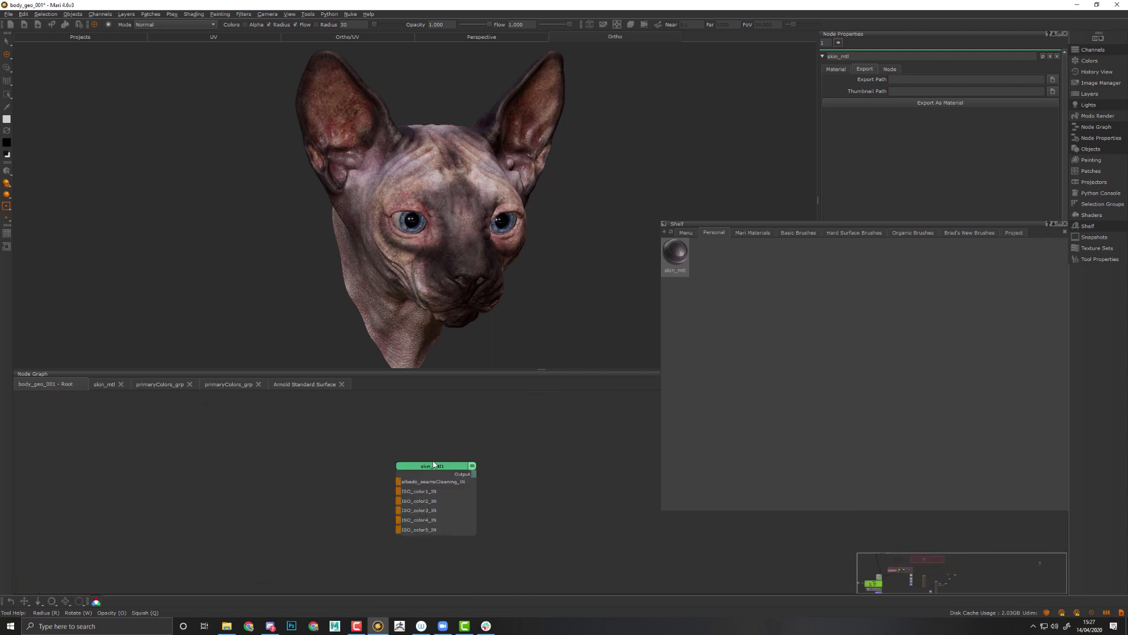
click(410, 469)
click(411, 473)
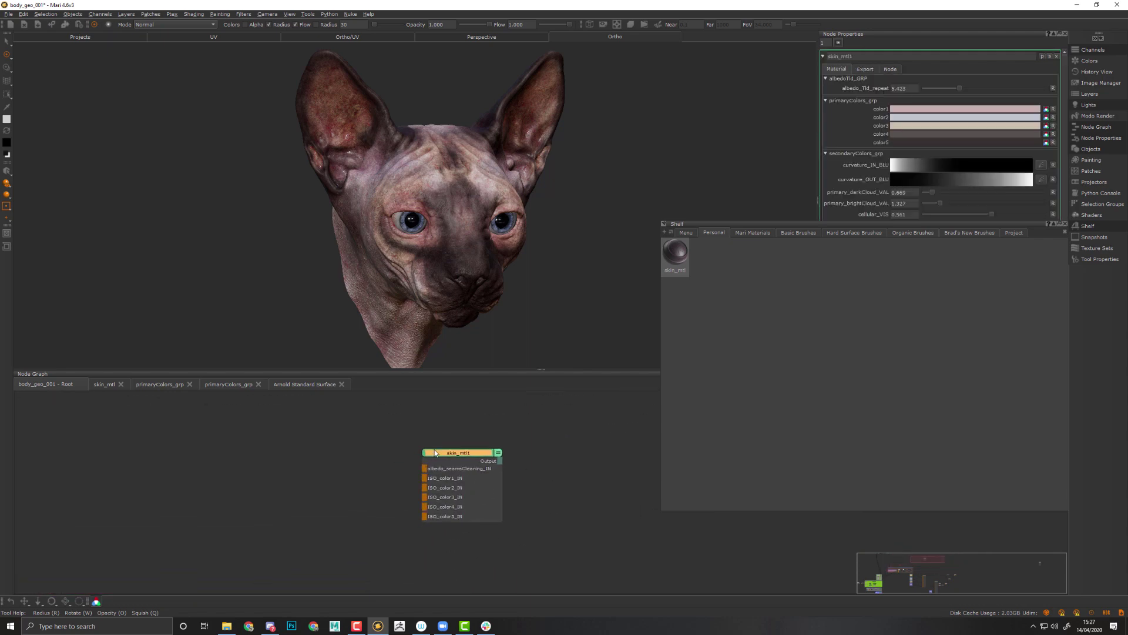
mouse_move(429, 492)
mouse_down()
mouse_move(424, 481)
mouse_move(440, 479)
mouse_move(420, 484)
mouse_up()
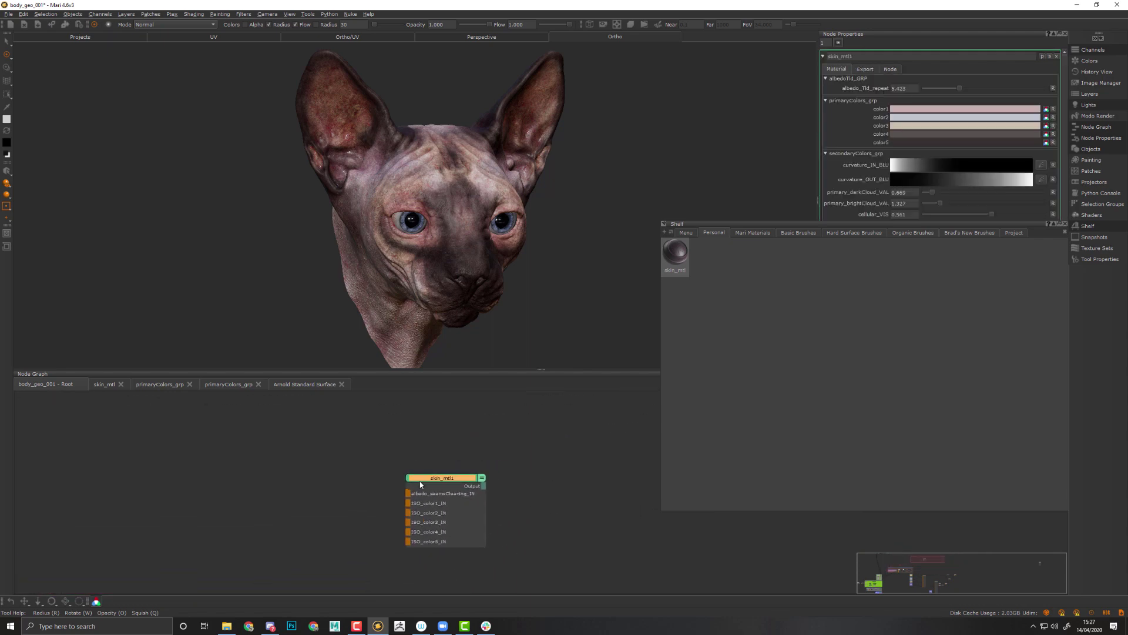
Save the project and check the skin_mtl copy's export, node and material settings
scroll(422, 479, down, 4)
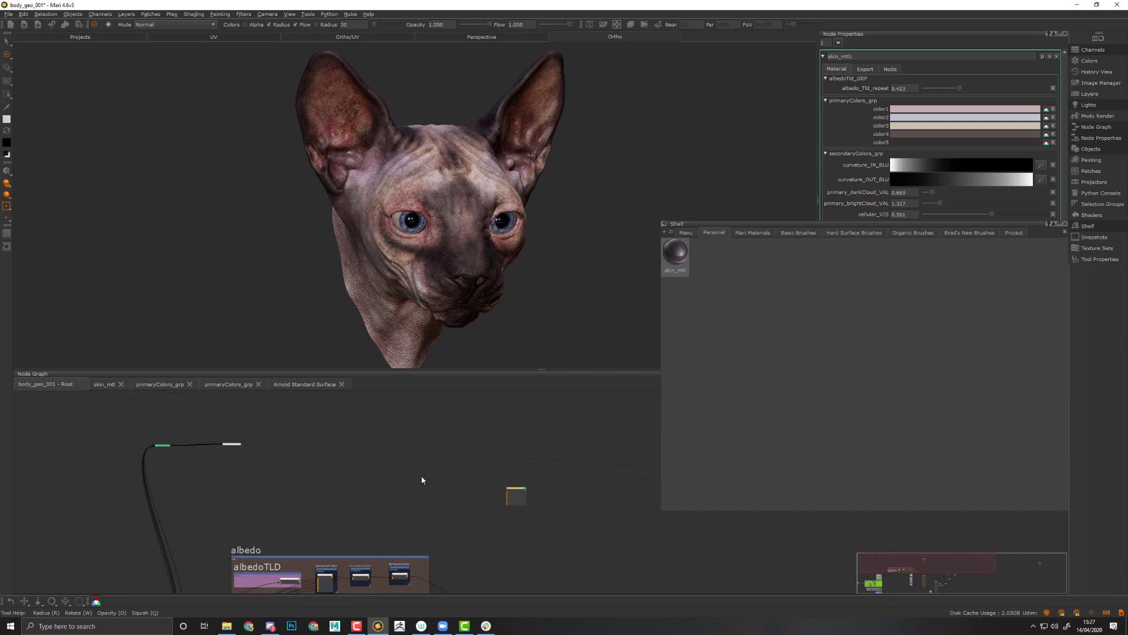
key(ctrl+s)
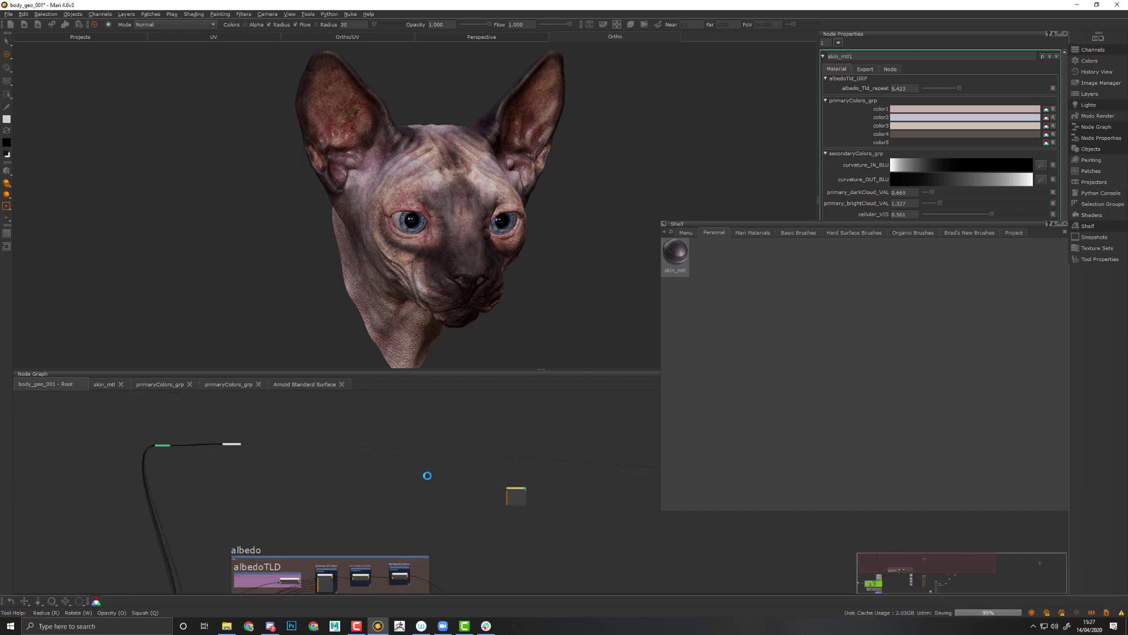
scroll(541, 475, up, 5)
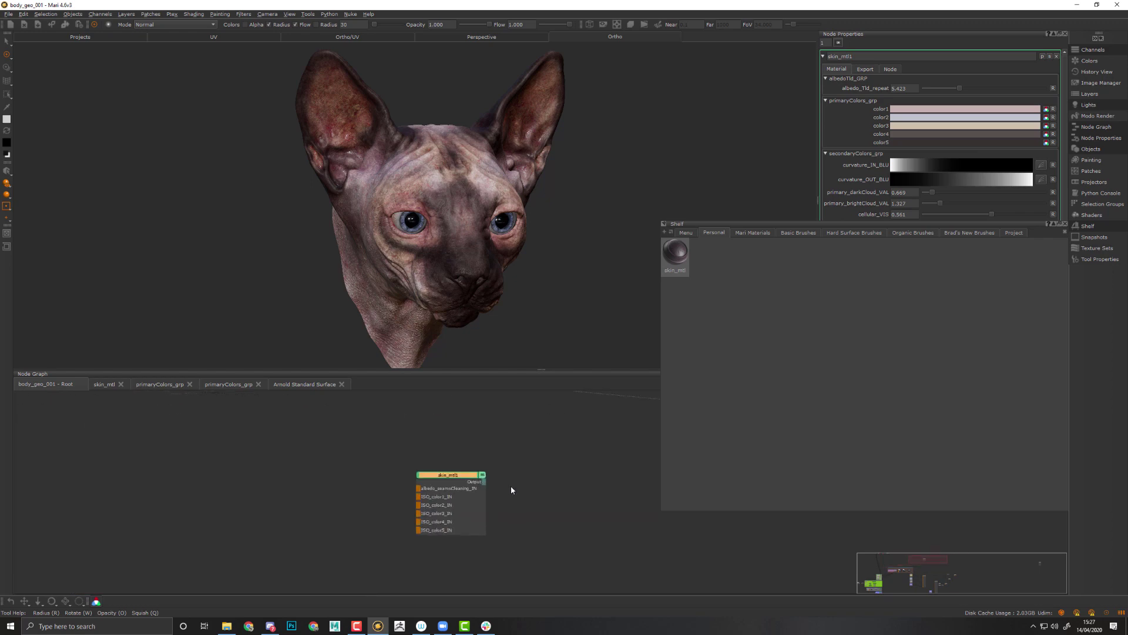
scroll(511, 489, up, 1)
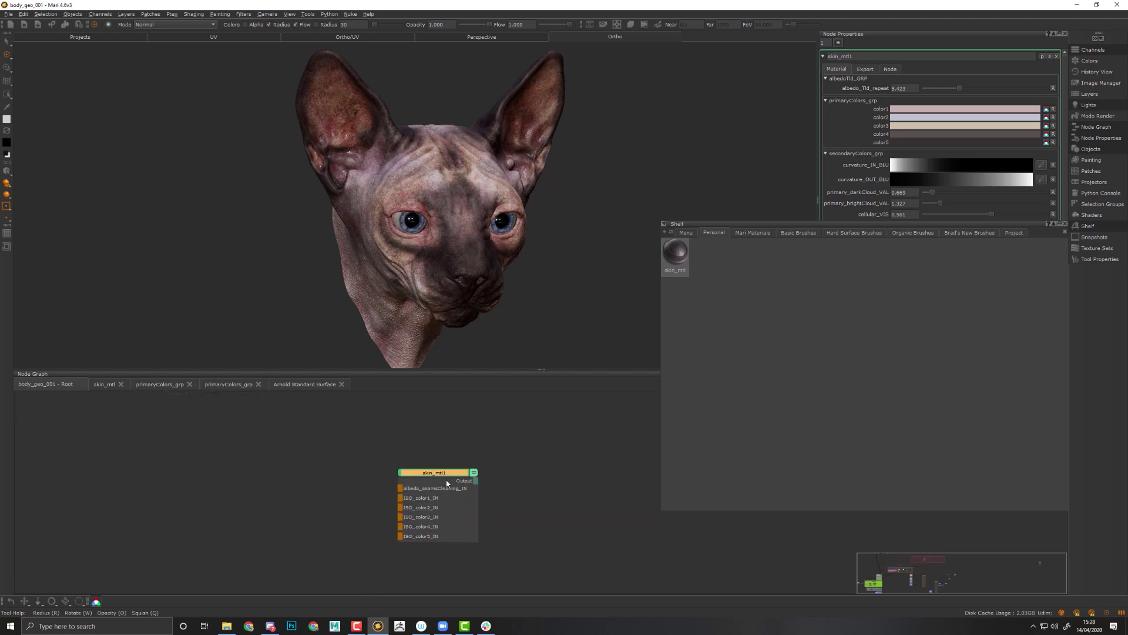
click(866, 70)
click(889, 69)
click(865, 68)
click(837, 70)
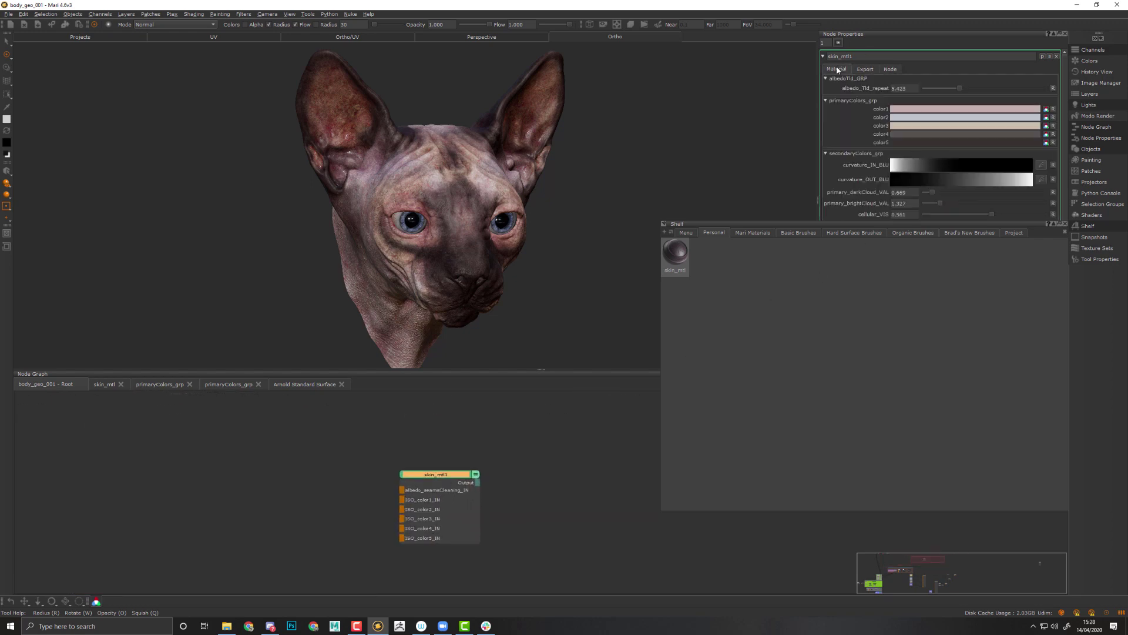
Dock the Shelf beneath the node properties and display the skin_mtl copy's Diff stream on the model
click(1051, 224)
middle_drag(517, 497, 742, 454)
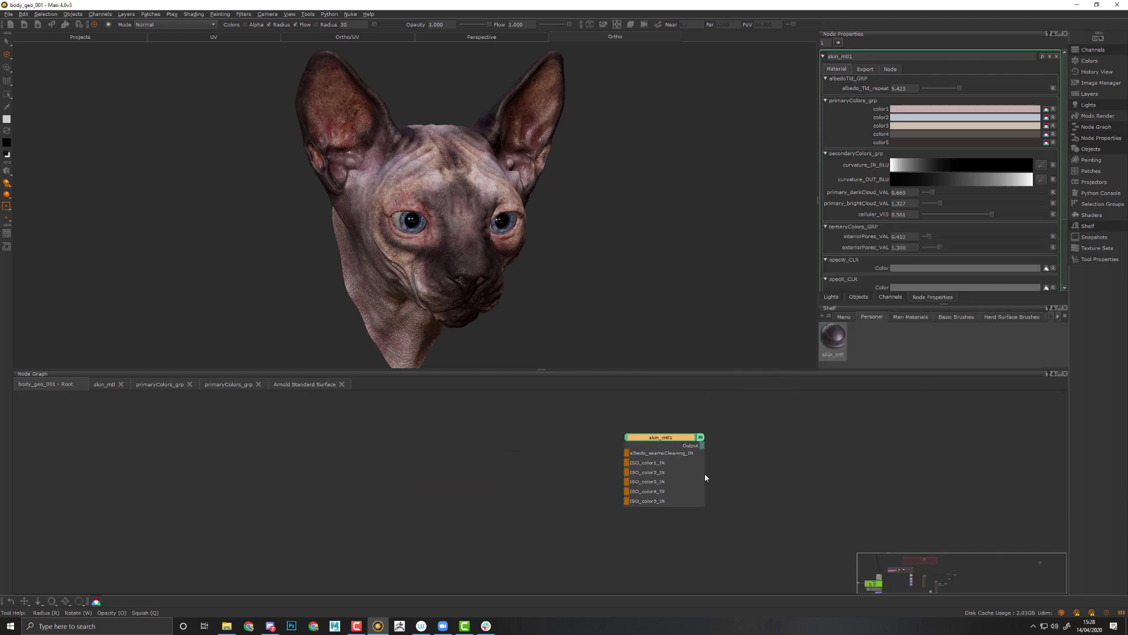
middle_drag(665, 459, 640, 477)
drag(620, 503, 413, 516)
middle_drag(413, 516, 690, 526)
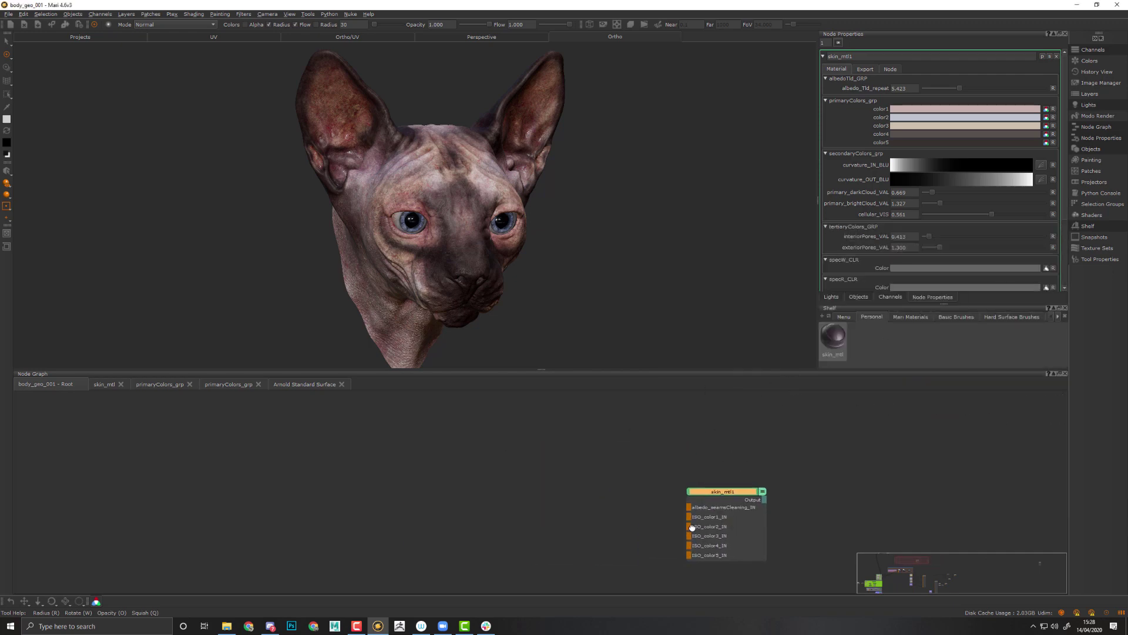
drag(710, 508, 416, 529)
key(1)
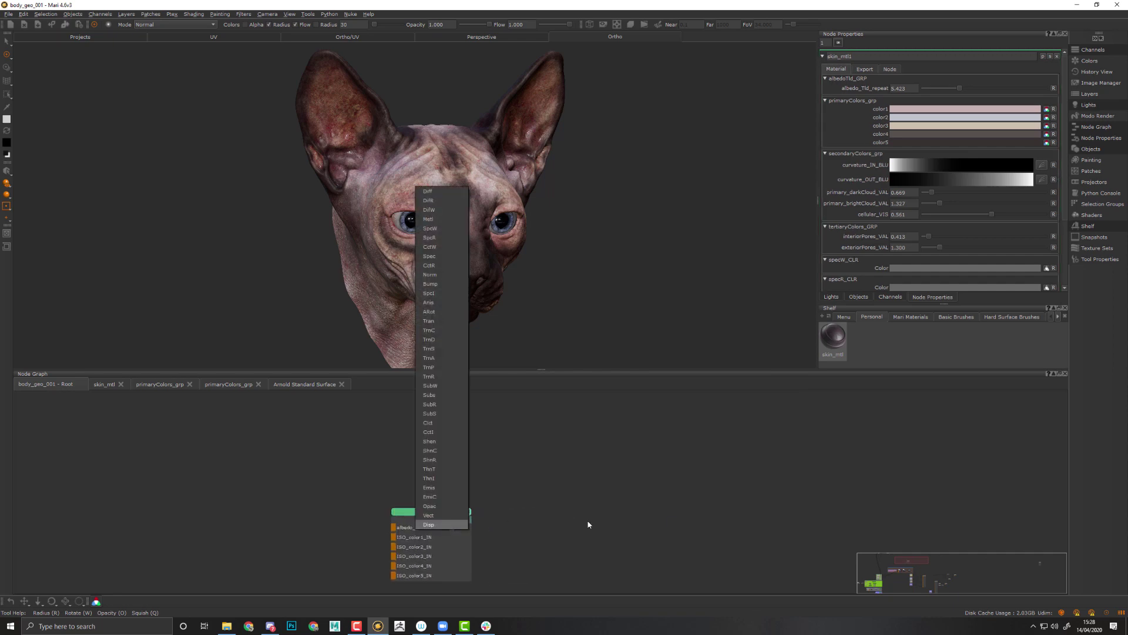
click(444, 192)
Move the skin_mtl1 node down from above the albedo backdrop to a spot near the ISO_colors backdrop
middle_drag(446, 499, 848, 433)
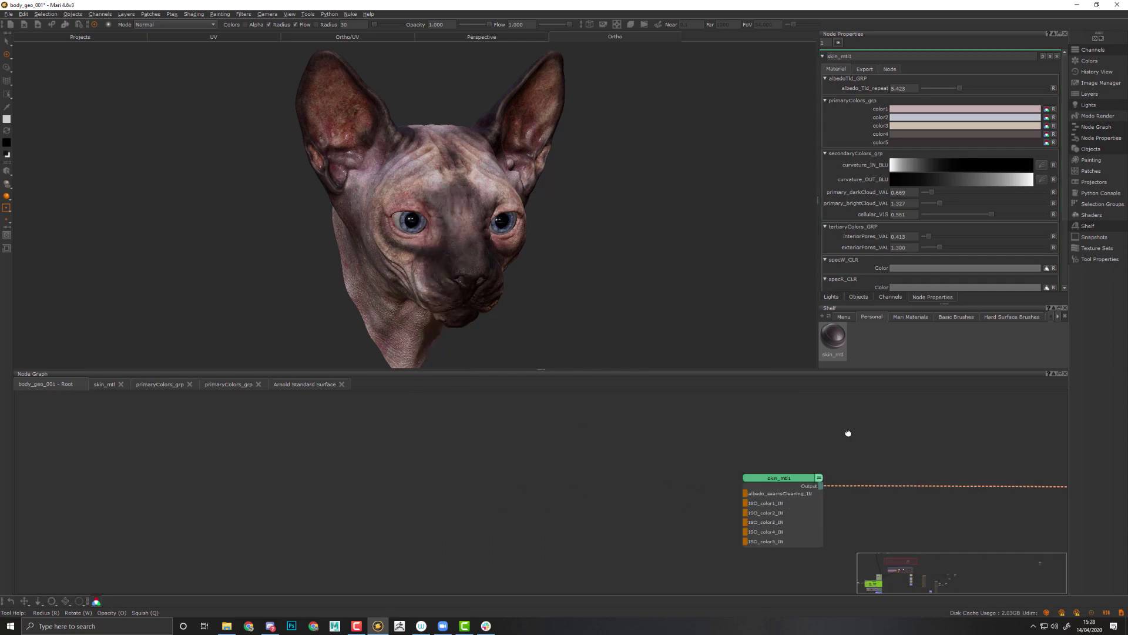
scroll(840, 442, down, 6)
middle_drag(781, 453, 671, 477)
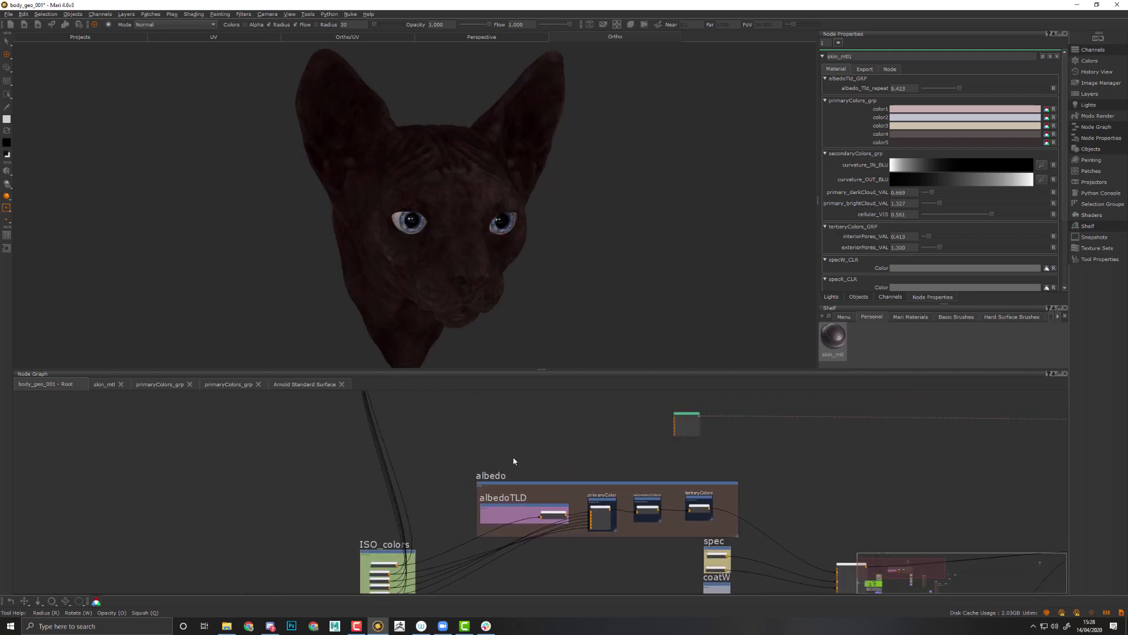
drag(514, 461, 474, 463)
scroll(461, 459, up, 5)
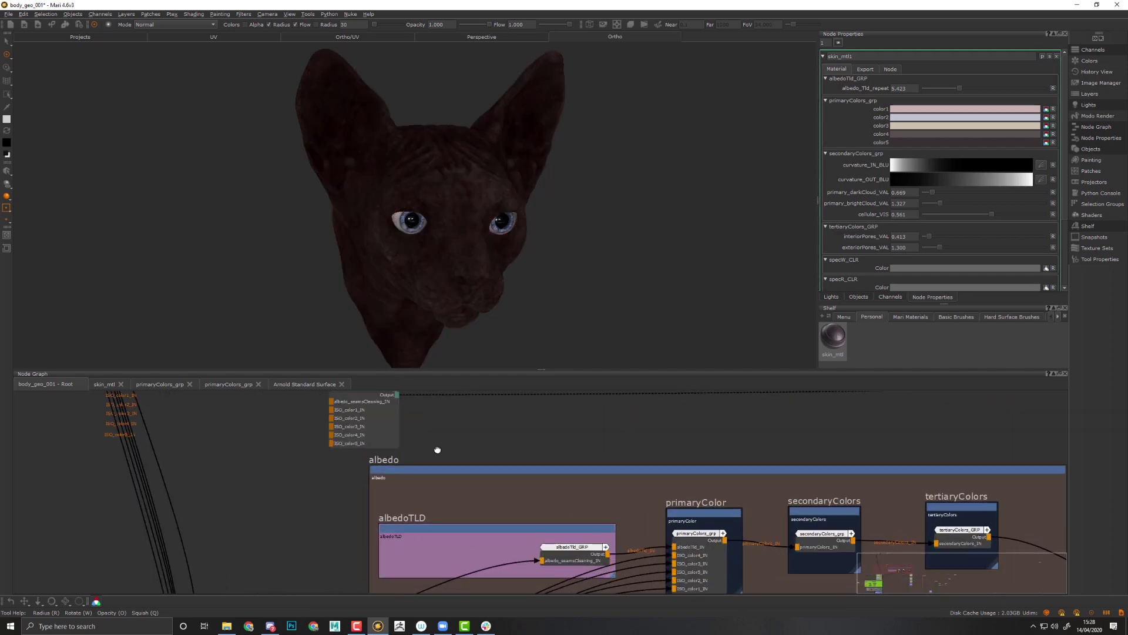
middle_drag(438, 450, 550, 443)
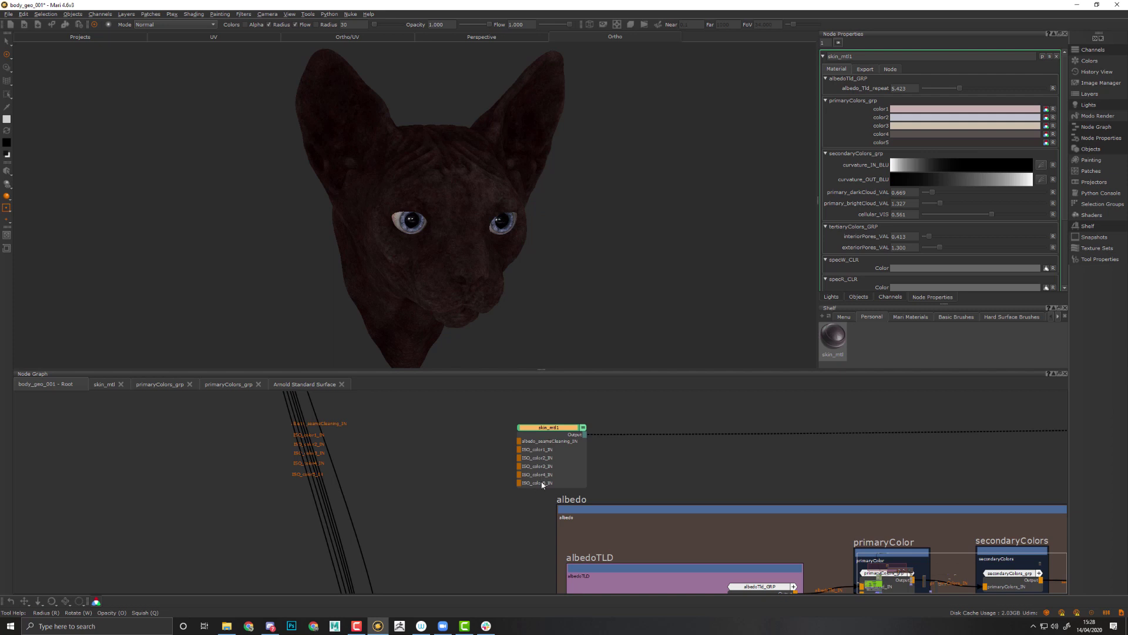
middle_drag(678, 449, 728, 465)
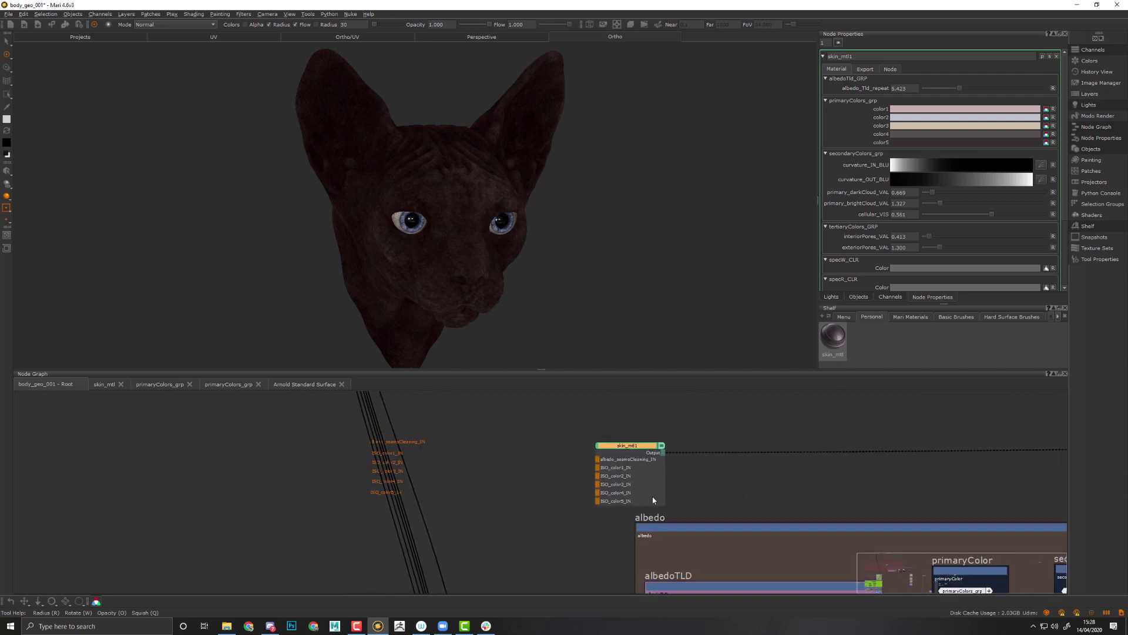
scroll(654, 500, down, 5)
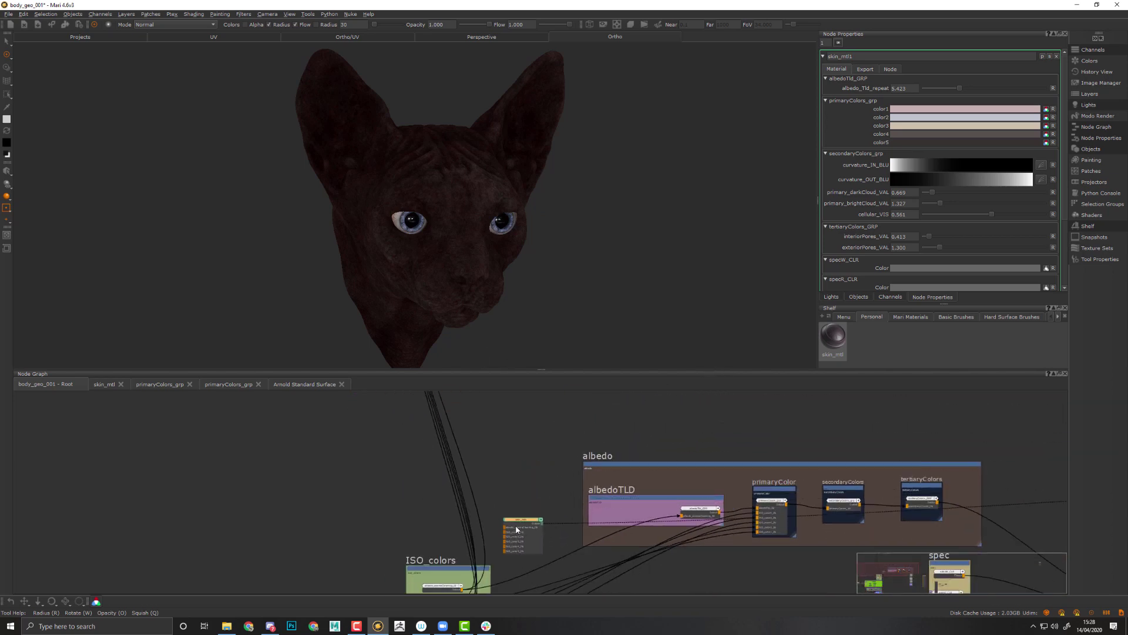
middle_drag(487, 558, 512, 458)
scroll(541, 475, up, 6)
scroll(510, 462, down, 5)
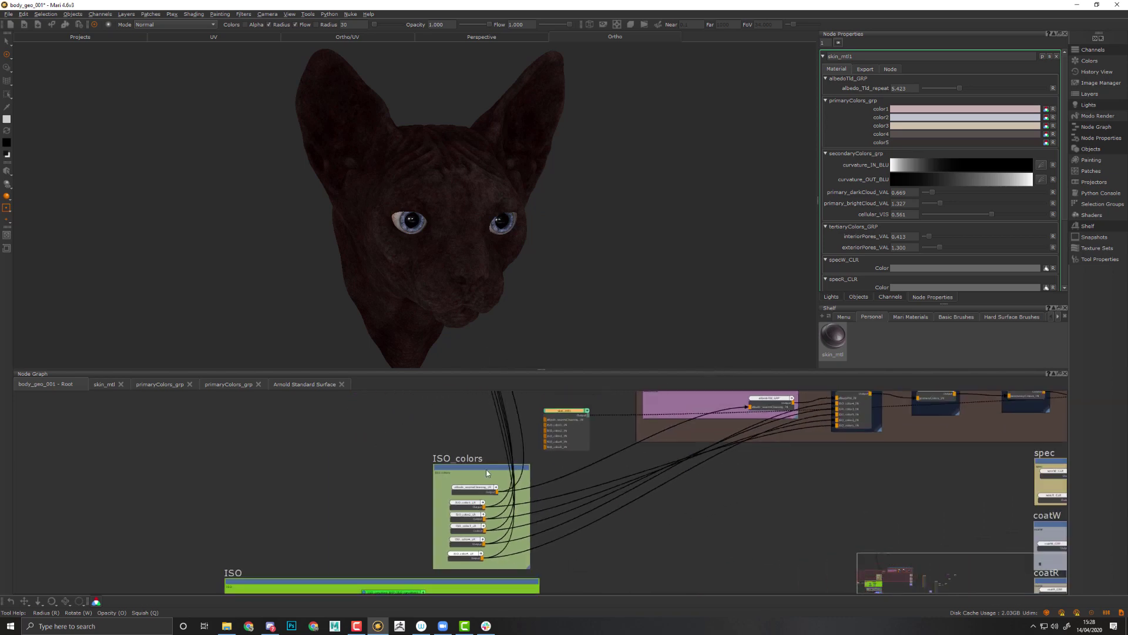
scroll(487, 472, up, 2)
middle_drag(571, 492, 423, 563)
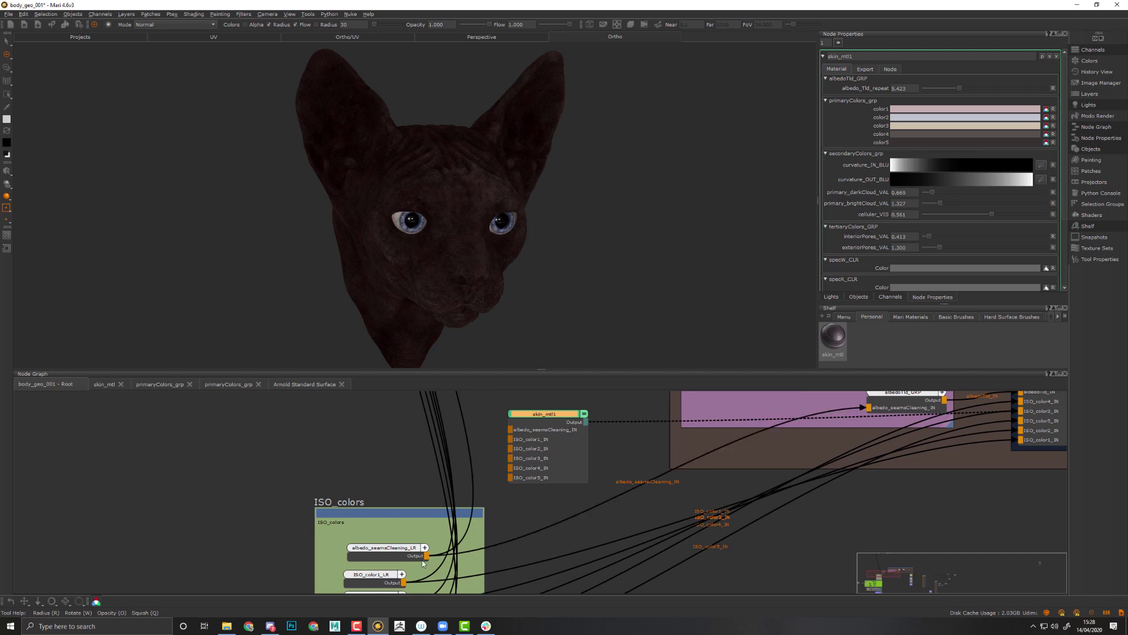
Connect albedo_seamsCleaning_LR and ISO_color1_LR to the albedo_seamsCleaning_IN and ISO_color1_IN inputs of skin_mtl1
drag(426, 557, 511, 429)
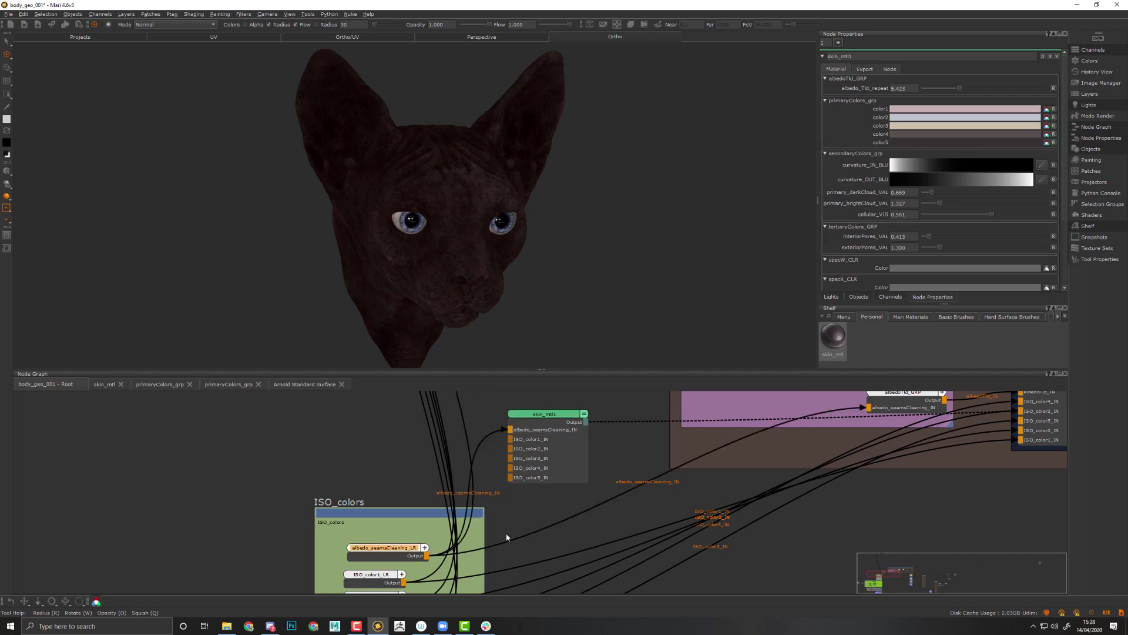
middle_drag(518, 513, 537, 480)
drag(422, 549, 527, 409)
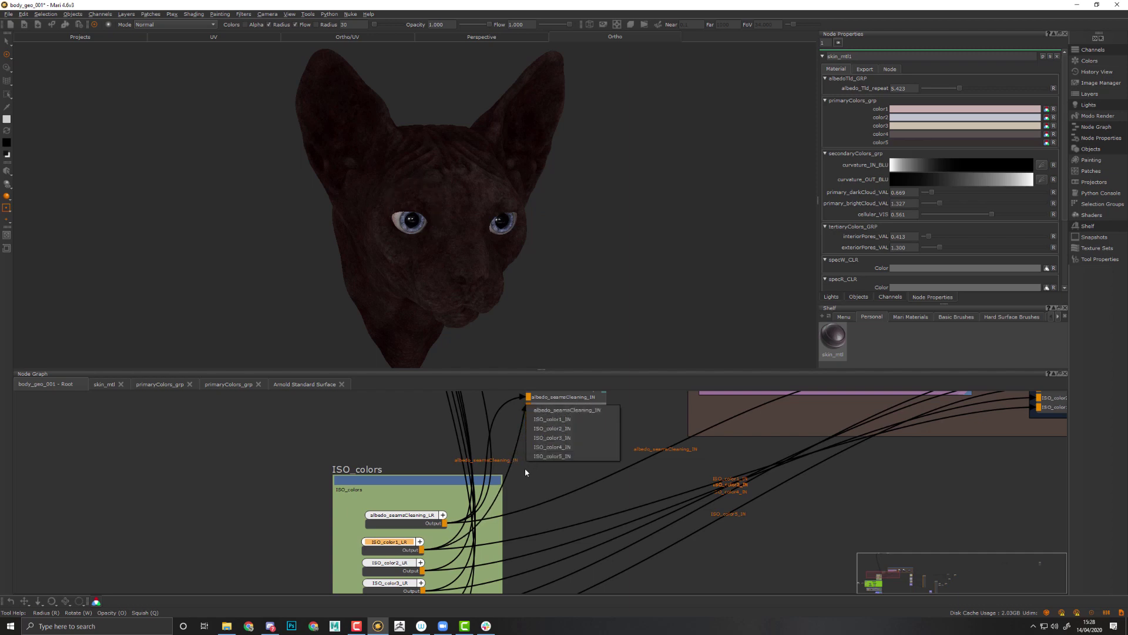
Connect ISO_color5_LR to skin_mtl1's ISO_color5_IN input and move the skin_mtl1 node level with the ISO_colors nodes
middle_drag(540, 468, 545, 419)
middle_drag(430, 589, 425, 588)
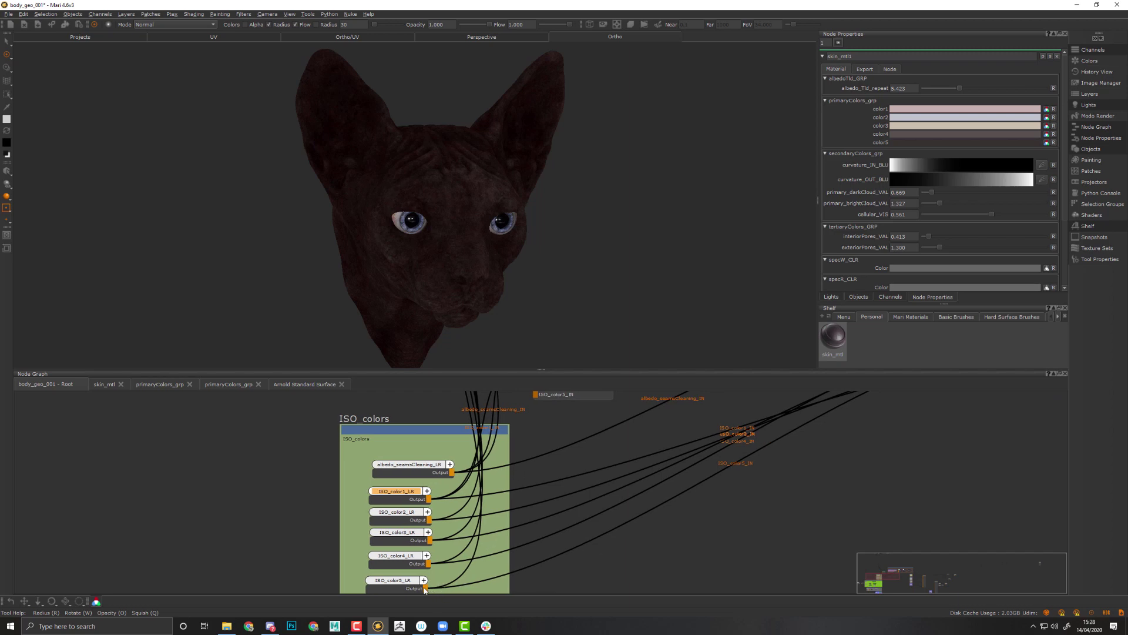
click(455, 573)
mouse_move(544, 429)
mouse_down()
mouse_move(538, 406)
mouse_move(540, 460)
mouse_up()
mouse_move(541, 460)
middle_down()
mouse_move(539, 420)
mouse_move(516, 444)
middle_up()
drag(529, 413, 667, 513)
middle_drag(658, 517, 731, 459)
Connect ISO_color4_LR, ISO_color3_LR and ISO_color2_LR to the matching ISO_color4_IN, ISO_color3_IN and ISO_color2_IN inputs of skin_mtl1
drag(441, 527, 682, 509)
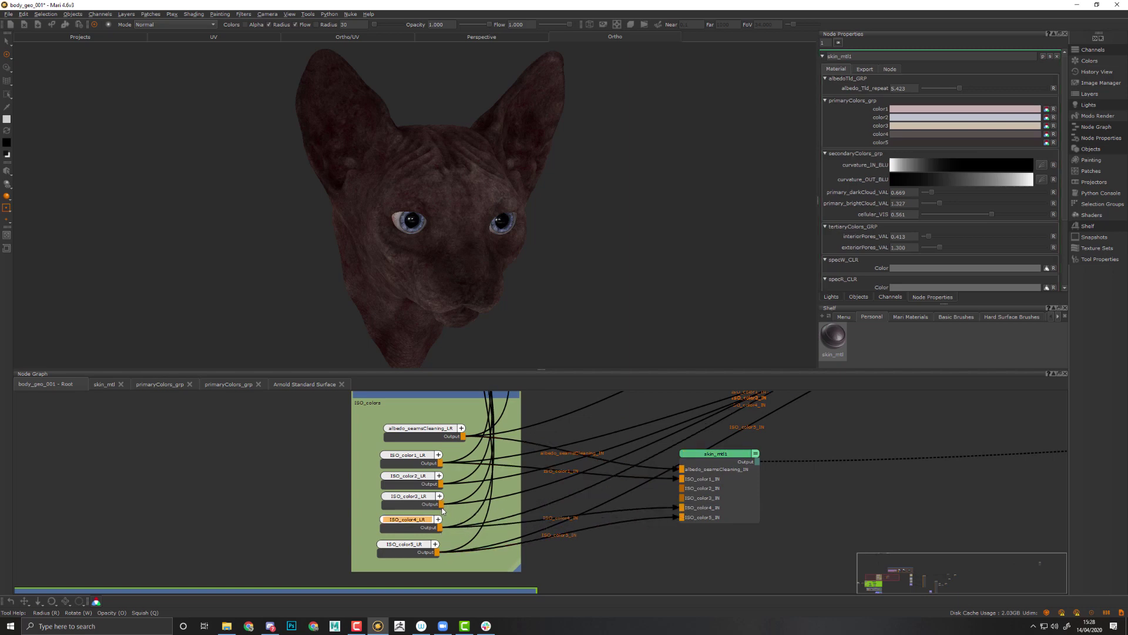
drag(443, 508, 681, 498)
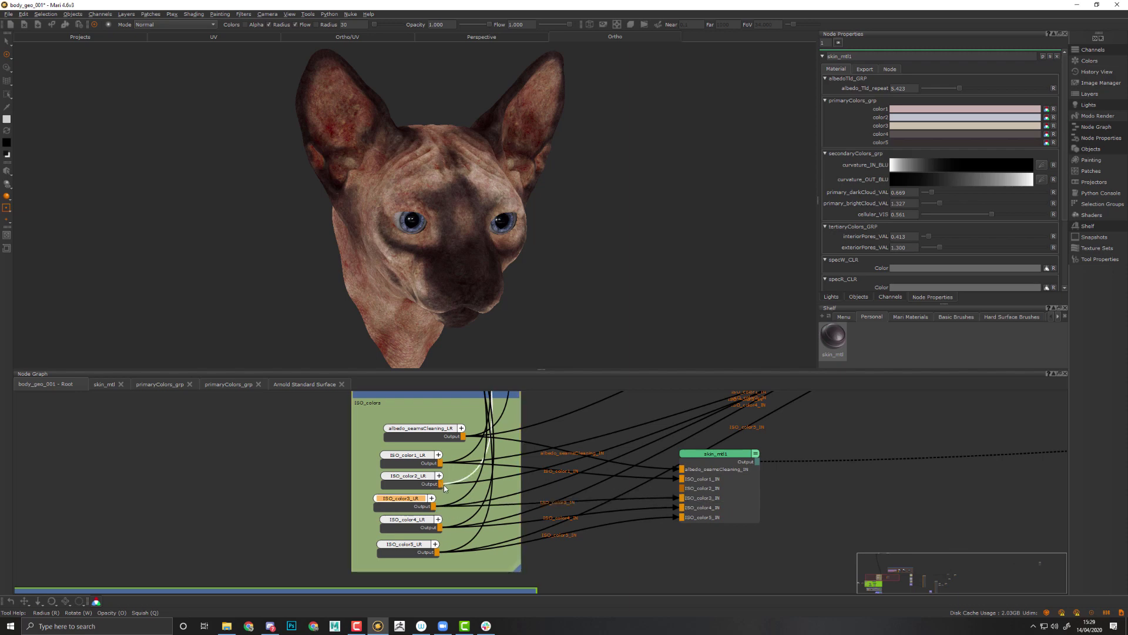
drag(442, 486, 684, 491)
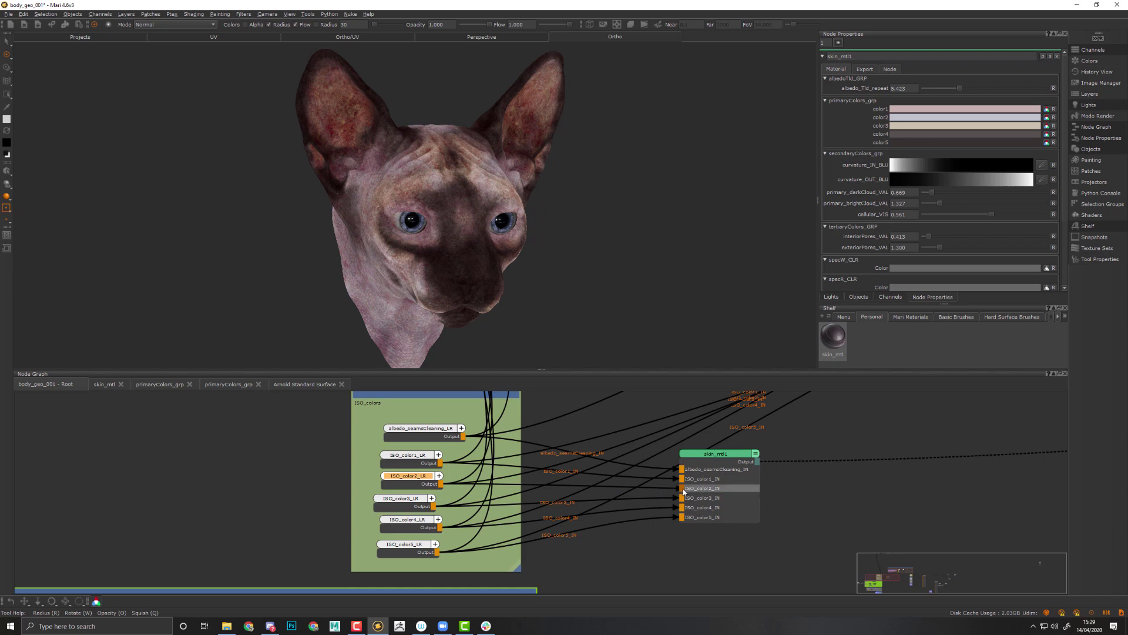
Move the skin_mtl1 node farther from the ISO_colors backdrop and turn the cat head to inspect its side profile
drag(722, 458, 775, 503)
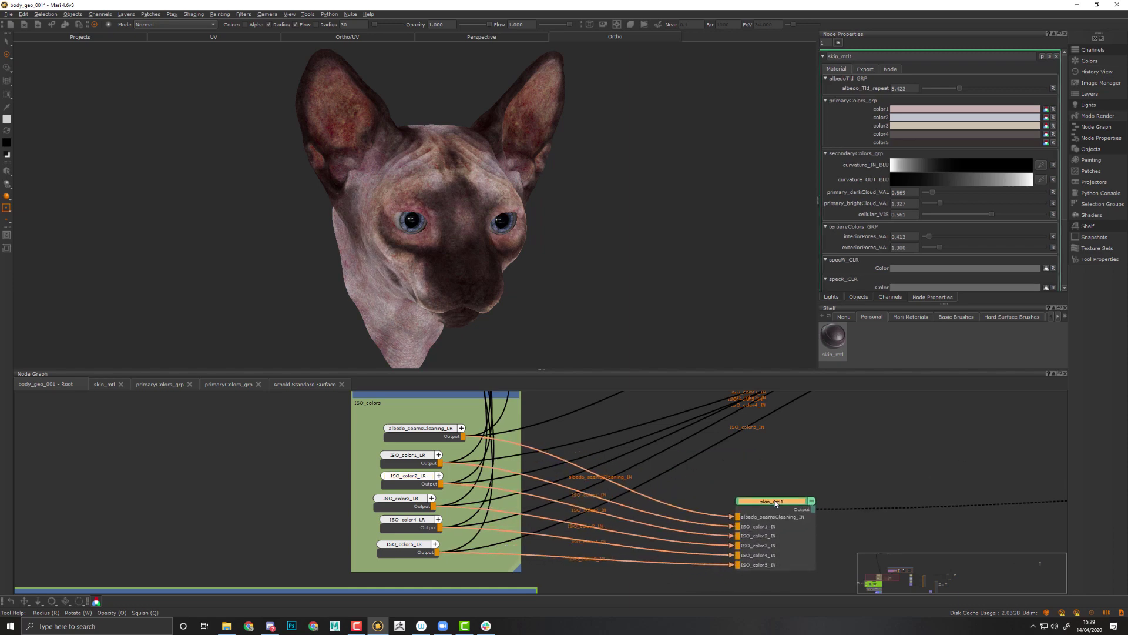
alt+right_drag(592, 224, 559, 216)
alt+drag(553, 218, 630, 217)
drag(804, 500, 831, 506)
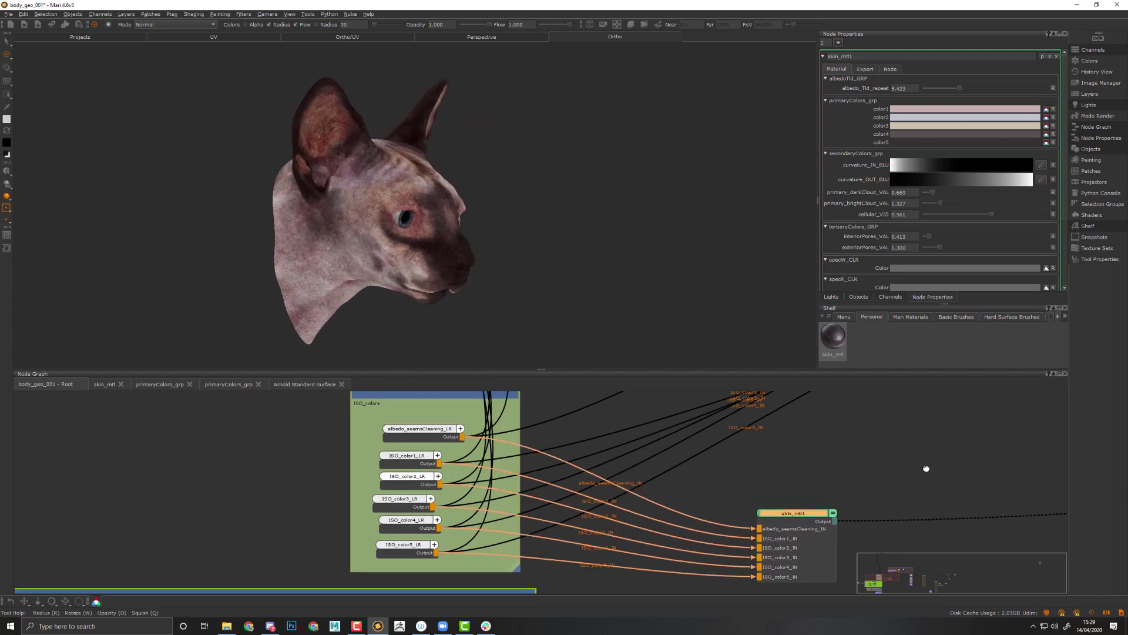
Preview the tertiaryColors_GRP output on the cat head and open its node properties
middle_drag(927, 468, 509, 594)
middle_drag(715, 502, 395, 594)
middle_drag(804, 507, 625, 491)
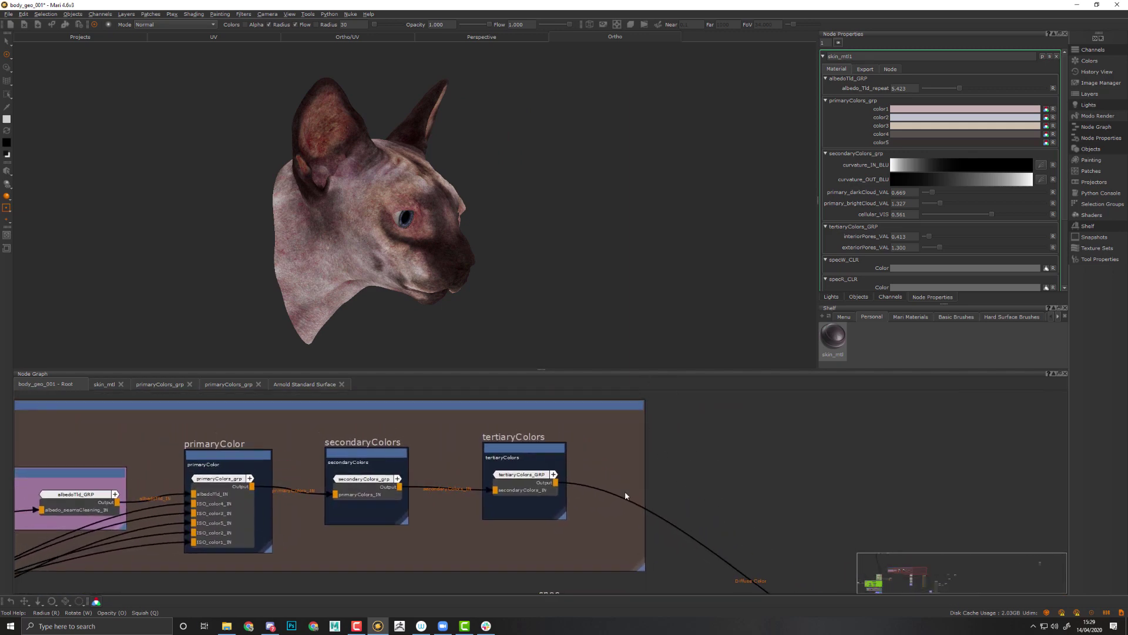
click(524, 477)
key(1)
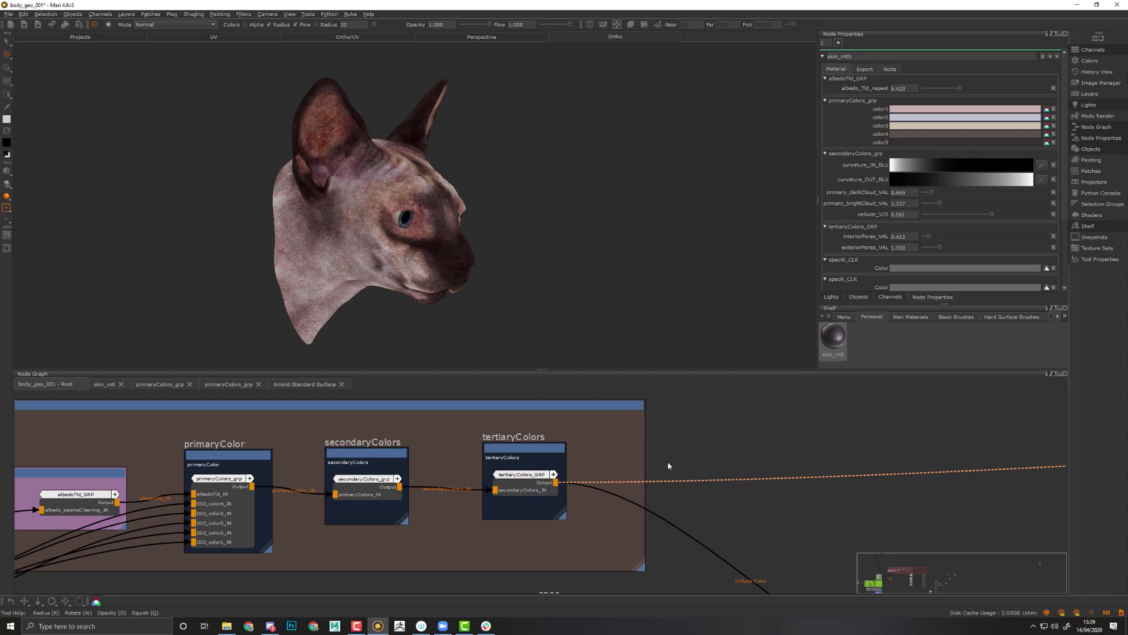
middle_drag(737, 464, 825, 528)
click(591, 492)
Preview the Diff output of the skin_mtl node and move the node lower, away from Arnold Standard Surface
middle_drag(359, 472, 352, 588)
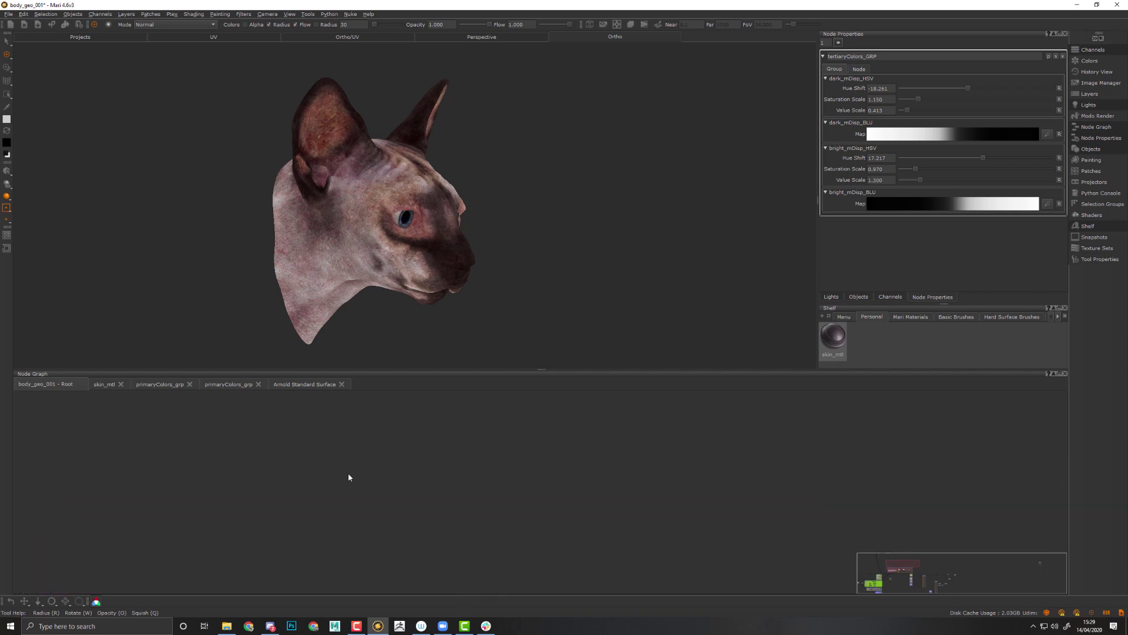
scroll(540, 468, down, 3)
middle_drag(428, 433, 511, 499)
scroll(515, 505, up, 5)
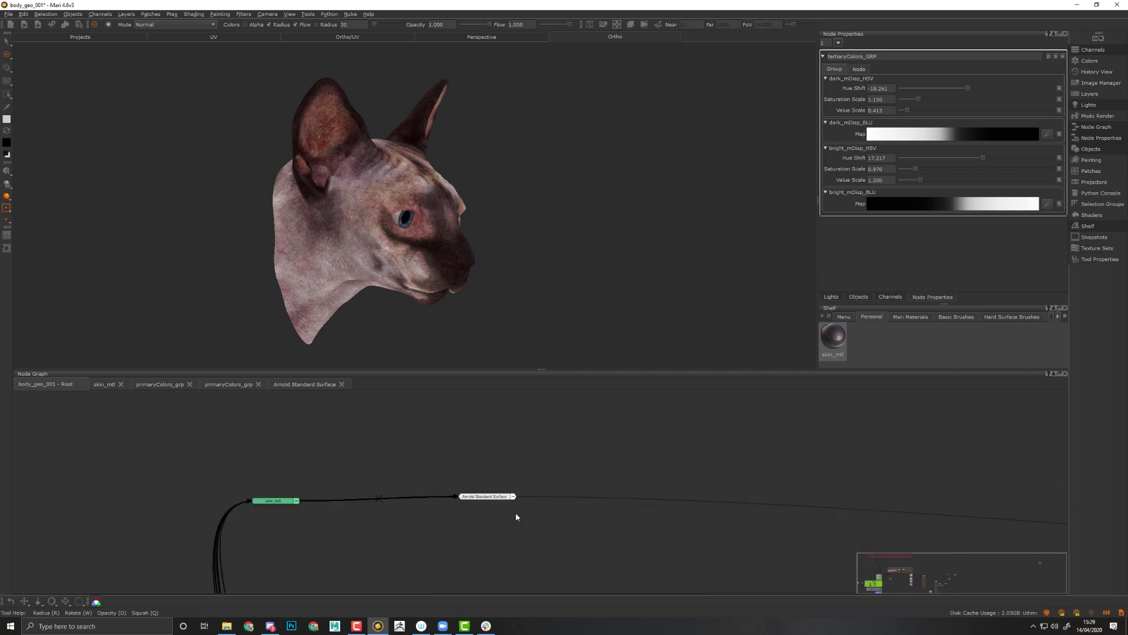
alt+right_drag(424, 540, 733, 529)
middle_drag(176, 517, 582, 490)
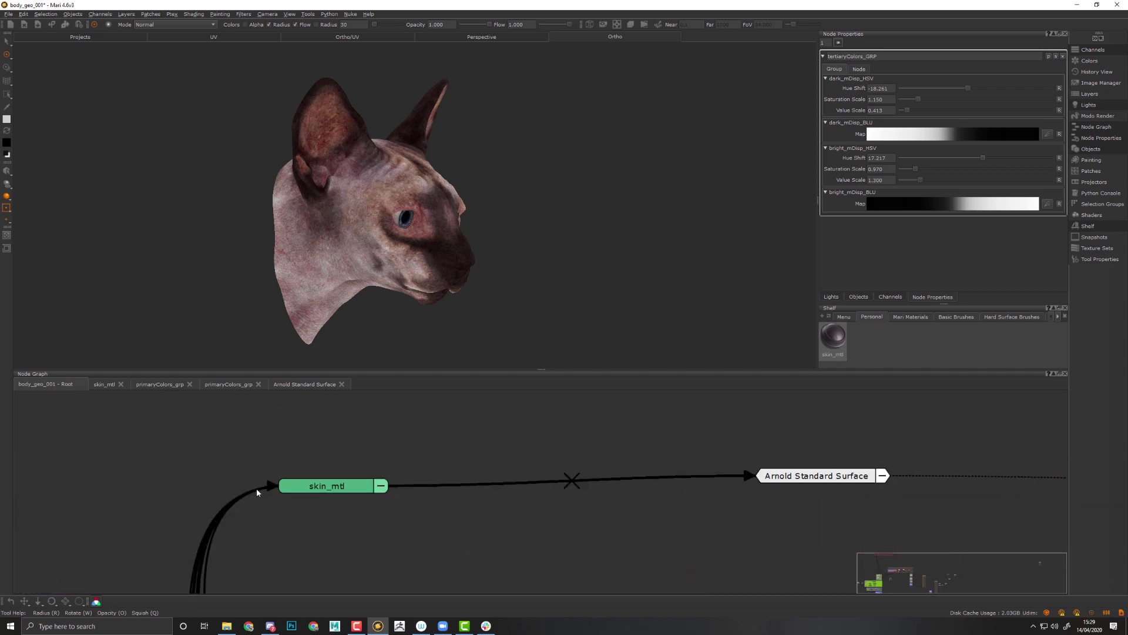
double_click(329, 494)
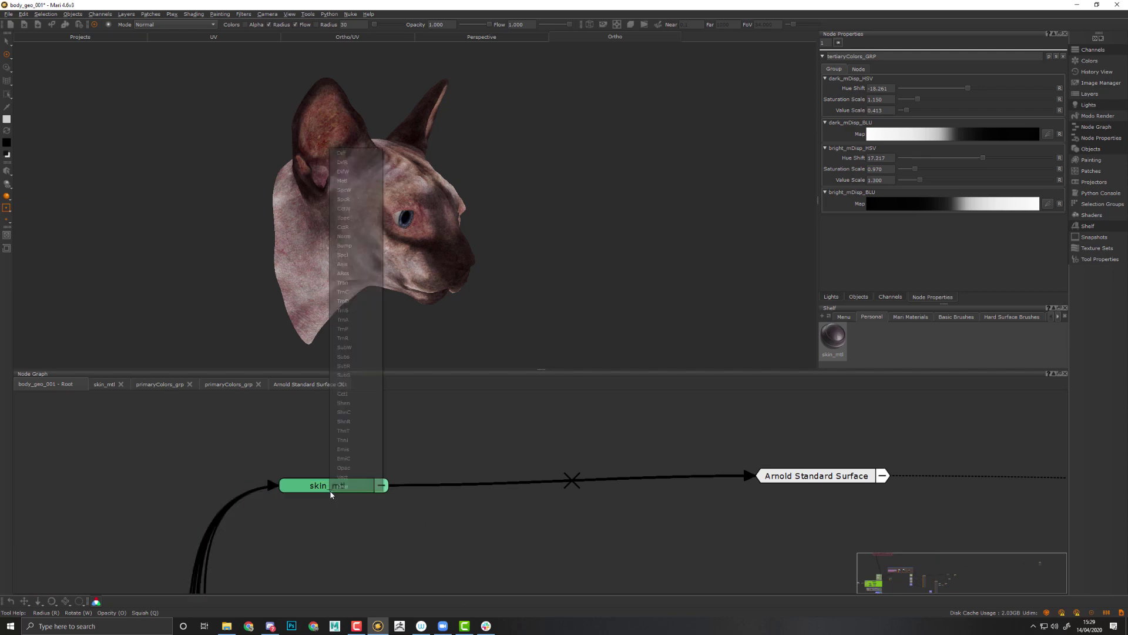
click(354, 154)
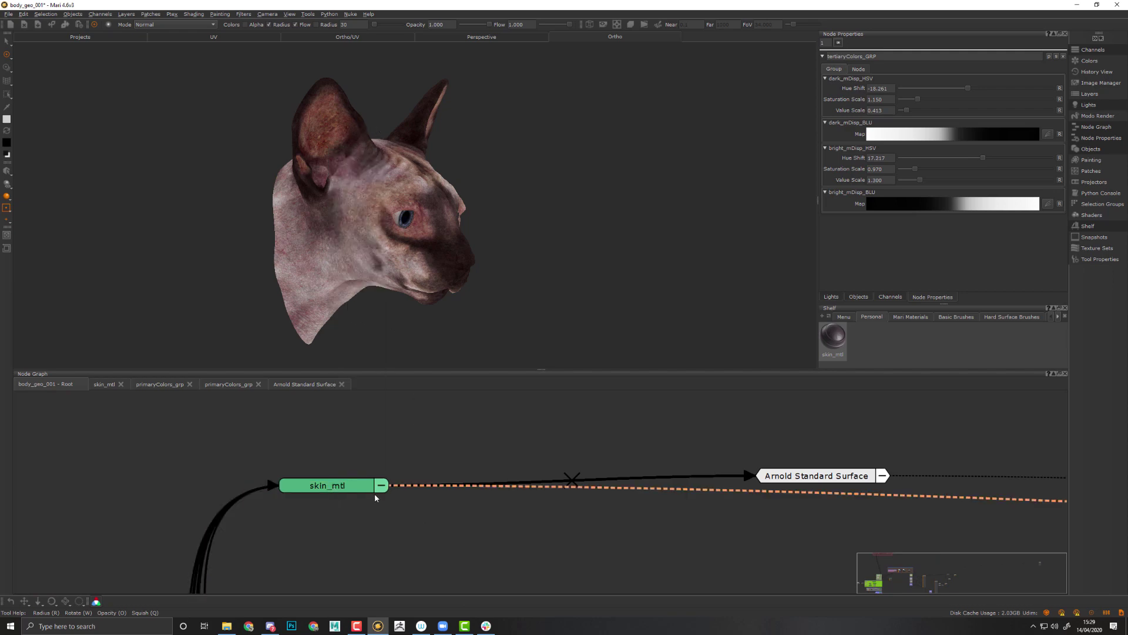
drag(343, 486, 464, 542)
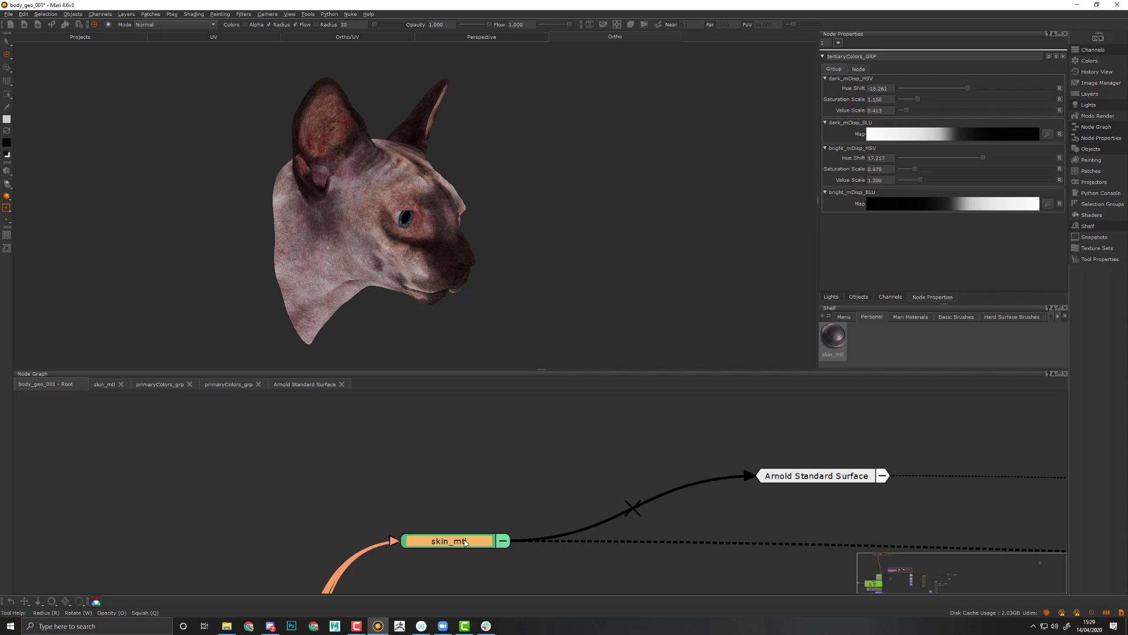
Preview the Bump output of skin_mtl and inspect the skin detail around the eye up close
scroll(495, 548, down, 1)
middle_drag(481, 504, 481, 473)
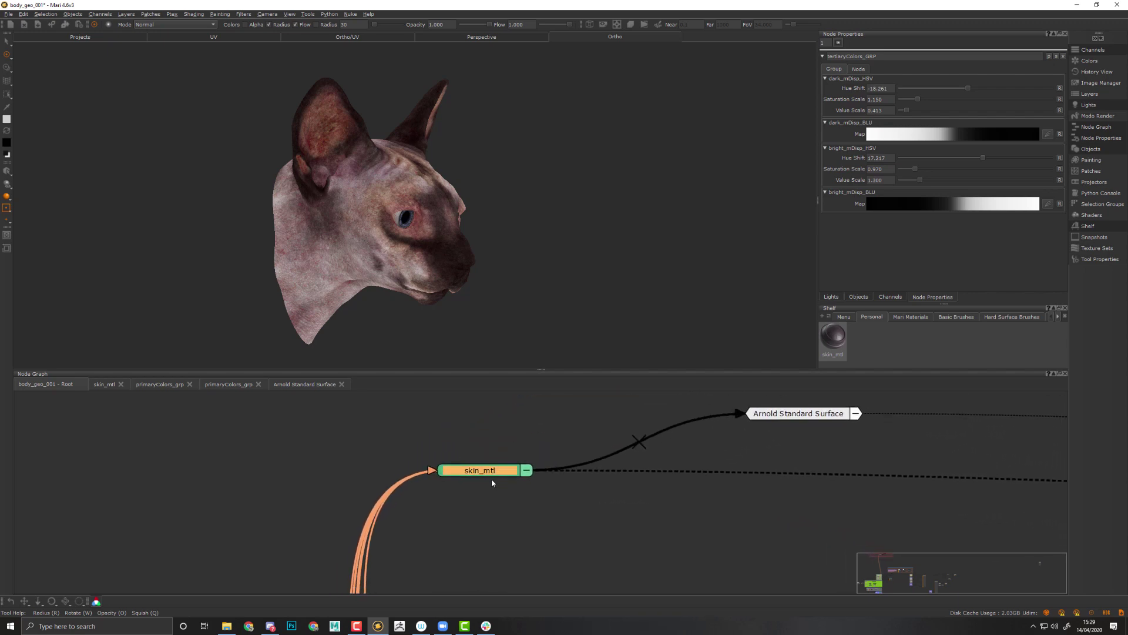
key(1)
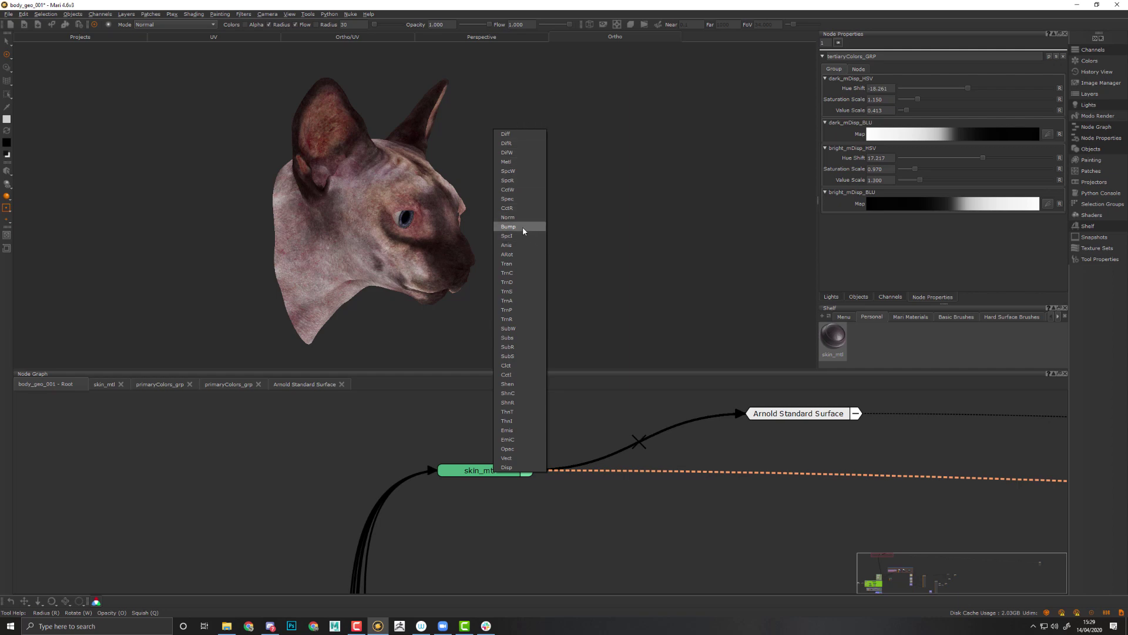
click(523, 227)
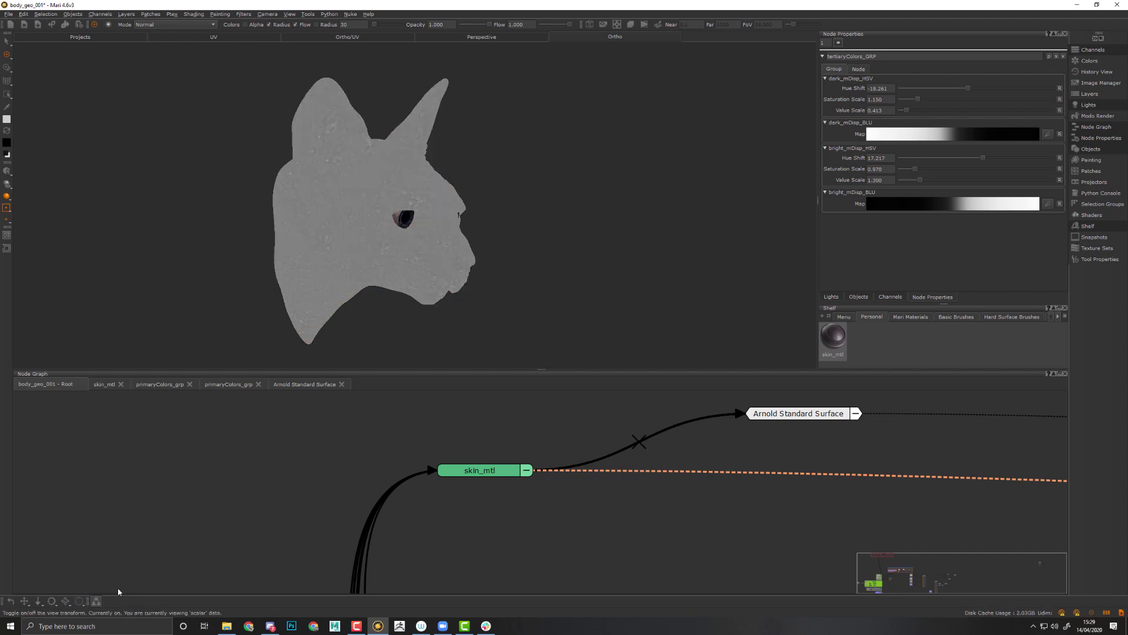
scroll(538, 286, up, 5)
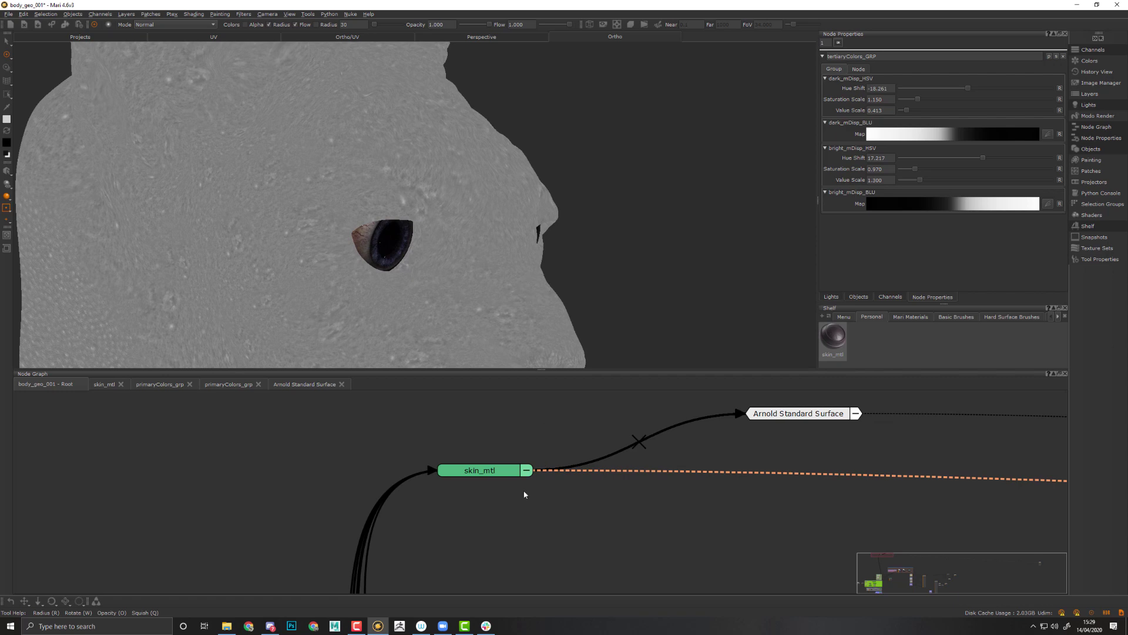
Preview the Spec output of skin_mtl on the head
click(476, 480)
click(526, 470)
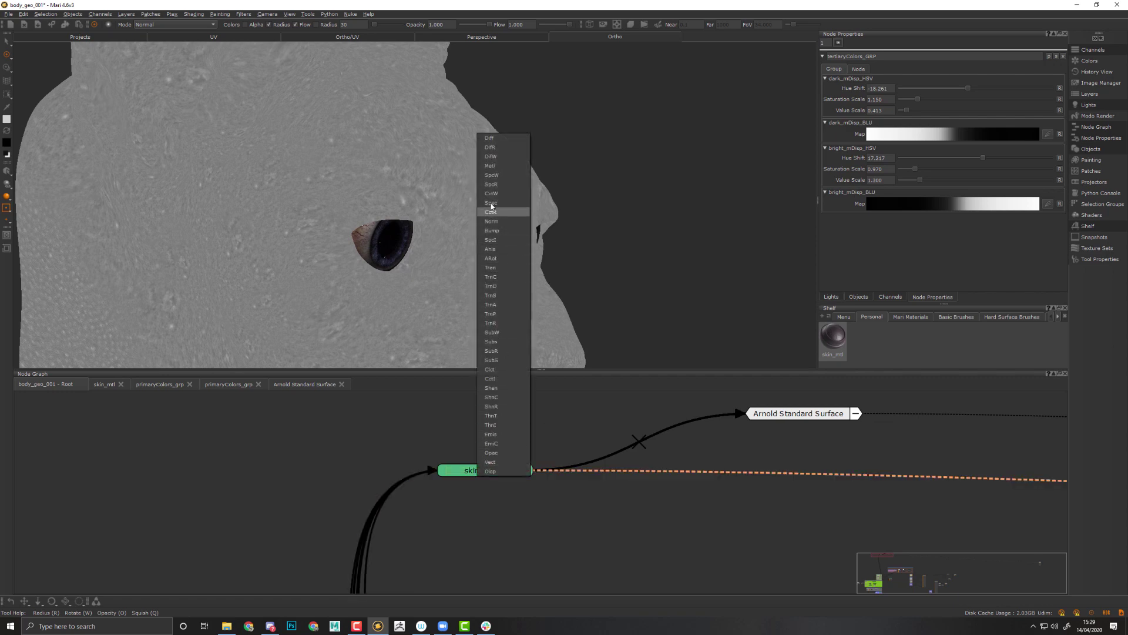
click(501, 203)
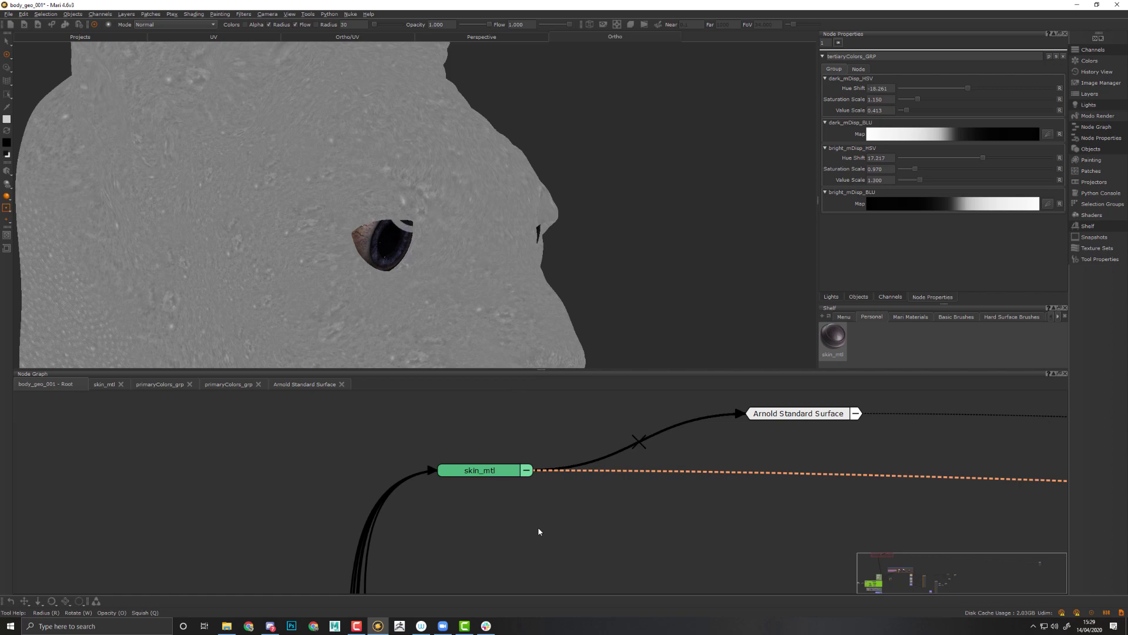
Preview the SpcW and Clct outputs of skin_mtl on the head
click(488, 473)
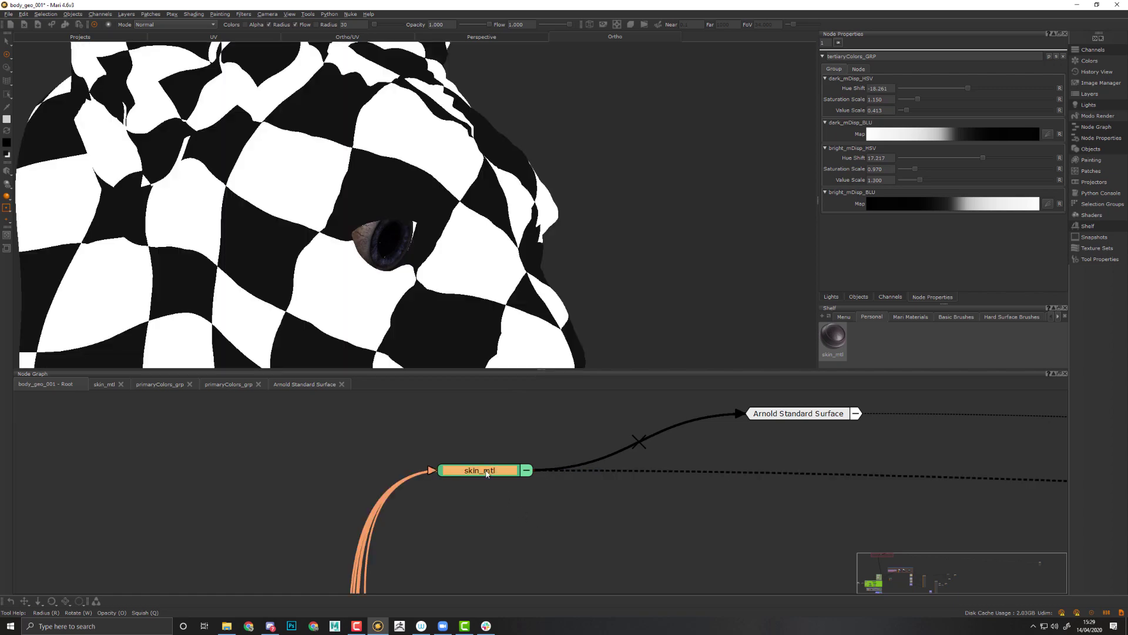
click(526, 470)
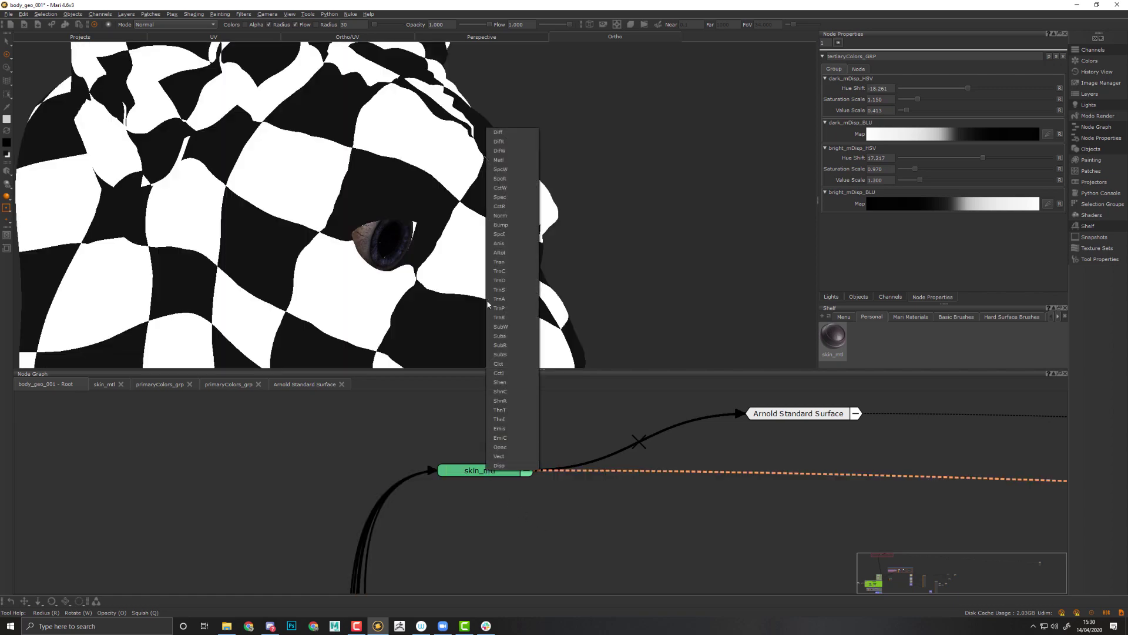
click(518, 169)
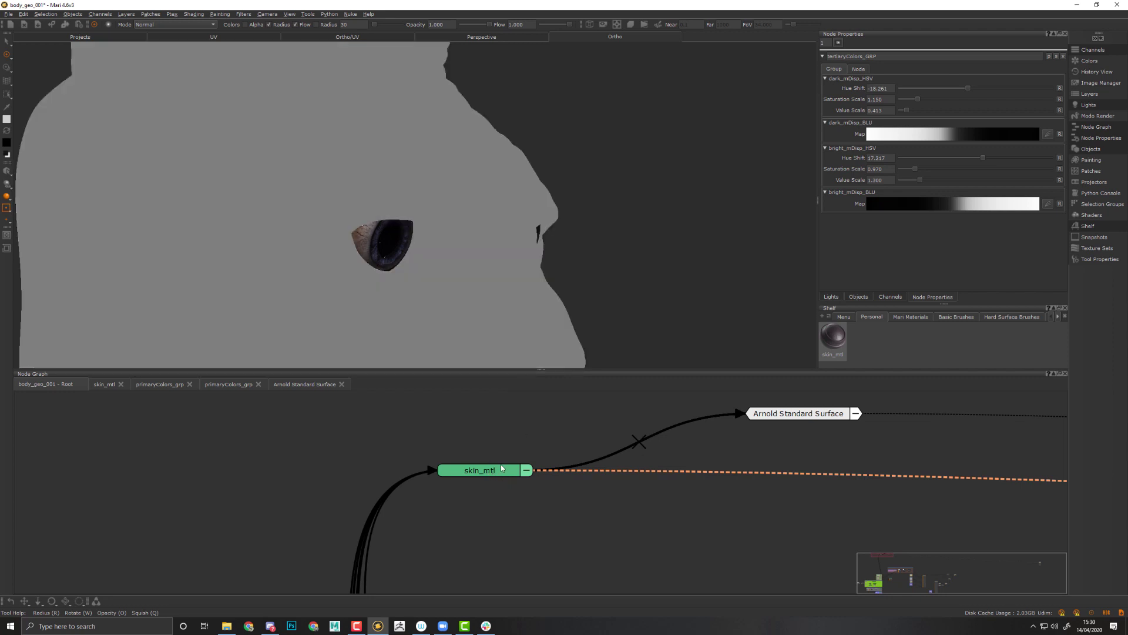
click(501, 465)
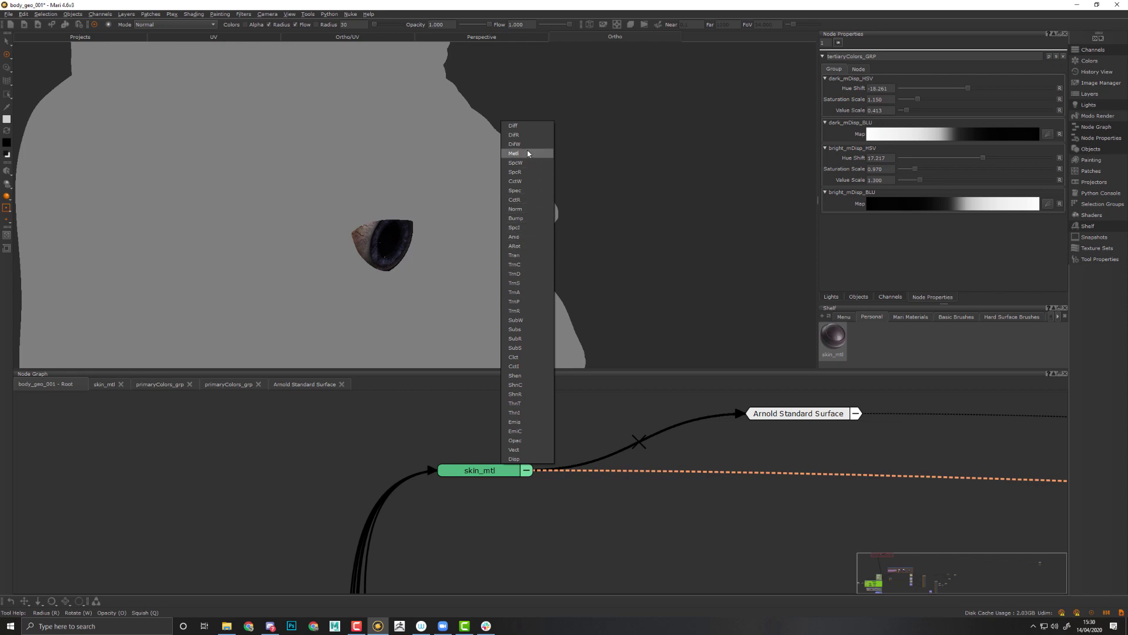
click(527, 358)
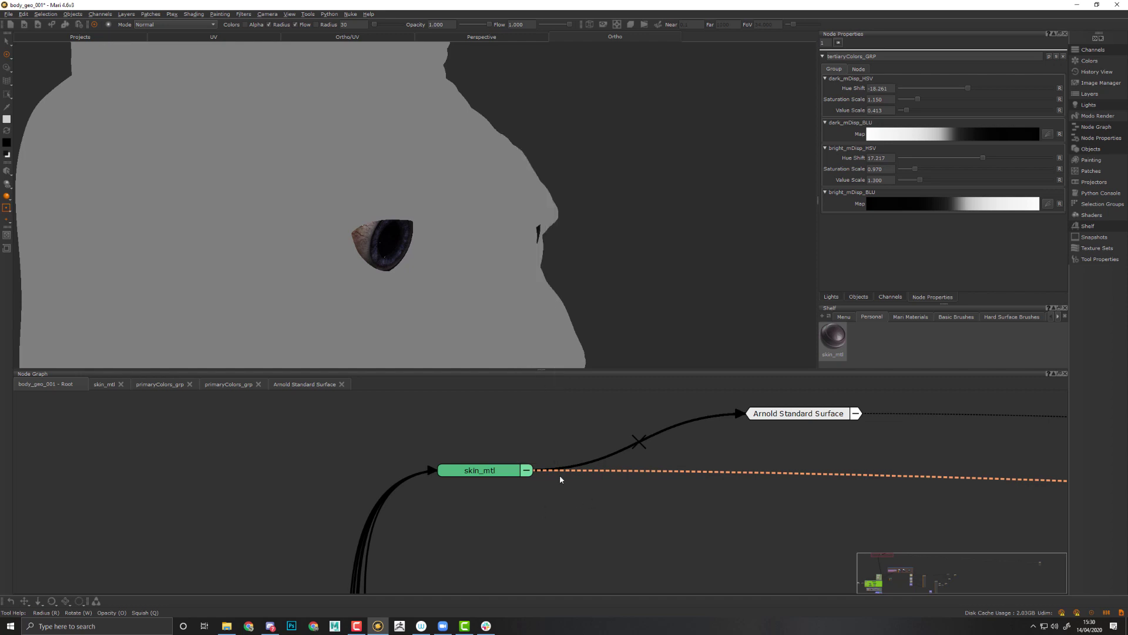
Enter the skin_mtl material's inner graph and preview its CctW output node on the head, seen from a more frontal angle
click(481, 474)
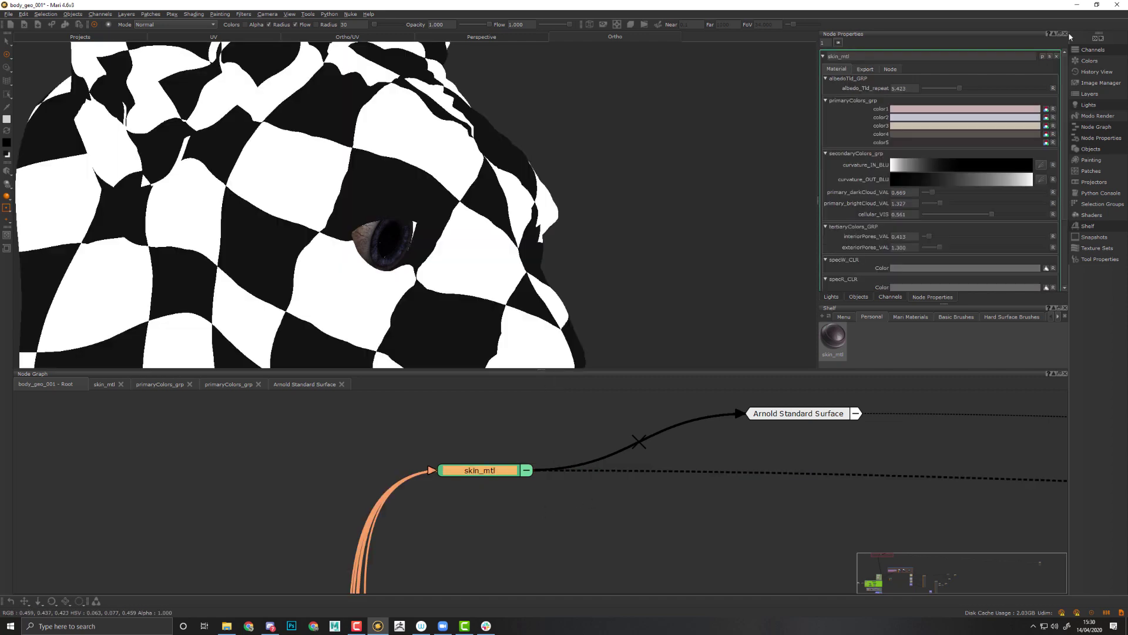
click(1050, 56)
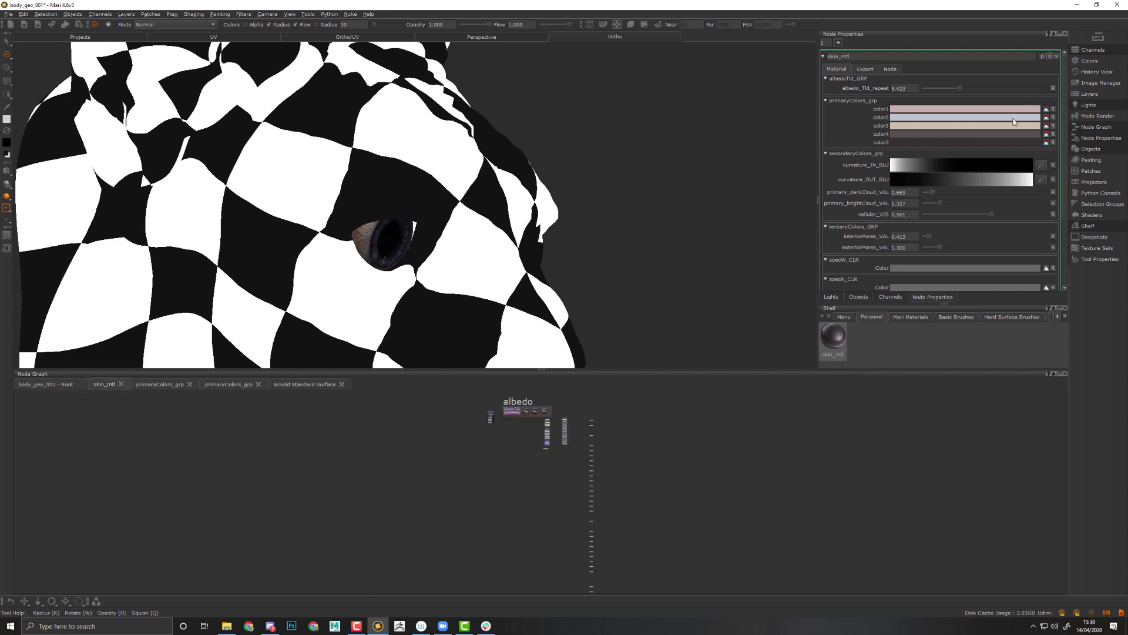
scroll(548, 488, up, 5)
middle_drag(571, 429, 546, 505)
scroll(545, 505, up, 10)
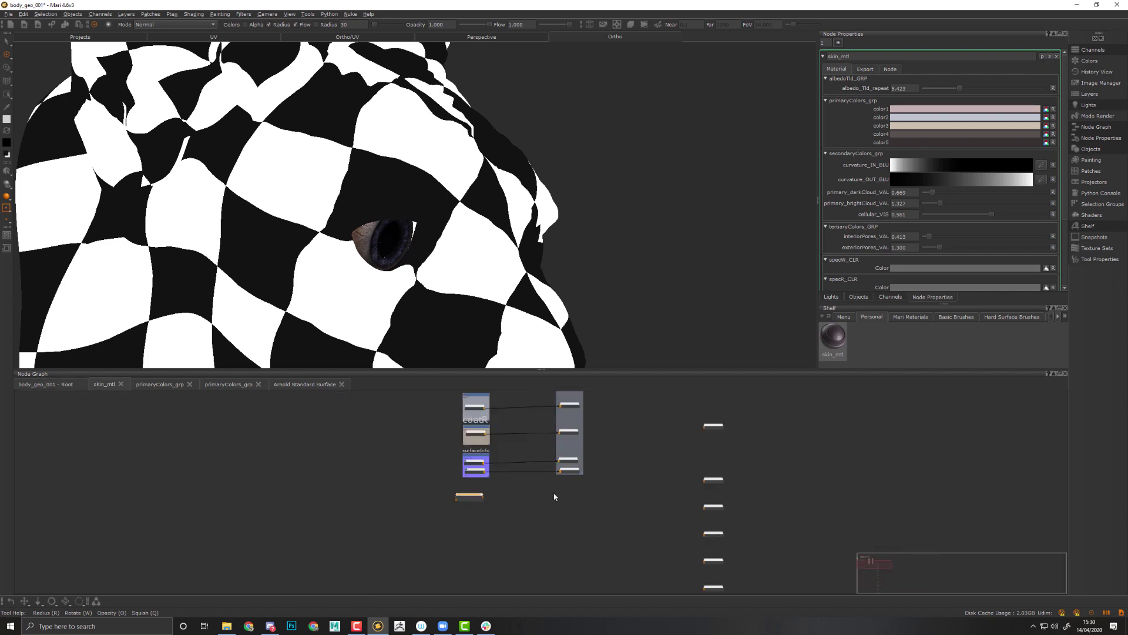
middle_drag(640, 456, 585, 617)
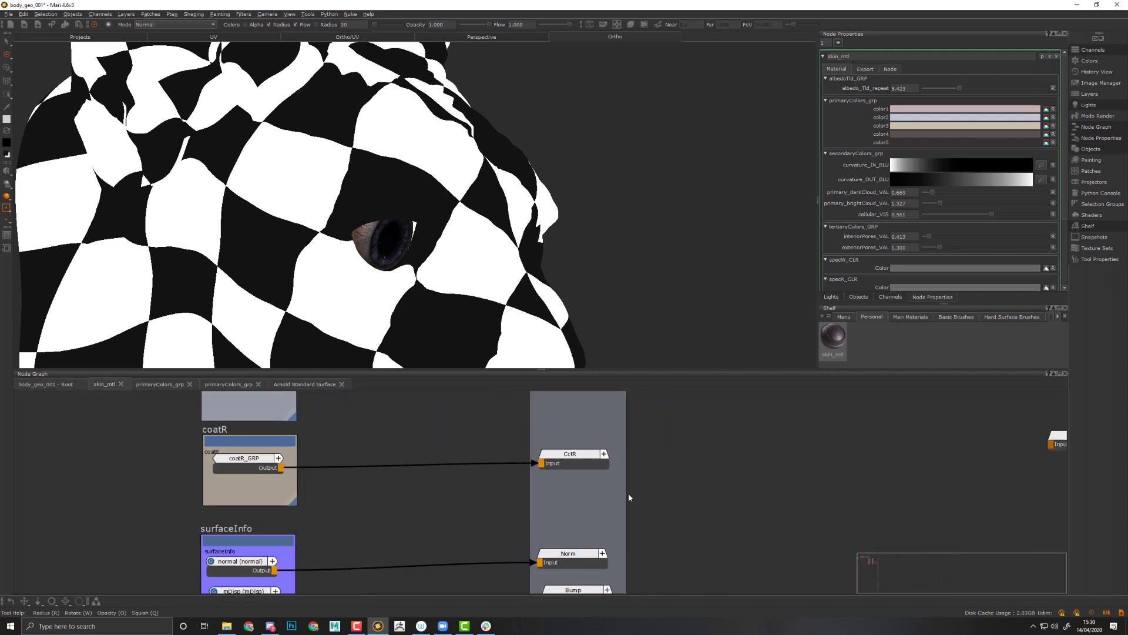
middle_drag(629, 487, 622, 591)
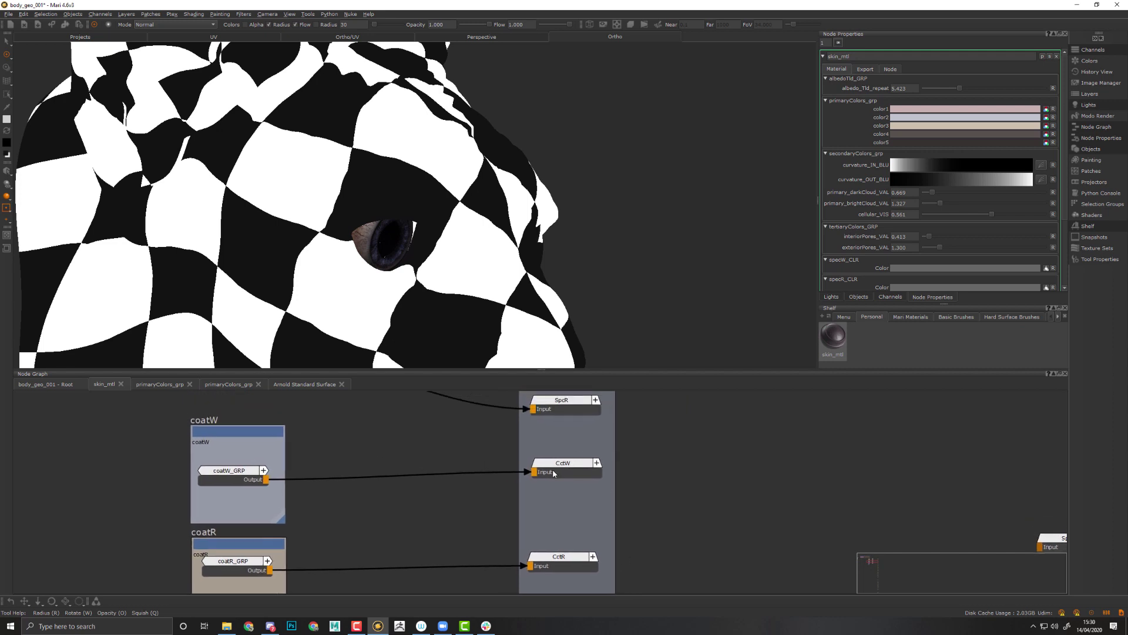
click(558, 471)
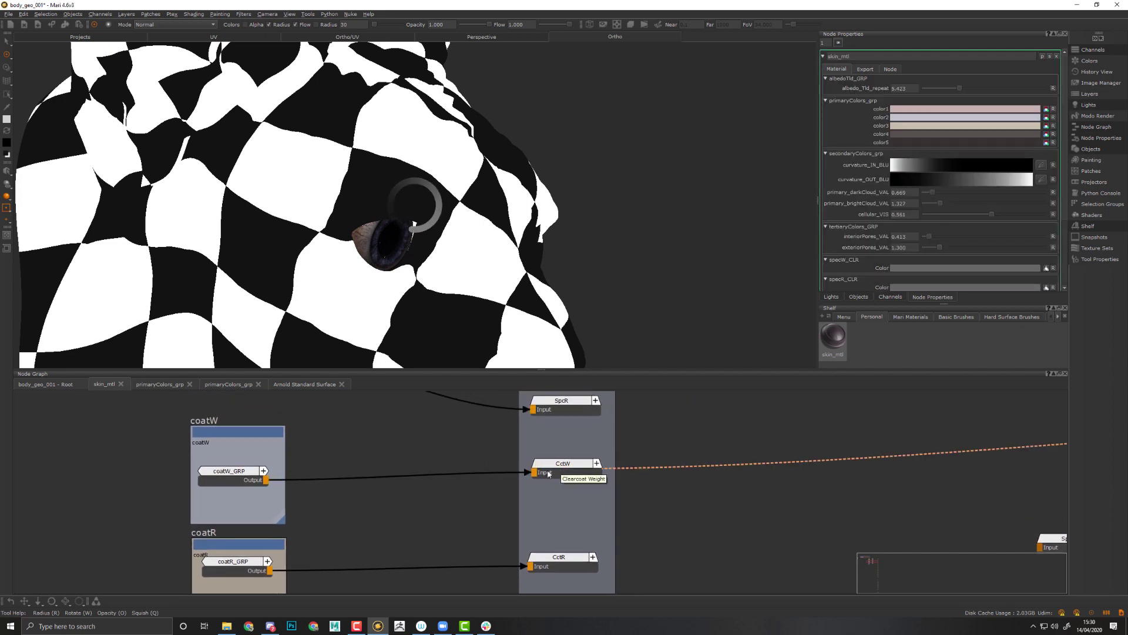
alt+drag(569, 196, 531, 194)
scroll(531, 194, up, 3)
Return to the body_geo_001 root graph and preview the coatW_GRP node inside the coatW backdrop
click(42, 385)
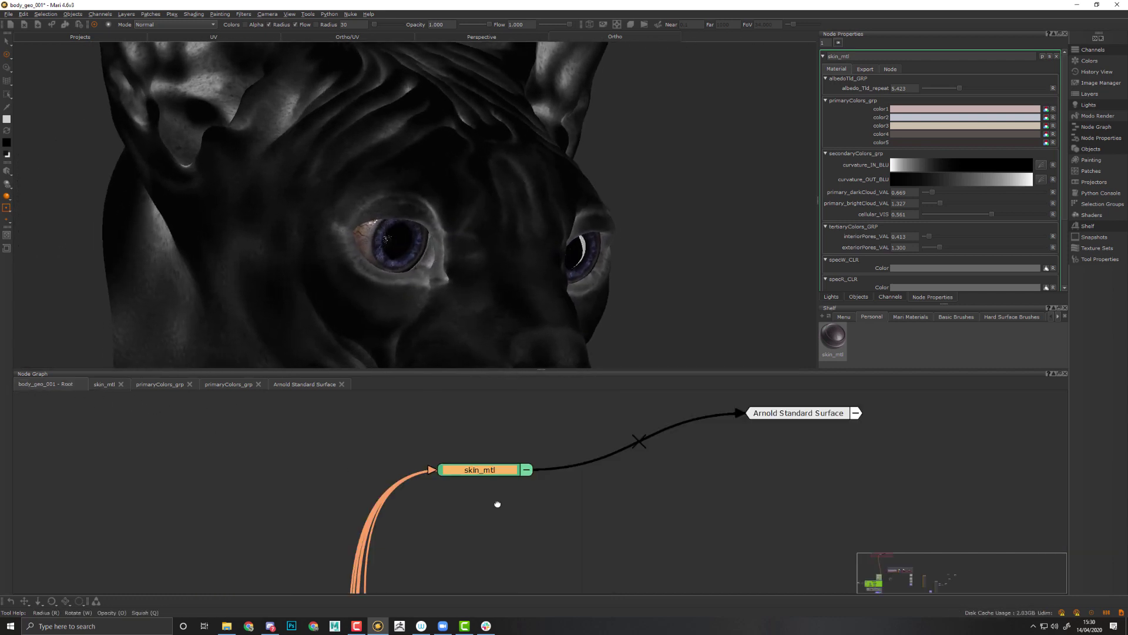
middle_drag(497, 504, 477, 380)
scroll(544, 493, down, 3)
middle_drag(635, 527, 494, 335)
middle_drag(729, 553, 600, 487)
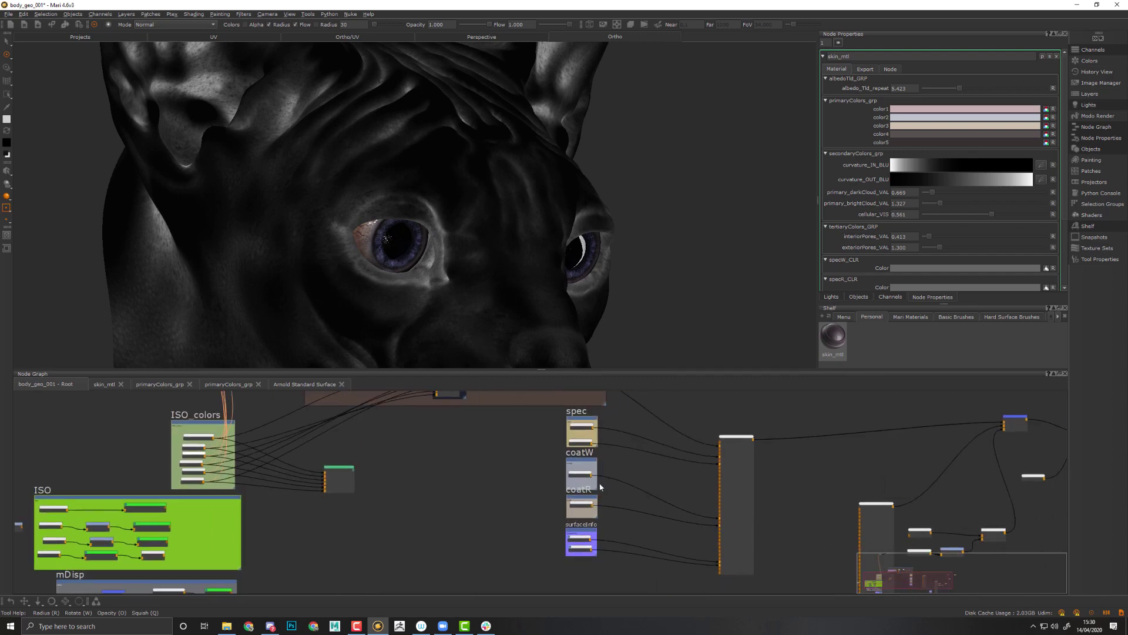
alt+right_drag(600, 487, 686, 519)
middle_drag(733, 512, 637, 476)
middle_drag(624, 519, 621, 568)
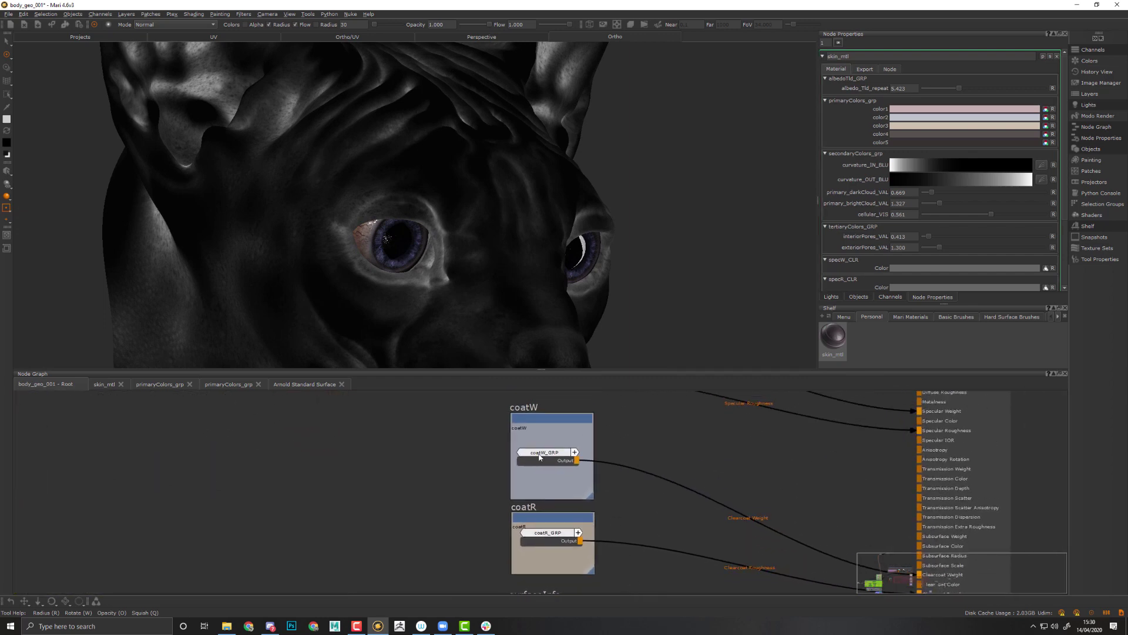
click(539, 456)
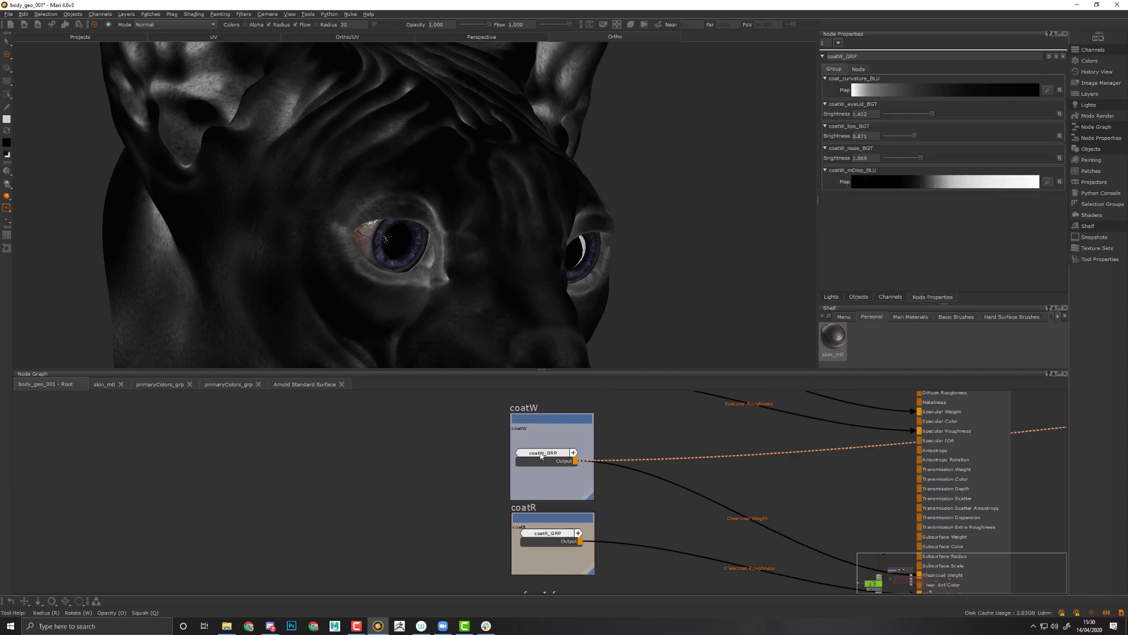
Preview the CctW output of the reused skin_mtl1 material node on the head
middle_drag(539, 451, 628, 481)
middle_drag(423, 458, 779, 564)
middle_drag(446, 538, 613, 450)
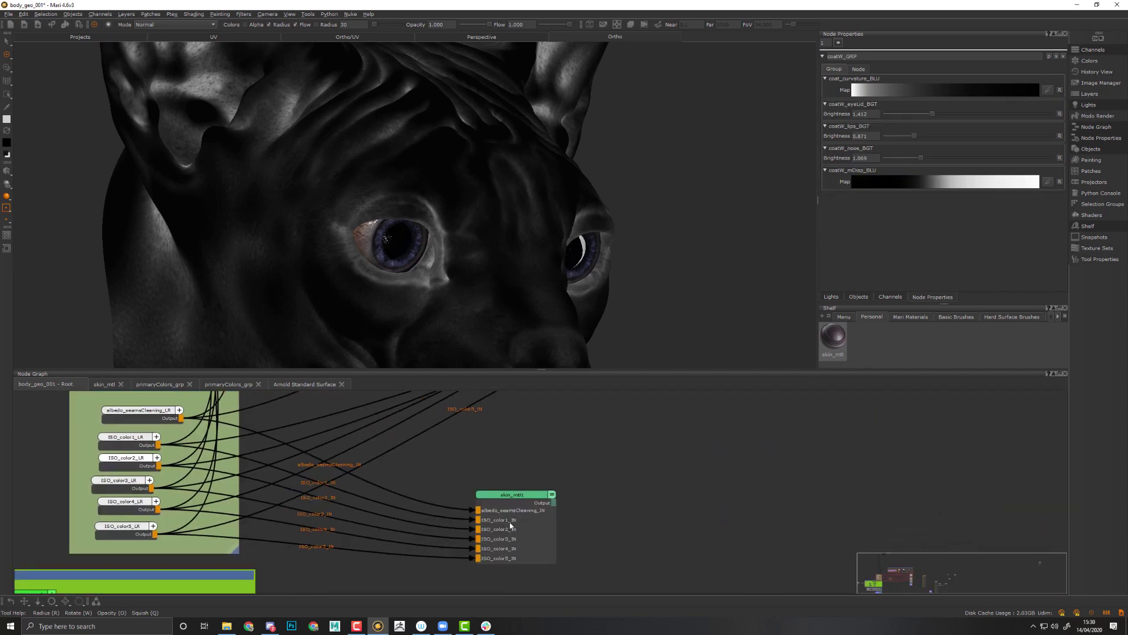
click(509, 497)
key(v)
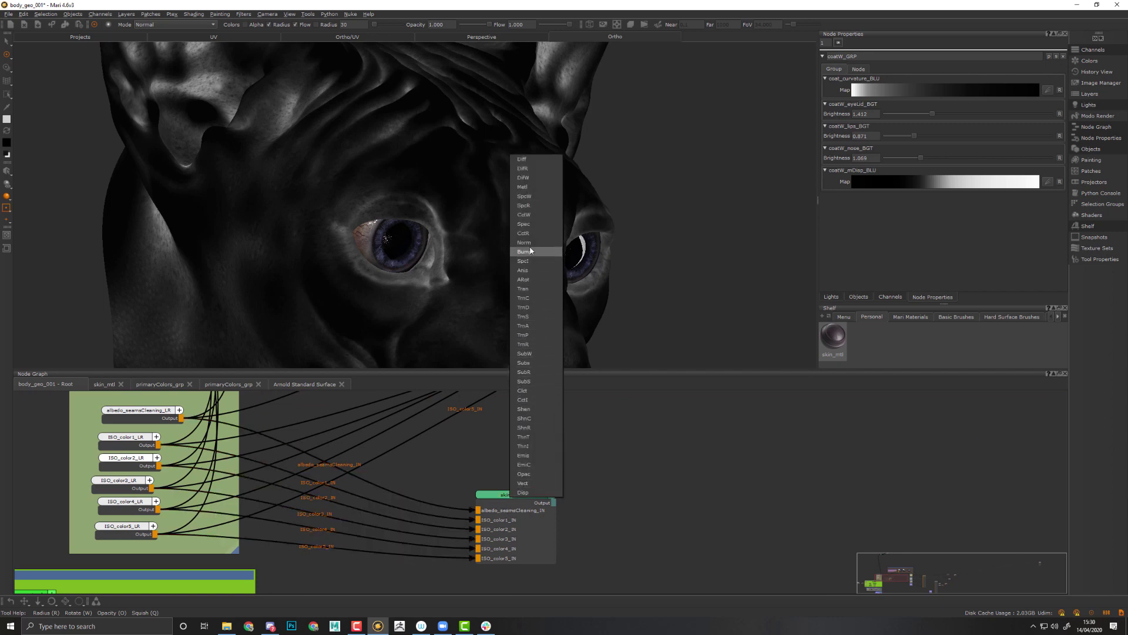
click(529, 224)
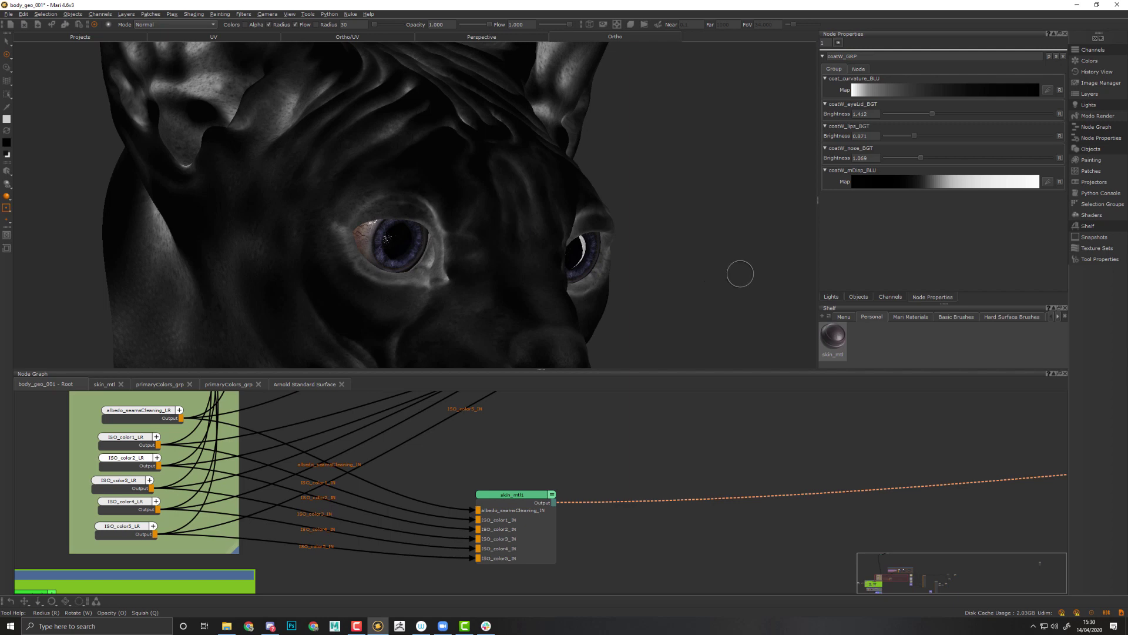
Frame more of the cat head and switch the view transform from scalar to color data to inspect the coat weight
alt+middle_drag(677, 239, 729, 114)
alt+right_drag(750, 199, 690, 194)
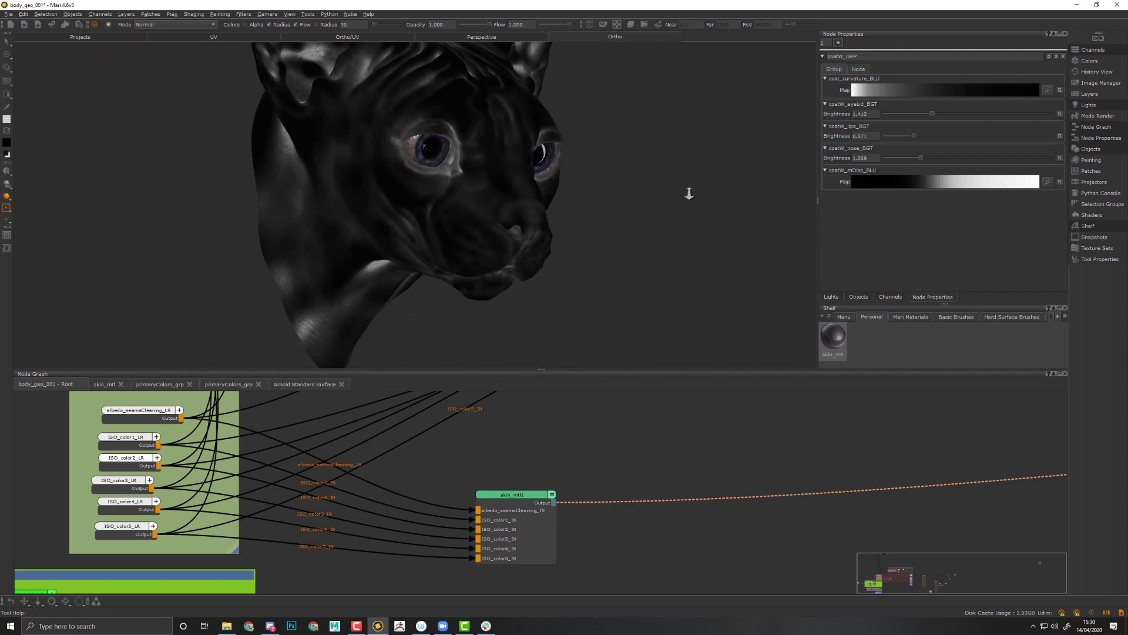
middle_drag(689, 193, 675, 247)
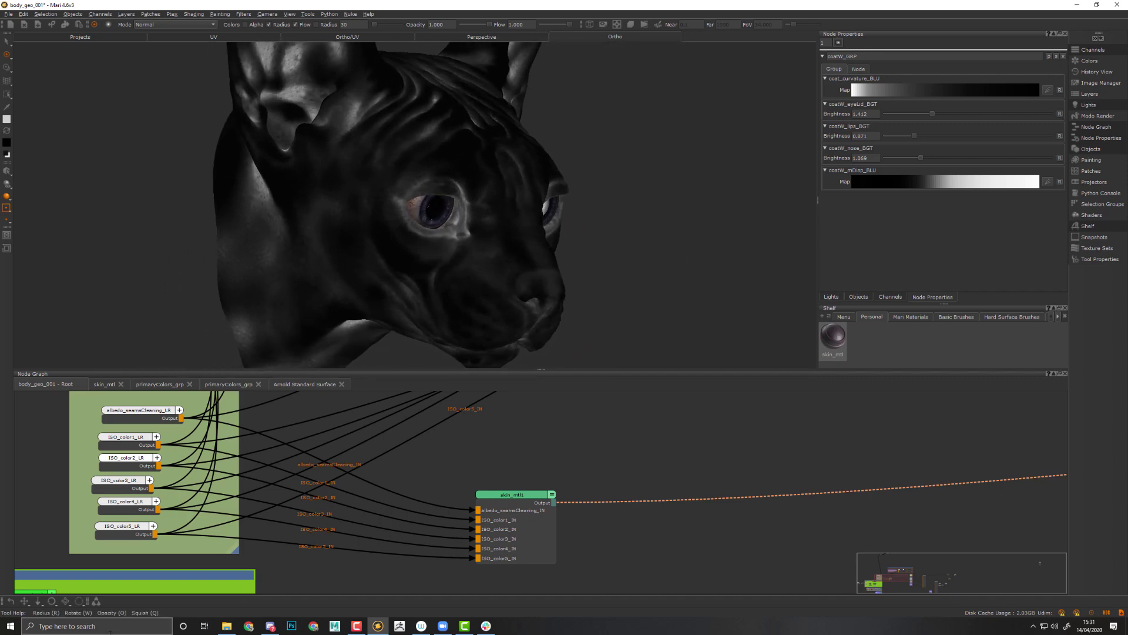
click(99, 603)
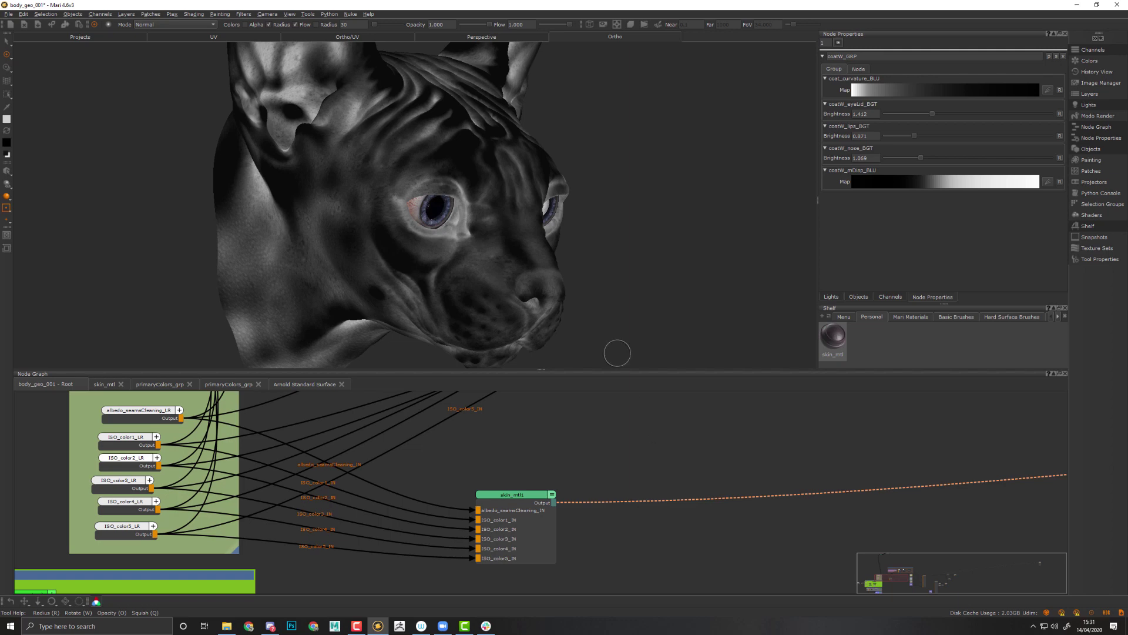
Reposition the skin_mtl1 material node in the open space between the ISO_colors and coatW backdrops
drag(513, 499, 561, 488)
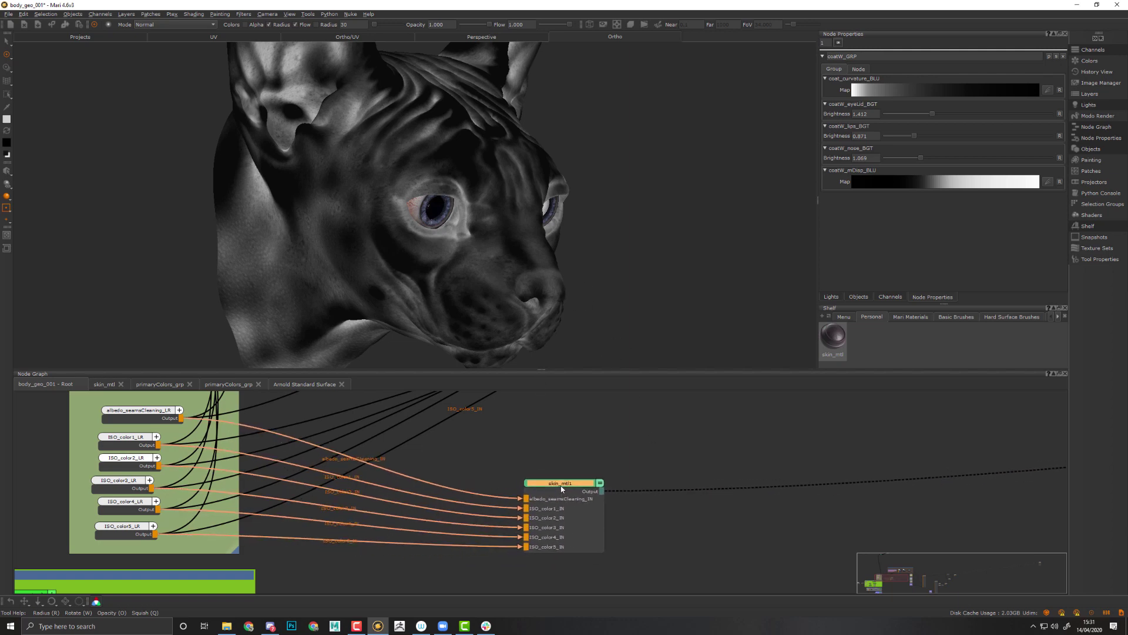
scroll(729, 437, down, 5)
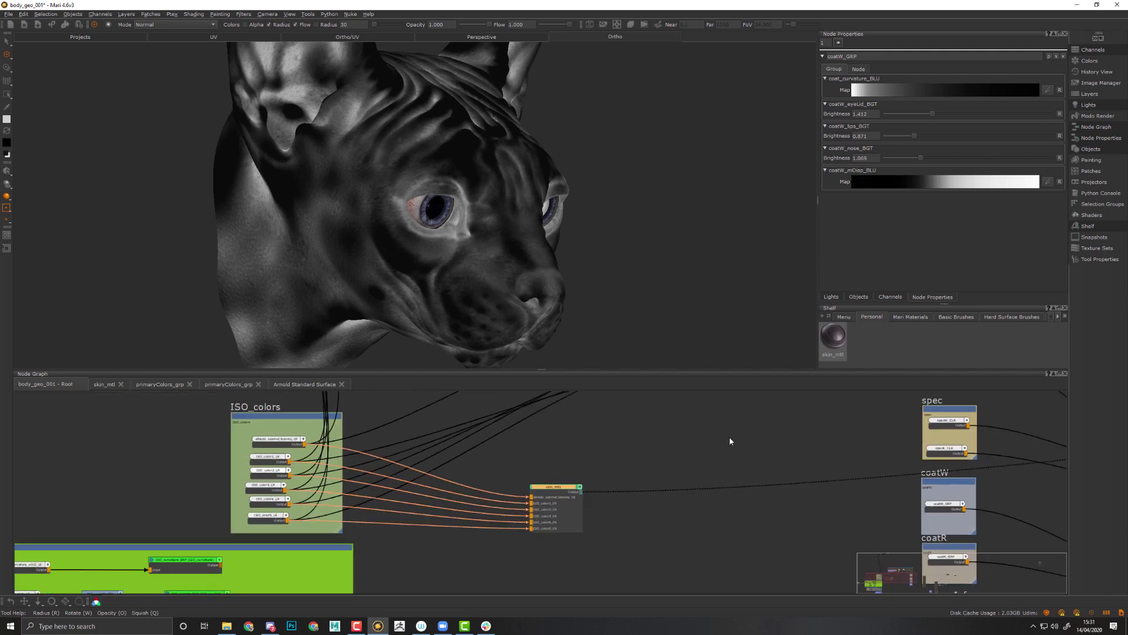
middle_drag(711, 439, 561, 507)
mouse_move(574, 513)
mouse_down()
mouse_move(593, 499)
mouse_move(566, 493)
mouse_move(563, 506)
mouse_up()
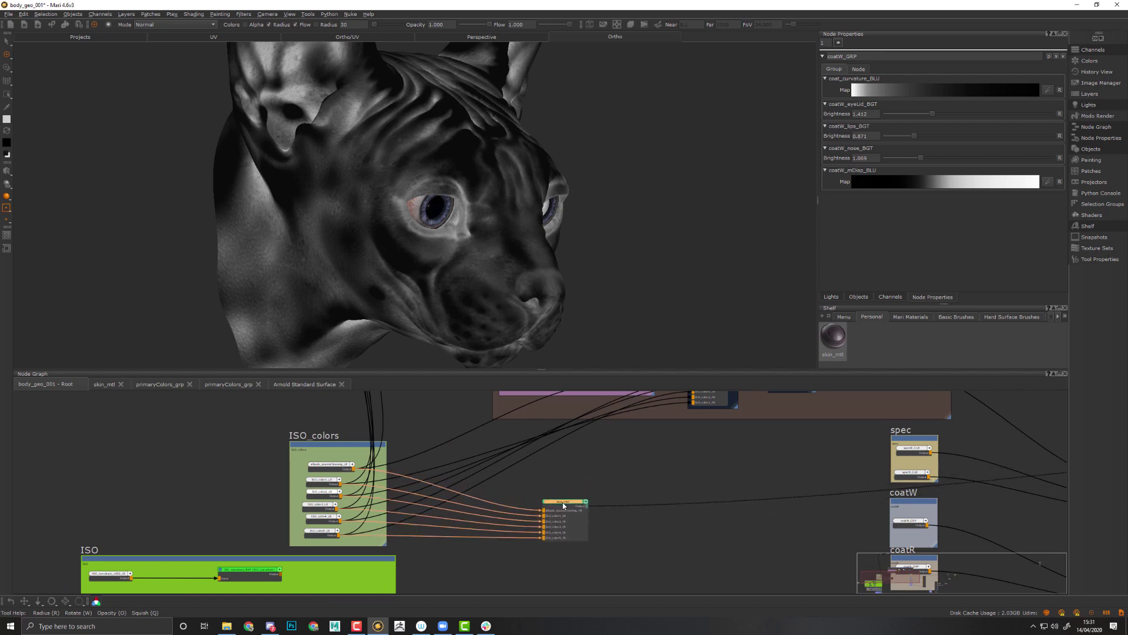
Locate the pair of connected nodes above the albedo backdrop and select the downstream one
middle_drag(642, 484, 558, 581)
middle_drag(549, 473, 609, 594)
middle_drag(489, 438, 516, 516)
drag(622, 468, 474, 417)
drag(540, 435, 601, 472)
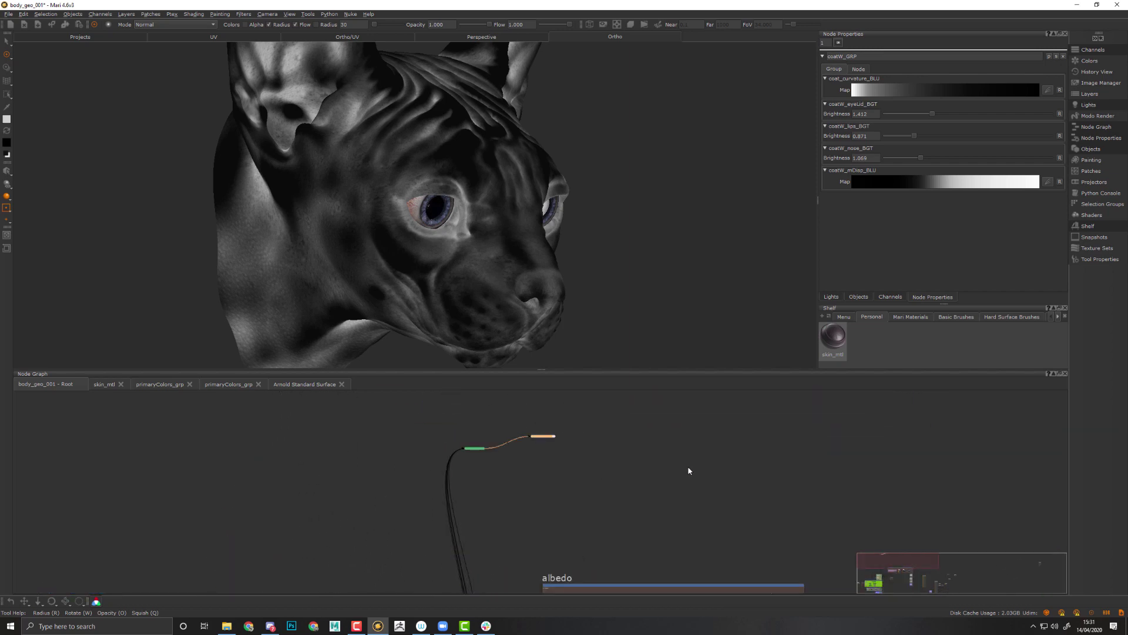
Show the 3D view without the surrounding palettes and frame the cat head with both ears to examine its coat weight
key(Tab)
alt+right_drag(892, 335, 827, 346)
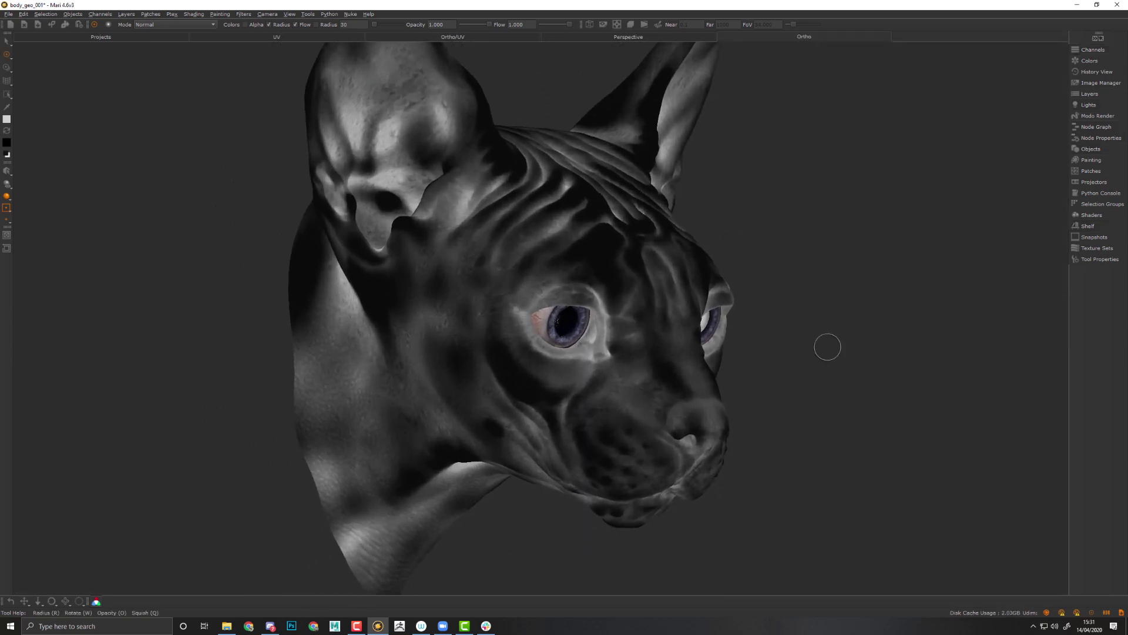
mouse_move(828, 346)
middle_down()
mouse_move(795, 375)
mouse_move(851, 378)
mouse_move(789, 376)
mouse_move(900, 360)
mouse_move(906, 328)
middle_up()
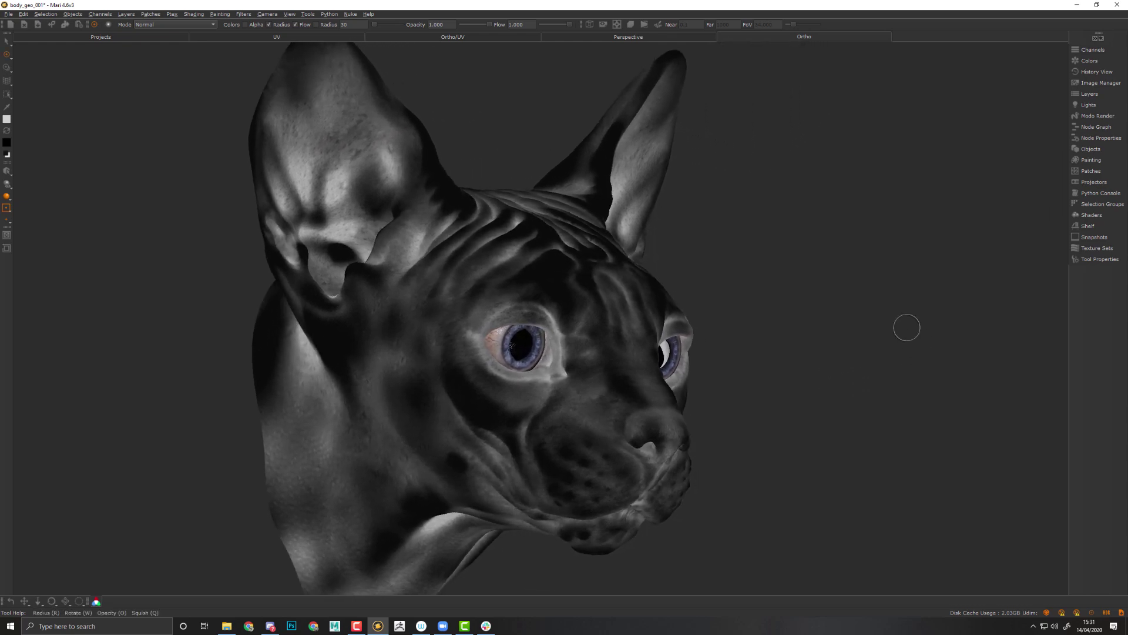
alt+drag(900, 306, 883, 326)
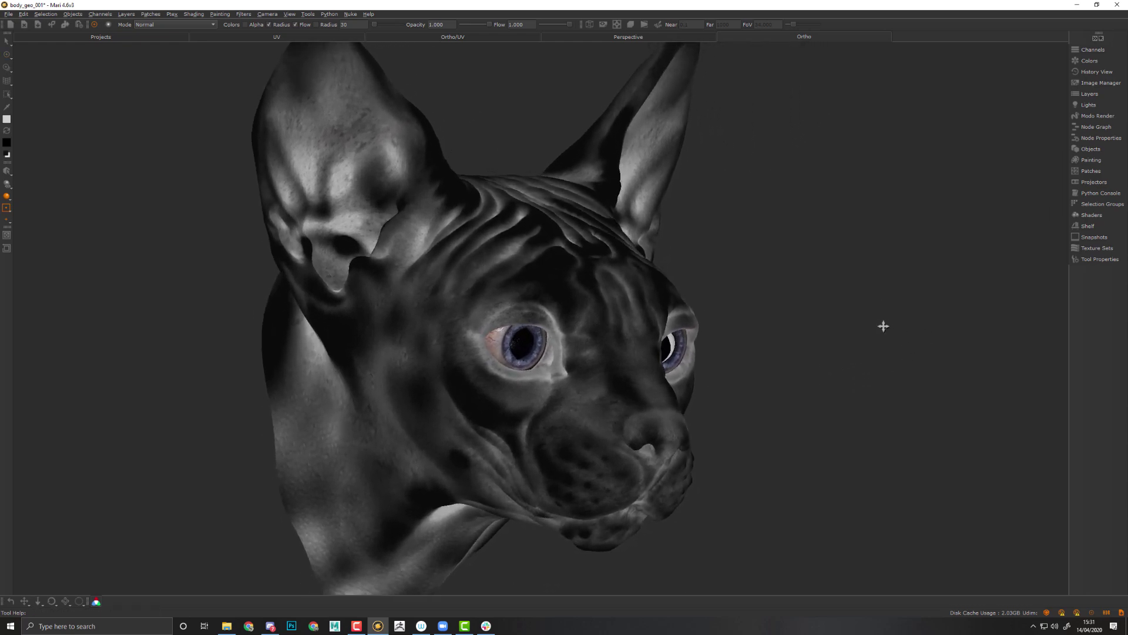
middle_drag(883, 326, 904, 322)
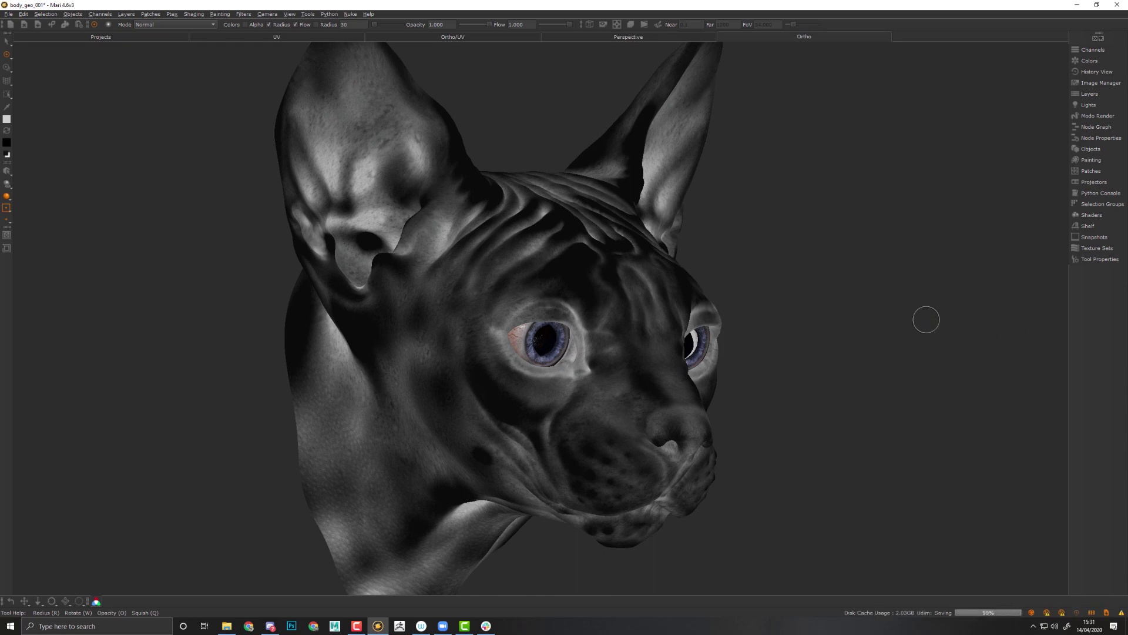